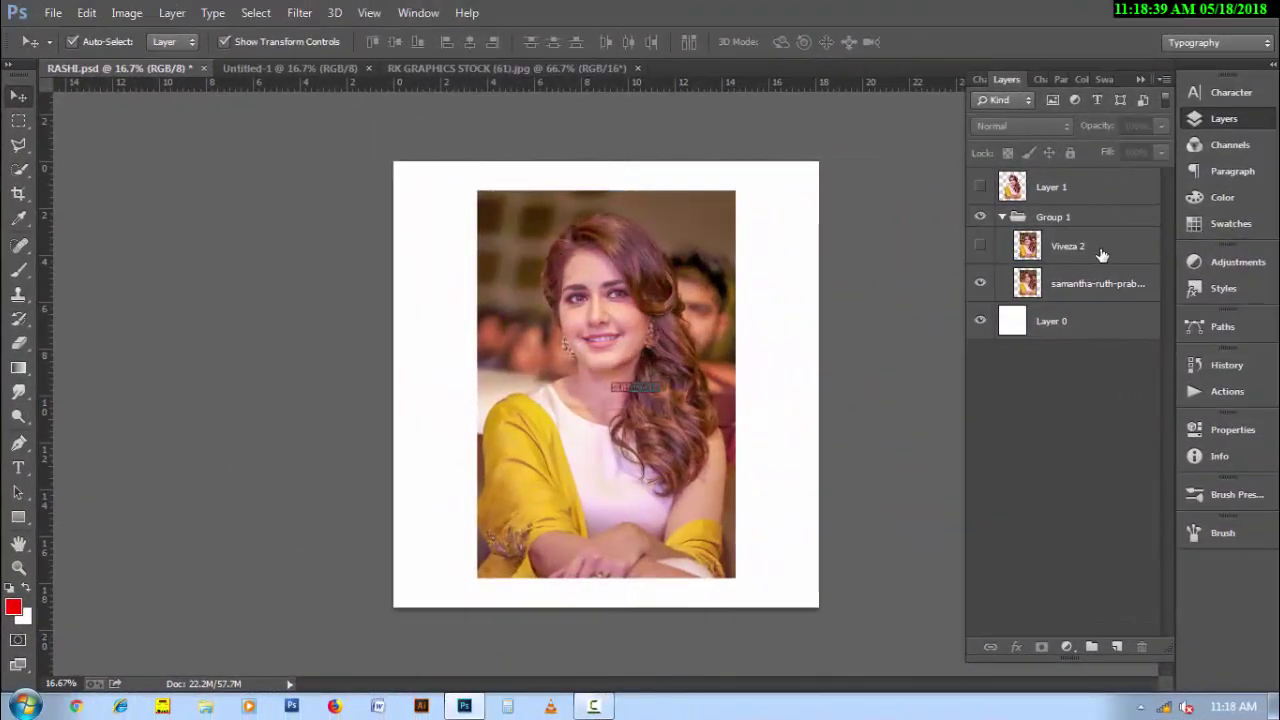
# Toggle Viveza 2, collapse and hide Group 1, and select the cut-out on Layer 1.
pyautogui.click(1101, 255)
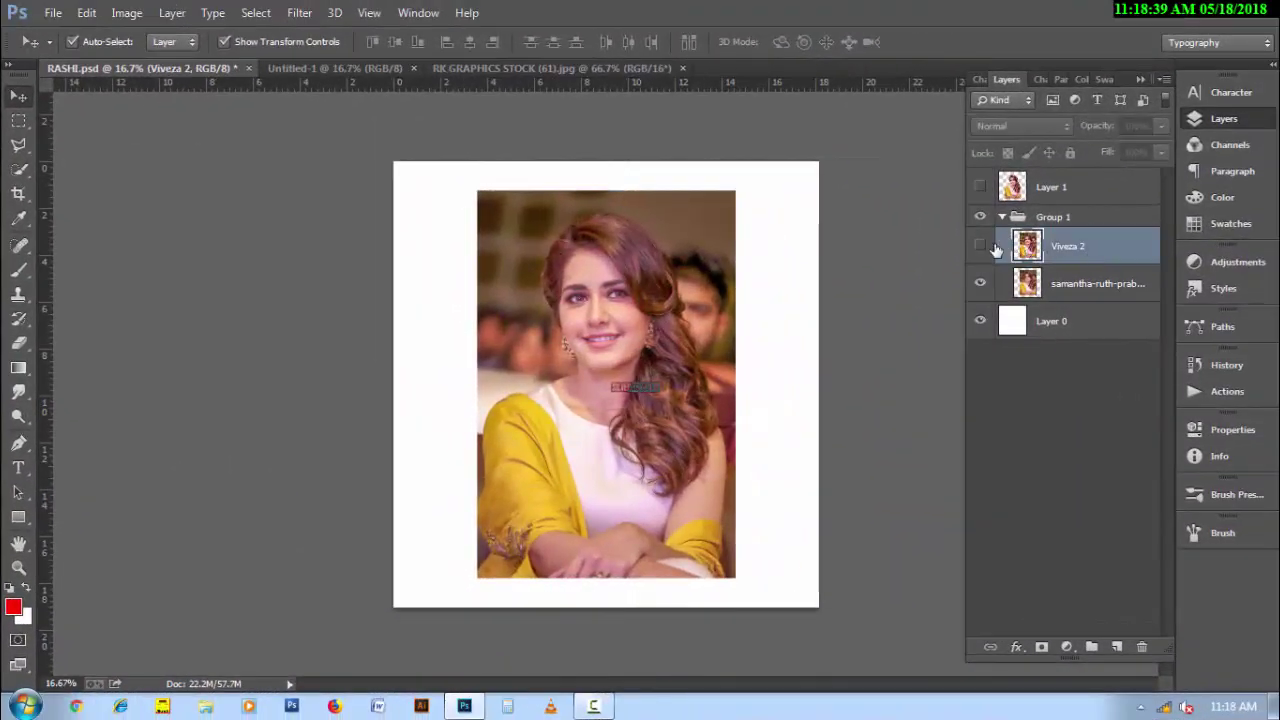
pyautogui.click(980, 245)
pyautogui.click(1003, 217)
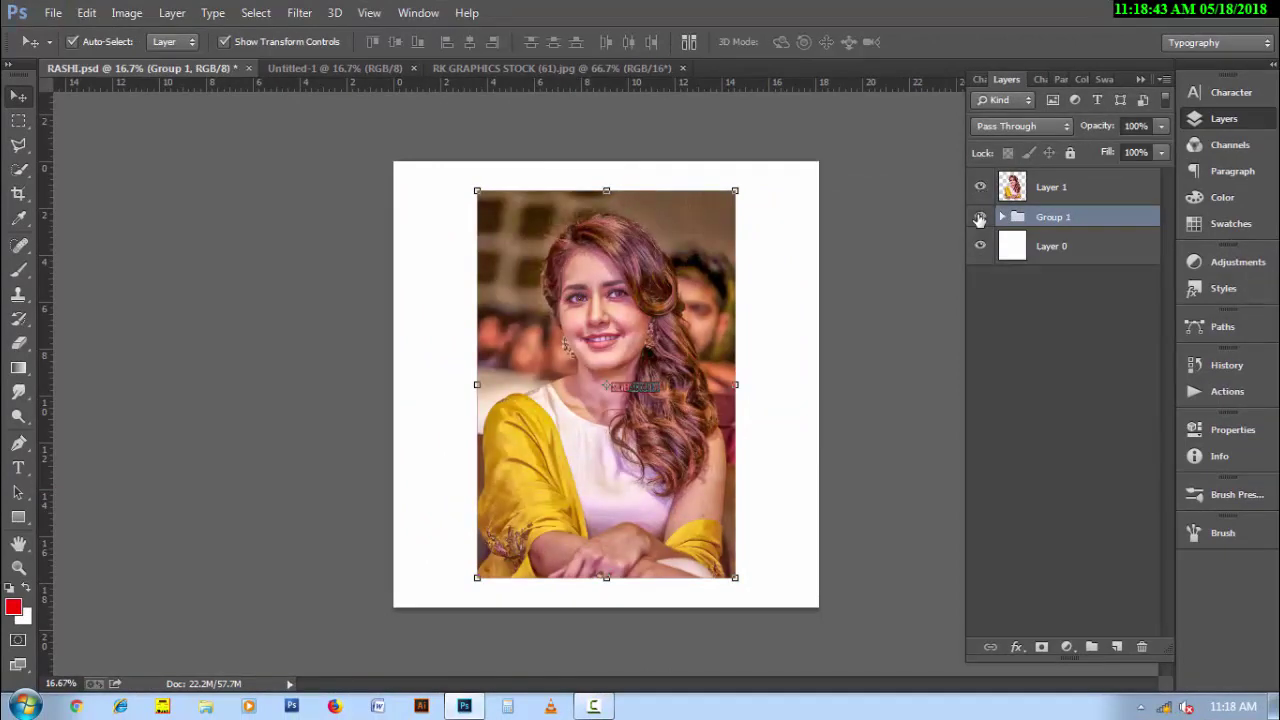
pyautogui.click(980, 217)
pyautogui.click(1074, 198)
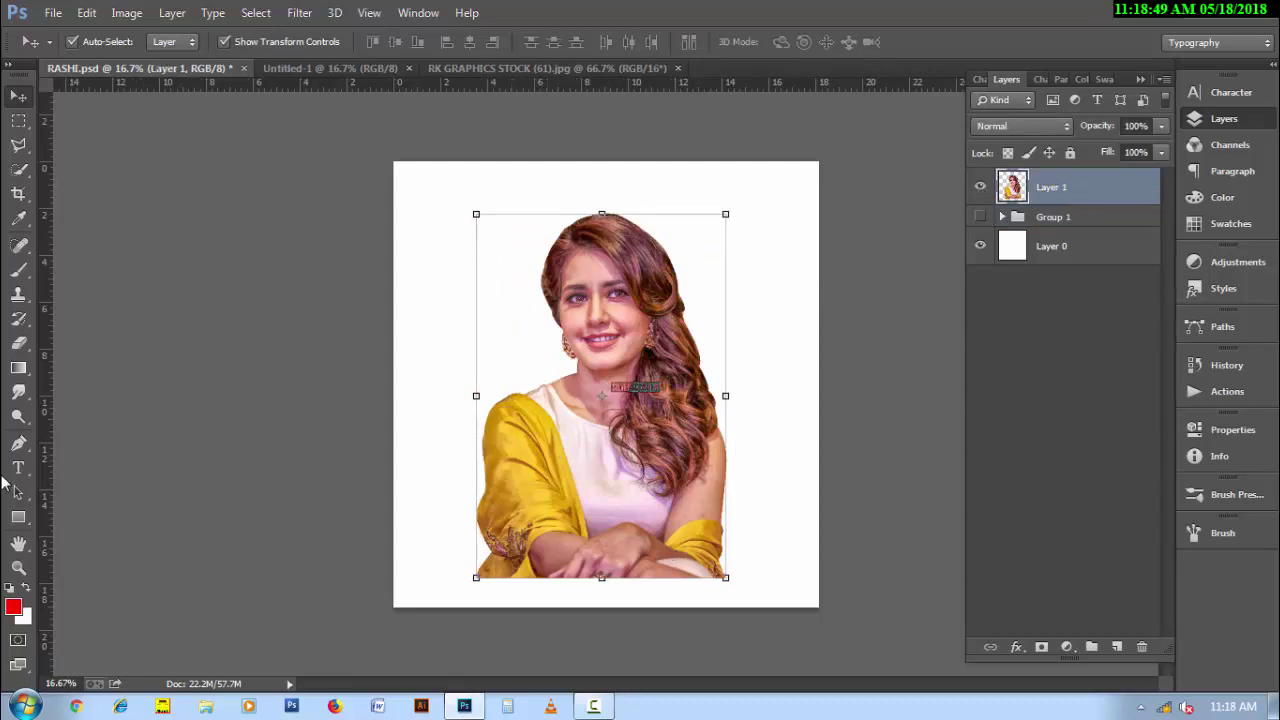
# Trace the left yellow sleeve into a selection with the Magnetic Lasso Tool.
pyautogui.click(19, 146)
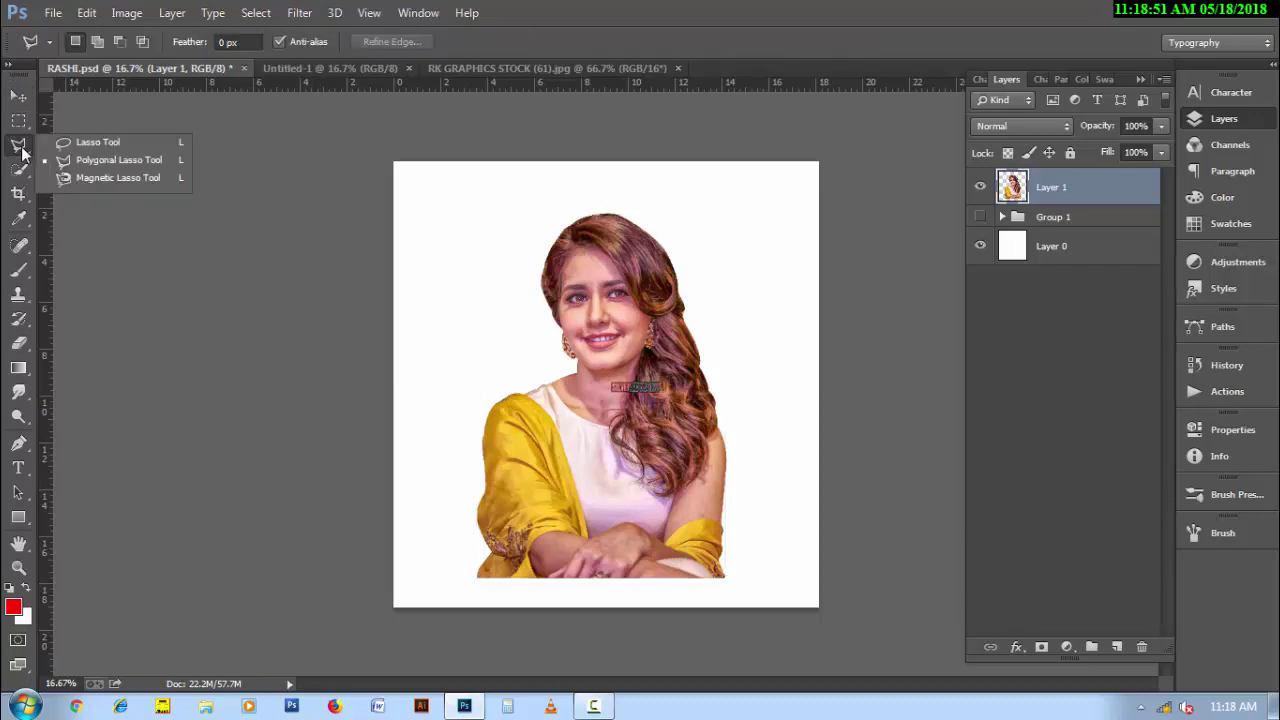
pyautogui.click(110, 177)
pyautogui.scroll(1, 580, 585)
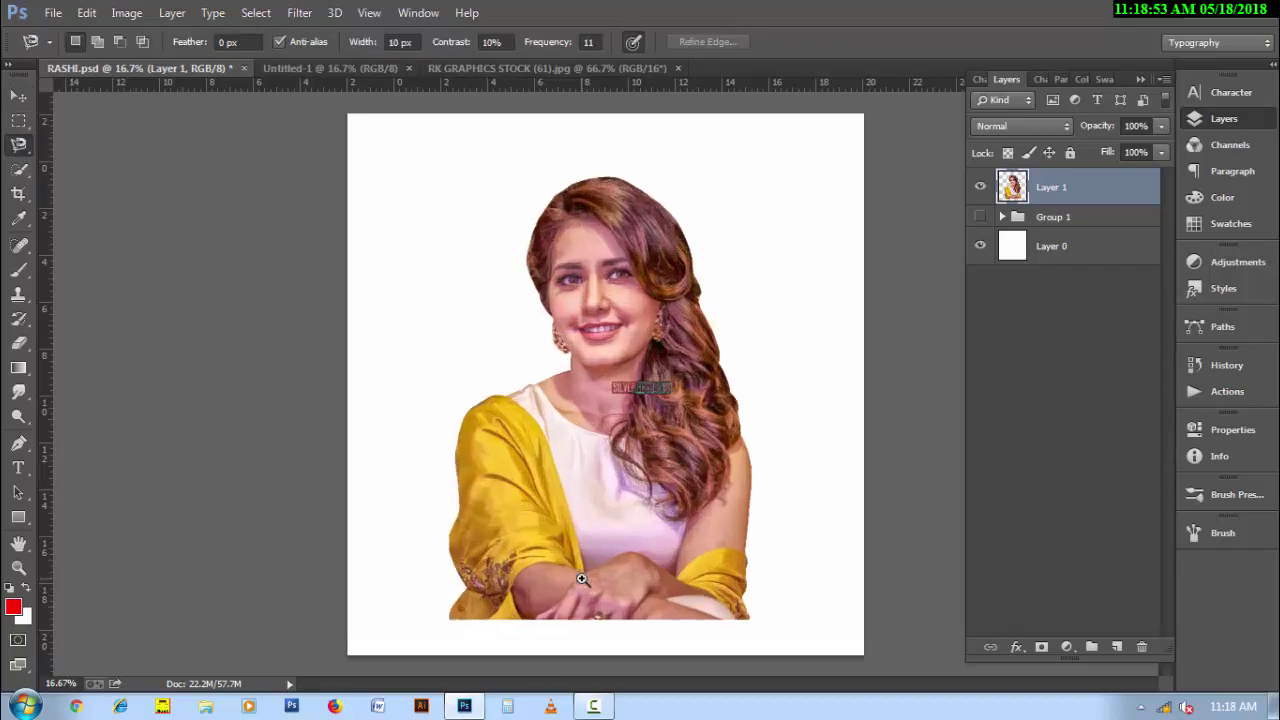
pyautogui.scroll(1, 570, 580)
pyautogui.scroll(2, 520, 575)
pyautogui.scroll(1, 476, 568)
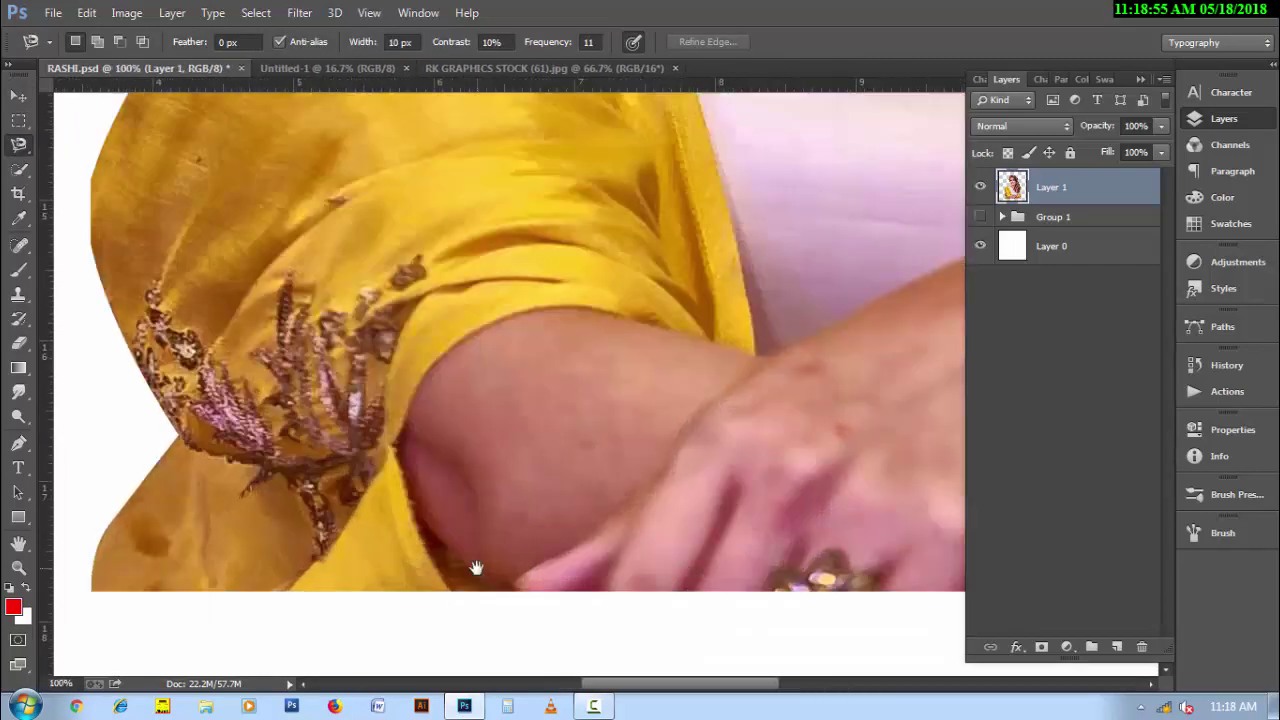
pyautogui.click(459, 605)
pyautogui.scroll(3, 749, 457)
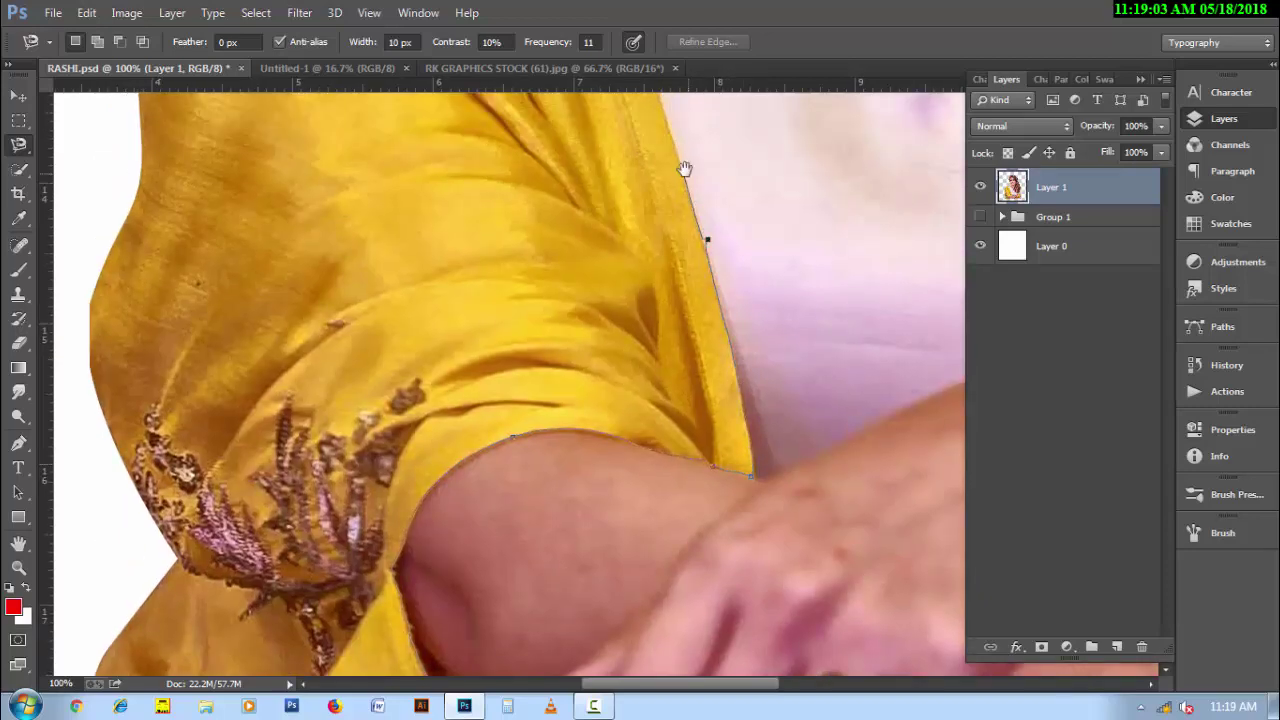
pyautogui.moveTo(684, 171); pyautogui.dragTo(746, 526)
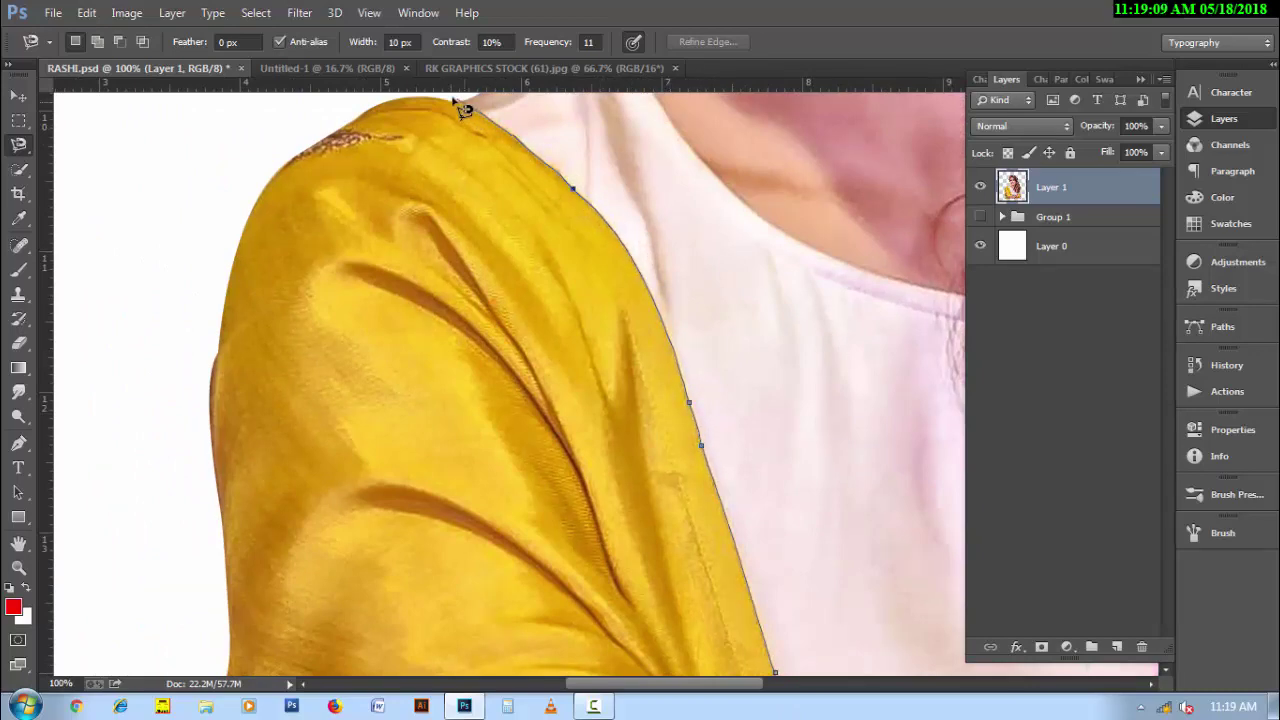
pyautogui.moveTo(152, 230); pyautogui.dragTo(301, 288)
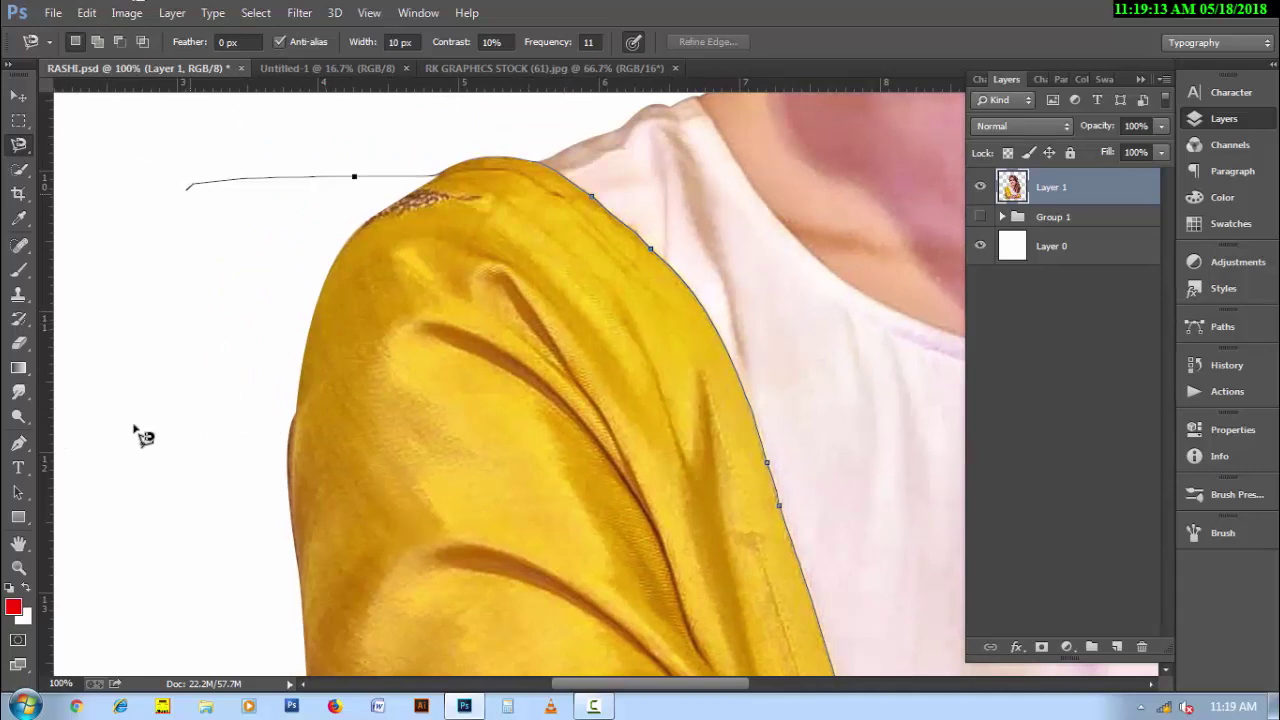
pyautogui.moveTo(217, 560); pyautogui.dragTo(268, 272)
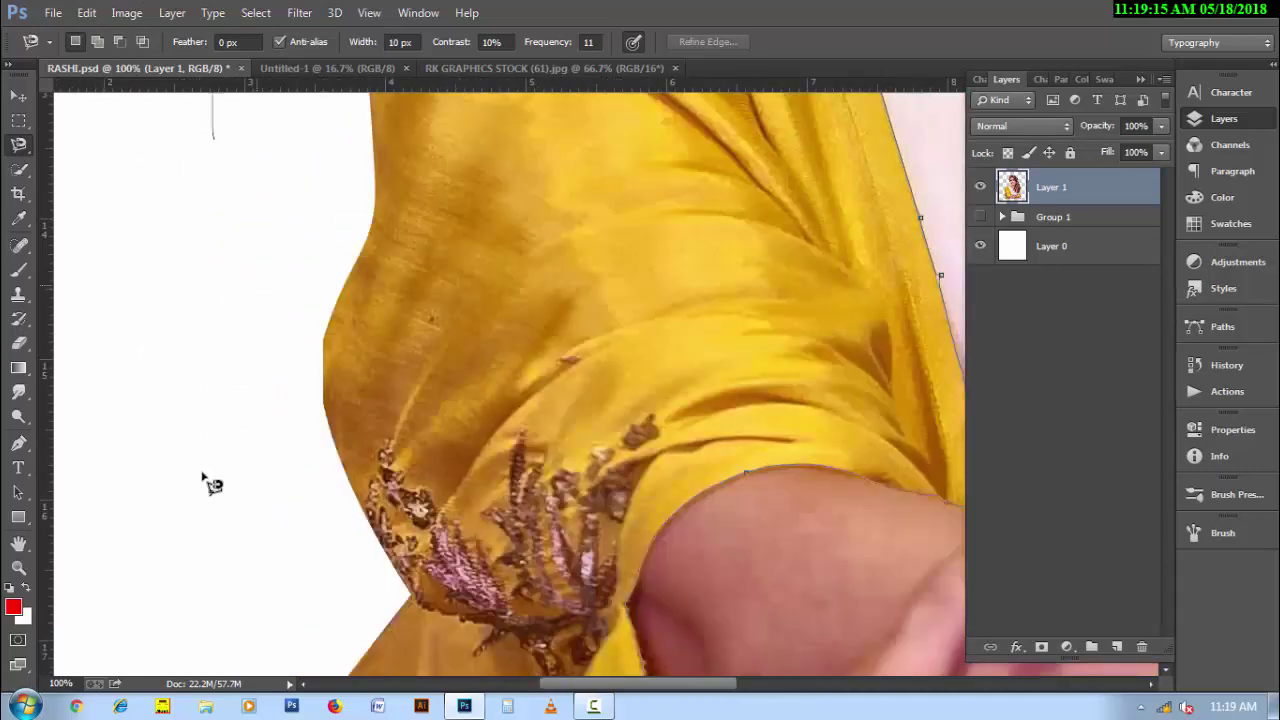
pyautogui.moveTo(221, 590); pyautogui.dragTo(291, 309)
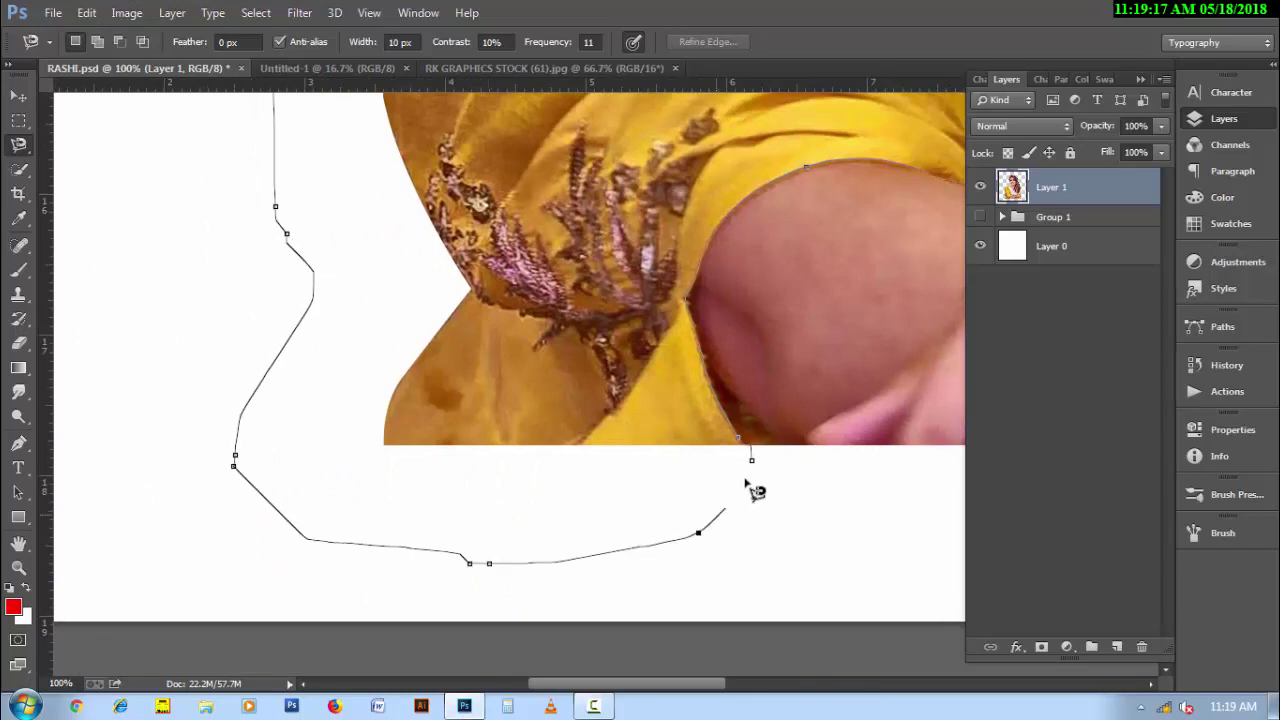
pyautogui.doubleClick(699, 566)
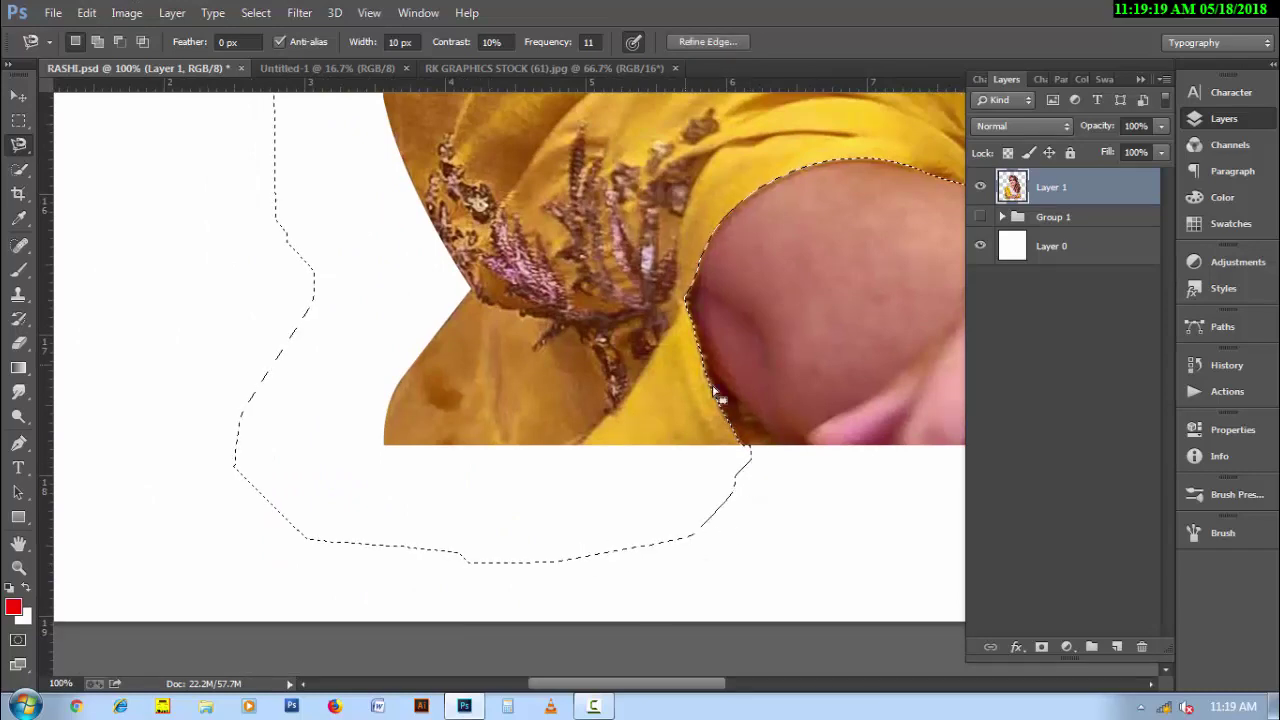
# Add the right yellow sleeve to the selection with the Magnetic Lasso.
pyautogui.hotkey('ctrl', '-')
pyautogui.moveTo(806, 357); pyautogui.dragTo(385, 447)
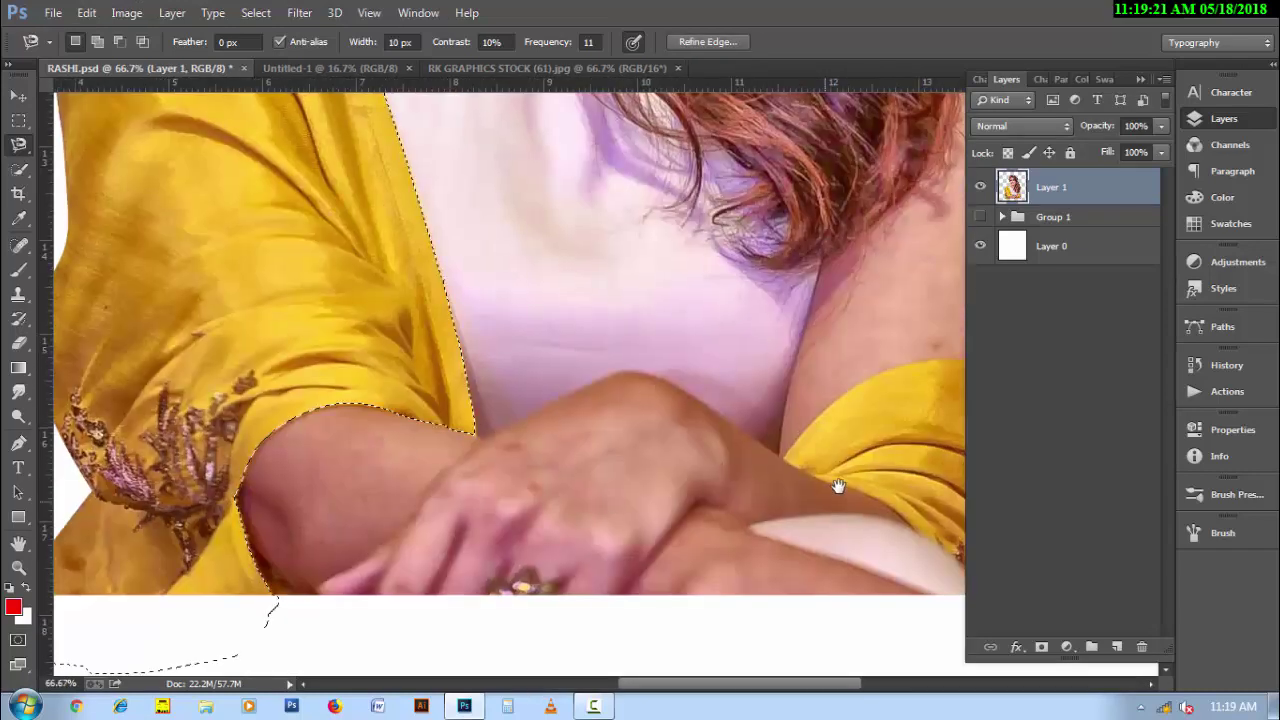
pyautogui.moveTo(837, 486); pyautogui.dragTo(523, 423)
pyautogui.keyDown('shift'); pyautogui.click(478, 401); pyautogui.keyUp('shift')
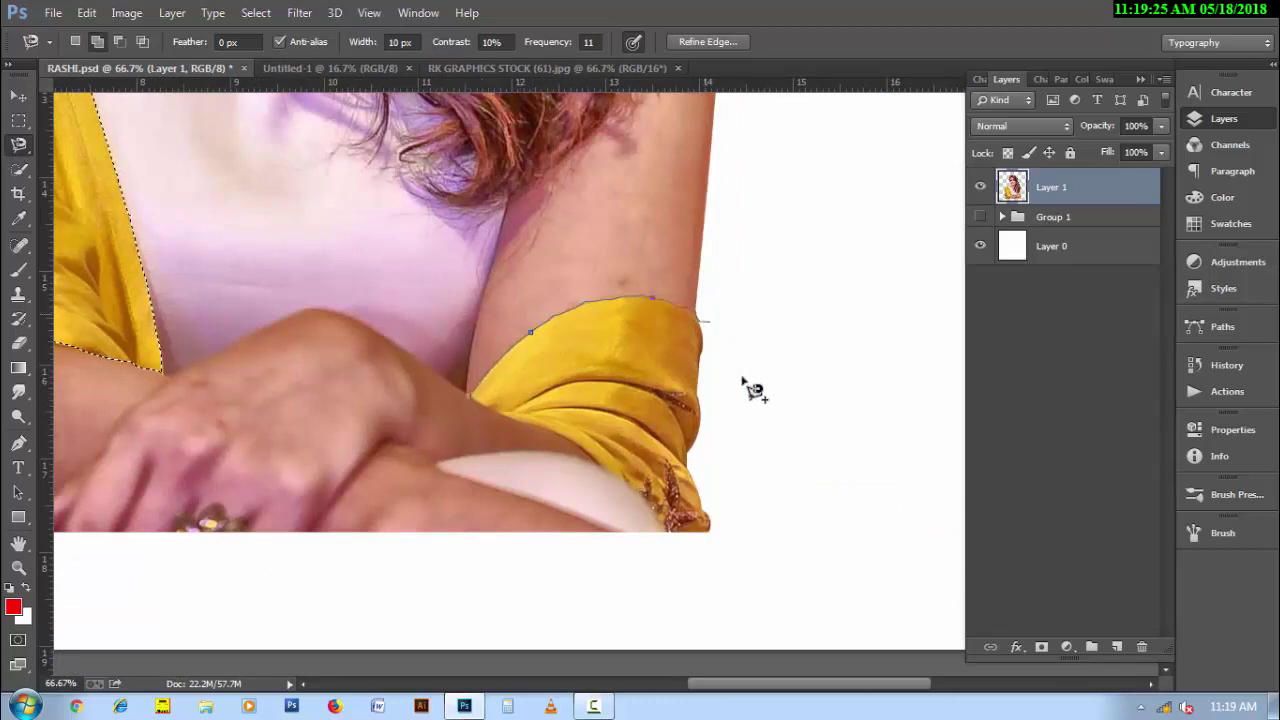
pyautogui.click(766, 461)
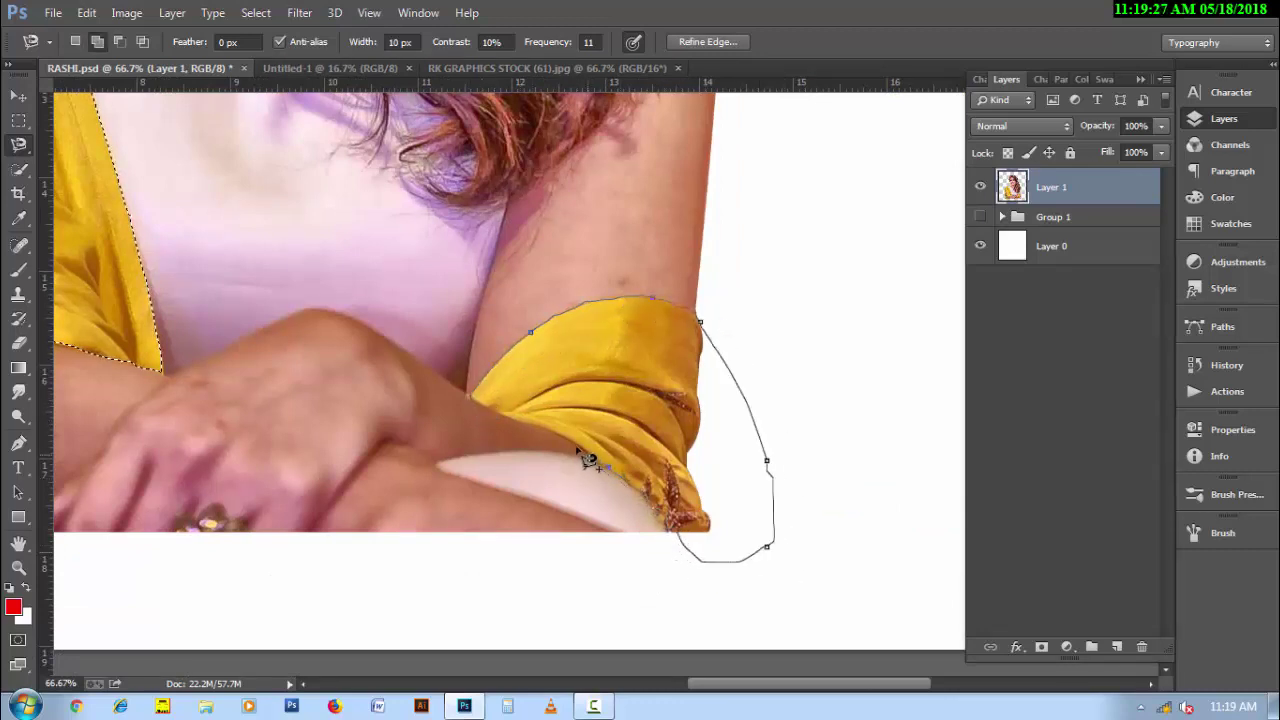
pyautogui.click(478, 404)
# Copy the sleeves onto Layer 2, then Magnetic Lasso the white top on Layer 1.
pyautogui.hotkey('ctrl', 'j')
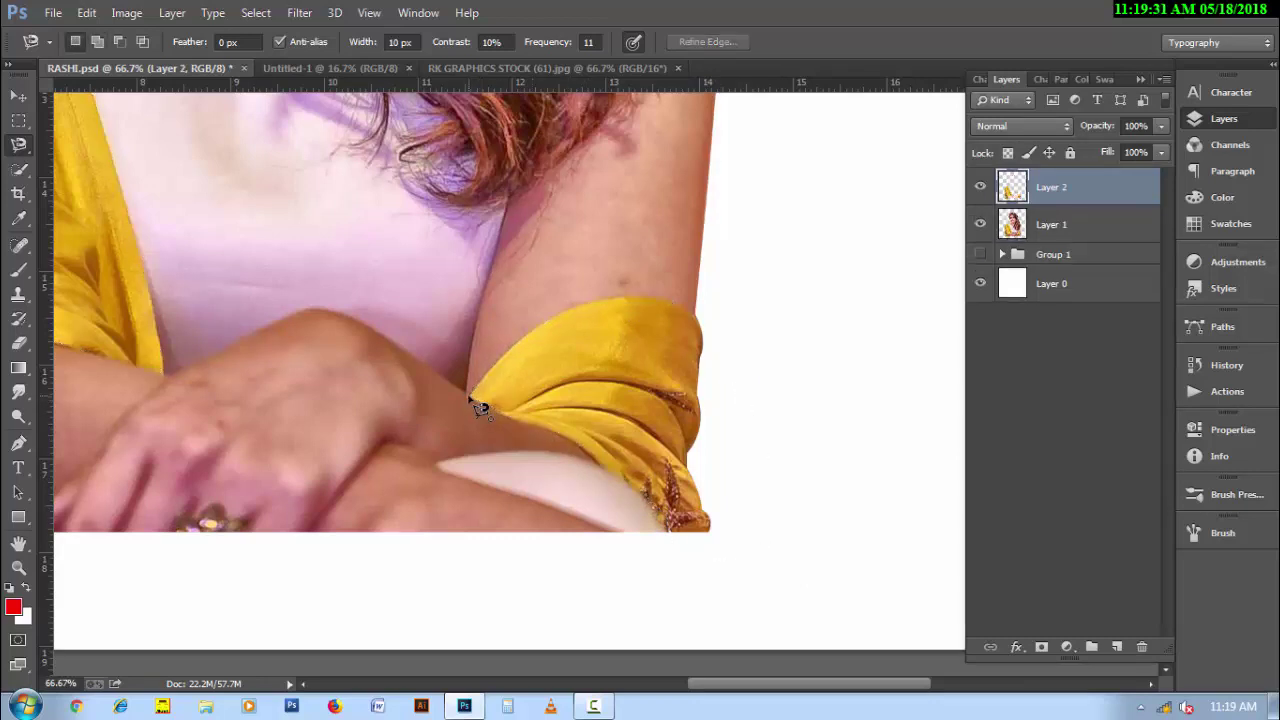
pyautogui.click(1090, 230)
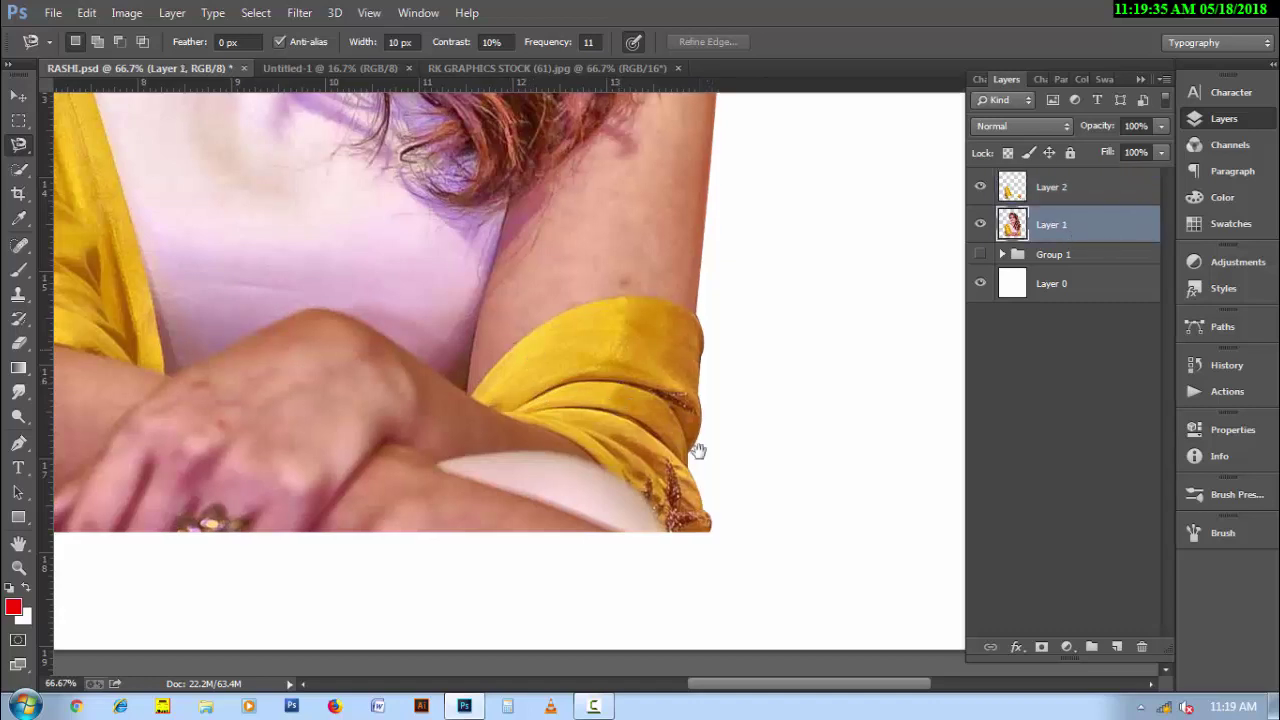
pyautogui.moveTo(506, 345); pyautogui.dragTo(731, 469)
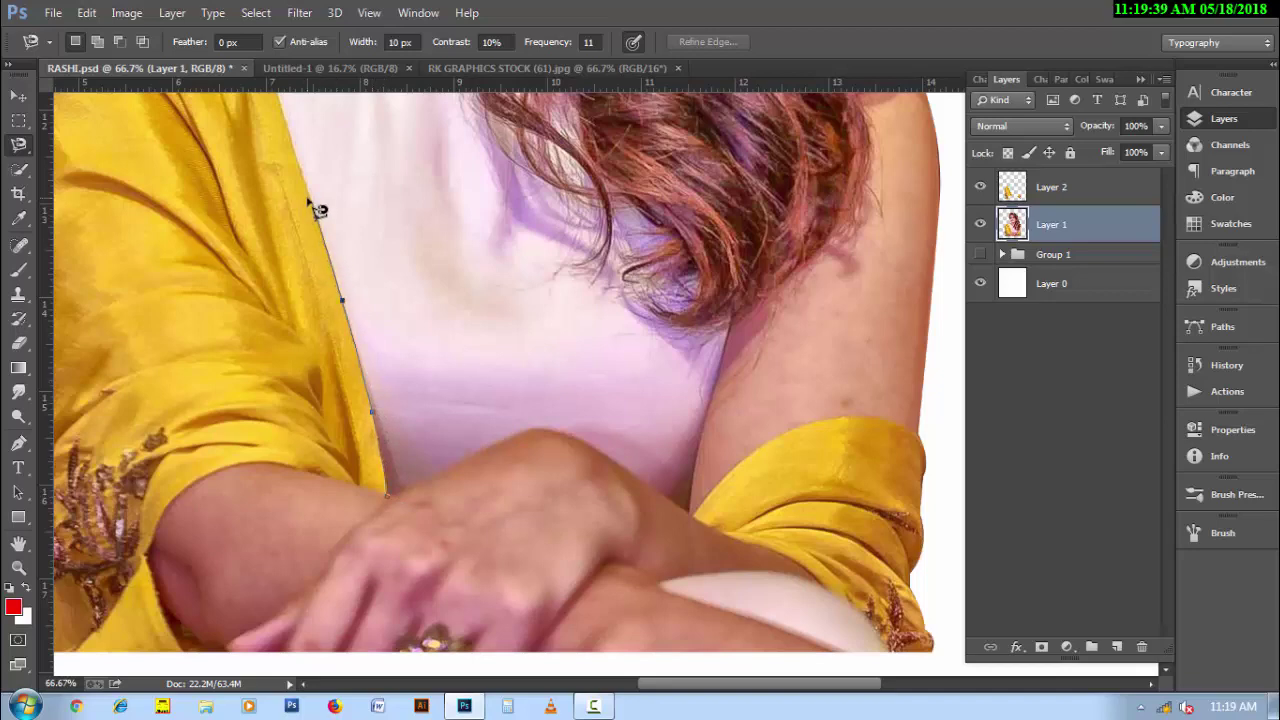
pyautogui.moveTo(320, 206)
pyautogui.mouseDown()
pyautogui.moveTo(452, 563)
pyautogui.moveTo(414, 420)
pyautogui.moveTo(346, 334)
pyautogui.moveTo(277, 280)
pyautogui.moveTo(322, 212)
pyautogui.moveTo(389, 240)
pyautogui.moveTo(459, 356)
pyautogui.moveTo(528, 394)
pyautogui.moveTo(638, 424)
pyautogui.mouseUp()
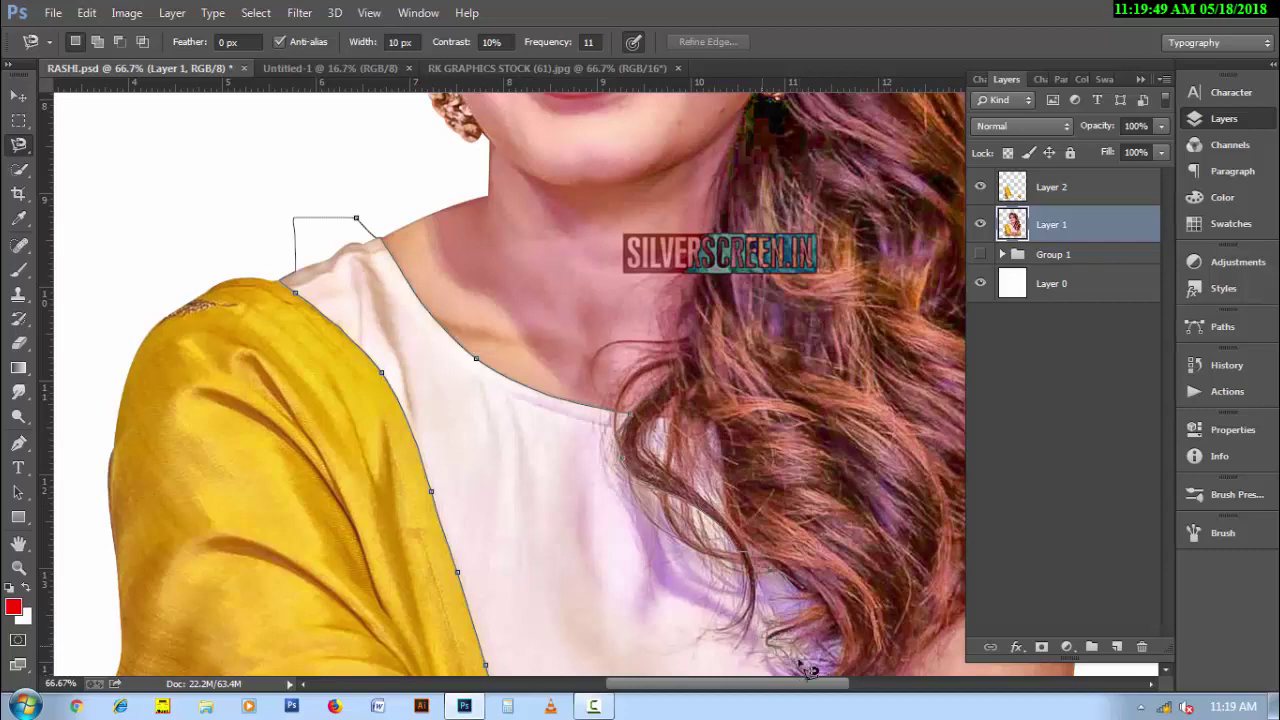
pyautogui.moveTo(808, 670); pyautogui.dragTo(720, 456)
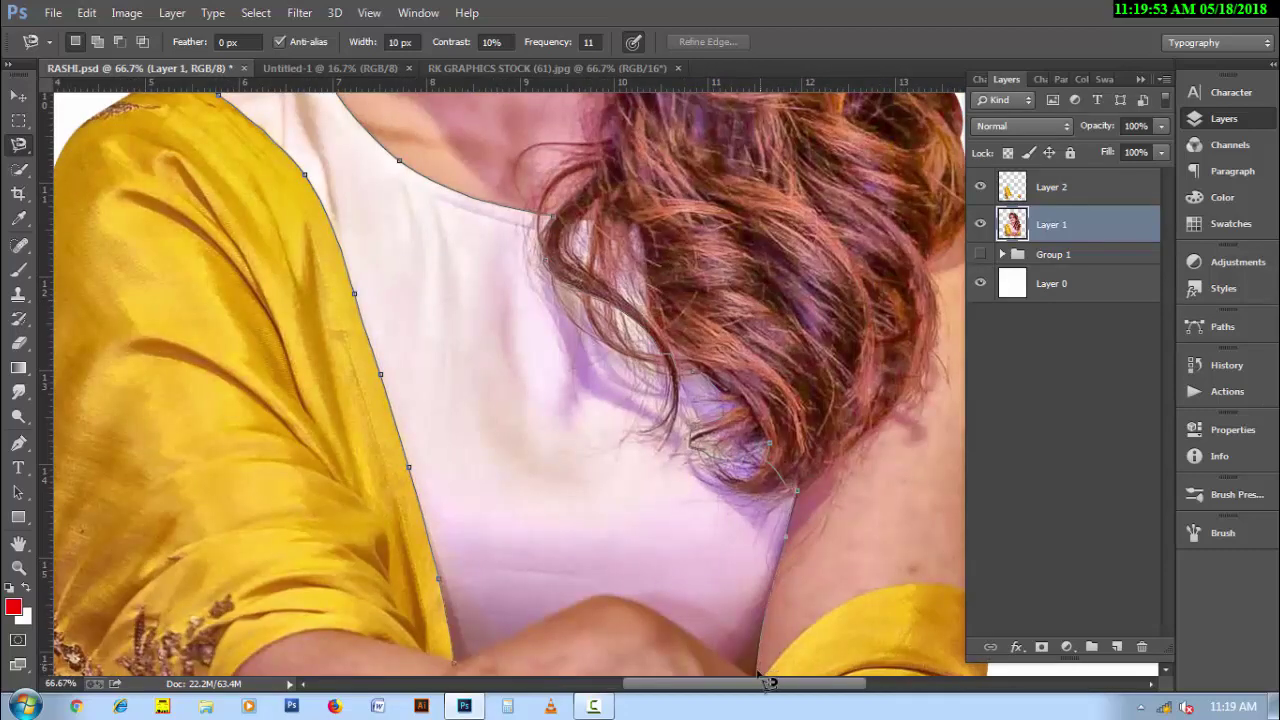
pyautogui.moveTo(765, 683); pyautogui.dragTo(770, 598)
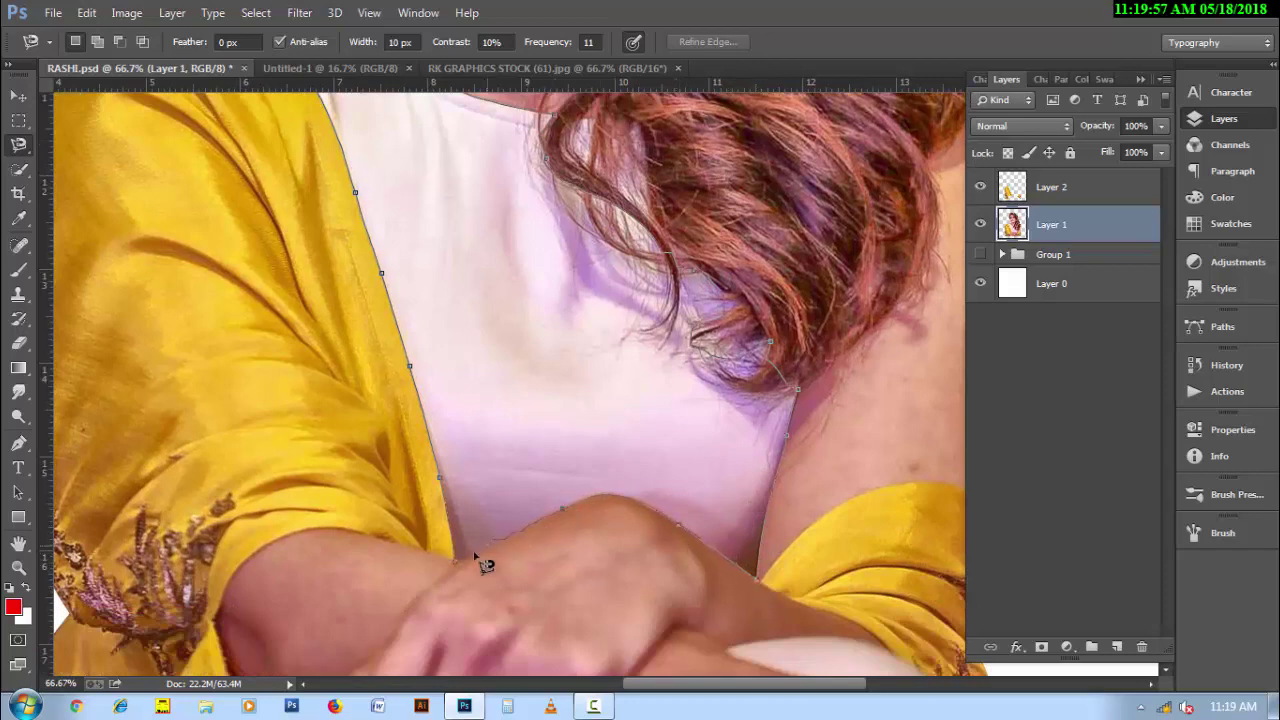
pyautogui.click(563, 508)
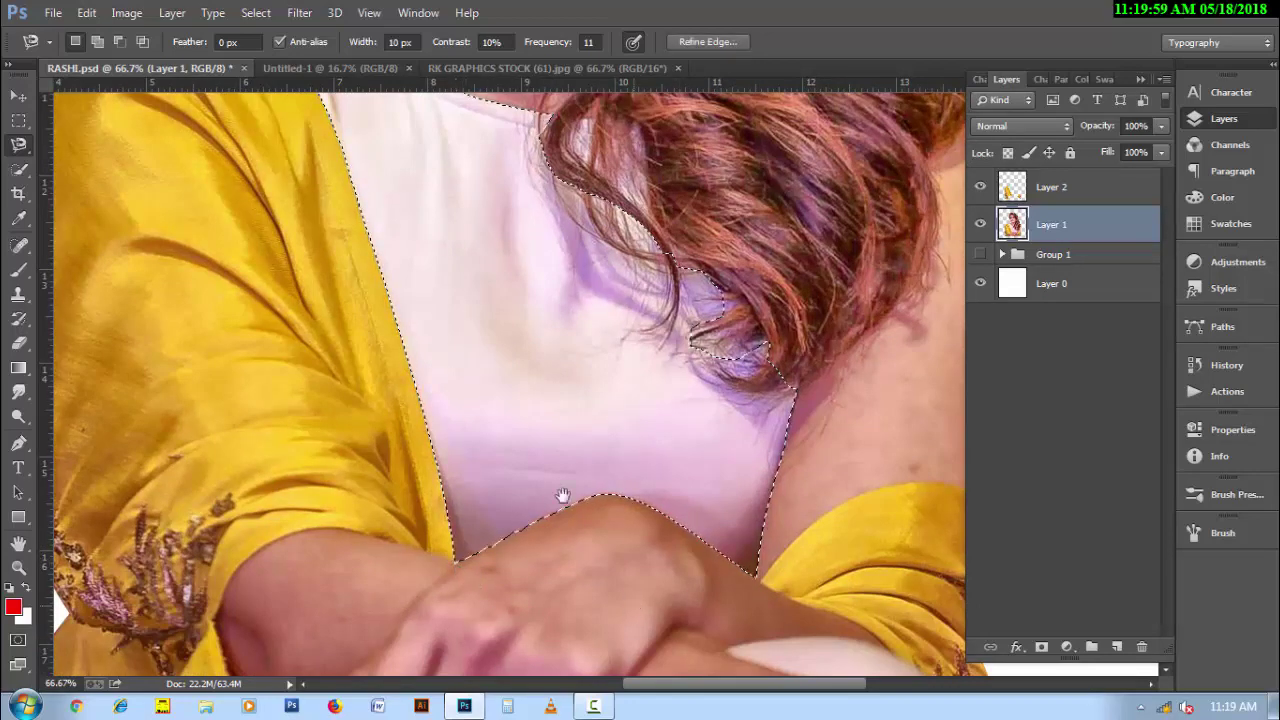
# Add the light patch under the arm and copy both areas onto new Layer 3.
pyautogui.scroll(-3, 563, 500)
pyautogui.hscroll(2, 563, 500)
pyautogui.click(555, 440)
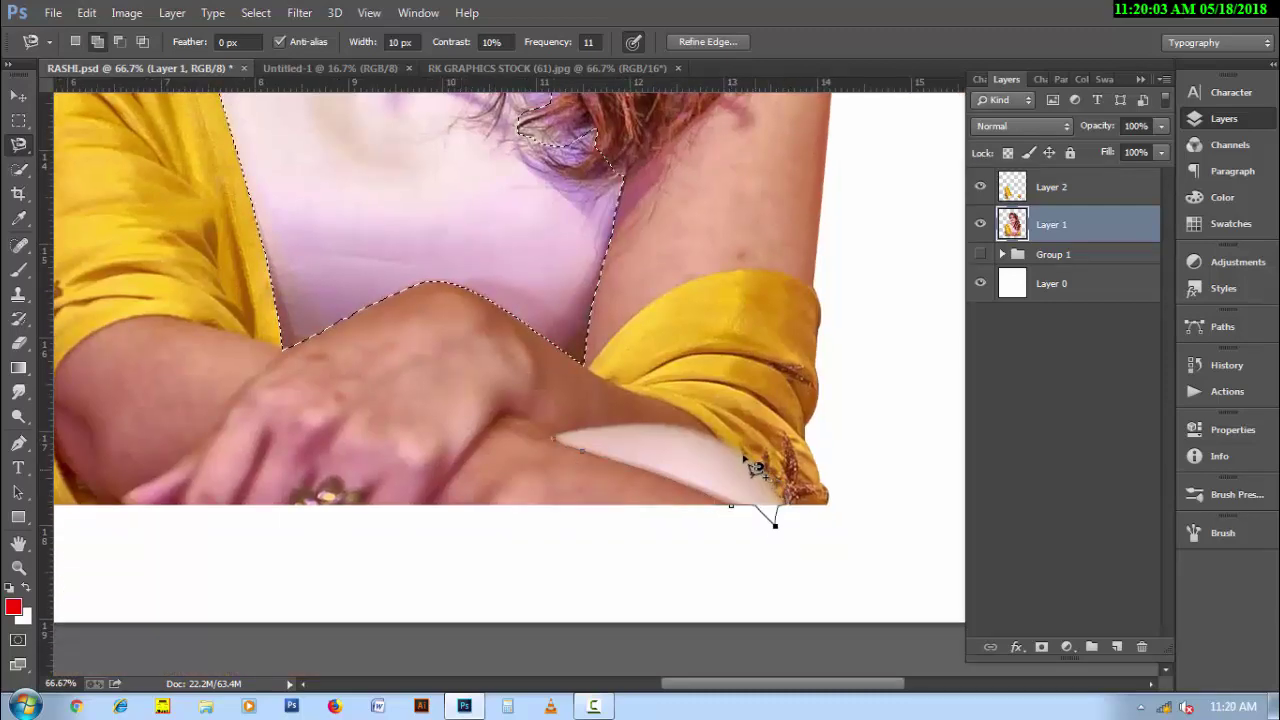
pyautogui.click(564, 449)
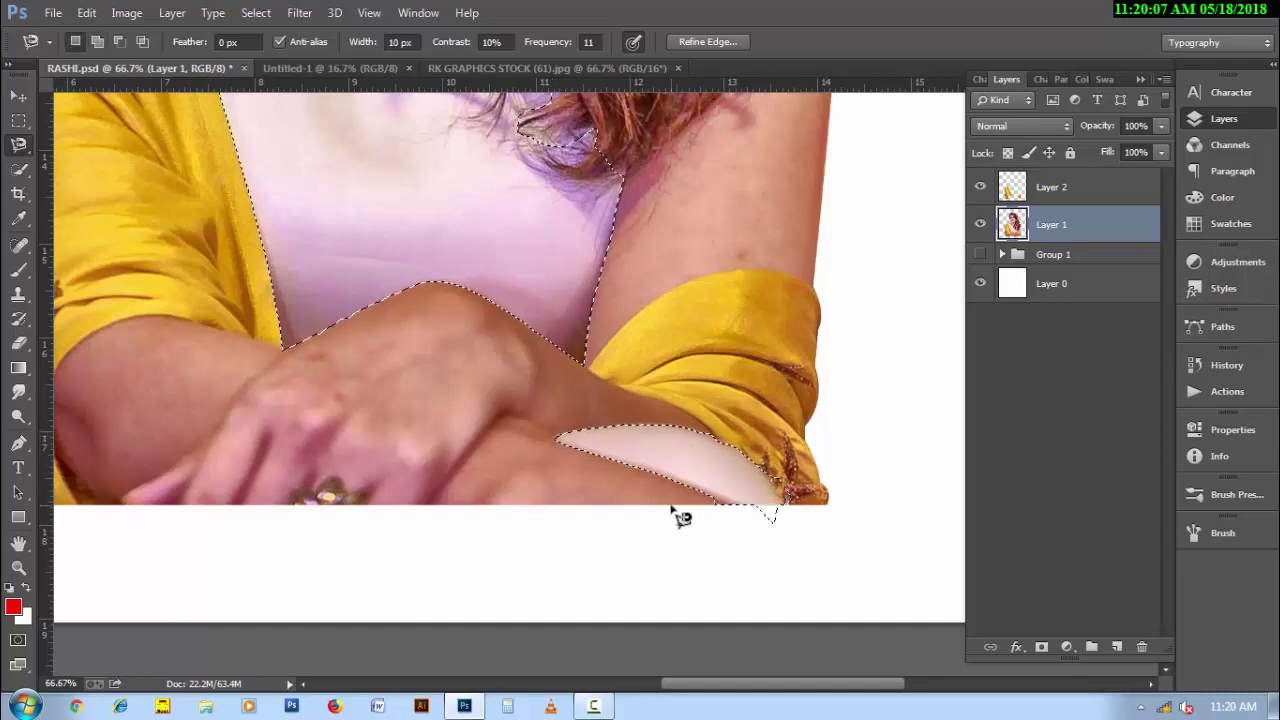
pyautogui.hotkey('ctrl', 'j')
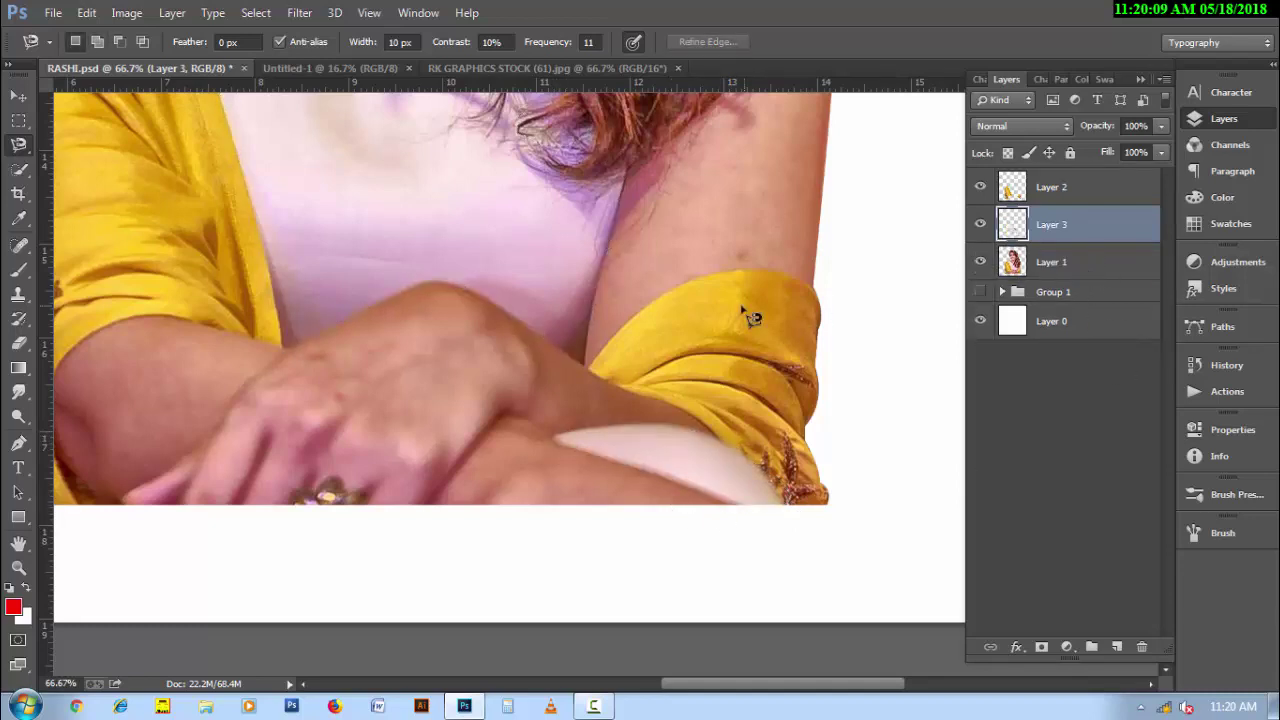
# Select and lock Layers 2 and 3, then zoom out to fit the page.
pyautogui.hotkey('ctrl', '-')
pyautogui.hotkey('ctrl', '-')
pyautogui.moveTo(794, 263); pyautogui.dragTo(787, 526)
pyautogui.keyDown('shift'); pyautogui.click(1050, 187); pyautogui.keyUp('shift')
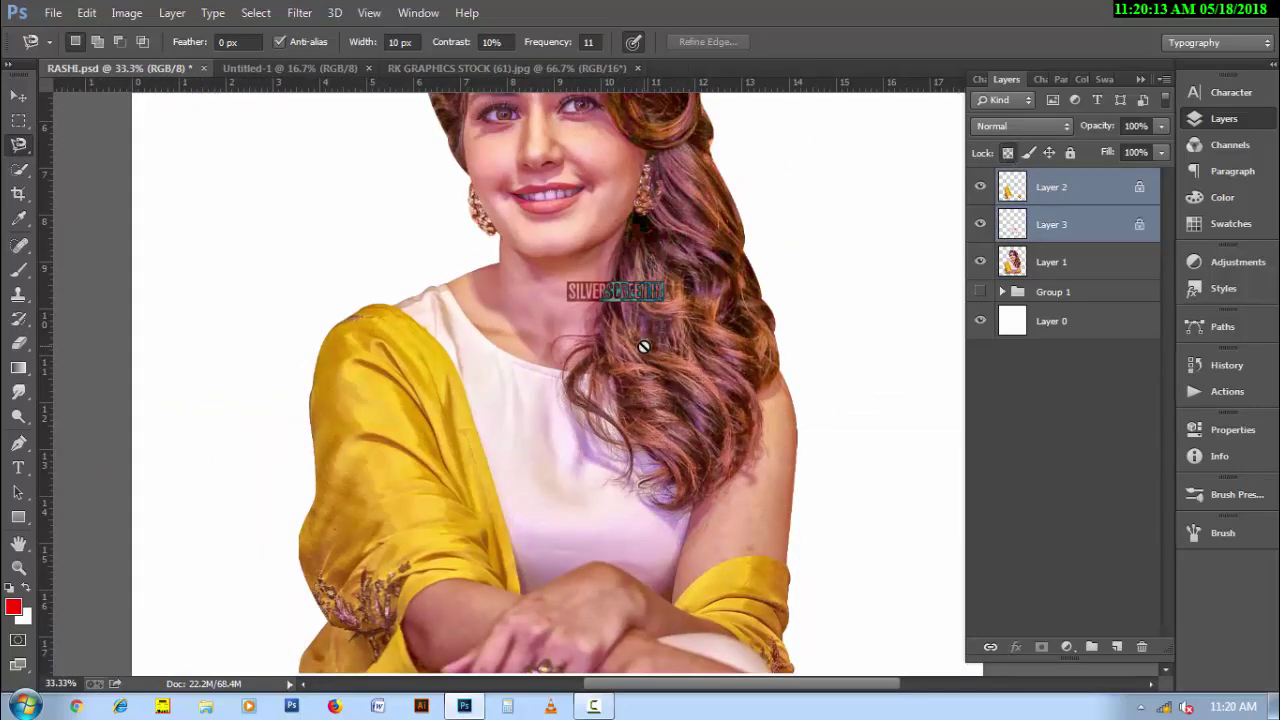
pyautogui.click(18, 96)
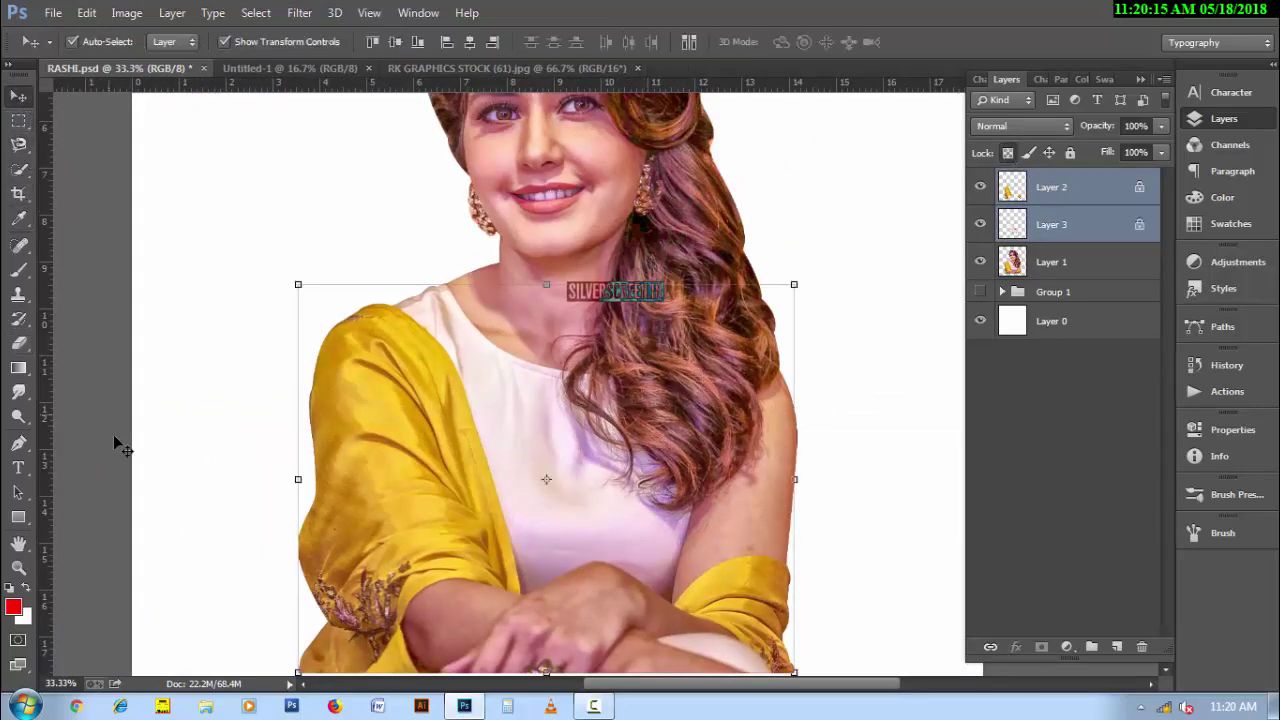
pyautogui.click(14, 396)
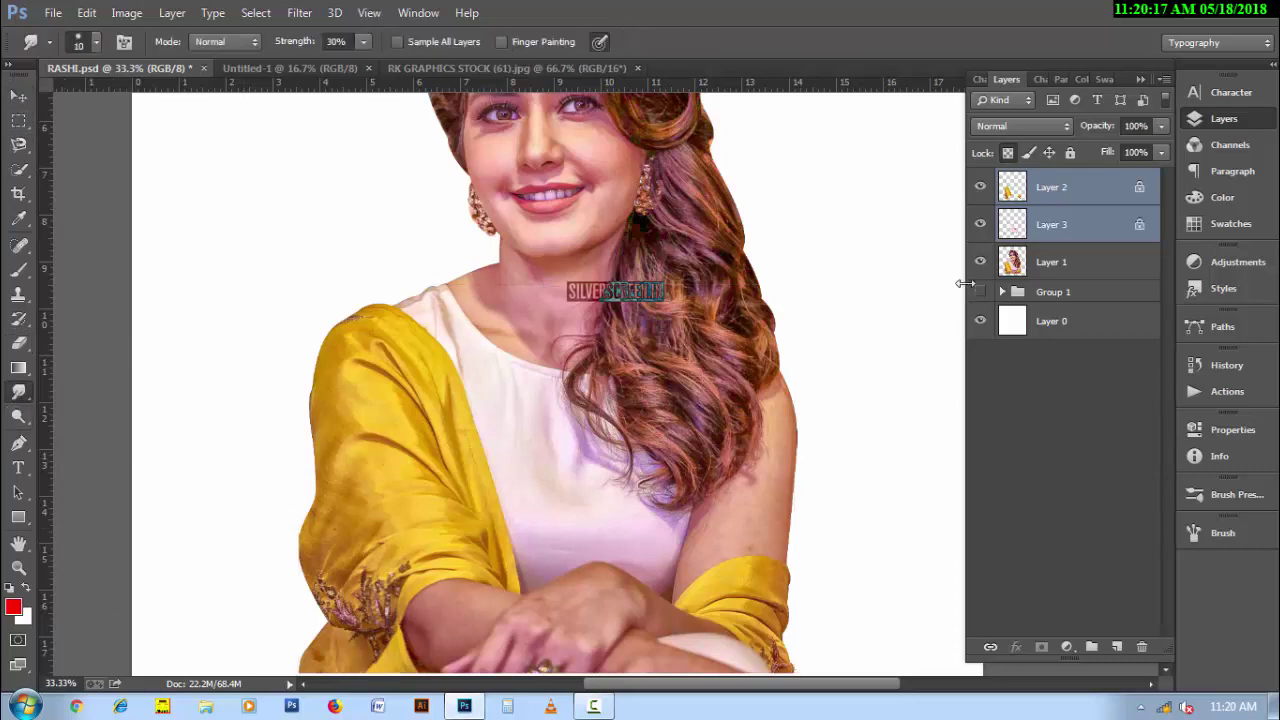
pyautogui.click(1094, 292)
pyautogui.press('v')
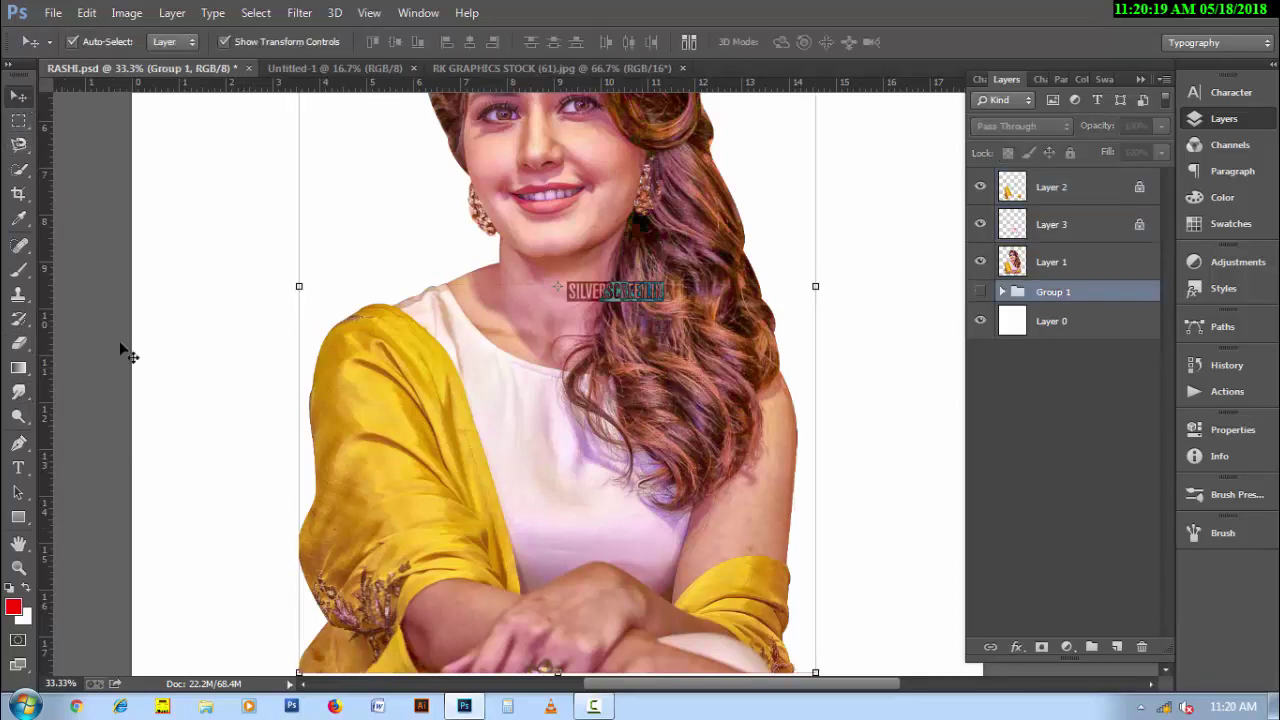
pyautogui.hotkey('ctrl', '-')
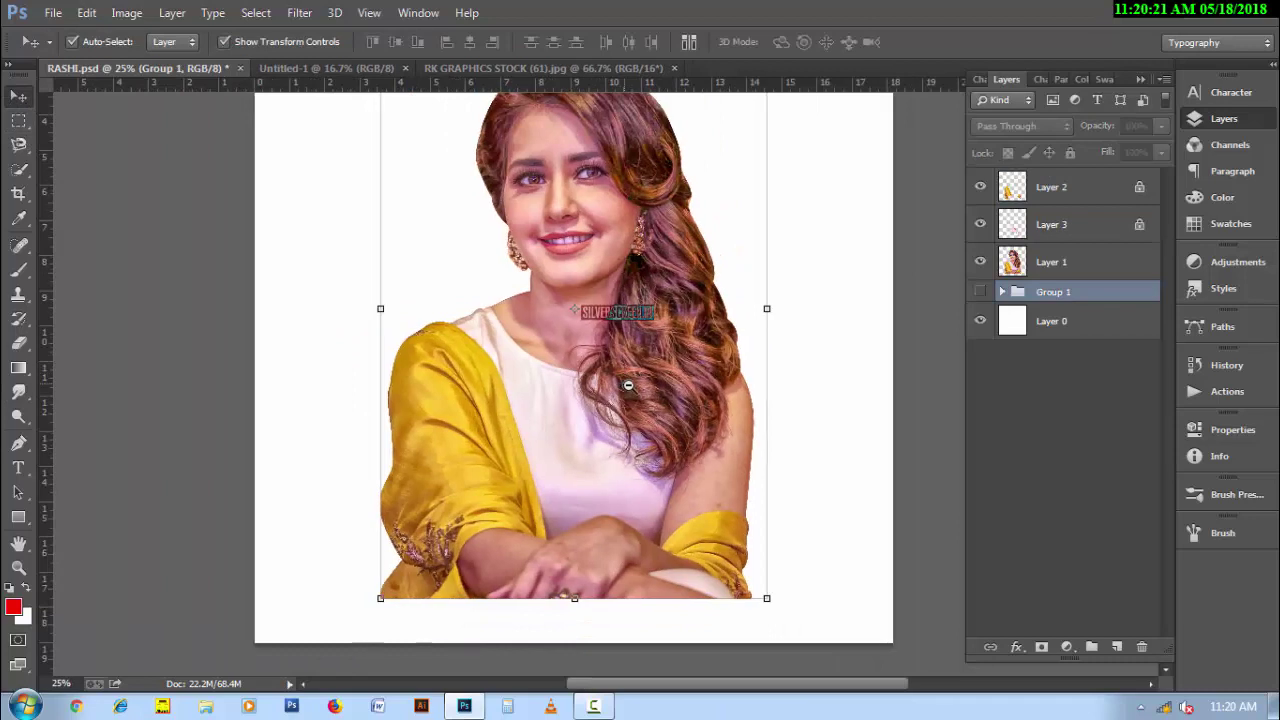
pyautogui.hotkey('ctrl', '-')
# Drag the RK GRAPHICS STOCK (61).jpg castle image into the portrait and scale it to cover the canvas.
pyautogui.click(461, 70)
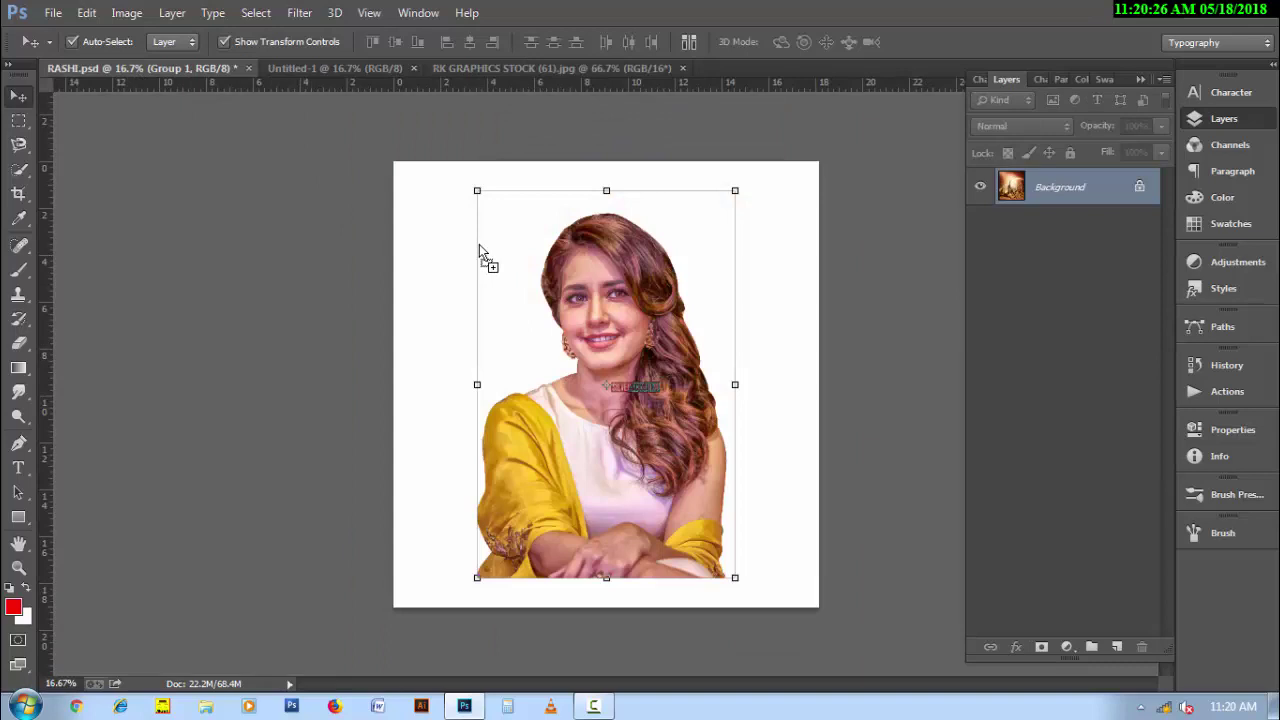
pyautogui.moveTo(140, 76)
pyautogui.mouseDown()
pyautogui.moveTo(479, 244)
pyautogui.moveTo(416, 180)
pyautogui.mouseUp()
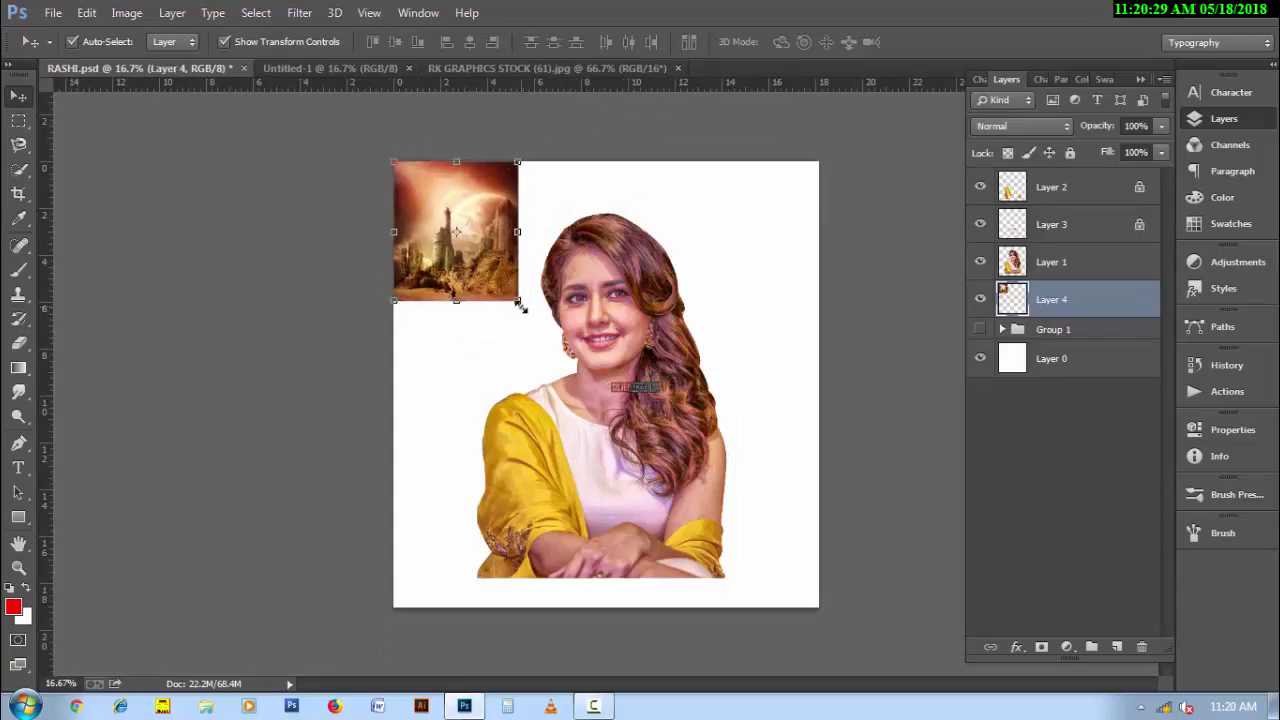
pyautogui.moveTo(521, 307); pyautogui.dragTo(826, 613)
pyautogui.press('Return')
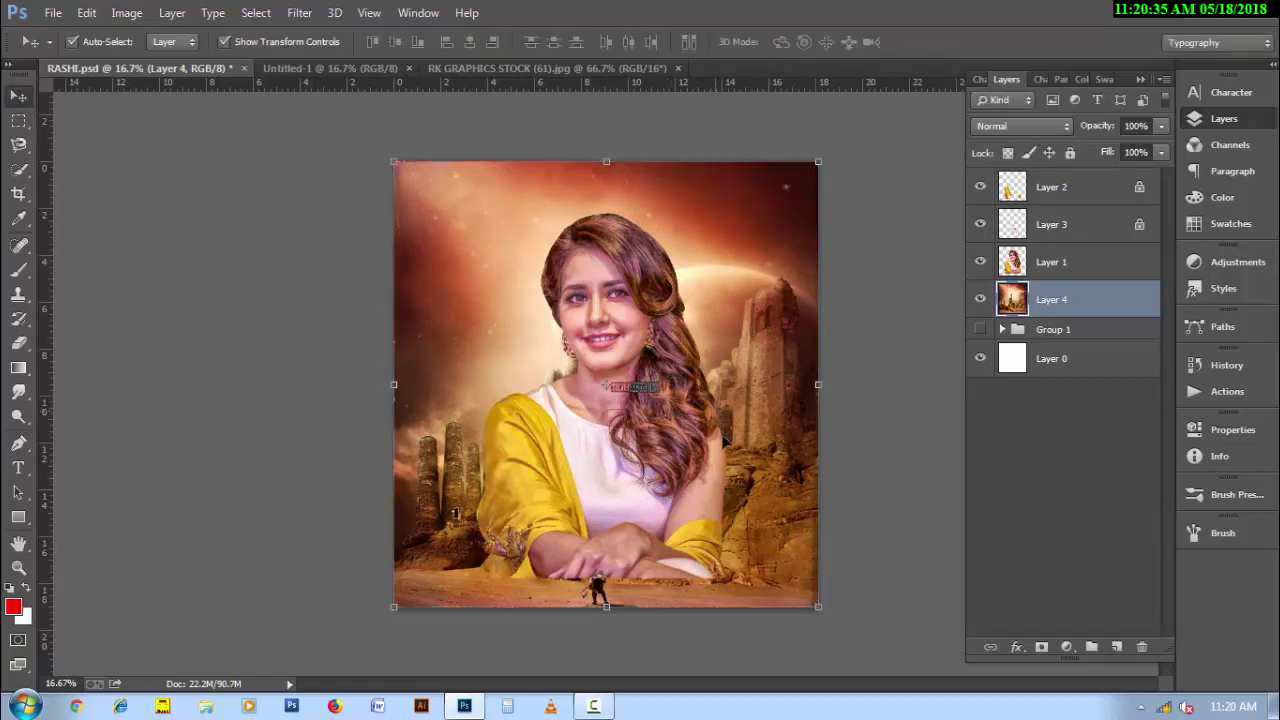
# Apply a 300-pixel Gaussian Blur to the castle backdrop layer.
pyautogui.click(299, 12)
pyautogui.moveTo(380, 220)
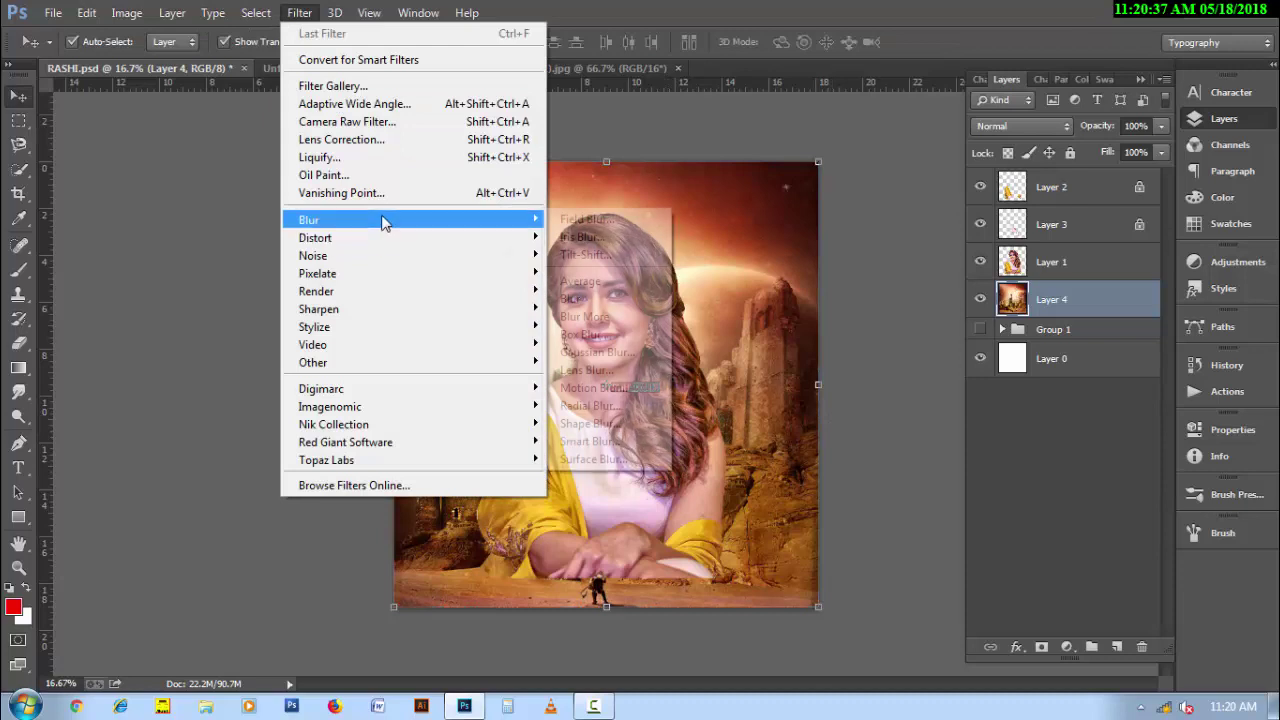
pyautogui.click(630, 352)
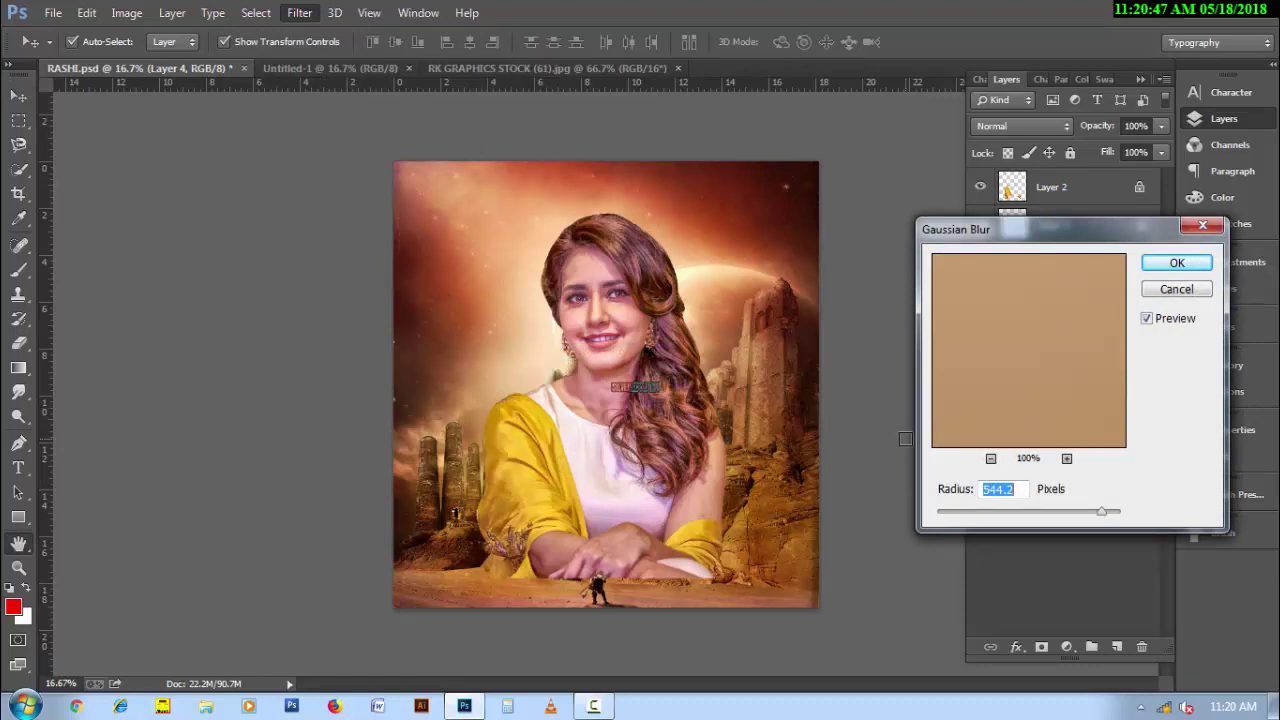
pyautogui.write('300')
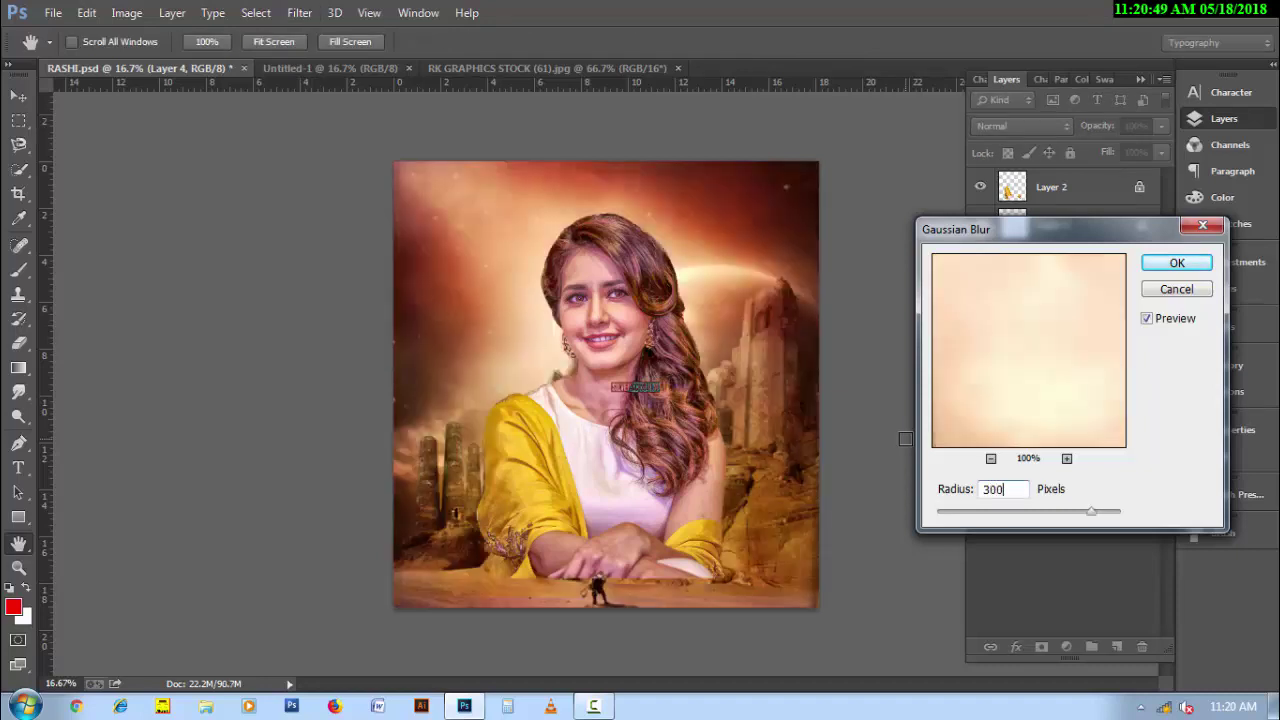
pyautogui.press('Return')
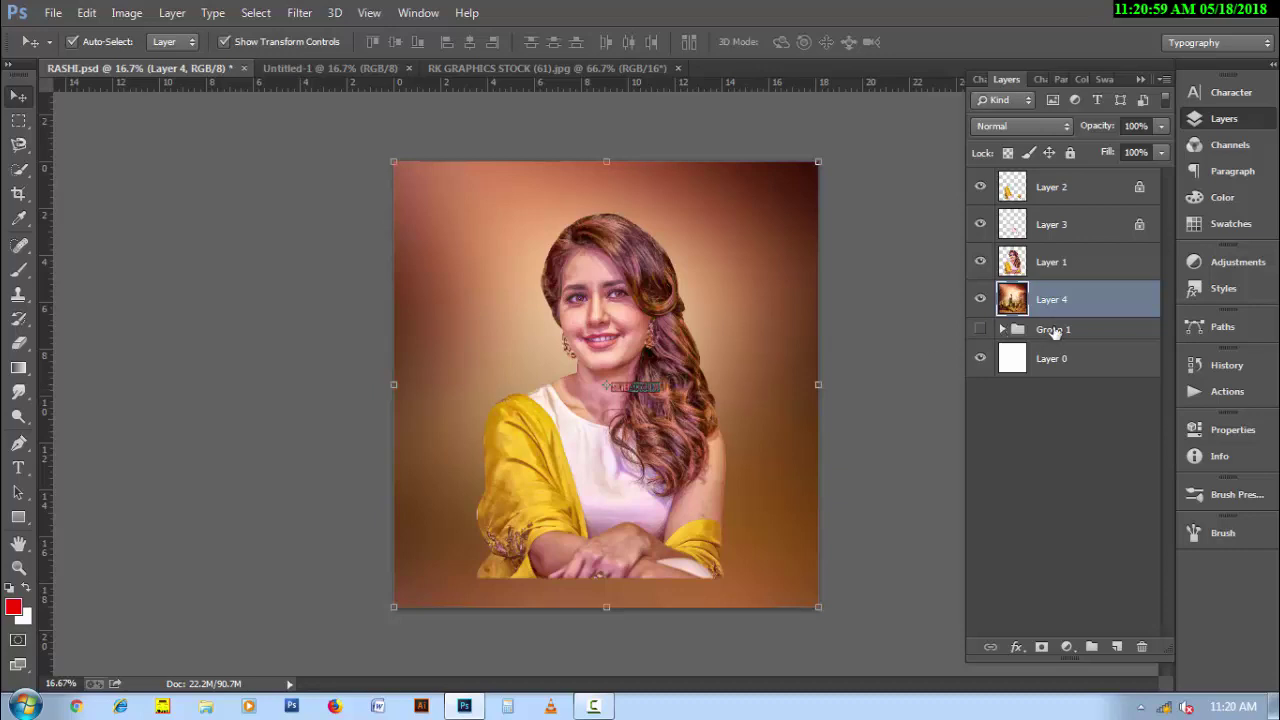
# Duplicate the blurred backdrop, bring the copy to the top, and add a layer mask.
pyautogui.hotkey('ctrl', 'j')
pyautogui.hotkey('ctrl', 'shift', ']')
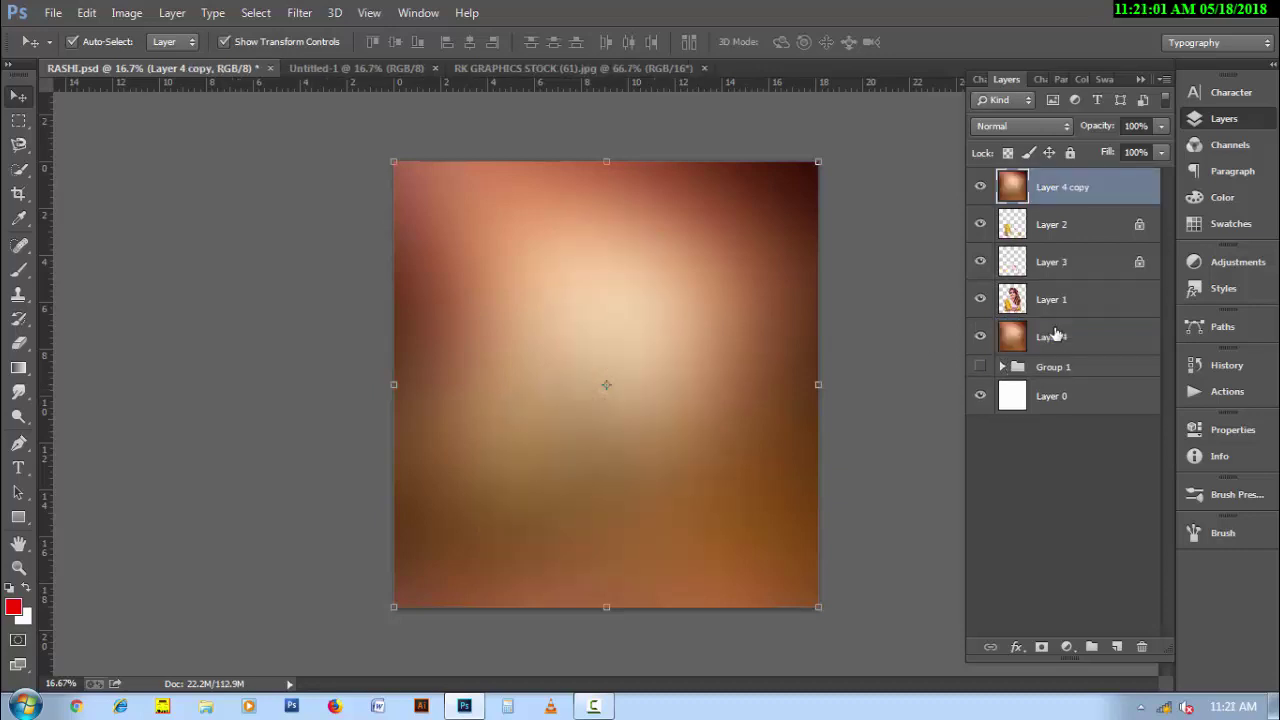
pyautogui.click(1042, 648)
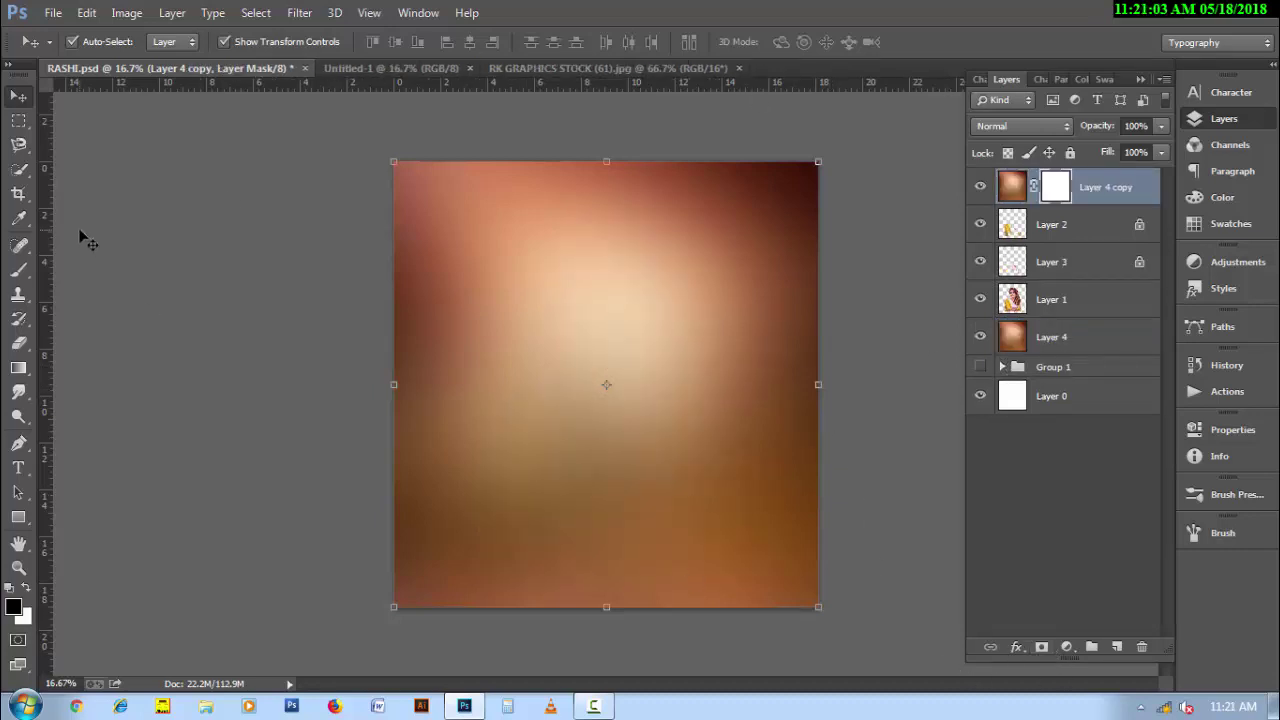
pyautogui.click(18, 270)
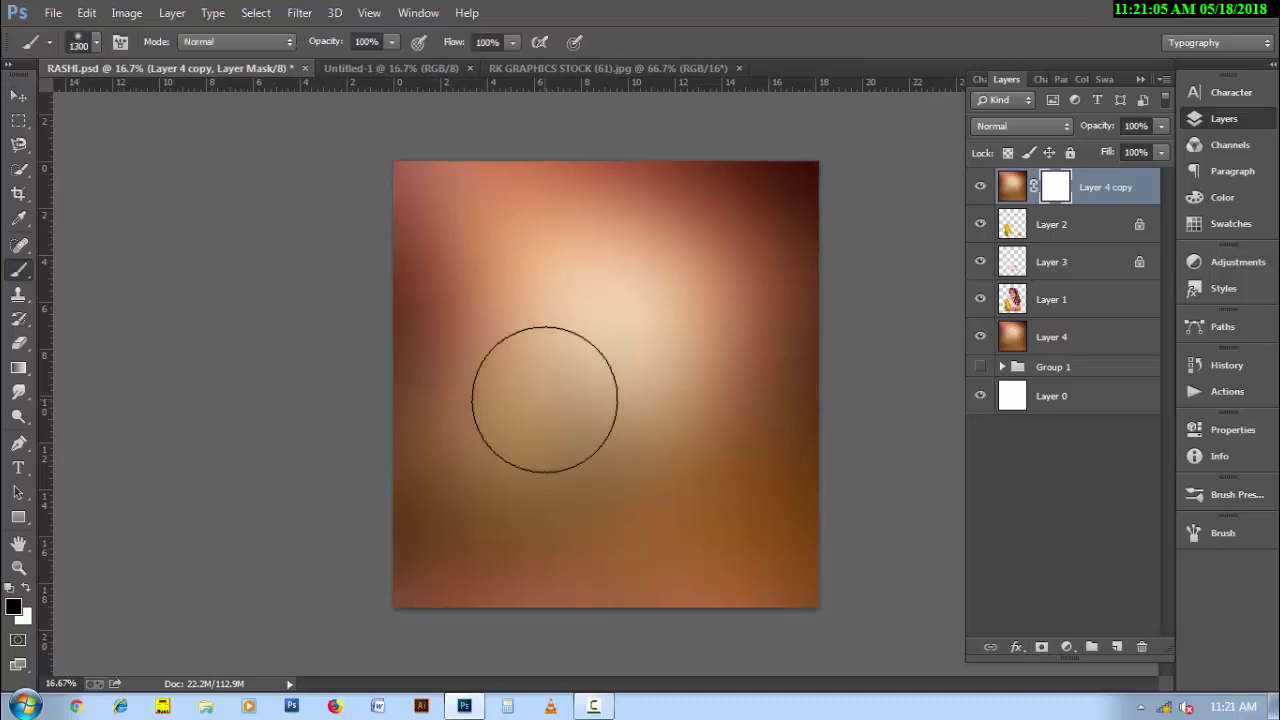
# Fill the copy's mask black, then paint with a 1200 px brush to fade the lower scarf and hands.
pyautogui.press(']')
pyautogui.press(']')
pyautogui.press(']')
pyautogui.press(']')
pyautogui.press(']')
pyautogui.press(']')
pyautogui.press(']')
pyautogui.press(']')
pyautogui.press(']')
pyautogui.press(']')
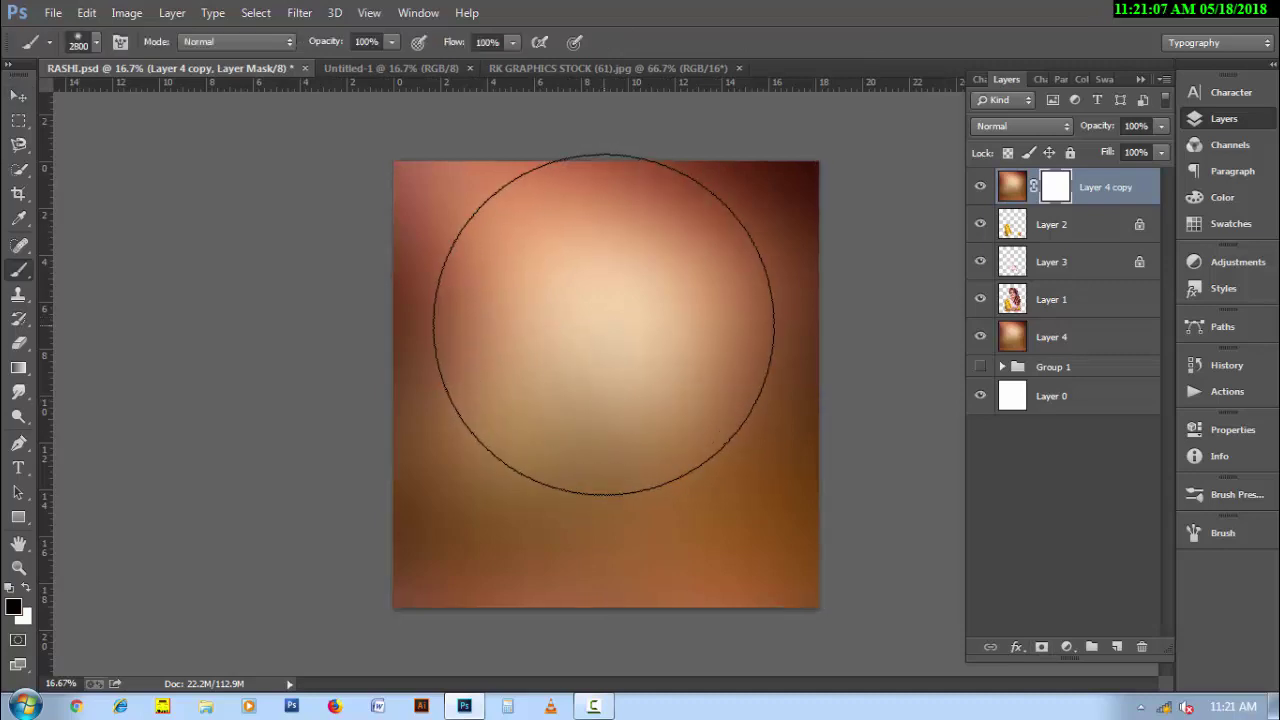
pyautogui.click(603, 324)
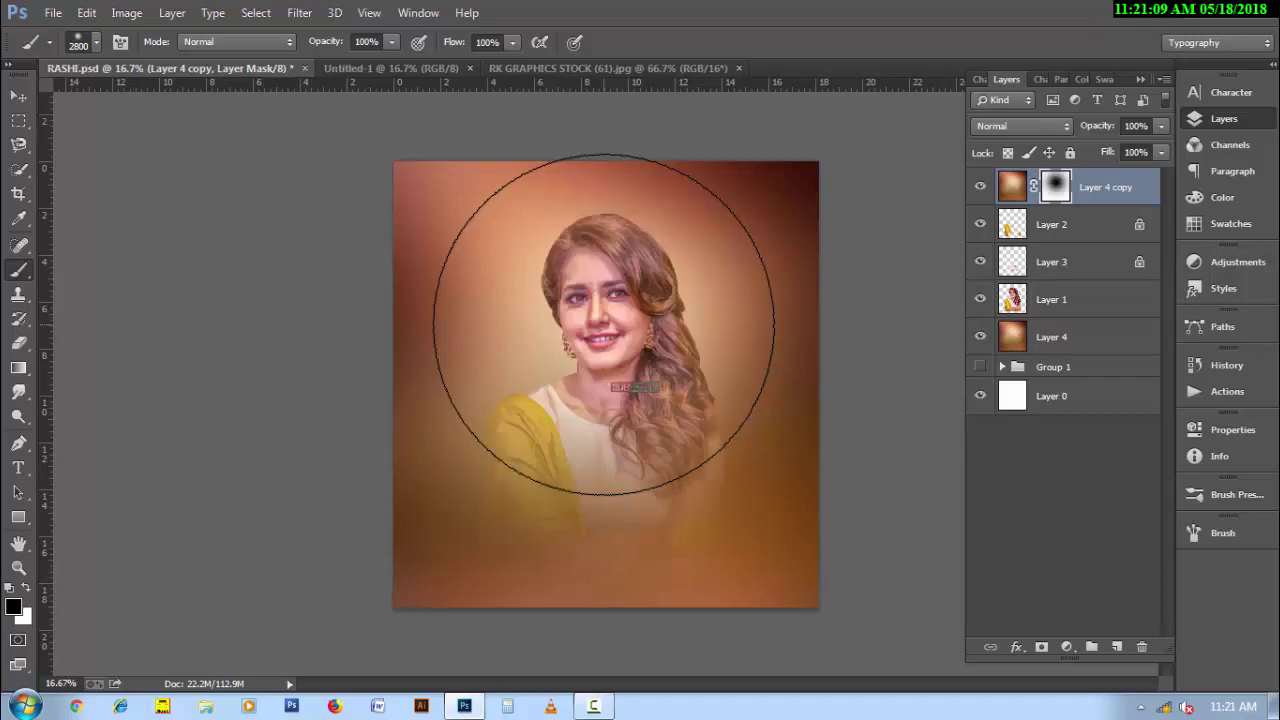
pyautogui.press('[')
pyautogui.press('[')
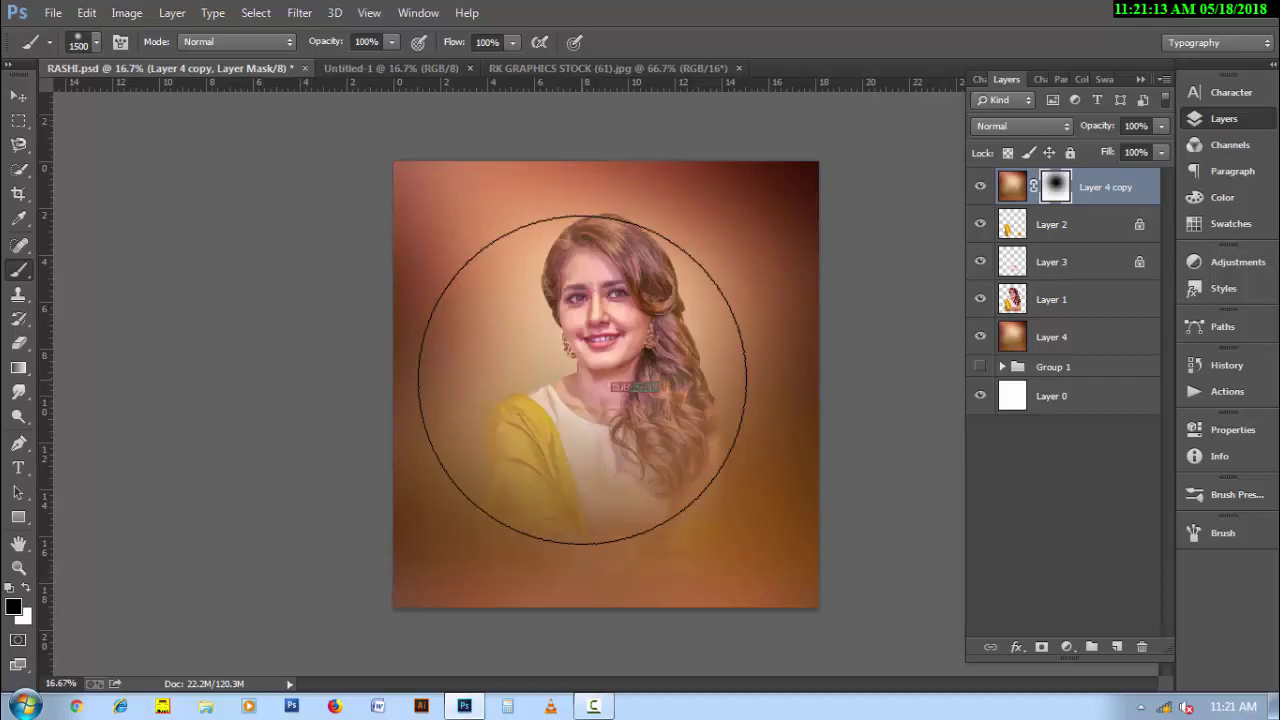
pyautogui.hotkey('alt', 'BackSpace')
pyautogui.press('[')
pyautogui.press('[')
pyautogui.press('[')
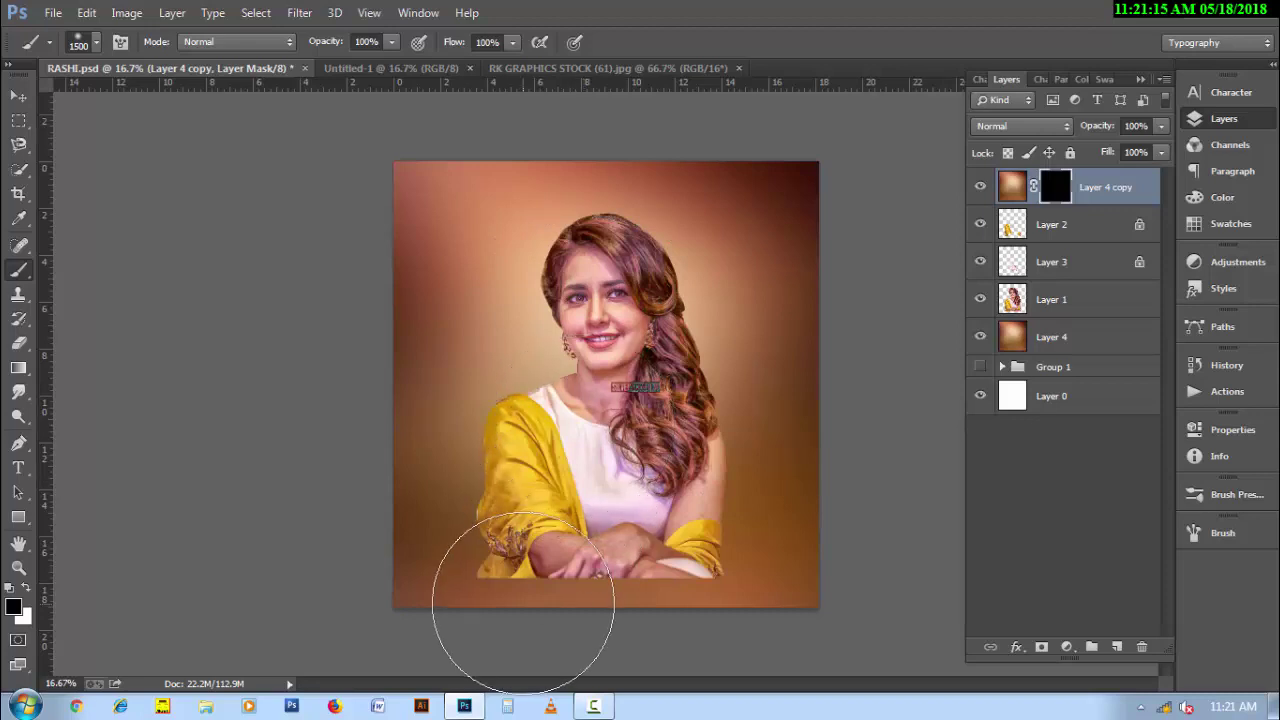
pyautogui.press('[')
pyautogui.press('[')
pyautogui.press('[')
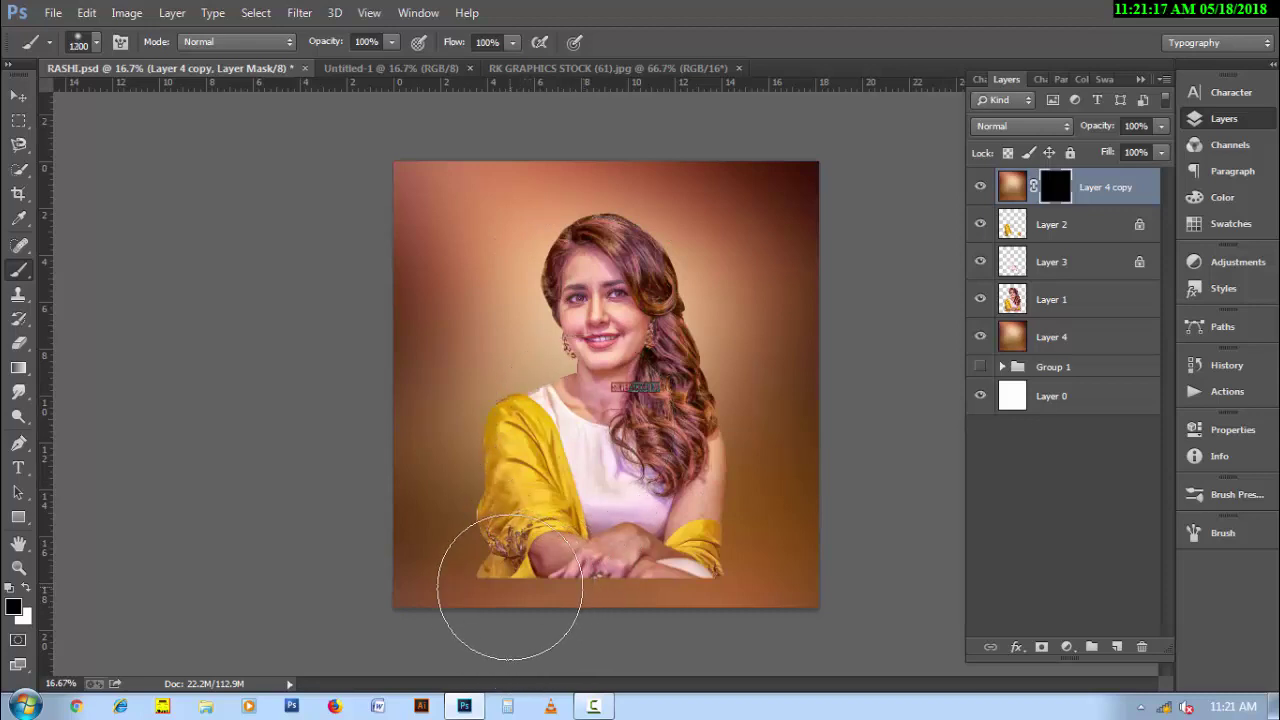
pyautogui.moveTo(510, 588); pyautogui.dragTo(486, 586)
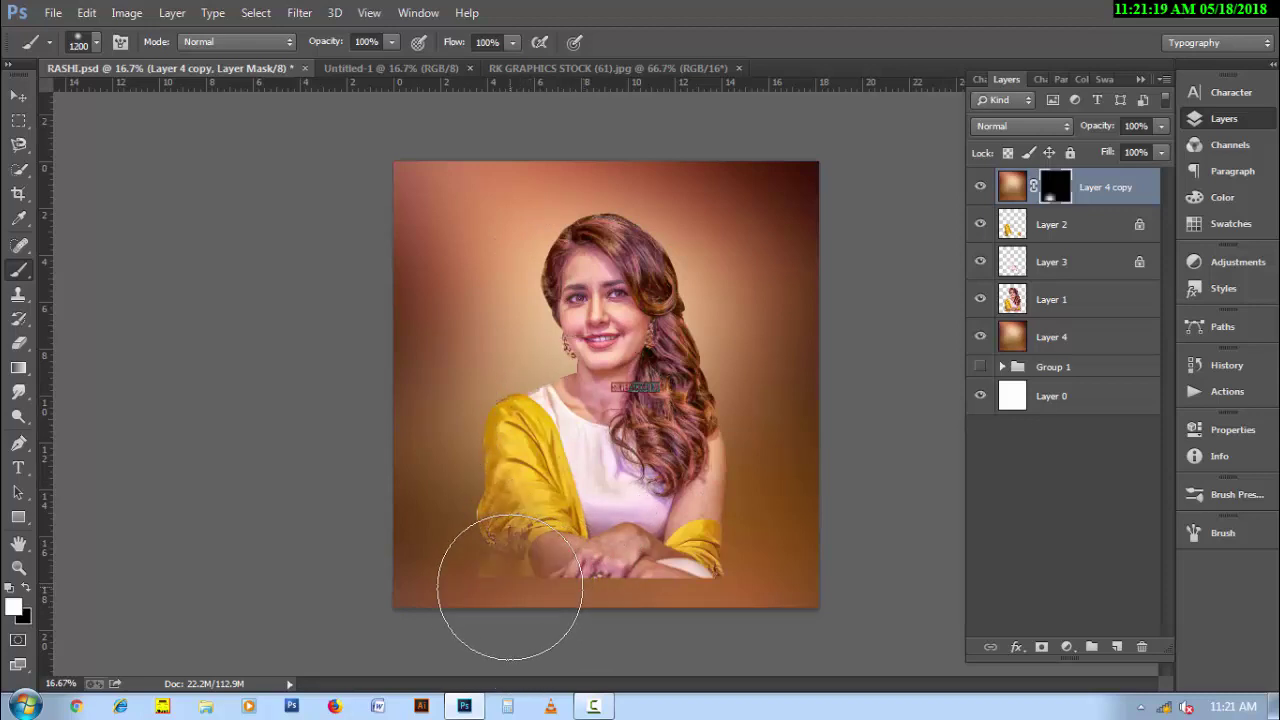
pyautogui.moveTo(590, 618)
pyautogui.mouseDown()
pyautogui.moveTo(576, 617)
pyautogui.moveTo(694, 614)
pyautogui.moveTo(714, 629)
pyautogui.moveTo(733, 603)
pyautogui.moveTo(671, 623)
pyautogui.moveTo(564, 617)
pyautogui.mouseUp()
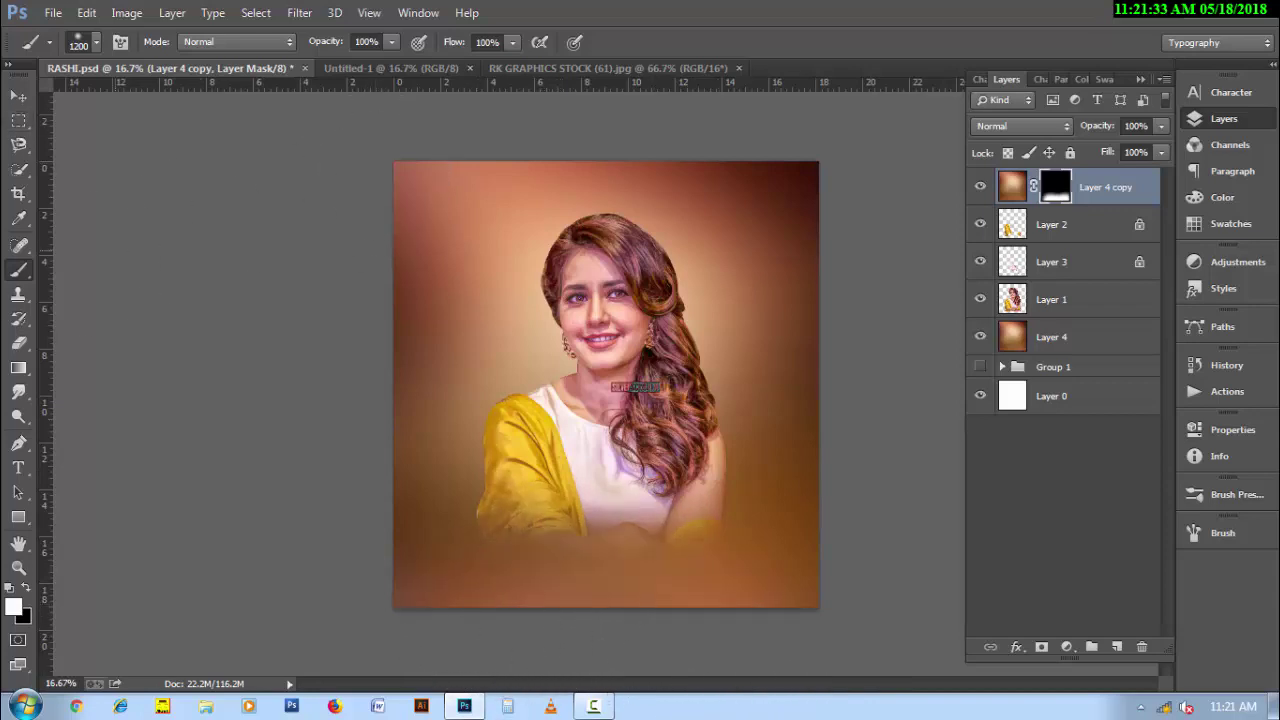
pyautogui.click(18, 392)
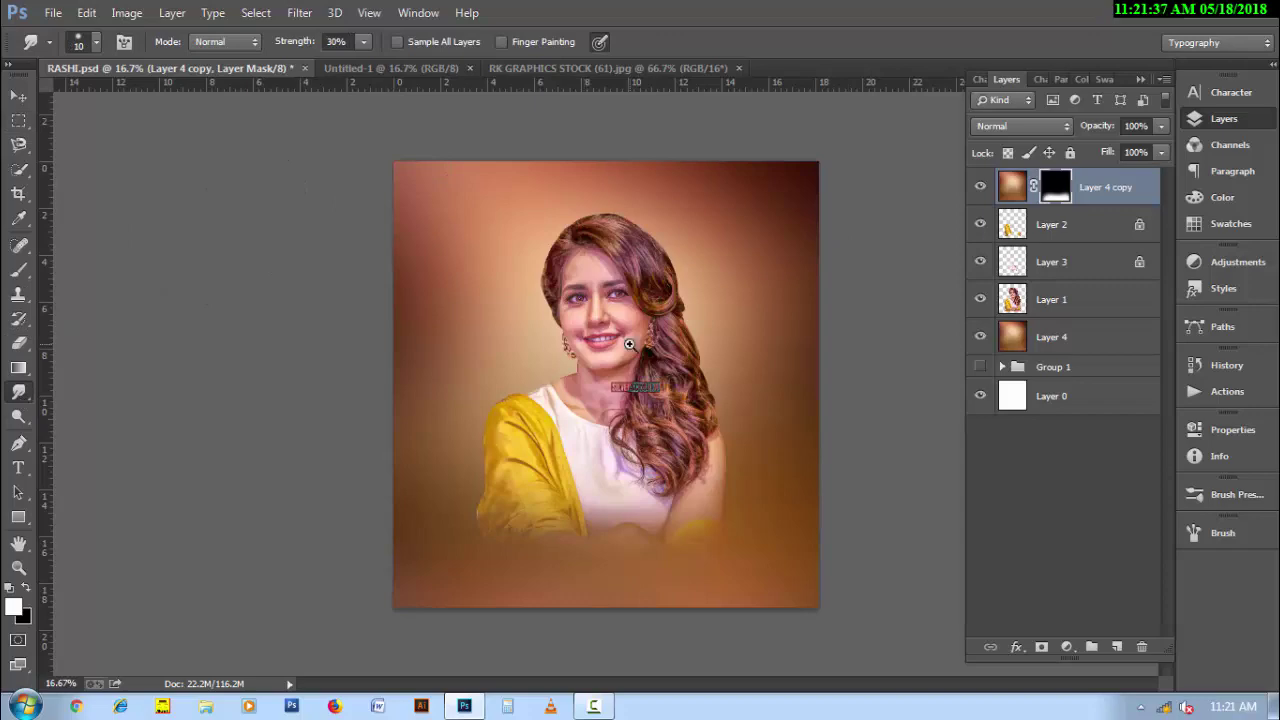
# Zoom to 100% on the yellow shoulder, rotate the view, and select Layer 2.
pyautogui.keyDown('ctrl'); pyautogui.click(486, 489); pyautogui.keyUp('ctrl')
pyautogui.keyDown('ctrl'); pyautogui.click(550, 361); pyautogui.keyUp('ctrl')
pyautogui.press(']')
pyautogui.press(']')
pyautogui.press(']')
pyautogui.press('4')
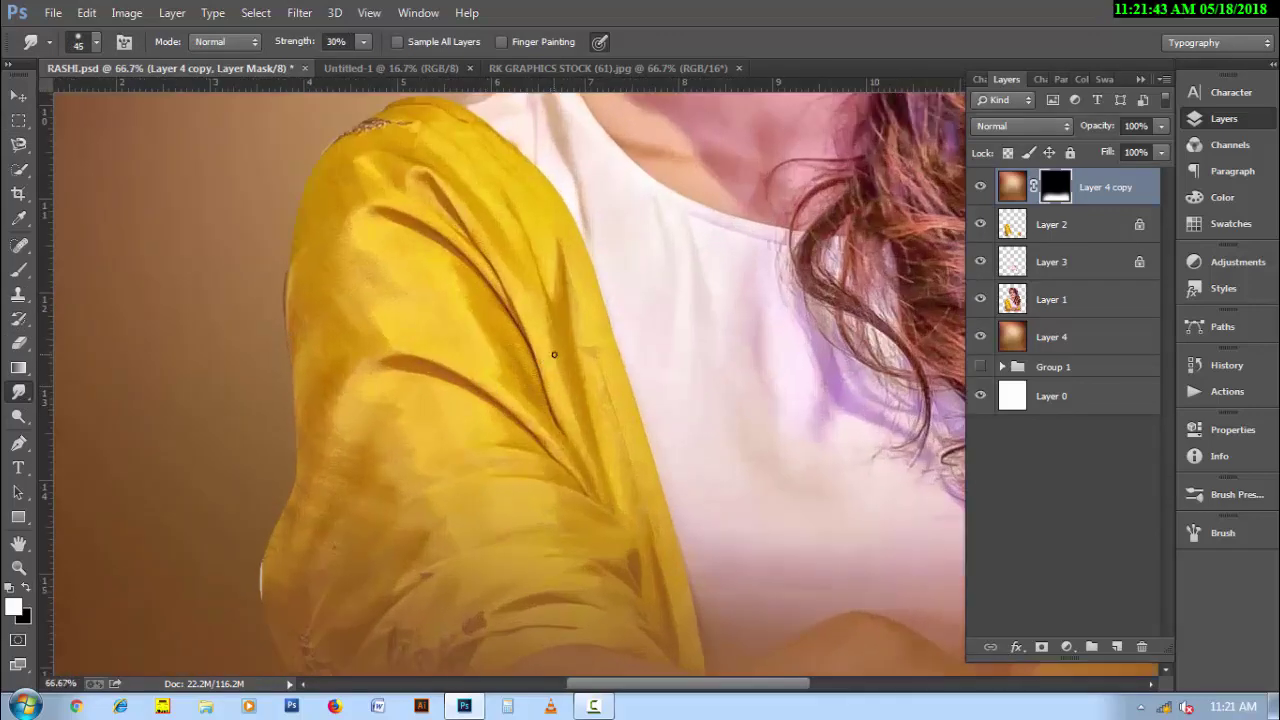
pyautogui.hotkey('ctrl', '+')
pyautogui.scroll(2, 509, 421)
pyautogui.moveTo(509, 421); pyautogui.dragTo(457, 337)
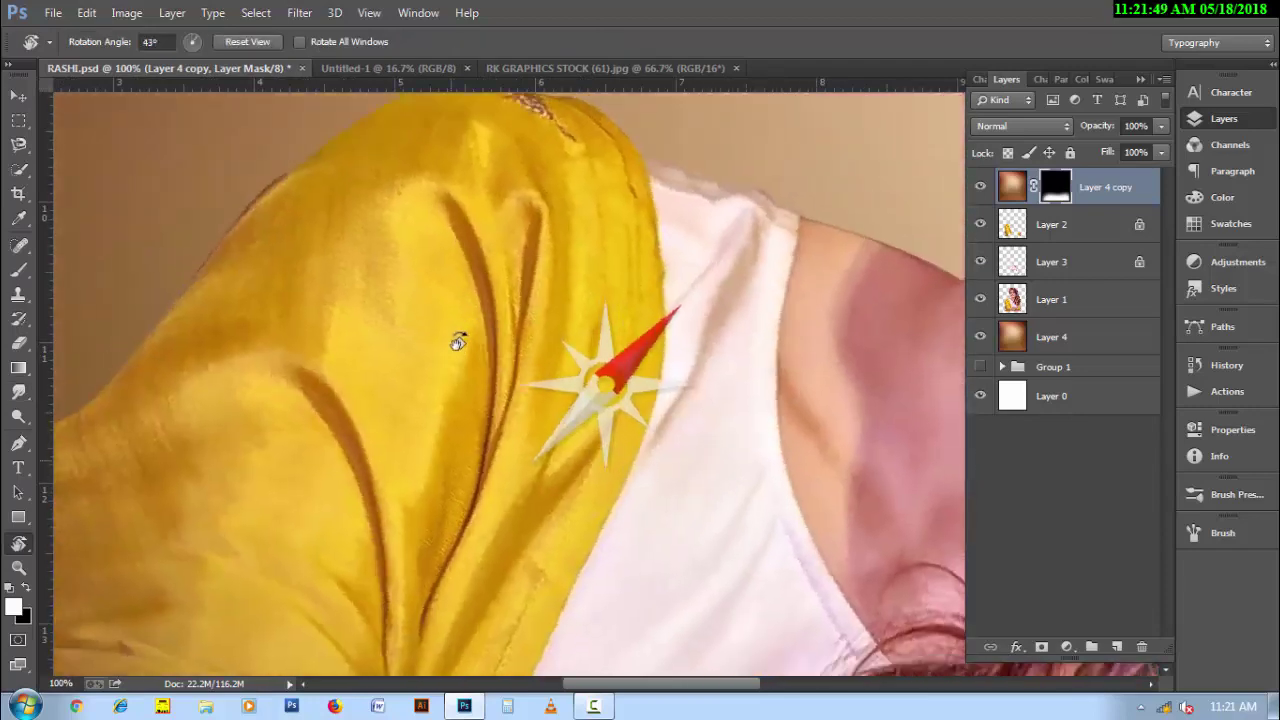
pyautogui.click(1052, 224)
# Tune the Smudge brush to about 40 px, trying strengths from 30% to 60%.
pyautogui.press('[')
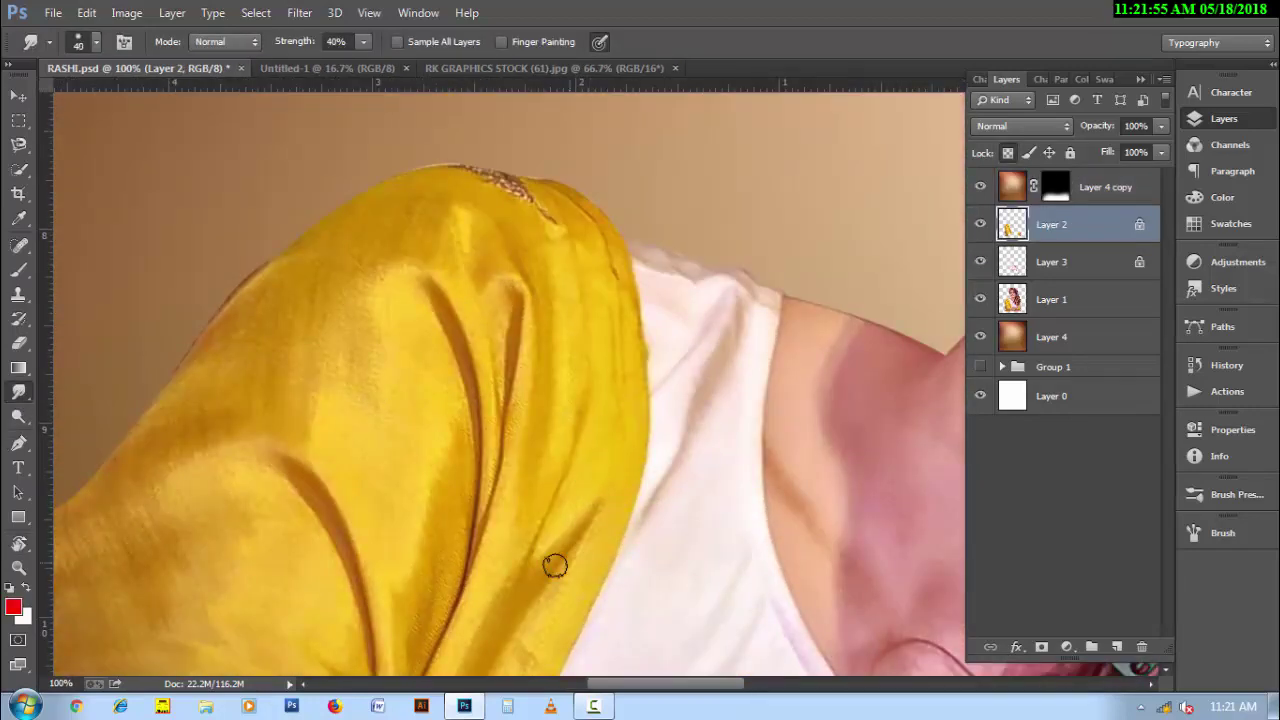
pyautogui.press('5')
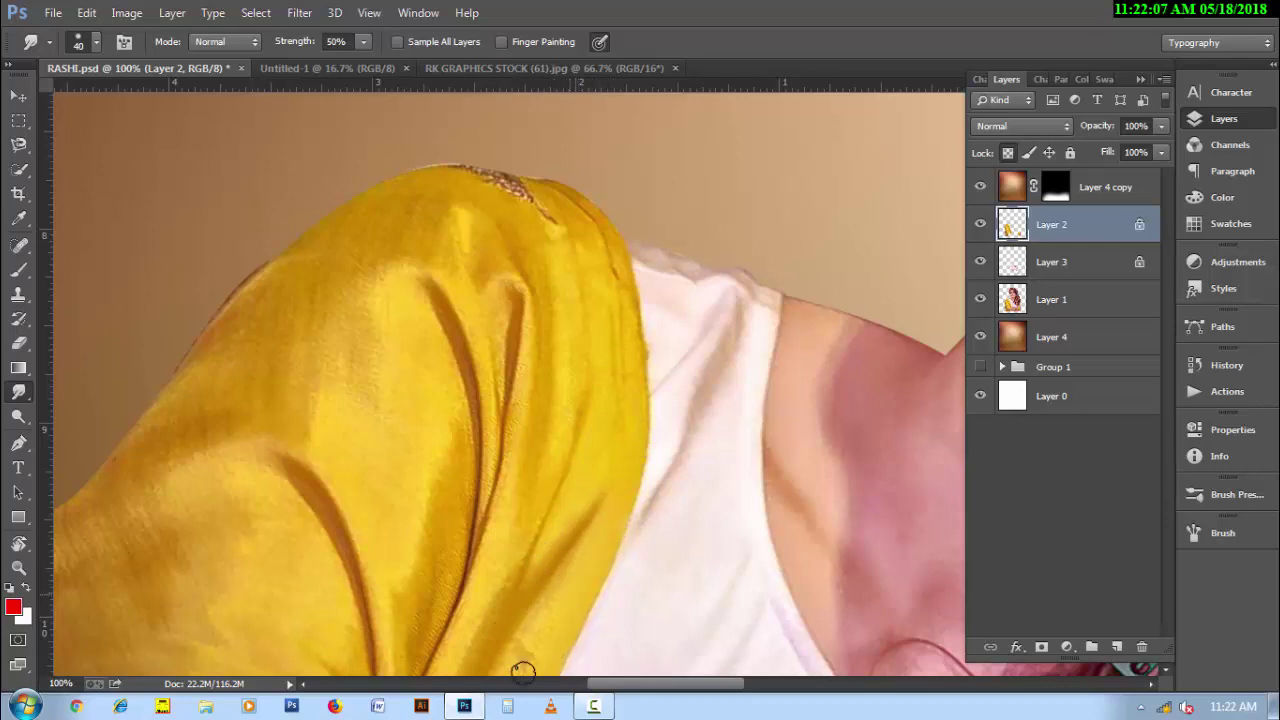
pyautogui.press('6')
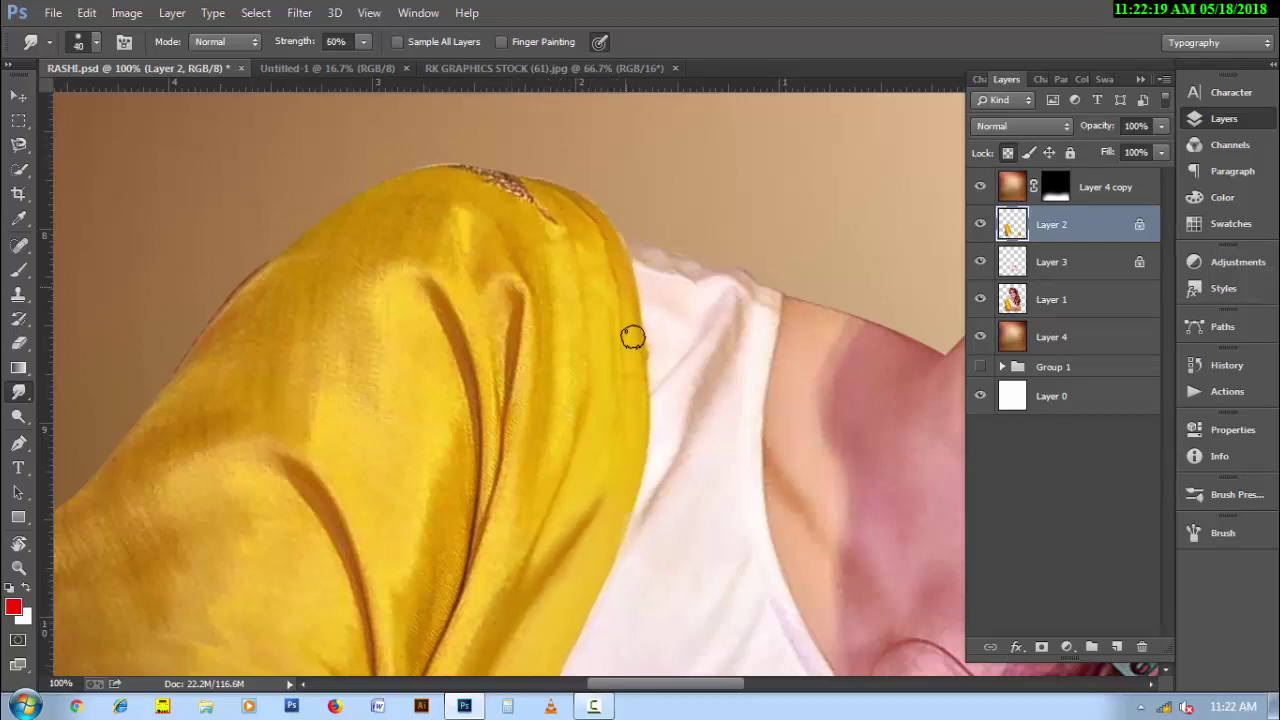
pyautogui.press('3')
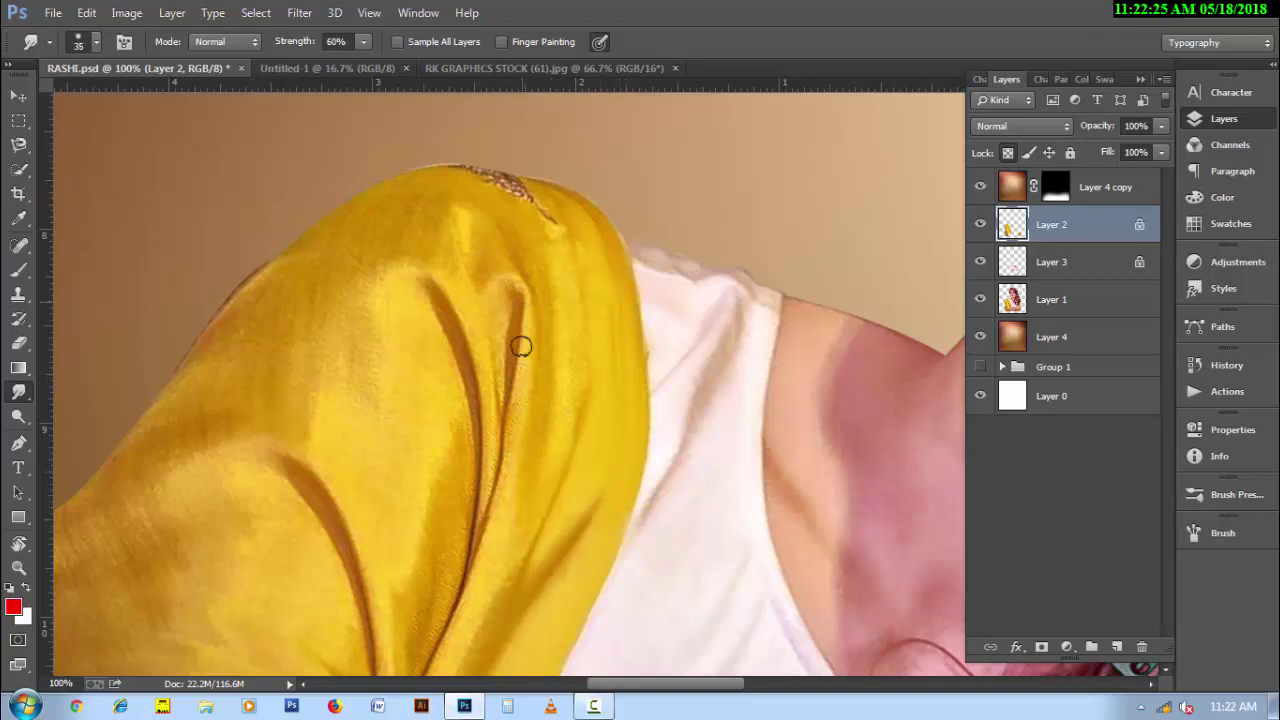
pyautogui.press(']')
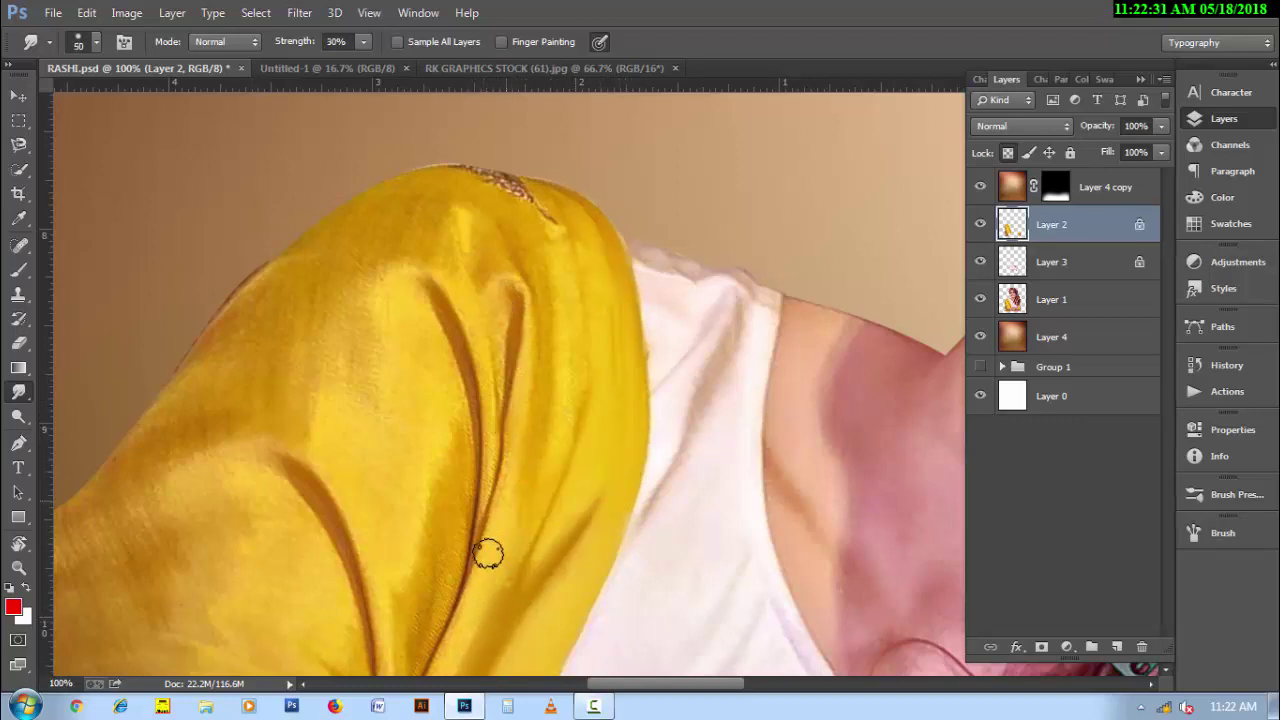
pyautogui.press('[')
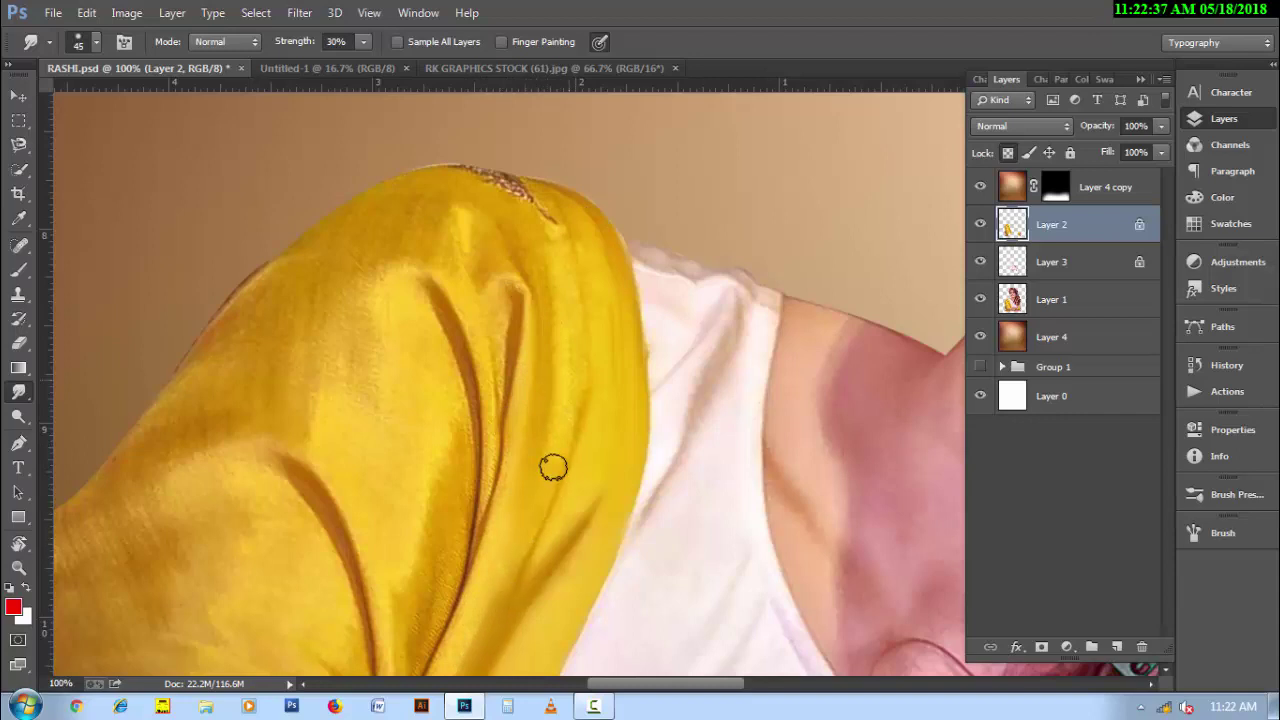
pyautogui.press('5')
pyautogui.press('3')
pyautogui.press('3')
pyautogui.press('5')
pyautogui.press('[')
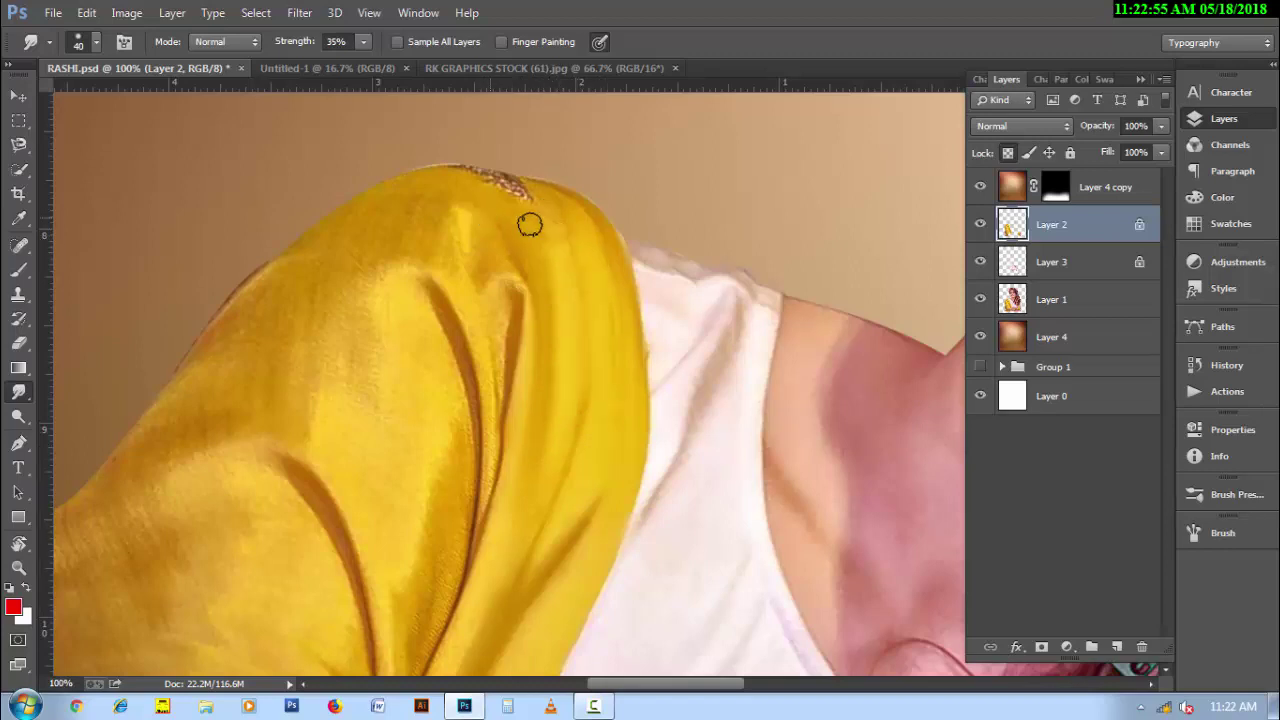
# Smudge the rough brownish top edge of the sleeve at 40% strength with a 30–45 px brush.
pyautogui.moveTo(529, 220); pyautogui.dragTo(477, 171)
pyautogui.press(']')
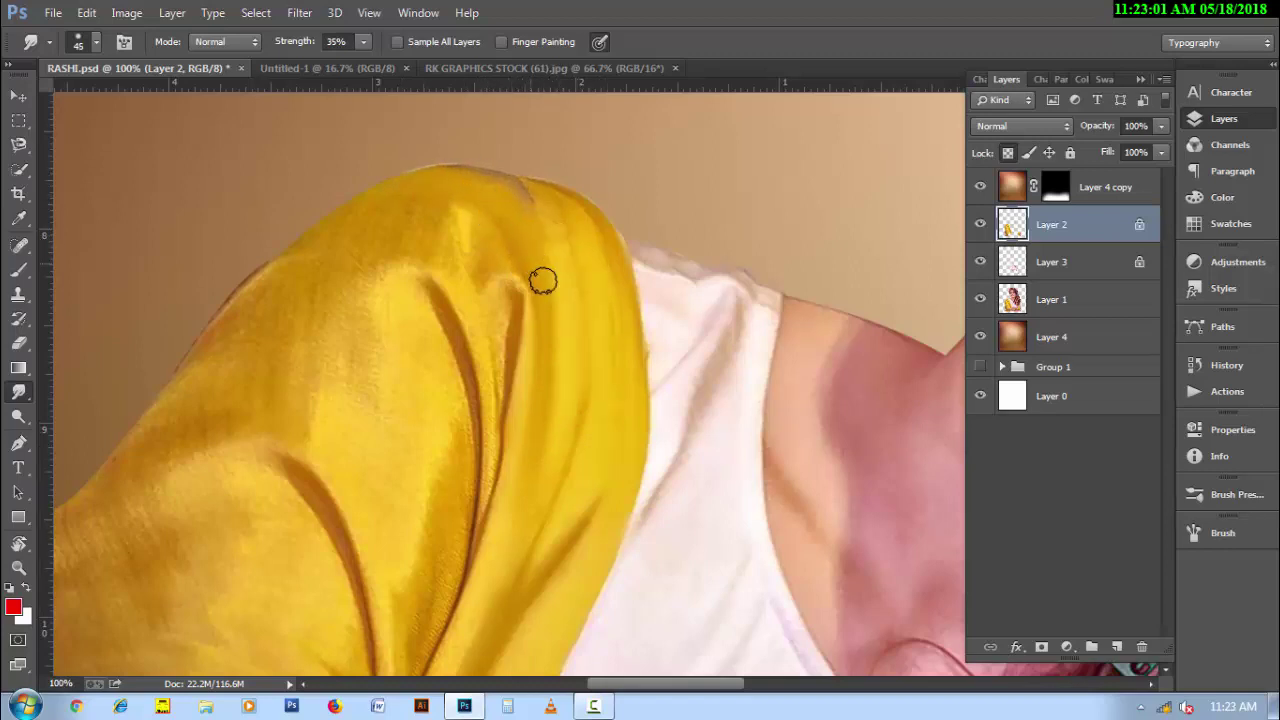
pyautogui.press('[')
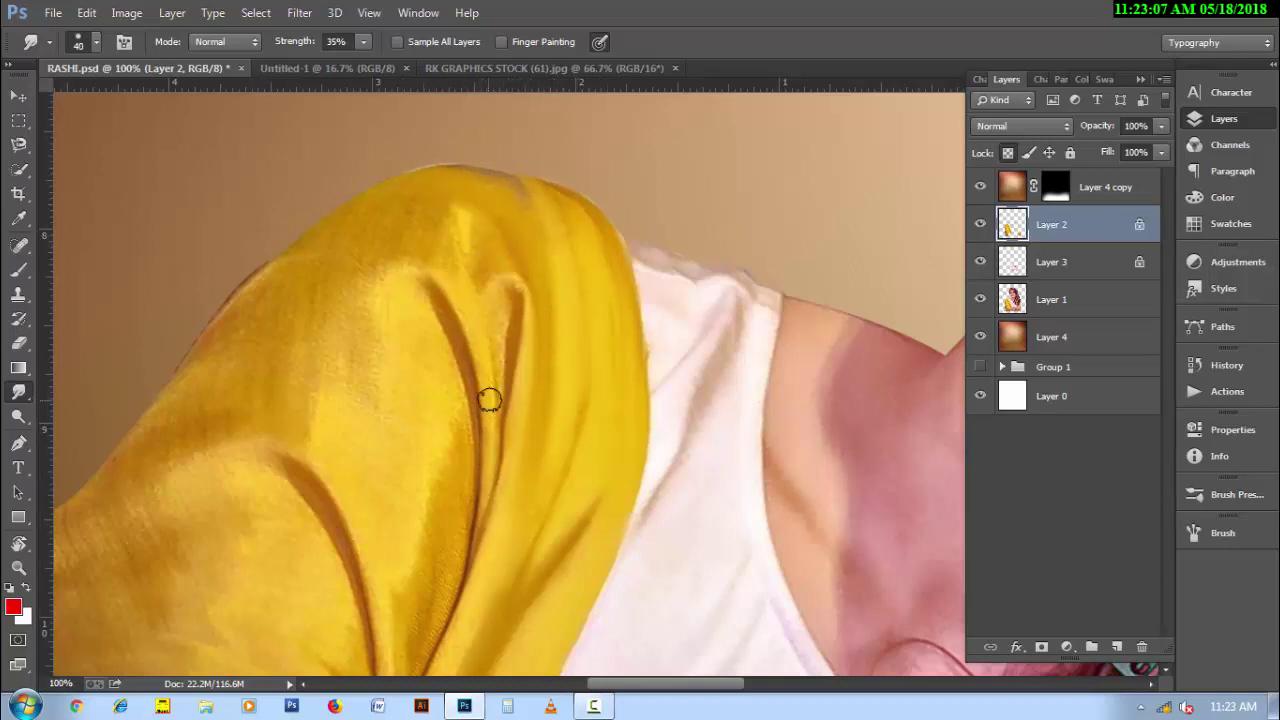
pyautogui.press('4')
pyautogui.press('[')
pyautogui.press('[')
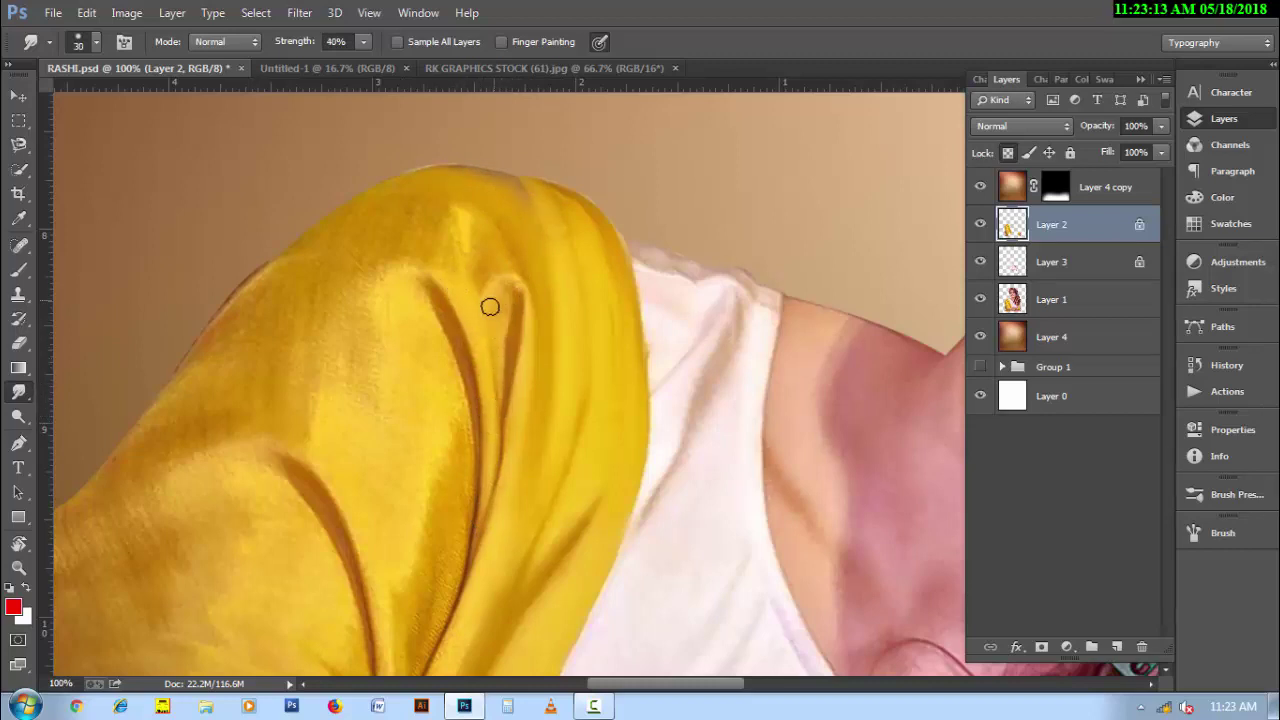
pyautogui.press(']')
pyautogui.press(']')
pyautogui.press(']')
pyautogui.press('[')
pyautogui.press('[')
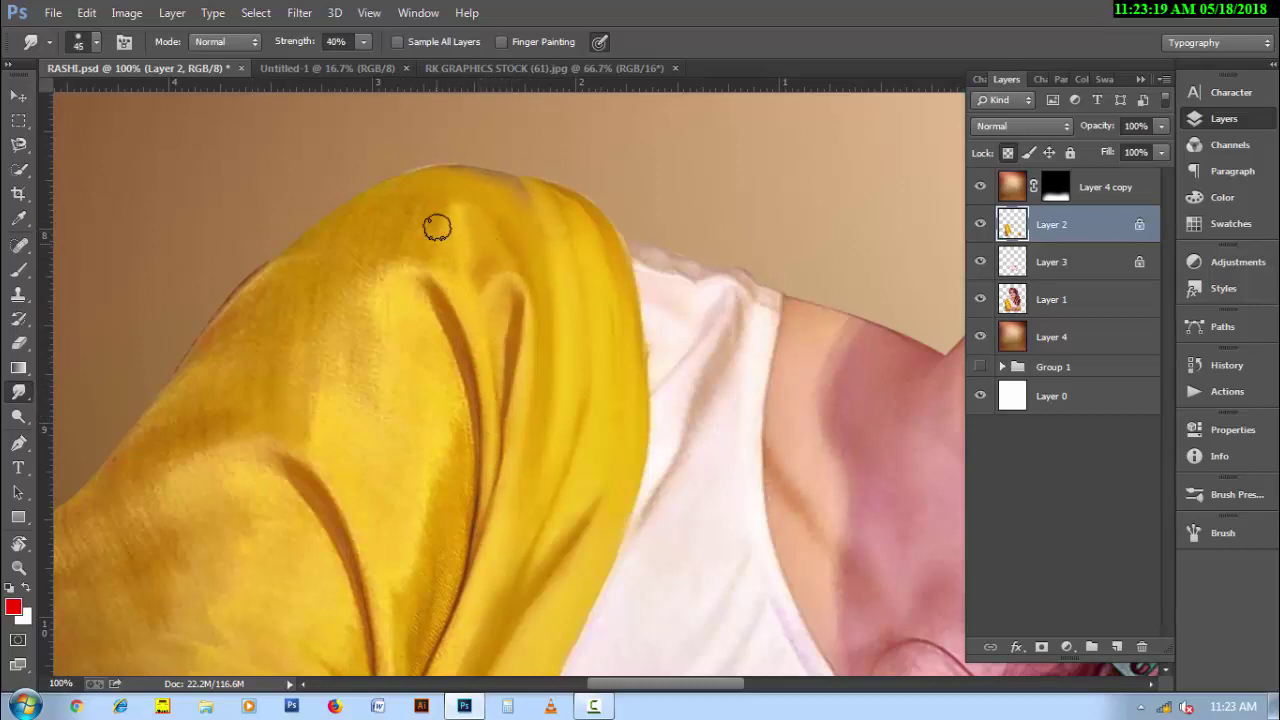
pyautogui.scroll(-3, 435, 420)
pyautogui.scroll(-3, 394, 597)
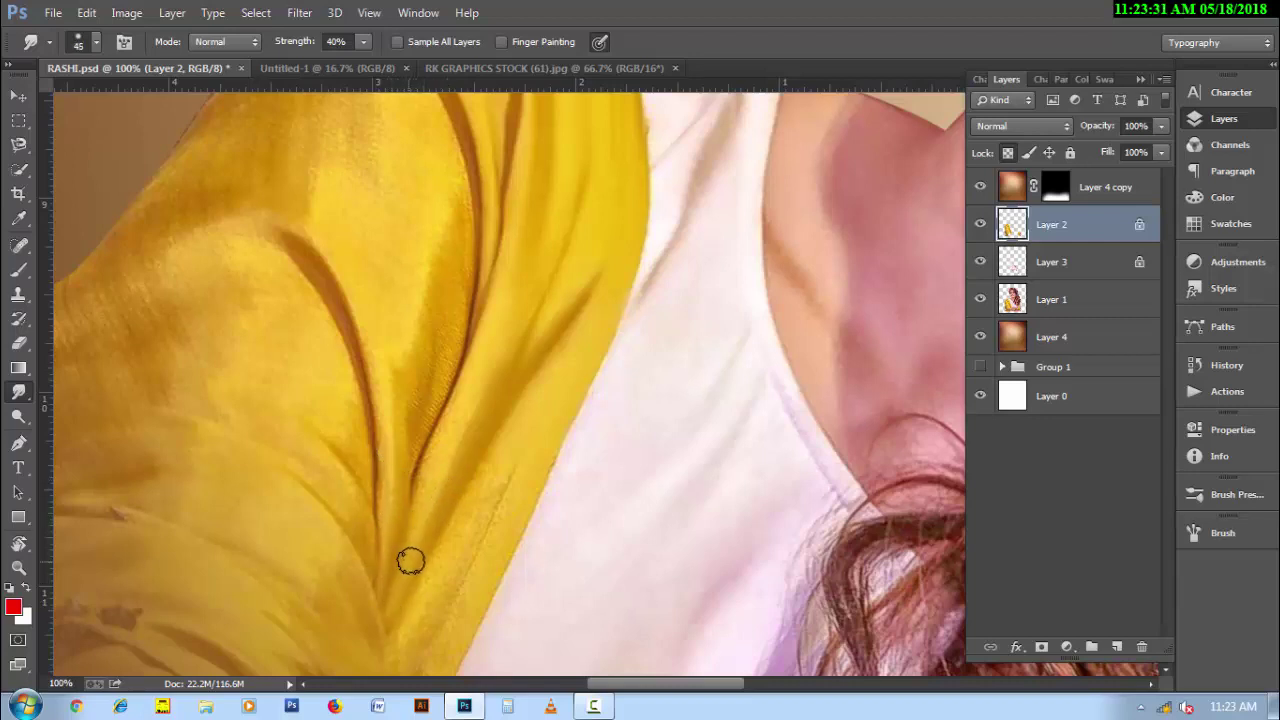
# Smudge the dupatta's inner edge beside the white top with a 40–50 px brush, rotating the view.
pyautogui.press(']')
pyautogui.press(']')
pyautogui.press('[')
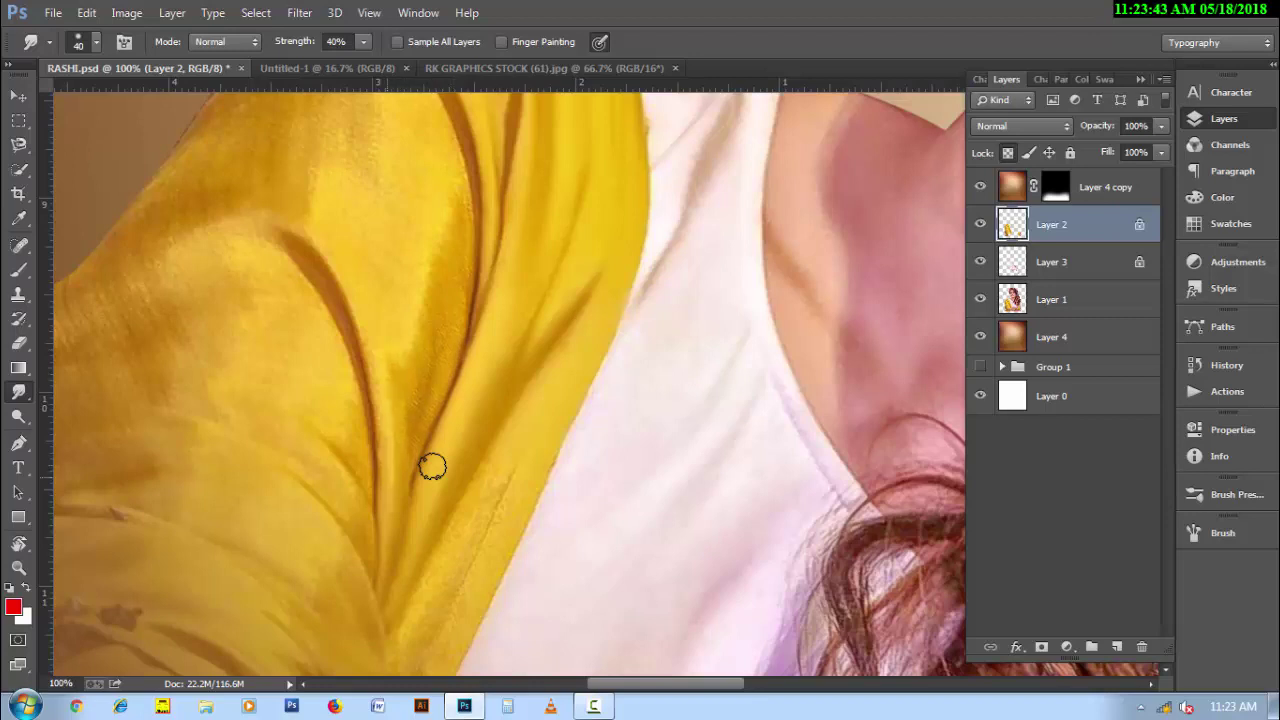
pyautogui.press(']')
pyautogui.press(']')
pyautogui.press('[')
pyautogui.scroll(-3, 432, 466)
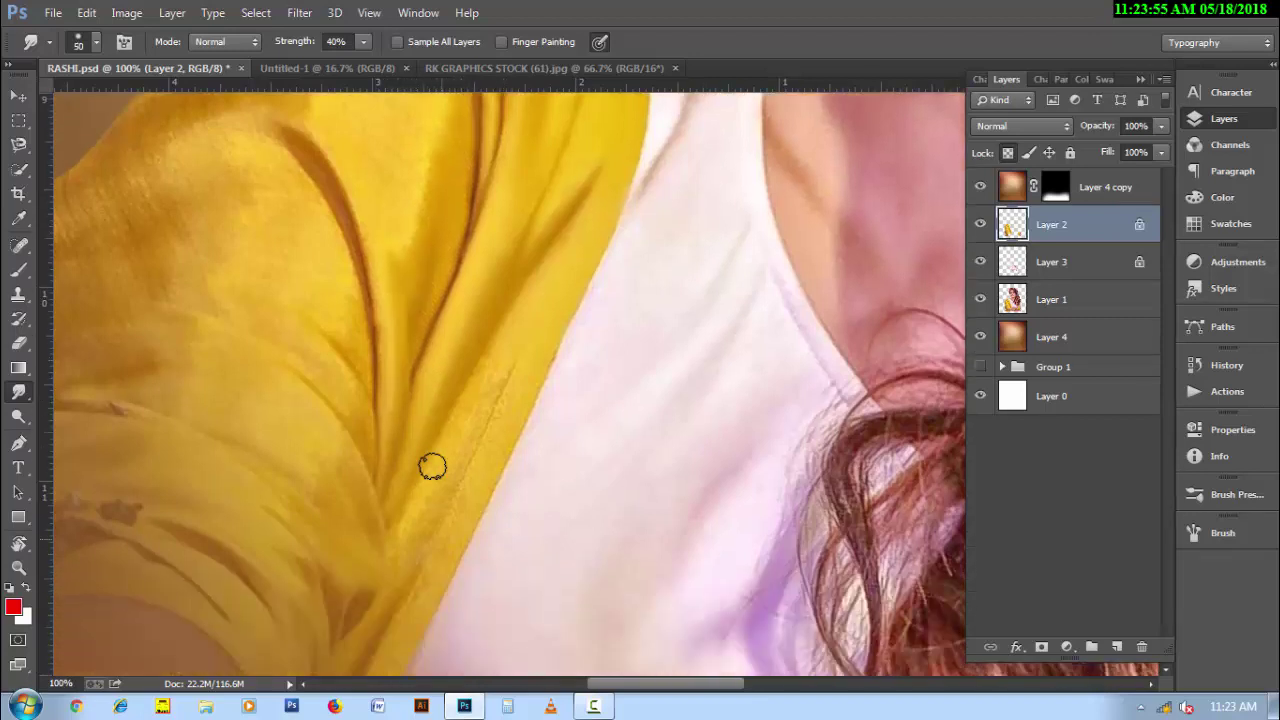
pyautogui.scroll(-2, 432, 466)
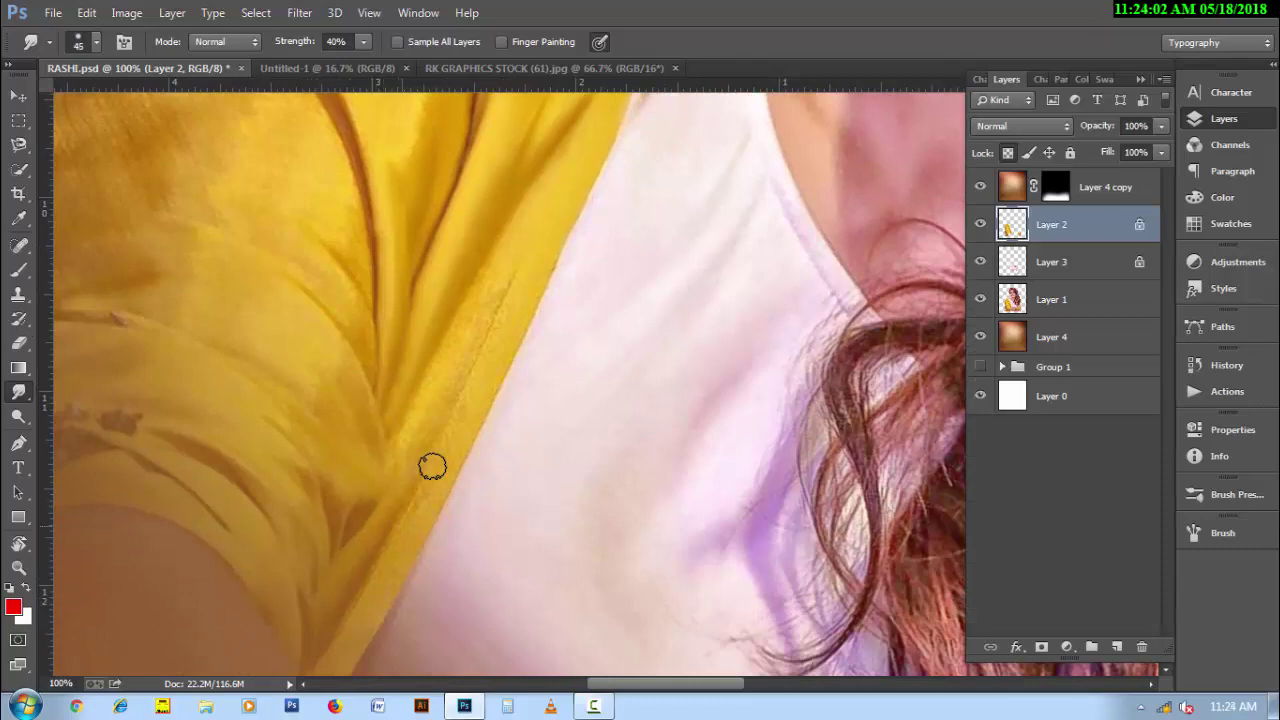
pyautogui.press(']')
pyautogui.press('[')
pyautogui.press('[')
pyautogui.scroll(5, 432, 466)
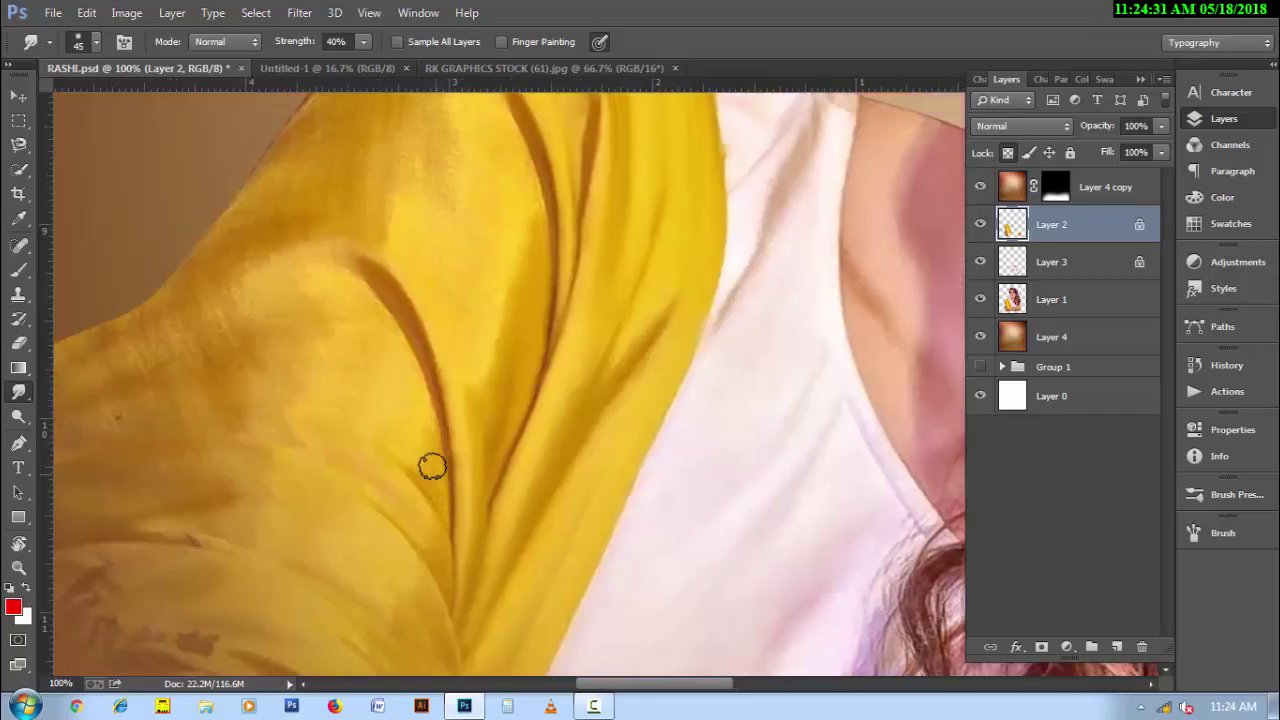
pyautogui.press('r')
pyautogui.press('r')
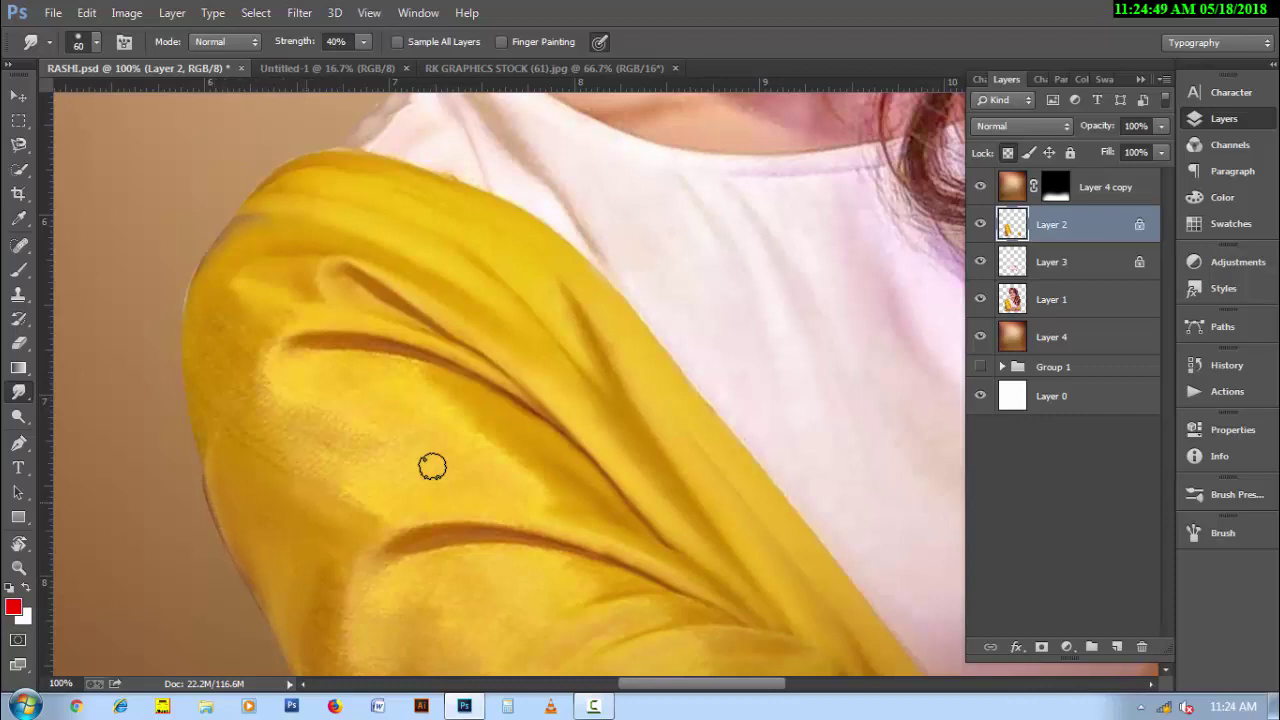
# Smudge the dupatta folds over the upper arm with a 45–70 px brush at gentler strength.
pyautogui.press('[')
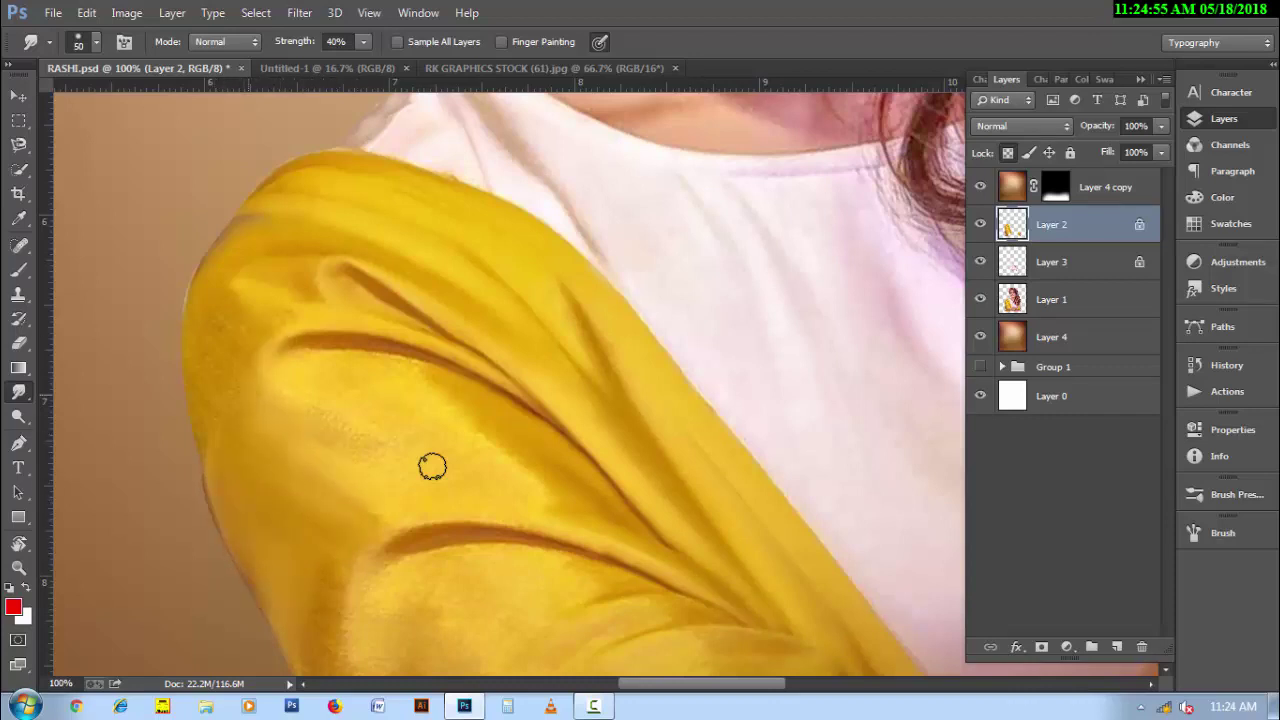
pyautogui.press(']')
pyautogui.press('[')
pyautogui.press('[')
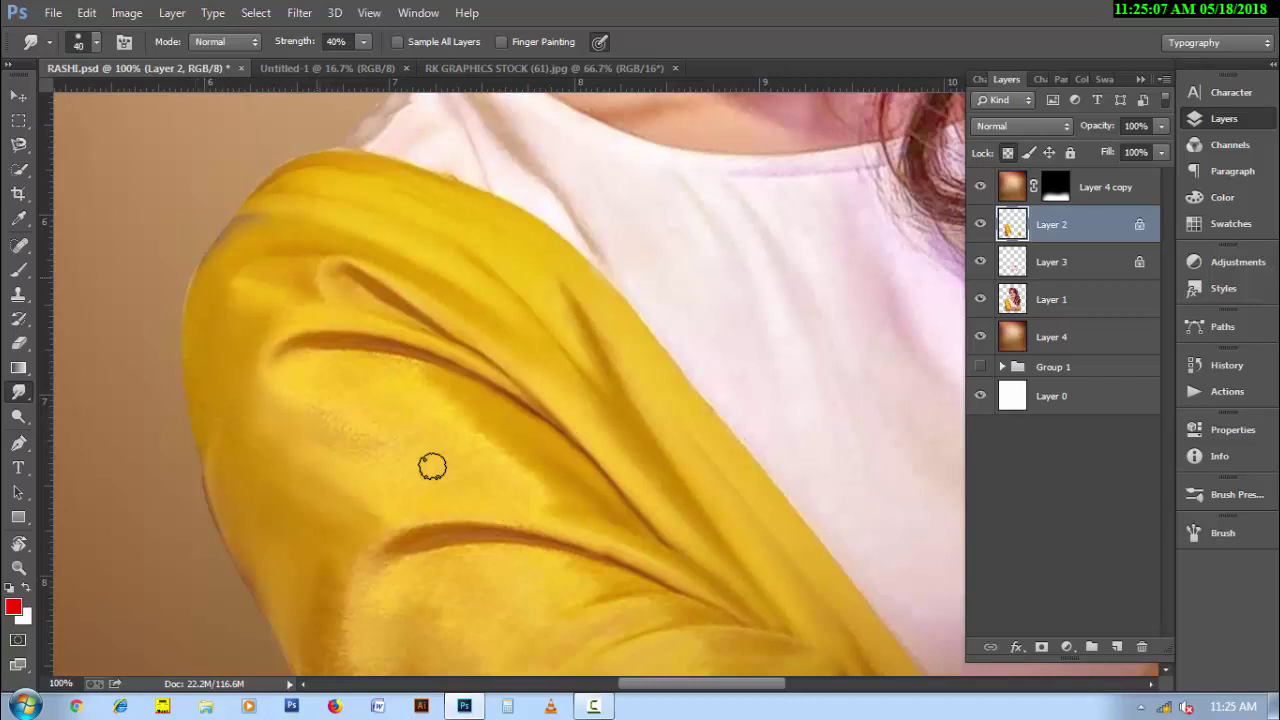
pyautogui.press(']')
pyautogui.press(']')
pyautogui.press(']')
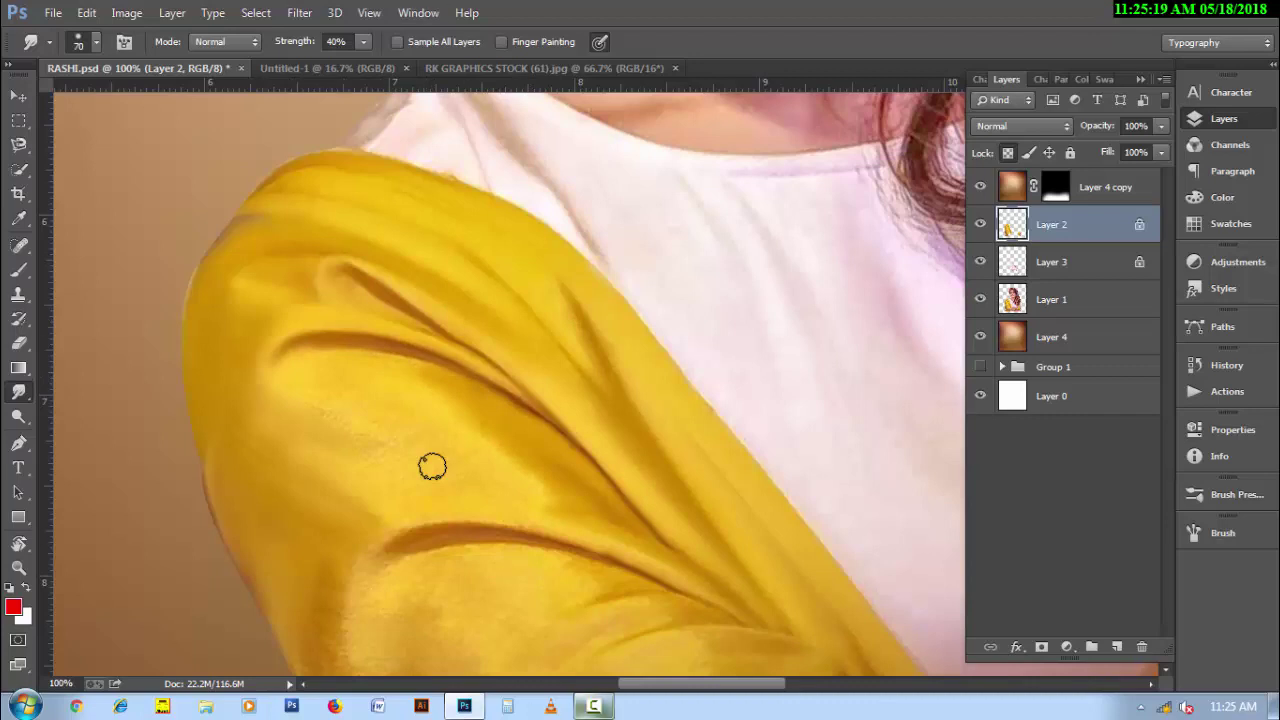
pyautogui.scroll(-3, 432, 466)
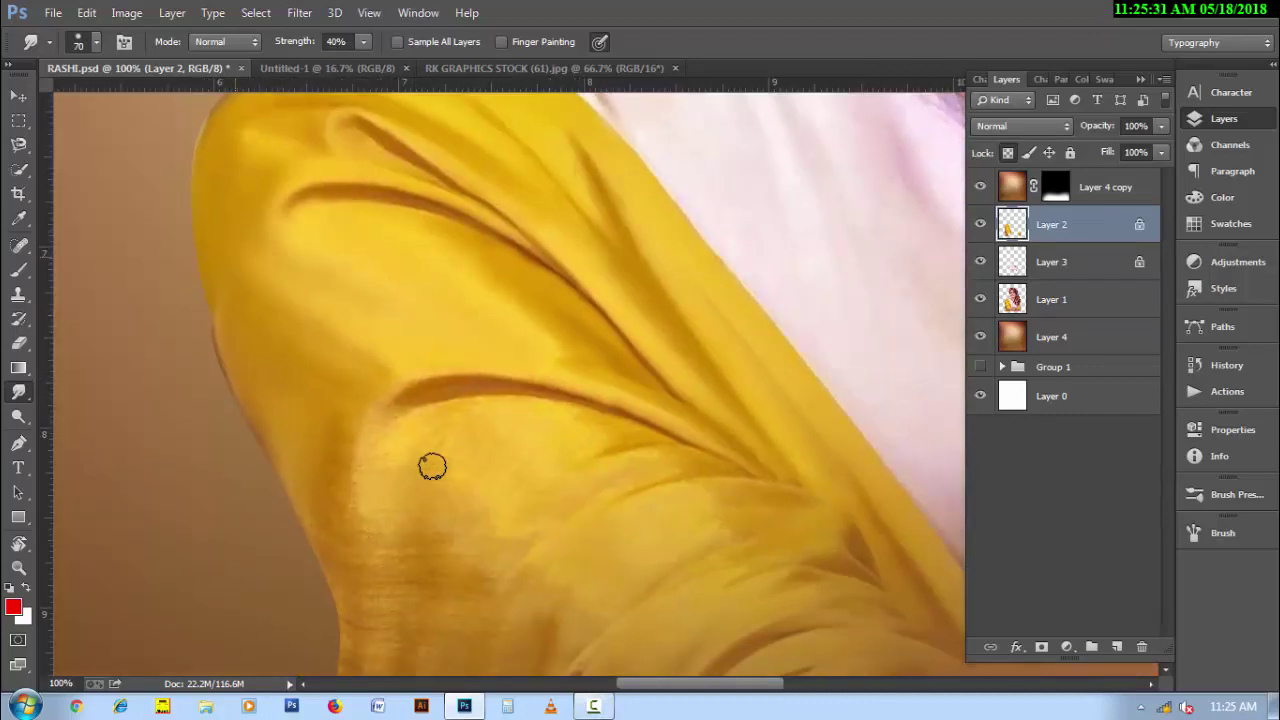
pyautogui.scroll(-2, 432, 466)
pyautogui.press('[')
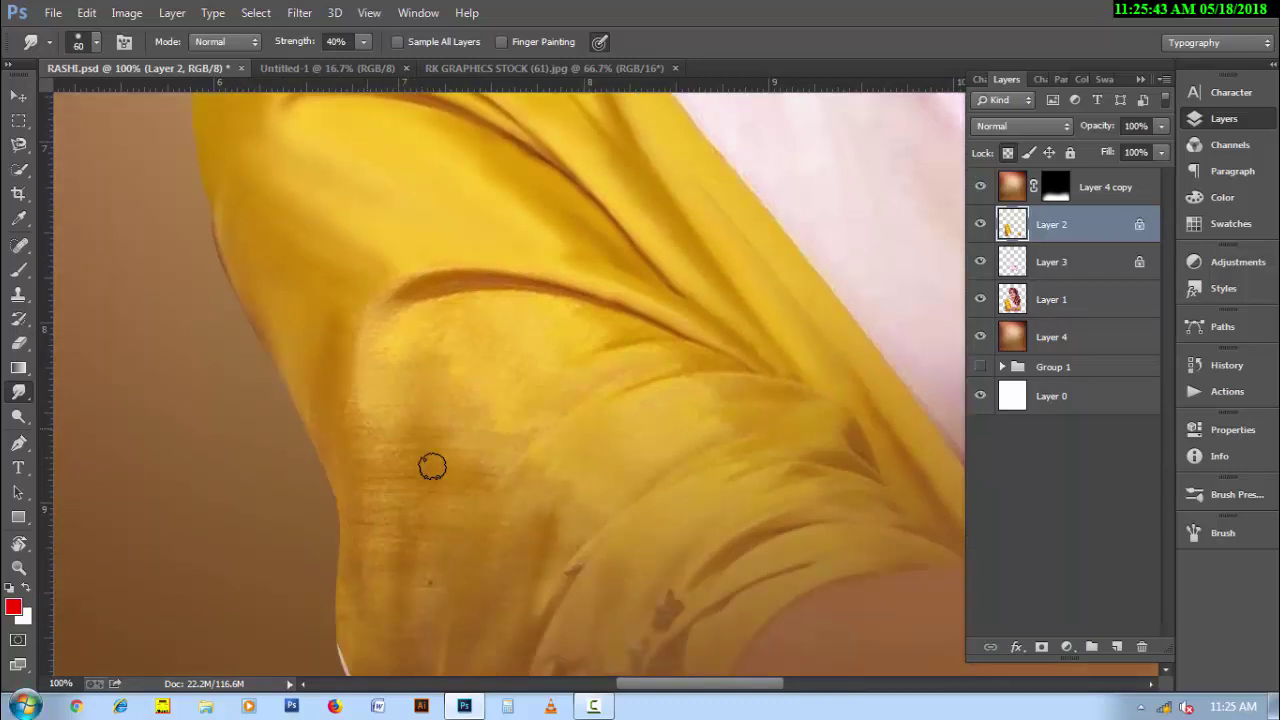
pyautogui.press('3')
pyautogui.press('[')
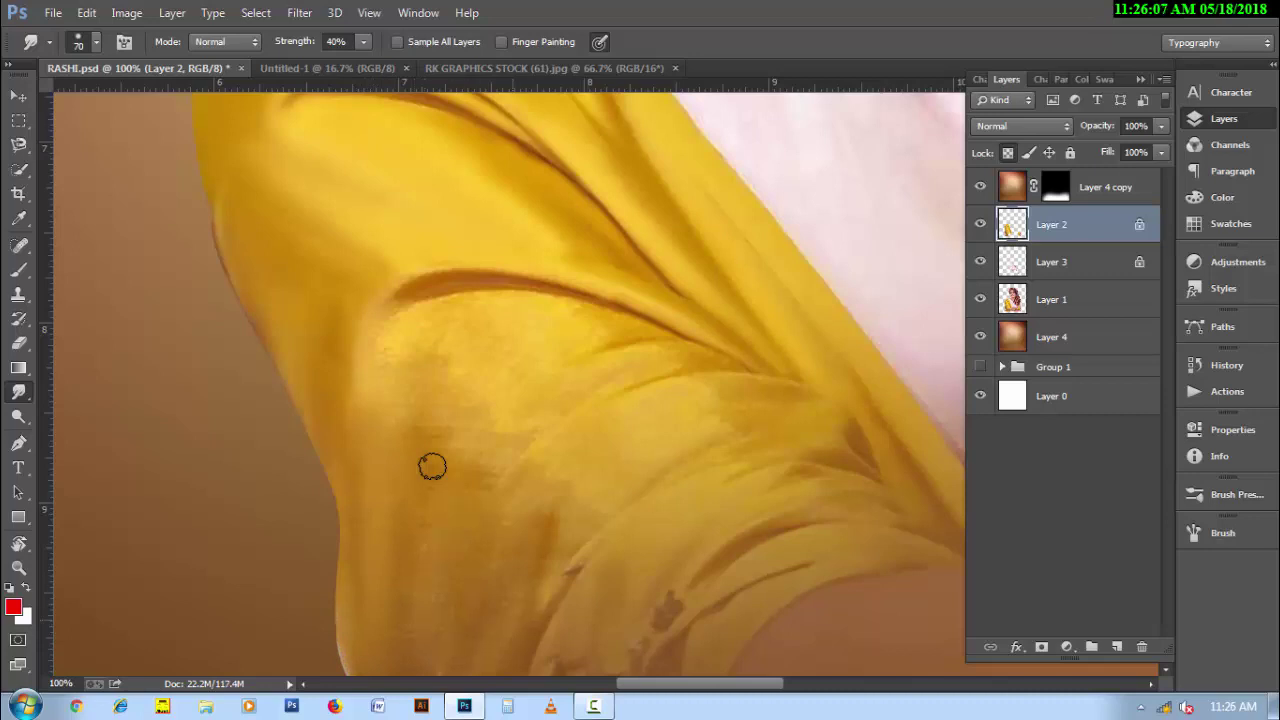
pyautogui.press('[')
pyautogui.press('[')
pyautogui.press('[')
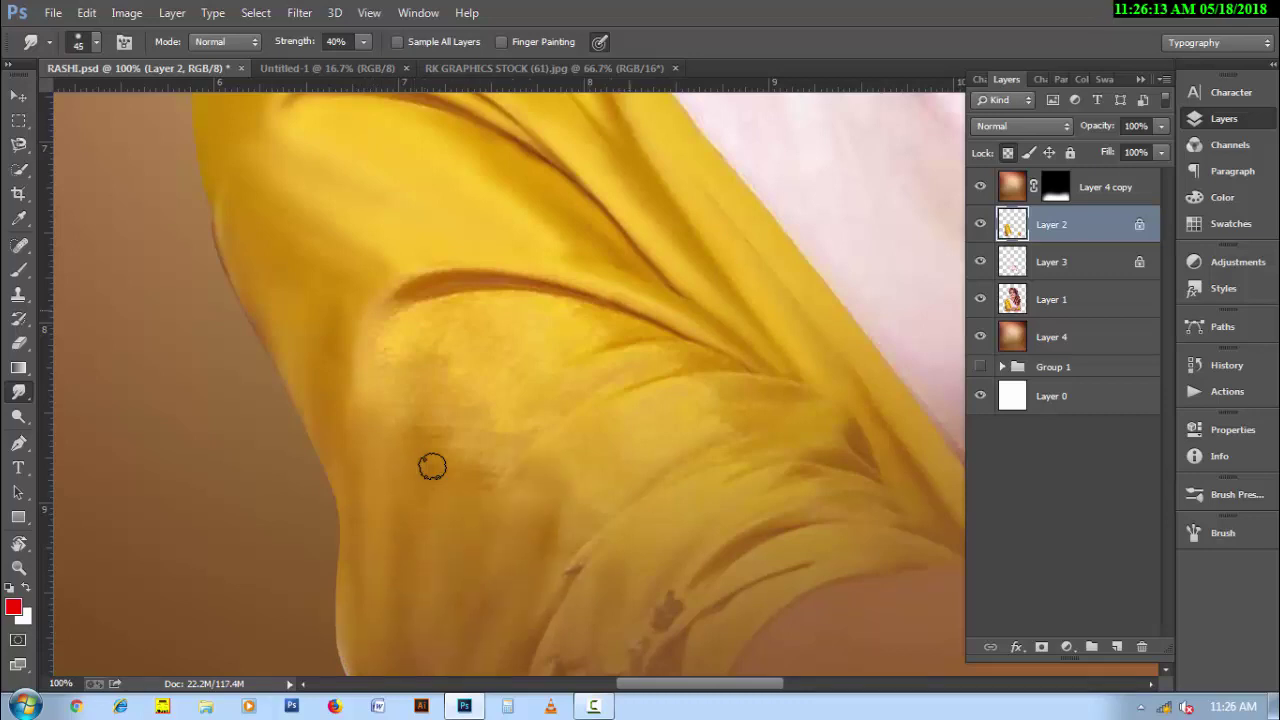
pyautogui.moveTo(432, 466); pyautogui.dragTo(432, 466)
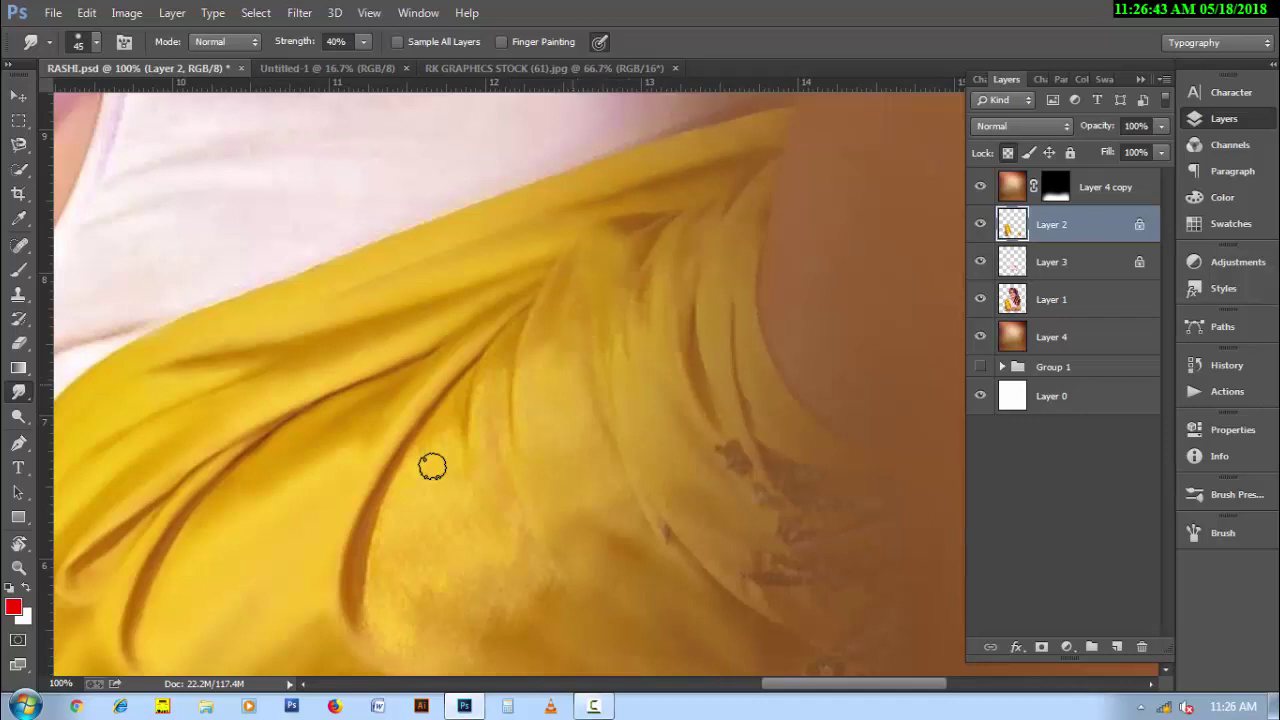
# Smudge the remaining dupatta folds on the far shoulder with a 35–70 px brush.
pyautogui.press(']')
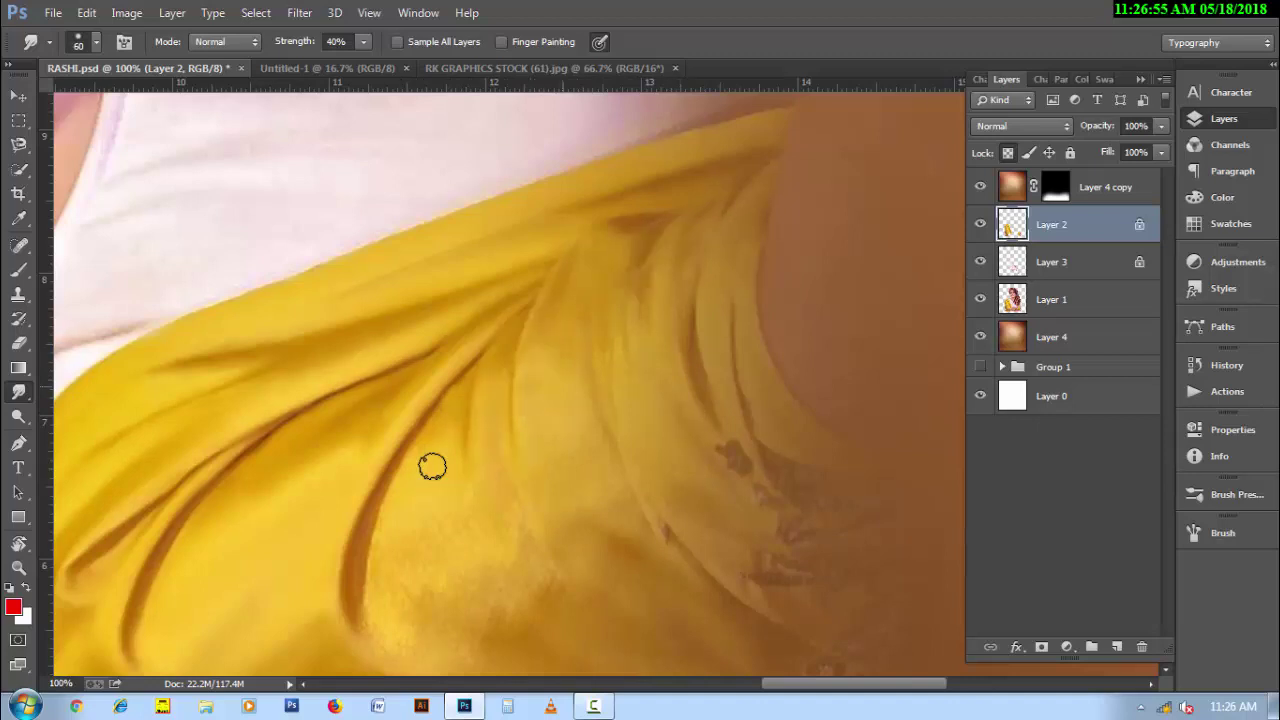
pyautogui.scroll(-3, 432, 466)
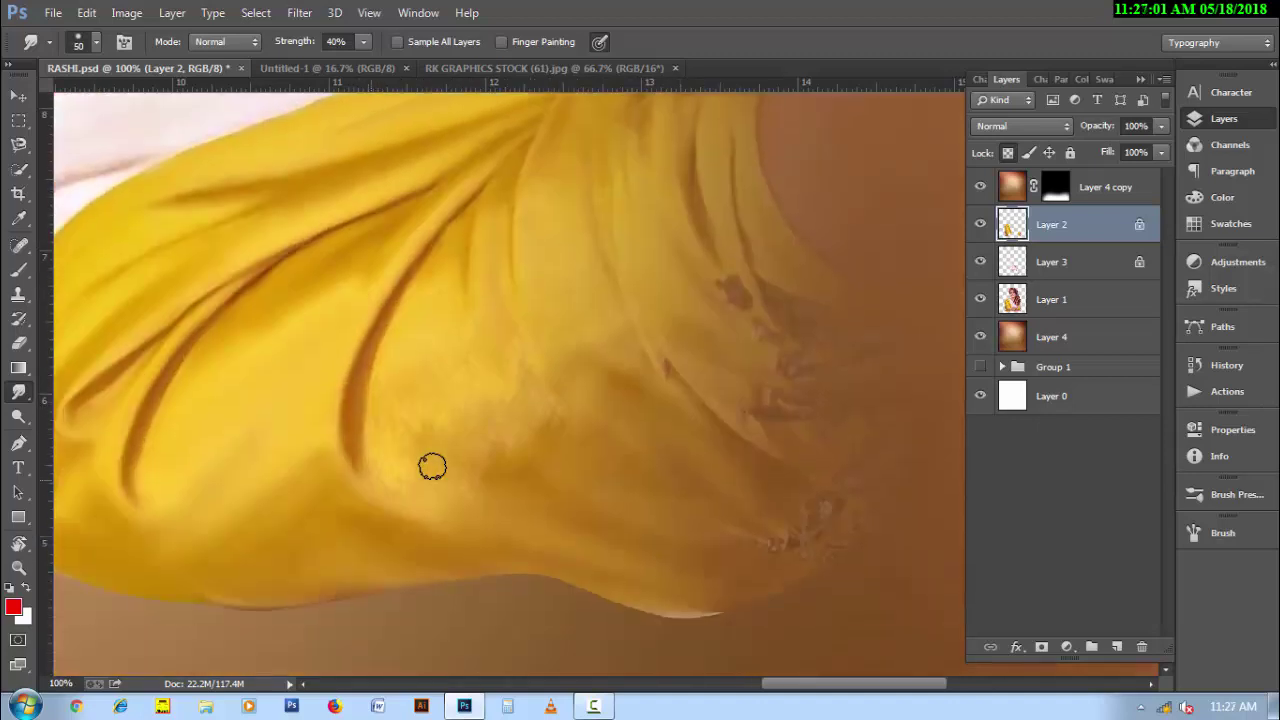
pyautogui.press(']')
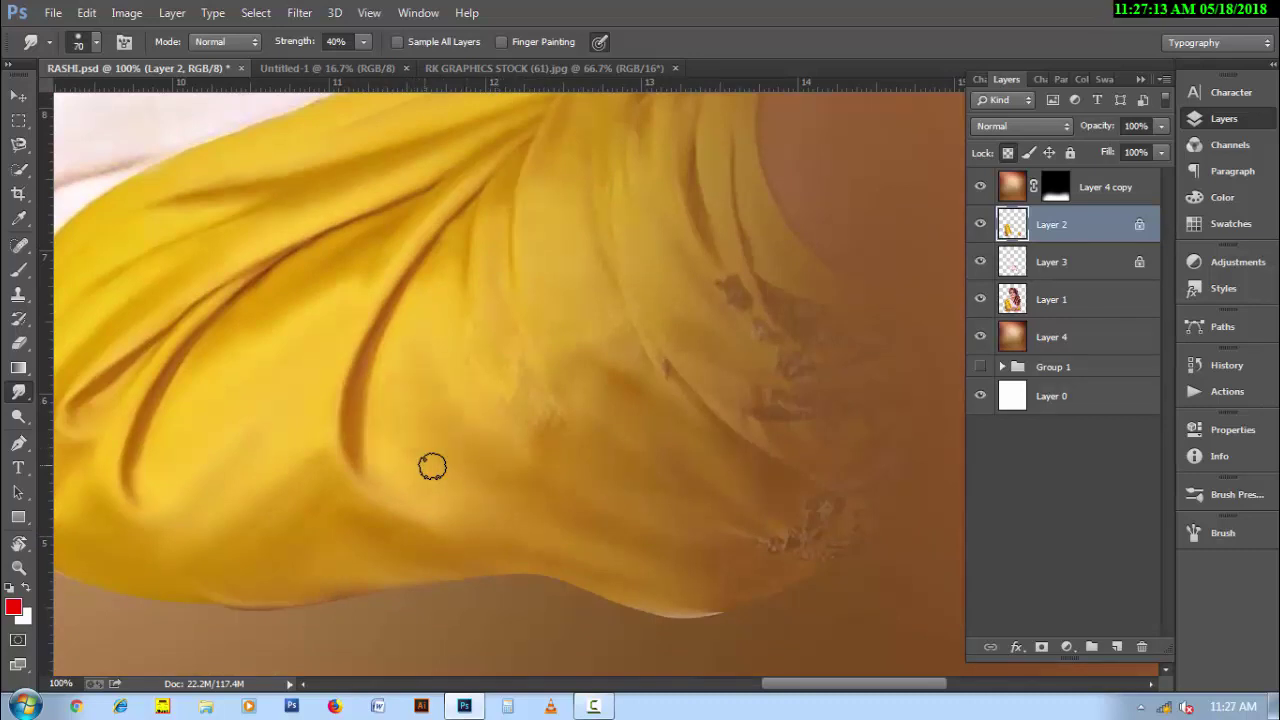
pyautogui.press('[')
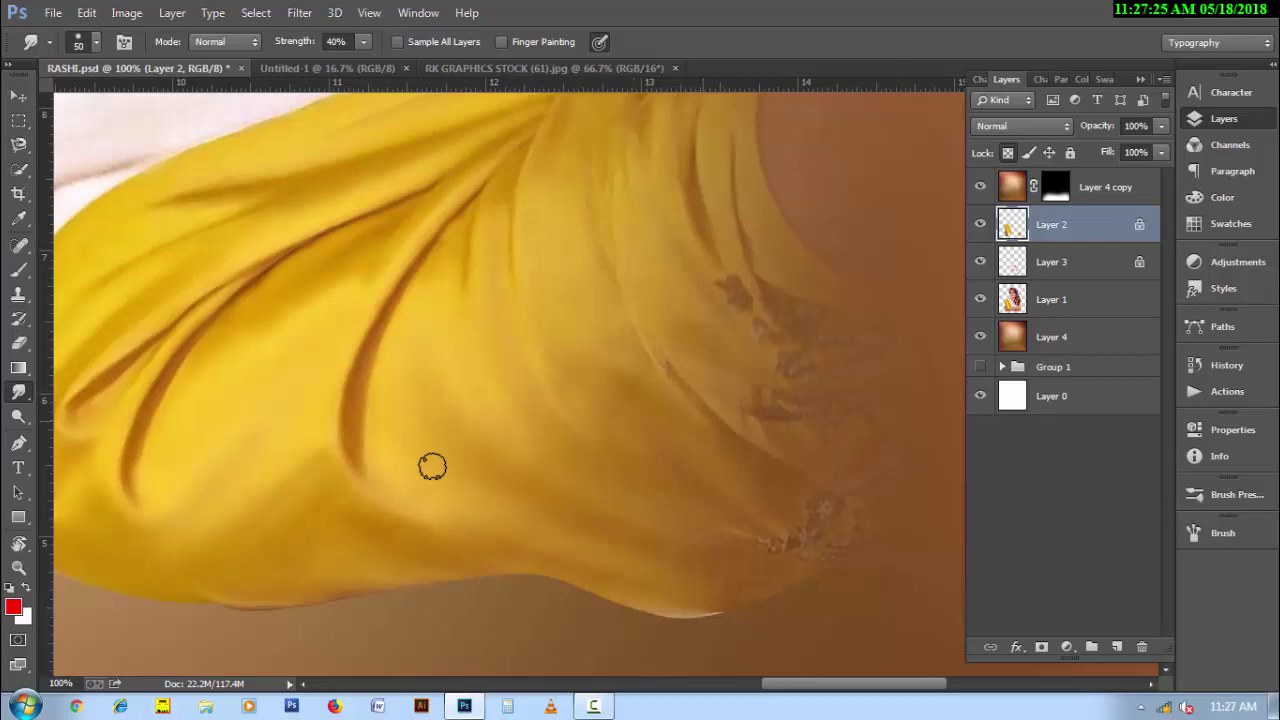
pyautogui.press('[')
pyautogui.press('[')
pyautogui.press(']')
pyautogui.scroll(3, 432, 466)
pyautogui.press('[')
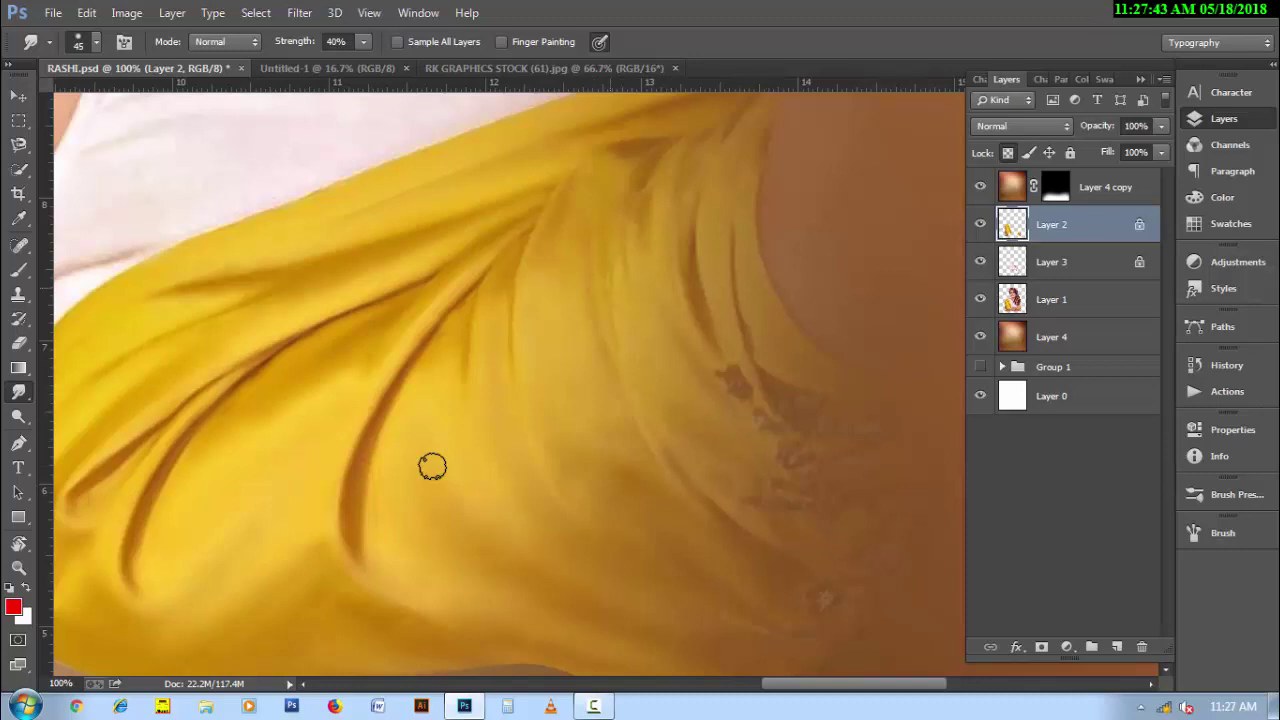
pyautogui.press('[')
pyautogui.scroll(-1, 432, 466)
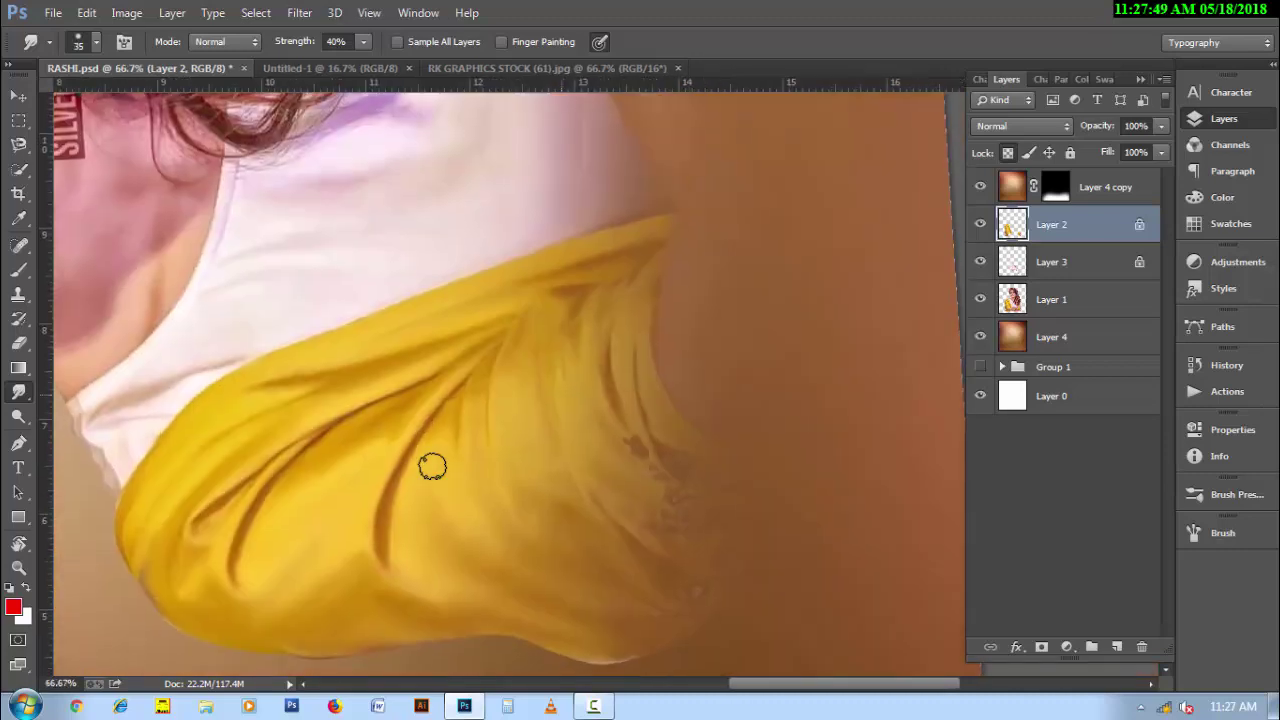
# Zoom out to 66.67% and switch to Layer 3 with the white top.
pyautogui.press(']')
pyautogui.scroll(2, 432, 466)
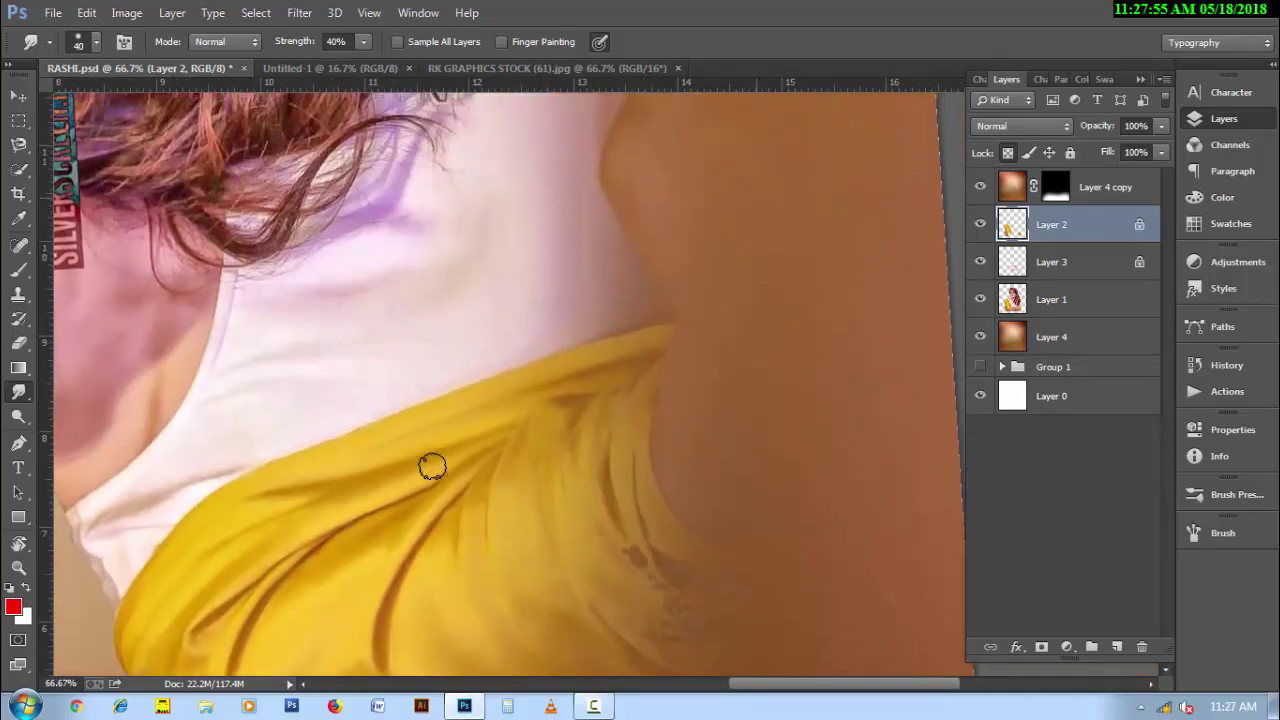
pyautogui.scroll(2, 432, 466)
pyautogui.hscroll(2, 432, 466)
pyautogui.press(']')
pyautogui.press(']')
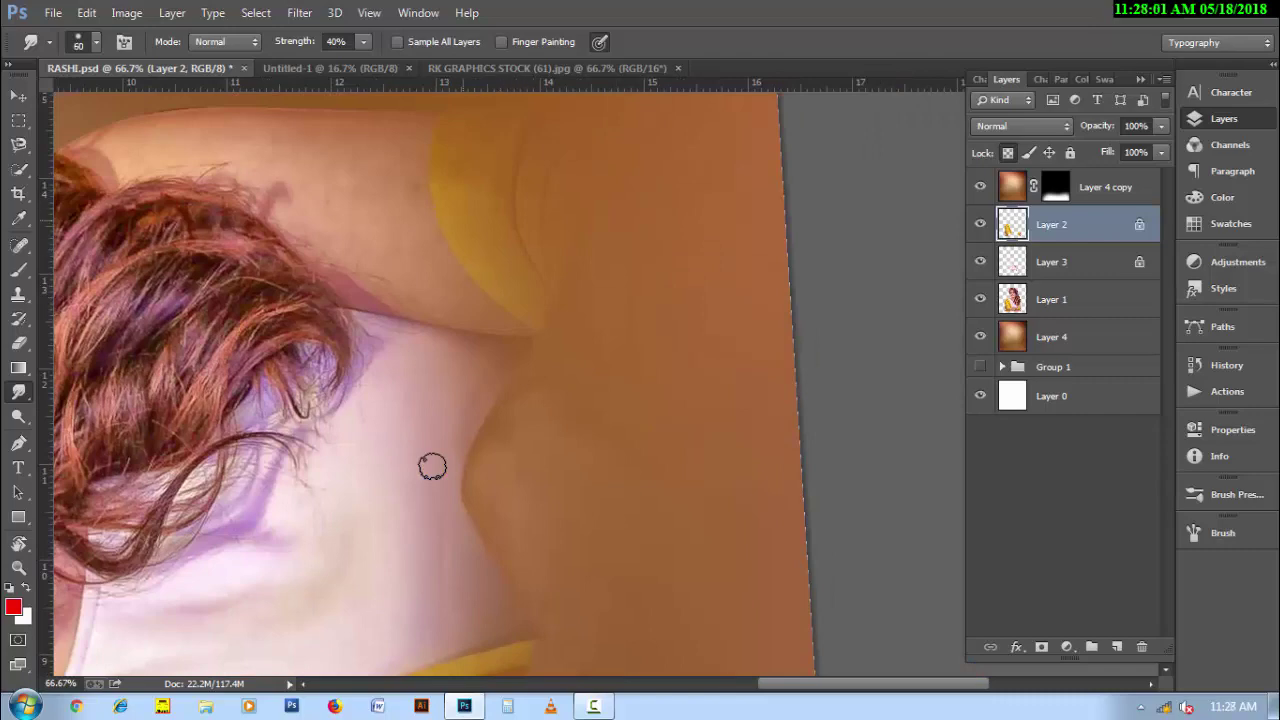
pyautogui.hotkey('alt', '[')
pyautogui.press('[')
pyautogui.press('[')
# Smudge the white top's neckline and shoulder on Layer 3 with a 90–100 px brush.
pyautogui.hscroll(-2, 432, 466)
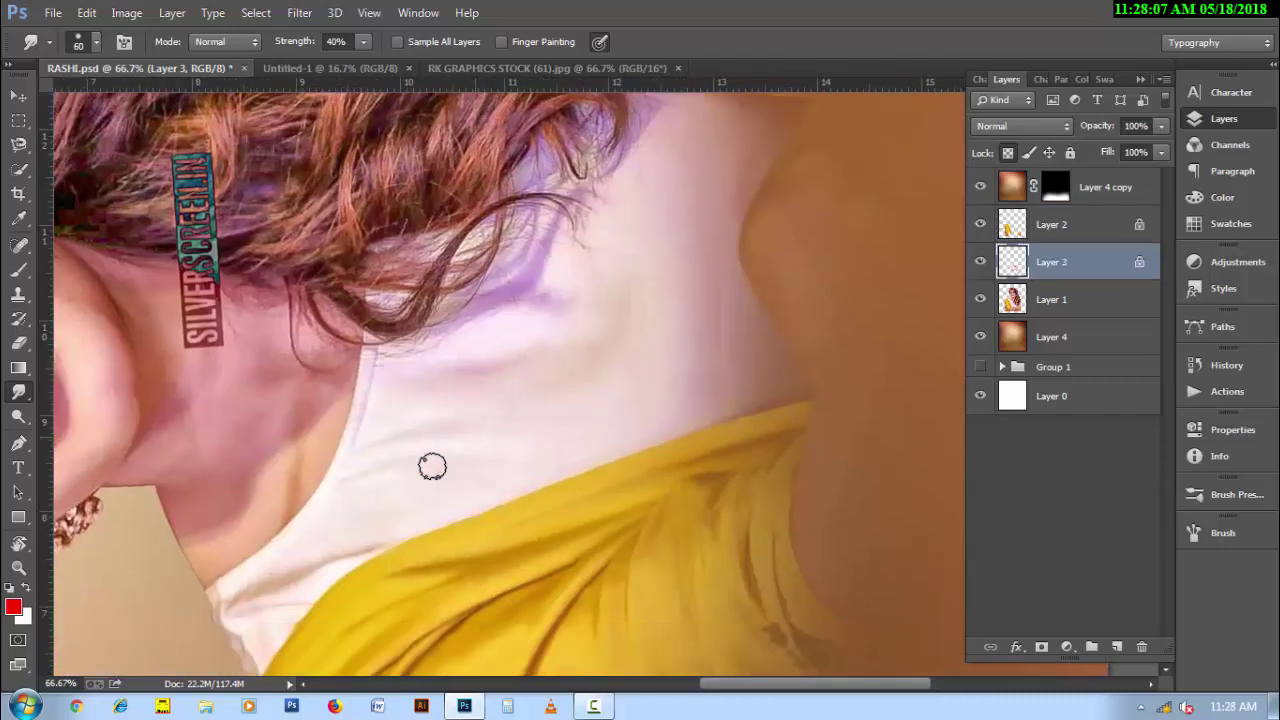
pyautogui.scroll(-3, 432, 466)
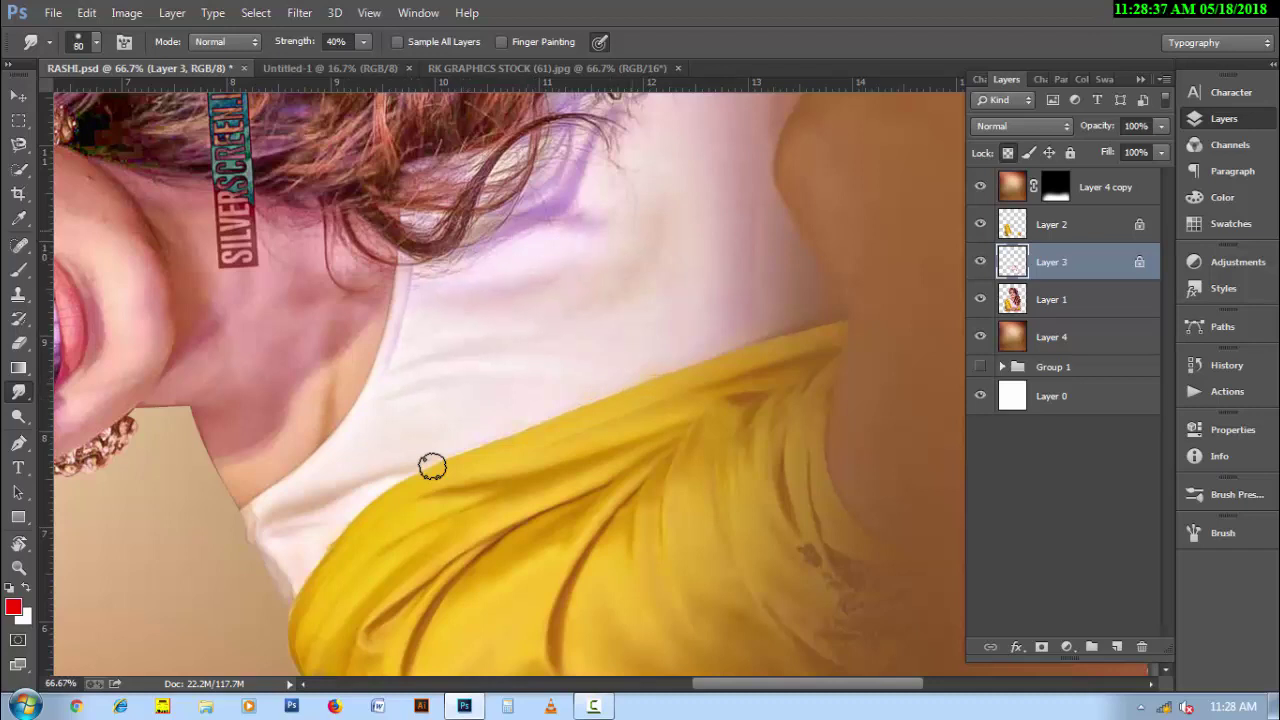
pyautogui.press(']')
pyautogui.press(']')
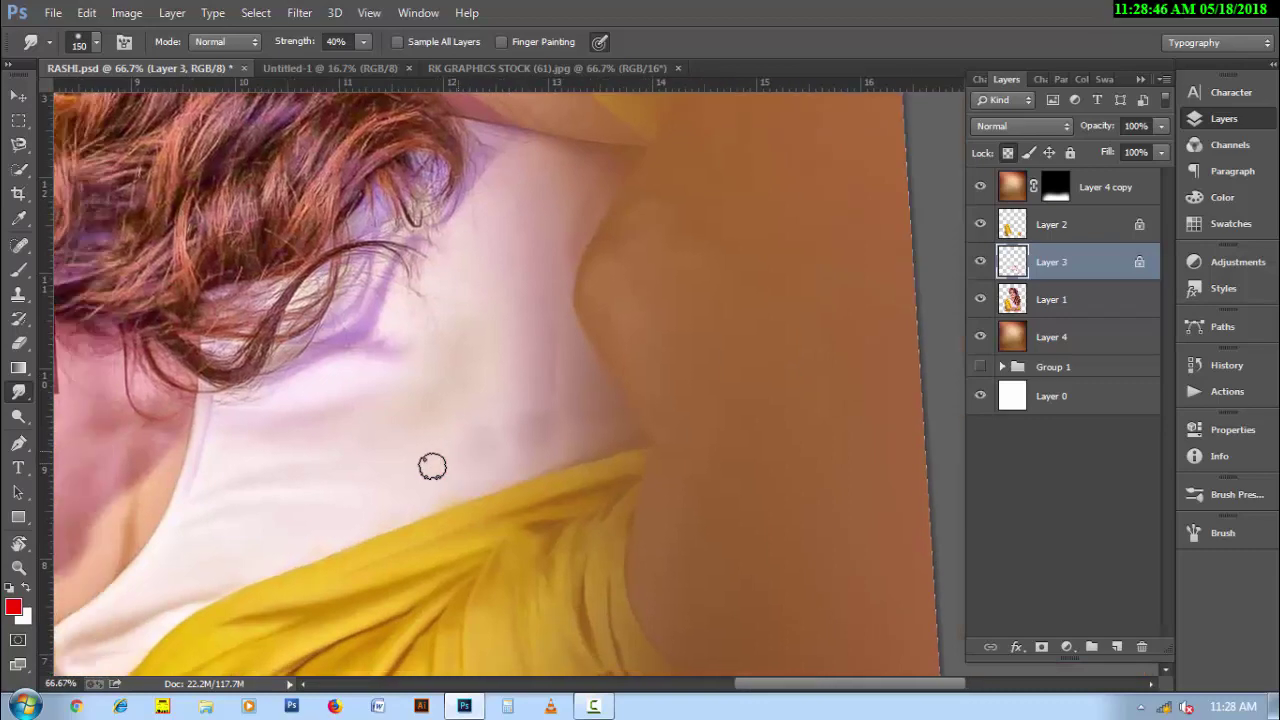
pyautogui.press('[')
pyautogui.press('[')
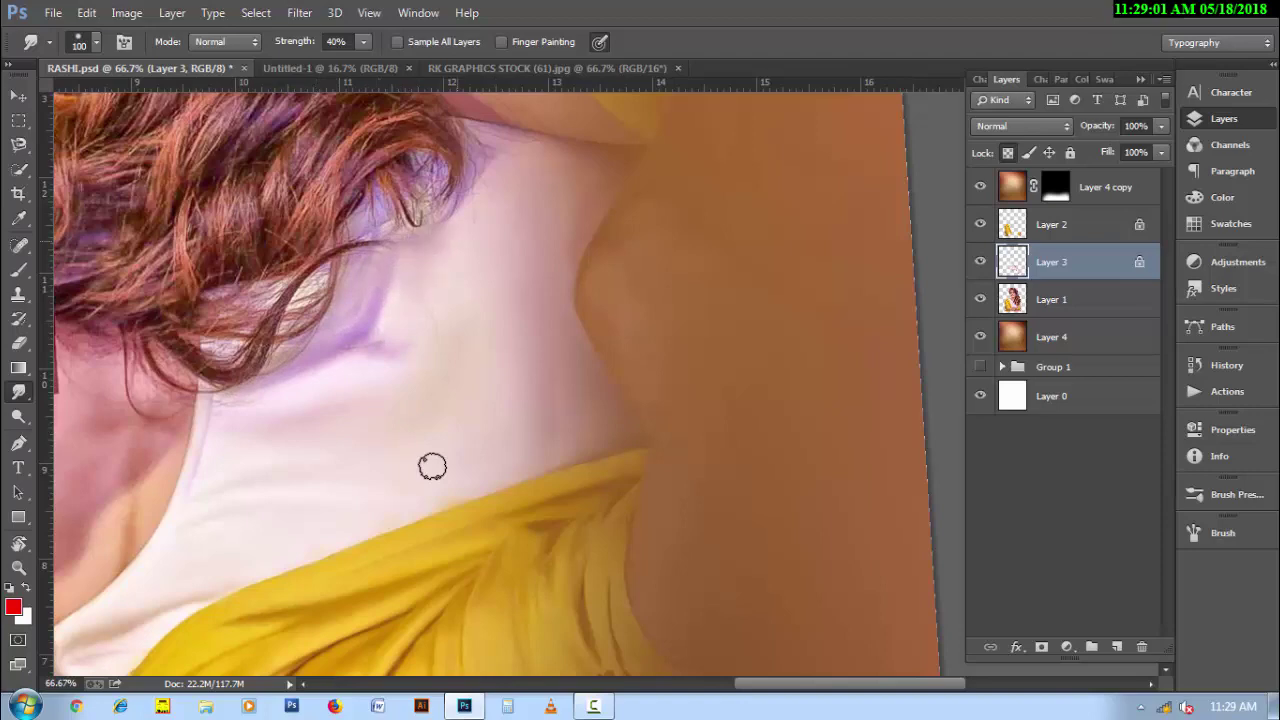
pyautogui.press('[')
pyautogui.hotkey('ctrl', '-')
pyautogui.scroll(3, 432, 466)
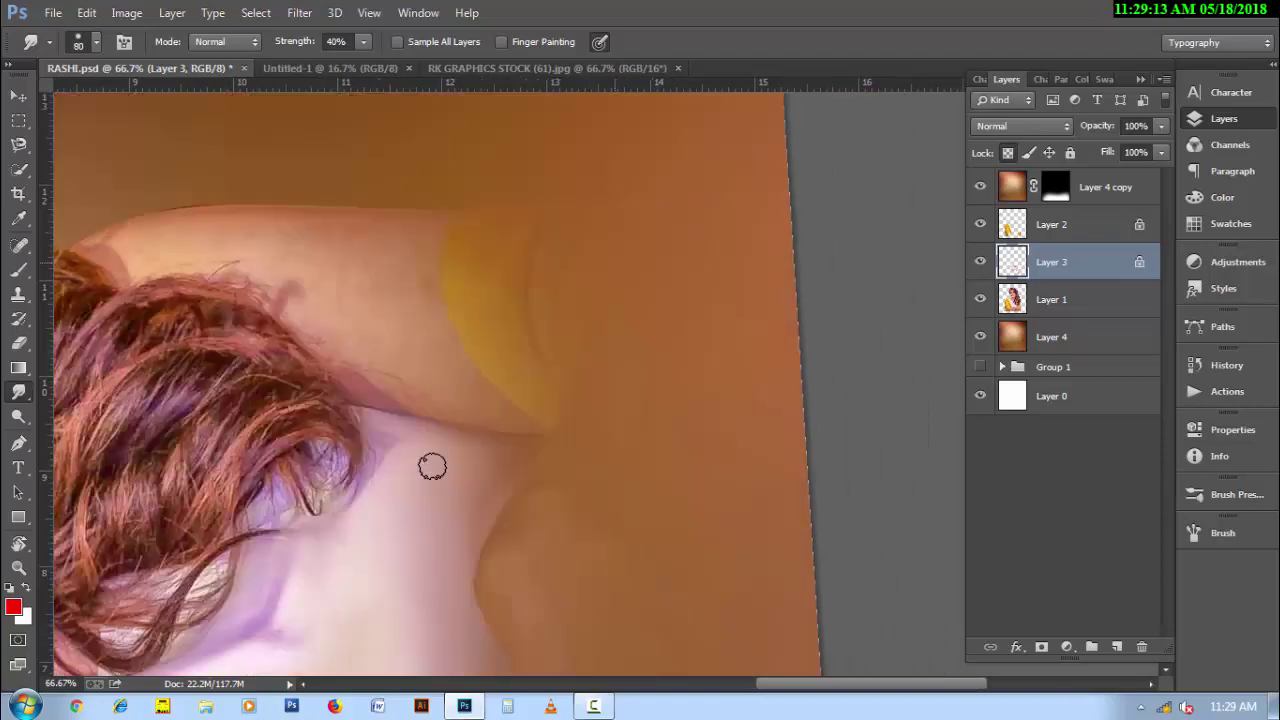
pyautogui.scroll(-2, 432, 466)
pyautogui.scroll(-2, 432, 466)
# Reset the canvas rotation, make Layer 1 active and zoom to 100% on the shoulder.
pyautogui.press('r')
pyautogui.press('Escape')
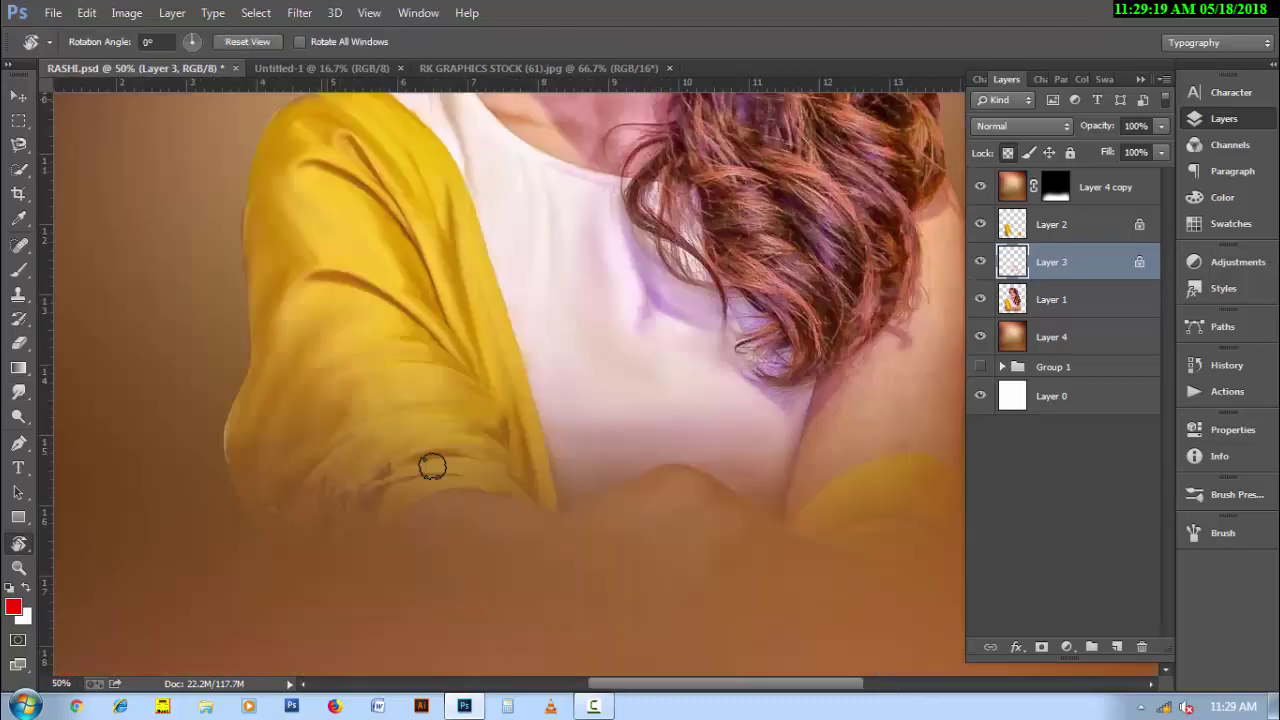
pyautogui.hscroll(2, 432, 466)
pyautogui.hotkey('ctrl', '+')
pyautogui.hotkey('alt', '[')
pyautogui.hotkey('ctrl', '+')
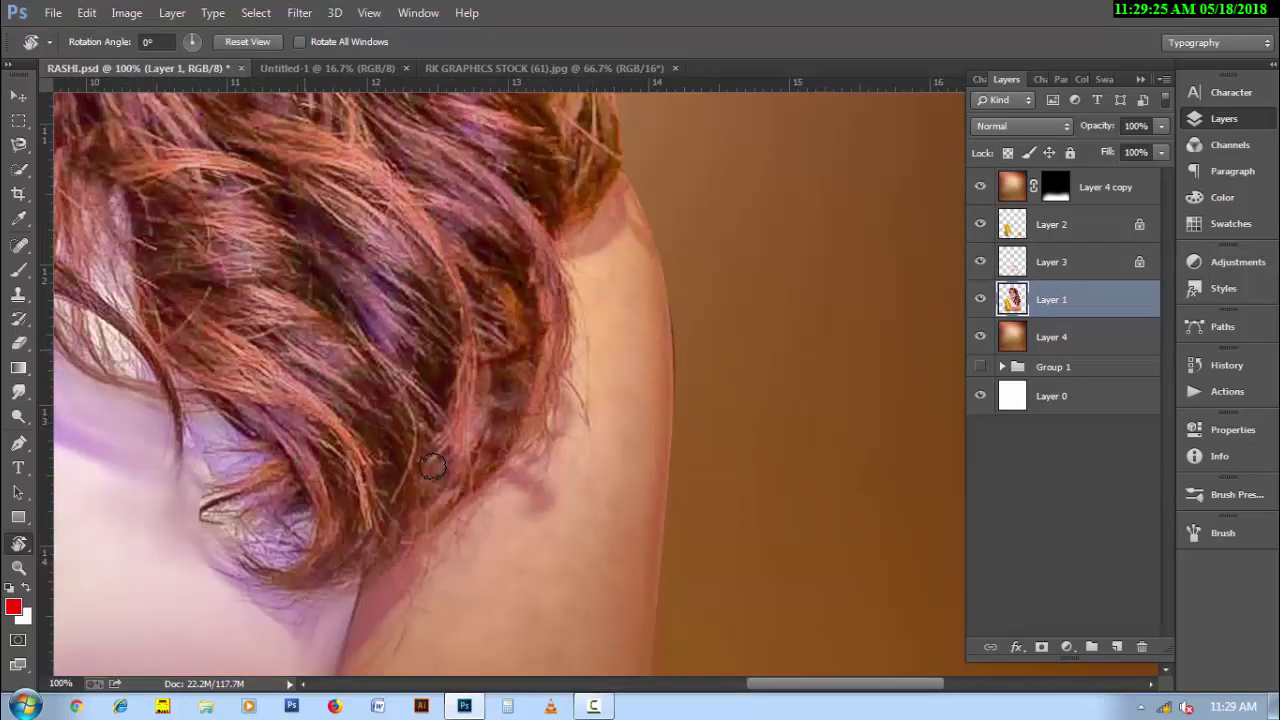
pyautogui.press('r')
# Smudge the shoulder skin beneath the hair with a 40–50 px brush at 30% strength.
pyautogui.press('[')
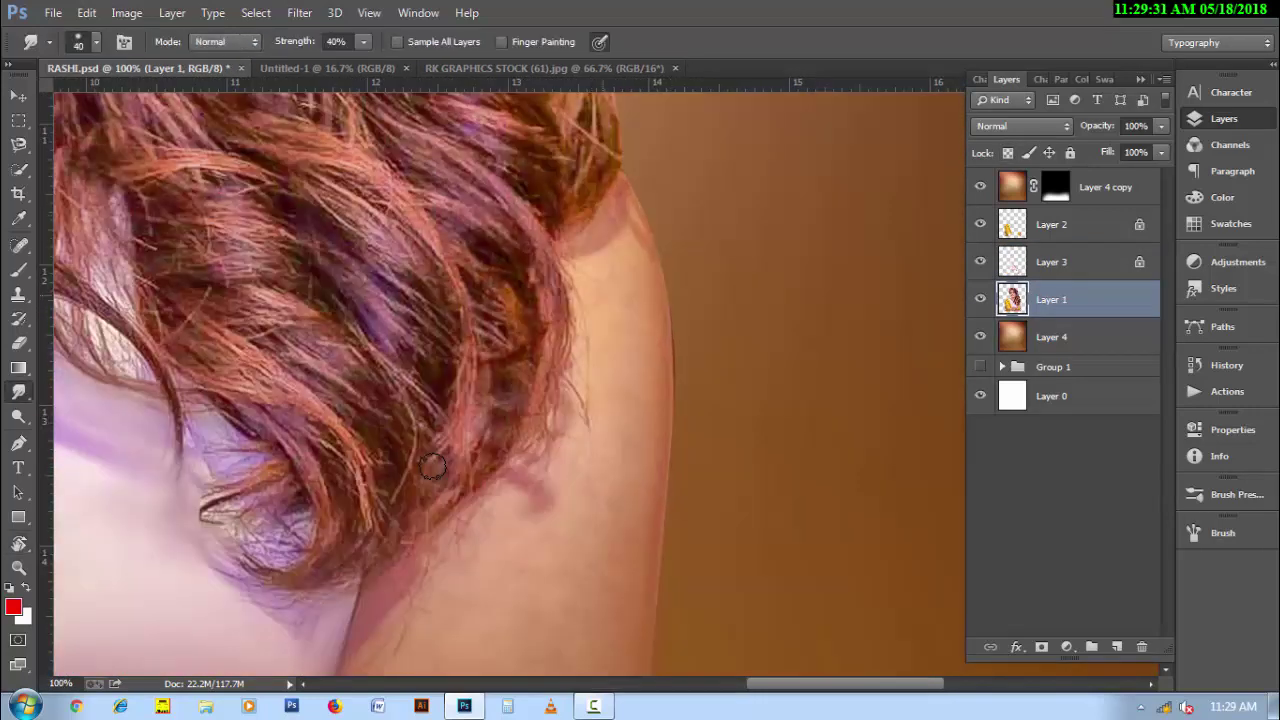
pyautogui.press(']')
pyautogui.press(']')
pyautogui.press(']')
pyautogui.press(']')
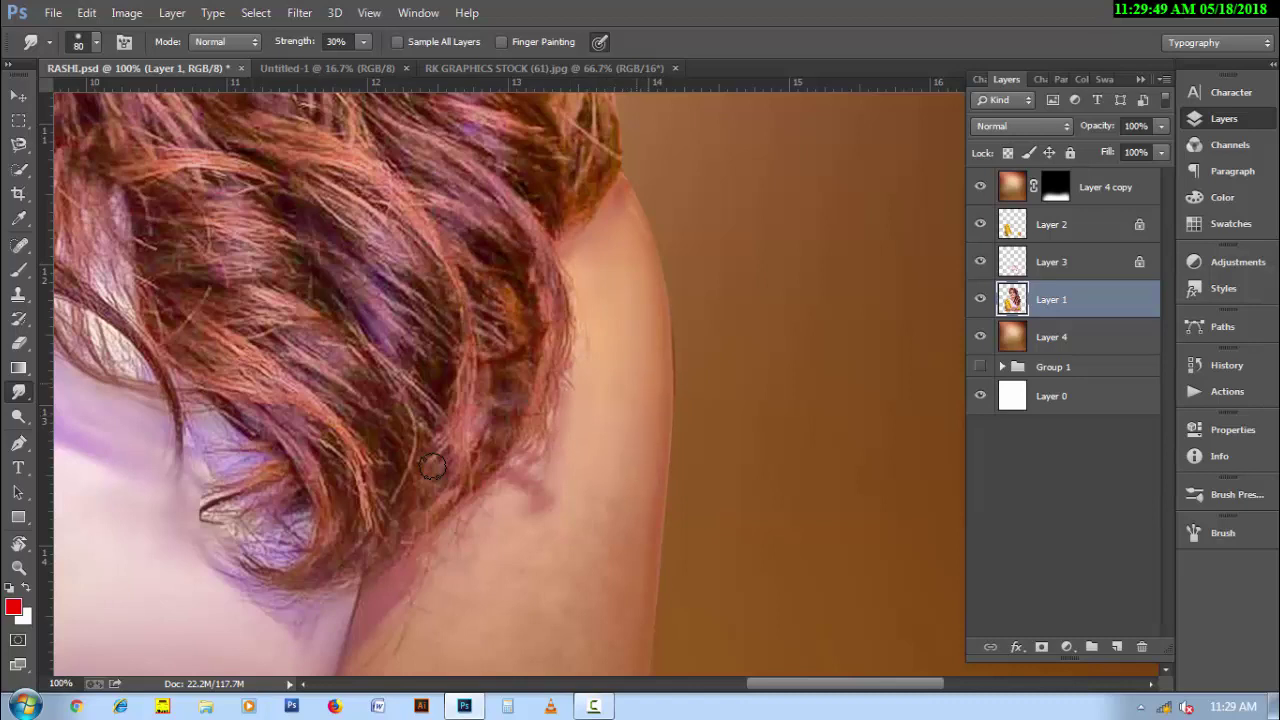
pyautogui.press('[')
pyautogui.press('[')
pyautogui.press('[')
pyautogui.scroll(-3, 432, 466)
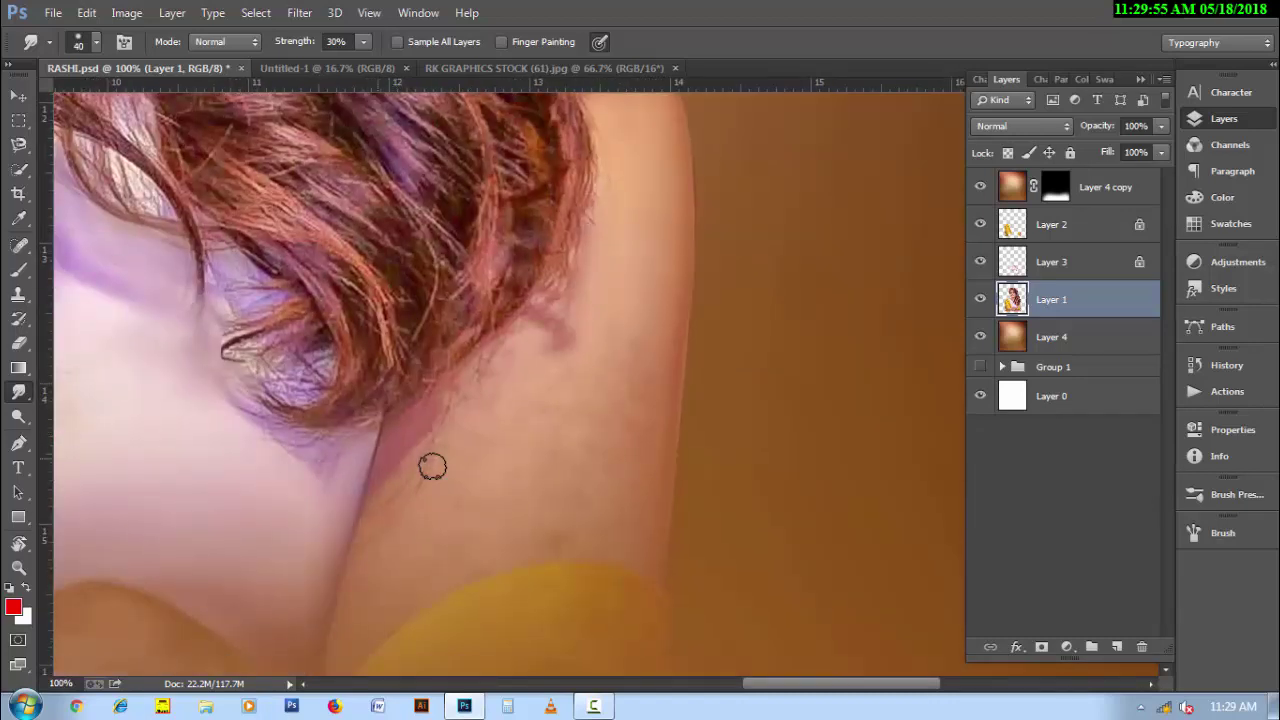
pyautogui.press(']')
pyautogui.press(']')
pyautogui.press(']')
pyautogui.press(']')
pyautogui.press('[')
pyautogui.press(']')
pyautogui.press(']')
pyautogui.press(']')
pyautogui.press(']')
pyautogui.press(']')
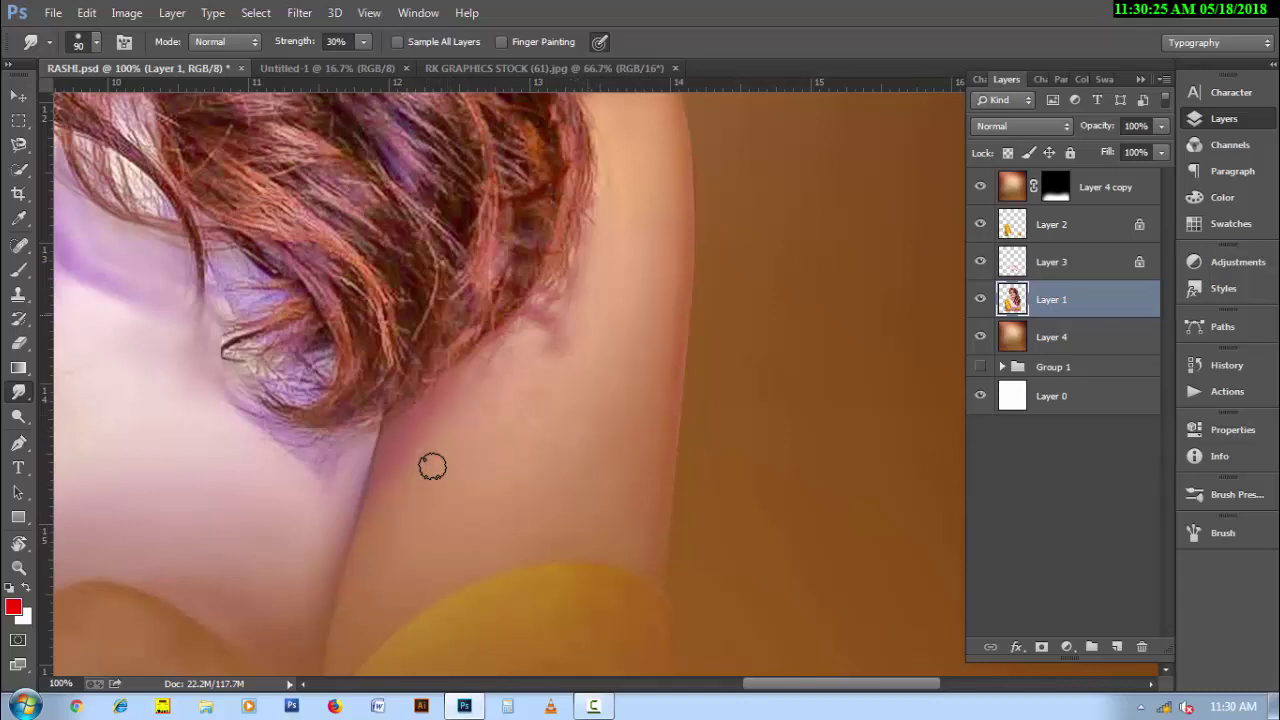
# Smooth away the dark mark on the arm with an 80–90 px smudge brush.
pyautogui.moveTo(556, 318); pyautogui.dragTo(548, 348)
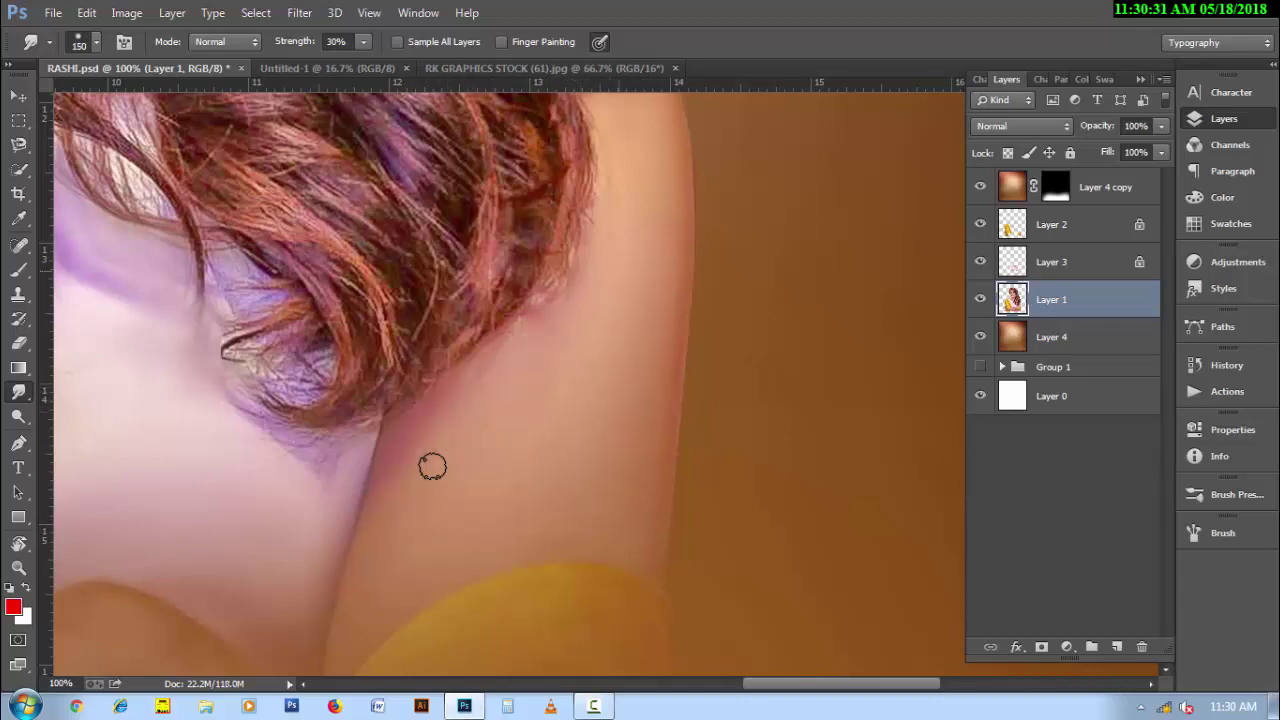
pyautogui.scroll(2, 432, 466)
pyautogui.scroll(1, 432, 466)
pyautogui.press('[')
pyautogui.press('[')
pyautogui.press('[')
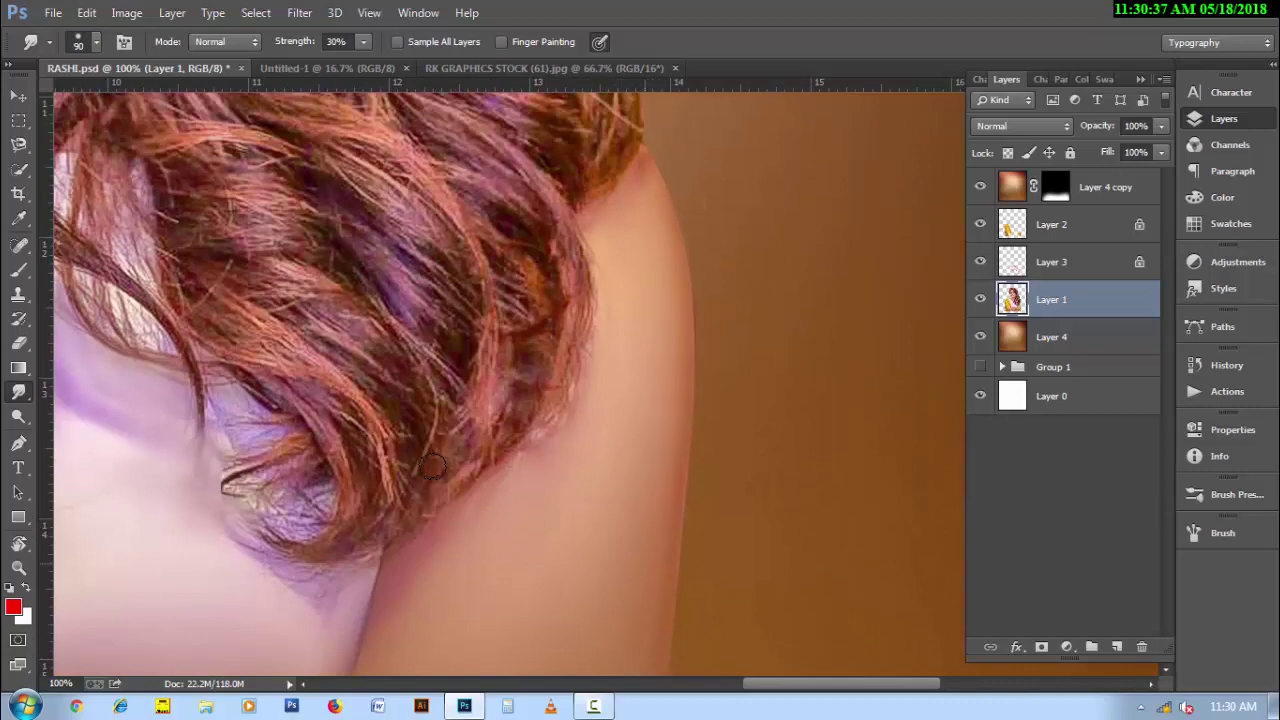
pyautogui.scroll(-3, 432, 466)
pyautogui.scroll(1, 432, 466)
pyautogui.scroll(1, 432, 466)
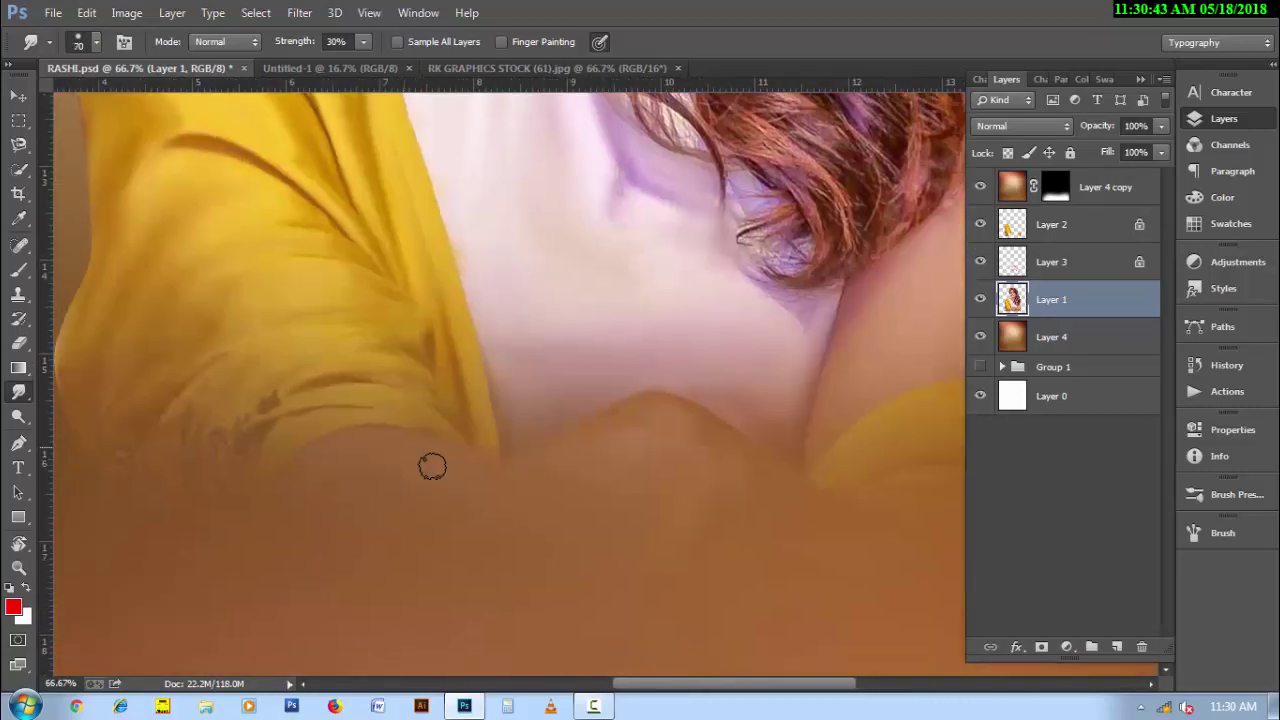
# Smudge the neck, throat and white neckline on Layer 1, blending out the watermark's left half.
pyautogui.press(']')
pyautogui.scroll(8, 432, 466)
pyautogui.scroll(1, 432, 466)
pyautogui.press('[')
pyautogui.press('[')
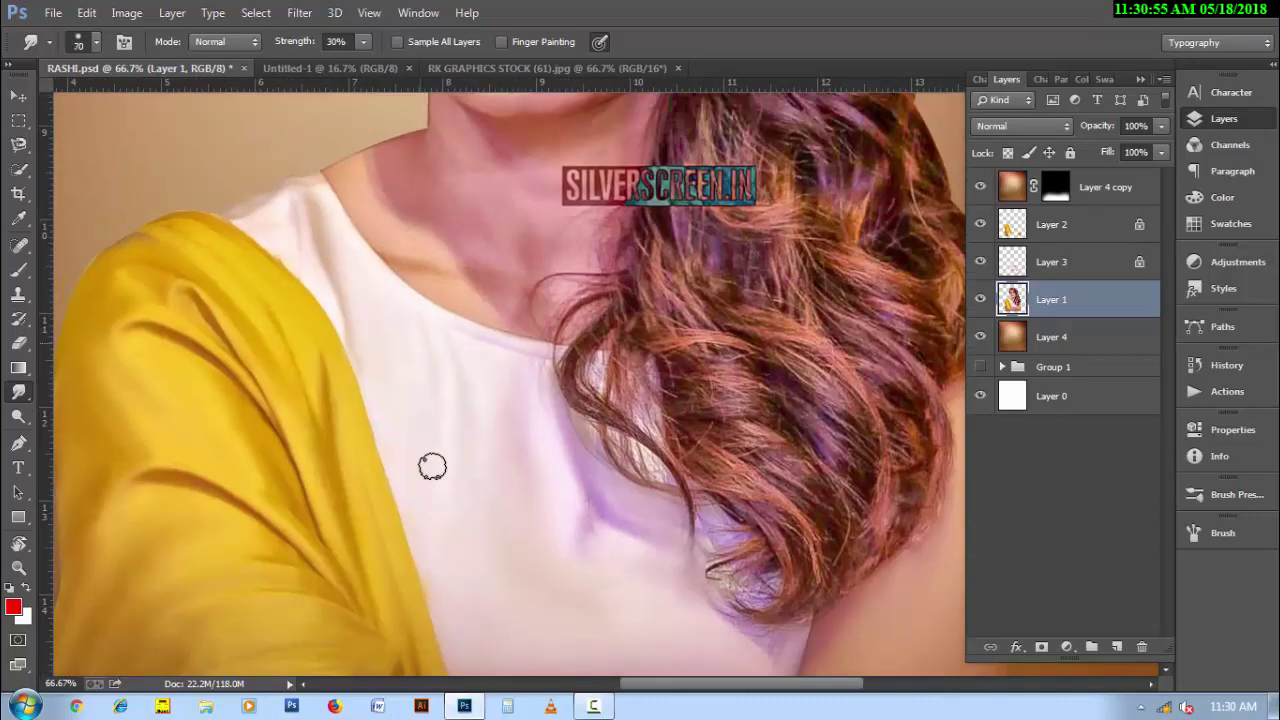
pyautogui.scroll(1, 432, 466)
pyautogui.press('[')
pyautogui.press('[')
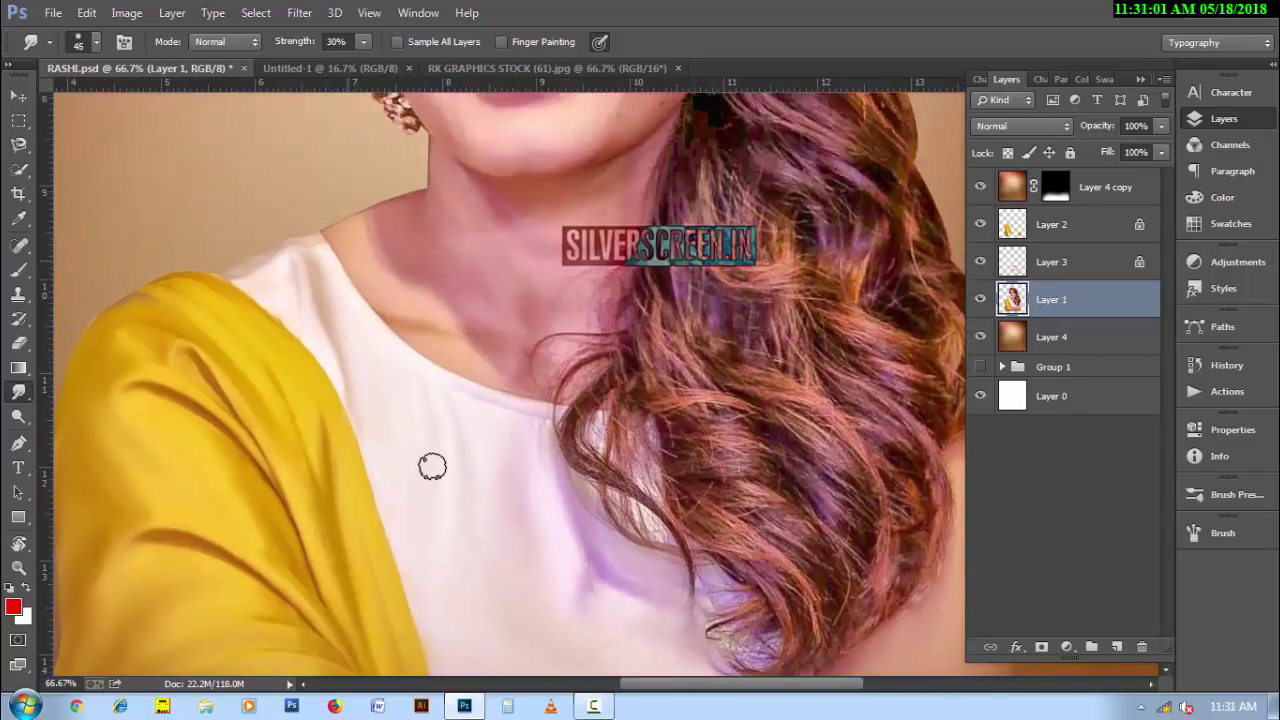
pyautogui.press(']')
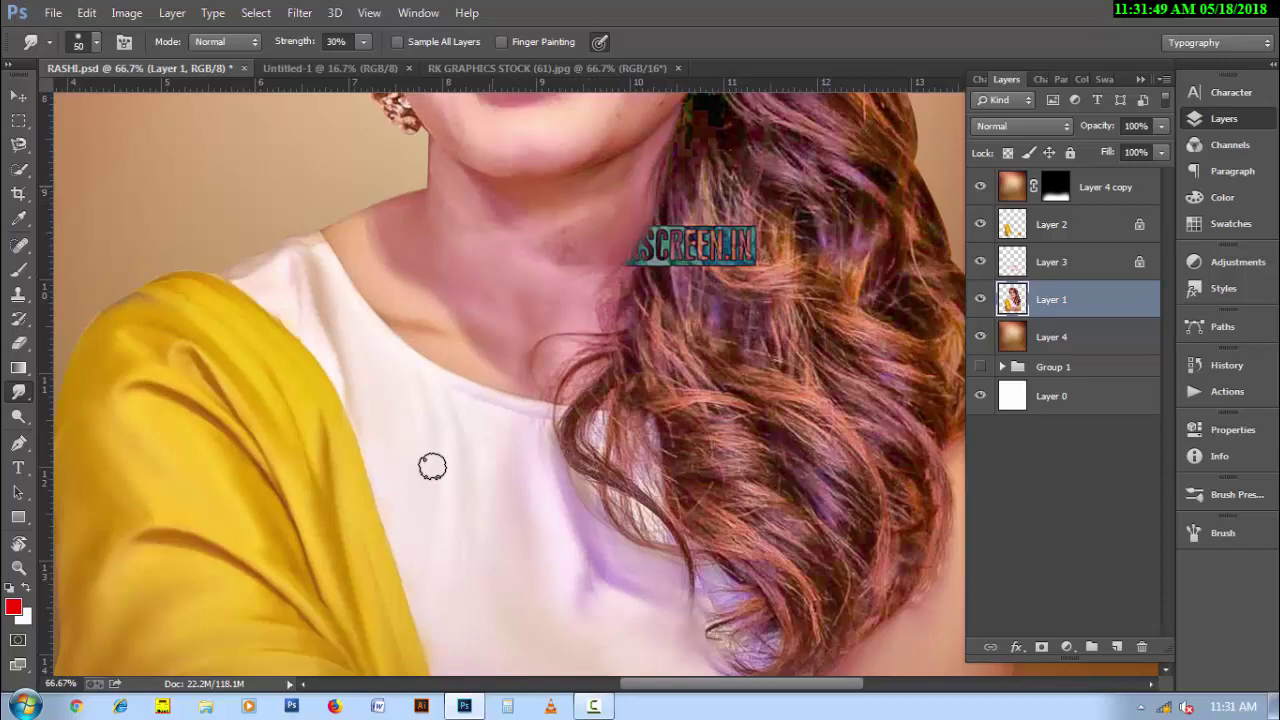
pyautogui.press('[')
pyautogui.press(']')
pyautogui.press(']')
pyautogui.press(']')
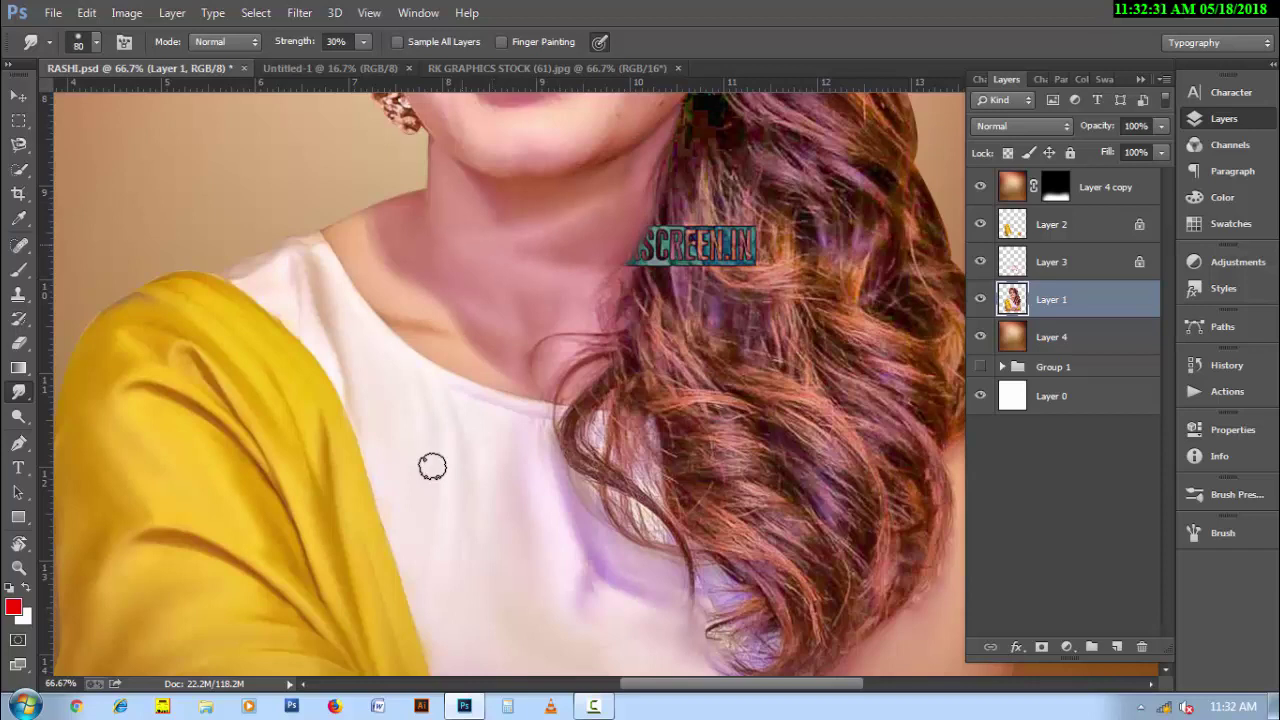
pyautogui.scroll(2, 432, 466)
pyautogui.press('[')
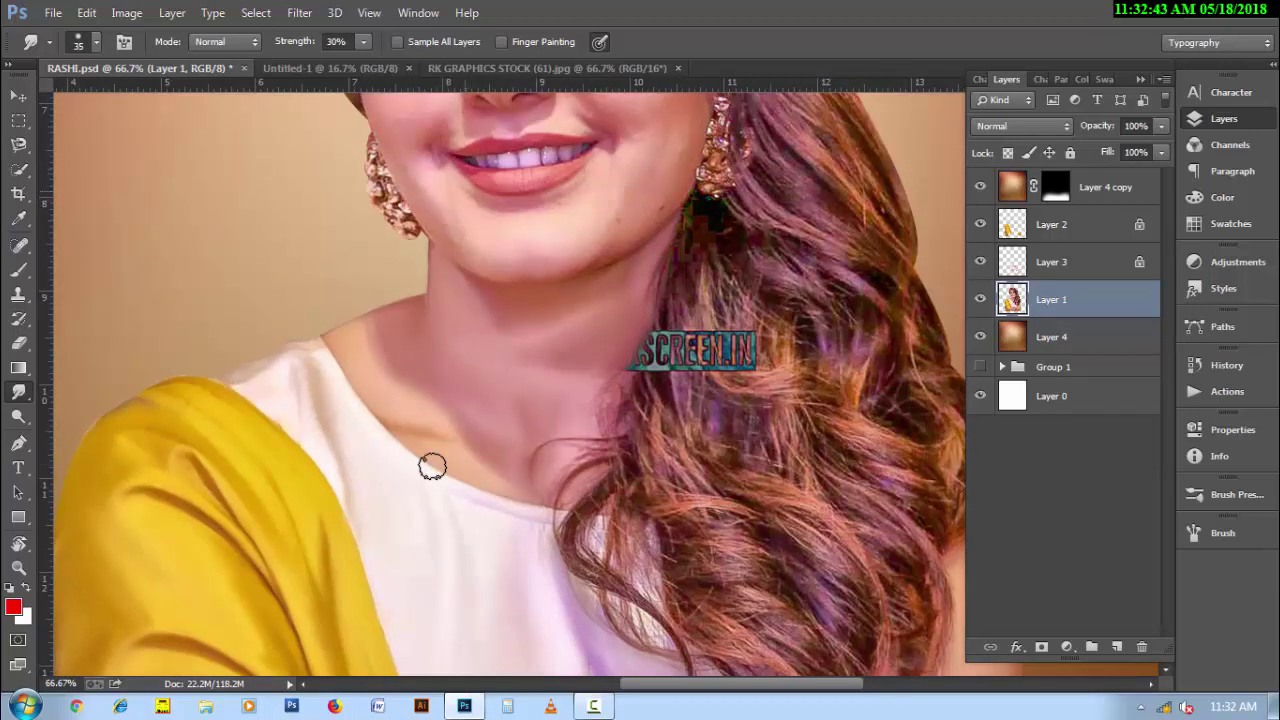
# Continue smudging the neck skin at 30% strength with small brush-size changes.
pyautogui.press(']')
pyautogui.press('[')
pyautogui.press(']')
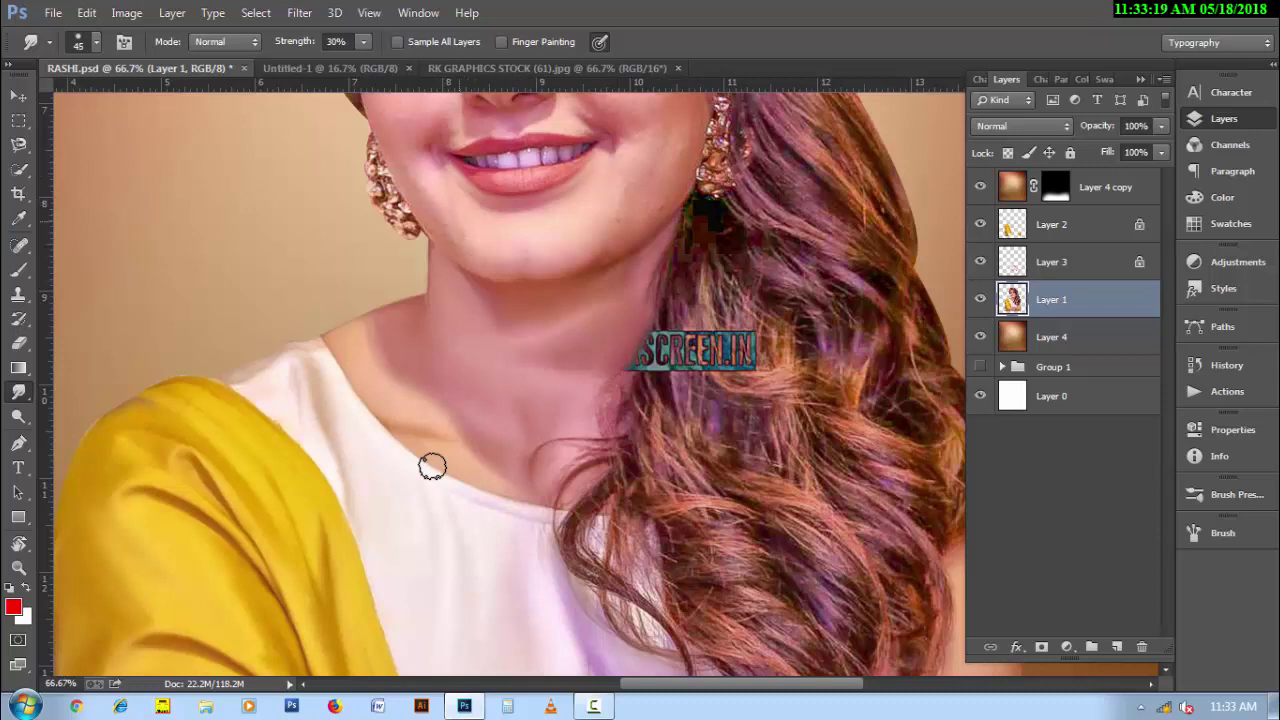
pyautogui.press(']')
pyautogui.press(']')
pyautogui.press('[')
# Lower Smudge strength to 20% and gently soften the neck and chin skin.
pyautogui.press('2')
pyautogui.press(']')
pyautogui.press(']')
pyautogui.scroll(1, 432, 466)
pyautogui.press('[')
pyautogui.press('[')
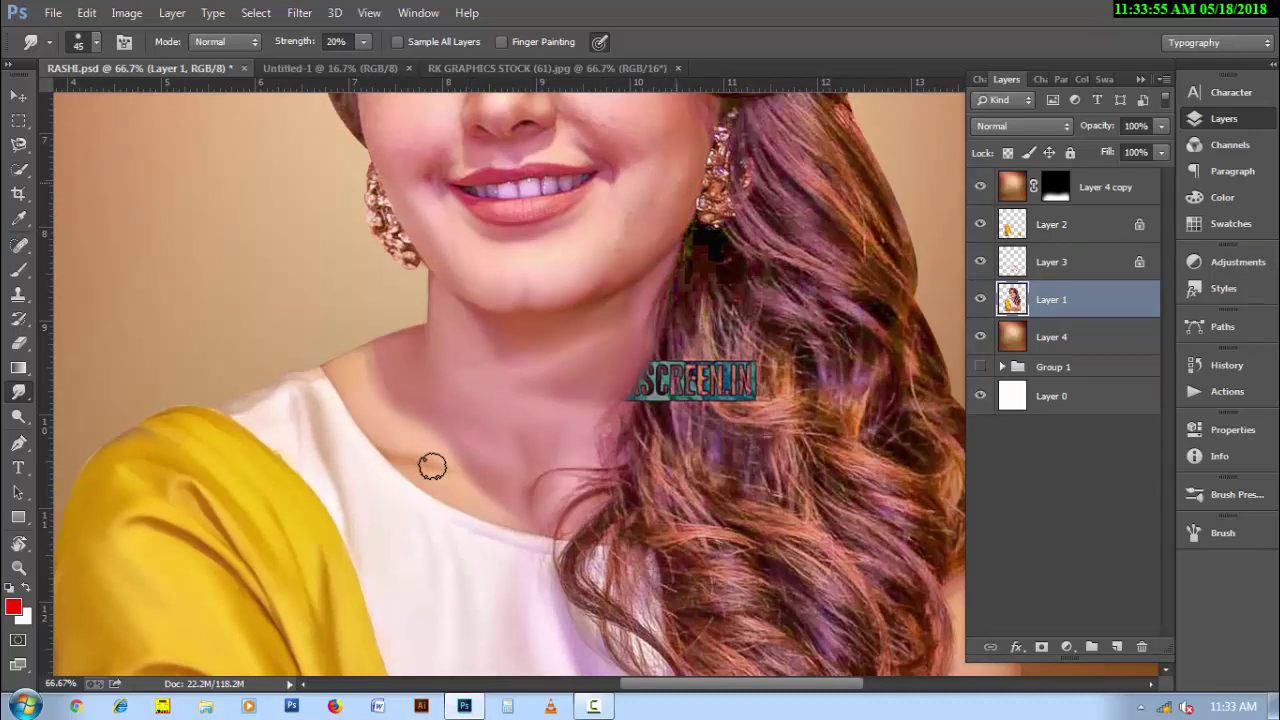
pyautogui.press(']')
pyautogui.press(']')
pyautogui.press('[')
pyautogui.press(']')
pyautogui.hotkey('ctrl', '1')
pyautogui.scroll(5, 432, 466)
# Smudge the forehead, cheeks and under-eye skin at 100% zoom with varying brush sizes.
pyautogui.press('[')
pyautogui.press('[')
pyautogui.press('[')
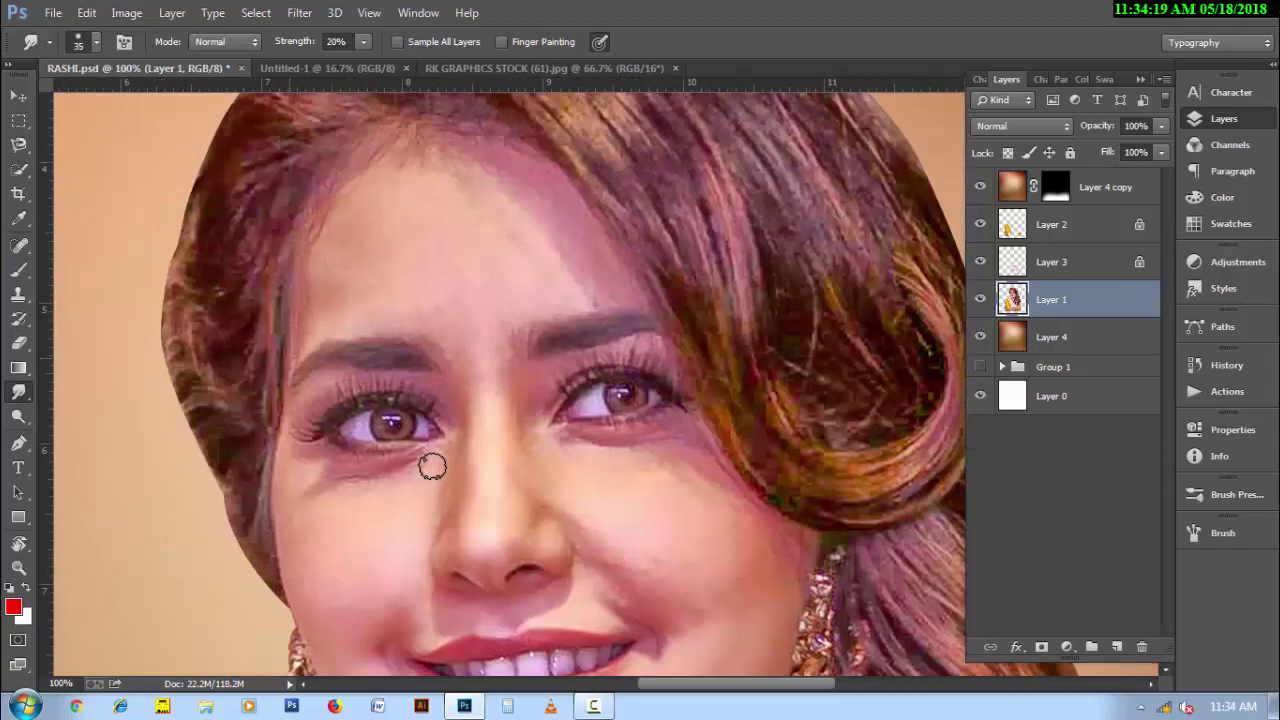
pyautogui.press(']')
pyautogui.press(']')
pyautogui.press('[')
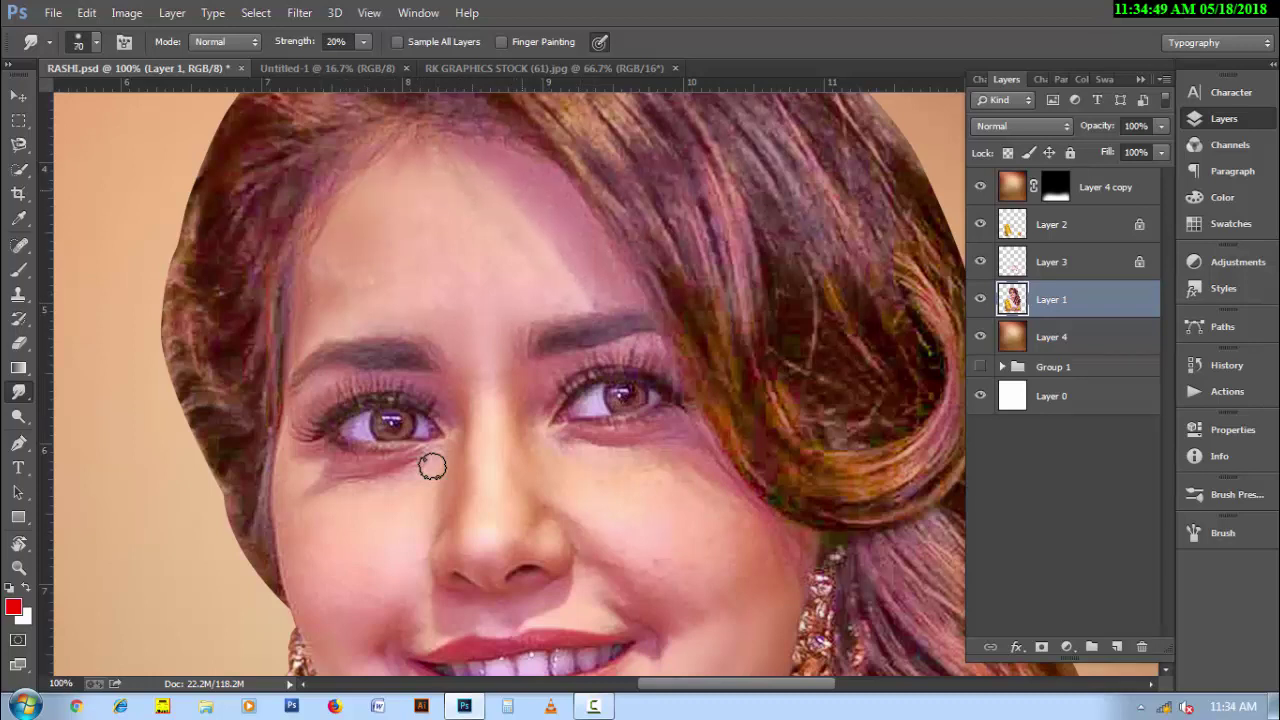
pyautogui.press(']')
pyautogui.press('[')
pyautogui.press('[')
pyautogui.press('[')
pyautogui.press(']')
pyautogui.press(']')
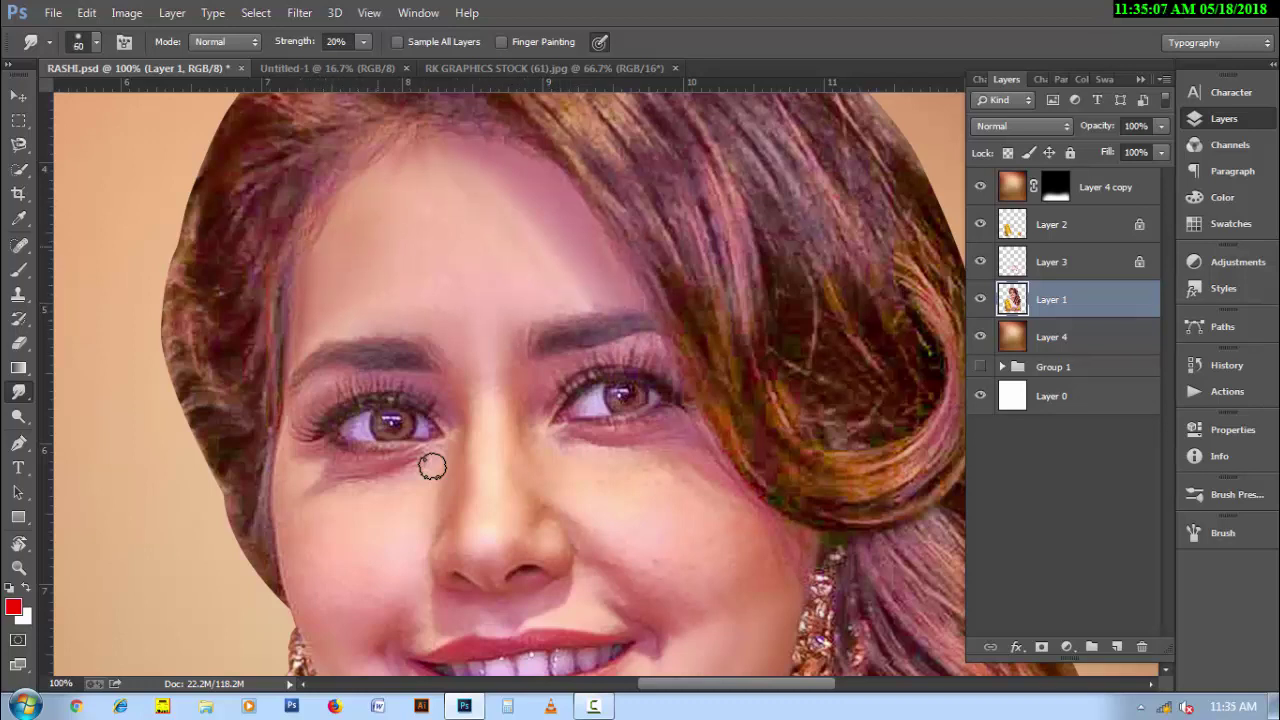
pyautogui.press(']')
pyautogui.press(']')
pyautogui.press('[')
pyautogui.press('[')
pyautogui.press('[')
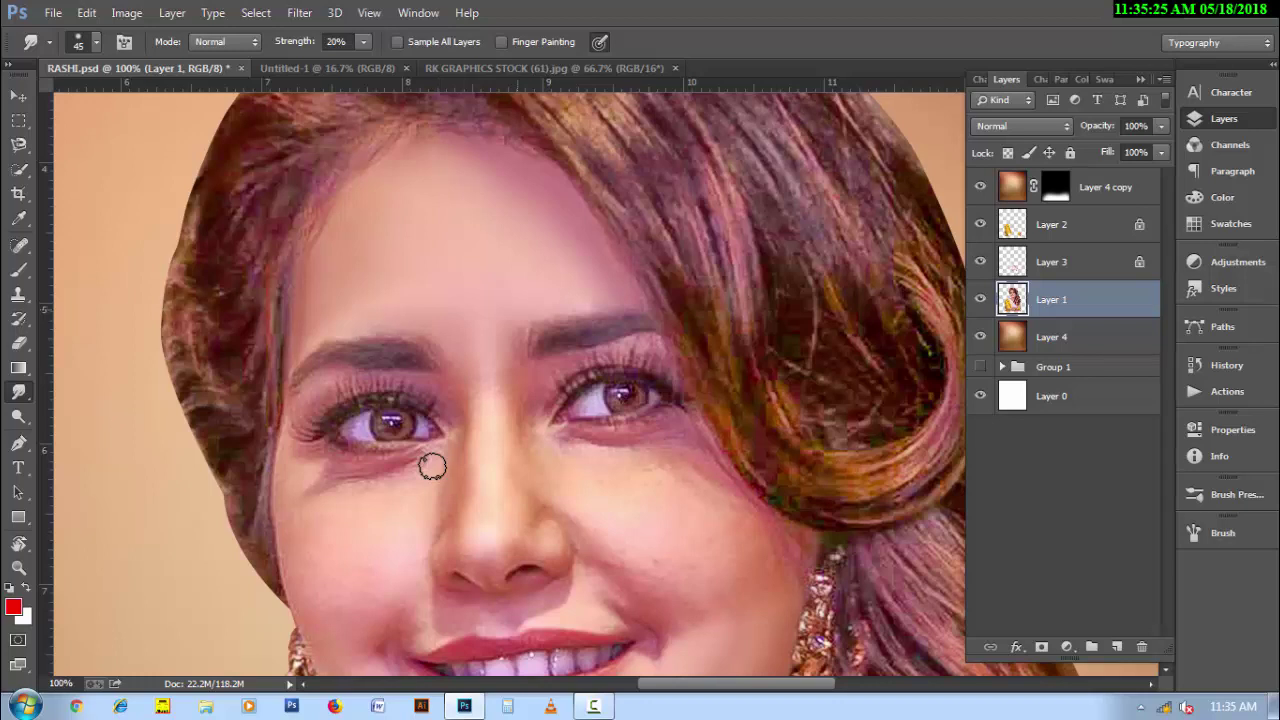
pyautogui.press('[')
pyautogui.press('[')
pyautogui.press('[')
pyautogui.press('[')
pyautogui.press('[')
pyautogui.press(']')
pyautogui.press(']')
# At 200% zoom, smudge under the image-left eye with a 10–15 px brush.
pyautogui.scroll(1, 432, 465)
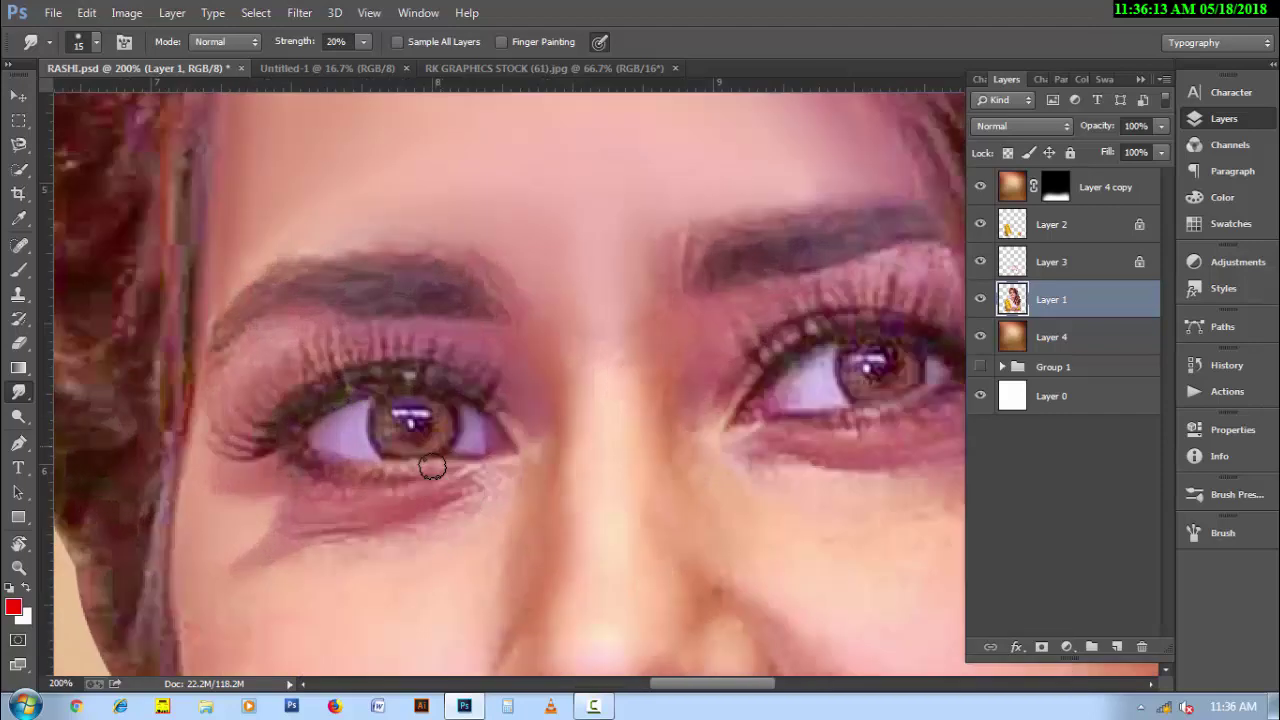
pyautogui.press('[')
pyautogui.press('[')
pyautogui.press(']')
pyautogui.press('[')
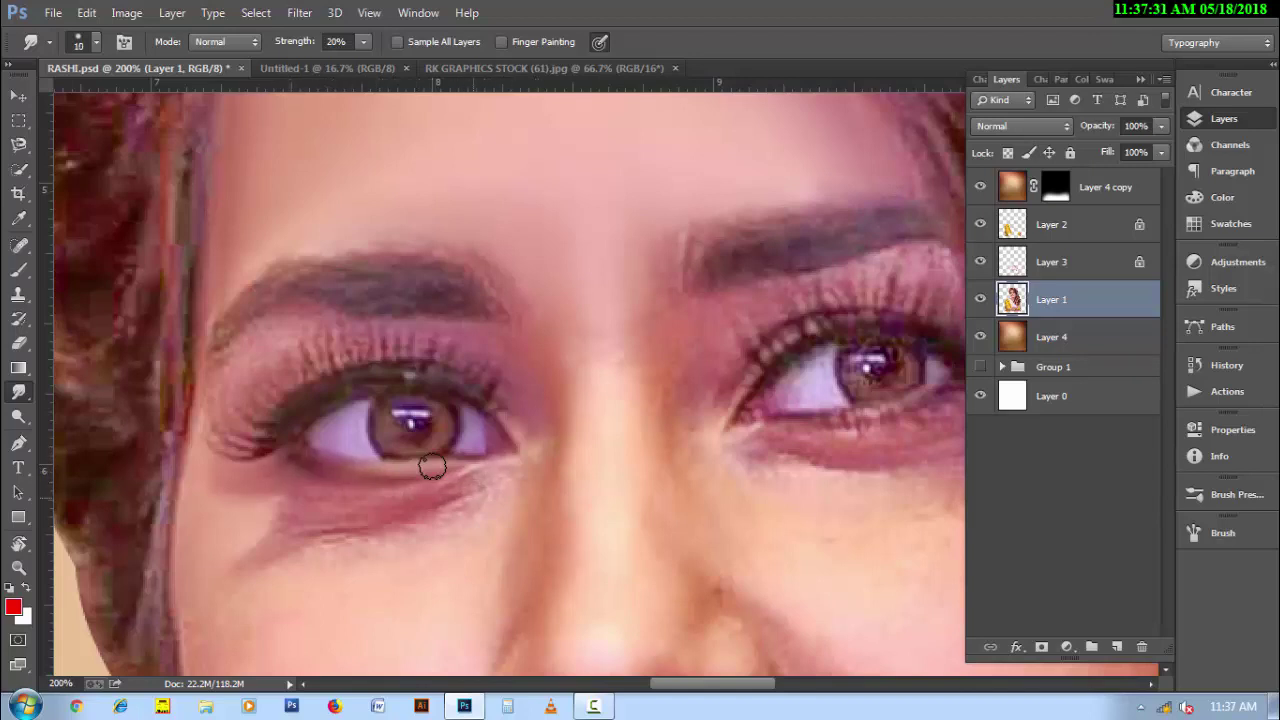
pyautogui.press(']')
pyautogui.press('[')
# Finish smoothing the skin around and below both eyes.
pyautogui.press(']')
pyautogui.press(']')
pyautogui.press(']')
pyautogui.press('[')
pyautogui.press('[')
pyautogui.press('[')
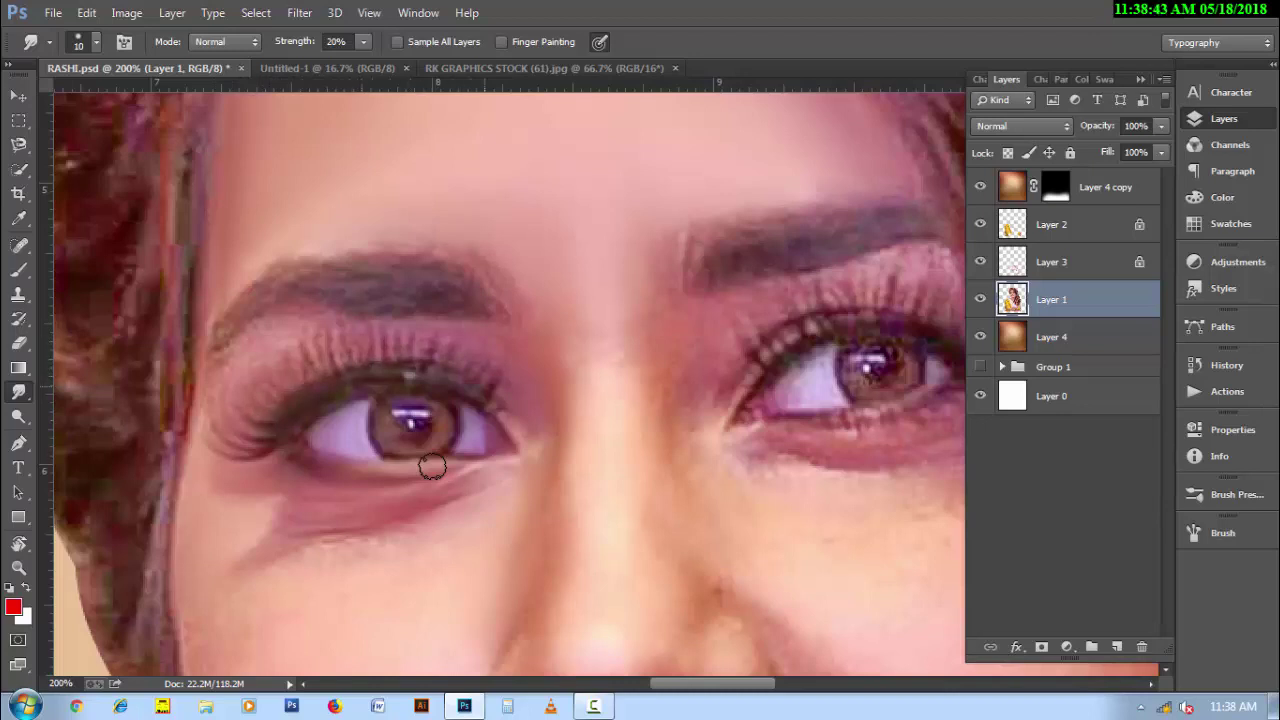
pyautogui.press(']')
pyautogui.press(']')
pyautogui.press('[')
pyautogui.press('[')
pyautogui.scroll(-3, 432, 466)
pyautogui.press(']')
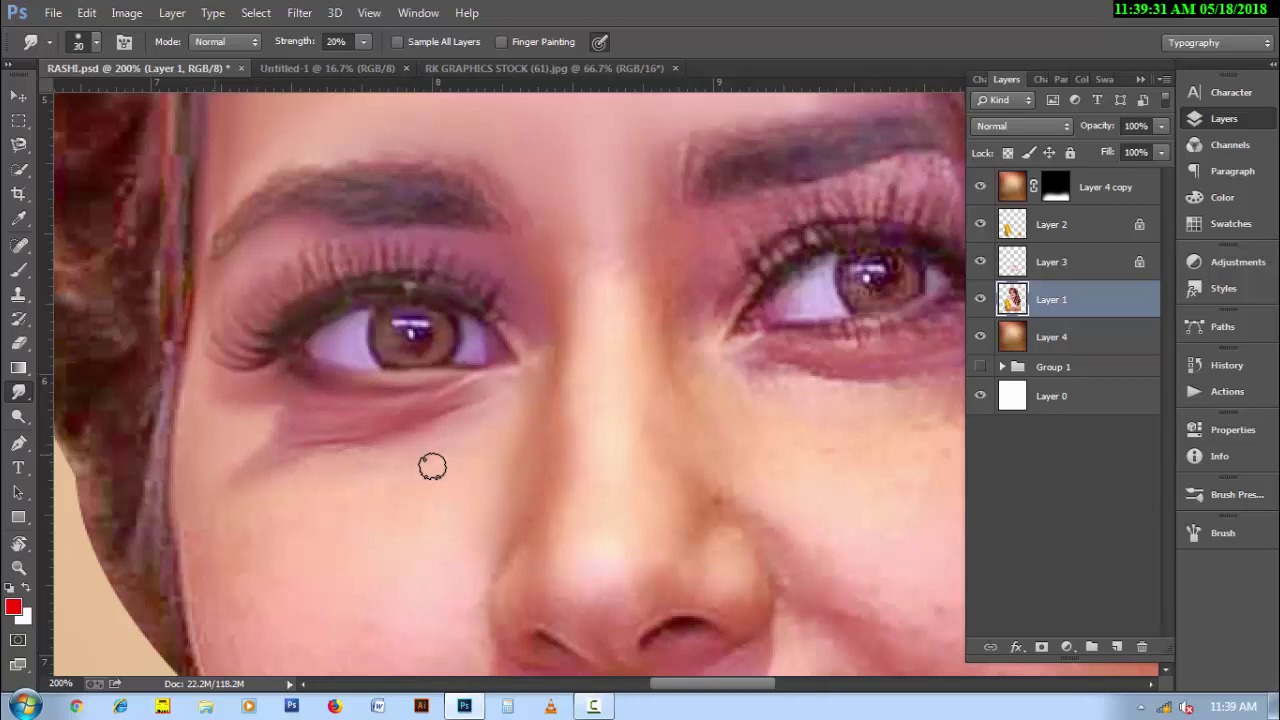
pyautogui.hotkey('ctrl', '-')
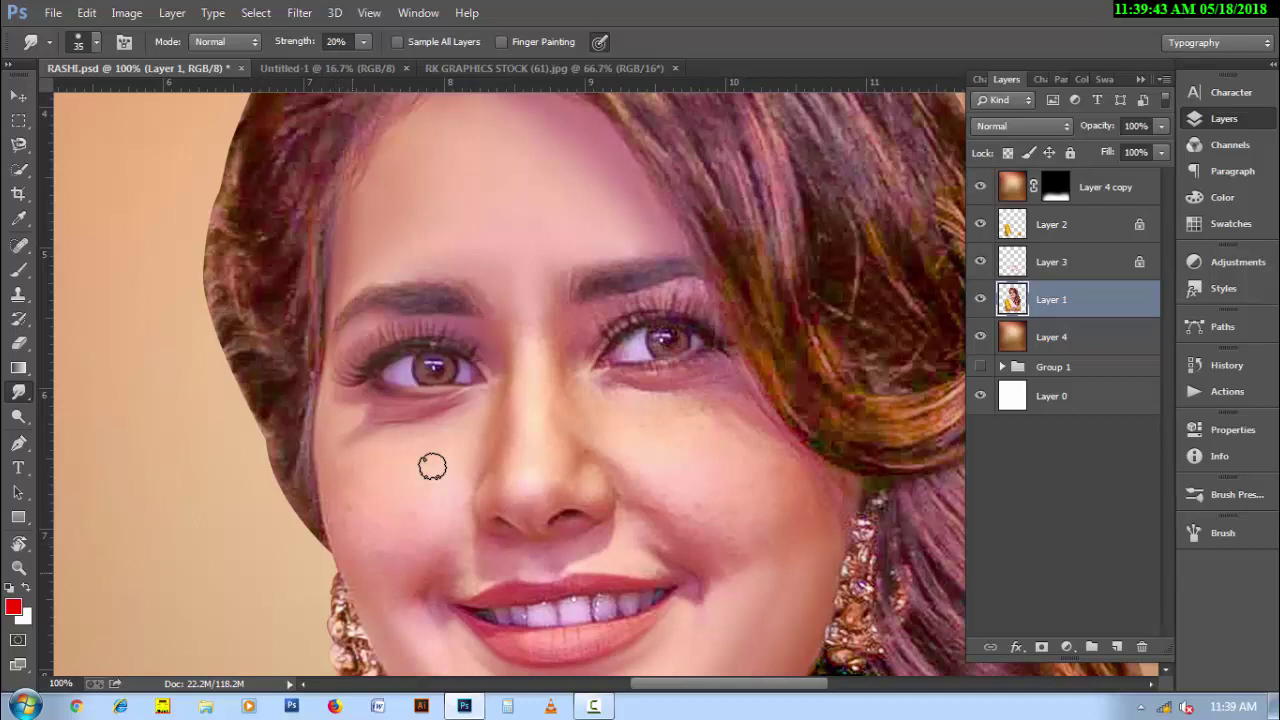
# Smudge the cheek and nose skin at 100% zoom.
pyautogui.press('[')
pyautogui.press(']')
pyautogui.press(']')
pyautogui.press('[')
pyautogui.press('[')
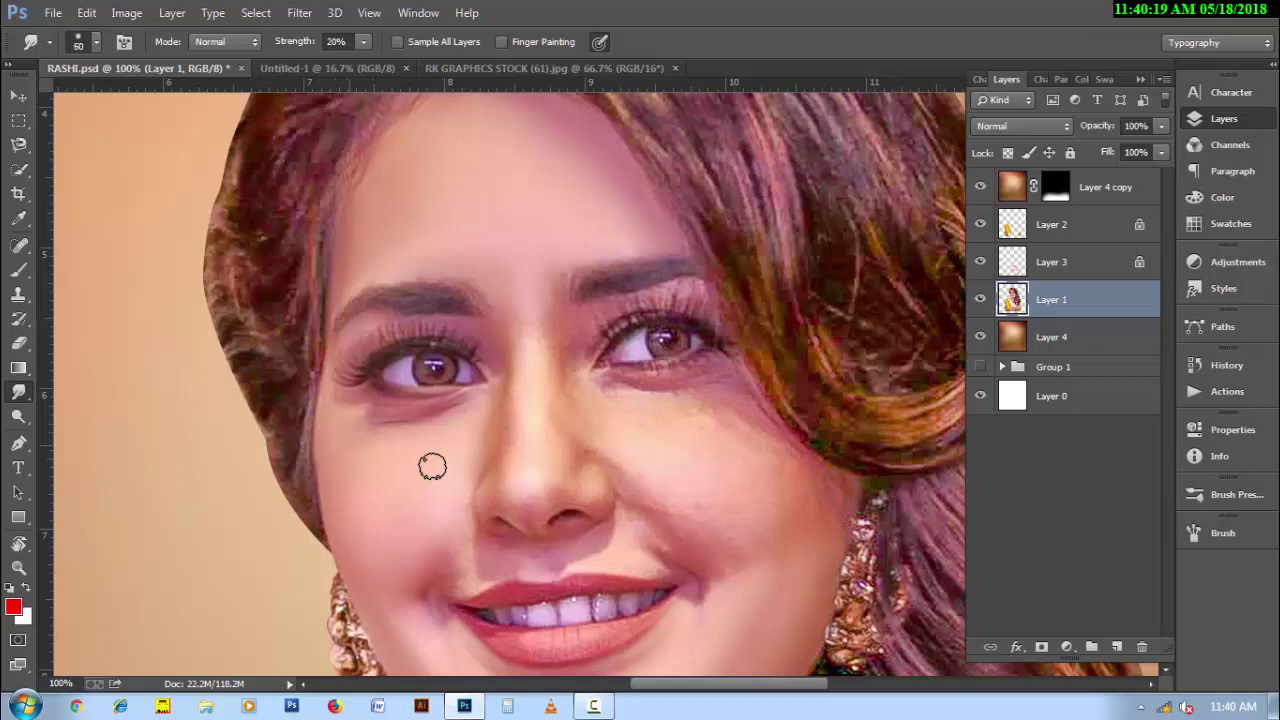
pyautogui.press(']')
pyautogui.hotkey('ctrl', '+')
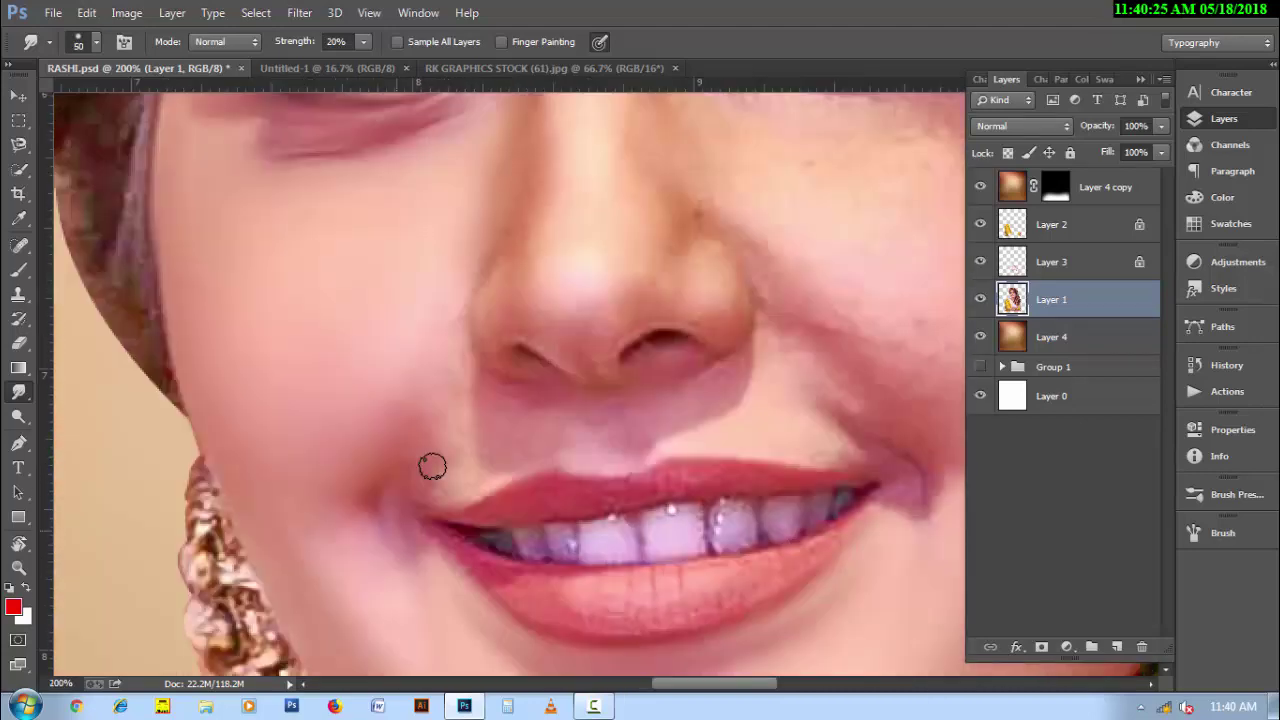
# Smooth the skin between nose and lips and the smile lines at 200% with a 15–20 px brush.
pyautogui.press('[')
pyautogui.press('[')
pyautogui.press('[')
pyautogui.press('[')
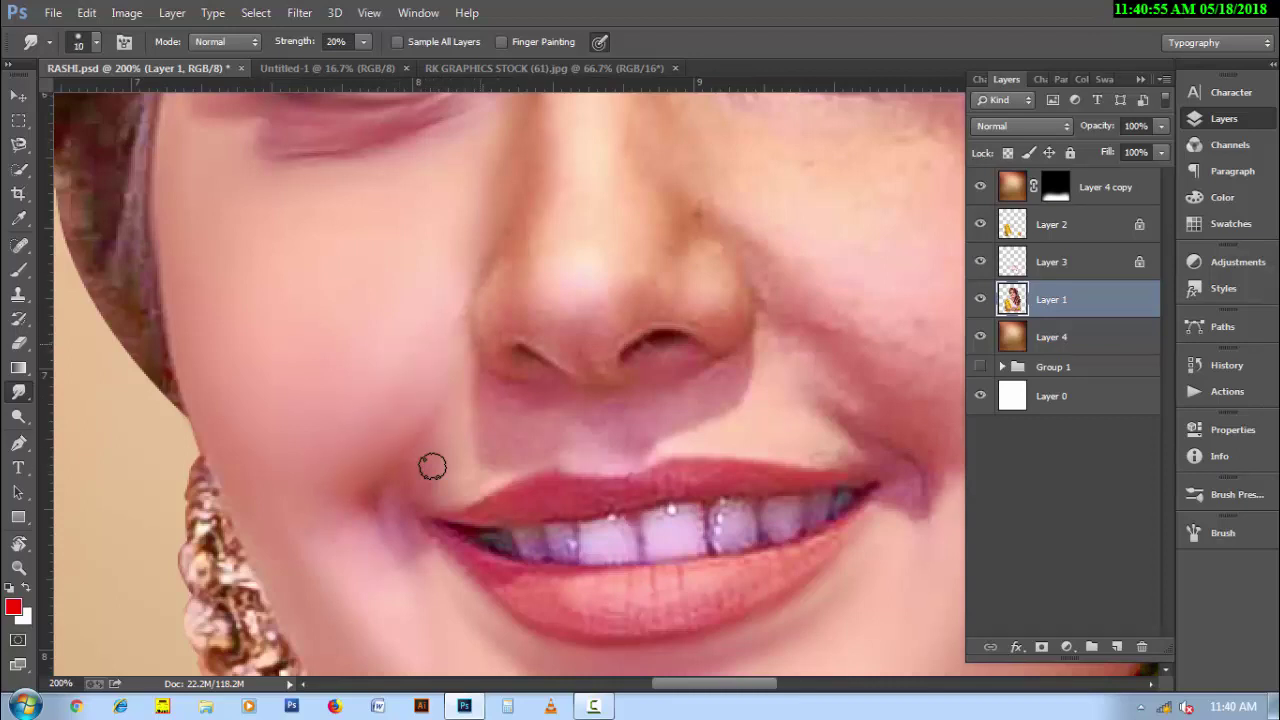
pyautogui.press(']')
pyautogui.press('[')
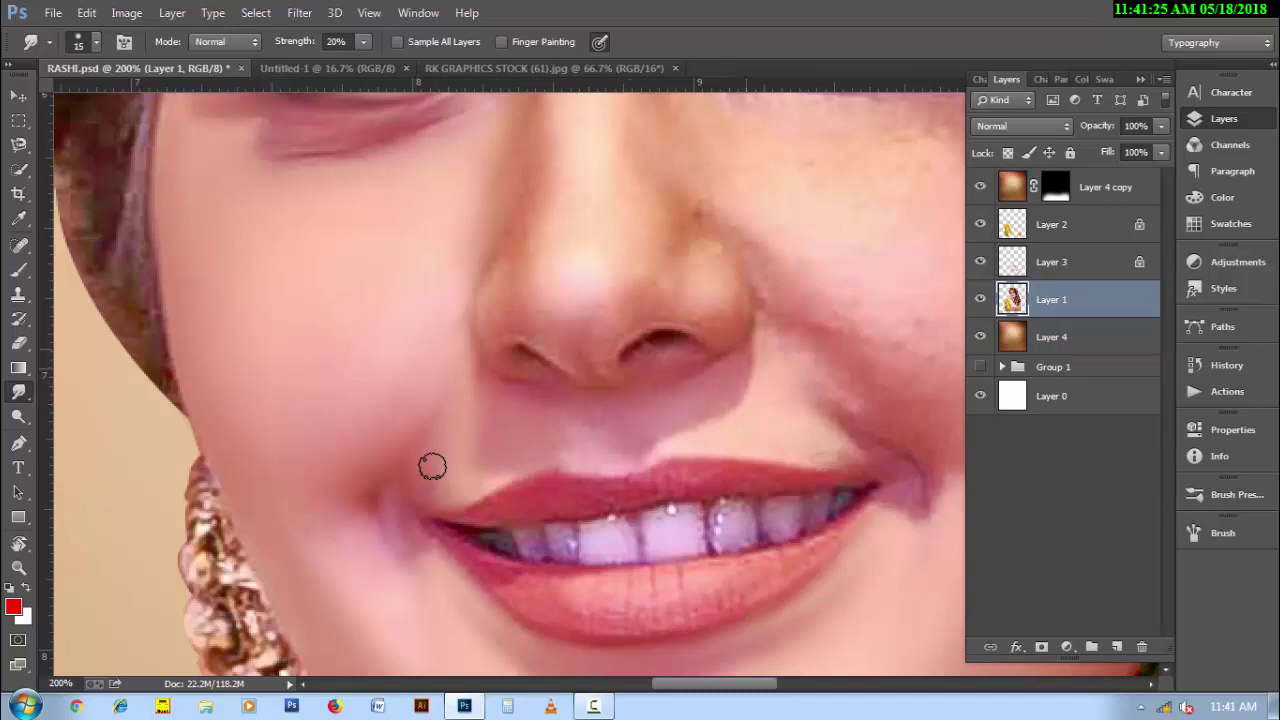
pyautogui.press('[')
pyautogui.press(']')
pyautogui.press(']')
pyautogui.press('[')
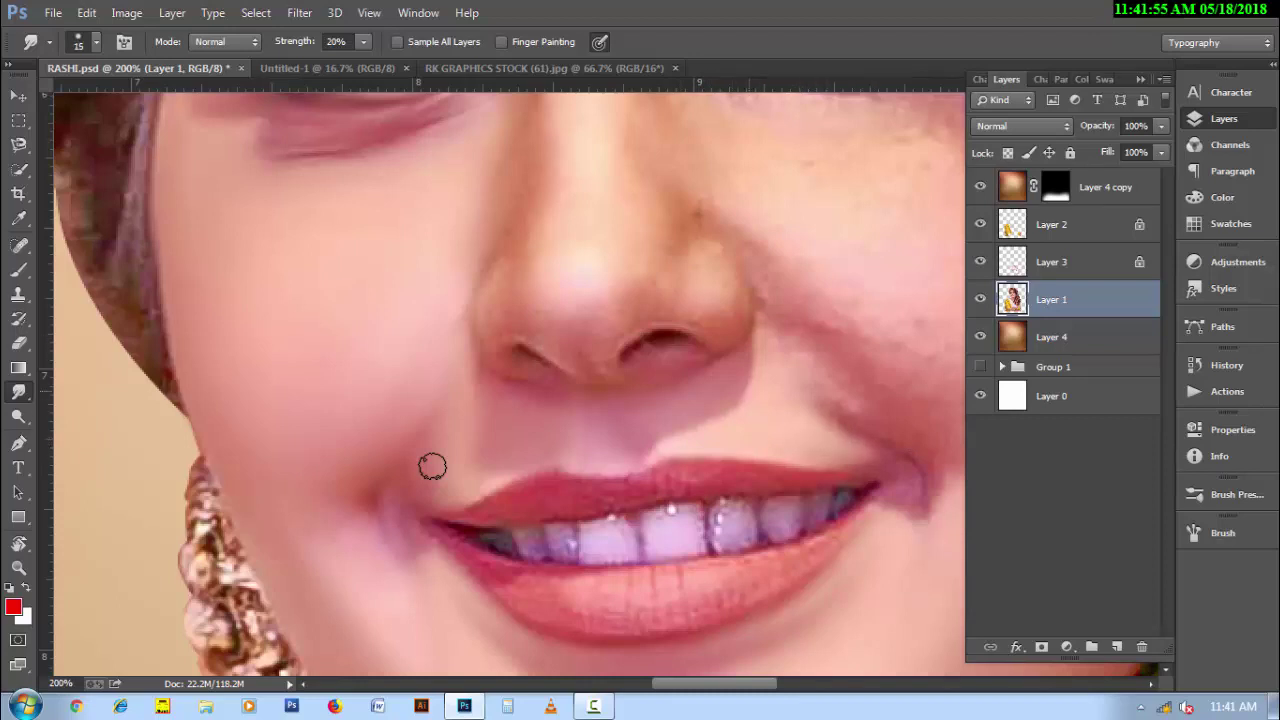
pyautogui.press(']')
pyautogui.press('[')
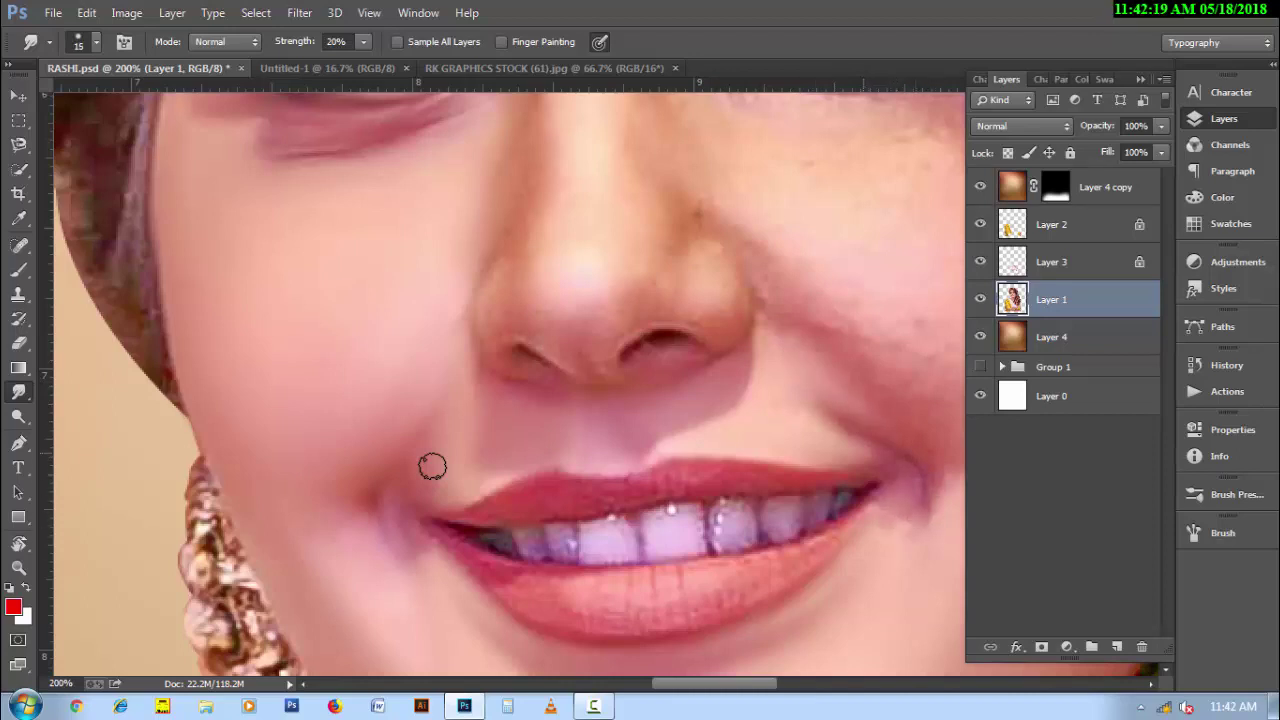
pyautogui.press(']')
pyautogui.scroll(-2, 432, 466)
pyautogui.press('[')
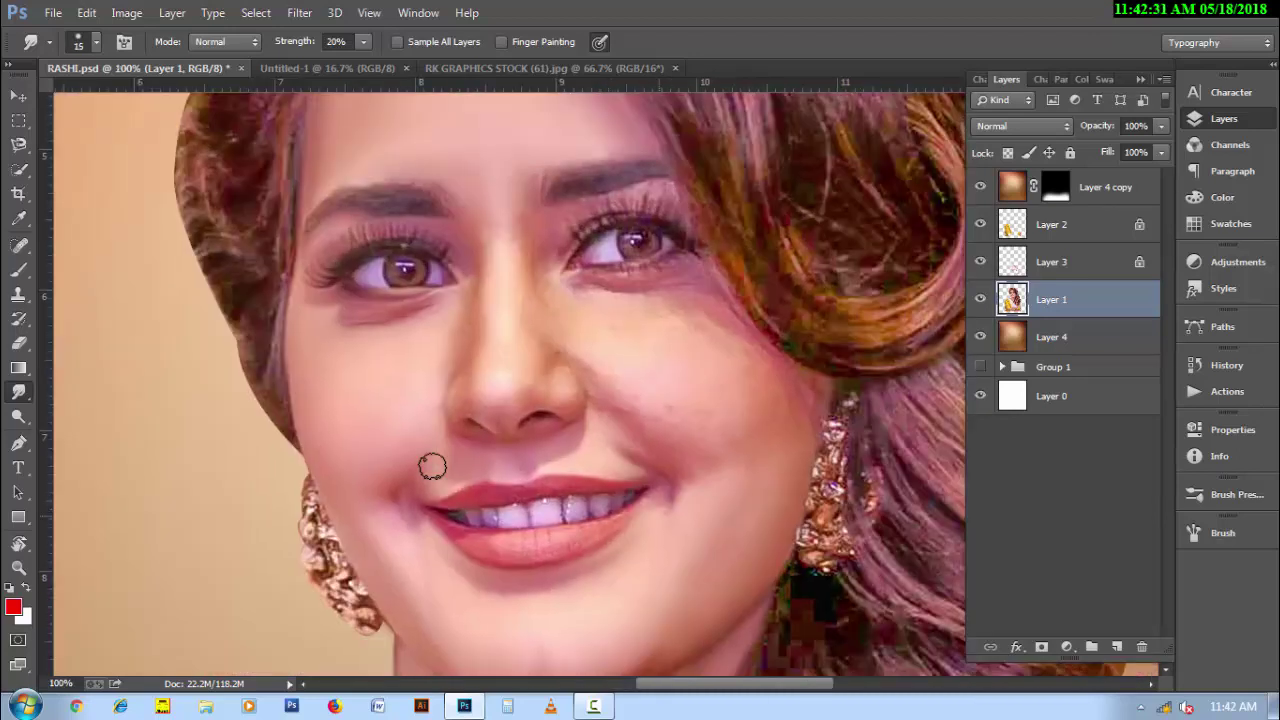
pyautogui.press(']')
pyautogui.press(']')
pyautogui.press(']')
# Smudge the image-right cheek and under-eye skin up to the hairline with a 10–20 px brush.
pyautogui.press('[')
pyautogui.press('[')
pyautogui.press(']')
pyautogui.press(']')
pyautogui.press(']')
pyautogui.press('[')
pyautogui.press('[')
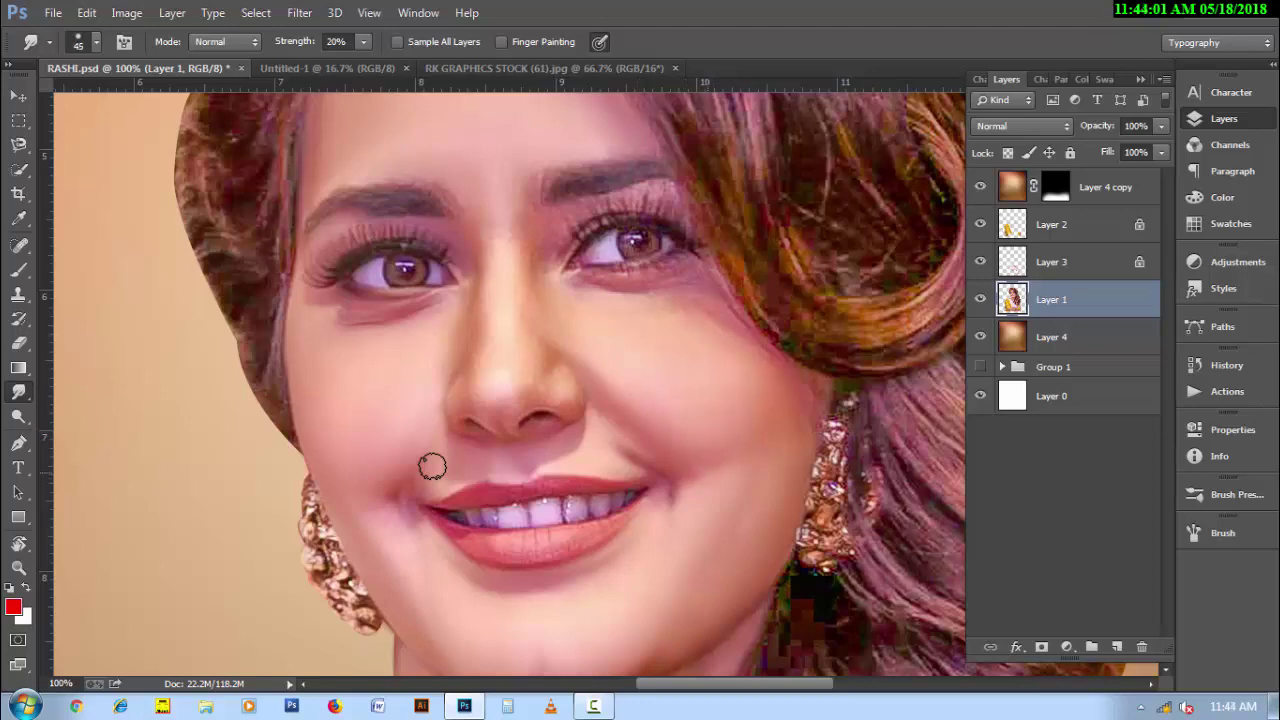
pyautogui.press('[')
pyautogui.press('[')
pyautogui.press('[')
pyautogui.keyDown('alt'); pyautogui.scroll(1, 432, 465); pyautogui.keyUp('alt')
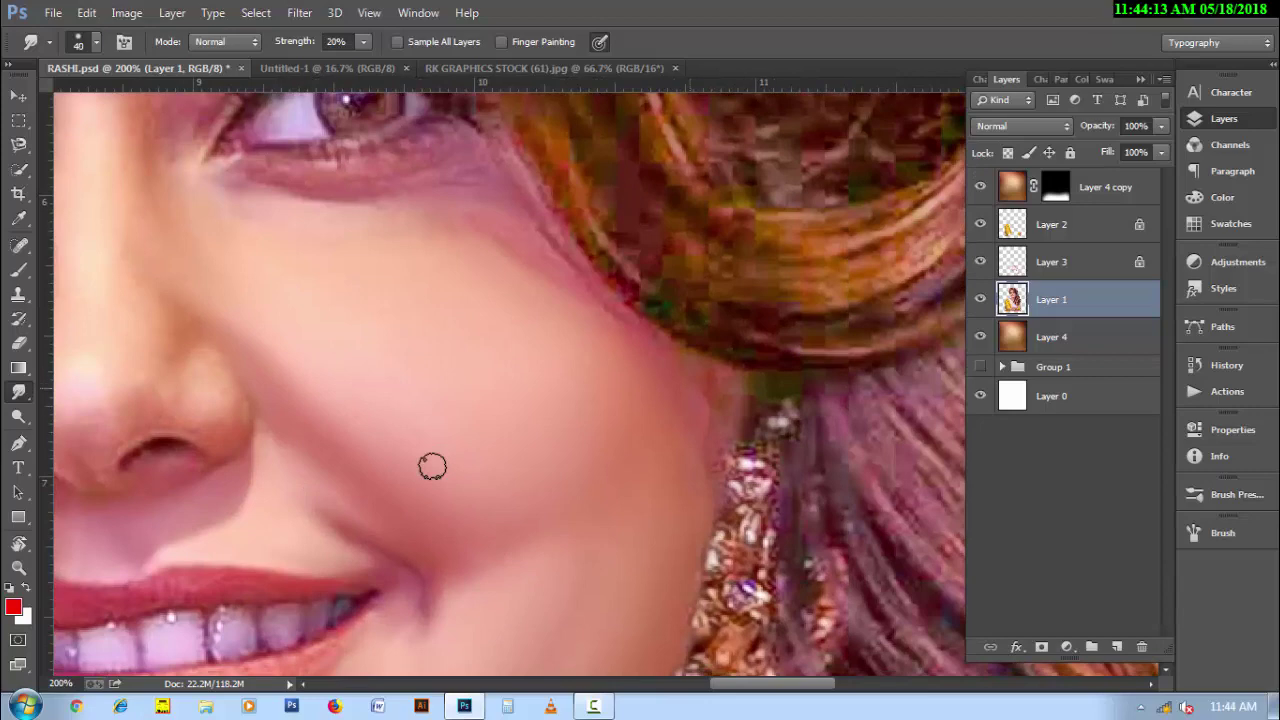
pyautogui.press('[')
pyautogui.press('[')
pyautogui.press('[')
pyautogui.scroll(1, 432, 466)
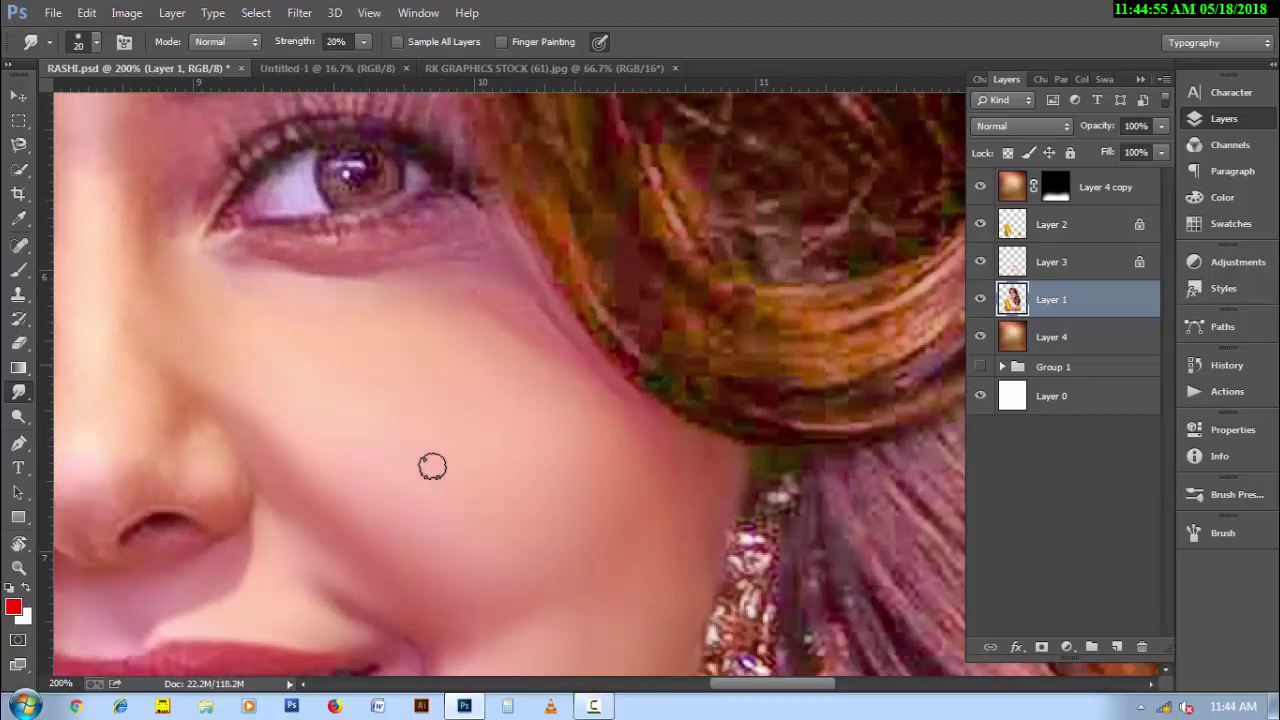
pyautogui.scroll(2, 432, 466)
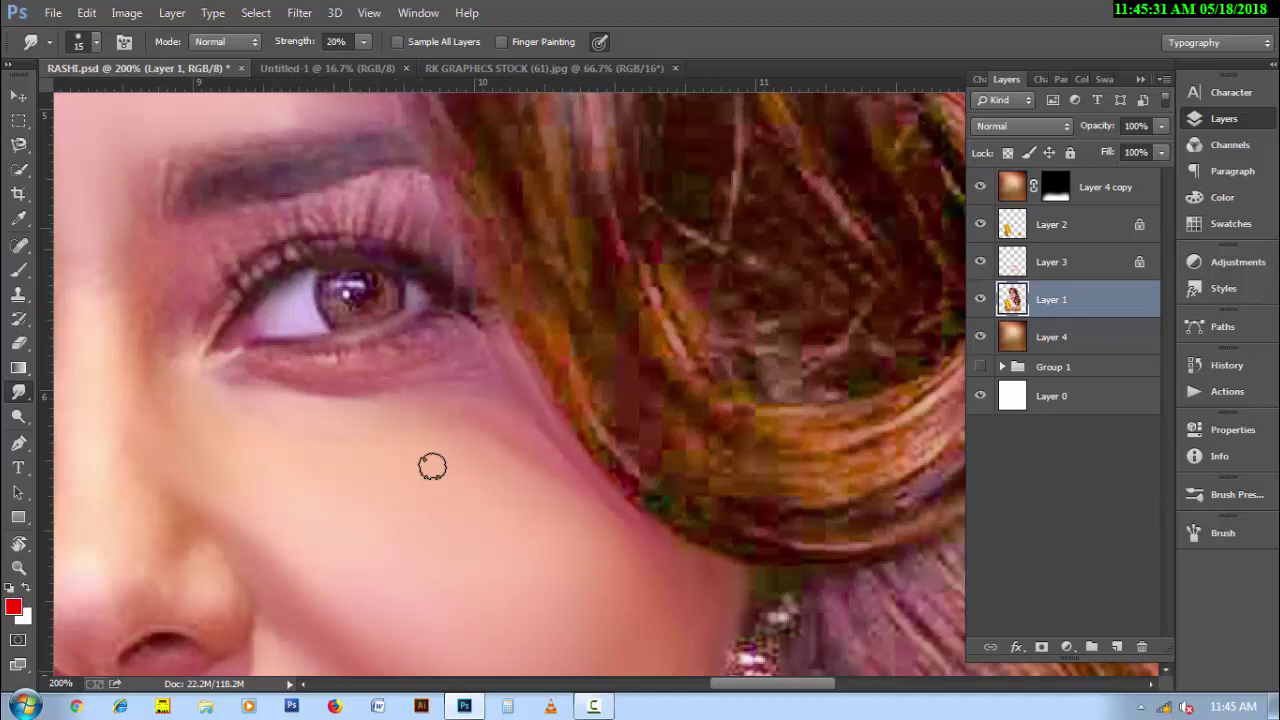
pyautogui.press('[')
pyautogui.press('[')
pyautogui.press(']')
pyautogui.press(']')
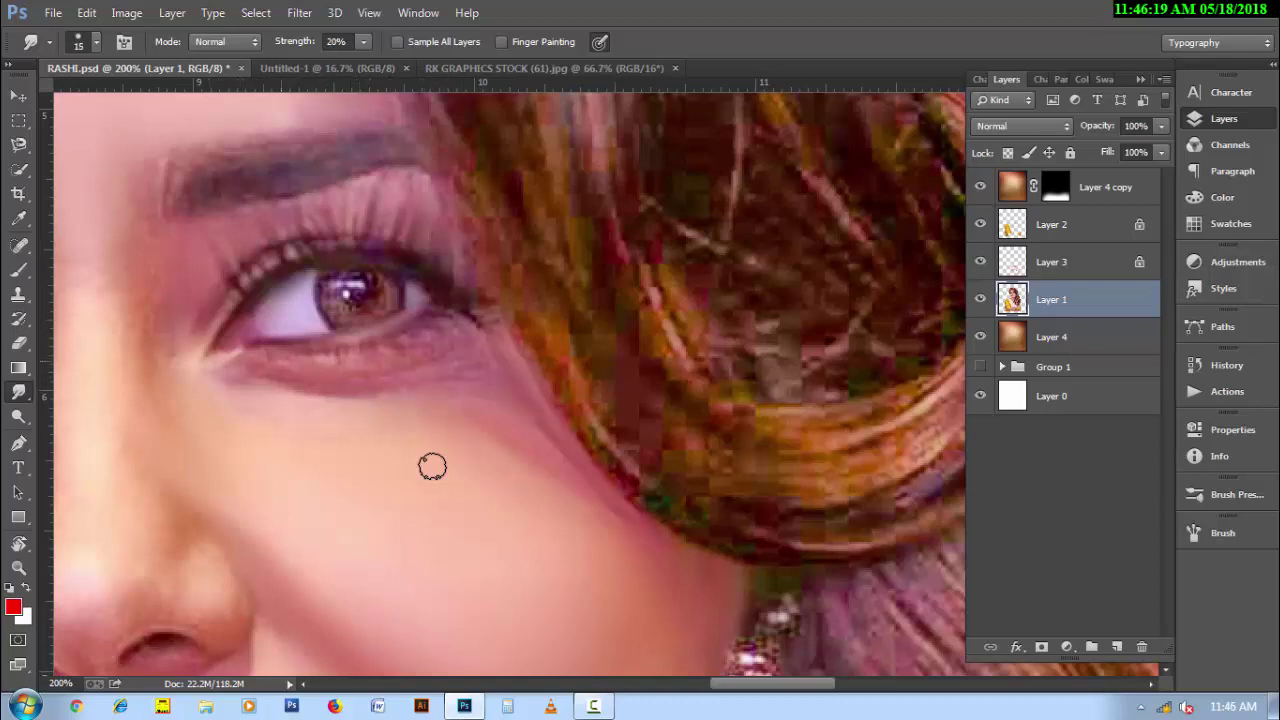
pyautogui.press('[')
pyautogui.press(']')
pyautogui.press(']')
pyautogui.press('[')
pyautogui.press('[')
# Smudge the nose and lower cheek skin at 20% strength, finishing with a 30 px brush.
pyautogui.hotkey('ctrl', '-')
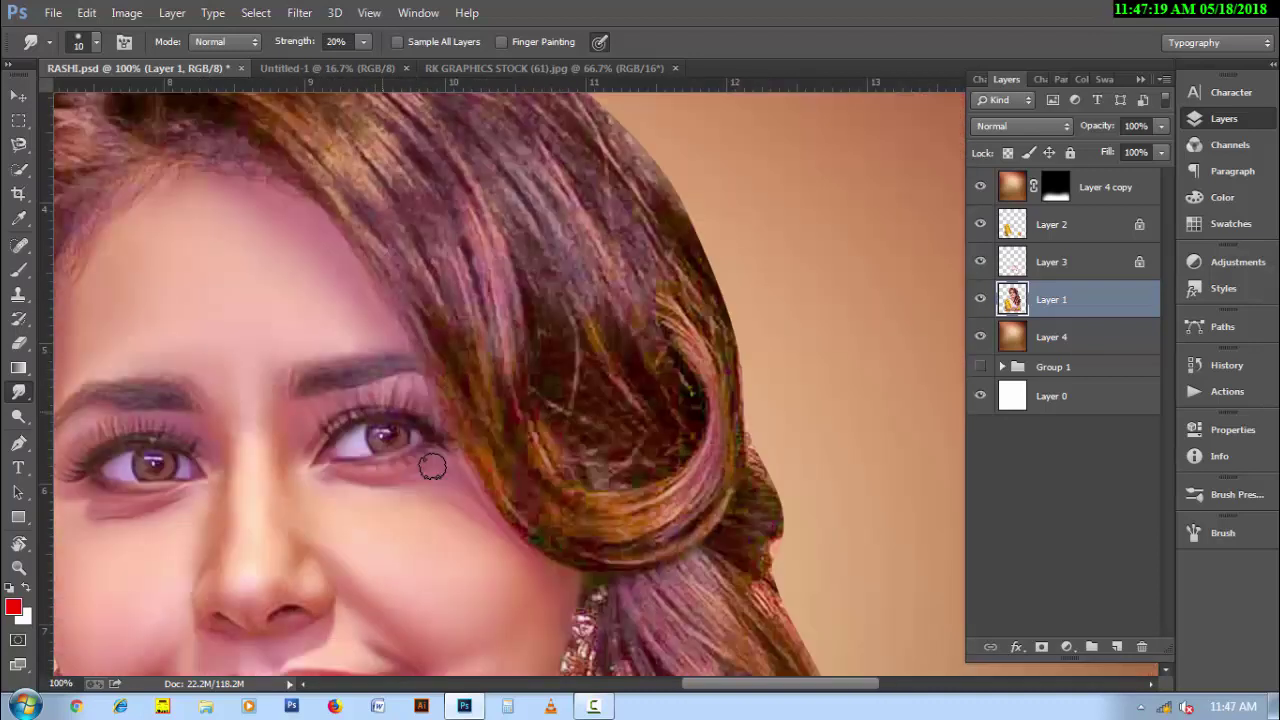
pyautogui.press(']')
pyautogui.press(']')
pyautogui.hotkey('ctrl', '+')
pyautogui.press('[')
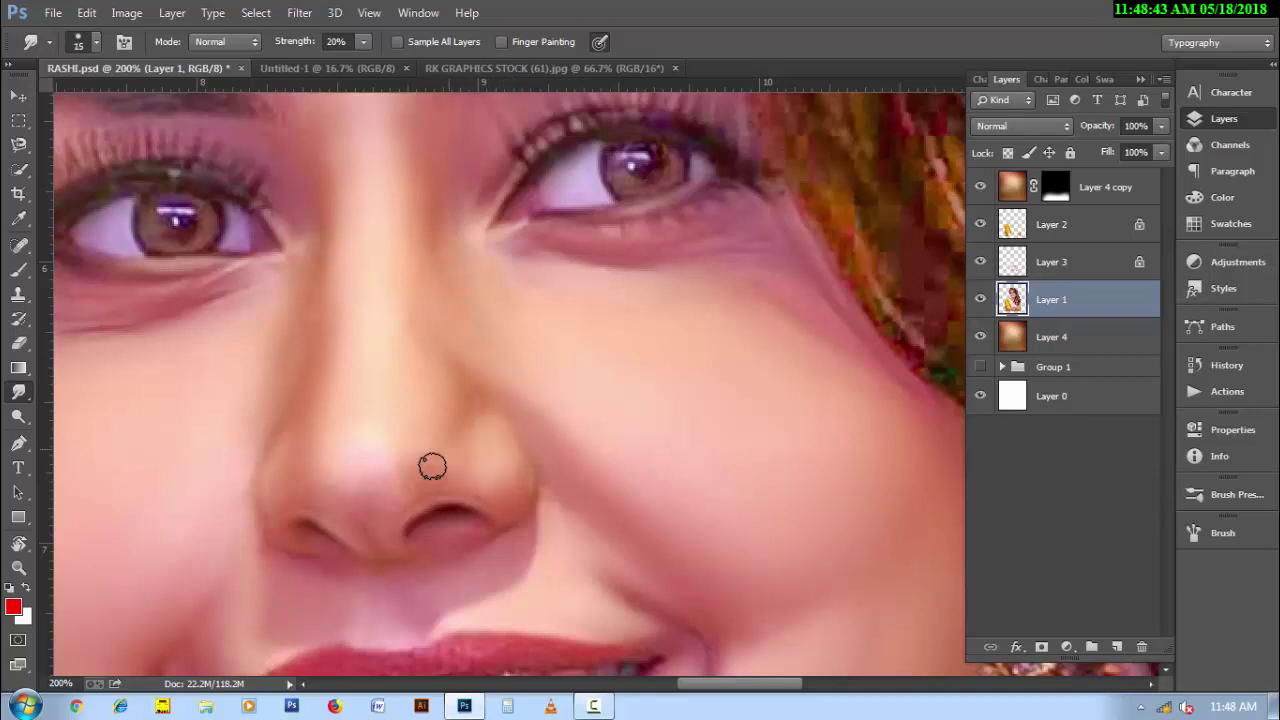
pyautogui.press(']')
pyautogui.hotkey('ctrl', '-')
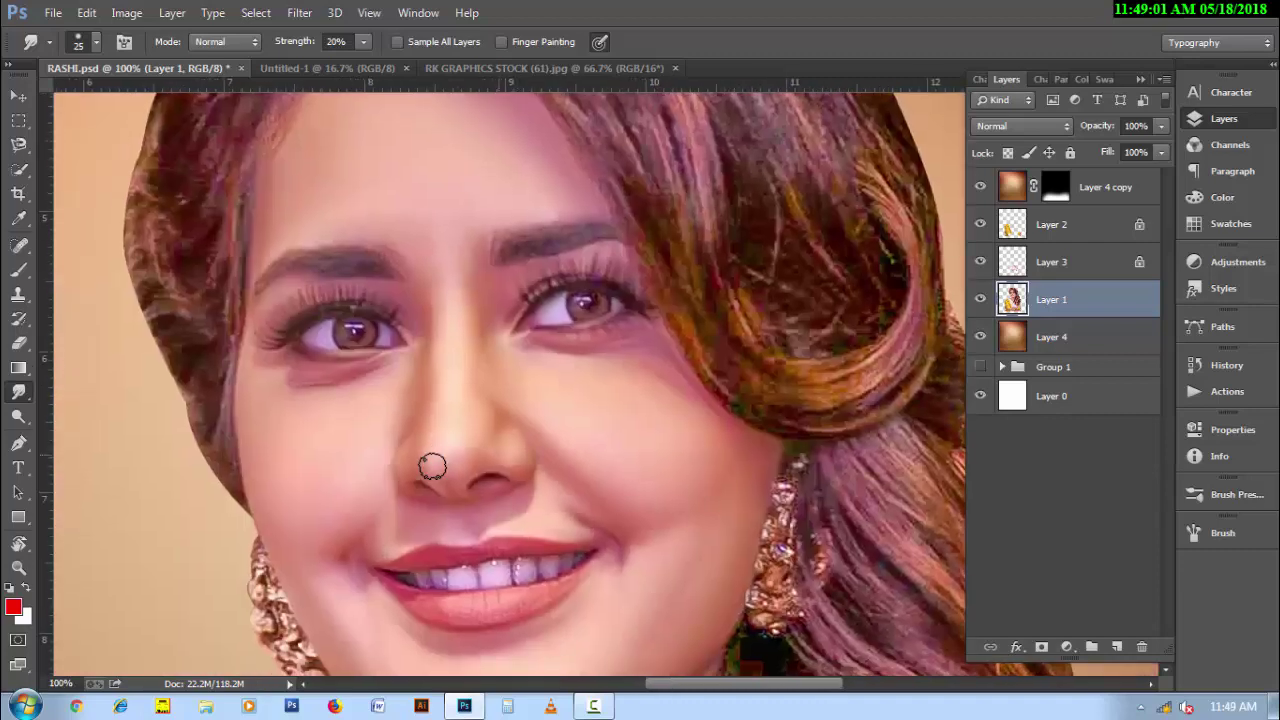
pyautogui.press(']')
pyautogui.press(']')
pyautogui.press(']')
pyautogui.press(']')
pyautogui.press(']')
pyautogui.press(']')
pyautogui.scroll(-1, 432, 465)
pyautogui.scroll(-2, 432, 465)
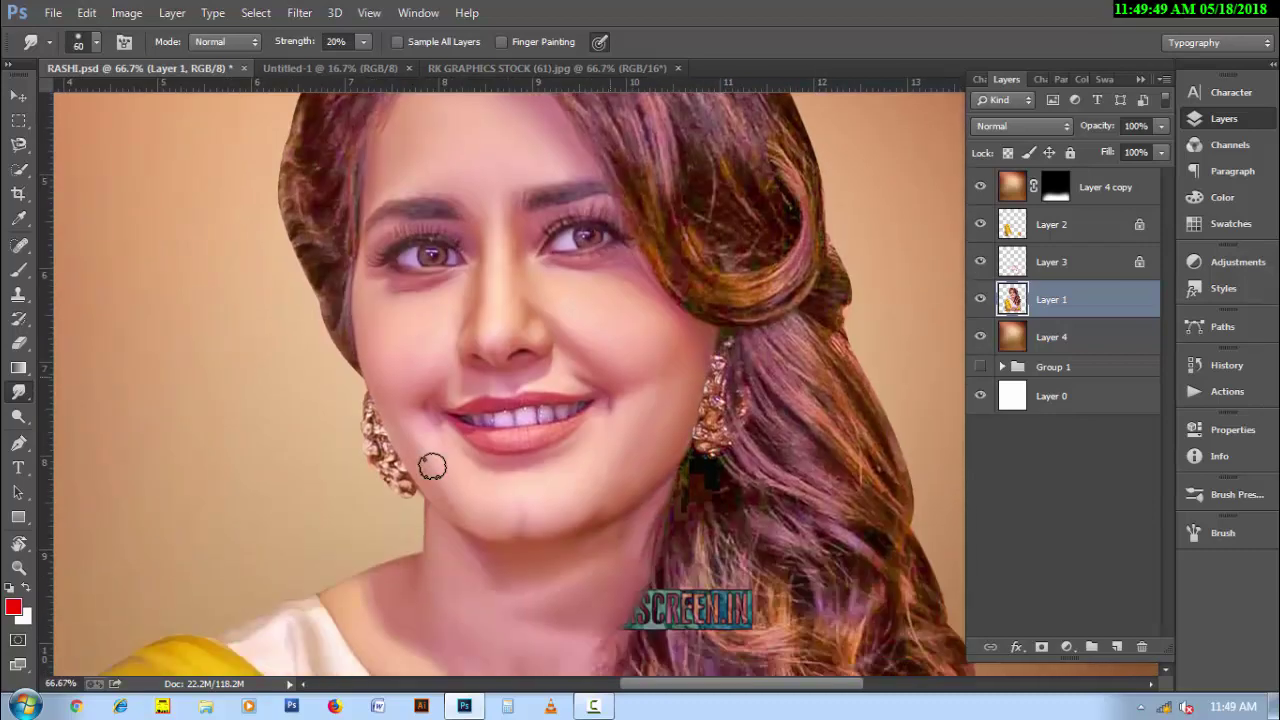
pyautogui.scroll(1, 432, 465)
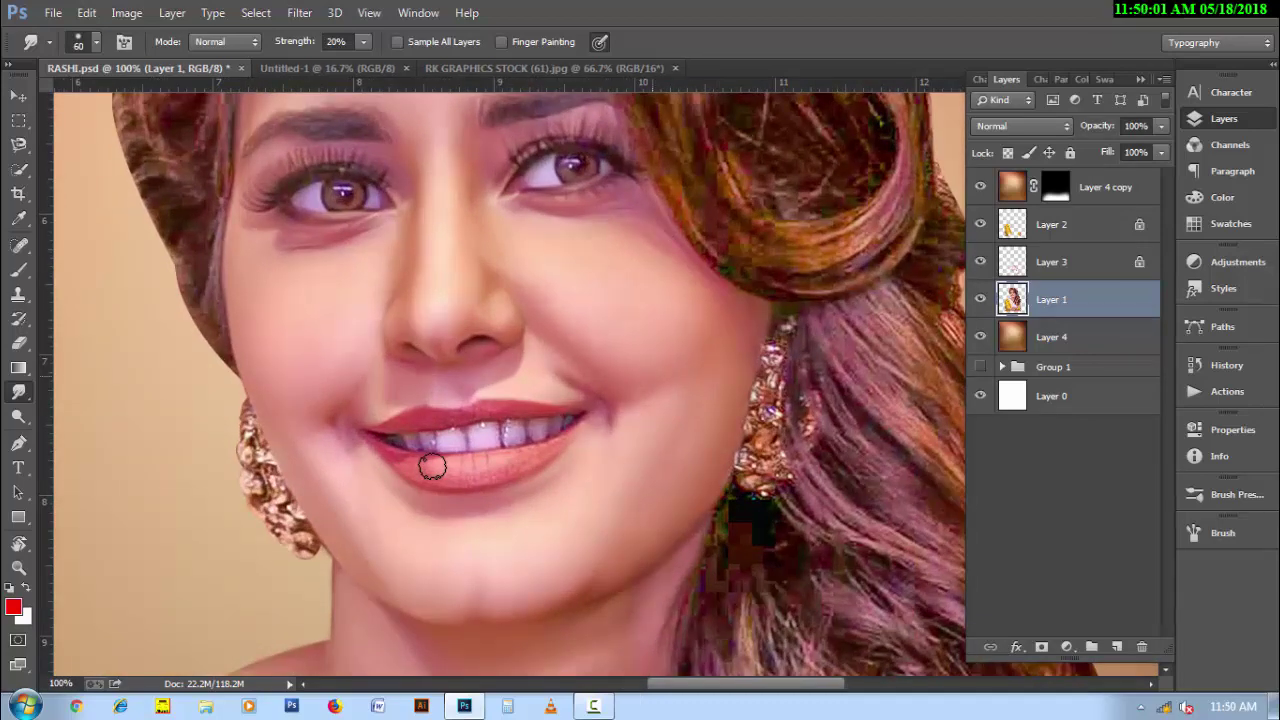
# Smudge the lower lip and teeth edge at 40% strength with a 10–15 px brush.
pyautogui.scroll(1, 432, 465)
pyautogui.press('[')
pyautogui.press('4')
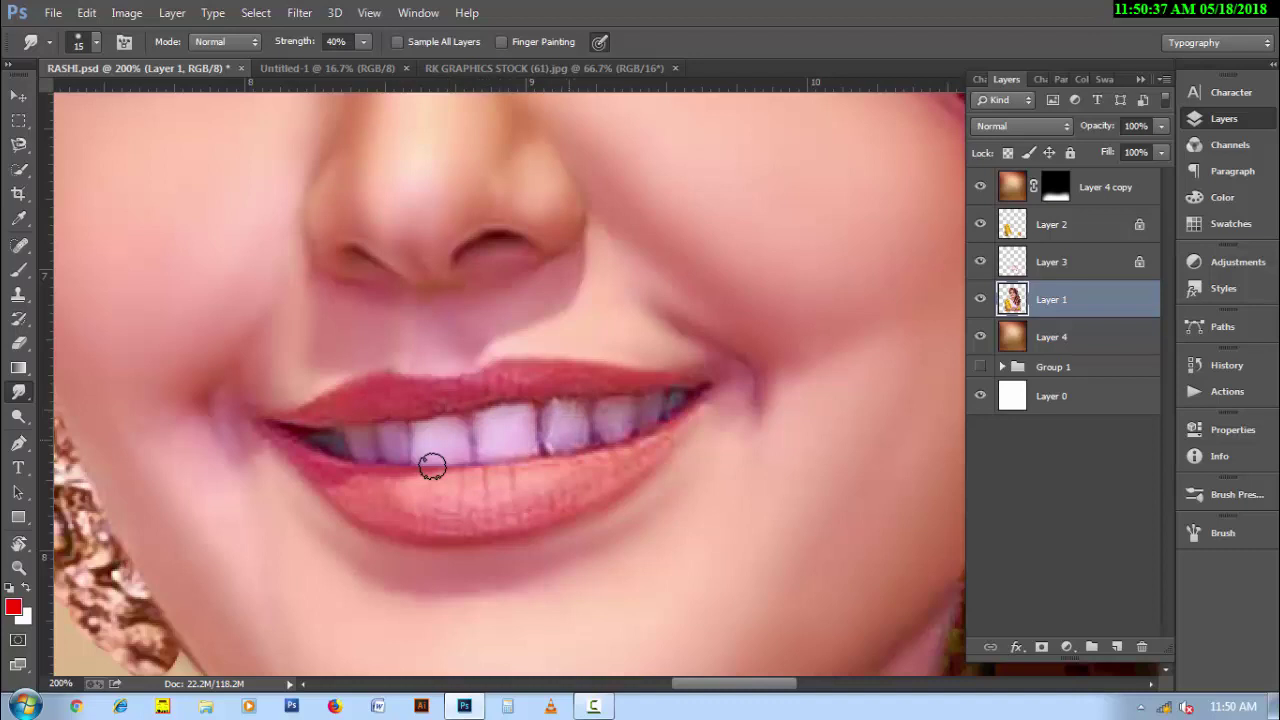
pyautogui.press('[')
pyautogui.press('[')
pyautogui.press(']')
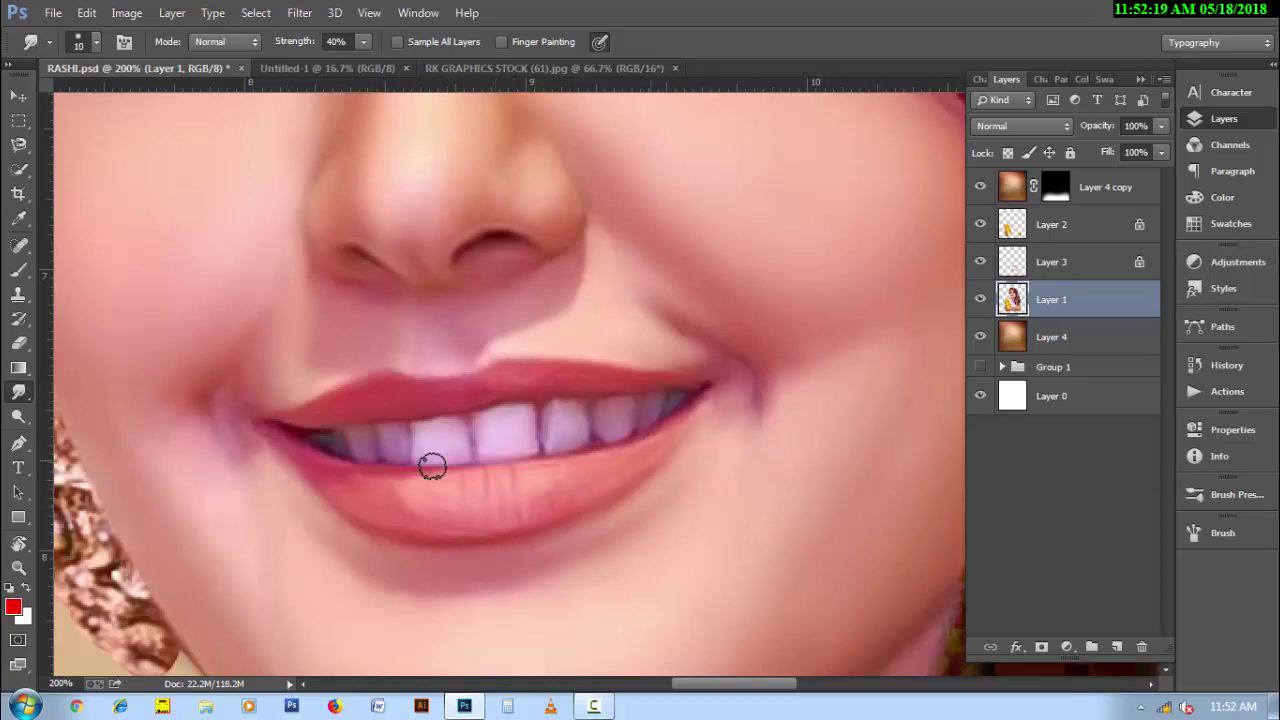
pyautogui.hotkey('ctrl', '-')
pyautogui.hotkey('ctrl', '-')
pyautogui.hotkey('ctrl', '-')
pyautogui.hotkey('ctrl', '-')
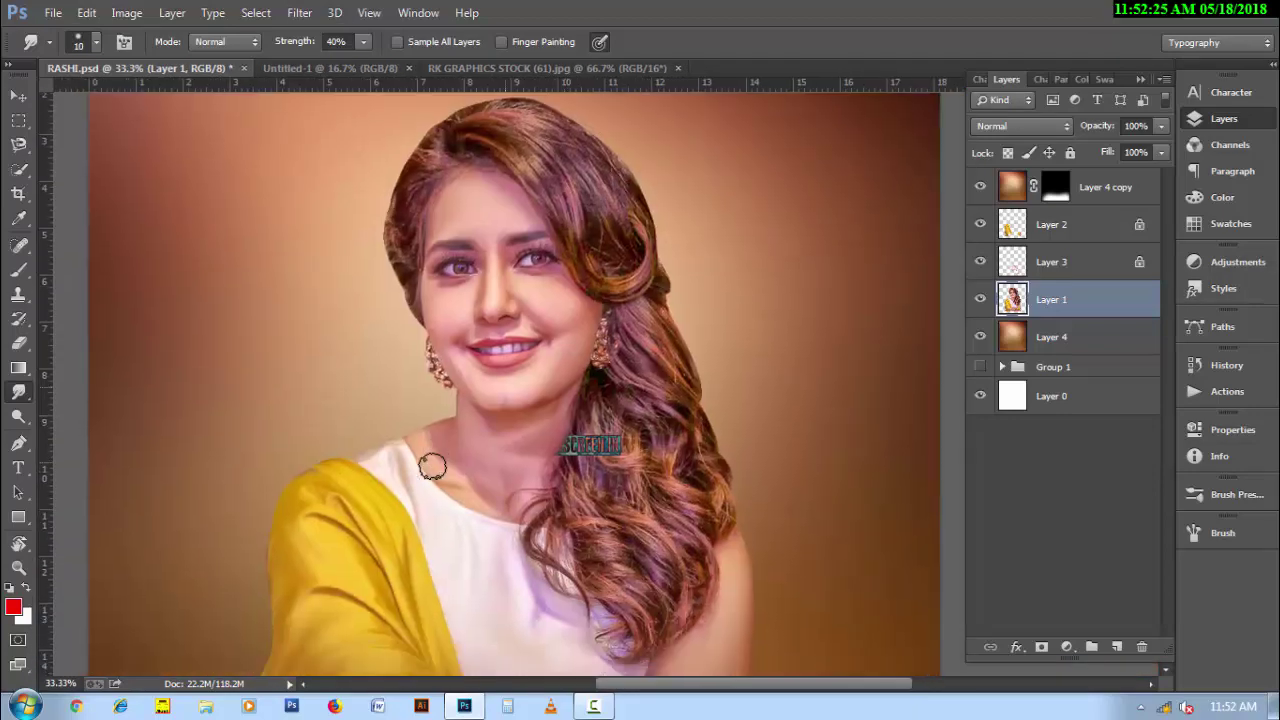
# Zoom in on the face and enlarge the smudge brush before painting hair strands.
pyautogui.hotkey('ctrl', '+')
pyautogui.hotkey('ctrl', '+')
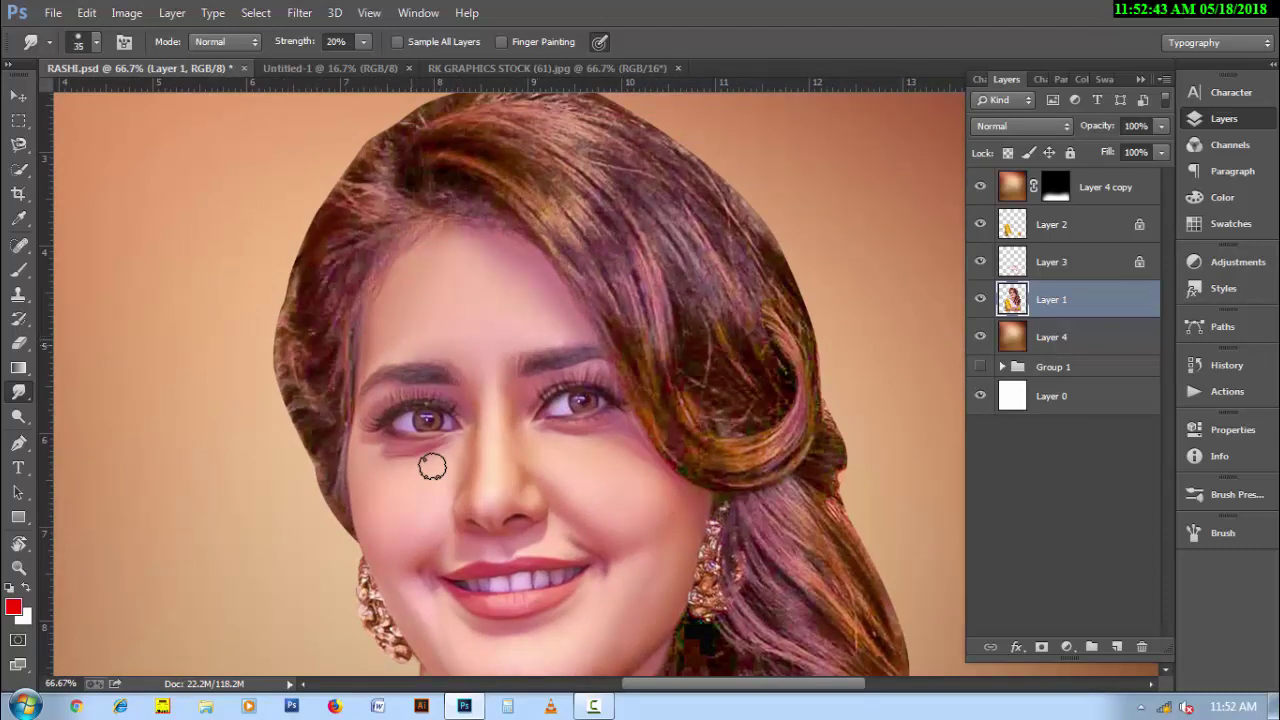
pyautogui.scroll(-3, 432, 466)
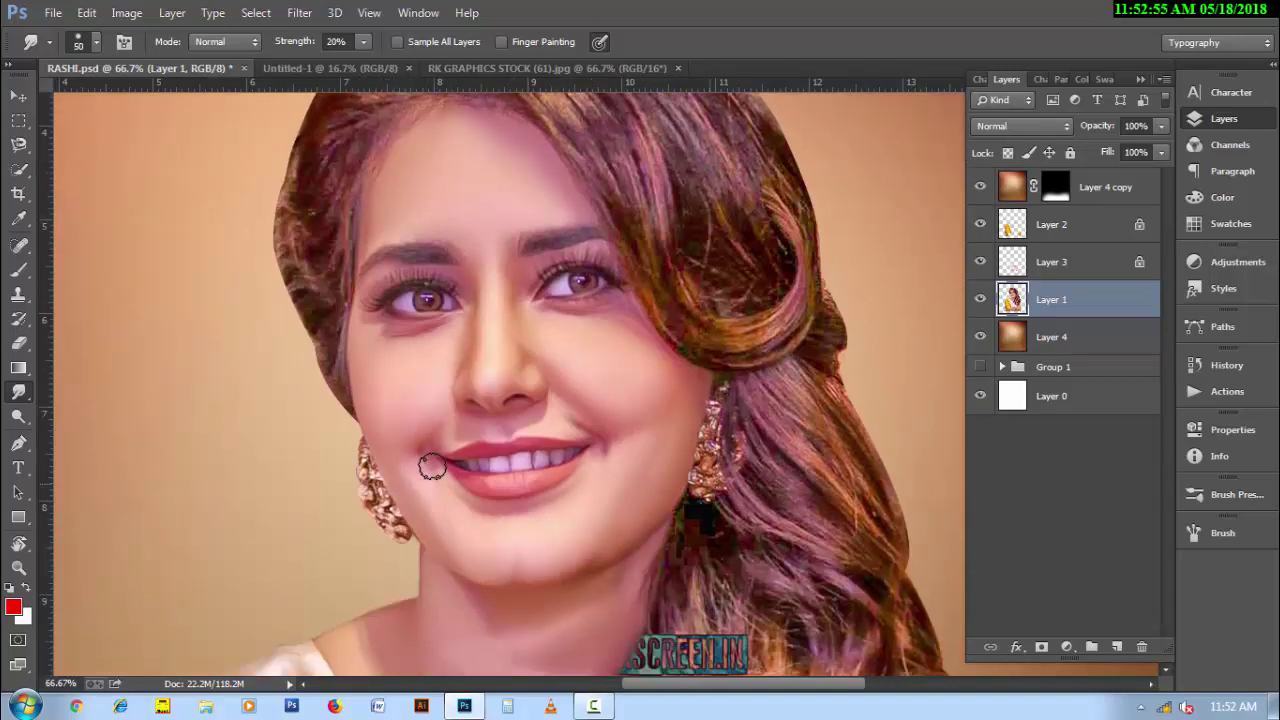
pyautogui.scroll(-2, 432, 466)
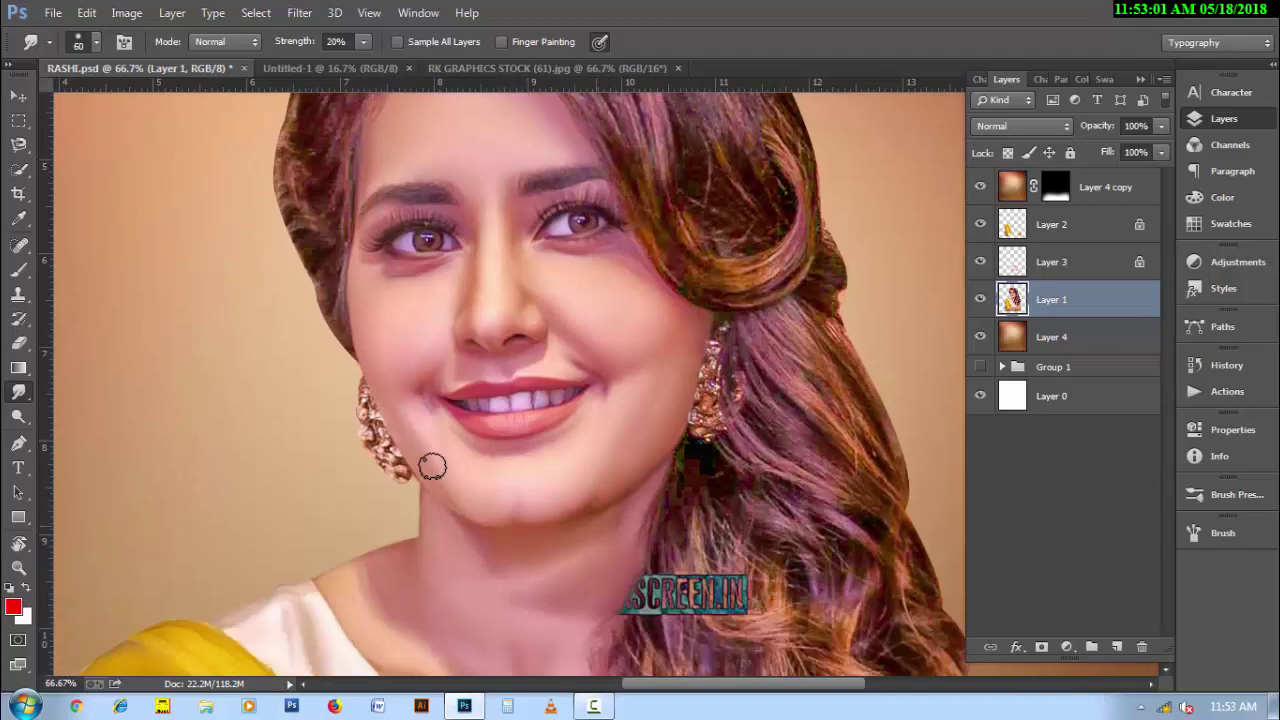
pyautogui.press(']')
pyautogui.press(']')
pyautogui.scroll(-3, 432, 466)
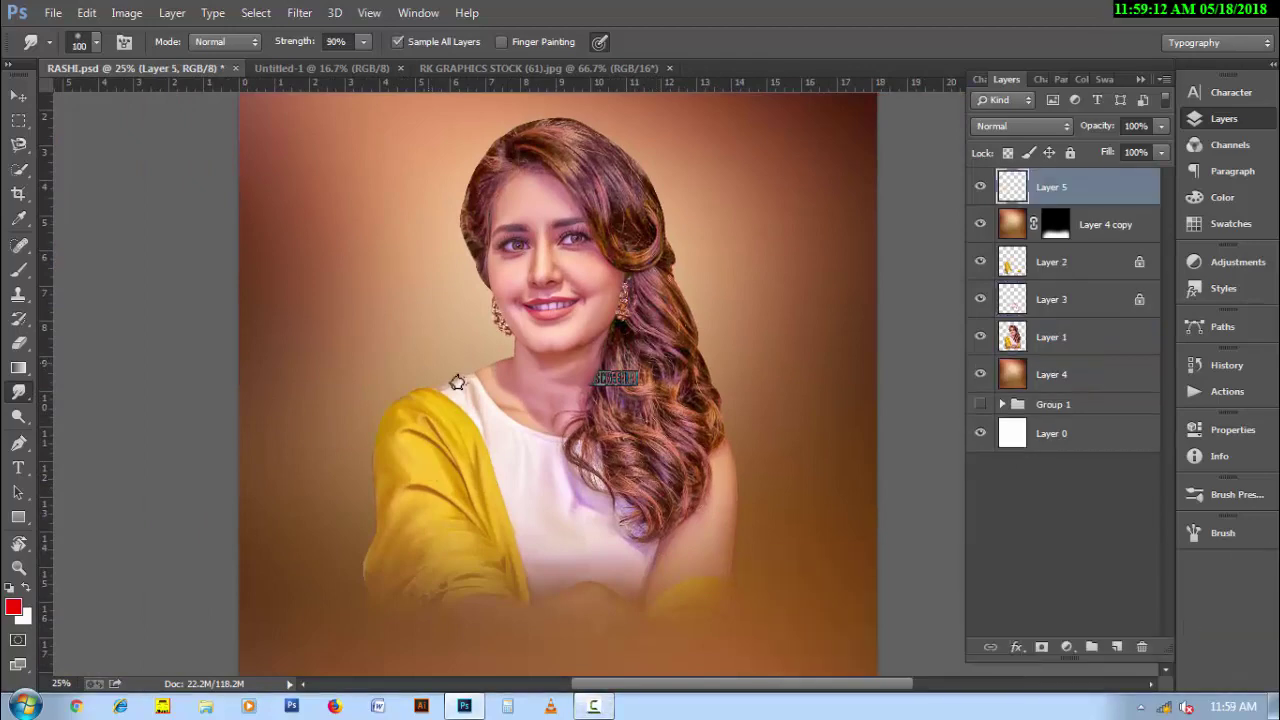
# Pick a scattered bristle brush preset for the Smudge tool and enlarge it slightly.
pyautogui.rightClick(456, 383)
pyautogui.moveTo(1135, 370); pyautogui.dragTo(1133, 663)
pyautogui.click(929, 530)
pyautogui.press('Return')
pyautogui.scroll(10, 500, 292)
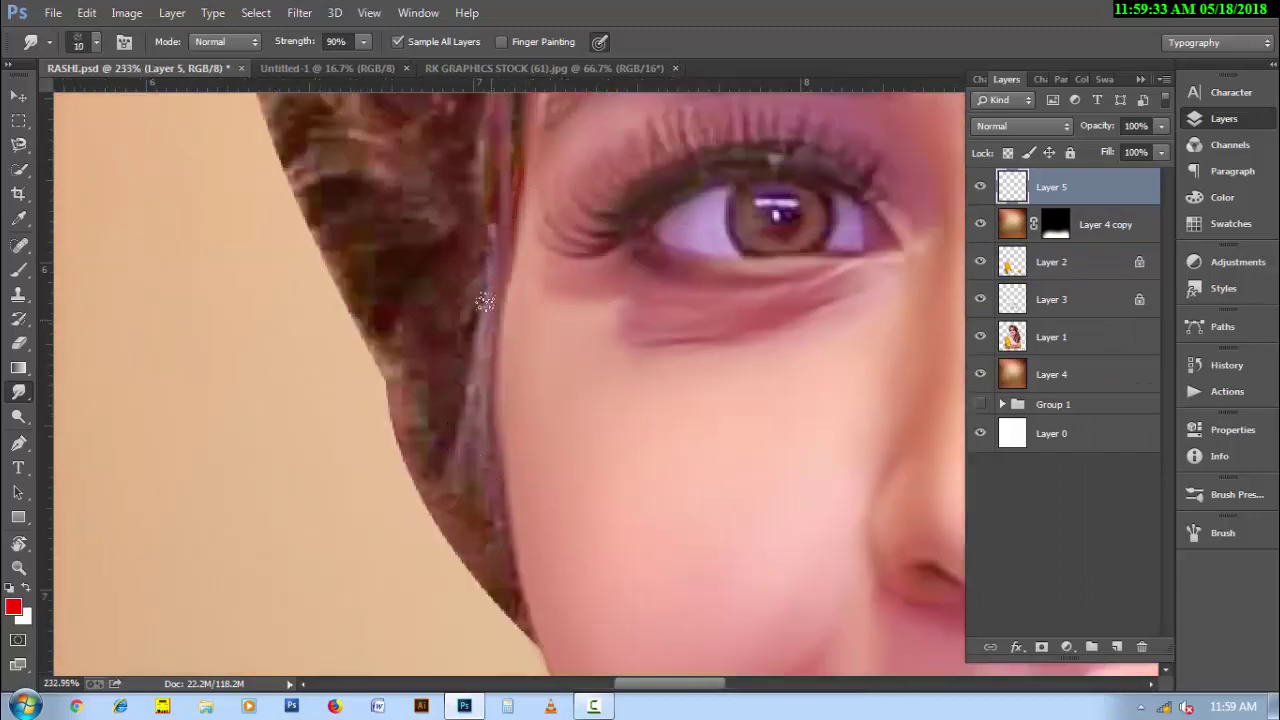
pyautogui.press(']')
# Smudge a hair strand down the face edge, tapering thin strands toward the earring.
pyautogui.moveTo(488, 218); pyautogui.dragTo(465, 625)
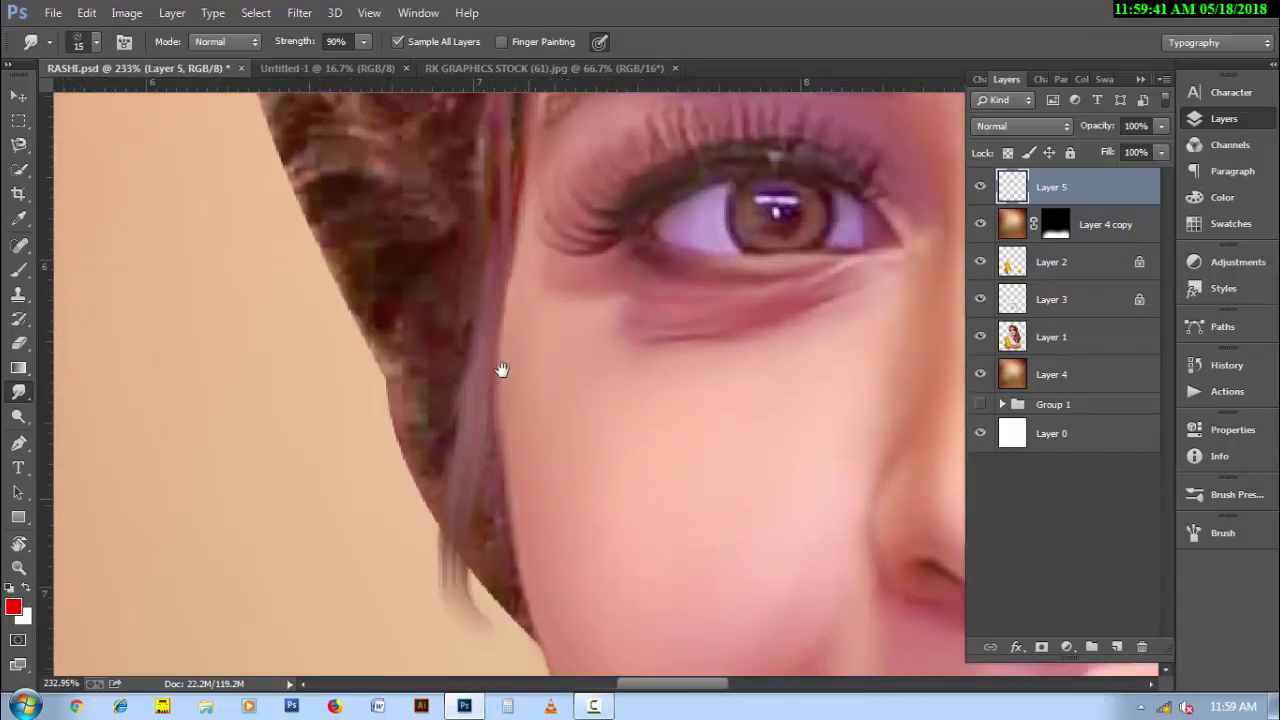
pyautogui.moveTo(502, 370); pyautogui.dragTo(482, 210)
pyautogui.press('[')
pyautogui.press('[')
pyautogui.press('[')
pyautogui.moveTo(478, 420); pyautogui.dragTo(506, 483)
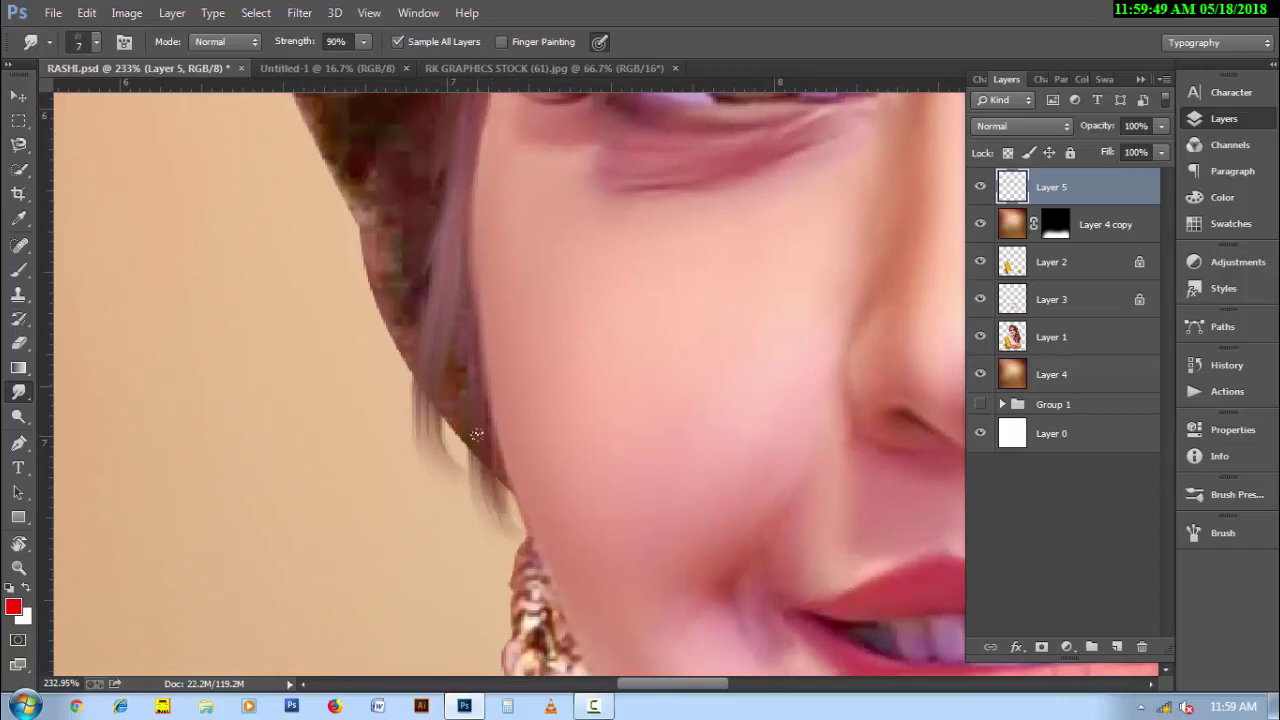
pyautogui.moveTo(464, 393); pyautogui.dragTo(489, 509)
pyautogui.moveTo(455, 425); pyautogui.dragTo(519, 525)
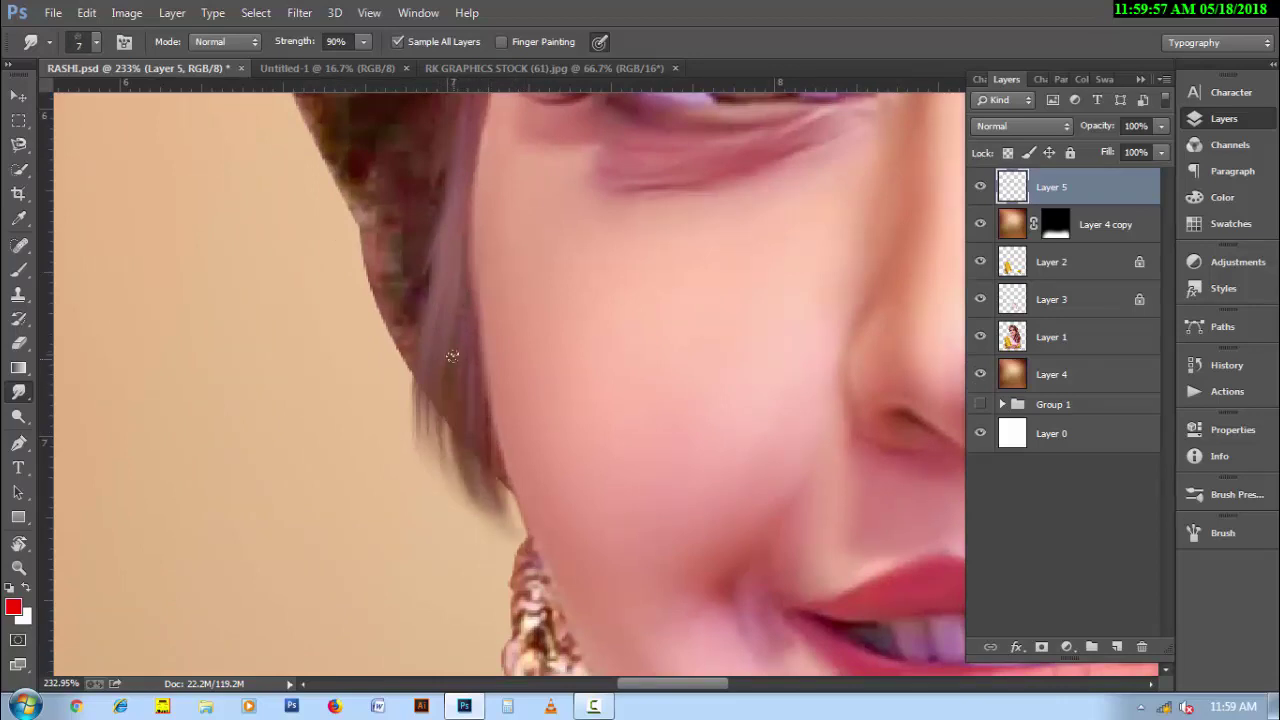
# Pull the hair edge into longer, smooth strands extending down to the earring.
pyautogui.press(']')
pyautogui.moveTo(425, 258); pyautogui.dragTo(392, 405)
pyautogui.moveTo(422, 290)
pyautogui.mouseDown()
pyautogui.moveTo(385, 432)
pyautogui.moveTo(398, 462)
pyautogui.mouseUp()
pyautogui.moveTo(434, 345); pyautogui.dragTo(410, 468)
pyautogui.moveTo(436, 382); pyautogui.dragTo(420, 486)
pyautogui.moveTo(460, 404); pyautogui.dragTo(505, 538)
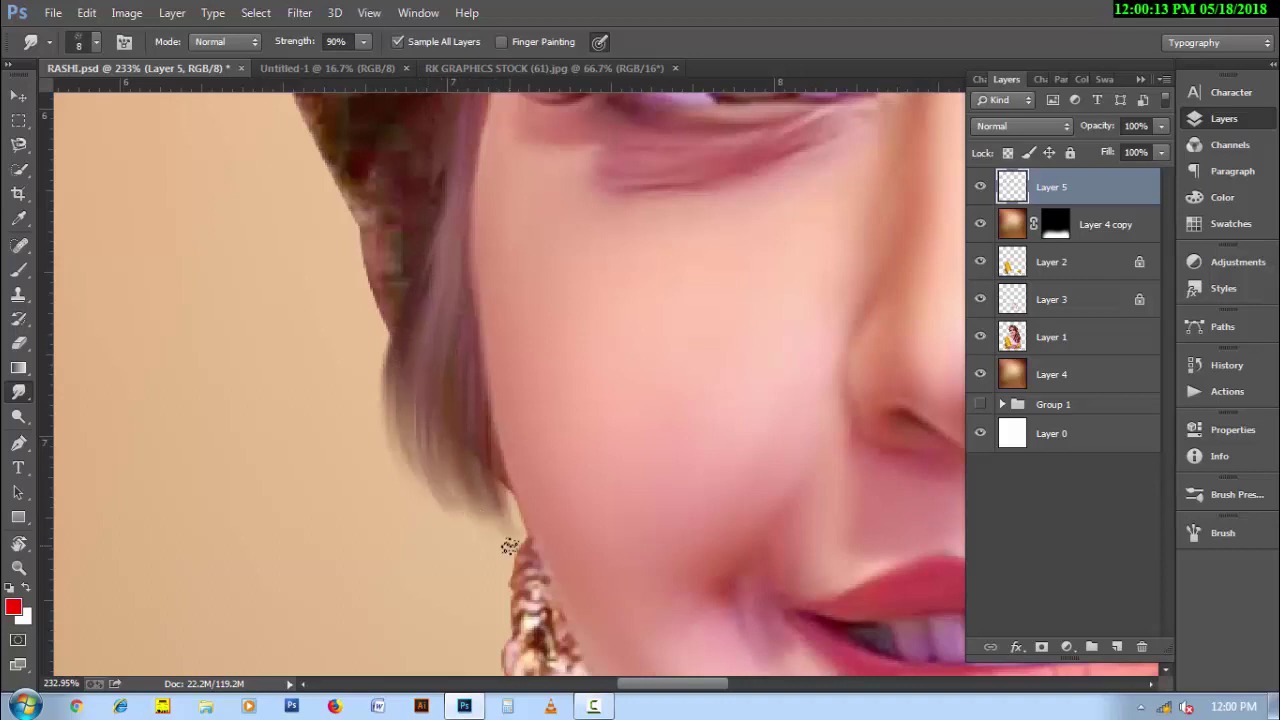
pyautogui.moveTo(448, 438); pyautogui.dragTo(536, 549)
pyautogui.moveTo(485, 505); pyautogui.dragTo(518, 545)
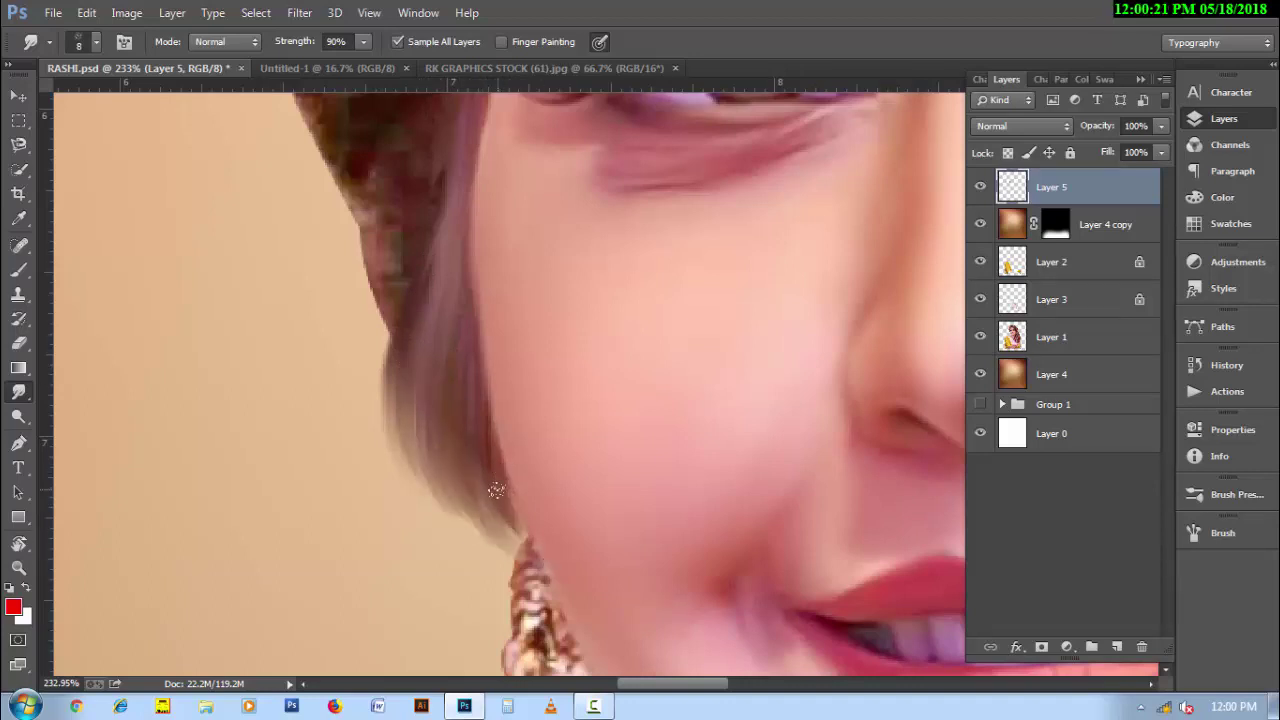
pyautogui.moveTo(403, 431); pyautogui.dragTo(489, 531)
# Lengthen and darken the hair strands beside the cheek, then view the face at 100%.
pyautogui.press(']')
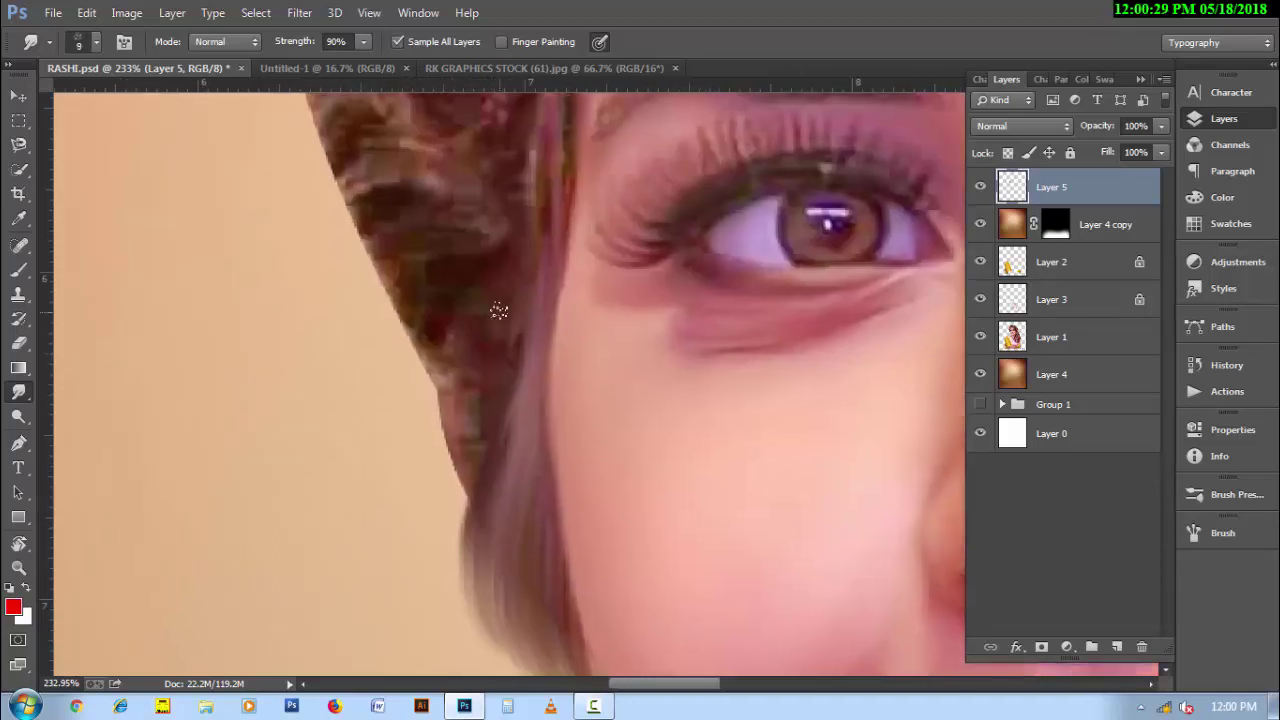
pyautogui.moveTo(500, 309); pyautogui.dragTo(423, 474)
pyautogui.moveTo(450, 380)
pyautogui.mouseDown()
pyautogui.moveTo(431, 538)
pyautogui.moveTo(440, 500)
pyautogui.mouseUp()
pyautogui.moveTo(503, 346); pyautogui.dragTo(457, 543)
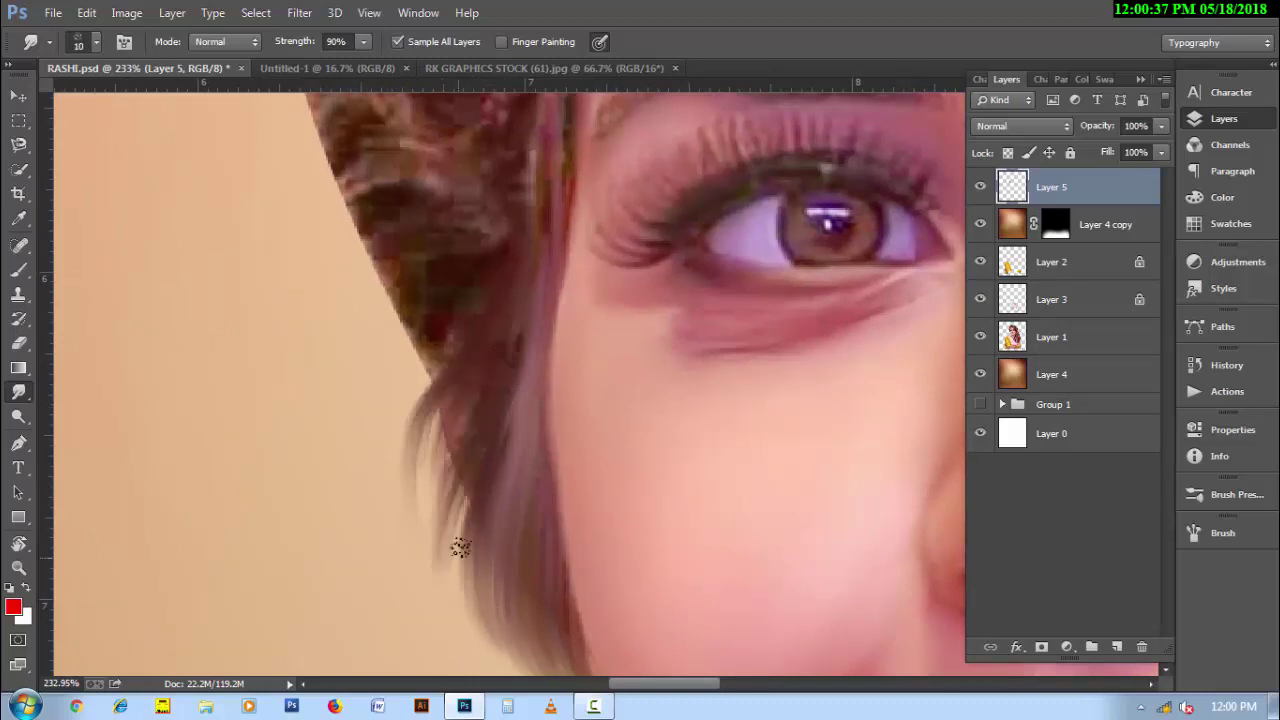
pyautogui.moveTo(470, 396); pyautogui.dragTo(440, 556)
pyautogui.moveTo(470, 470); pyautogui.dragTo(440, 598)
pyautogui.moveTo(474, 374)
pyautogui.mouseDown()
pyautogui.moveTo(474, 486)
pyautogui.moveTo(500, 633)
pyautogui.mouseUp()
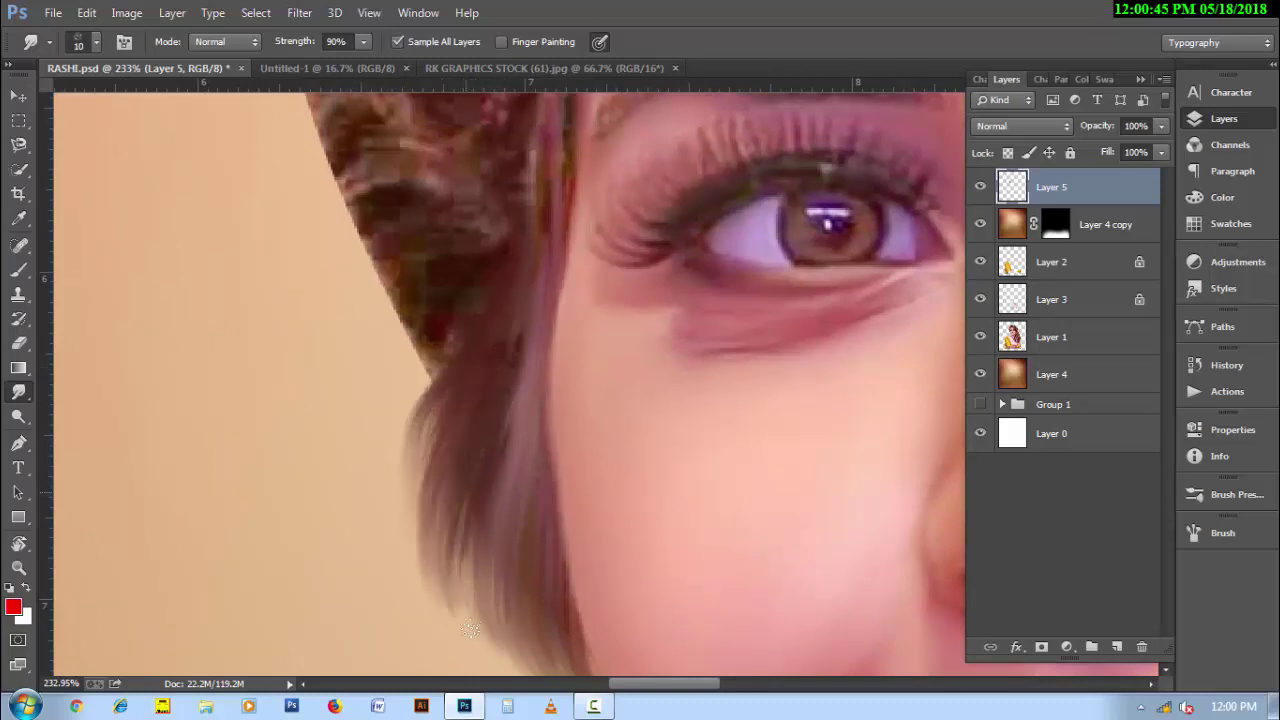
pyautogui.moveTo(455, 387); pyautogui.dragTo(475, 624)
pyautogui.hotkey('ctrl', '1')
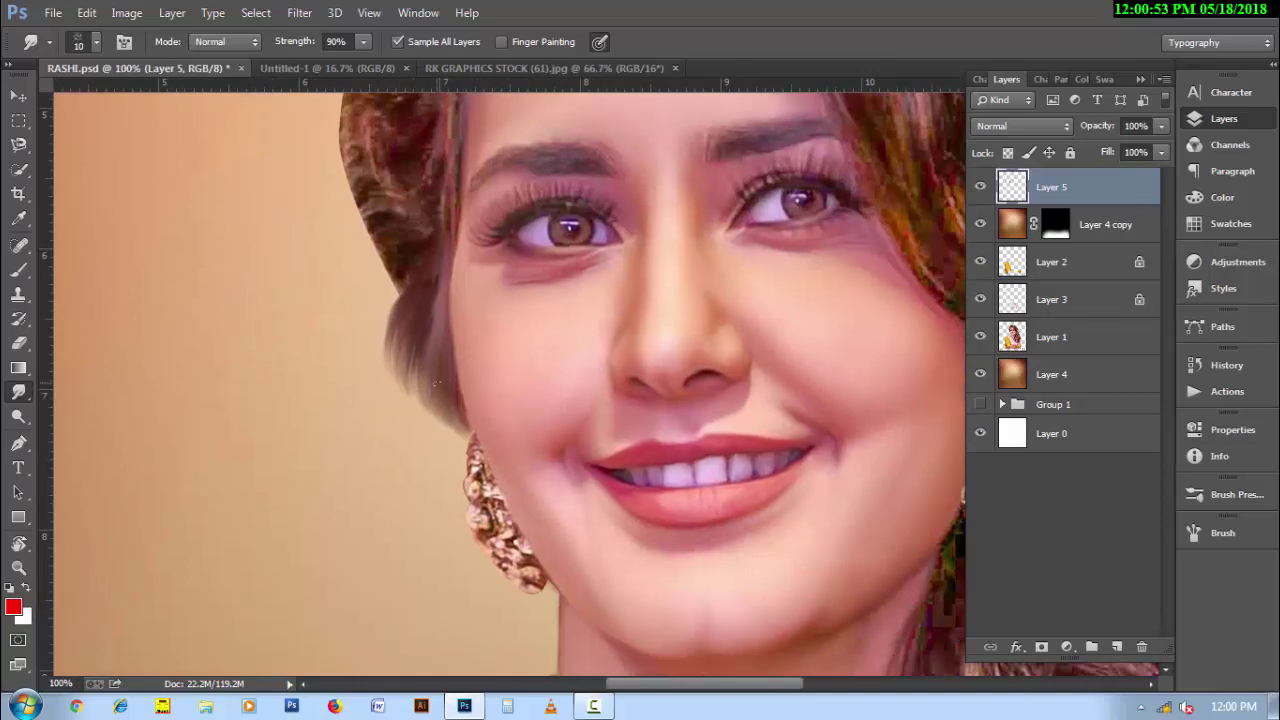
# Rotate the canvas view about 90° and zoom in on the hair edge.
pyautogui.moveTo(520, 373); pyautogui.dragTo(541, 521)
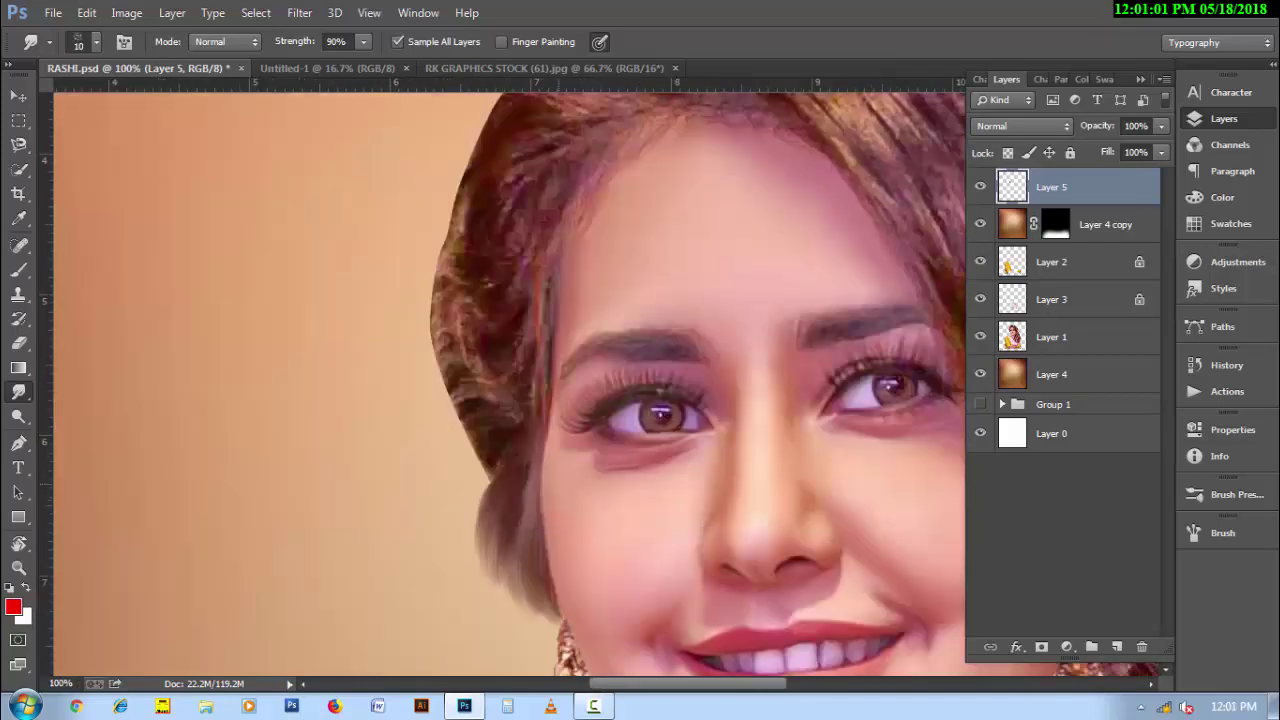
pyautogui.press('r')
pyautogui.moveTo(329, 457); pyautogui.dragTo(651, 534)
pyautogui.hotkey('ctrl', '+')
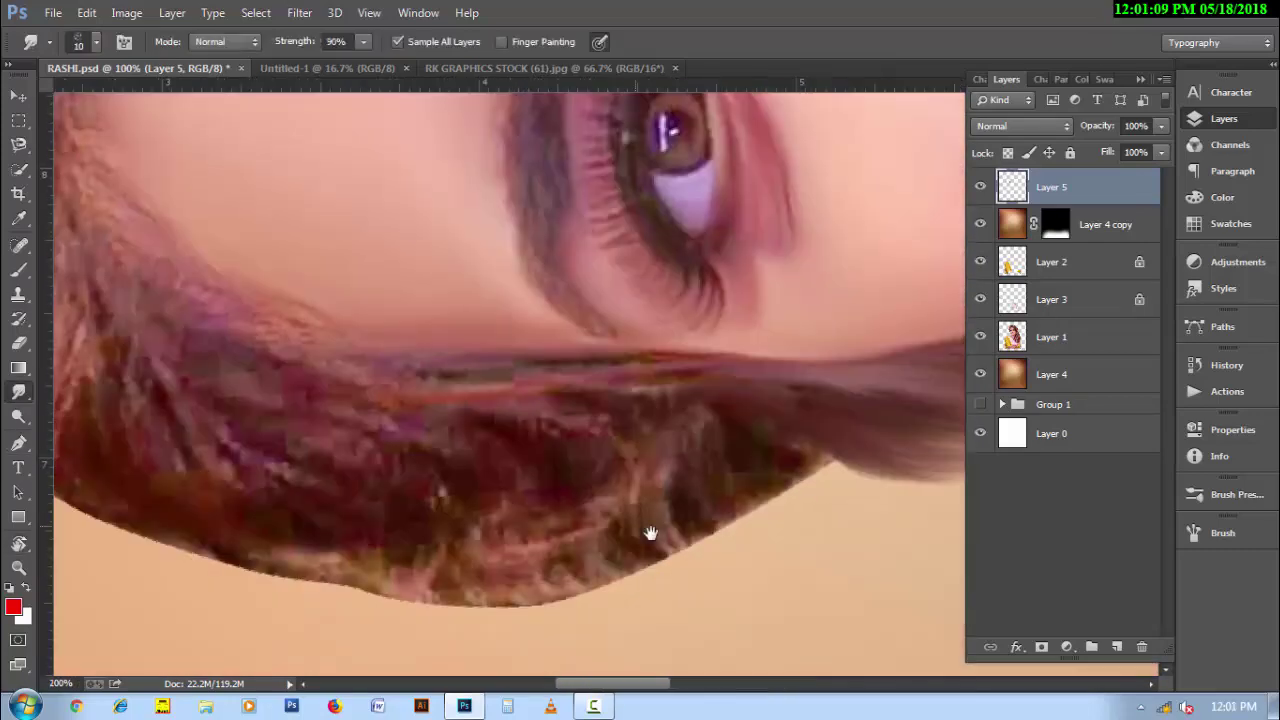
# Pull longer outer strands and curved strands through the hair, softening the dark edge line.
pyautogui.moveTo(712, 406)
pyautogui.mouseDown()
pyautogui.moveTo(751, 451)
pyautogui.moveTo(770, 530)
pyautogui.mouseUp()
pyautogui.moveTo(790, 455)
pyautogui.mouseDown()
pyautogui.moveTo(805, 520)
pyautogui.moveTo(752, 511)
pyautogui.moveTo(725, 548)
pyautogui.mouseUp()
pyautogui.moveTo(790, 478); pyautogui.dragTo(780, 545)
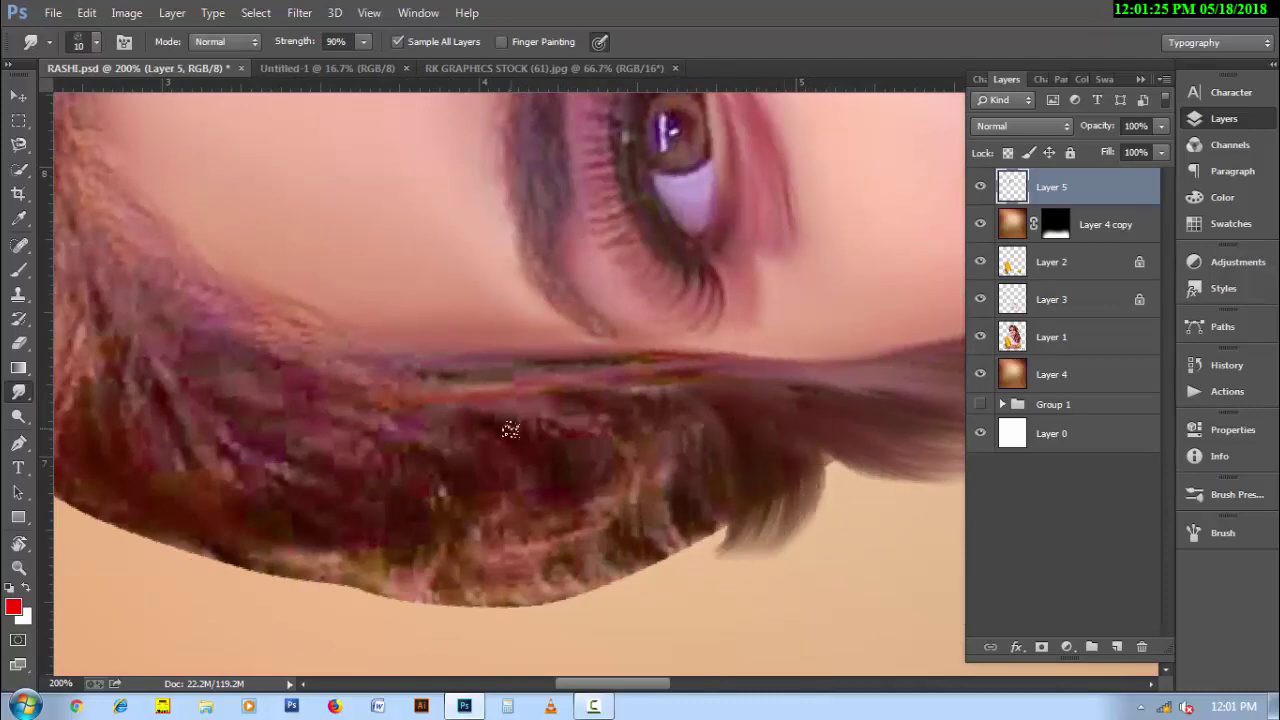
pyautogui.moveTo(510, 430); pyautogui.dragTo(540, 565)
pyautogui.moveTo(505, 400)
pyautogui.mouseDown()
pyautogui.moveTo(570, 545)
pyautogui.moveTo(600, 520)
pyautogui.mouseUp()
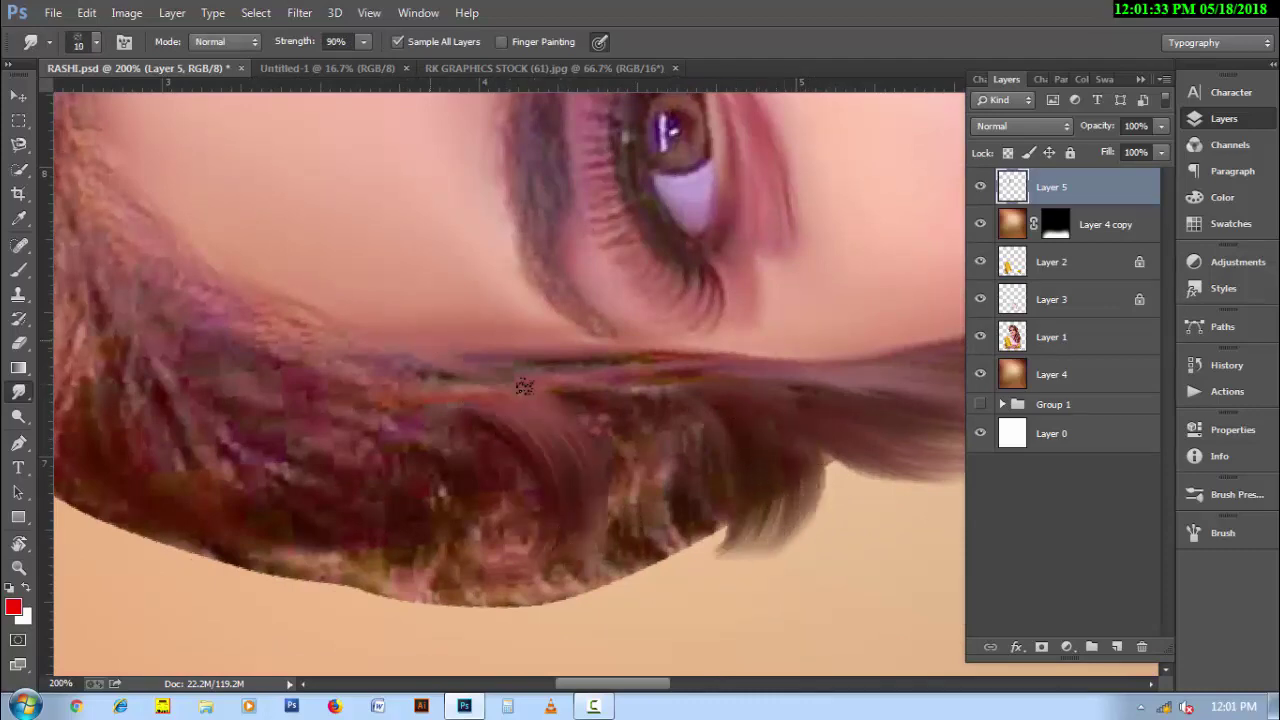
pyautogui.moveTo(523, 386)
pyautogui.mouseDown()
pyautogui.moveTo(508, 351)
pyautogui.moveTo(664, 458)
pyautogui.mouseUp()
pyautogui.moveTo(595, 349); pyautogui.dragTo(755, 403)
# Smudge another part of the hair edge into soft wavy strands.
pyautogui.moveTo(902, 402)
pyautogui.mouseDown()
pyautogui.moveTo(837, 420)
pyautogui.moveTo(734, 480)
pyautogui.mouseUp()
pyautogui.moveTo(717, 401); pyautogui.dragTo(740, 555)
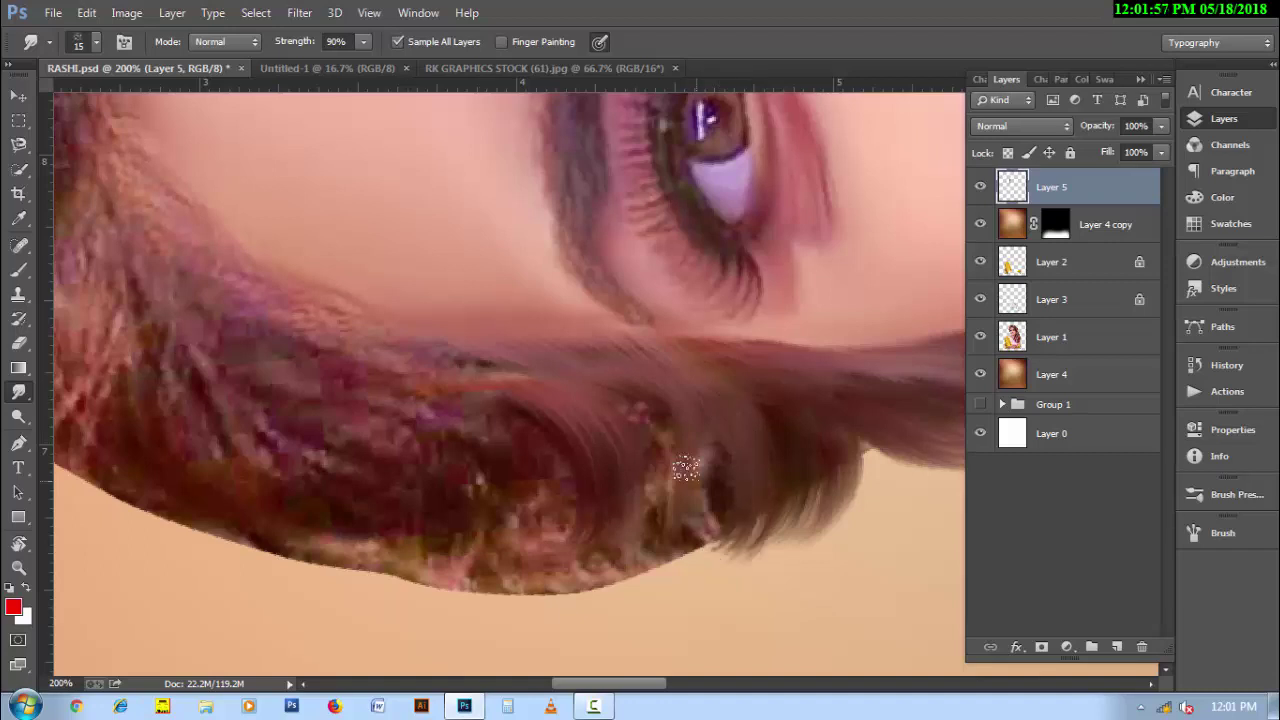
pyautogui.moveTo(690, 435); pyautogui.dragTo(651, 566)
pyautogui.moveTo(620, 440)
pyautogui.mouseDown()
pyautogui.moveTo(580, 595)
pyautogui.moveTo(634, 374)
pyautogui.moveTo(657, 554)
pyautogui.moveTo(491, 563)
pyautogui.mouseUp()
# Sweep light strands diagonally through the hair.
pyautogui.hscroll(-1, 491, 563)
pyautogui.scroll(1, 338, 395)
pyautogui.hscroll(-1, 338, 395)
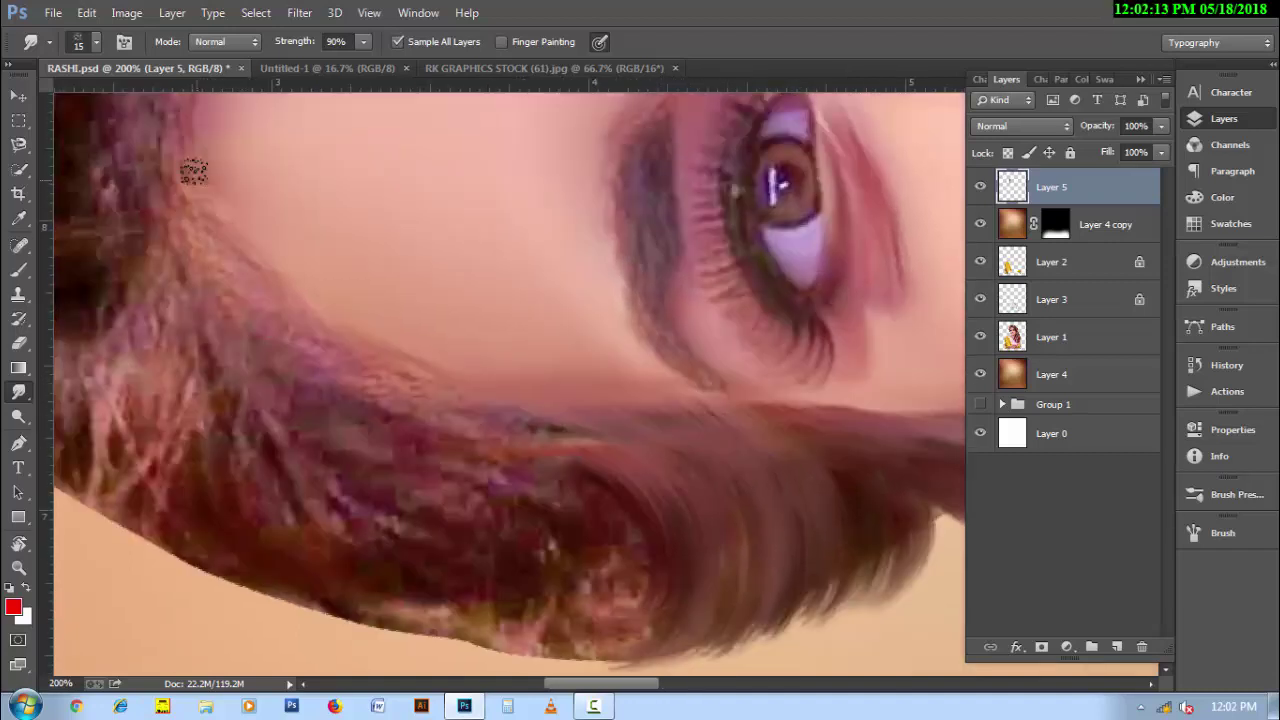
pyautogui.scroll(-1, 434, 534)
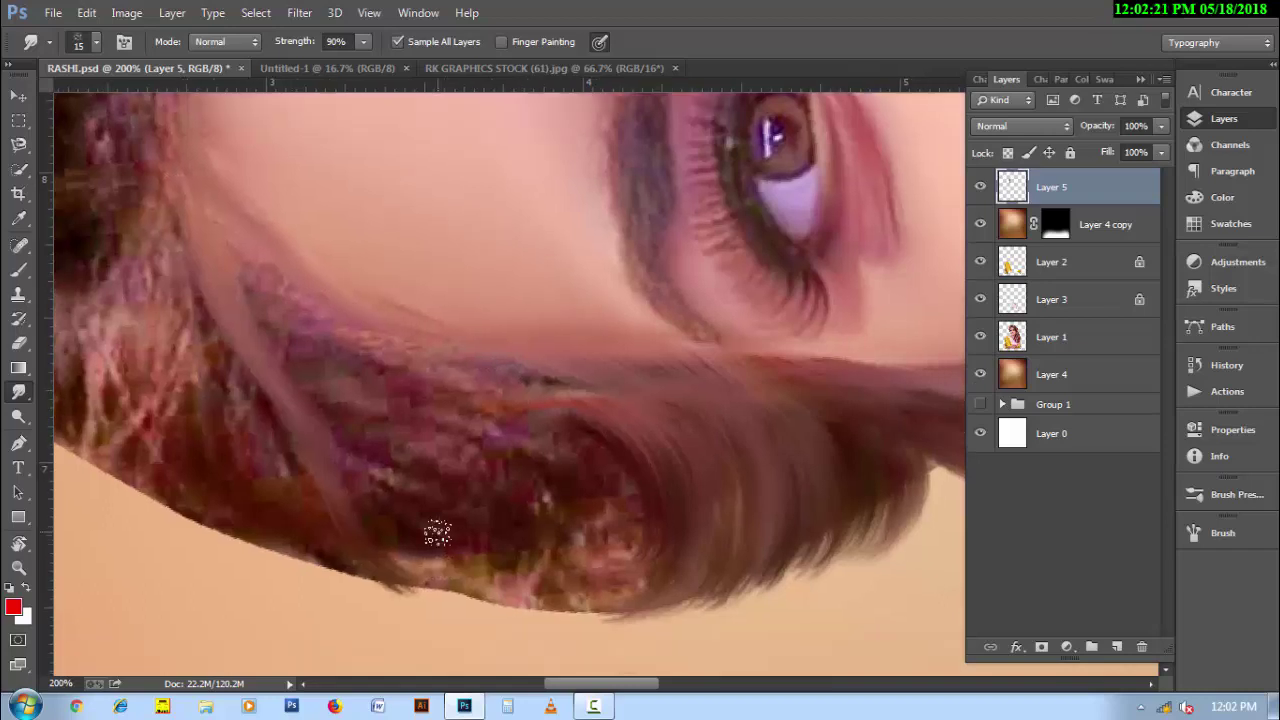
pyautogui.moveTo(250, 240)
pyautogui.mouseDown()
pyautogui.moveTo(286, 286)
pyautogui.moveTo(553, 507)
pyautogui.mouseUp()
pyautogui.moveTo(360, 345); pyautogui.dragTo(530, 515)
pyautogui.moveTo(420, 348); pyautogui.dragTo(545, 520)
pyautogui.moveTo(449, 366)
pyautogui.mouseDown()
pyautogui.moveTo(610, 560)
pyautogui.moveTo(523, 371)
pyautogui.moveTo(571, 534)
pyautogui.mouseUp()
# Smooth the lower hair edge into strands and pull it further outward.
pyautogui.moveTo(494, 486); pyautogui.dragTo(685, 594)
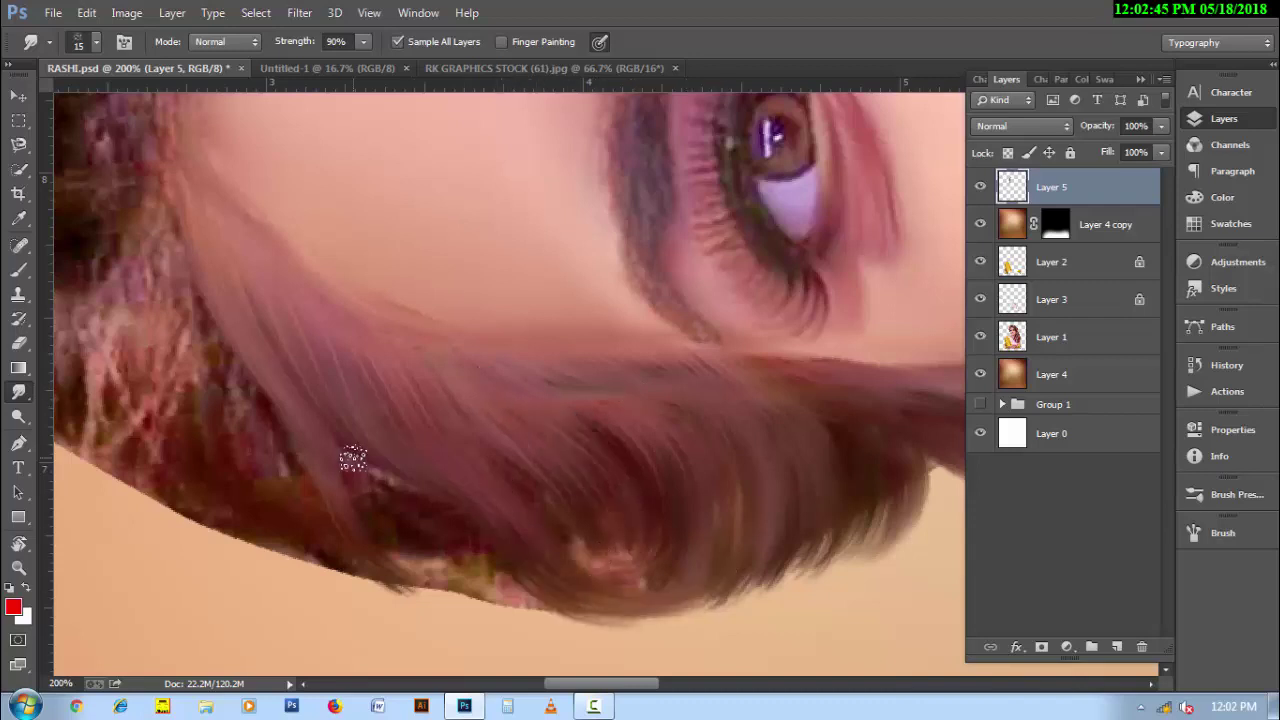
pyautogui.moveTo(547, 503); pyautogui.dragTo(603, 571)
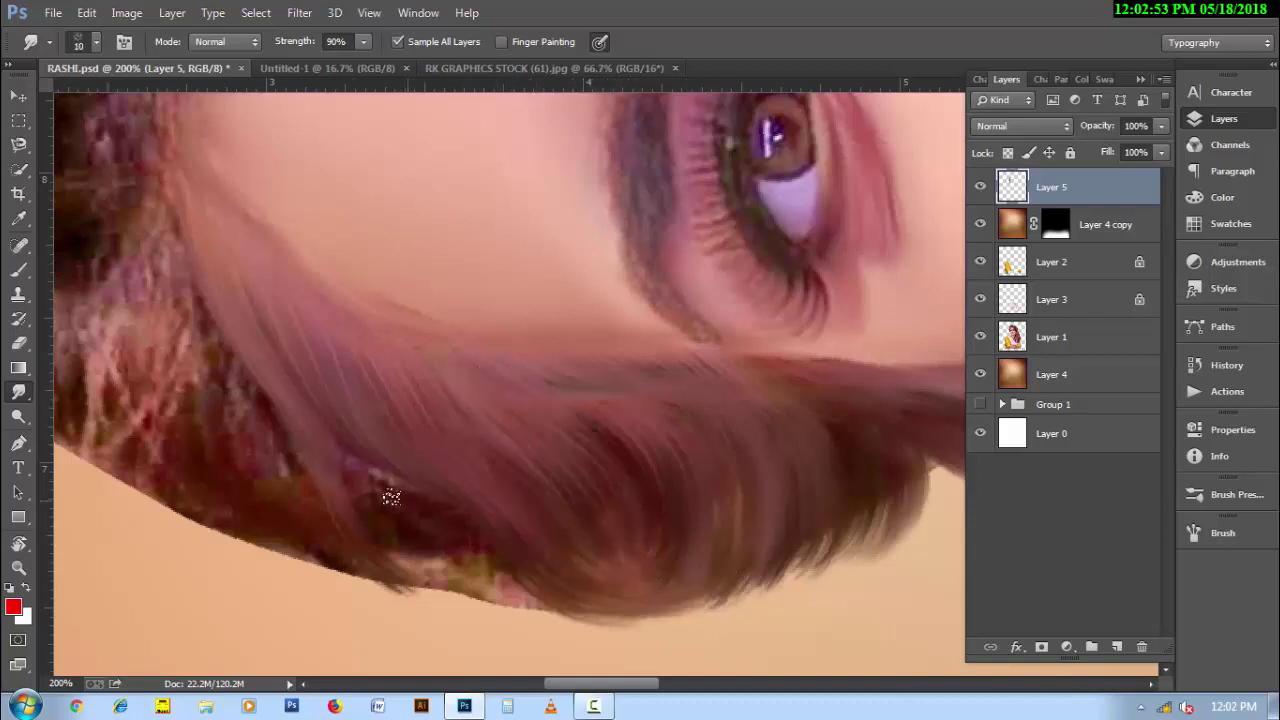
pyautogui.moveTo(390, 497)
pyautogui.mouseDown()
pyautogui.moveTo(423, 540)
pyautogui.moveTo(571, 609)
pyautogui.mouseUp()
pyautogui.moveTo(443, 503); pyautogui.dragTo(435, 578)
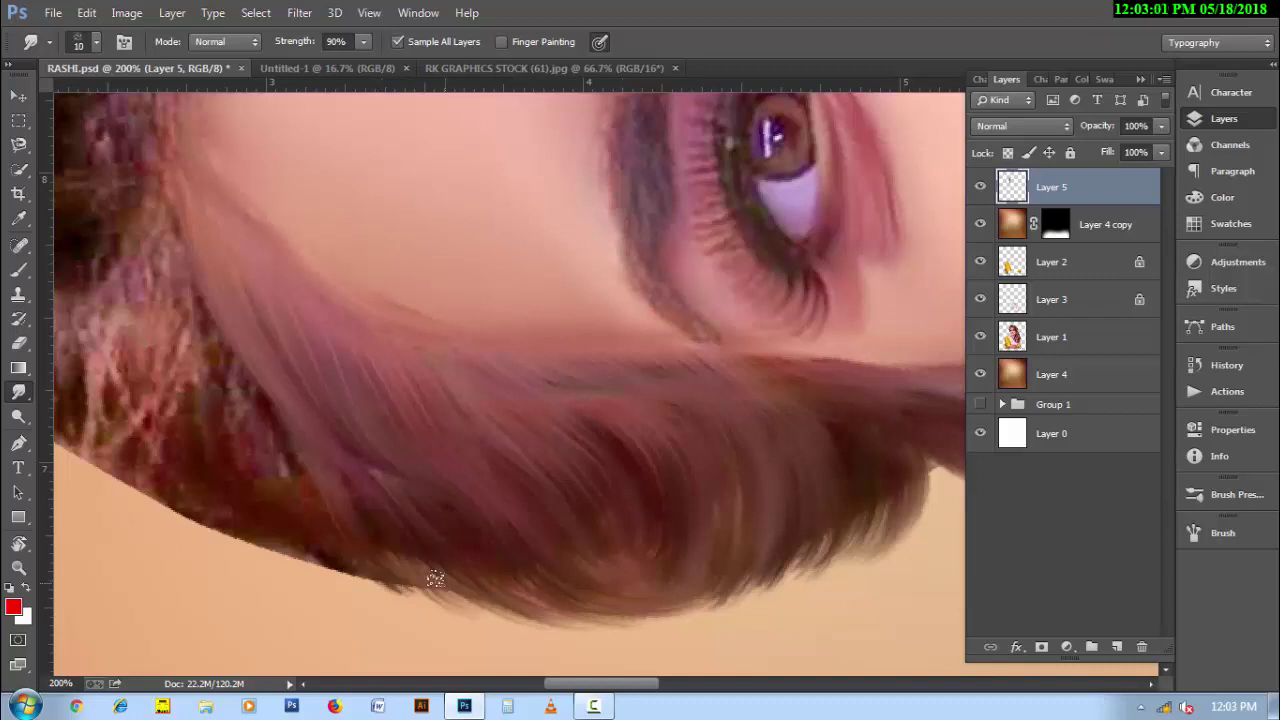
pyautogui.moveTo(366, 517)
pyautogui.mouseDown()
pyautogui.moveTo(463, 609)
pyautogui.moveTo(539, 625)
pyautogui.mouseUp()
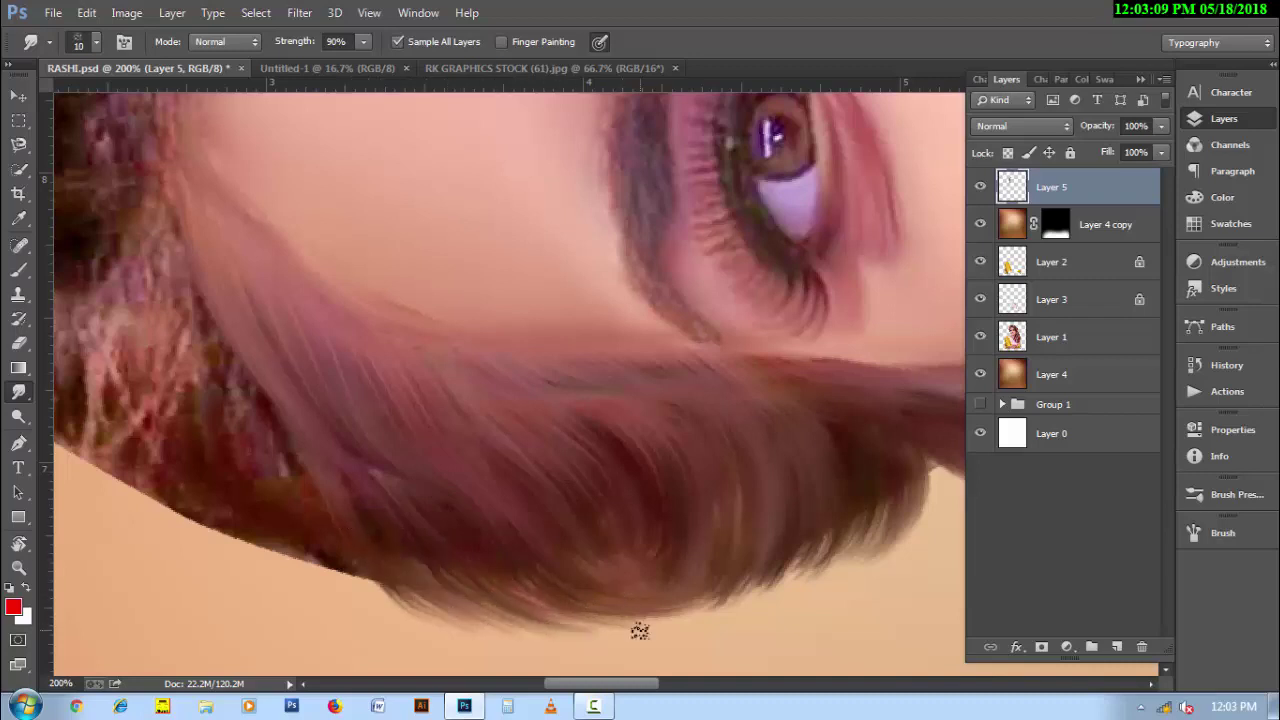
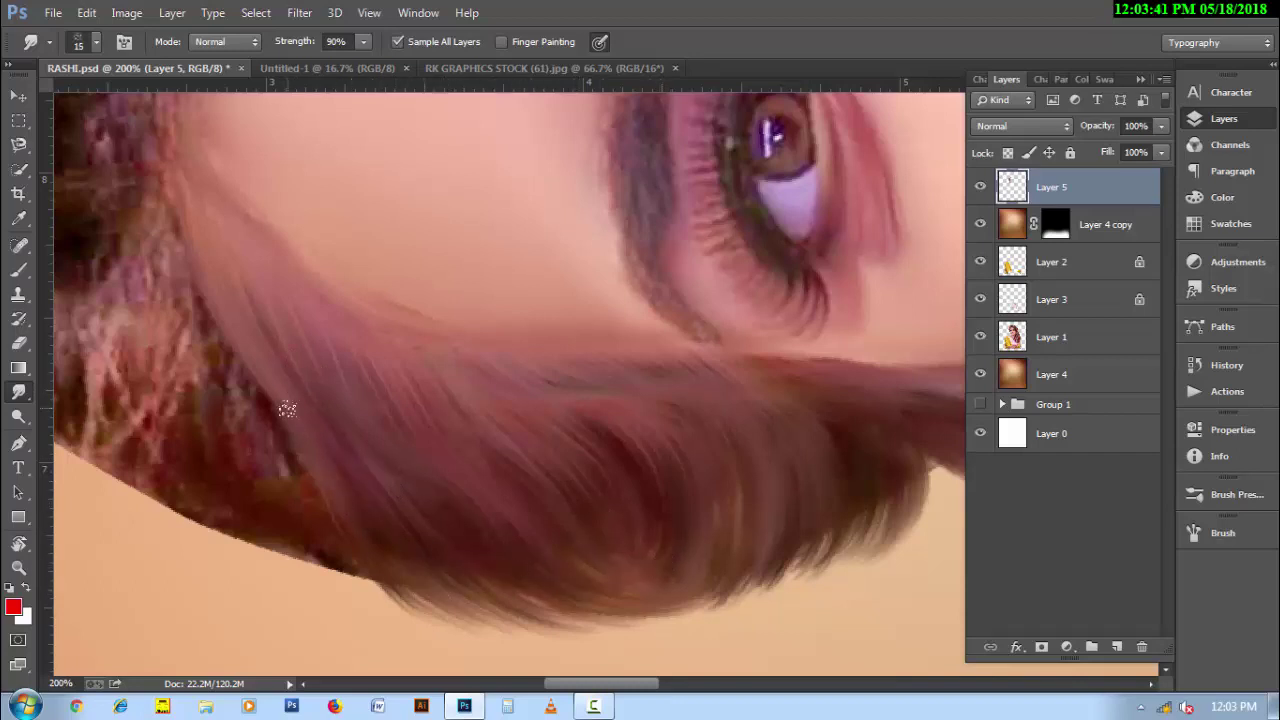
# Smudge the lower hair edge into strands flowing down and to the right.
pyautogui.moveTo(250, 541); pyautogui.dragTo(274, 573)
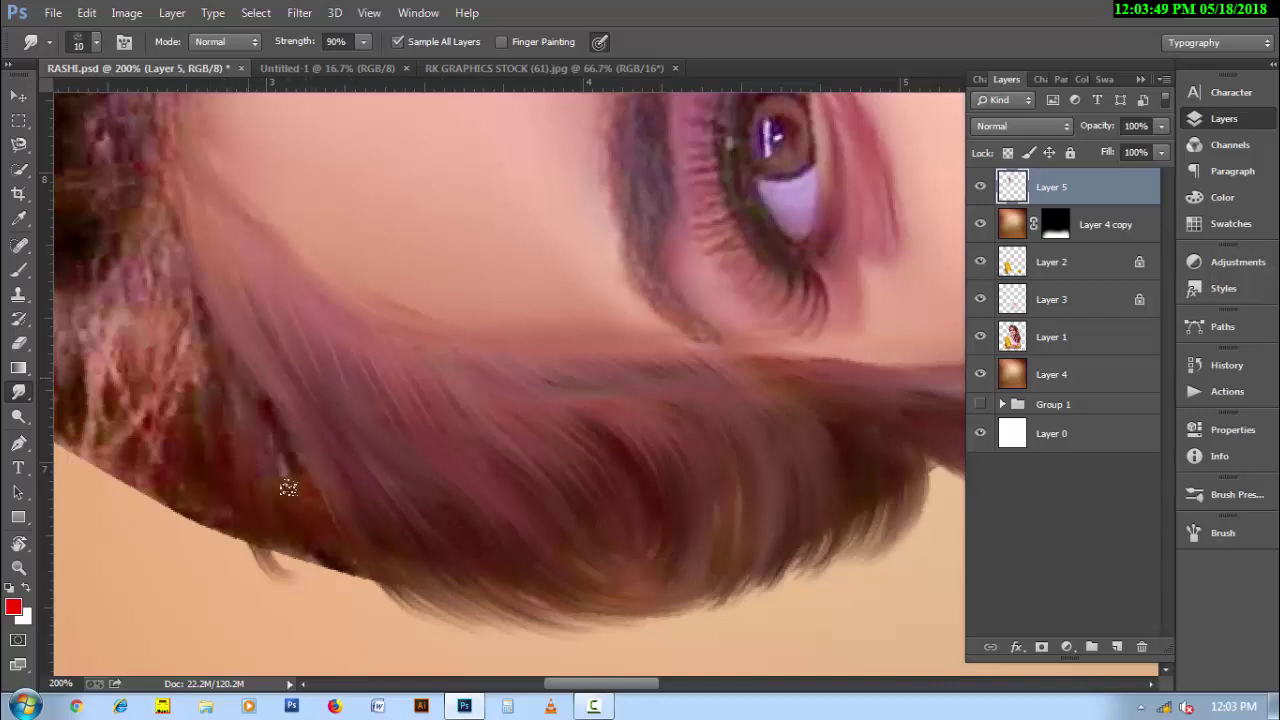
pyautogui.moveTo(288, 487)
pyautogui.mouseDown()
pyautogui.moveTo(340, 595)
pyautogui.moveTo(429, 609)
pyautogui.mouseUp()
pyautogui.moveTo(268, 525); pyautogui.dragTo(305, 600)
pyautogui.moveTo(286, 497); pyautogui.dragTo(420, 617)
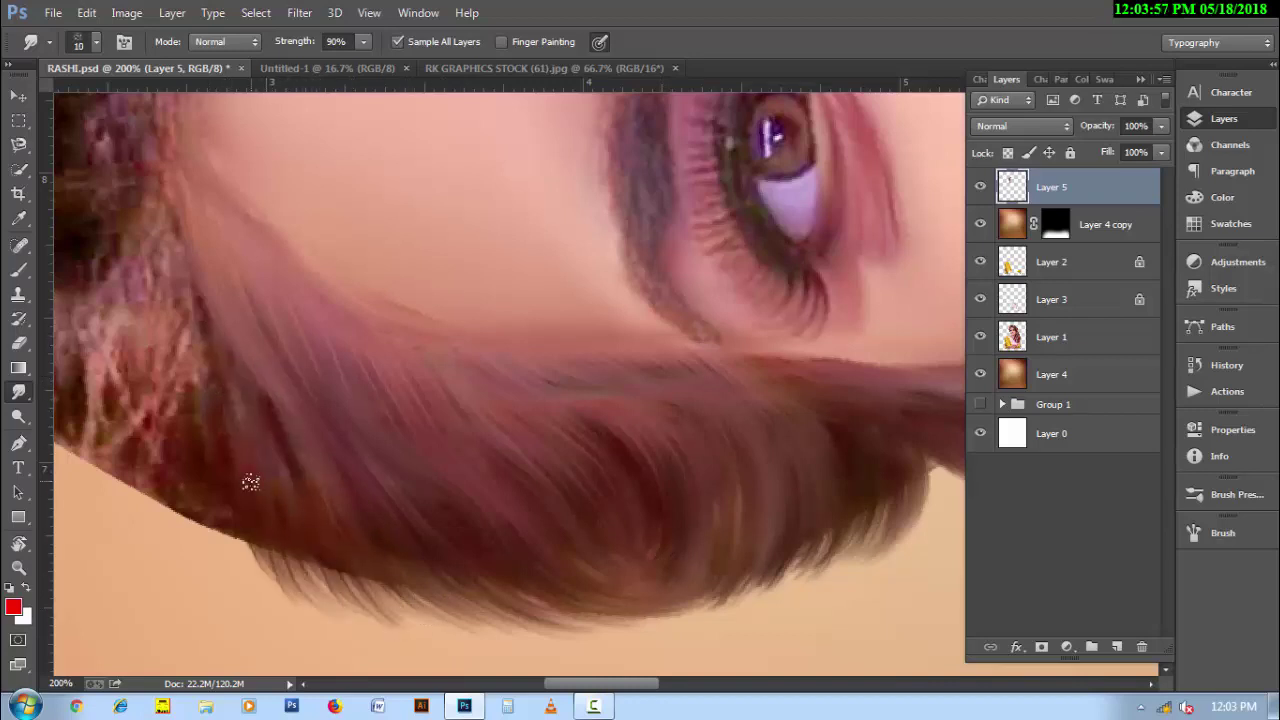
pyautogui.moveTo(250, 482); pyautogui.dragTo(300, 604)
pyautogui.moveTo(286, 514); pyautogui.dragTo(372, 610)
pyautogui.moveTo(309, 549); pyautogui.dragTo(404, 621)
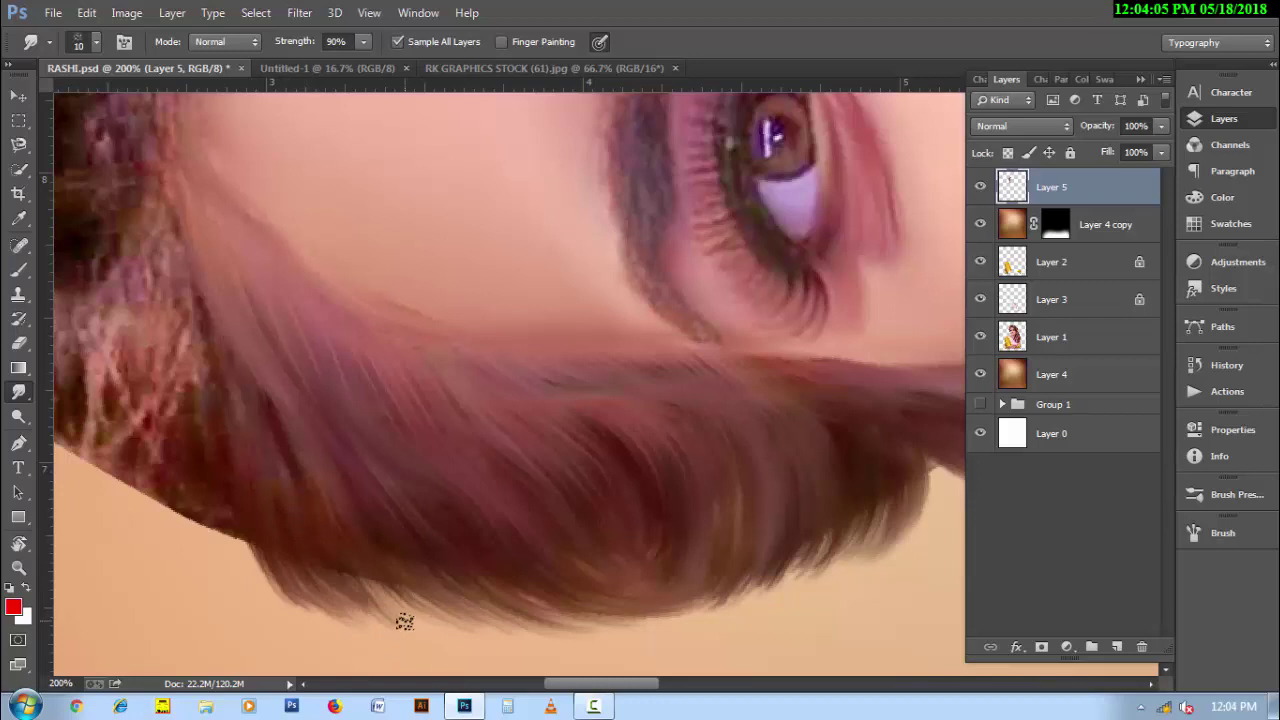
pyautogui.moveTo(356, 574)
pyautogui.mouseDown()
pyautogui.moveTo(452, 631)
pyautogui.moveTo(462, 622)
pyautogui.moveTo(426, 626)
pyautogui.mouseUp()
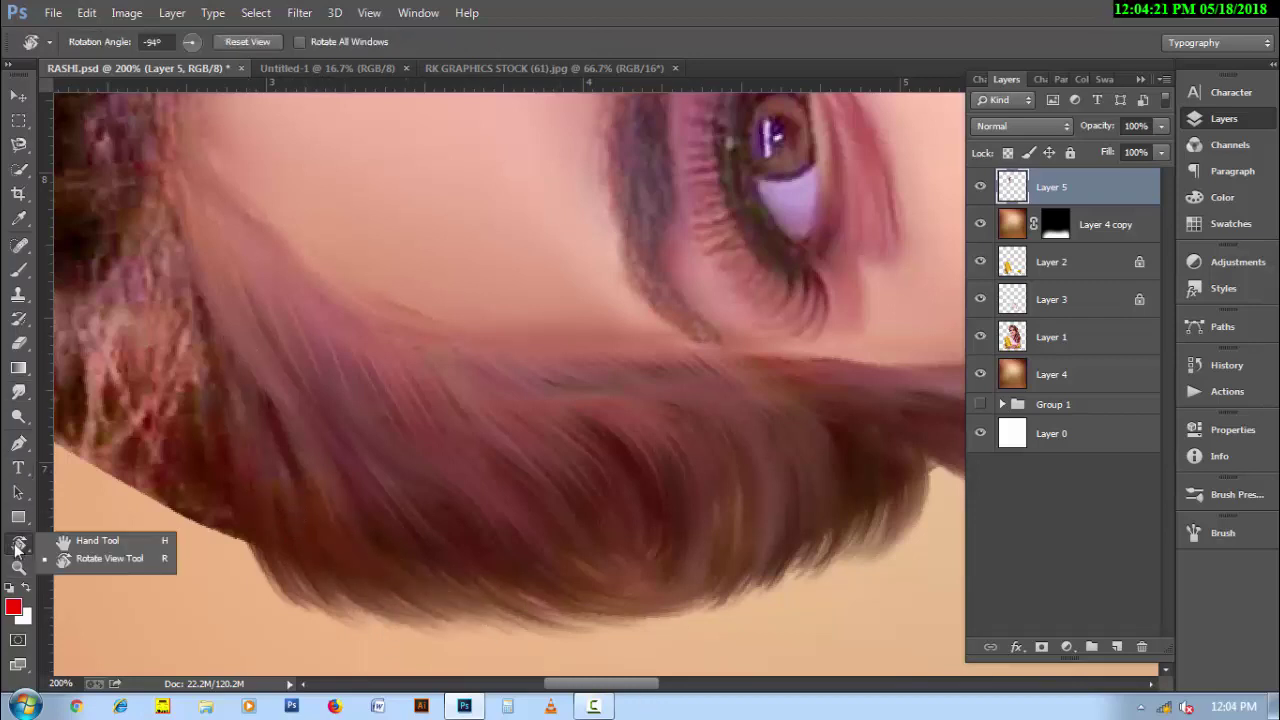
# Pan over and pull new strands from the lower hair edge further down-right.
pyautogui.moveTo(150, 470); pyautogui.dragTo(443, 520)
pyautogui.scroll(-1, 541, 361)
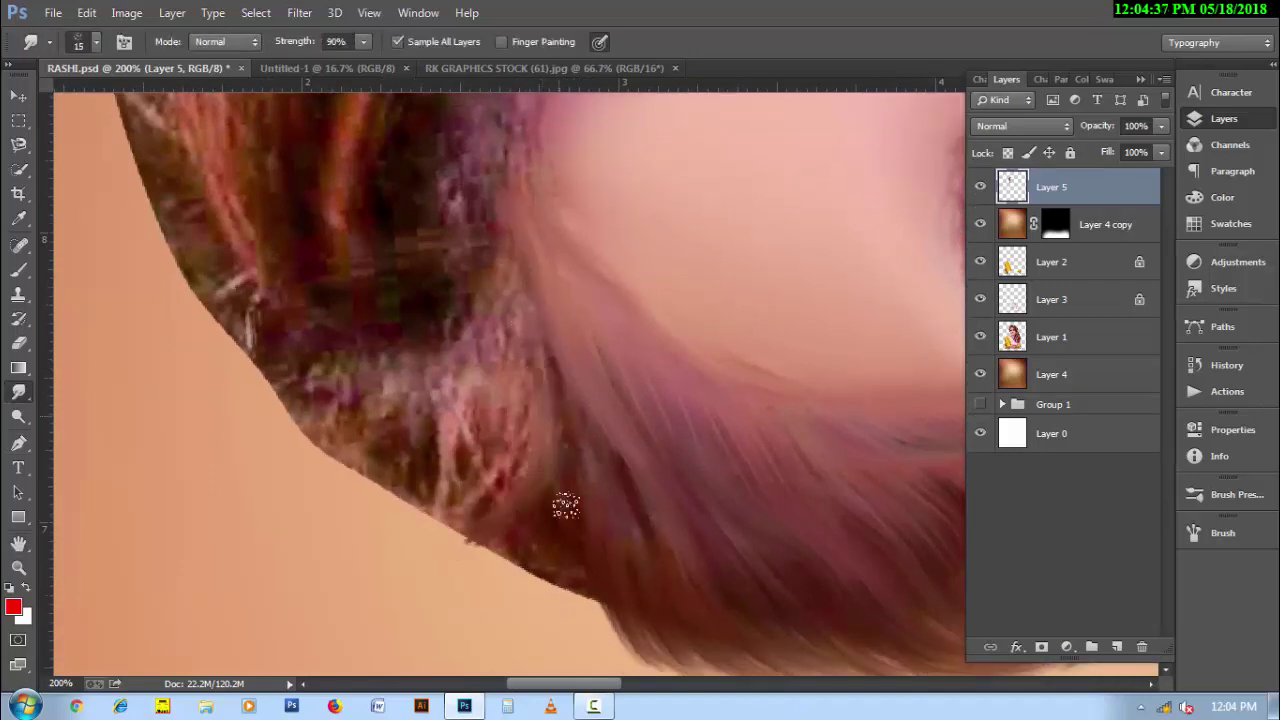
pyautogui.moveTo(563, 508); pyautogui.dragTo(578, 615)
pyautogui.moveTo(548, 522)
pyautogui.mouseDown()
pyautogui.moveTo(500, 551)
pyautogui.moveTo(468, 550)
pyautogui.moveTo(585, 640)
pyautogui.mouseUp()
pyautogui.moveTo(600, 508); pyautogui.dragTo(700, 655)
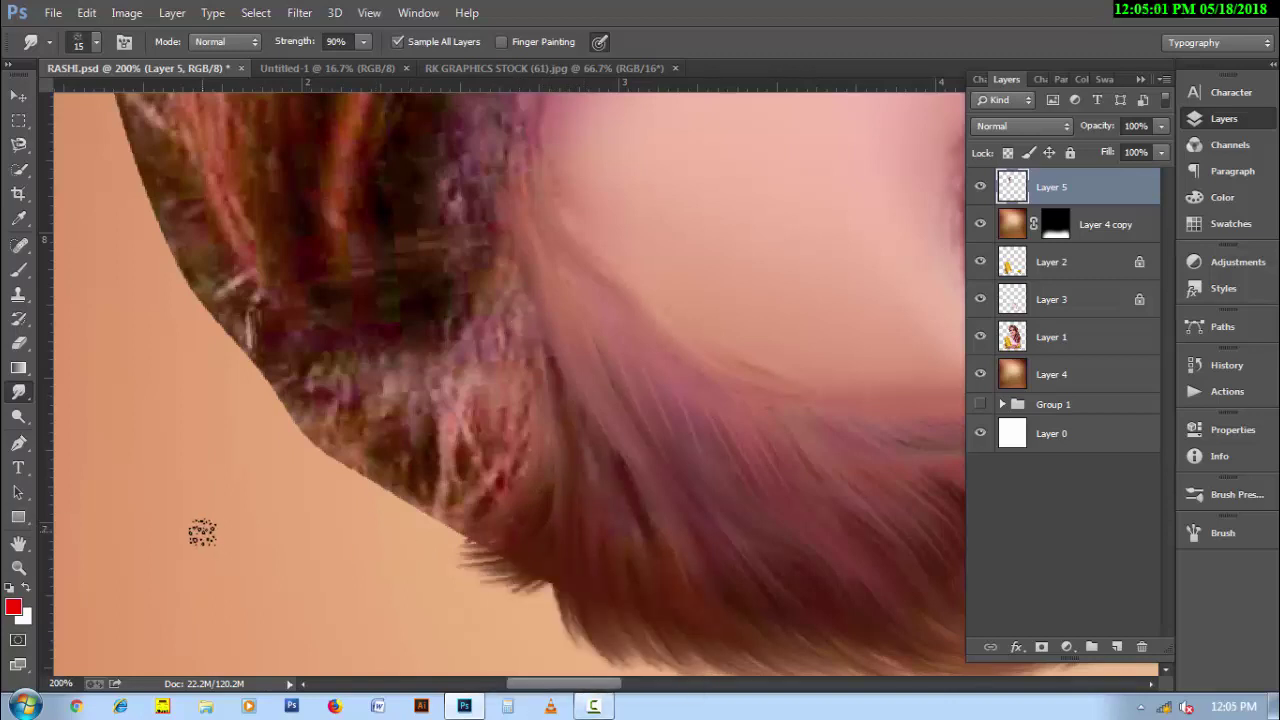
# With the view rotated, resize the brush and pull hair strands toward the bottom edge.
pyautogui.press('r')
pyautogui.moveTo(202, 533); pyautogui.dragTo(357, 571)
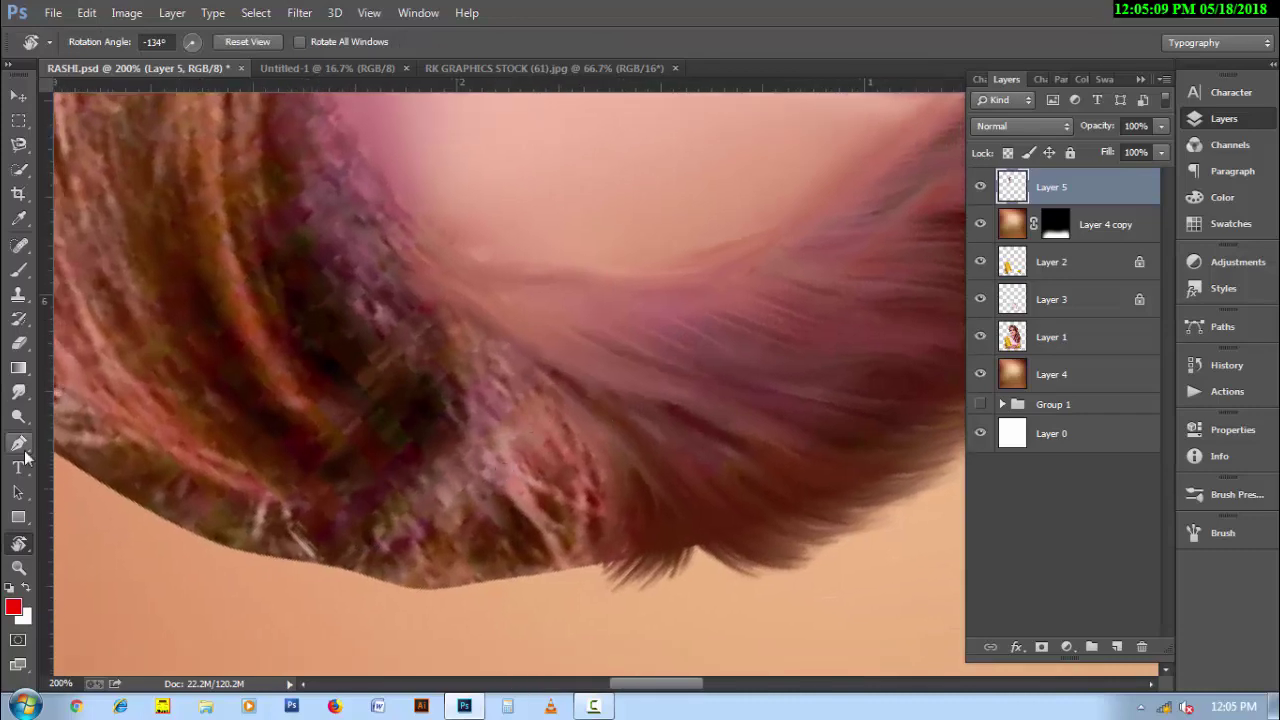
pyautogui.press('[')
pyautogui.moveTo(503, 369)
pyautogui.mouseDown()
pyautogui.moveTo(537, 397)
pyautogui.moveTo(566, 537)
pyautogui.moveTo(613, 552)
pyautogui.mouseUp()
pyautogui.moveTo(408, 507)
pyautogui.mouseDown()
pyautogui.moveTo(443, 443)
pyautogui.moveTo(480, 466)
pyautogui.moveTo(494, 409)
pyautogui.moveTo(425, 587)
pyautogui.moveTo(566, 517)
pyautogui.moveTo(610, 585)
pyautogui.mouseUp()
pyautogui.press(']')
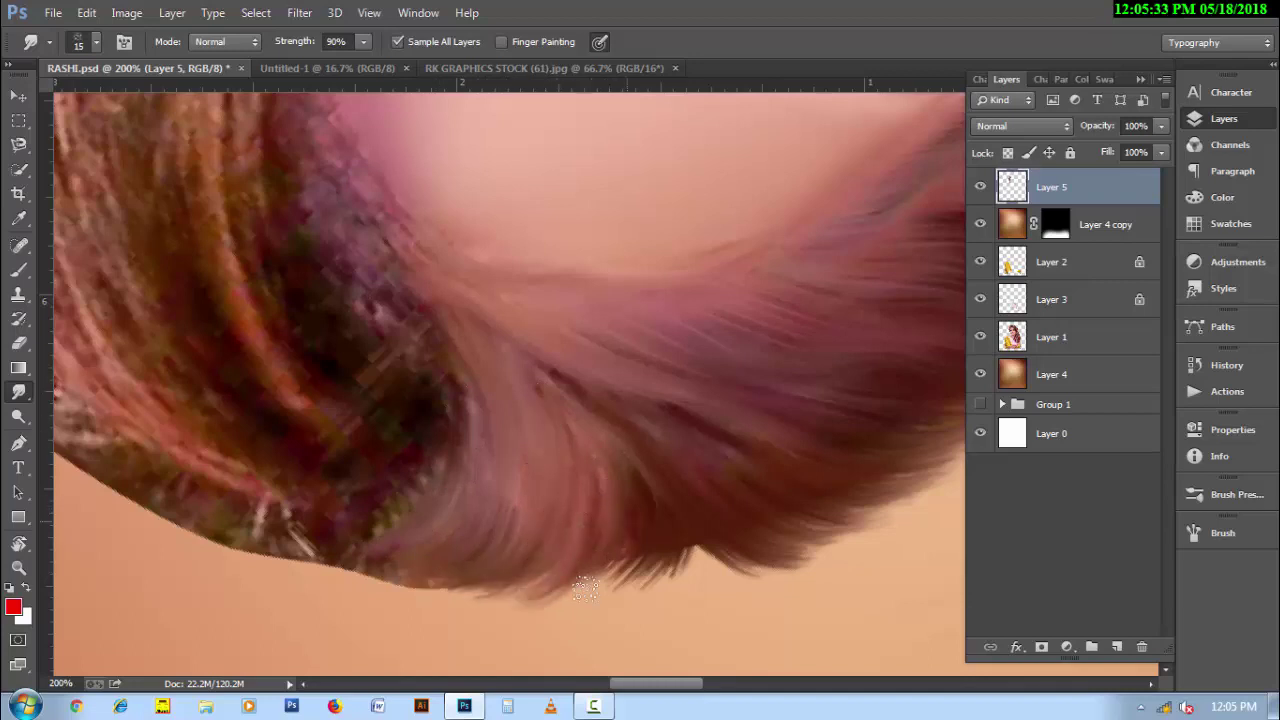
pyautogui.moveTo(423, 563)
pyautogui.mouseDown()
pyautogui.moveTo(418, 587)
pyautogui.moveTo(443, 594)
pyautogui.moveTo(609, 509)
pyautogui.moveTo(690, 550)
pyautogui.mouseUp()
pyautogui.press('r')
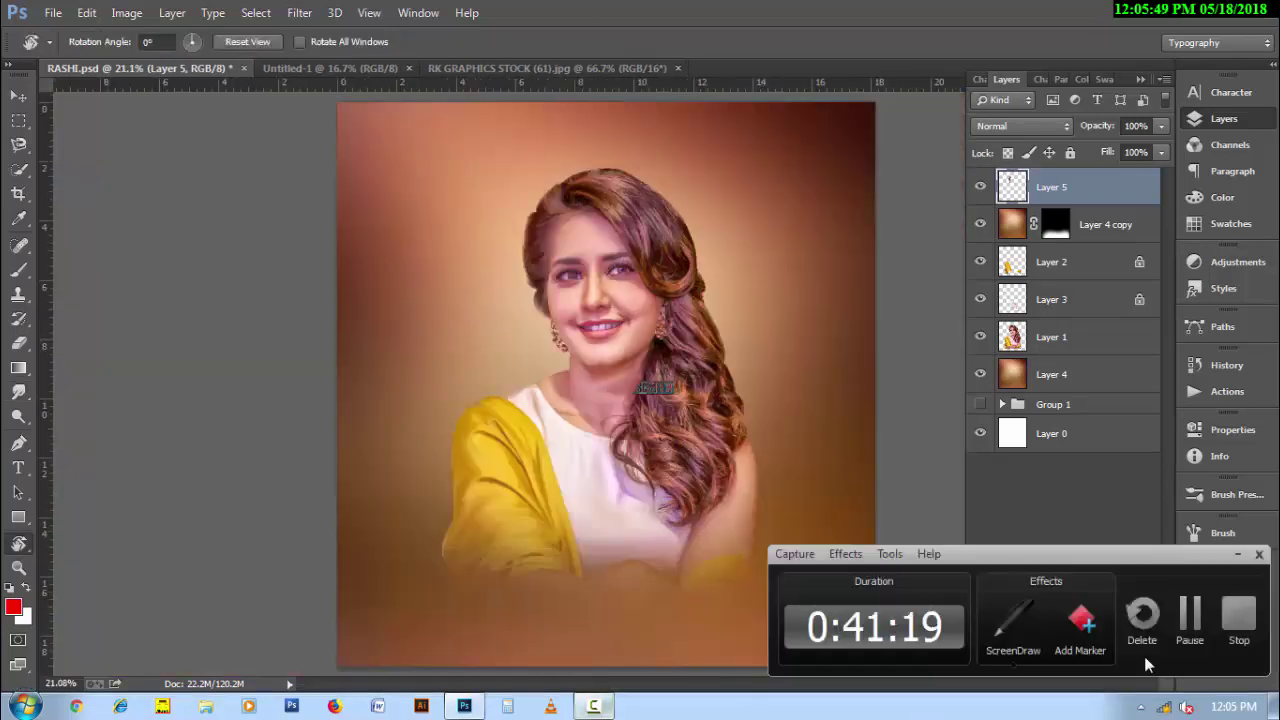
pyautogui.scroll(5, 700, 352)
pyautogui.scroll(2, 777, 457)
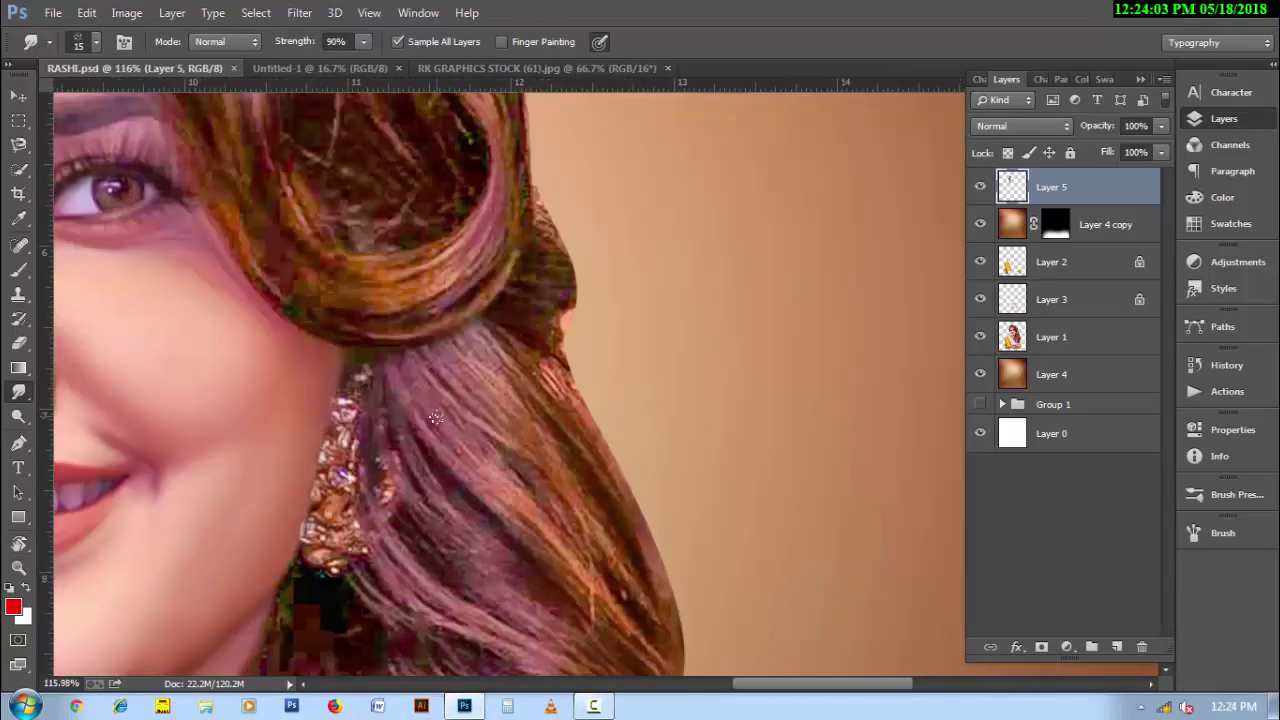
# Smudge the hair edge beside the background into longer downward strands.
pyautogui.press('r')
pyautogui.click(20, 392)
pyautogui.scroll(2, 618, 272)
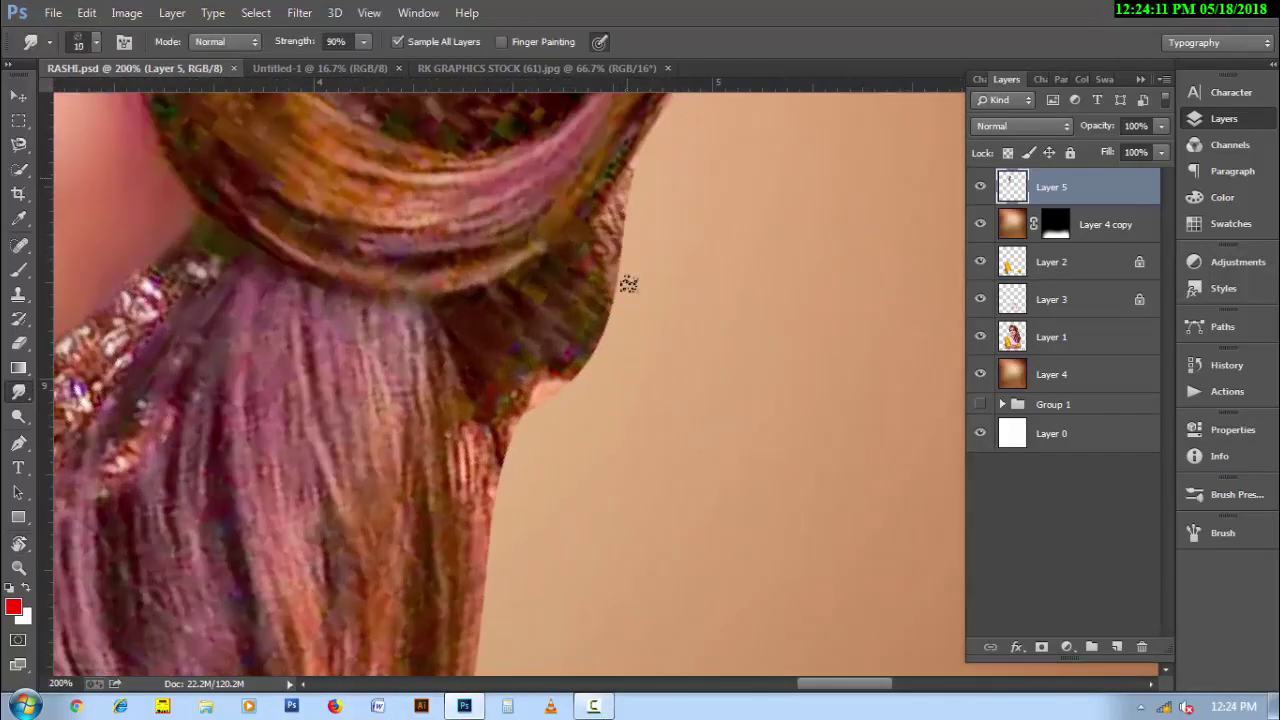
pyautogui.moveTo(628, 284); pyautogui.dragTo(609, 255)
pyautogui.press(']')
pyautogui.moveTo(620, 356)
pyautogui.mouseDown()
pyautogui.moveTo(517, 337)
pyautogui.moveTo(466, 306)
pyautogui.moveTo(560, 331)
pyautogui.moveTo(605, 395)
pyautogui.moveTo(580, 405)
pyautogui.mouseUp()
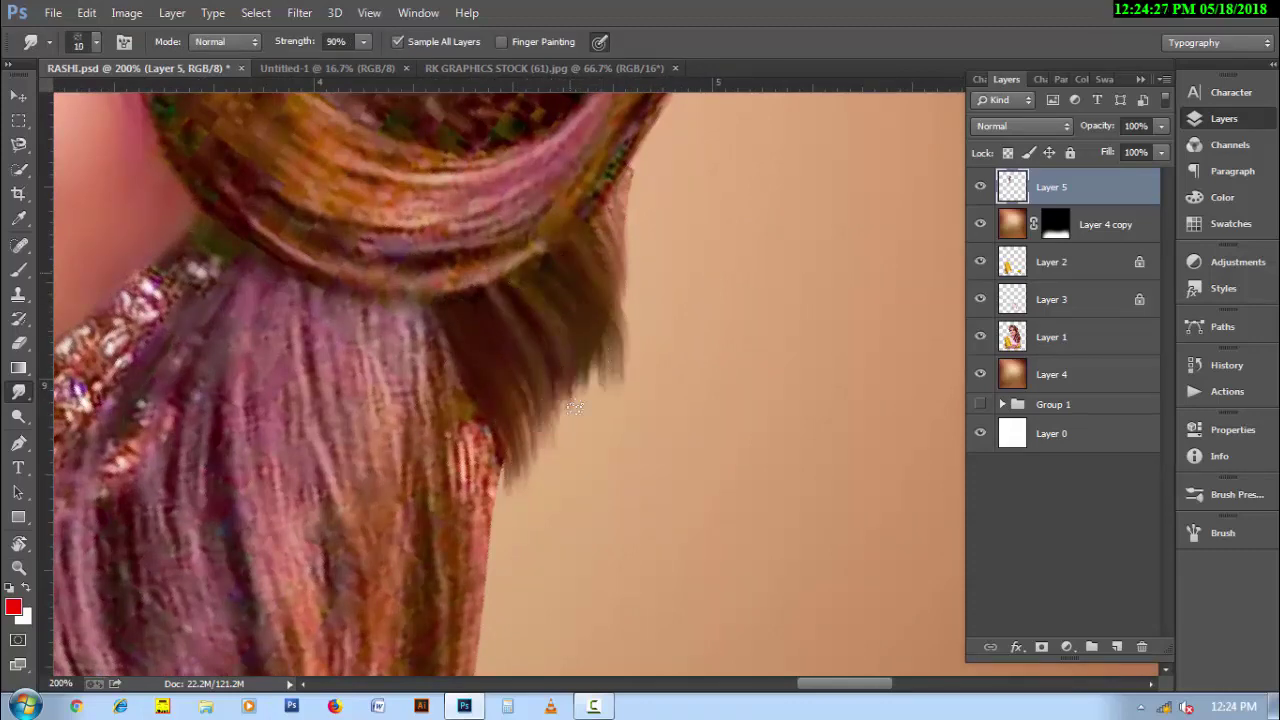
pyautogui.moveTo(575, 290)
pyautogui.mouseDown()
pyautogui.moveTo(543, 300)
pyautogui.moveTo(506, 384)
pyautogui.moveTo(503, 495)
pyautogui.mouseUp()
pyautogui.moveTo(520, 386); pyautogui.dragTo(530, 460)
pyautogui.press('[')
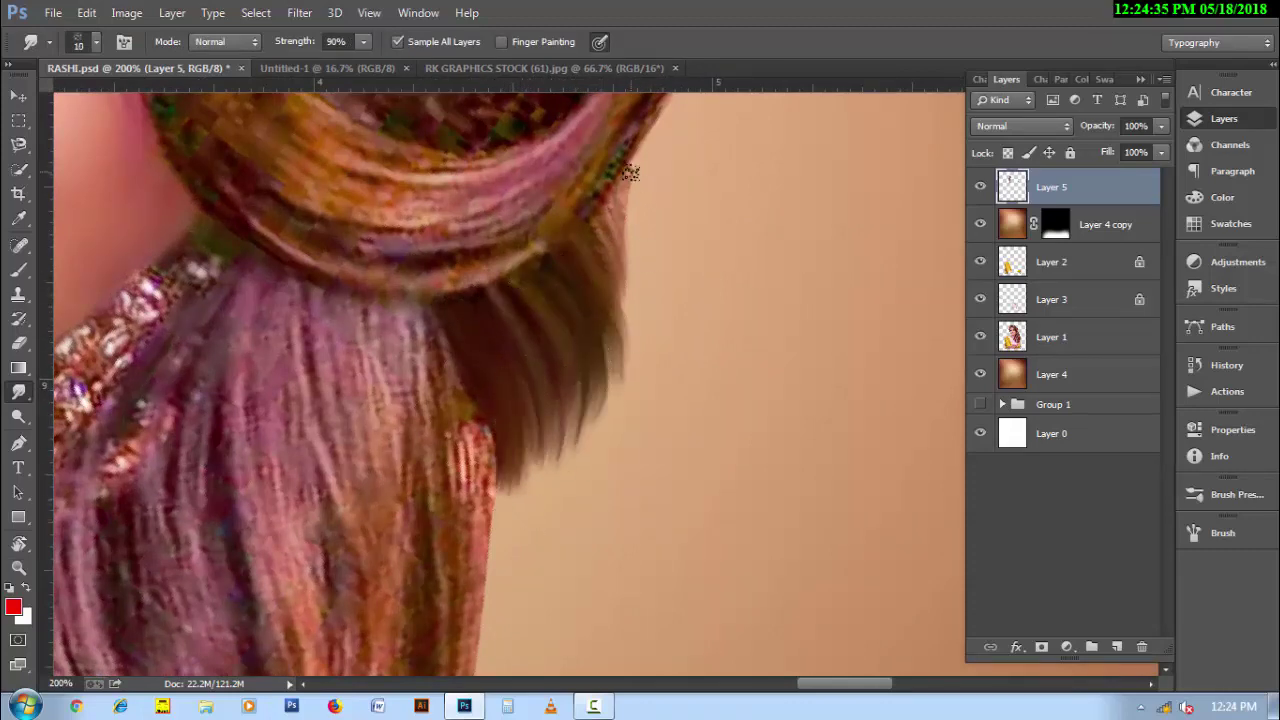
# Smooth the strands beside the earring and soften the hair's left edge downward.
pyautogui.moveTo(620, 279)
pyautogui.mouseDown()
pyautogui.moveTo(629, 229)
pyautogui.moveTo(600, 234)
pyautogui.mouseUp()
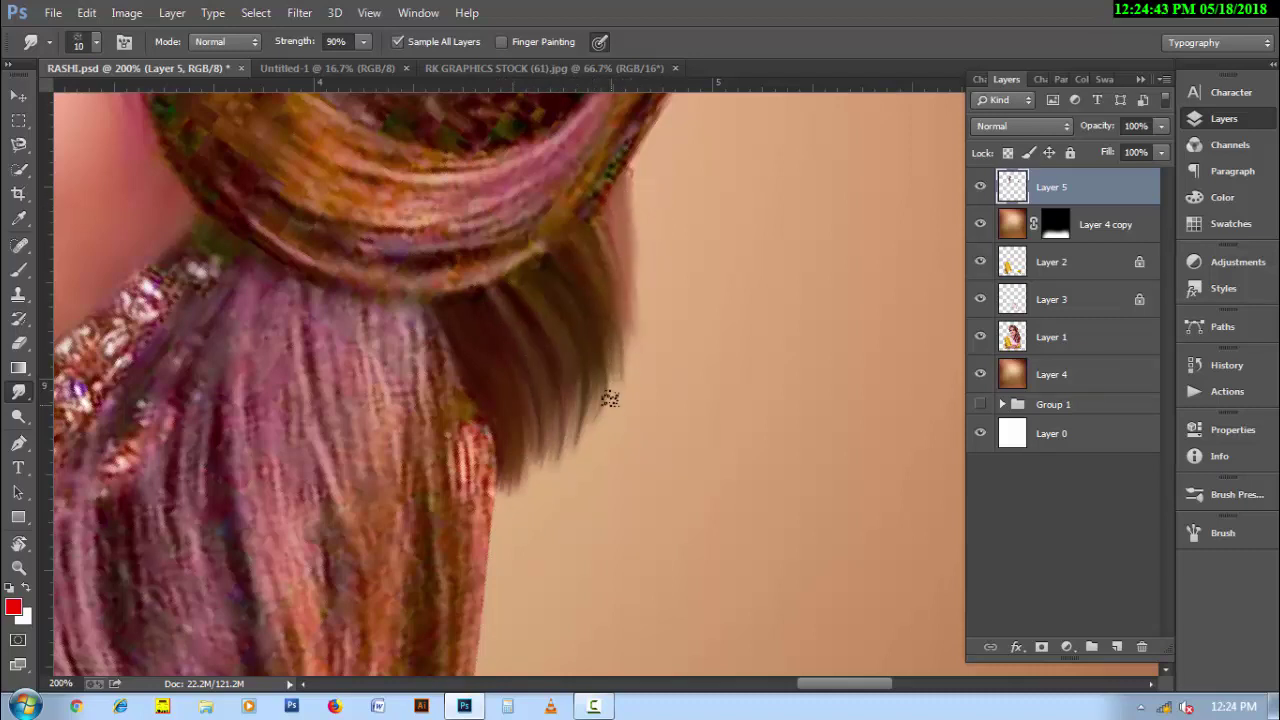
pyautogui.moveTo(437, 351); pyautogui.dragTo(478, 500)
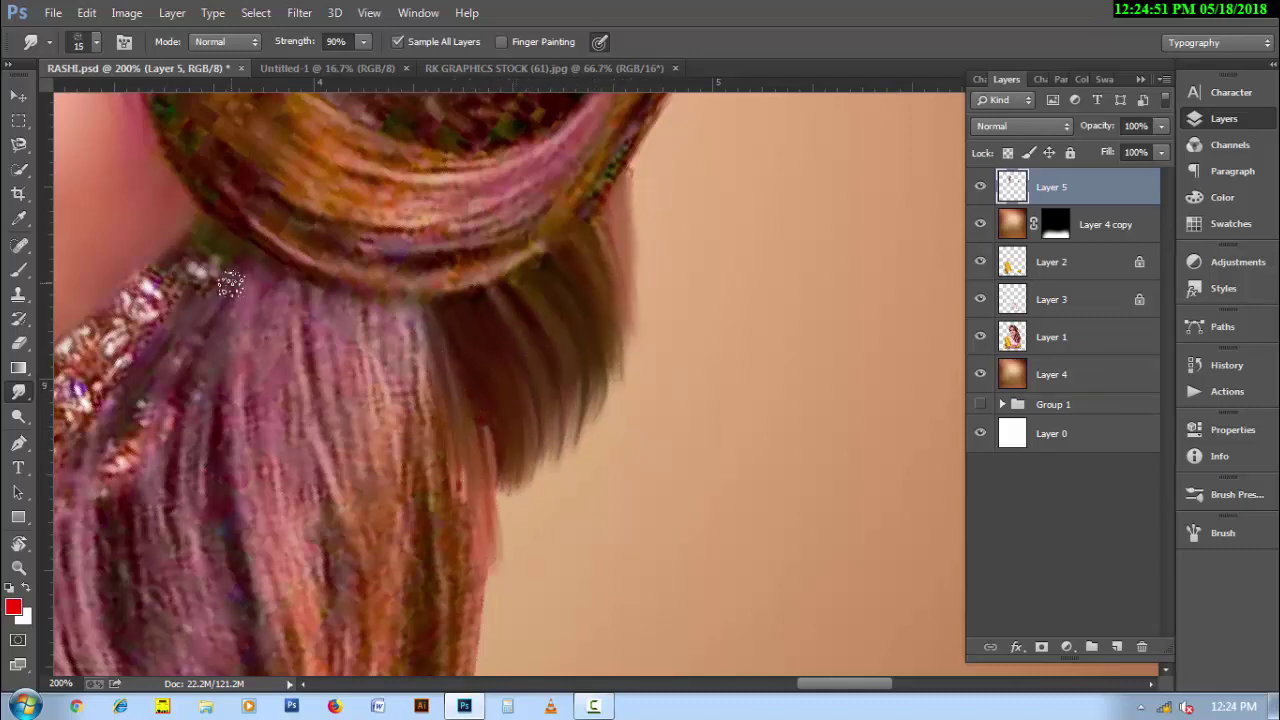
pyautogui.moveTo(229, 277)
pyautogui.mouseDown()
pyautogui.moveTo(372, 238)
pyautogui.moveTo(309, 543)
pyautogui.mouseUp()
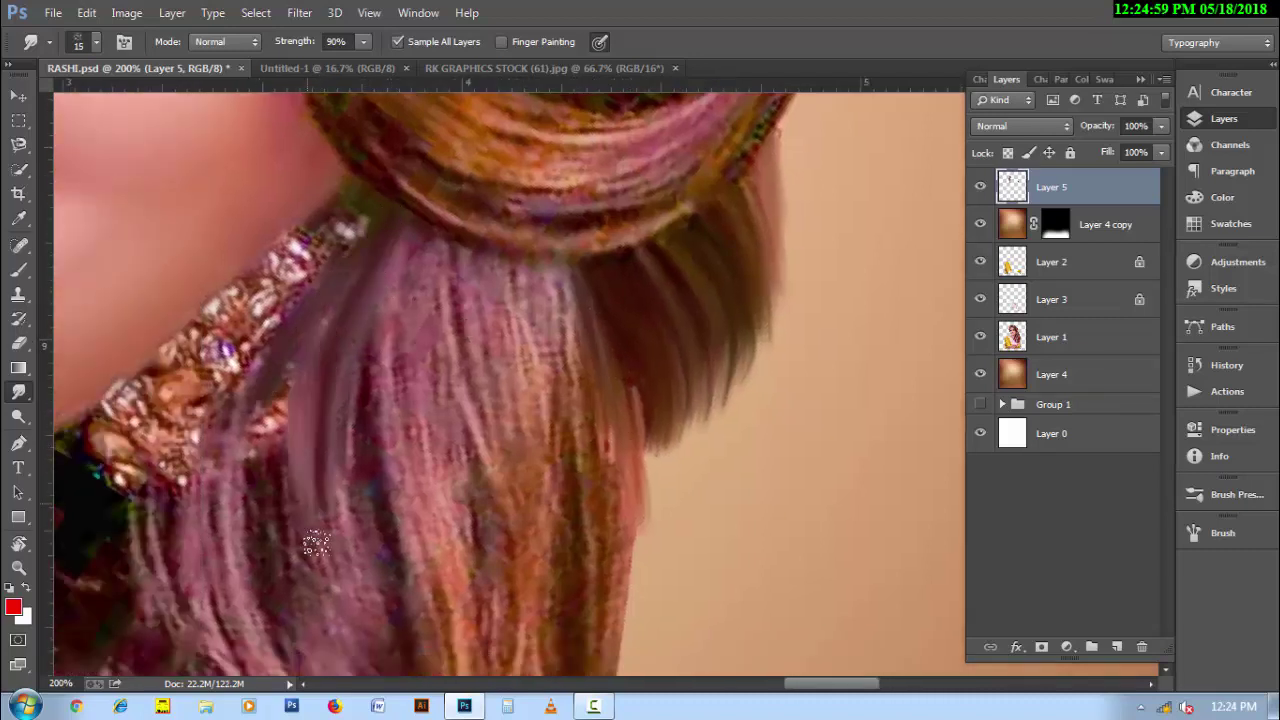
pyautogui.moveTo(274, 371); pyautogui.dragTo(265, 570)
pyautogui.moveTo(213, 438); pyautogui.dragTo(198, 645)
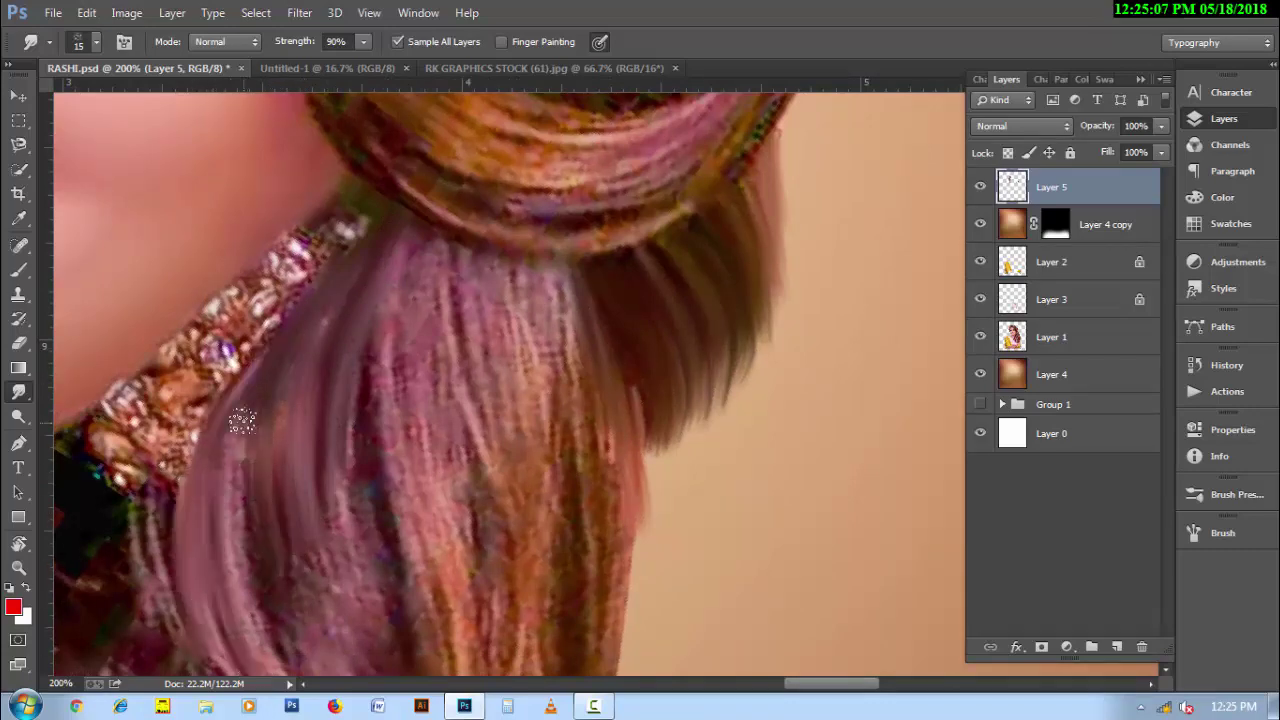
pyautogui.moveTo(243, 423); pyautogui.dragTo(285, 678)
pyautogui.moveTo(274, 514); pyautogui.dragTo(310, 685)
pyautogui.moveTo(315, 540)
pyautogui.mouseDown()
pyautogui.moveTo(335, 680)
pyautogui.moveTo(365, 665)
pyautogui.mouseUp()
# Turn the textured centre and right-side hair into smooth pink downward strands.
pyautogui.moveTo(365, 360); pyautogui.dragTo(398, 650)
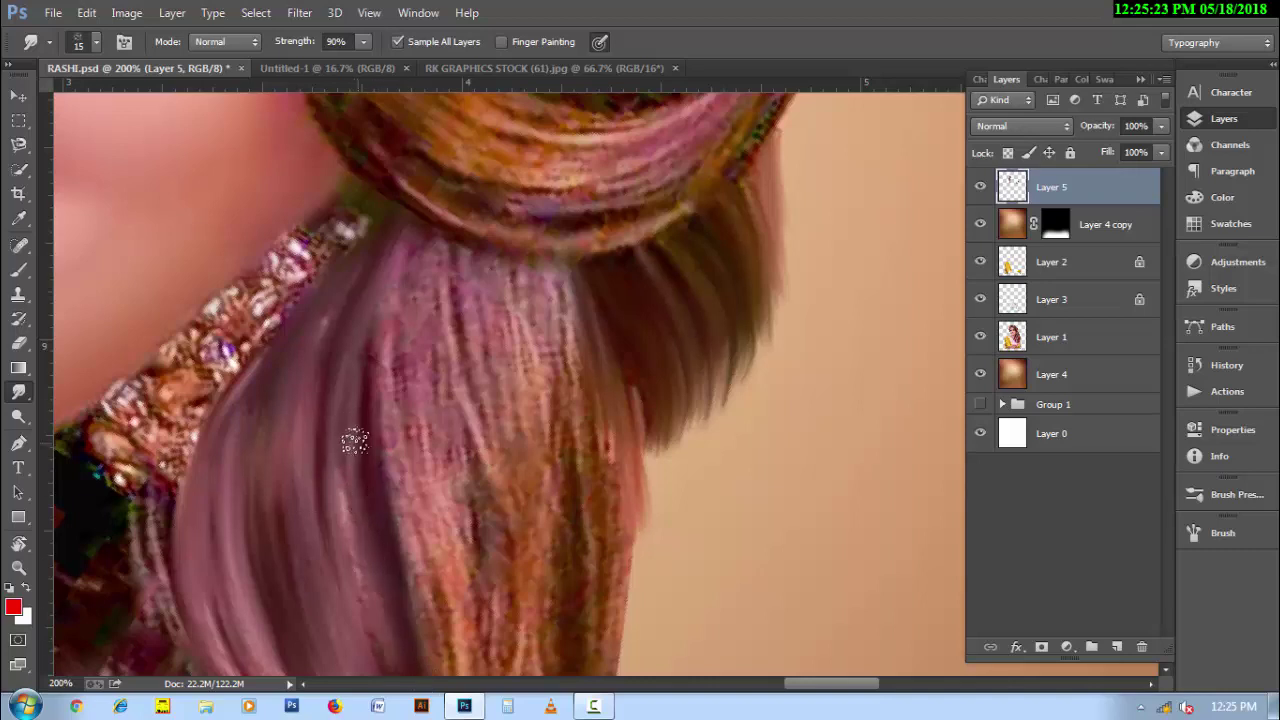
pyautogui.moveTo(351, 437); pyautogui.dragTo(377, 686)
pyautogui.moveTo(398, 232); pyautogui.dragTo(410, 380)
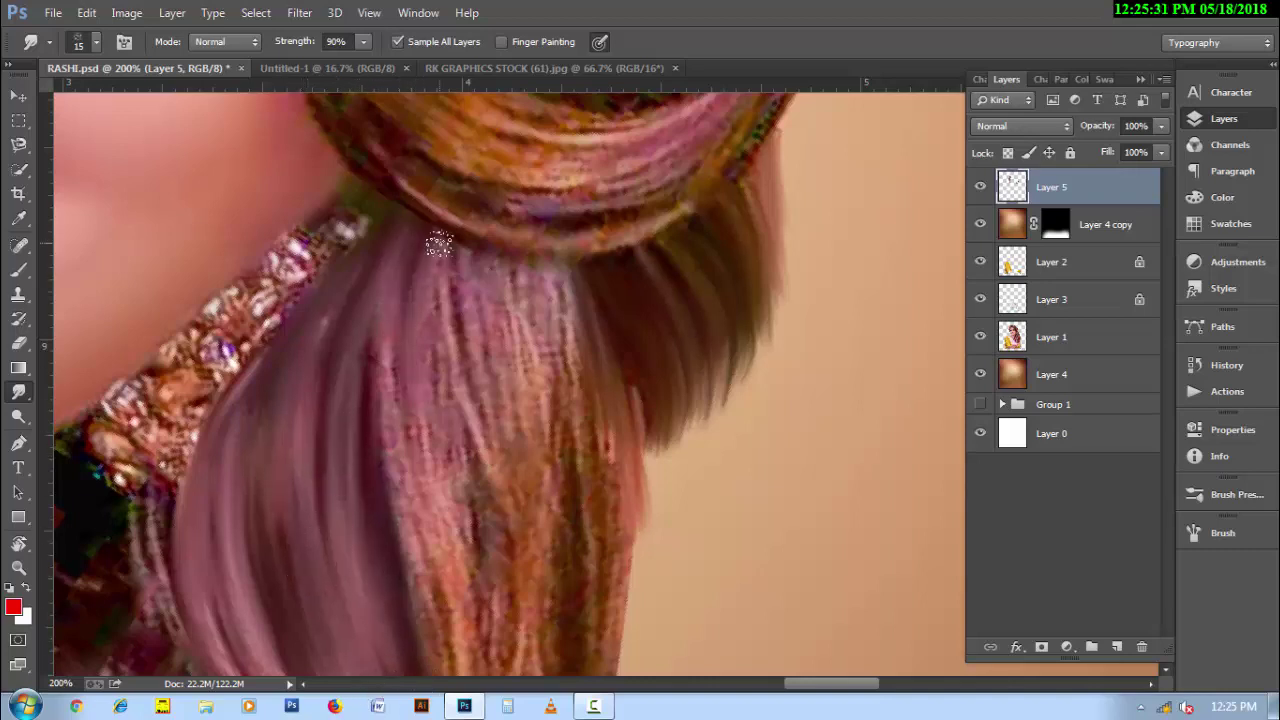
pyautogui.moveTo(440, 240); pyautogui.dragTo(485, 470)
pyautogui.moveTo(492, 262)
pyautogui.mouseDown()
pyautogui.moveTo(516, 474)
pyautogui.moveTo(540, 462)
pyautogui.mouseUp()
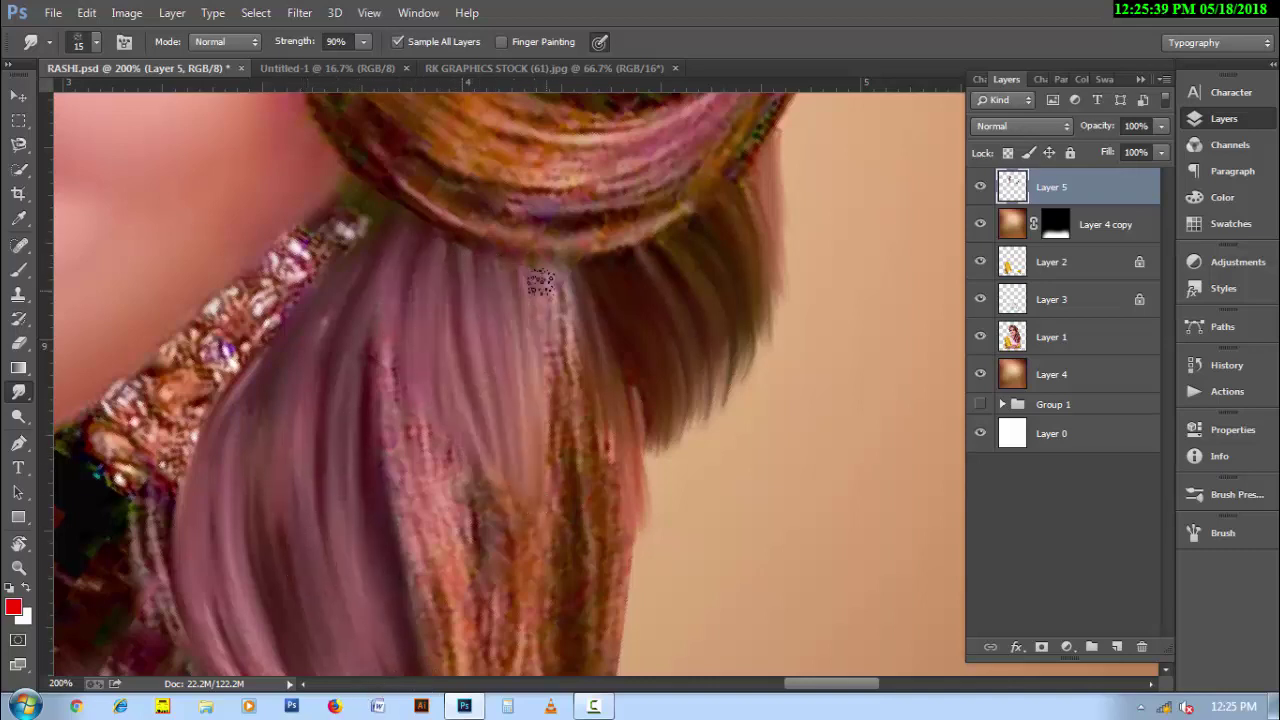
pyautogui.moveTo(535, 272)
pyautogui.mouseDown()
pyautogui.moveTo(556, 530)
pyautogui.moveTo(585, 565)
pyautogui.mouseUp()
pyautogui.moveTo(566, 302); pyautogui.dragTo(609, 409)
pyautogui.scroll(-3, 623, 500)
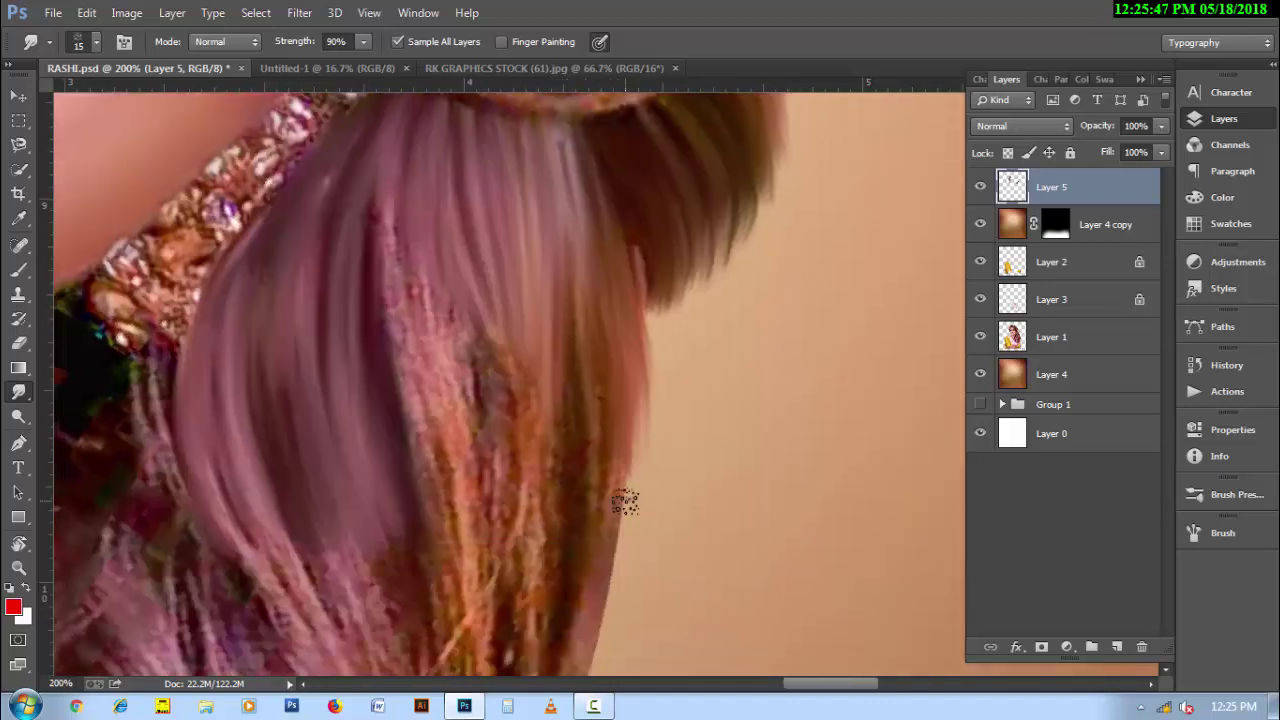
# Smooth the central strands with a larger brush, then the right-side strands smaller.
pyautogui.press(']')
pyautogui.moveTo(390, 190); pyautogui.dragTo(446, 540)
pyautogui.moveTo(410, 250)
pyautogui.mouseDown()
pyautogui.moveTo(491, 406)
pyautogui.moveTo(517, 503)
pyautogui.mouseUp()
pyautogui.press('[')
pyautogui.moveTo(519, 275); pyautogui.dragTo(543, 663)
pyautogui.moveTo(580, 335); pyautogui.dragTo(600, 486)
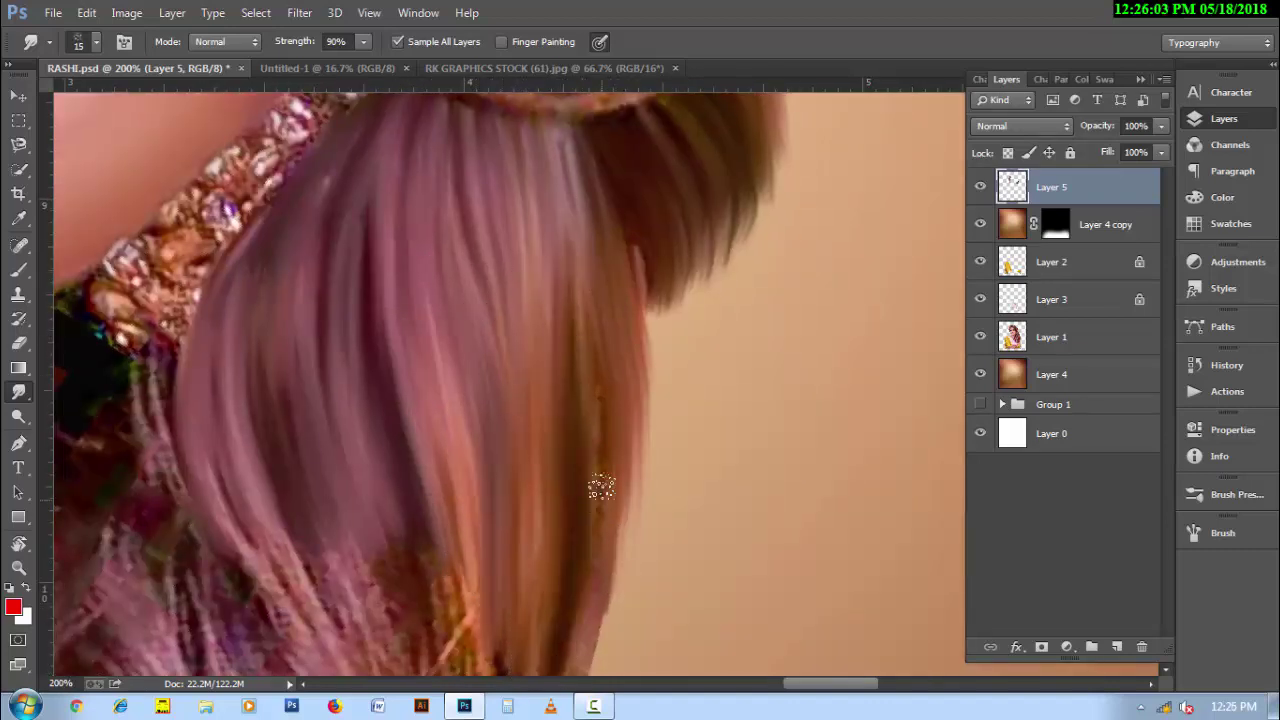
pyautogui.moveTo(589, 423); pyautogui.dragTo(610, 650)
pyautogui.moveTo(610, 400); pyautogui.dragTo(620, 620)
pyautogui.moveTo(629, 377); pyautogui.dragTo(610, 660)
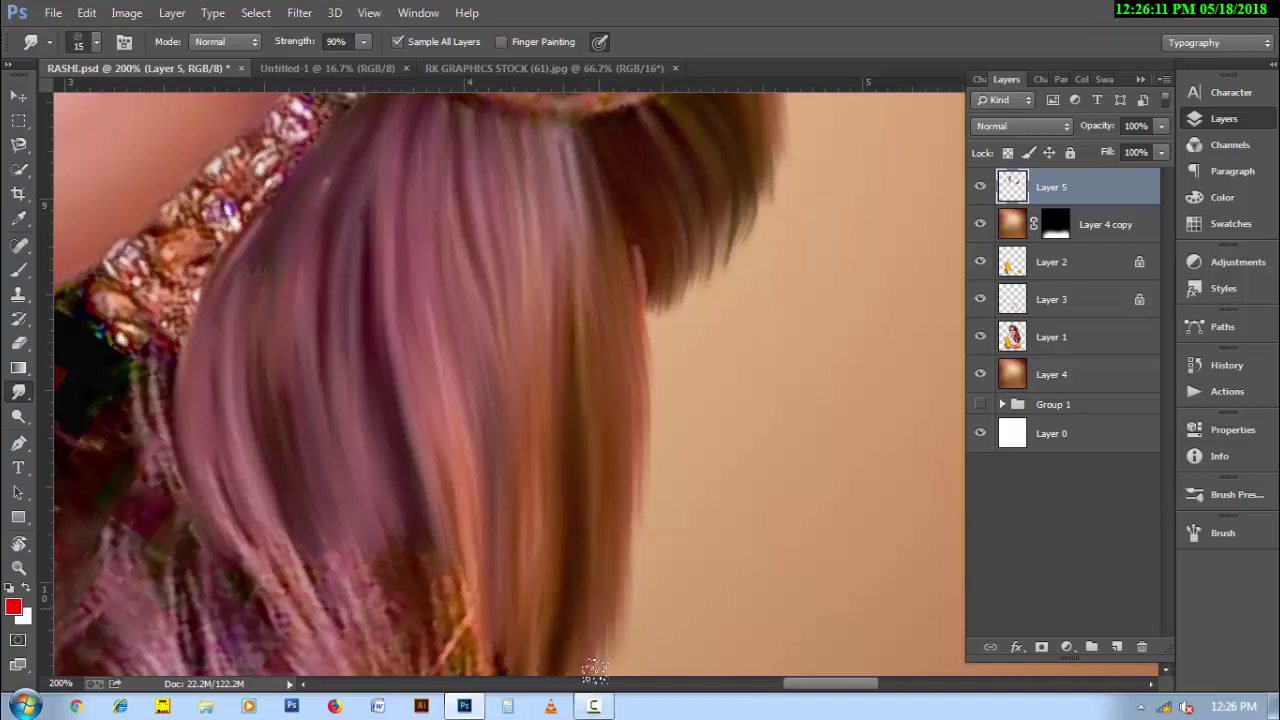
pyautogui.scroll(-5, 500, 580)
pyautogui.scroll(-2, 410, 510)
# Draw two long smooth pink strands down the hair with a larger brush.
pyautogui.press(']')
pyautogui.moveTo(257, 171)
pyautogui.mouseDown()
pyautogui.moveTo(391, 371)
pyautogui.moveTo(429, 600)
pyautogui.mouseUp()
pyautogui.moveTo(350, 210)
pyautogui.mouseDown()
pyautogui.moveTo(491, 540)
pyautogui.moveTo(420, 200)
pyautogui.moveTo(514, 491)
pyautogui.moveTo(517, 271)
pyautogui.moveTo(545, 478)
pyautogui.moveTo(586, 300)
pyautogui.moveTo(609, 329)
pyautogui.moveTo(620, 449)
pyautogui.moveTo(668, 257)
pyautogui.moveTo(651, 346)
pyautogui.moveTo(571, 551)
pyautogui.mouseUp()
pyautogui.press('[')
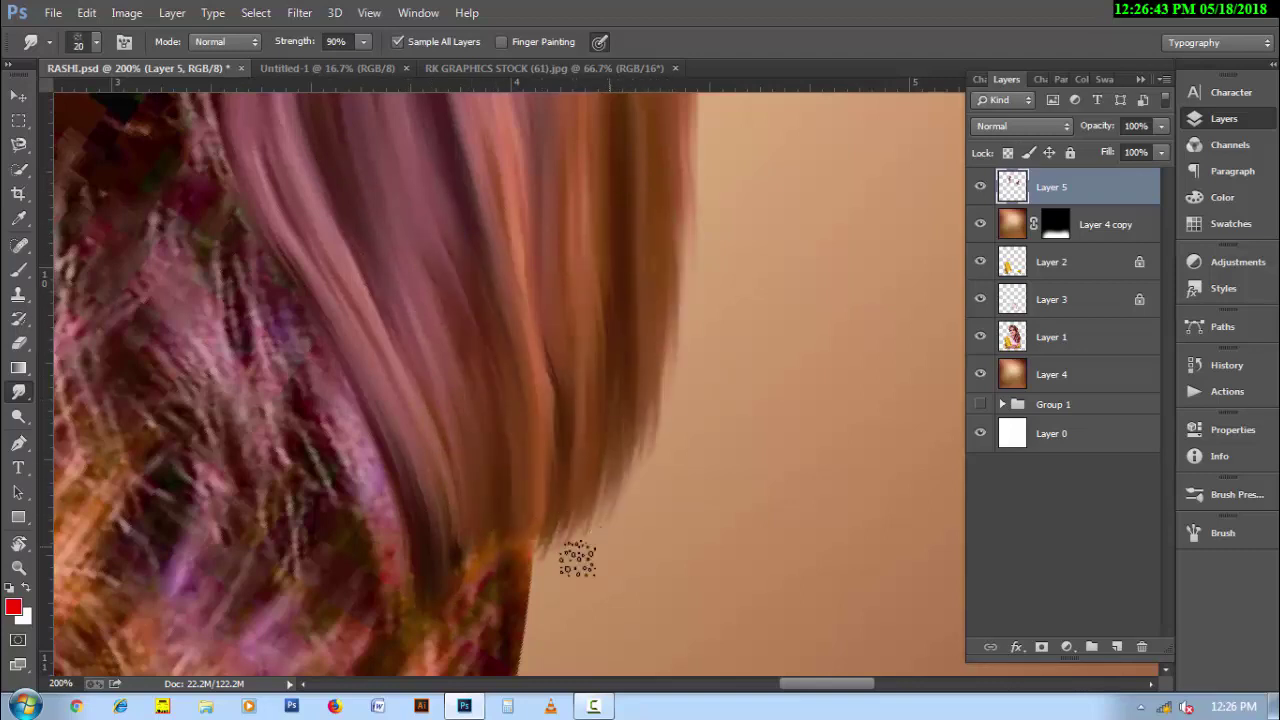
# Smooth and reshape the hair along its outer right edge with a larger brush.
pyautogui.scroll(-3, 517, 384)
pyautogui.press(']')
pyautogui.moveTo(528, 337)
pyautogui.mouseDown()
pyautogui.moveTo(515, 458)
pyautogui.moveTo(486, 286)
pyautogui.moveTo(394, 571)
pyautogui.mouseUp()
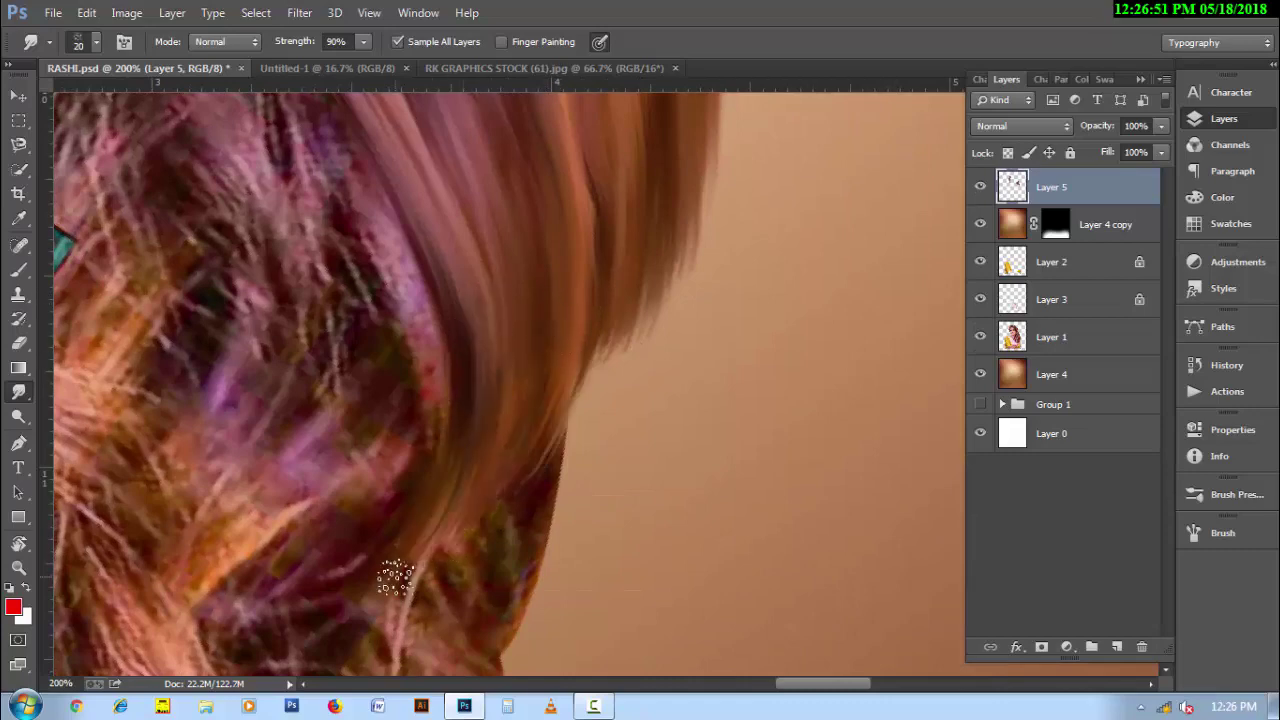
pyautogui.scroll(1, 450, 540)
pyautogui.moveTo(509, 503)
pyautogui.mouseDown()
pyautogui.moveTo(566, 423)
pyautogui.moveTo(586, 426)
pyautogui.moveTo(528, 480)
pyautogui.mouseUp()
pyautogui.scroll(-1, 574, 423)
pyautogui.scroll(-1, 528, 480)
pyautogui.moveTo(537, 608)
pyautogui.mouseDown()
pyautogui.moveTo(531, 391)
pyautogui.moveTo(606, 520)
pyautogui.moveTo(594, 442)
pyautogui.moveTo(540, 460)
pyautogui.mouseUp()
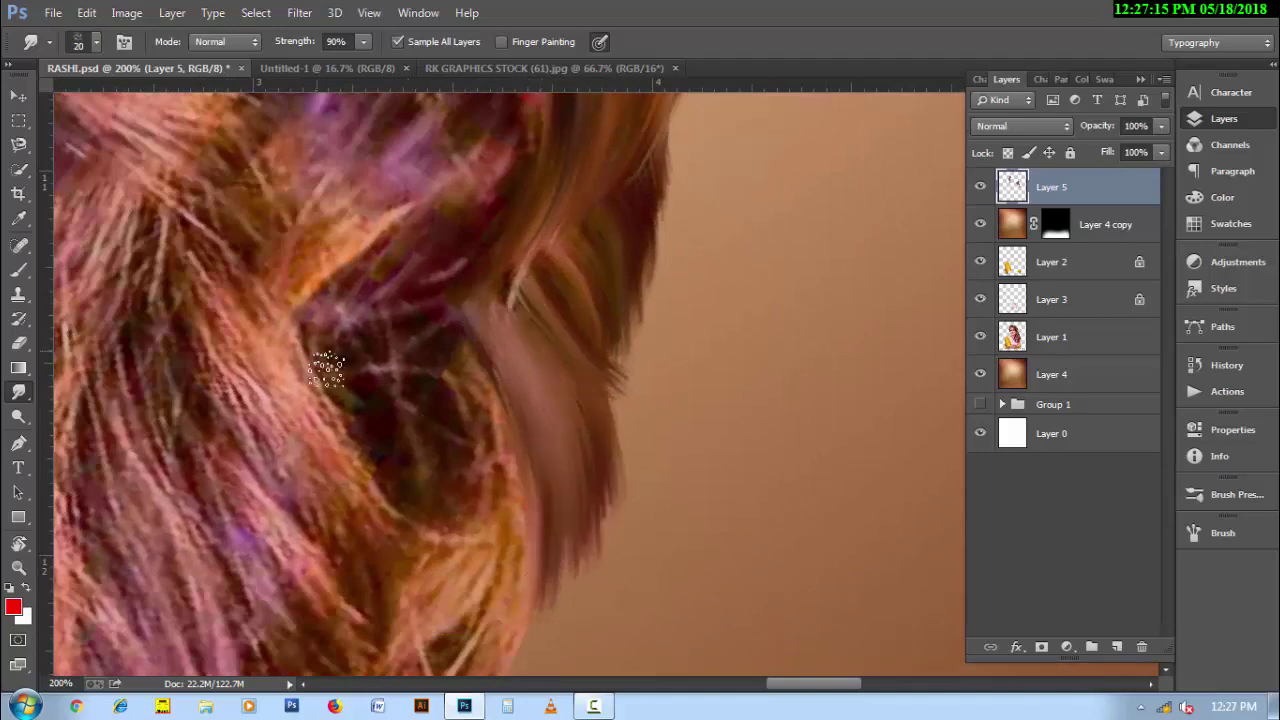
# Push the right-edge hair into shape and pull a long smooth strand downward.
pyautogui.moveTo(326, 372)
pyautogui.mouseDown()
pyautogui.moveTo(451, 509)
pyautogui.moveTo(423, 337)
pyautogui.moveTo(449, 651)
pyautogui.mouseUp()
pyautogui.scroll(-1, 556, 586)
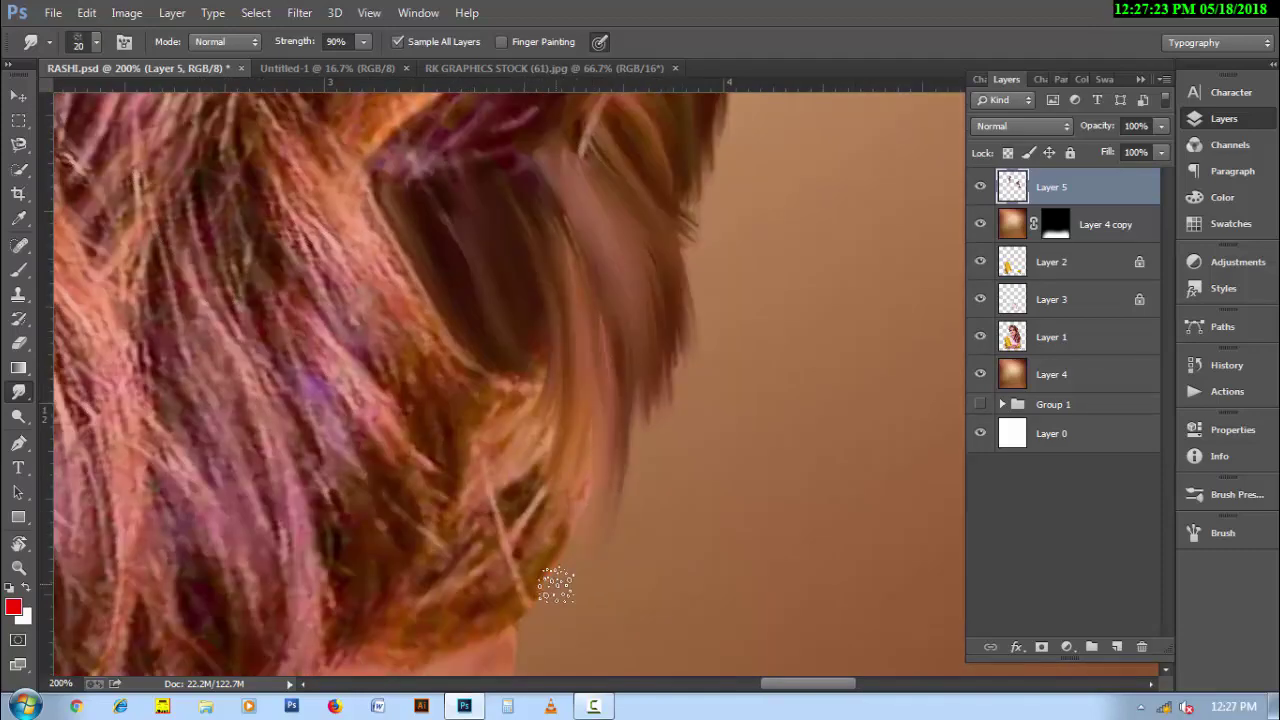
pyautogui.moveTo(556, 586)
pyautogui.mouseDown()
pyautogui.moveTo(571, 329)
pyautogui.moveTo(580, 520)
pyautogui.mouseUp()
pyautogui.hscroll(-1, 591, 374)
pyautogui.moveTo(591, 374)
pyautogui.mouseDown()
pyautogui.moveTo(591, 354)
pyautogui.moveTo(540, 465)
pyautogui.moveTo(586, 434)
pyautogui.moveTo(500, 600)
pyautogui.mouseUp()
pyautogui.scroll(2, 345, 418)
pyautogui.hscroll(-1, 345, 418)
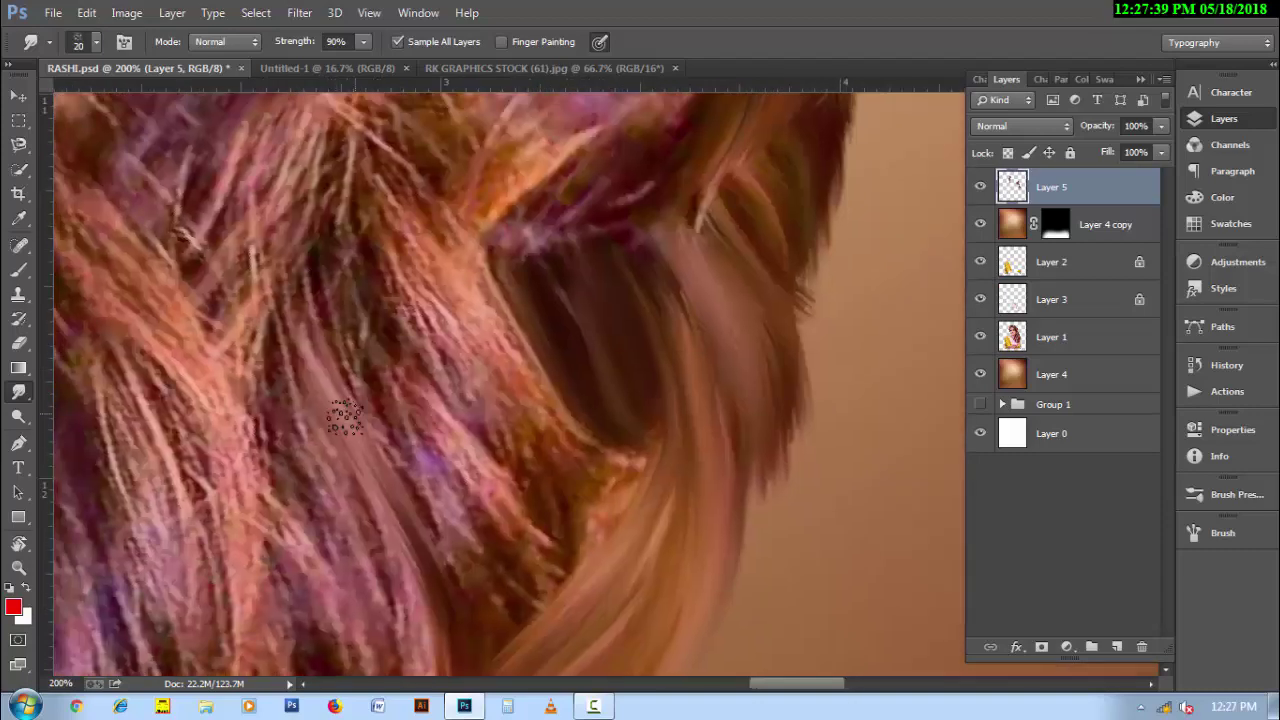
pyautogui.moveTo(345, 418); pyautogui.dragTo(482, 562)
pyautogui.scroll(-1, 451, 503)
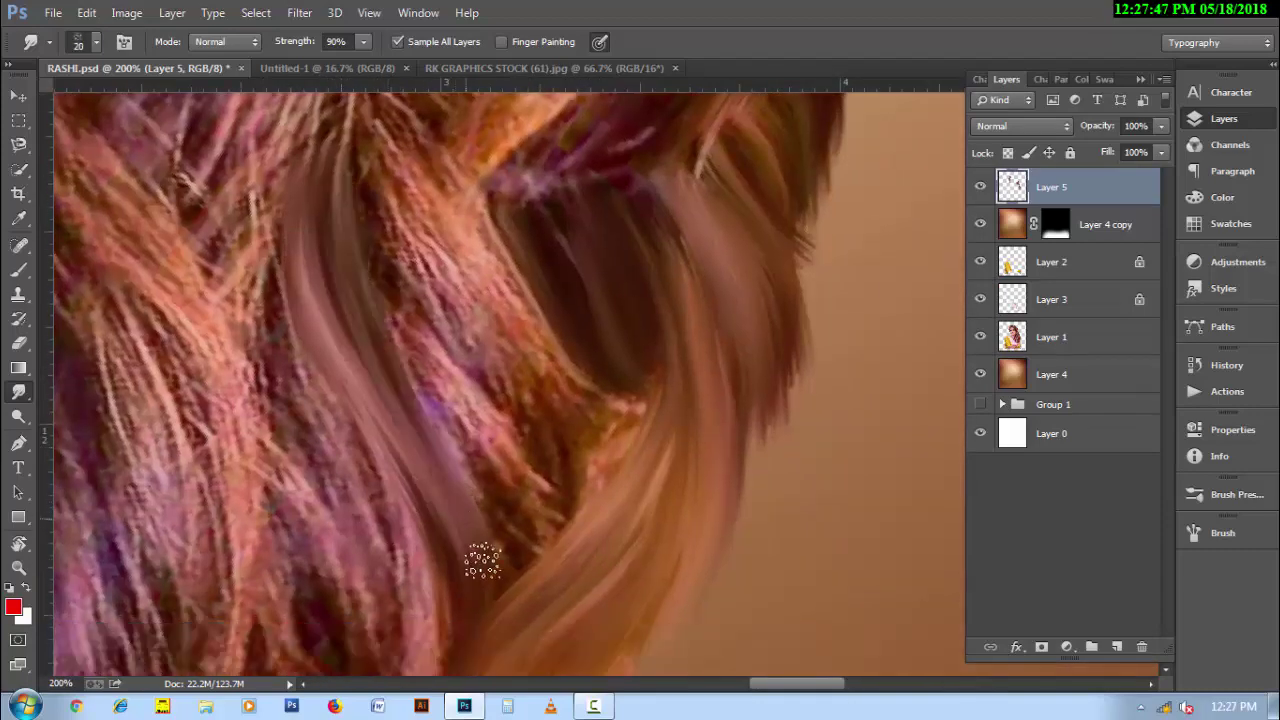
# With a smaller brush, pull the textured pink strands diagonally into smooth strokes.
pyautogui.press('[')
pyautogui.moveTo(363, 206); pyautogui.dragTo(543, 534)
pyautogui.moveTo(413, 308); pyautogui.dragTo(520, 580)
pyautogui.moveTo(386, 286); pyautogui.dragTo(528, 560)
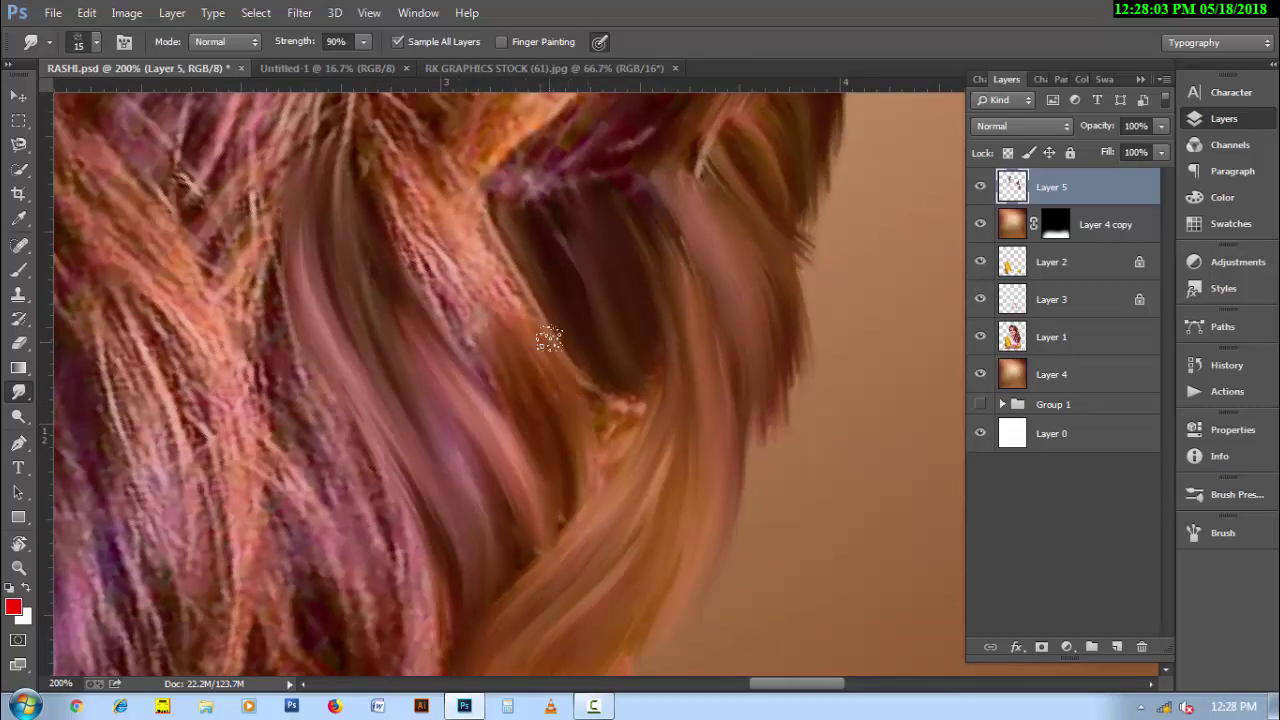
pyautogui.scroll(3, 543, 360)
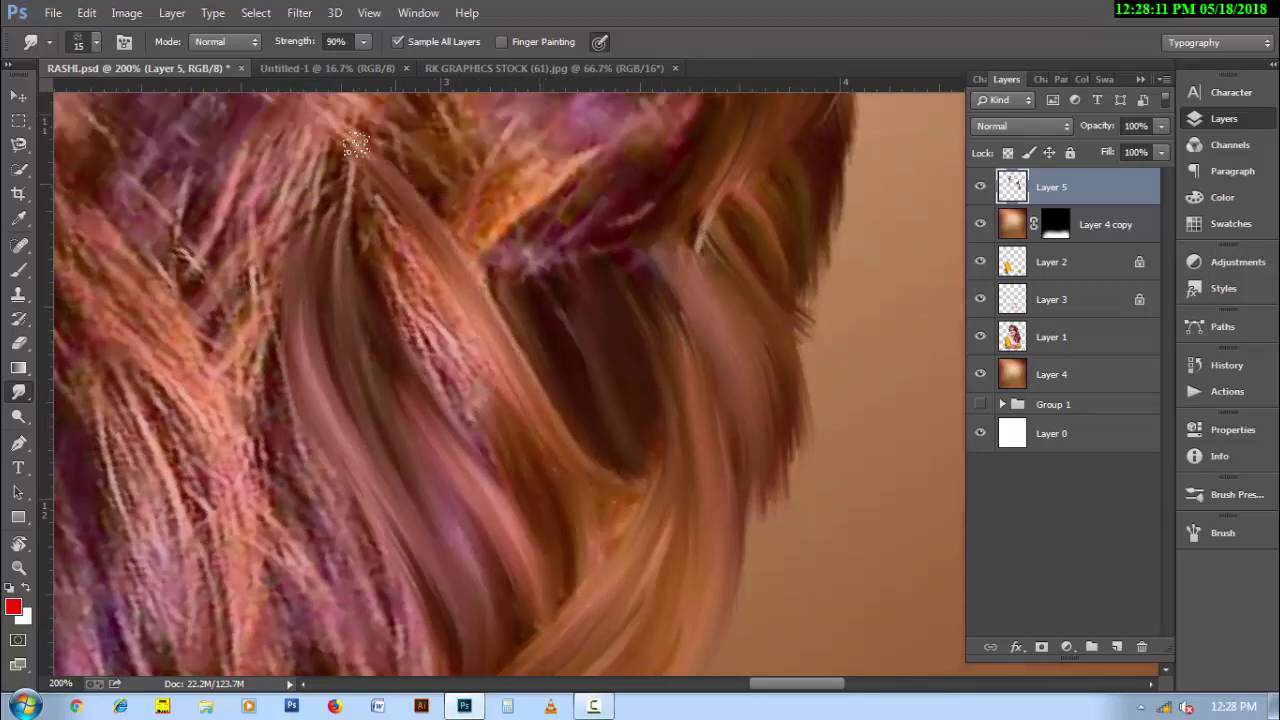
pyautogui.moveTo(414, 263); pyautogui.dragTo(409, 293)
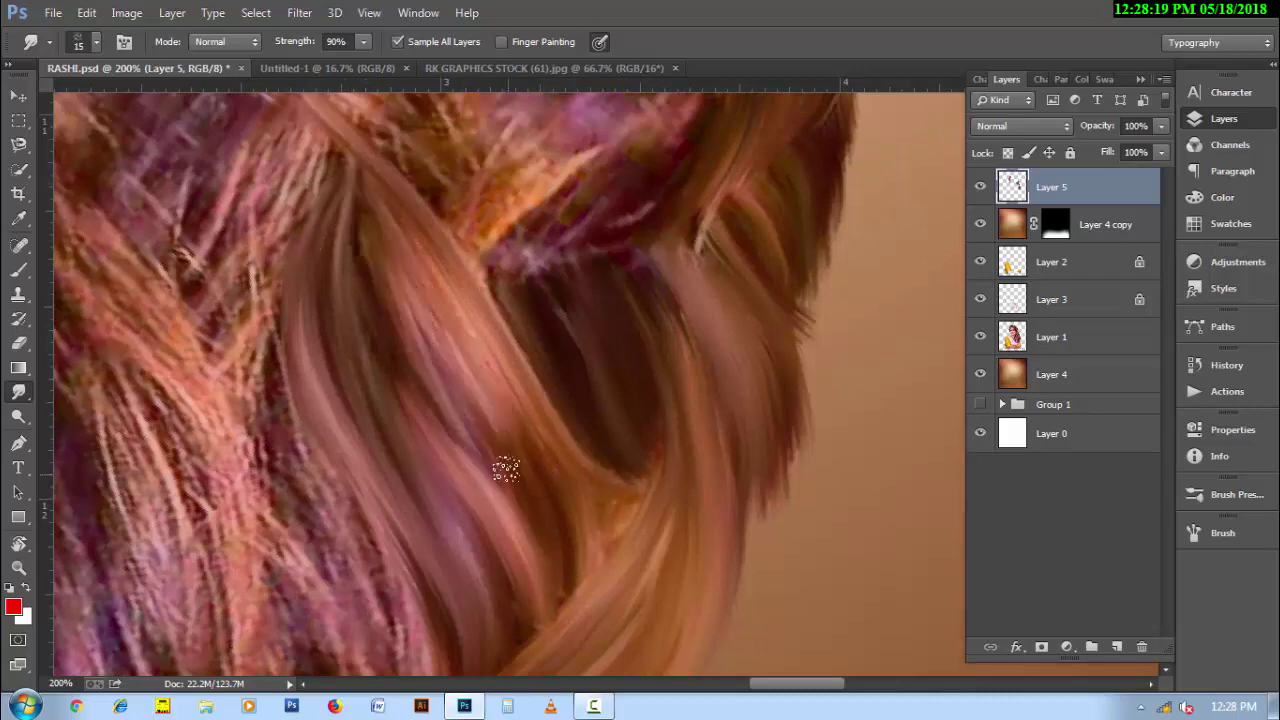
pyautogui.moveTo(505, 470)
pyautogui.mouseDown()
pyautogui.moveTo(427, 406)
pyautogui.moveTo(649, 306)
pyautogui.moveTo(661, 366)
pyautogui.moveTo(689, 374)
pyautogui.moveTo(580, 391)
pyautogui.mouseUp()
pyautogui.scroll(3, 465, 331)
pyautogui.scroll(3, 508, 447)
# Smudge the textured hair above the label into long flowing strokes.
pyautogui.keyDown('alt'); pyautogui.click(531, 458); pyautogui.keyUp('alt')
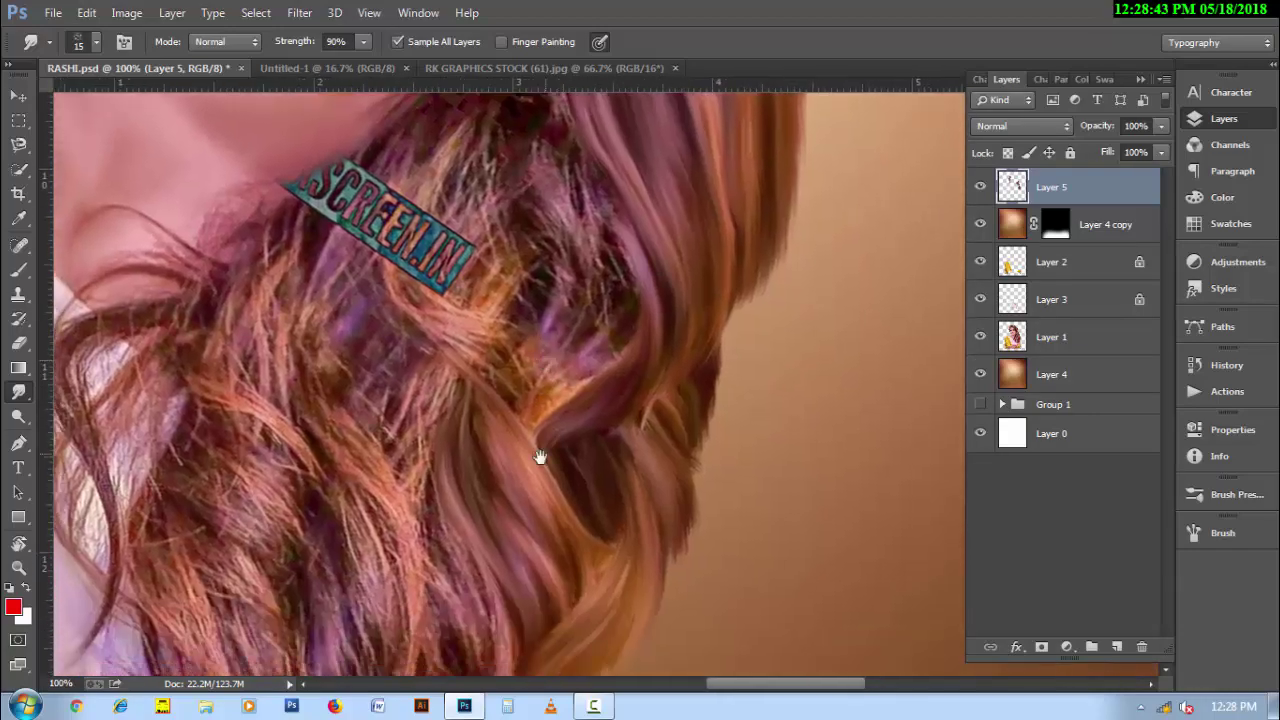
pyautogui.scroll(3, 551, 277)
pyautogui.scroll(1, 590, 377)
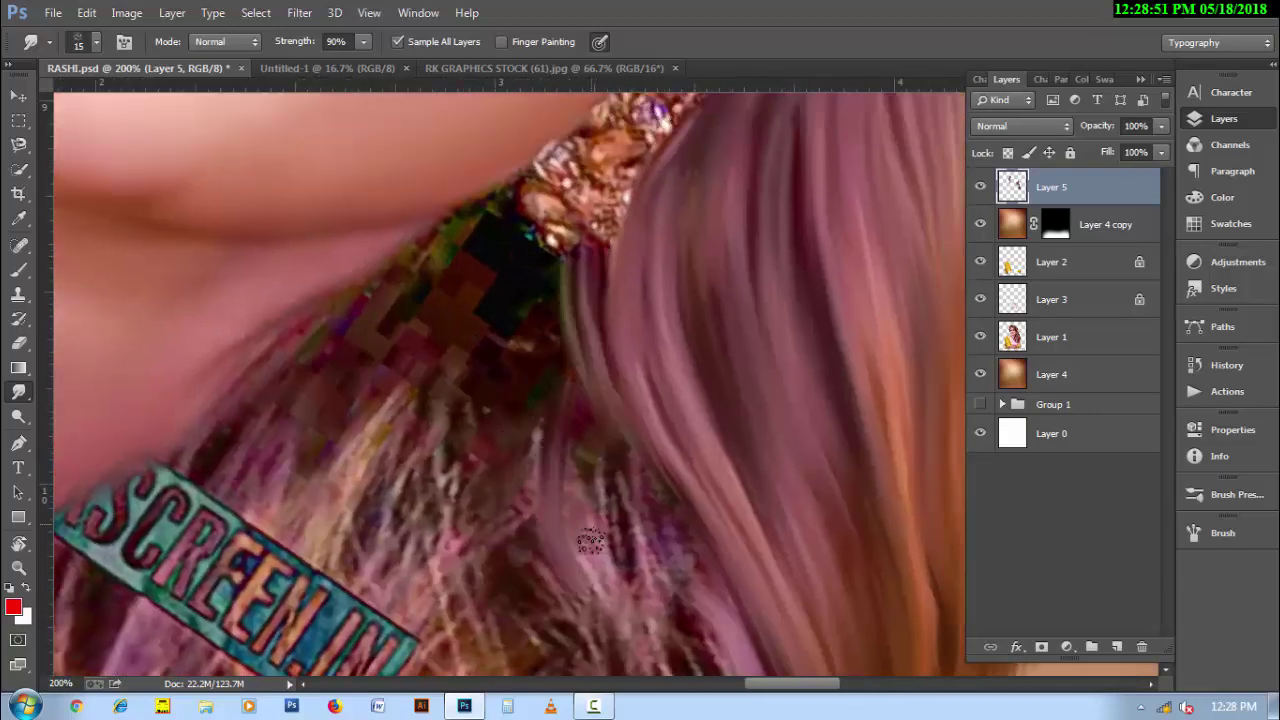
pyautogui.scroll(-3, 550, 480)
pyautogui.moveTo(560, 330)
pyautogui.mouseDown()
pyautogui.moveTo(640, 529)
pyautogui.moveTo(628, 358)
pyautogui.moveTo(661, 537)
pyautogui.mouseUp()
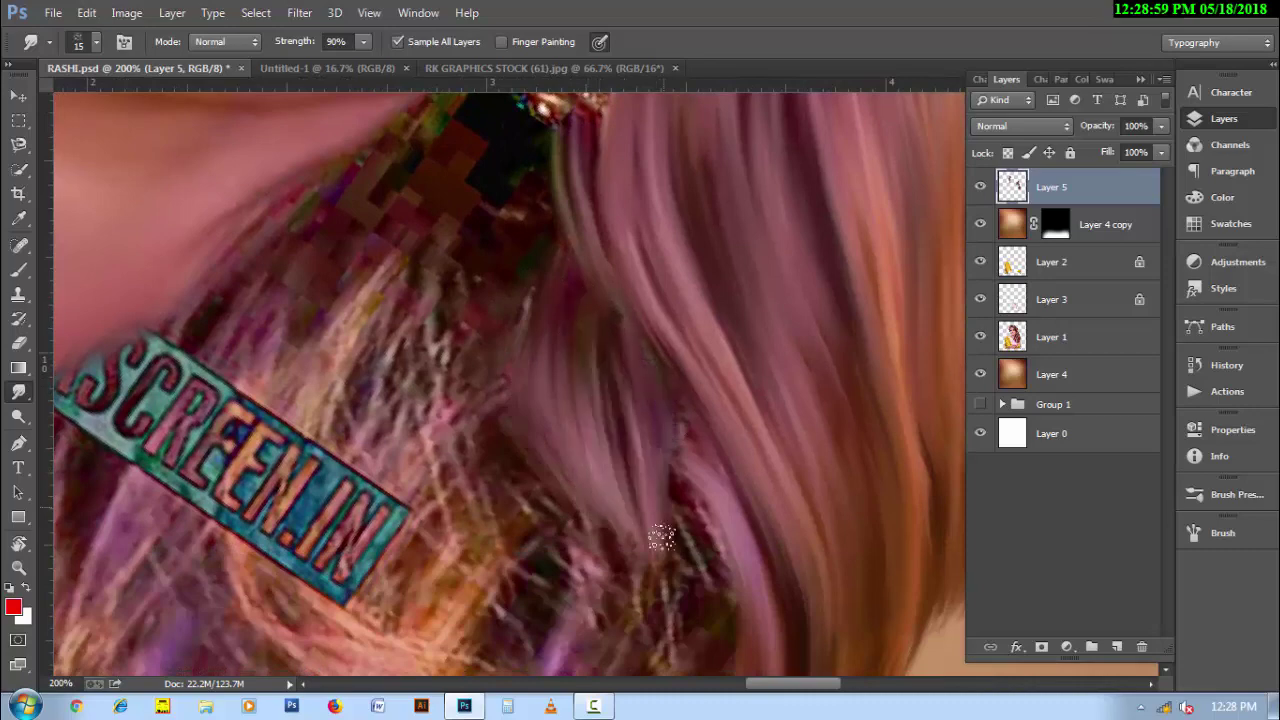
pyautogui.scroll(-5, 600, 400)
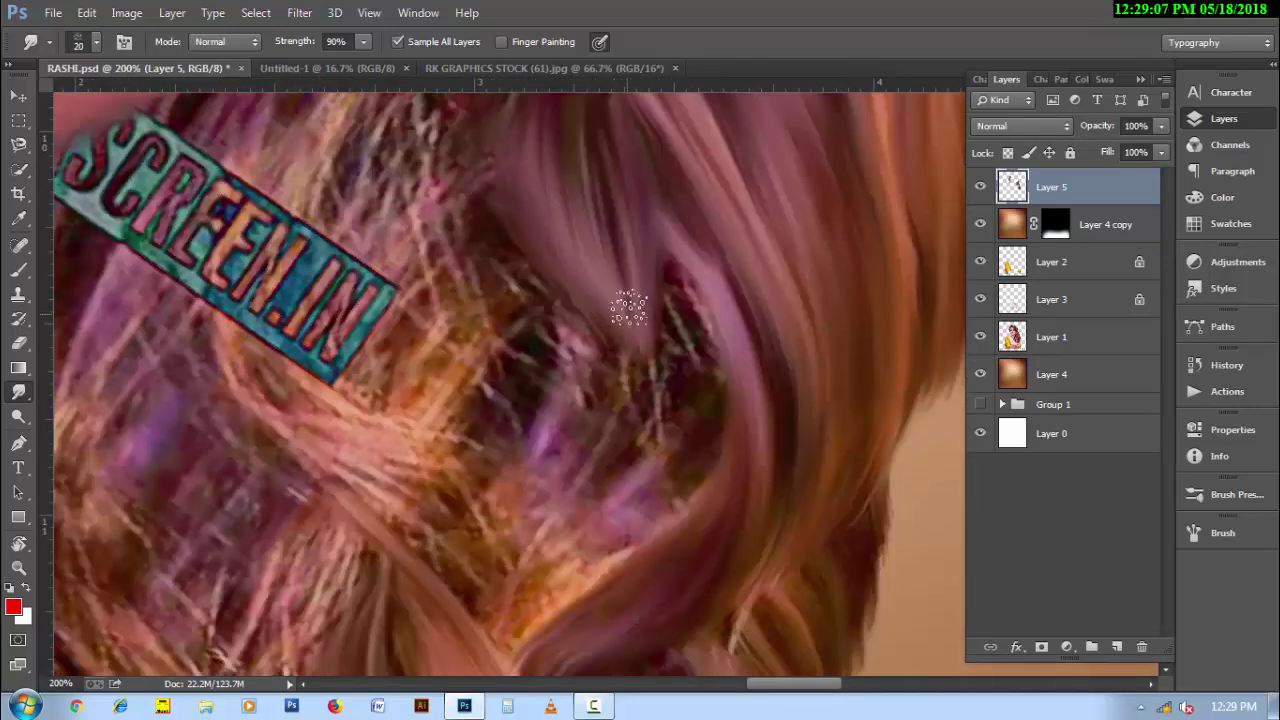
pyautogui.moveTo(629, 308)
pyautogui.mouseDown()
pyautogui.moveTo(594, 520)
pyautogui.moveTo(680, 286)
pyautogui.moveTo(669, 391)
pyautogui.moveTo(540, 625)
pyautogui.moveTo(678, 484)
pyautogui.mouseUp()
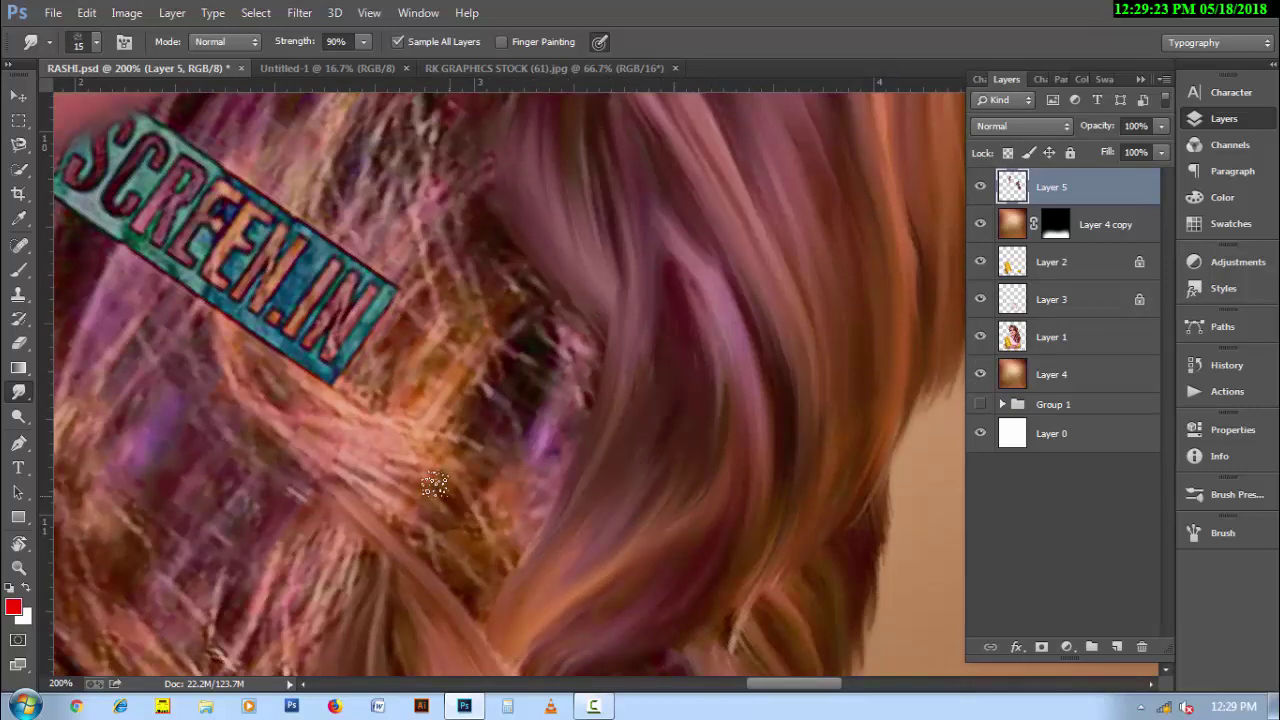
# Pull hair strands down over the SCREEN.IN label and push the orange curl upward.
pyautogui.moveTo(434, 484); pyautogui.dragTo(480, 571)
pyautogui.moveTo(225, 230)
pyautogui.mouseDown()
pyautogui.moveTo(330, 420)
pyautogui.moveTo(440, 560)
pyautogui.mouseUp()
pyautogui.moveTo(260, 330)
pyautogui.mouseDown()
pyautogui.moveTo(446, 562)
pyautogui.moveTo(466, 566)
pyautogui.moveTo(306, 294)
pyautogui.moveTo(283, 386)
pyautogui.mouseUp()
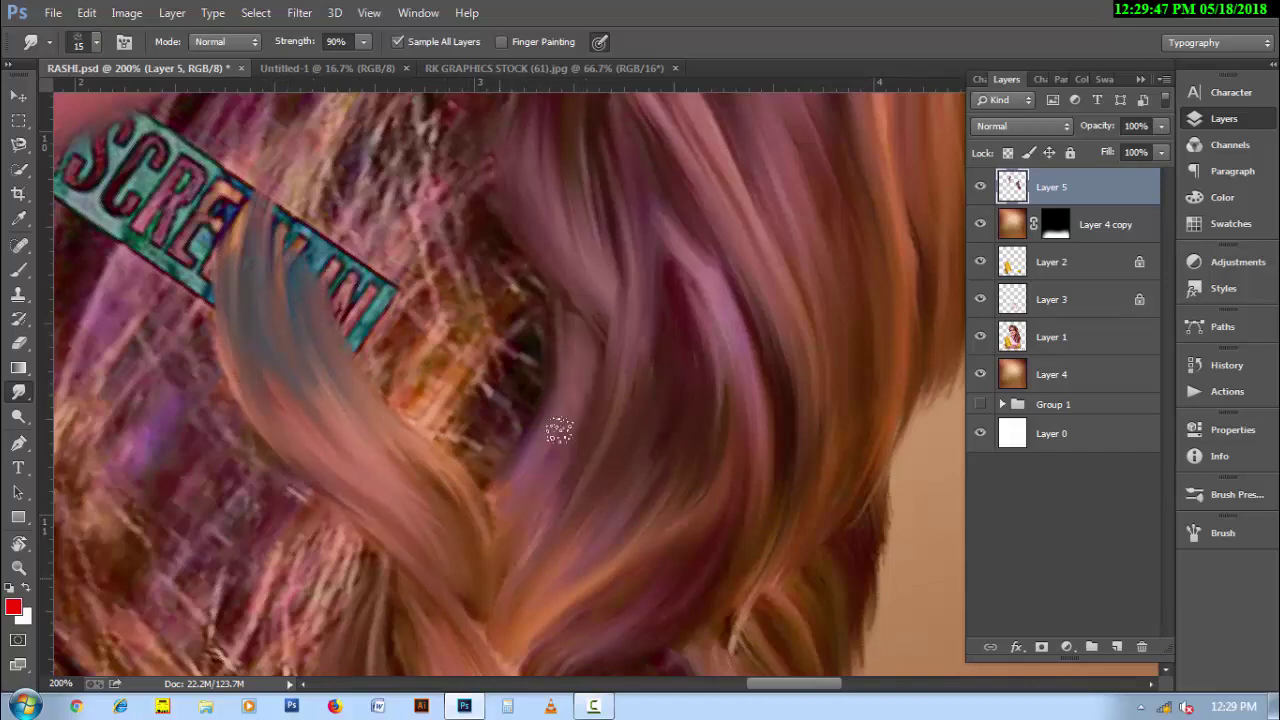
pyautogui.moveTo(478, 400); pyautogui.dragTo(500, 520)
pyautogui.moveTo(497, 463); pyautogui.dragTo(569, 443)
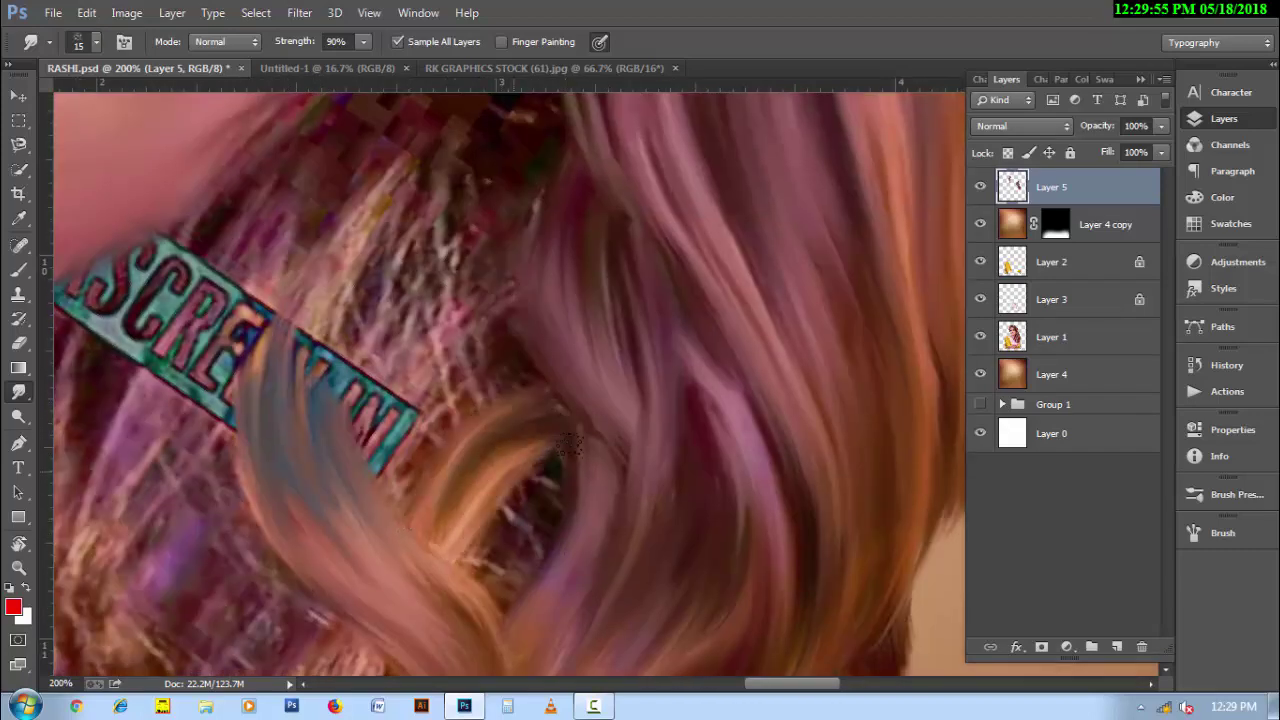
pyautogui.moveTo(543, 488); pyautogui.dragTo(550, 527)
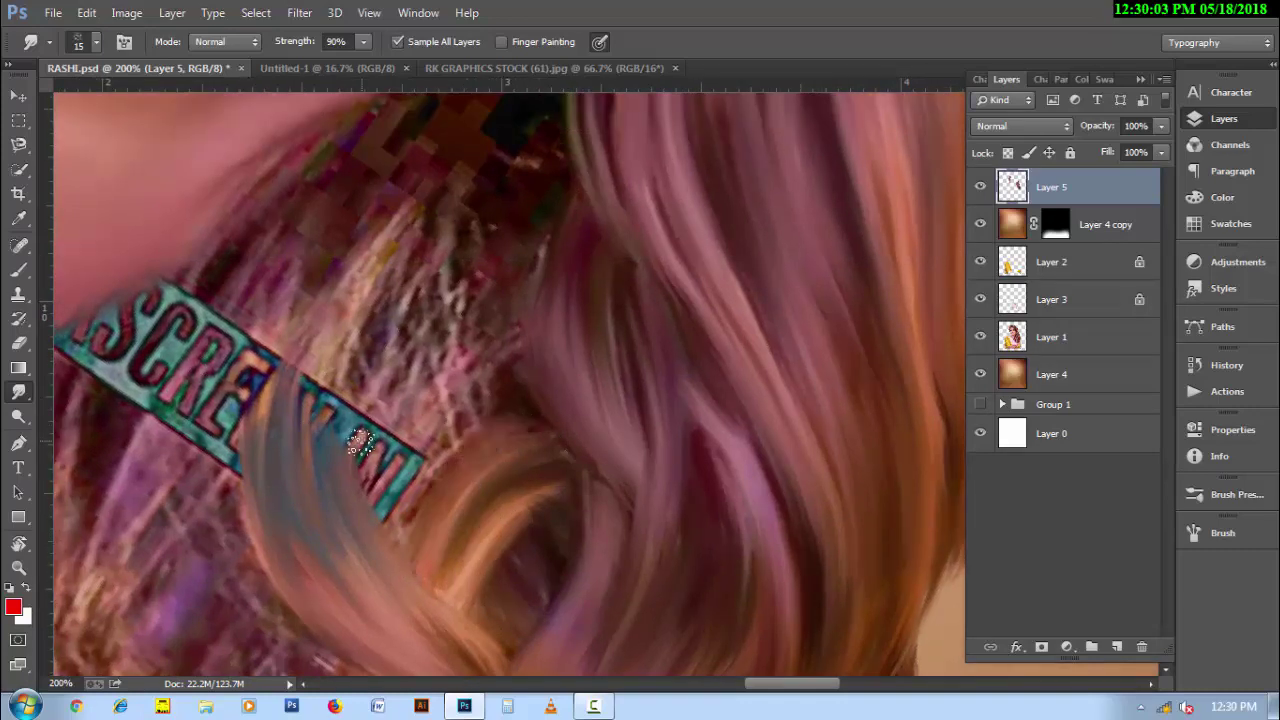
pyautogui.moveTo(456, 132)
pyautogui.mouseDown()
pyautogui.moveTo(463, 171)
pyautogui.moveTo(346, 500)
pyautogui.mouseUp()
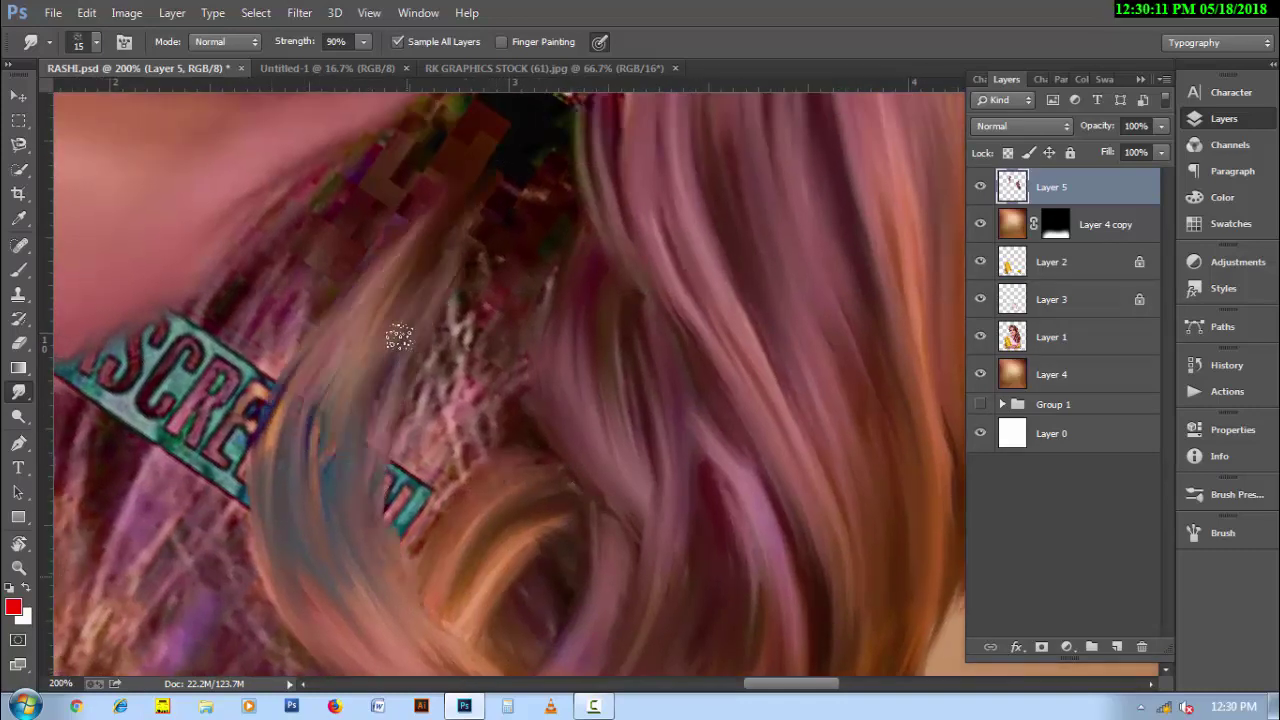
pyautogui.moveTo(397, 334); pyautogui.dragTo(362, 558)
# Blend the teal lettering edge into the hair and smudge strands near the necklace.
pyautogui.moveTo(331, 422); pyautogui.dragTo(303, 311)
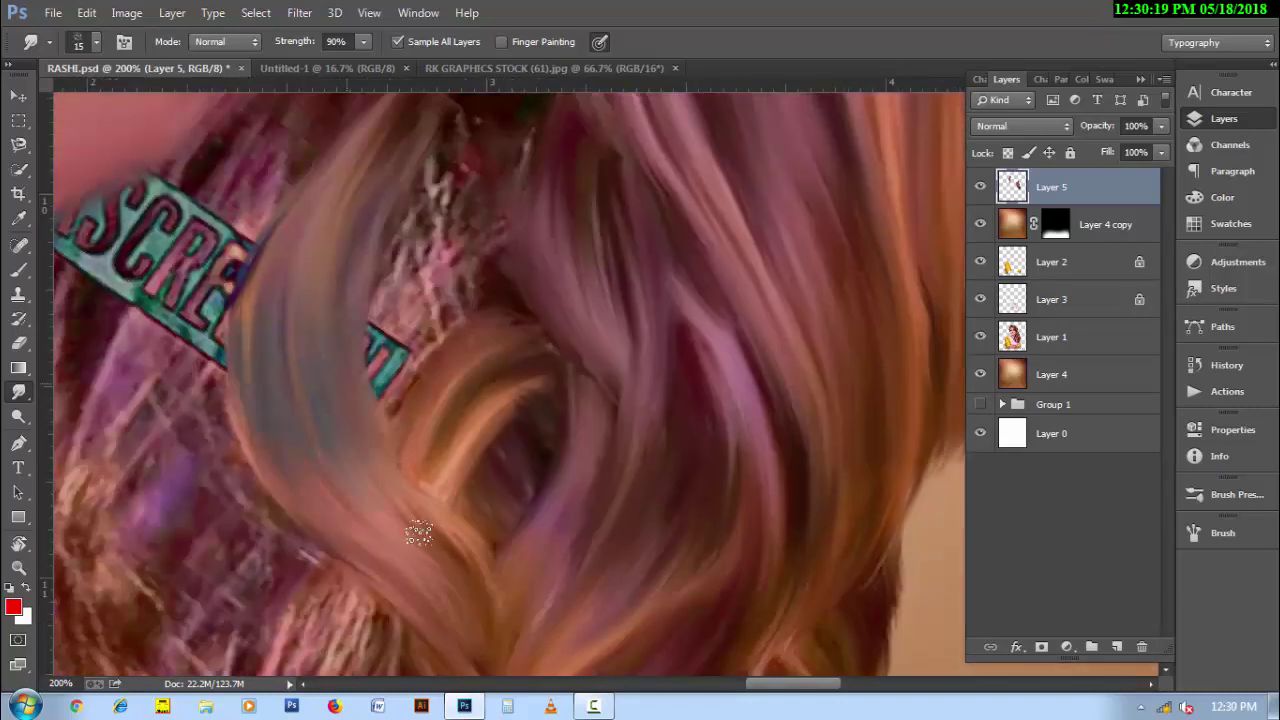
pyautogui.scroll(5, 446, 480)
pyautogui.scroll(3, 462, 335)
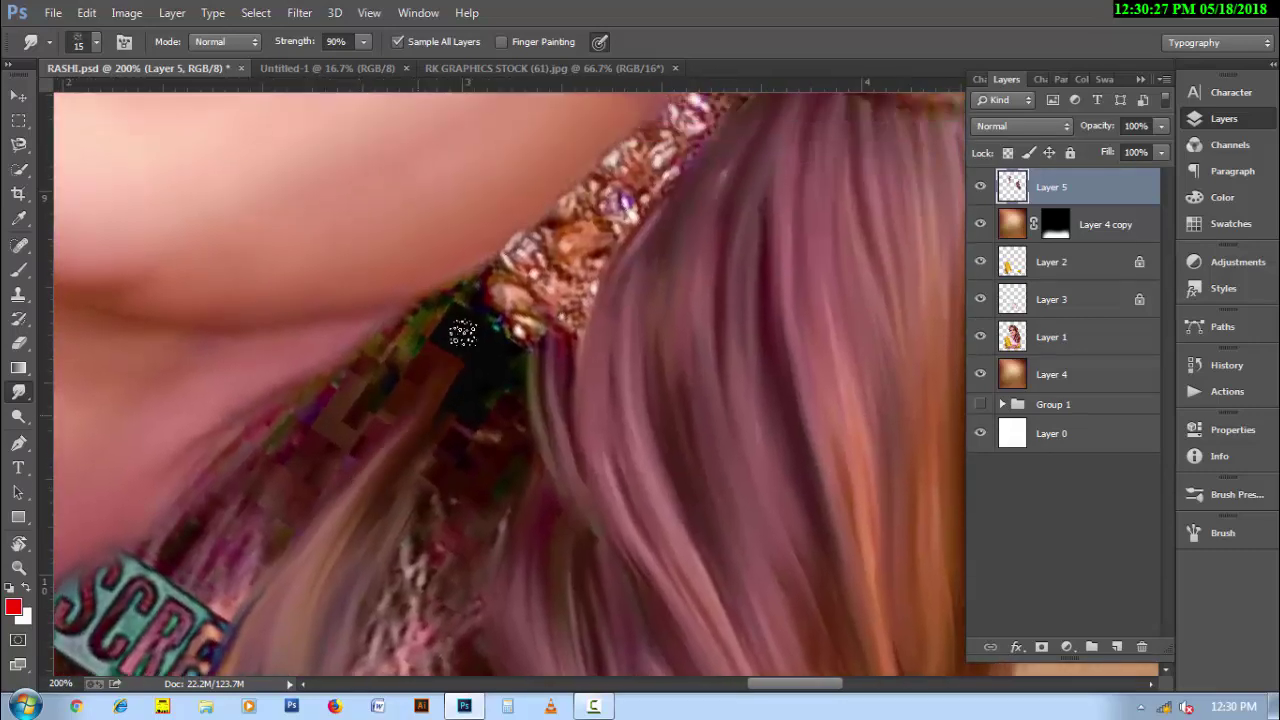
pyautogui.moveTo(436, 603); pyautogui.dragTo(536, 371)
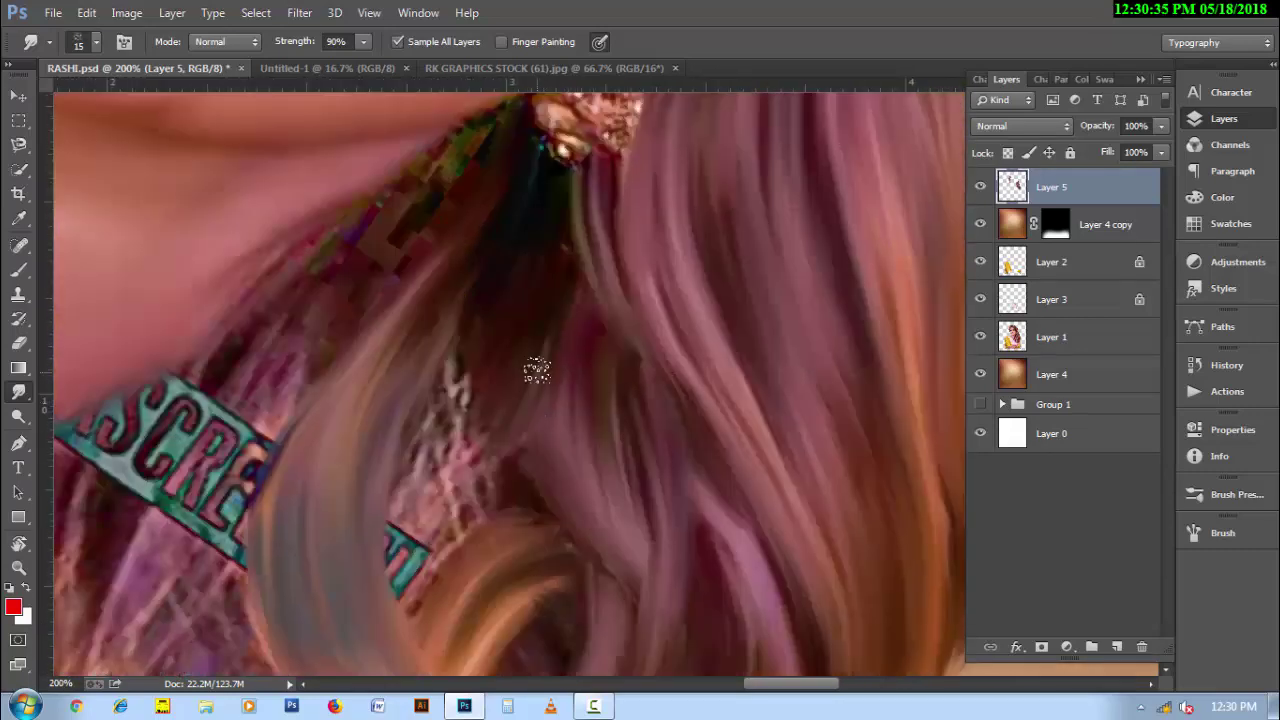
pyautogui.moveTo(416, 615)
pyautogui.mouseDown()
pyautogui.moveTo(400, 591)
pyautogui.moveTo(400, 523)
pyautogui.moveTo(517, 263)
pyautogui.mouseUp()
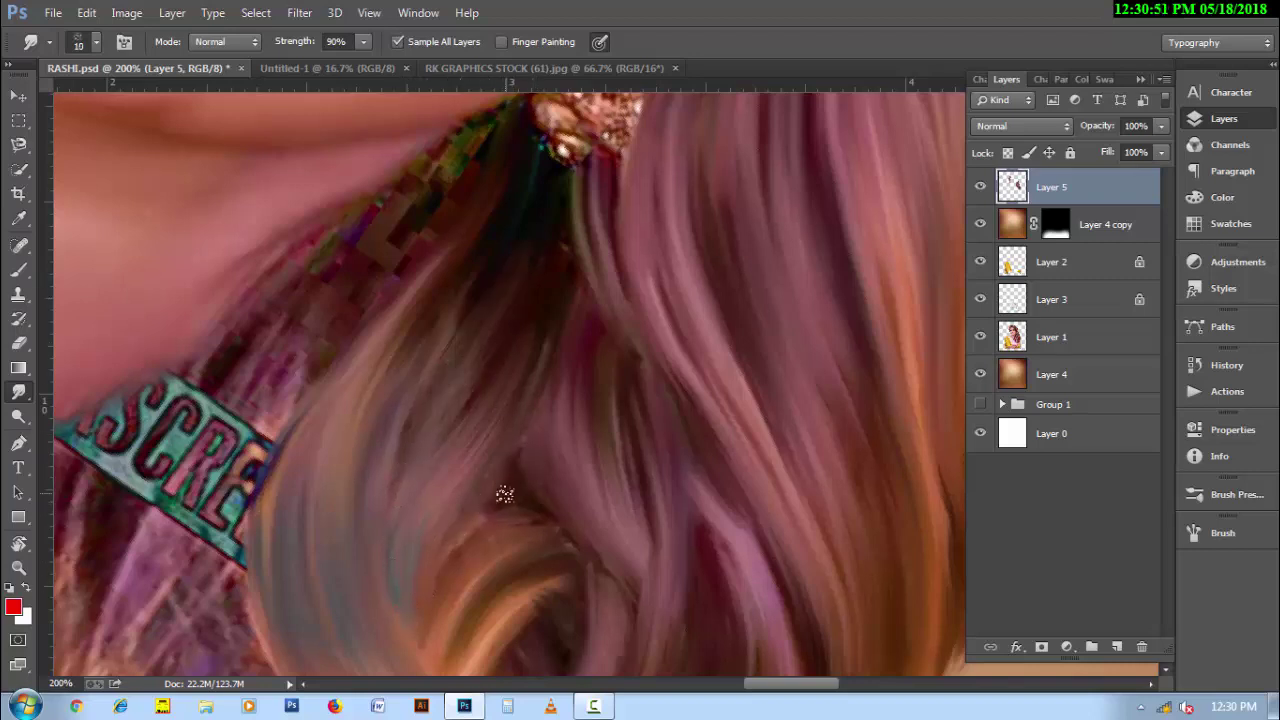
pyautogui.moveTo(532, 354); pyautogui.dragTo(447, 442)
pyautogui.moveTo(387, 367); pyautogui.dragTo(420, 460)
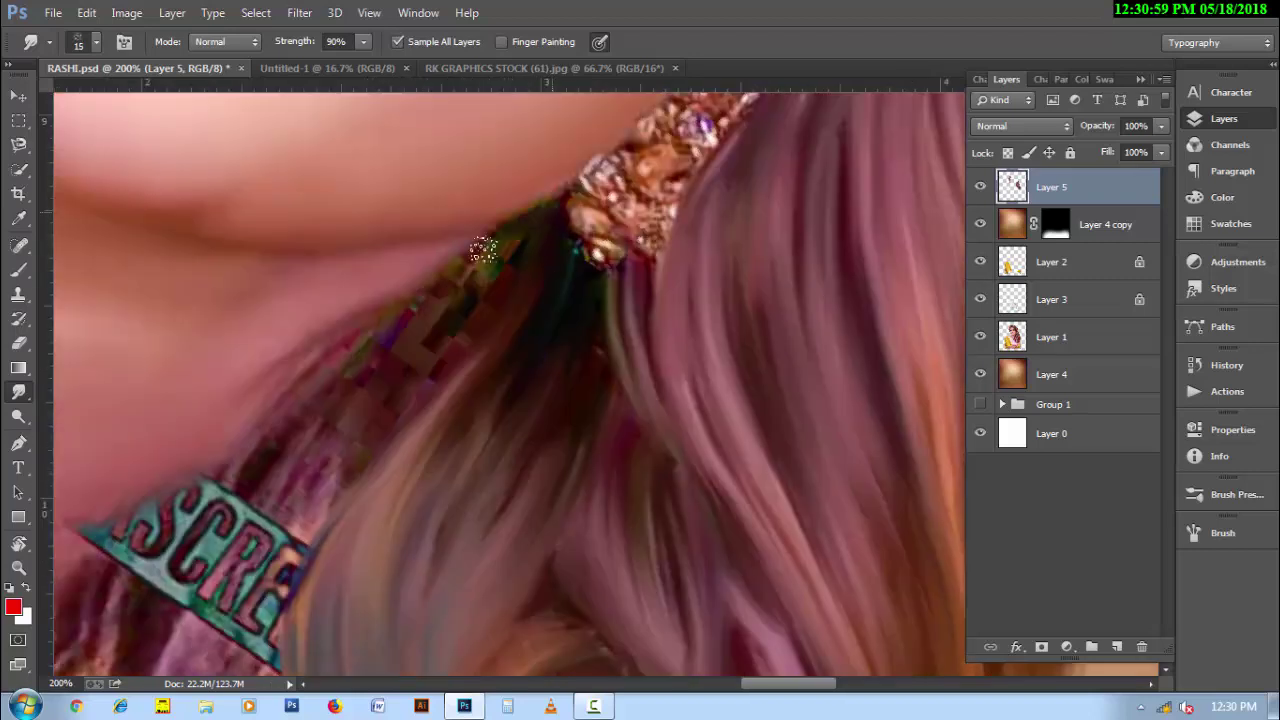
pyautogui.moveTo(480, 251)
pyautogui.mouseDown()
pyautogui.moveTo(537, 214)
pyautogui.moveTo(530, 337)
pyautogui.mouseUp()
# Cover the left of the lettering with long hair strands using a larger brush.
pyautogui.moveTo(425, 374)
pyautogui.mouseDown()
pyautogui.moveTo(506, 420)
pyautogui.moveTo(640, 600)
pyautogui.moveTo(223, 463)
pyautogui.mouseUp()
pyautogui.moveTo(270, 513)
pyautogui.mouseDown()
pyautogui.moveTo(229, 529)
pyautogui.moveTo(266, 609)
pyautogui.mouseUp()
pyautogui.press(']')
pyautogui.moveTo(371, 286)
pyautogui.mouseDown()
pyautogui.moveTo(390, 615)
pyautogui.moveTo(409, 337)
pyautogui.mouseUp()
pyautogui.moveTo(420, 230); pyautogui.dragTo(486, 663)
pyautogui.moveTo(460, 280); pyautogui.dragTo(470, 520)
# Hide the teal lettering edge and pull pink strands down over the dark hair.
pyautogui.press('[')
pyautogui.moveTo(382, 326); pyautogui.dragTo(369, 390)
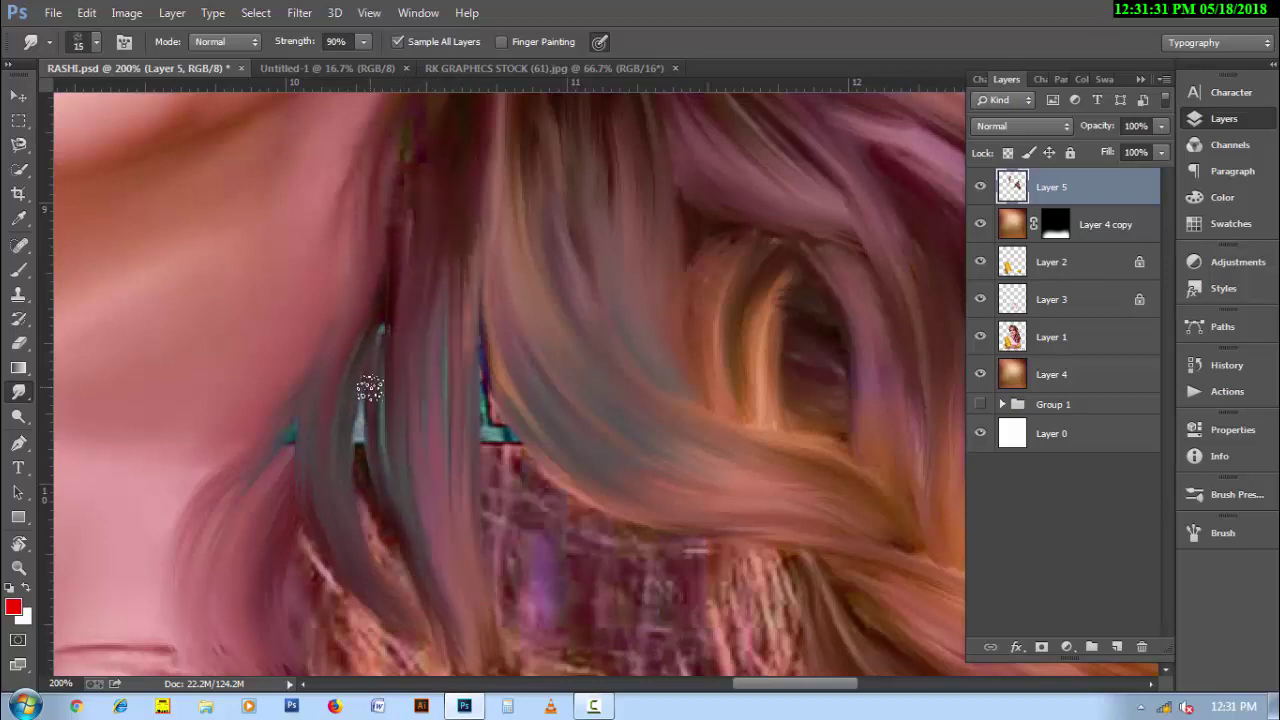
pyautogui.moveTo(511, 573); pyautogui.dragTo(511, 373)
pyautogui.moveTo(422, 472)
pyautogui.mouseDown()
pyautogui.moveTo(297, 371)
pyautogui.moveTo(386, 545)
pyautogui.mouseUp()
pyautogui.moveTo(420, 392); pyautogui.dragTo(510, 513)
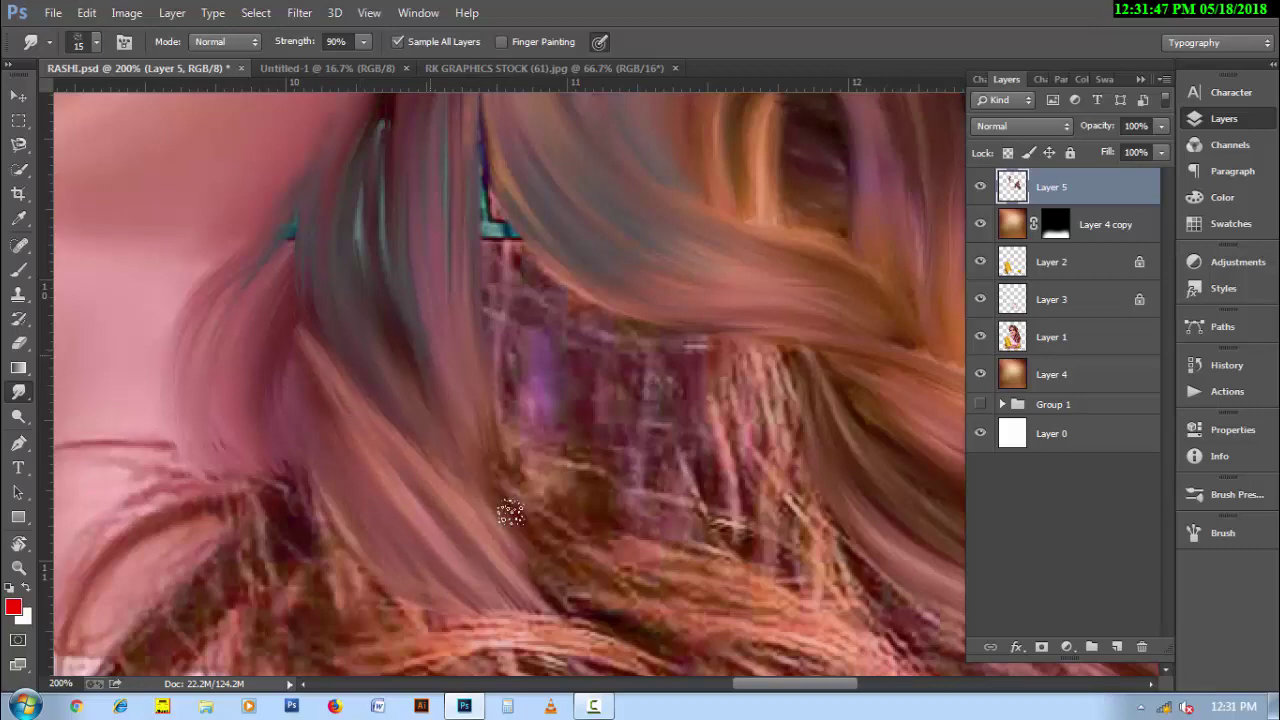
pyautogui.moveTo(623, 458); pyautogui.dragTo(502, 568)
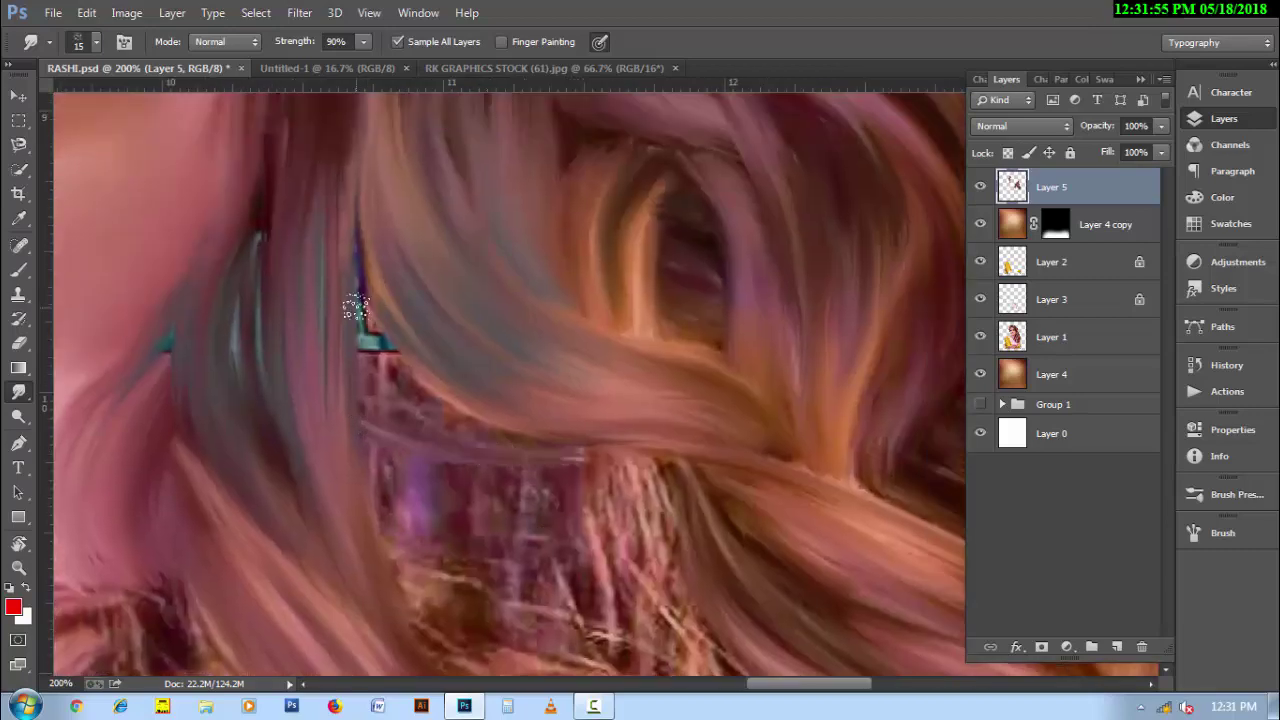
pyautogui.moveTo(582, 522); pyautogui.dragTo(547, 317)
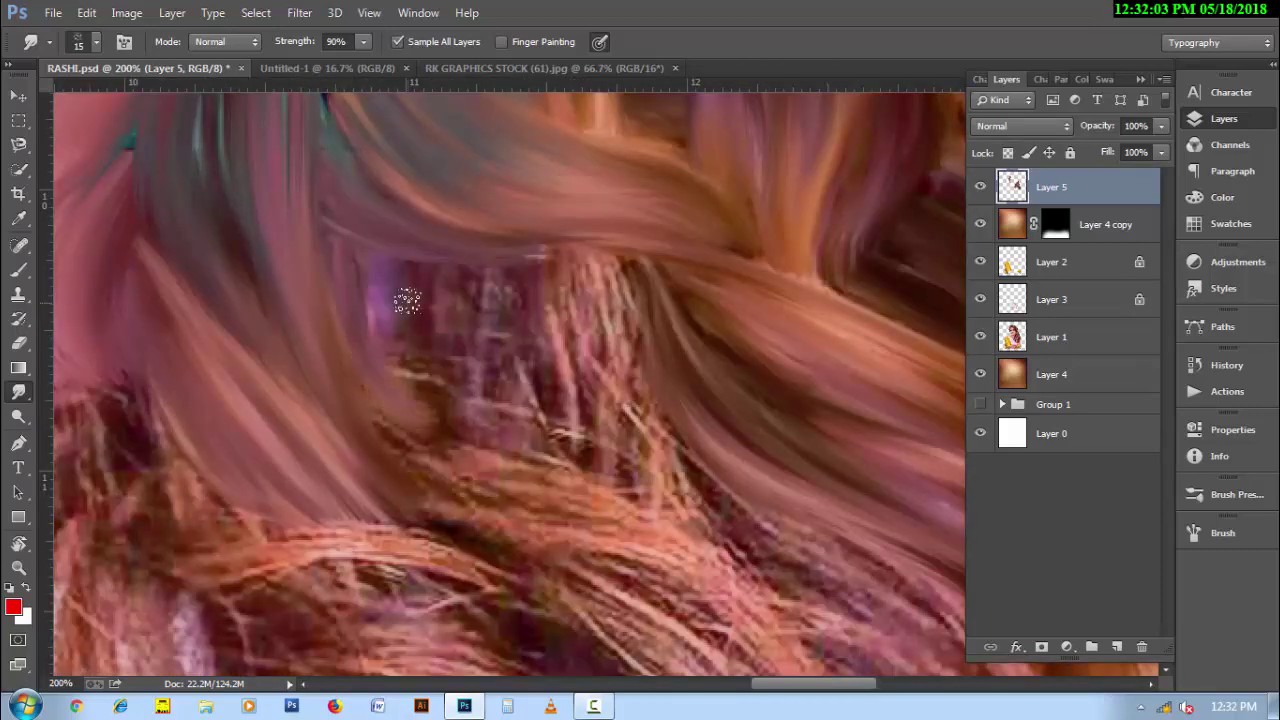
# Smudge the hair tips along the skin edge into smooth diagonal strands.
pyautogui.moveTo(527, 456)
pyautogui.mouseDown()
pyautogui.moveTo(566, 434)
pyautogui.moveTo(557, 263)
pyautogui.moveTo(661, 505)
pyautogui.moveTo(650, 420)
pyautogui.moveTo(731, 540)
pyautogui.mouseUp()
pyautogui.press(']')
pyautogui.moveTo(869, 604); pyautogui.dragTo(798, 504)
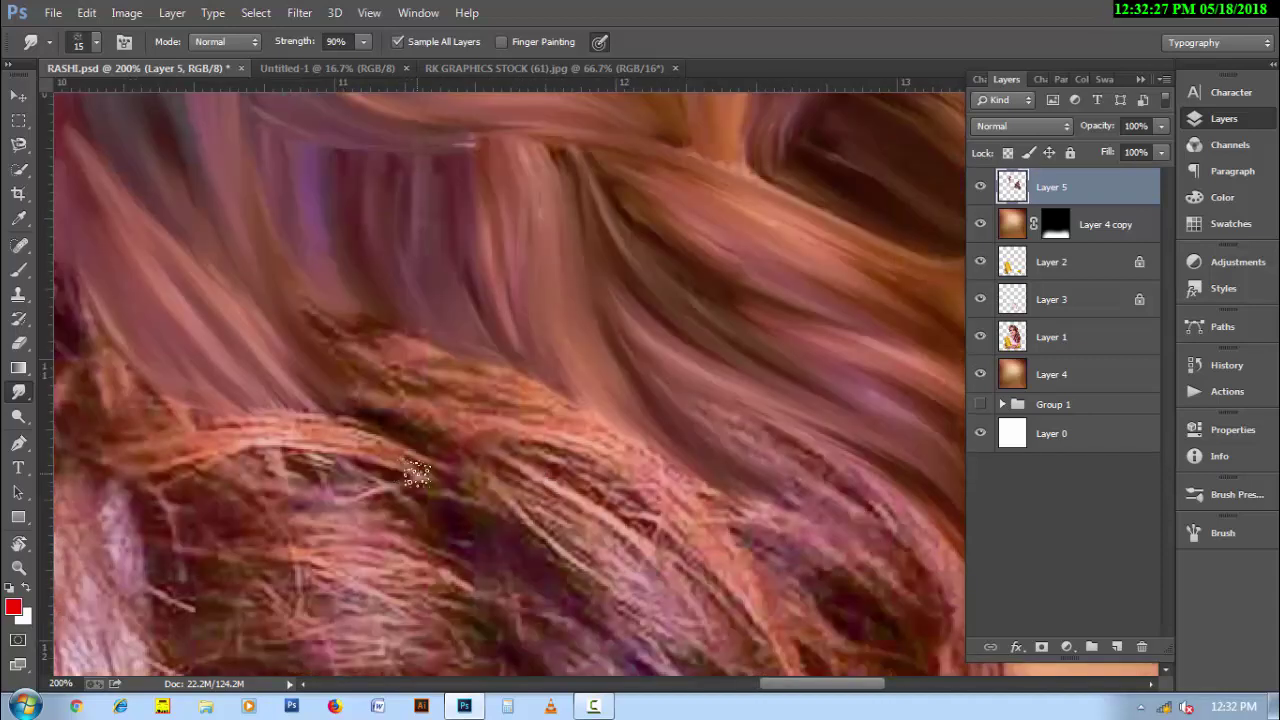
pyautogui.moveTo(409, 471)
pyautogui.mouseDown()
pyautogui.moveTo(620, 510)
pyautogui.moveTo(329, 343)
pyautogui.moveTo(790, 648)
pyautogui.moveTo(474, 429)
pyautogui.moveTo(606, 400)
pyautogui.mouseUp()
pyautogui.moveTo(529, 362); pyautogui.dragTo(317, 204)
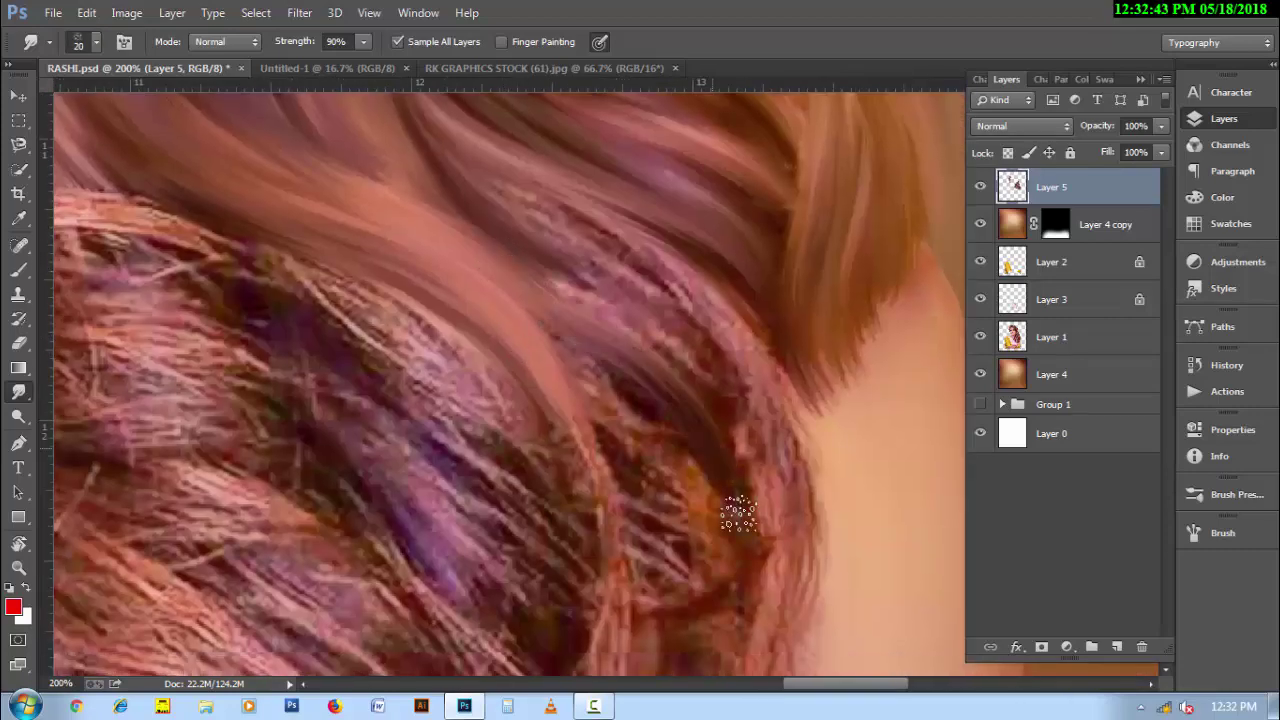
pyautogui.moveTo(734, 514)
pyautogui.mouseDown()
pyautogui.moveTo(694, 357)
pyautogui.moveTo(782, 526)
pyautogui.moveTo(674, 277)
pyautogui.mouseUp()
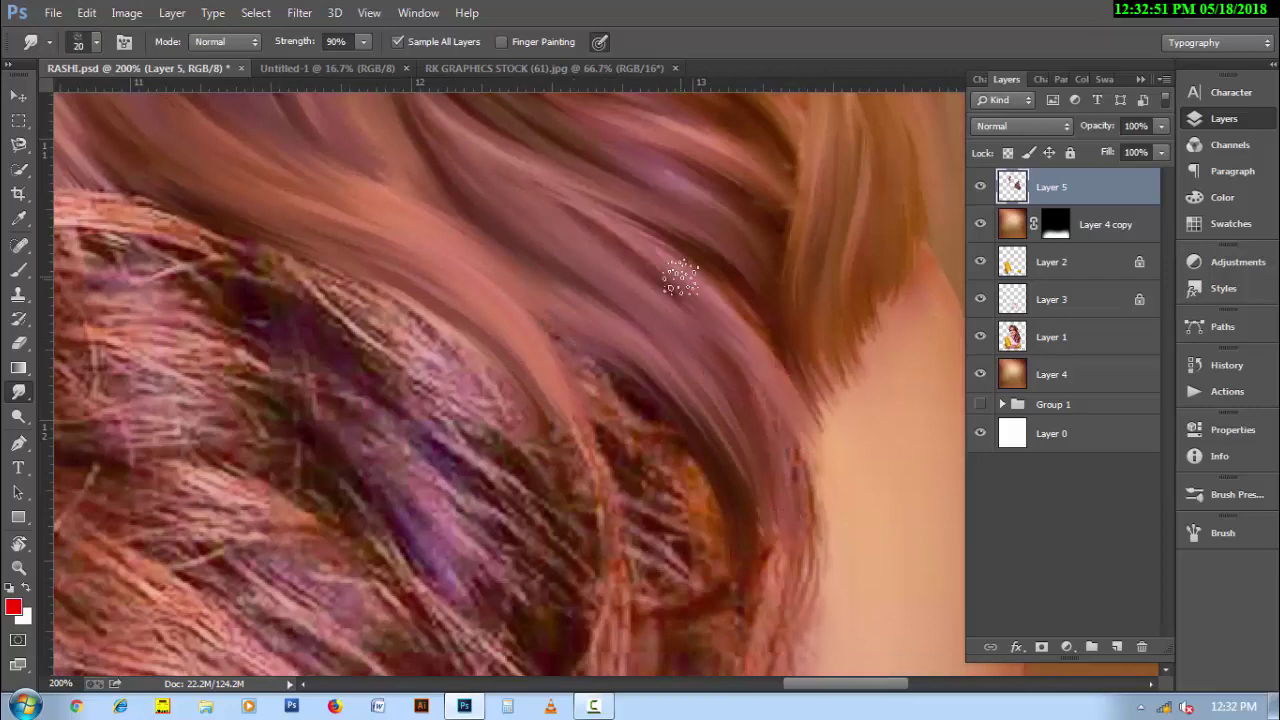
pyautogui.moveTo(779, 389)
pyautogui.mouseDown()
pyautogui.moveTo(560, 194)
pyautogui.moveTo(663, 443)
pyautogui.moveTo(674, 531)
pyautogui.moveTo(698, 489)
pyautogui.mouseUp()
pyautogui.moveTo(560, 180)
pyautogui.mouseDown()
pyautogui.moveTo(634, 314)
pyautogui.moveTo(571, 337)
pyautogui.moveTo(605, 543)
pyautogui.moveTo(586, 591)
pyautogui.mouseUp()
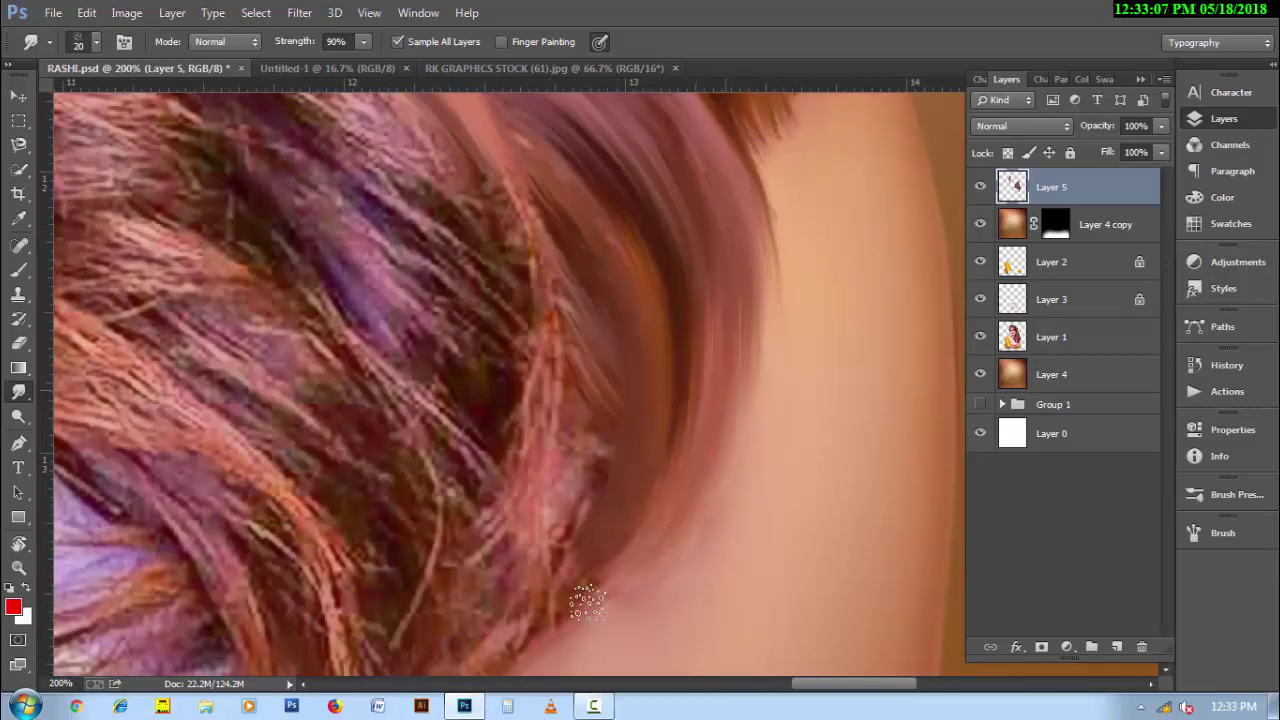
pyautogui.moveTo(560, 520)
pyautogui.mouseDown()
pyautogui.moveTo(634, 366)
pyautogui.moveTo(585, 574)
pyautogui.mouseUp()
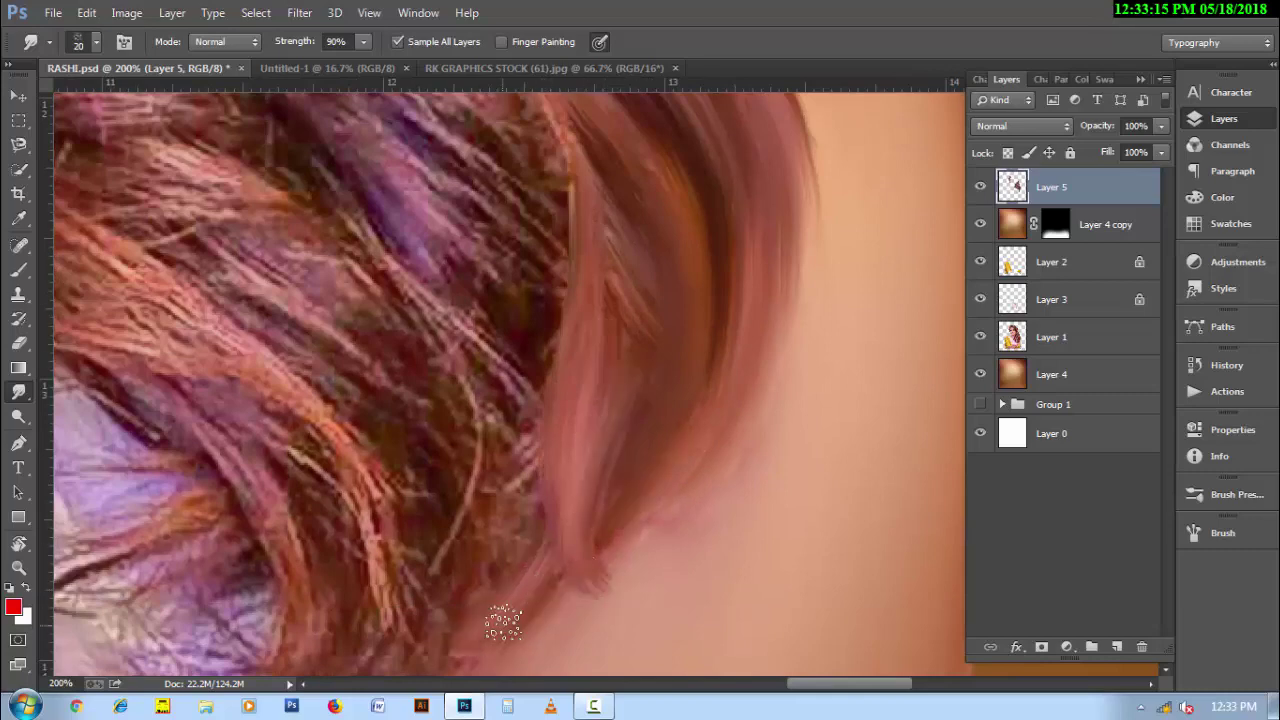
# Soften the strands around the lower purple curl, tilting the canvas as needed.
pyautogui.moveTo(503, 622)
pyautogui.mouseDown()
pyautogui.moveTo(529, 429)
pyautogui.moveTo(372, 592)
pyautogui.mouseUp()
pyautogui.moveTo(523, 567)
pyautogui.mouseDown()
pyautogui.moveTo(386, 594)
pyautogui.moveTo(631, 474)
pyautogui.moveTo(526, 371)
pyautogui.moveTo(430, 580)
pyautogui.mouseUp()
pyautogui.press('r')
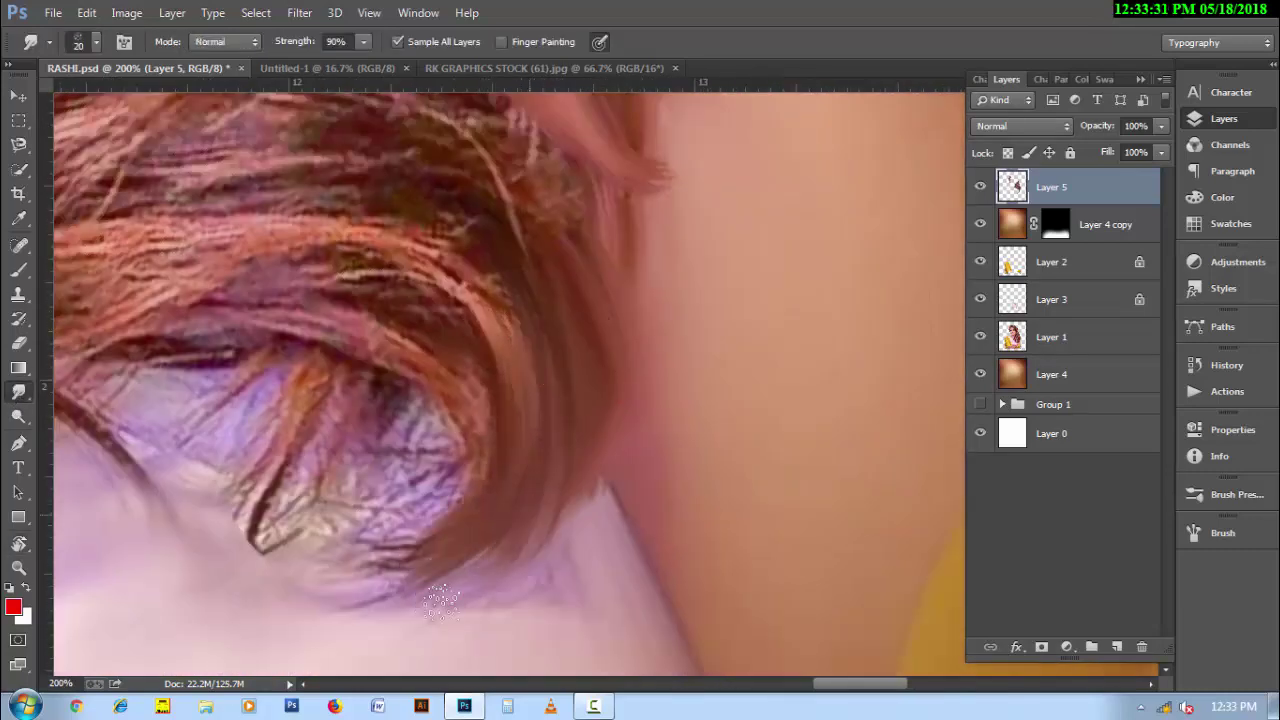
pyautogui.moveTo(560, 430); pyautogui.dragTo(450, 610)
pyautogui.moveTo(620, 400); pyautogui.dragTo(600, 530)
pyautogui.moveTo(440, 420)
pyautogui.mouseDown()
pyautogui.moveTo(461, 545)
pyautogui.moveTo(400, 586)
pyautogui.moveTo(451, 523)
pyautogui.moveTo(389, 503)
pyautogui.moveTo(443, 592)
pyautogui.moveTo(521, 492)
pyautogui.mouseUp()
# Pan to the left hair and smudge strands across the top, left, centre and middle.
pyautogui.moveTo(600, 308); pyautogui.dragTo(606, 366)
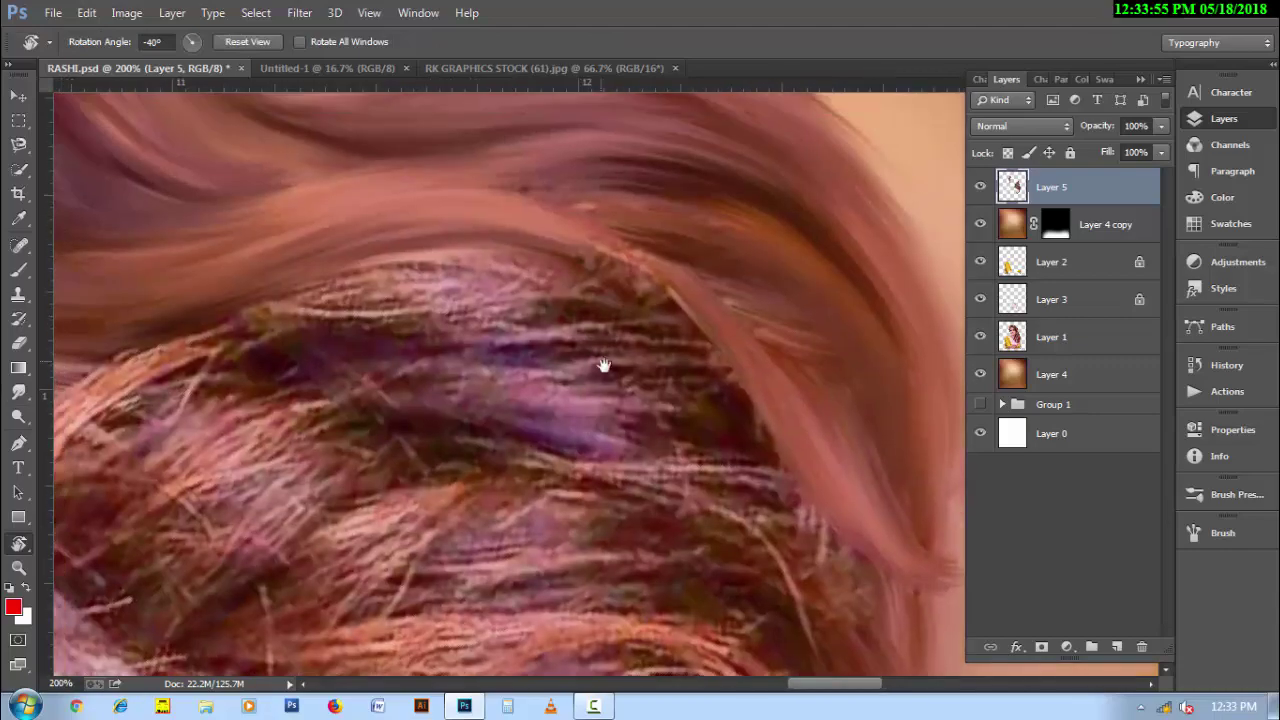
pyautogui.moveTo(200, 300)
pyautogui.mouseDown()
pyautogui.moveTo(715, 297)
pyautogui.moveTo(700, 206)
pyautogui.moveTo(423, 297)
pyautogui.moveTo(491, 423)
pyautogui.moveTo(417, 265)
pyautogui.moveTo(408, 366)
pyautogui.moveTo(370, 420)
pyautogui.moveTo(370, 400)
pyautogui.mouseUp()
pyautogui.moveTo(370, 530); pyautogui.dragTo(410, 403)
pyautogui.moveTo(330, 300)
pyautogui.mouseDown()
pyautogui.moveTo(250, 480)
pyautogui.moveTo(350, 570)
pyautogui.mouseUp()
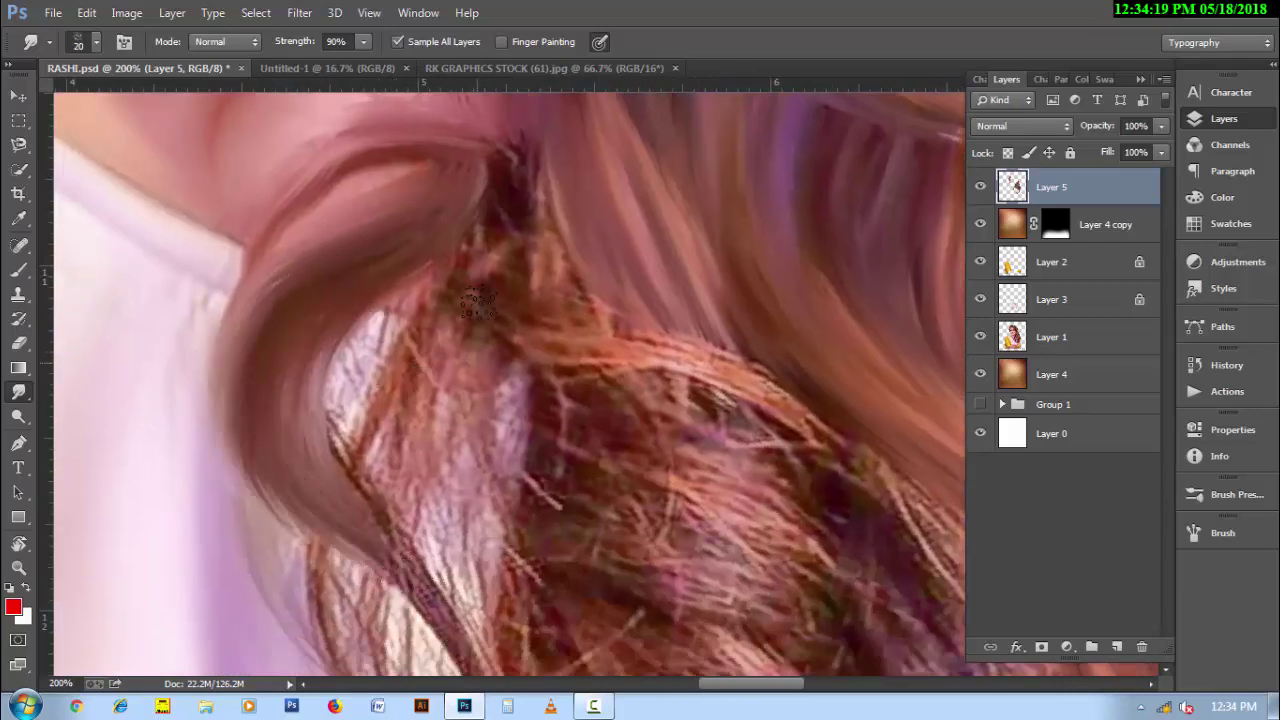
pyautogui.moveTo(420, 270)
pyautogui.mouseDown()
pyautogui.moveTo(360, 480)
pyautogui.moveTo(500, 153)
pyautogui.moveTo(430, 480)
pyautogui.mouseUp()
pyautogui.moveTo(490, 250); pyautogui.dragTo(466, 606)
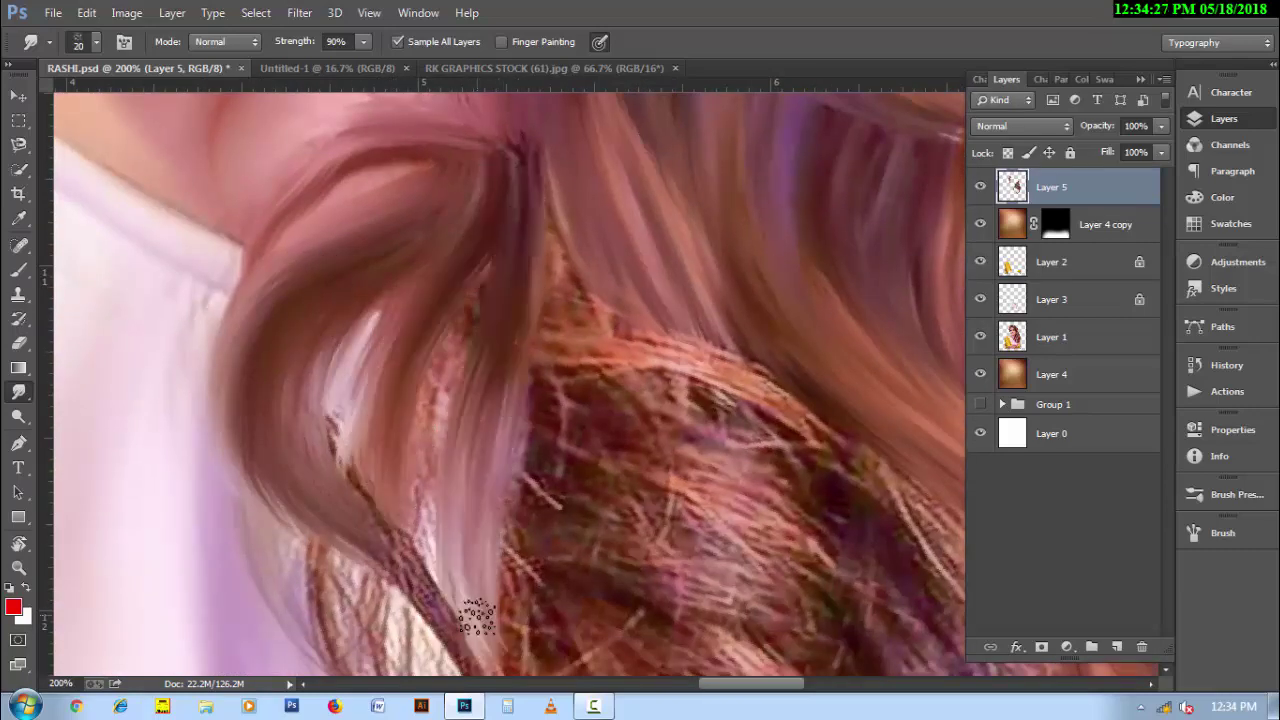
pyautogui.moveTo(440, 340); pyautogui.dragTo(449, 580)
# Smudge the lower strands of the hair into smoother sweeps.
pyautogui.scroll(-3, 449, 580)
pyautogui.moveTo(257, 341)
pyautogui.mouseDown()
pyautogui.moveTo(386, 443)
pyautogui.moveTo(440, 595)
pyautogui.mouseUp()
pyautogui.moveTo(400, 434); pyautogui.dragTo(480, 620)
pyautogui.moveTo(457, 543); pyautogui.dragTo(495, 660)
pyautogui.scroll(-1, 399, 341)
pyautogui.scroll(-2, 399, 341)
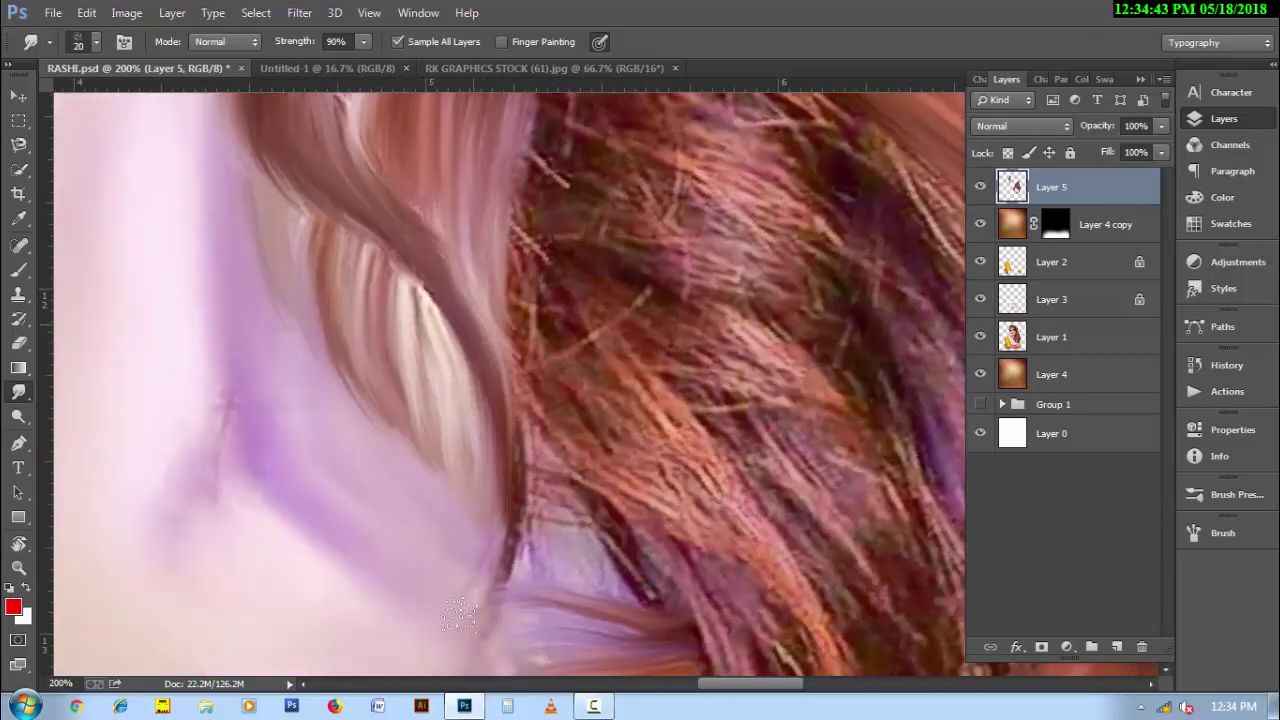
pyautogui.moveTo(520, 400); pyautogui.dragTo(490, 630)
# Soften the remaining rough hair strands with longer smudge strokes.
pyautogui.moveTo(622, 555); pyautogui.dragTo(563, 414)
pyautogui.scroll(2, 557, 451)
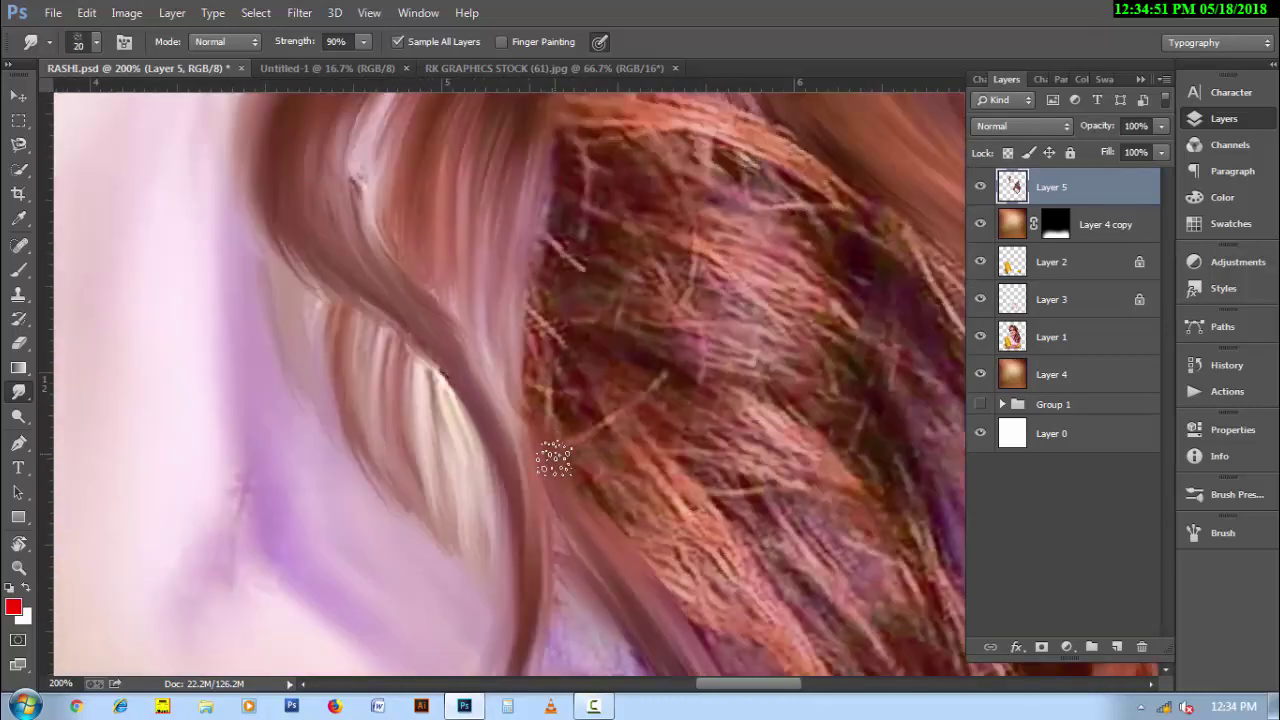
pyautogui.scroll(2, 543, 486)
pyautogui.moveTo(545, 245); pyautogui.dragTo(555, 445)
pyautogui.scroll(2, 540, 568)
pyautogui.moveTo(540, 568)
pyautogui.mouseDown()
pyautogui.moveTo(586, 443)
pyautogui.moveTo(700, 457)
pyautogui.moveTo(656, 414)
pyautogui.moveTo(449, 386)
pyautogui.mouseUp()
pyautogui.scroll(-2, 580, 463)
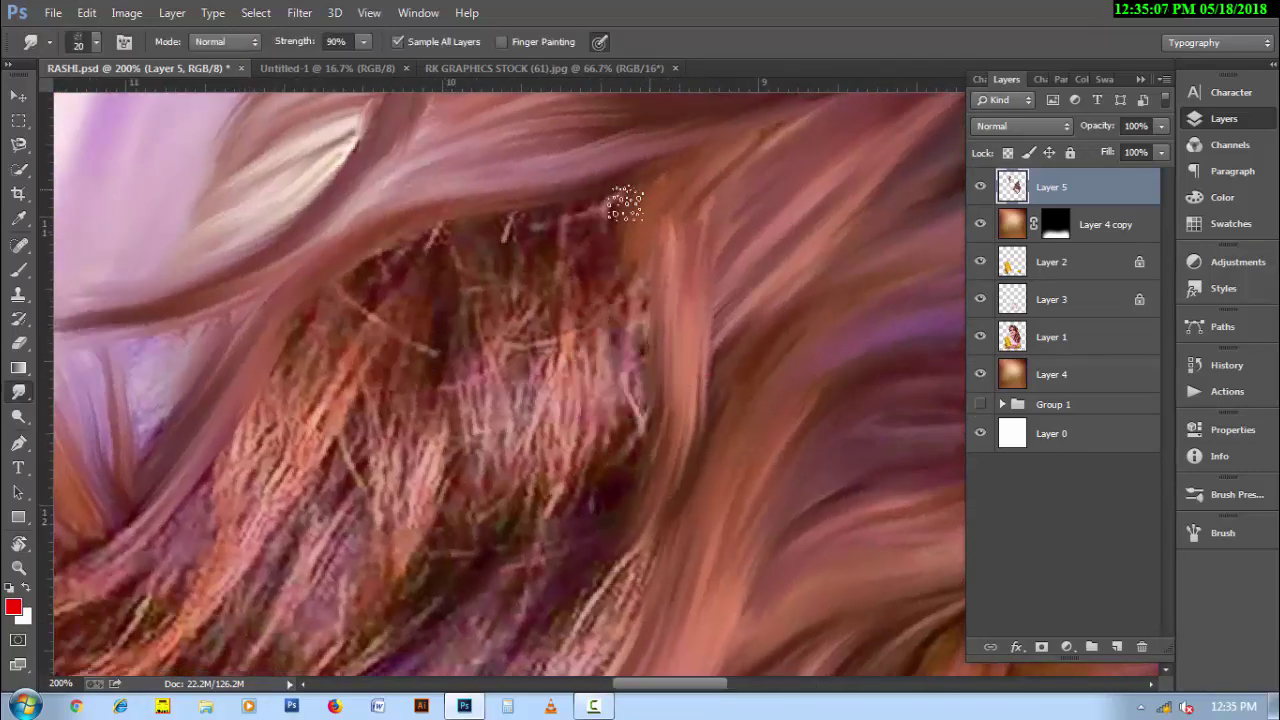
# Blend the textured strands in the middle into smooth, flowing hair.
pyautogui.moveTo(623, 200)
pyautogui.mouseDown()
pyautogui.moveTo(657, 349)
pyautogui.moveTo(545, 615)
pyautogui.mouseUp()
pyautogui.moveTo(440, 228)
pyautogui.mouseDown()
pyautogui.moveTo(434, 557)
pyautogui.moveTo(478, 600)
pyautogui.mouseUp()
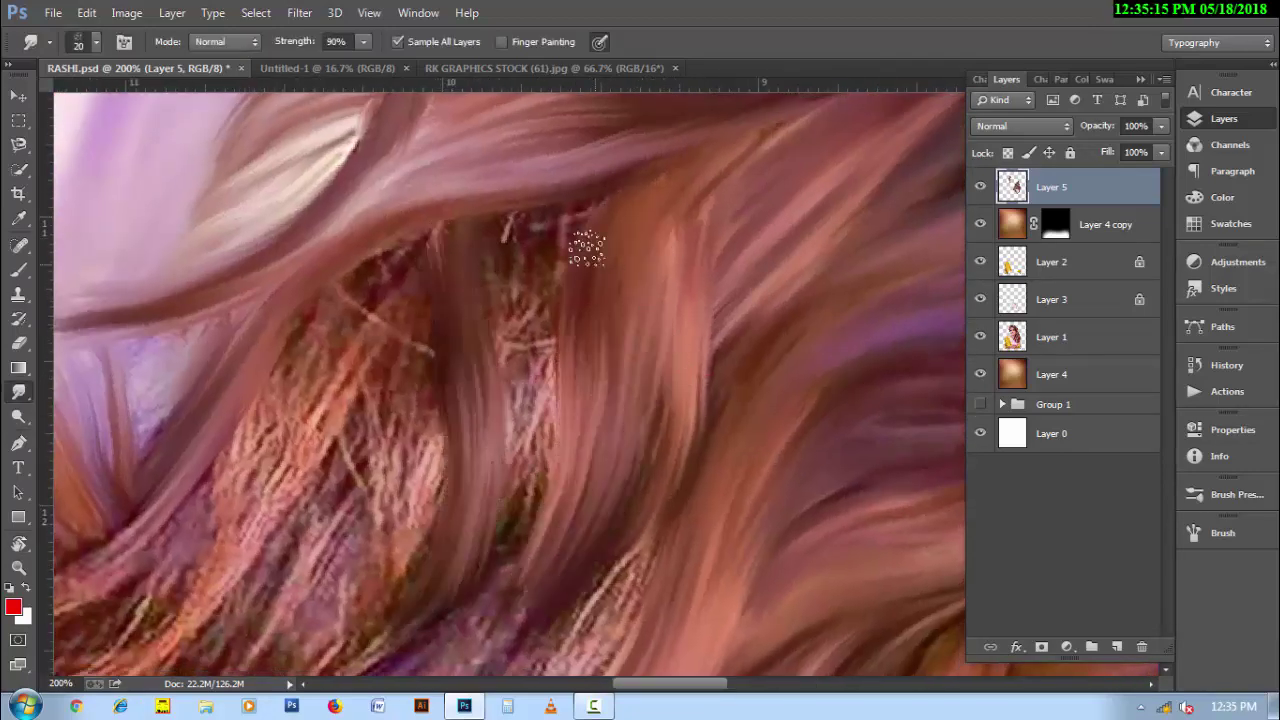
pyautogui.moveTo(586, 249); pyautogui.dragTo(530, 608)
pyautogui.moveTo(551, 220); pyautogui.dragTo(470, 630)
pyautogui.moveTo(503, 296)
pyautogui.mouseDown()
pyautogui.moveTo(466, 374)
pyautogui.moveTo(663, 303)
pyautogui.moveTo(601, 503)
pyautogui.mouseUp()
# Smooth the textured purple strands along the curl into soft hair.
pyautogui.moveTo(640, 300)
pyautogui.mouseDown()
pyautogui.moveTo(417, 543)
pyautogui.moveTo(677, 294)
pyautogui.moveTo(540, 500)
pyautogui.mouseUp()
pyautogui.moveTo(660, 330); pyautogui.dragTo(480, 550)
pyautogui.moveTo(453, 496); pyautogui.dragTo(543, 486)
pyautogui.moveTo(600, 320); pyautogui.dragTo(414, 514)
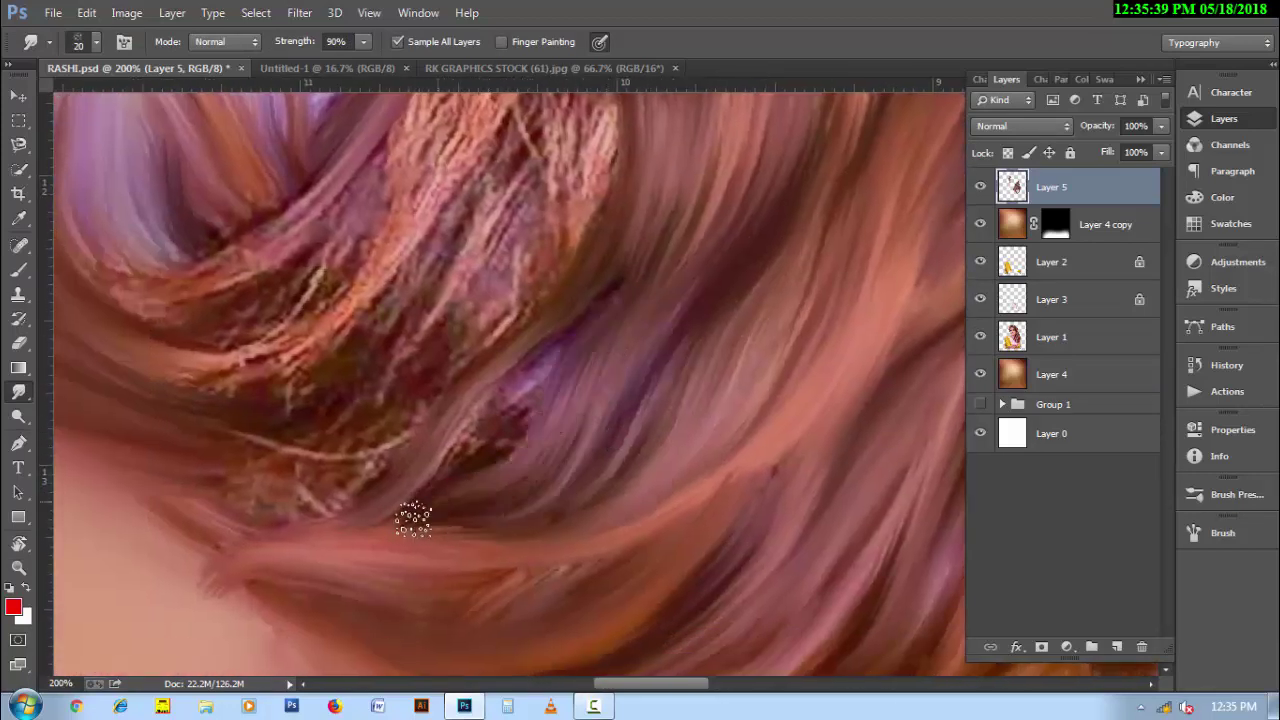
pyautogui.moveTo(540, 380); pyautogui.dragTo(453, 497)
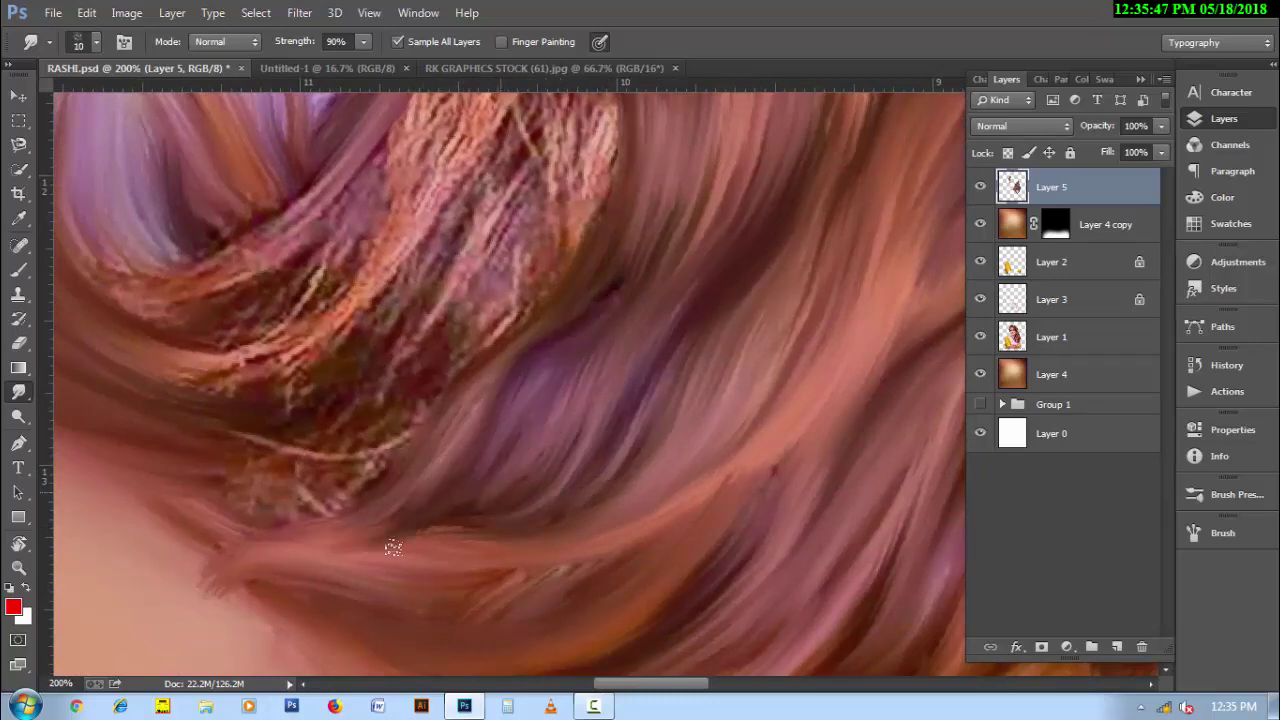
# Rotate the canvas, set the smudge brush to 20, and cover the textured patch with brown strands.
pyautogui.press('r')
pyautogui.moveTo(322, 527)
pyautogui.mouseDown()
pyautogui.moveTo(509, 434)
pyautogui.moveTo(299, 547)
pyautogui.mouseUp()
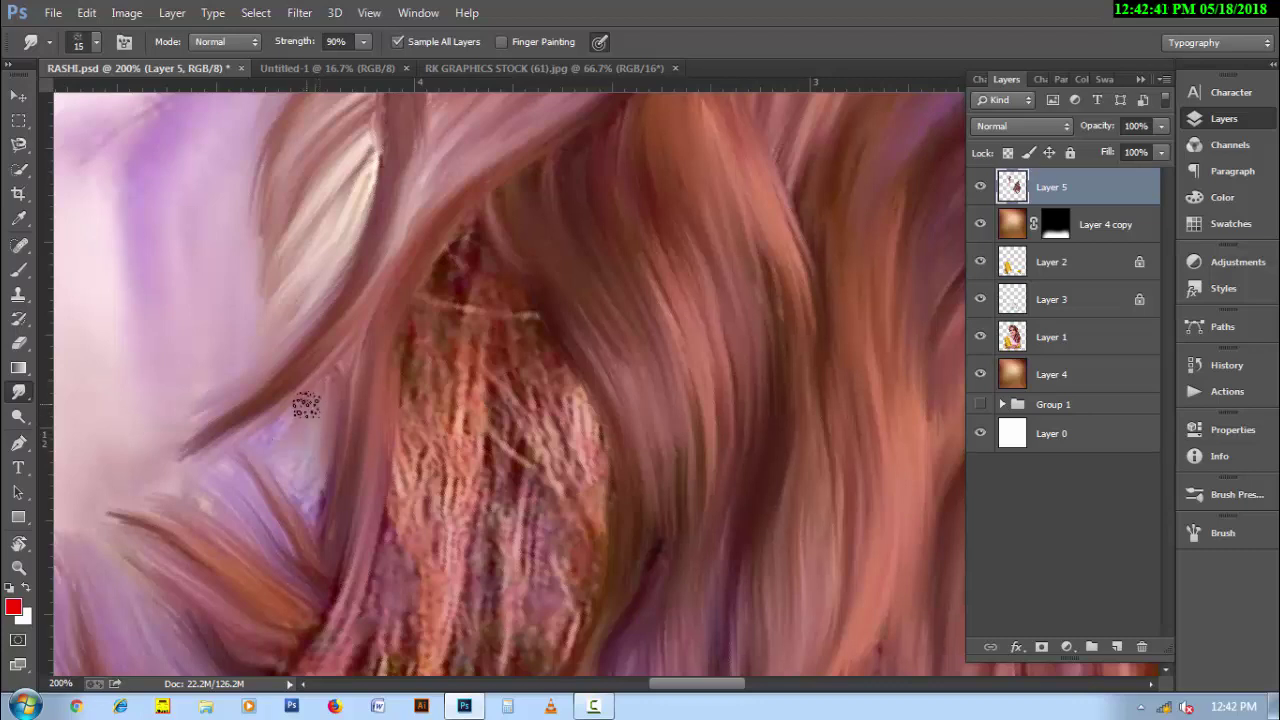
pyautogui.moveTo(389, 418)
pyautogui.mouseDown()
pyautogui.moveTo(471, 286)
pyautogui.moveTo(445, 570)
pyautogui.moveTo(391, 529)
pyautogui.moveTo(369, 605)
pyautogui.mouseUp()
pyautogui.press(']')
pyautogui.scroll(-2, 529, 437)
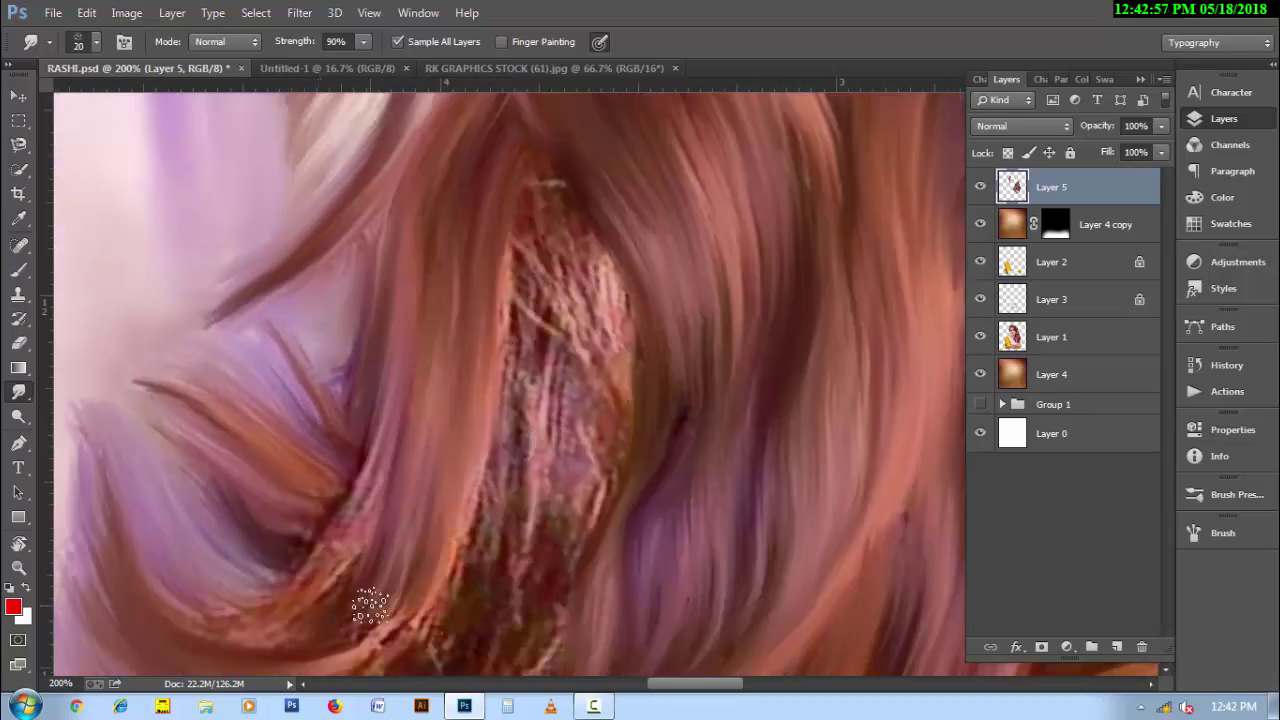
pyautogui.moveTo(530, 230); pyautogui.dragTo(627, 422)
pyautogui.moveTo(584, 334)
pyautogui.mouseDown()
pyautogui.moveTo(634, 406)
pyautogui.moveTo(566, 200)
pyautogui.moveTo(614, 520)
pyautogui.moveTo(548, 580)
pyautogui.moveTo(529, 349)
pyautogui.moveTo(500, 610)
pyautogui.moveTo(548, 628)
pyautogui.mouseUp()
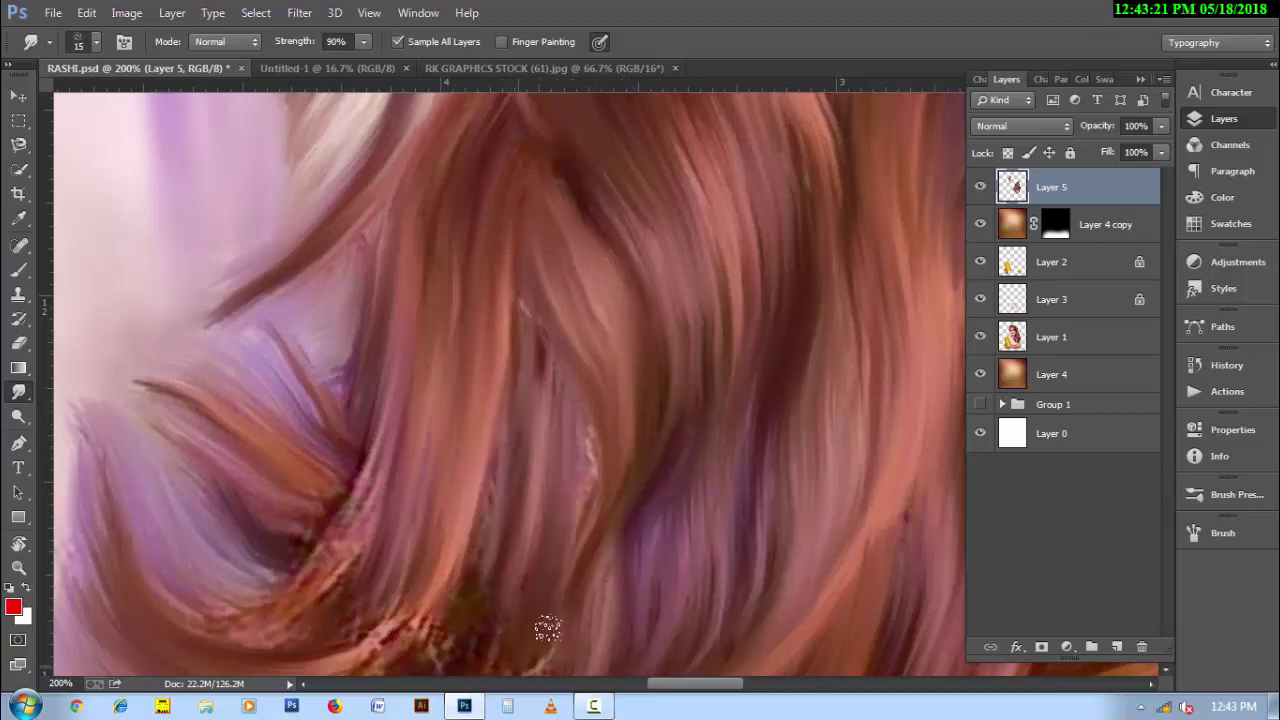
# Rotate to a new angle and blend the remaining patch and lower hair edge.
pyautogui.press('r')
pyautogui.moveTo(537, 321)
pyautogui.mouseDown()
pyautogui.moveTo(583, 393)
pyautogui.moveTo(343, 437)
pyautogui.moveTo(423, 357)
pyautogui.moveTo(380, 343)
pyautogui.moveTo(423, 289)
pyautogui.moveTo(466, 380)
pyautogui.moveTo(491, 294)
pyautogui.moveTo(505, 470)
pyautogui.mouseUp()
pyautogui.press(']')
pyautogui.moveTo(553, 432)
pyautogui.mouseDown()
pyautogui.moveTo(529, 449)
pyautogui.moveTo(523, 523)
pyautogui.moveTo(470, 571)
pyautogui.moveTo(457, 606)
pyautogui.moveTo(429, 580)
pyautogui.moveTo(672, 536)
pyautogui.mouseUp()
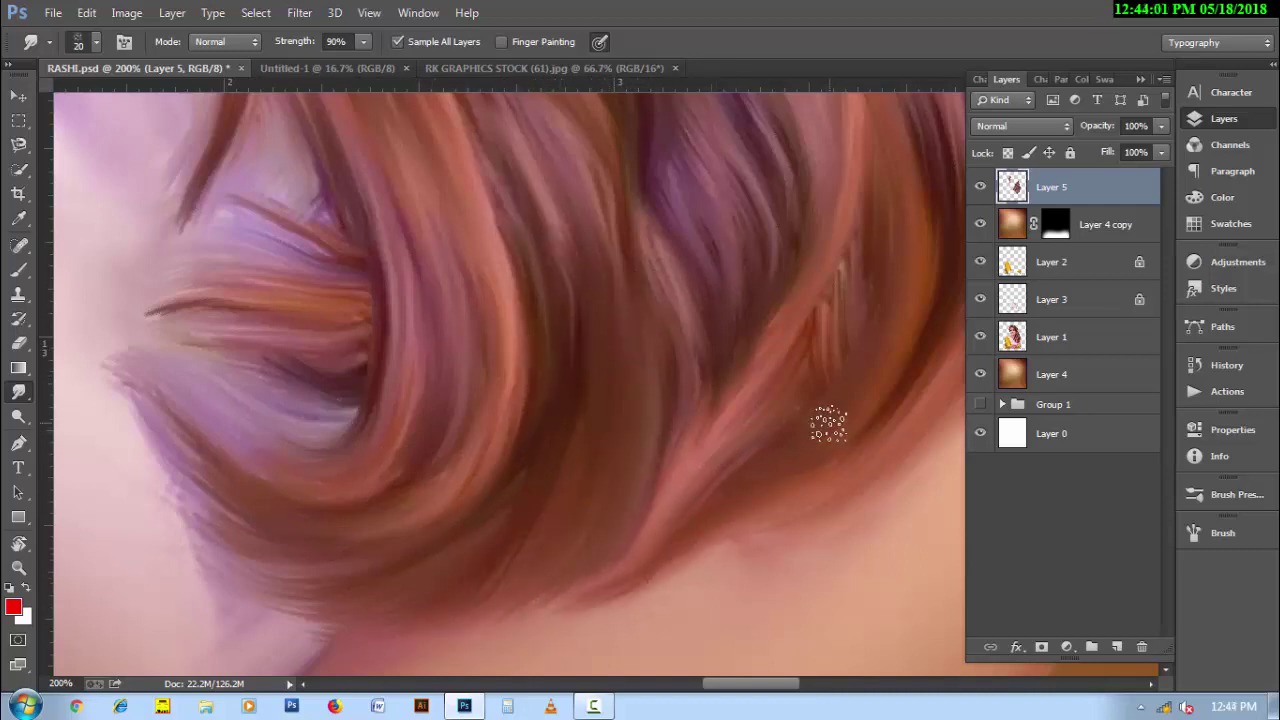
pyautogui.moveTo(828, 424); pyautogui.dragTo(714, 543)
pyautogui.moveTo(852, 258); pyautogui.dragTo(816, 439)
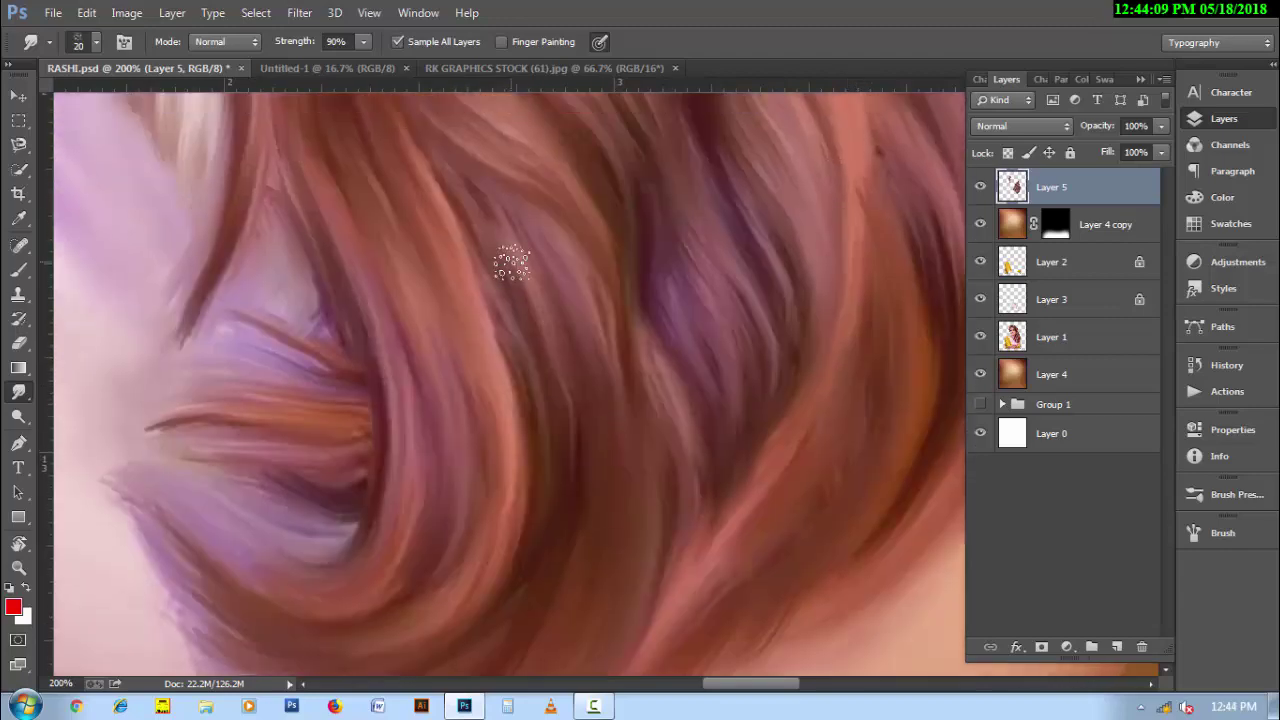
pyautogui.scroll(-3, 703, 451)
pyautogui.scroll(2, 344, 429)
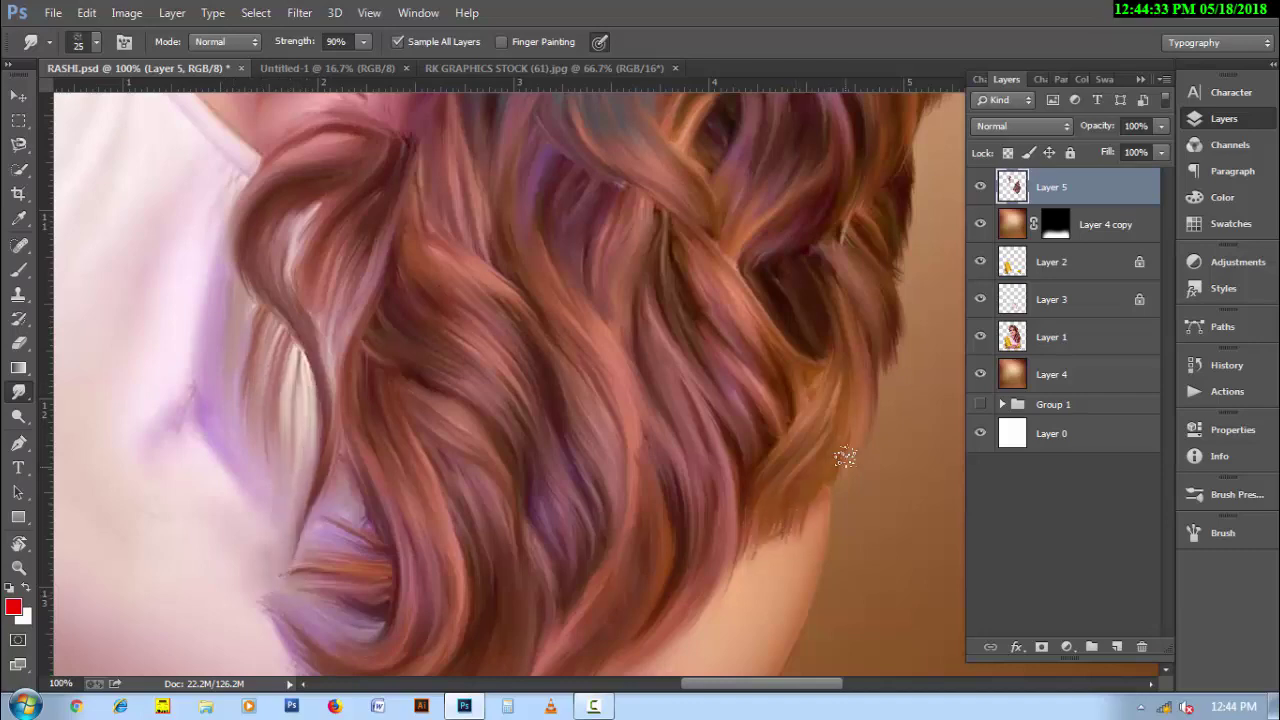
# Turn the canvas upside down and zoom in on the top of the wavy hair.
pyautogui.moveTo(907, 286); pyautogui.dragTo(790, 381)
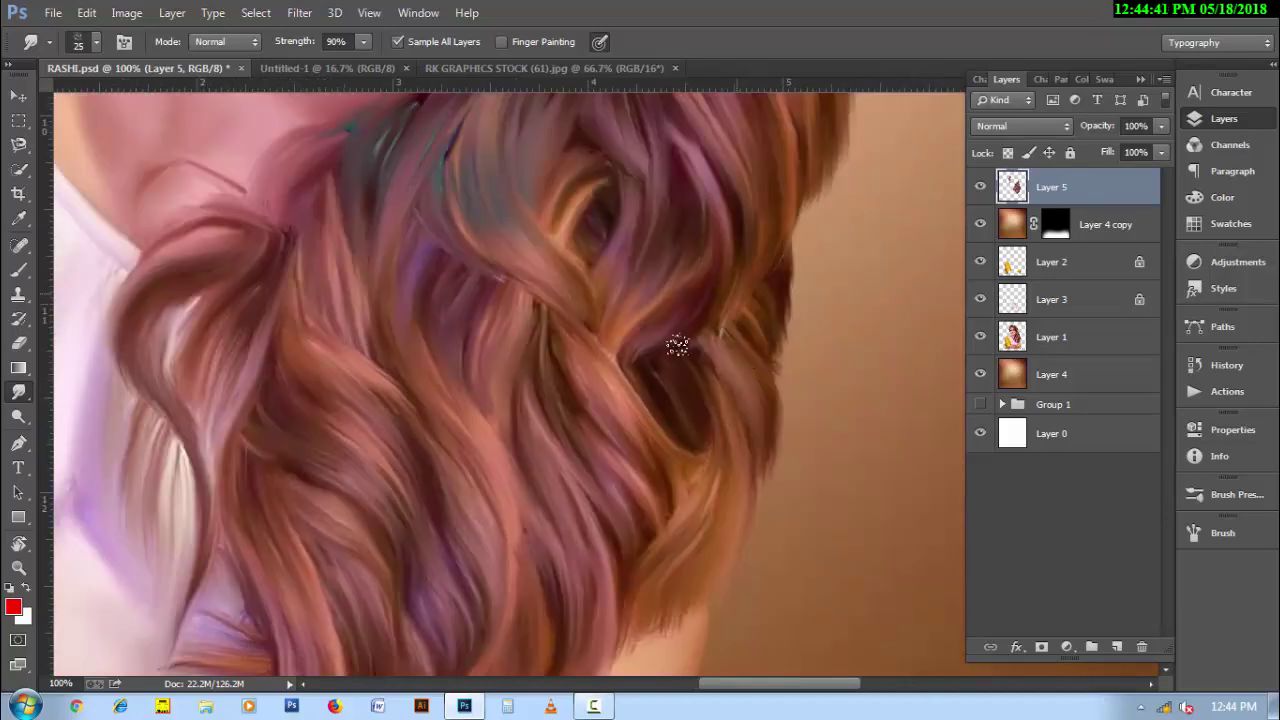
pyautogui.scroll(5, 690, 347)
pyautogui.scroll(5, 628, 354)
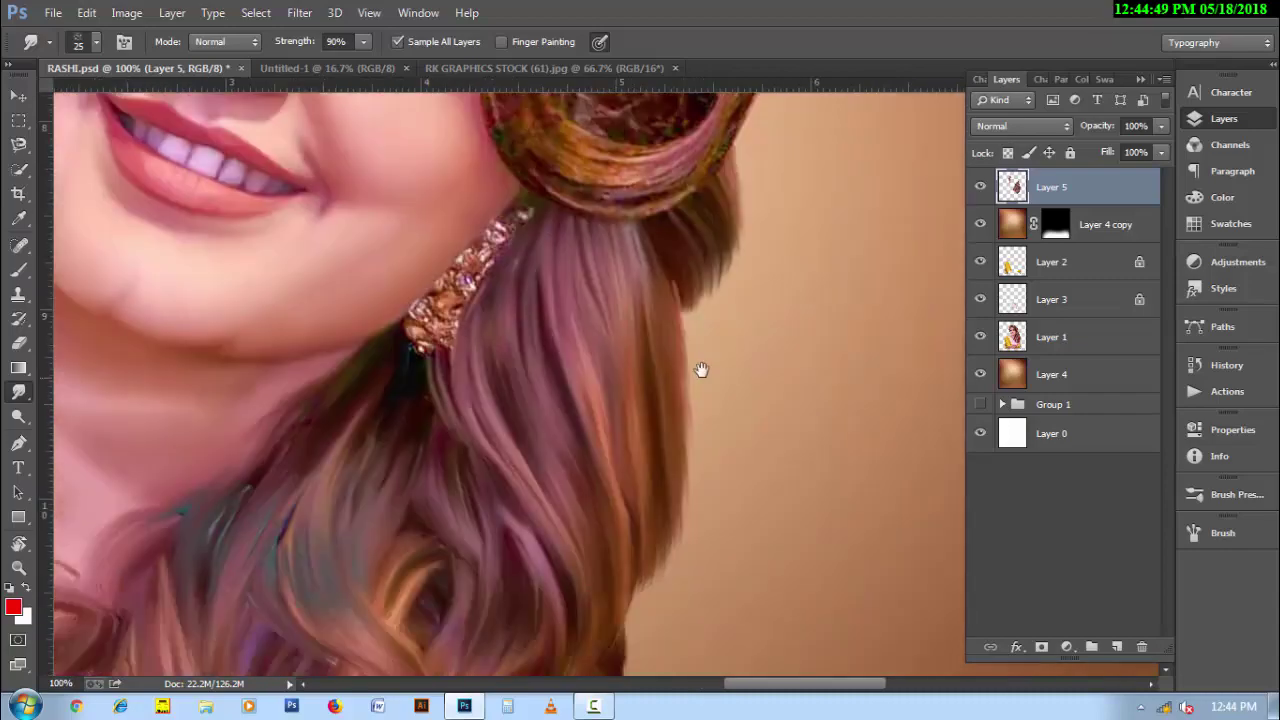
pyautogui.scroll(5, 730, 410)
pyautogui.scroll(5, 580, 470)
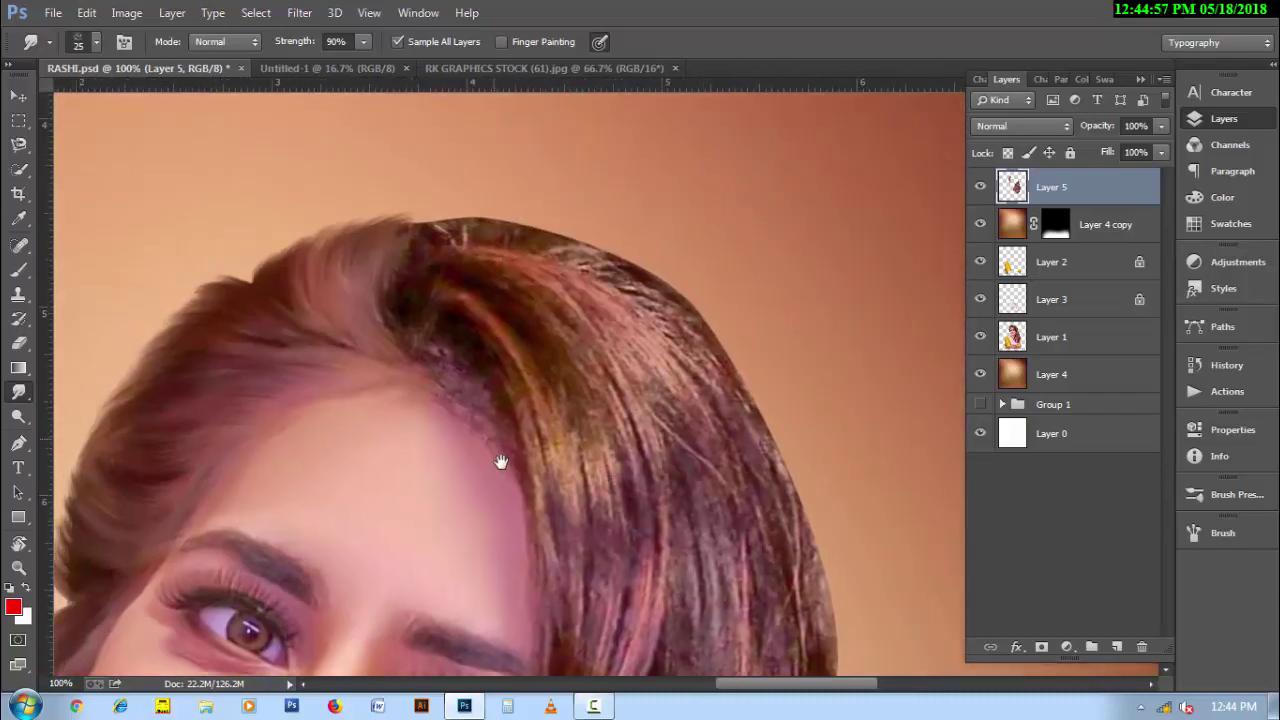
pyautogui.scroll(1, 470, 420)
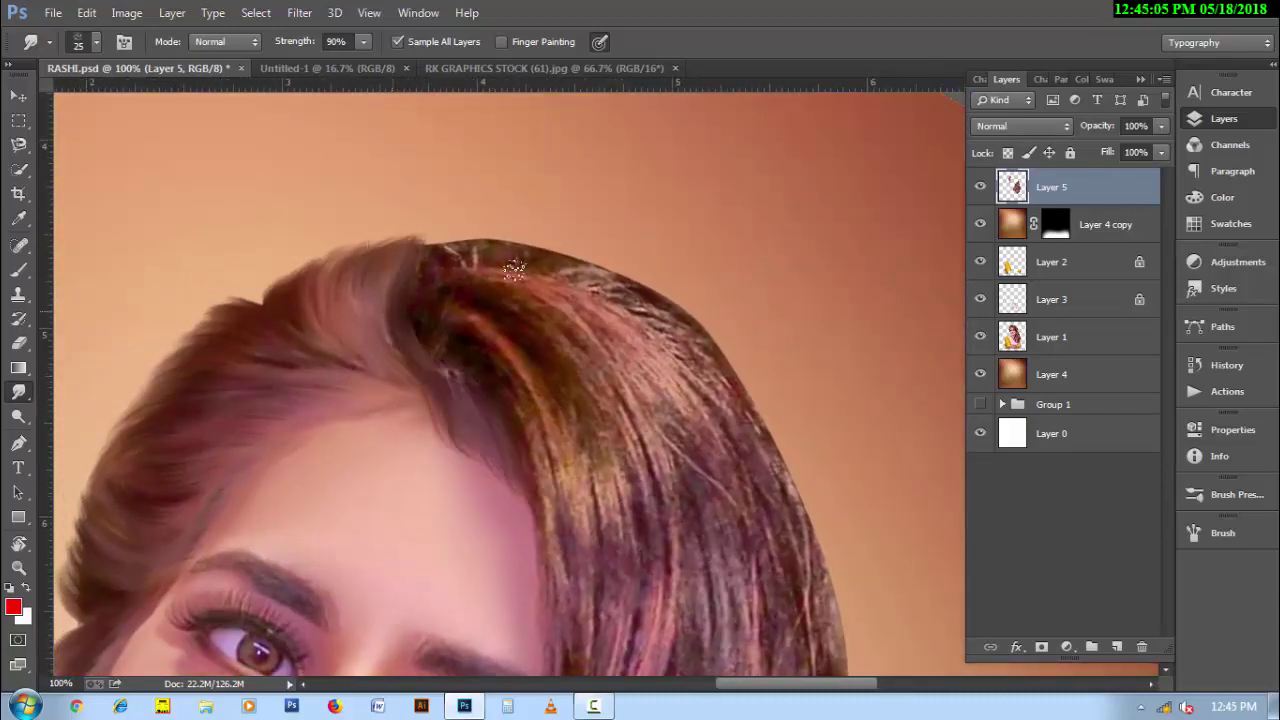
pyautogui.press('r')
pyautogui.moveTo(788, 486); pyautogui.dragTo(460, 434)
pyautogui.hotkey('ctrl', '+')
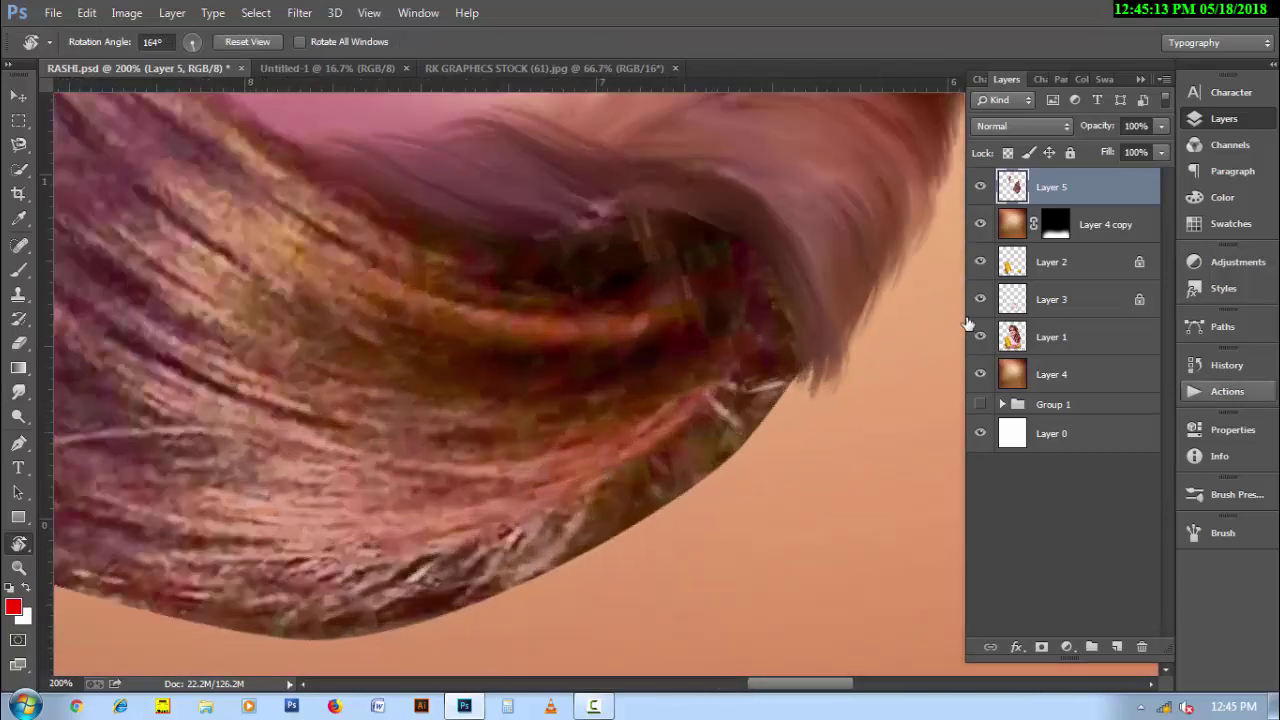
pyautogui.press('r')
# Reshape the hair-edge strands, pulling them down and to the left.
pyautogui.moveTo(600, 271)
pyautogui.mouseDown()
pyautogui.moveTo(651, 223)
pyautogui.moveTo(671, 371)
pyautogui.moveTo(758, 332)
pyautogui.moveTo(650, 490)
pyautogui.mouseUp()
pyautogui.moveTo(740, 270); pyautogui.dragTo(790, 480)
pyautogui.moveTo(734, 306); pyautogui.dragTo(690, 520)
pyautogui.moveTo(654, 374); pyautogui.dragTo(560, 560)
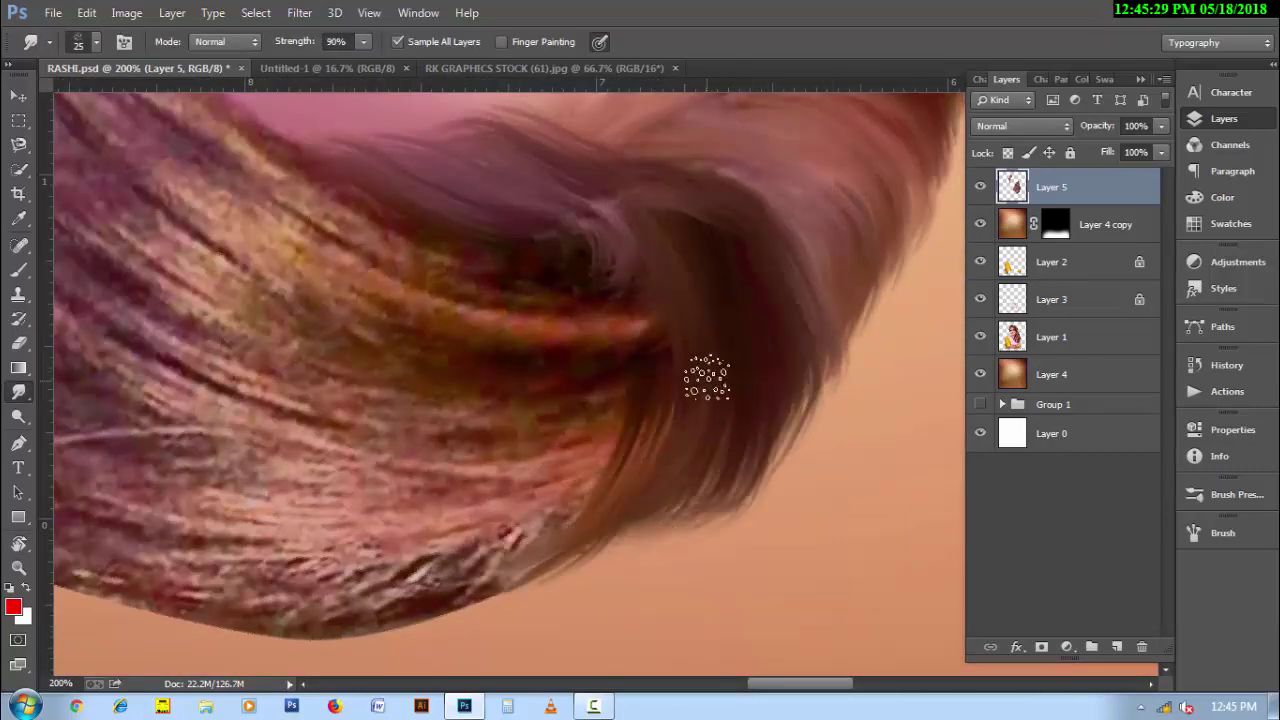
pyautogui.moveTo(707, 377); pyautogui.dragTo(620, 550)
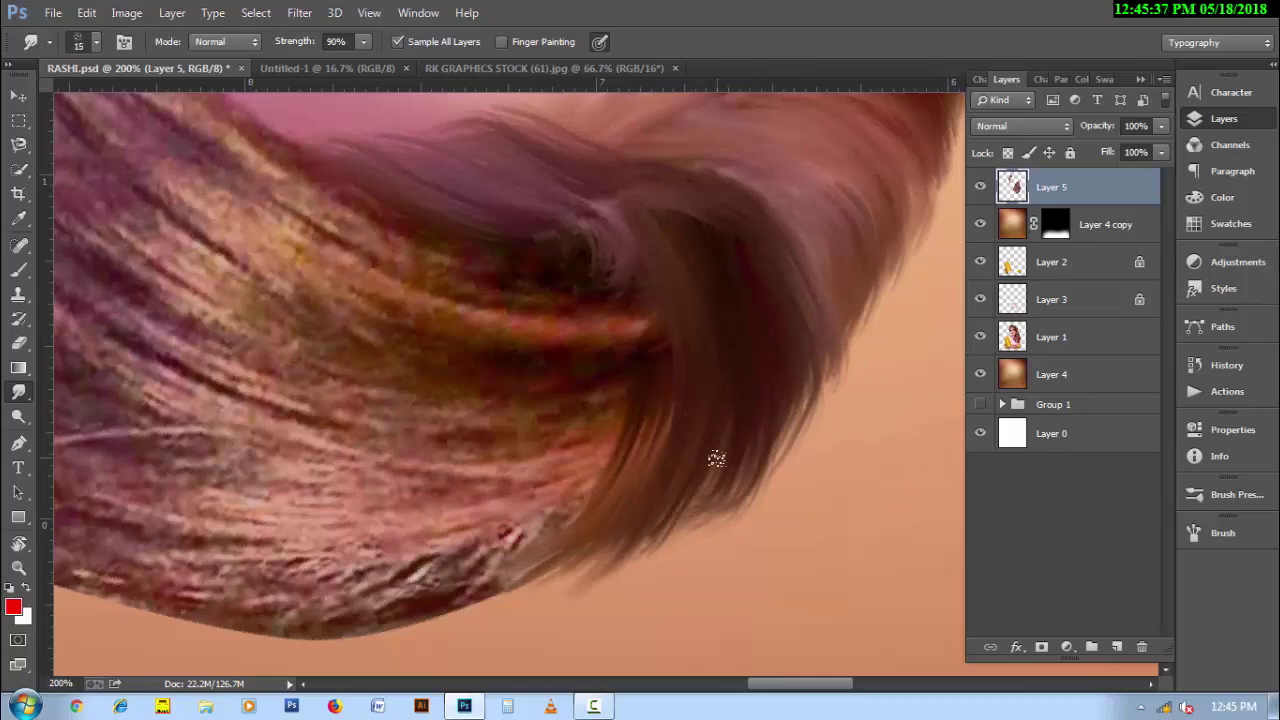
# Rotate the view, set the brush to 20, and pull the pink strands down over the texture.
pyautogui.press('r')
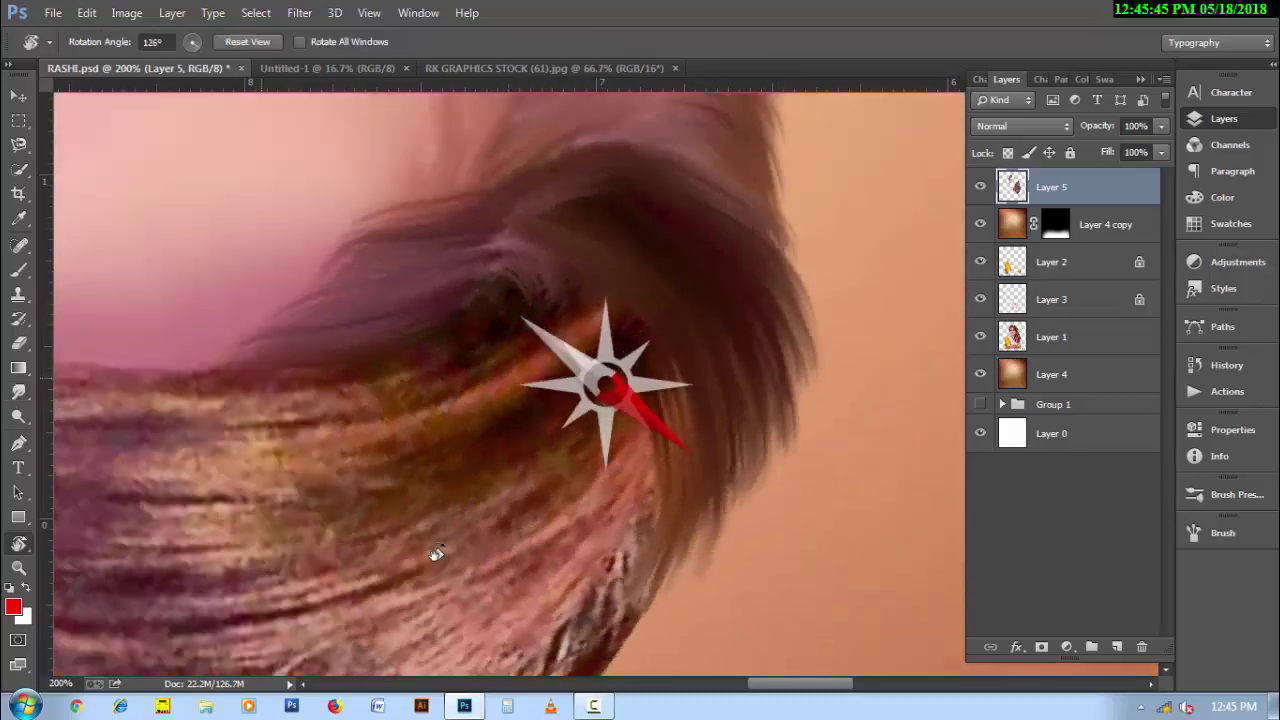
pyautogui.moveTo(843, 423); pyautogui.dragTo(389, 470)
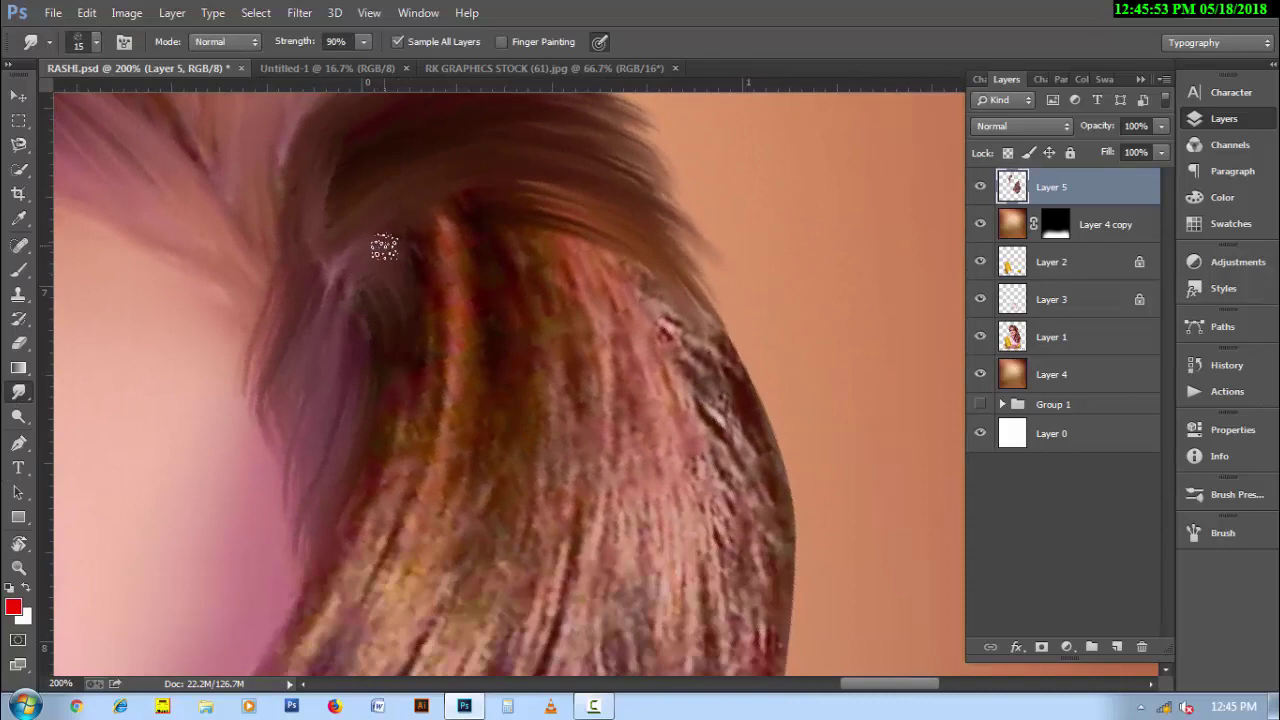
pyautogui.press(']')
pyautogui.moveTo(426, 250); pyautogui.dragTo(460, 360)
pyautogui.moveTo(443, 223); pyautogui.dragTo(488, 340)
pyautogui.moveTo(509, 240); pyautogui.dragTo(571, 491)
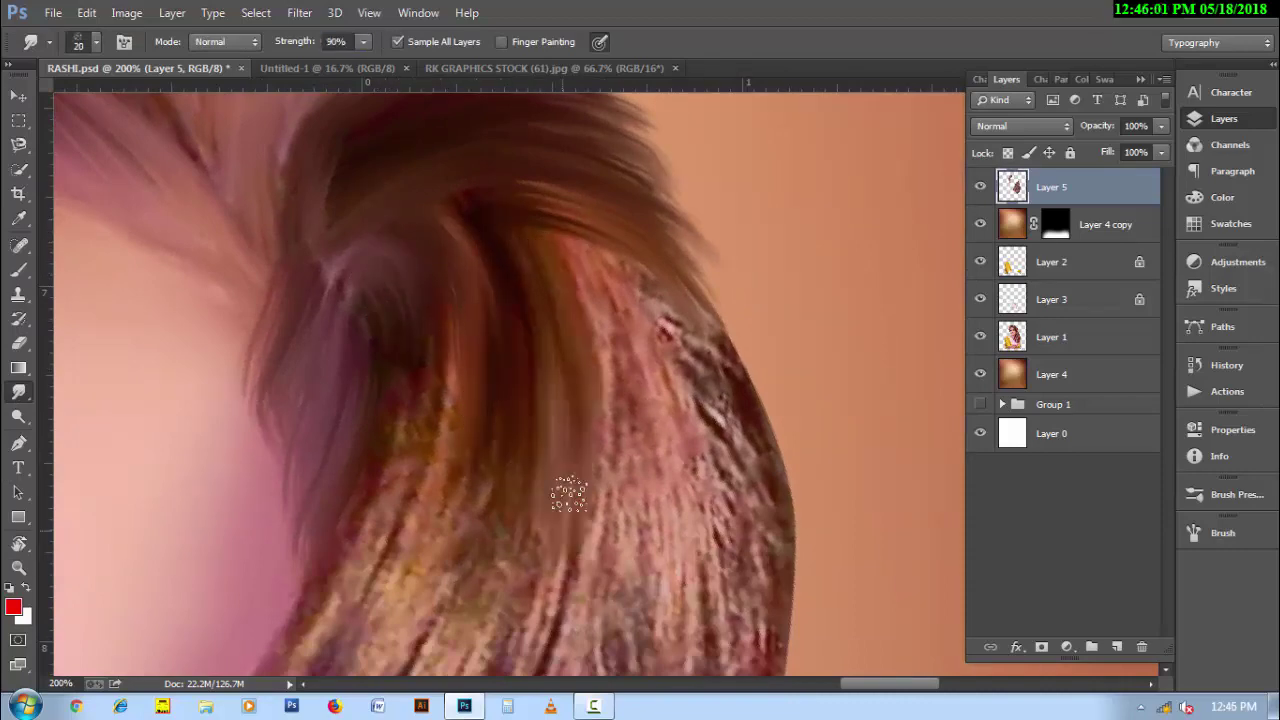
pyautogui.moveTo(575, 255); pyautogui.dragTo(615, 625)
pyautogui.moveTo(623, 343); pyautogui.dragTo(638, 690)
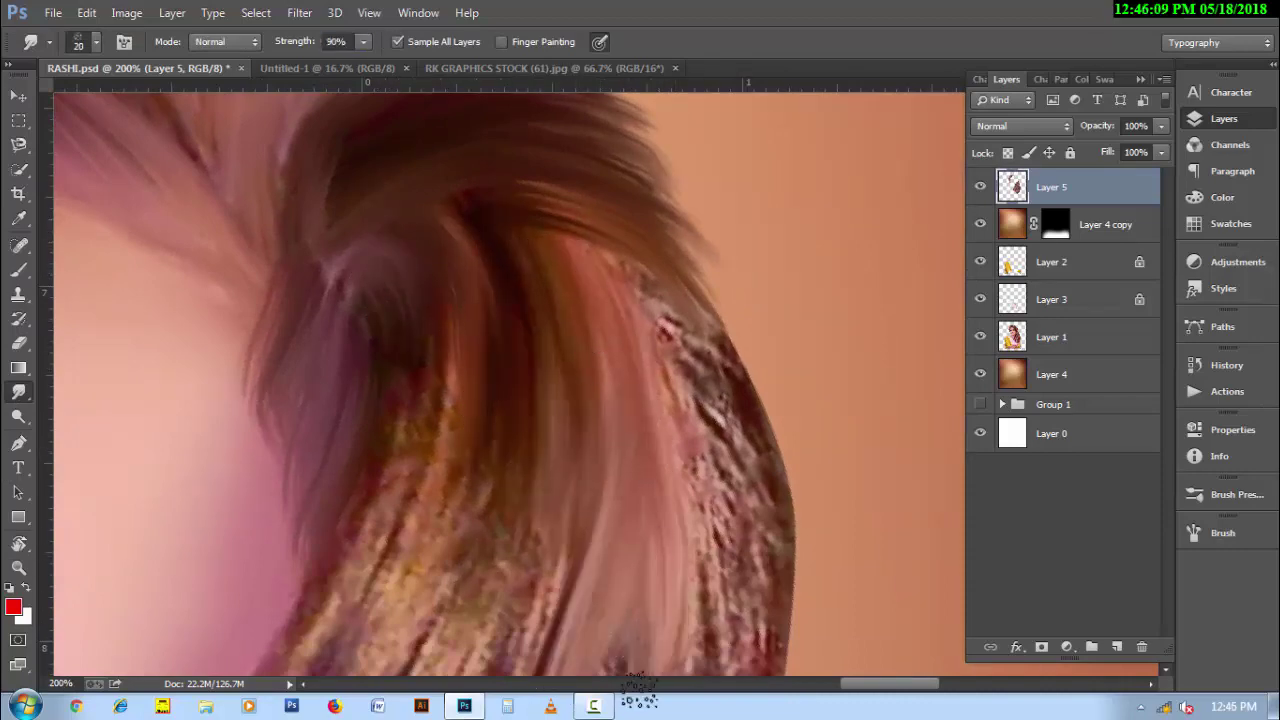
# Smear dark brown and pink hair down over the gold texture.
pyautogui.moveTo(388, 303); pyautogui.dragTo(305, 680)
pyautogui.moveTo(430, 330); pyautogui.dragTo(335, 680)
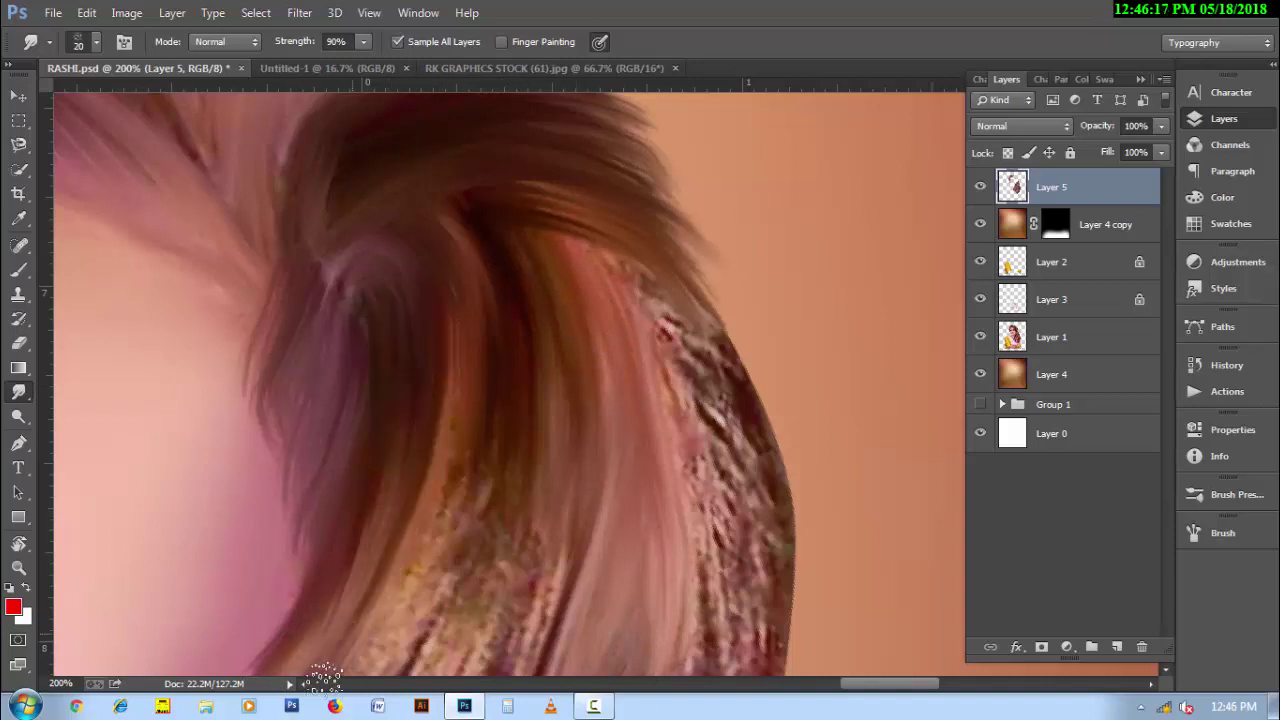
pyautogui.moveTo(455, 440)
pyautogui.mouseDown()
pyautogui.moveTo(365, 690)
pyautogui.moveTo(400, 610)
pyautogui.mouseUp()
pyautogui.moveTo(486, 348); pyautogui.dragTo(470, 670)
pyautogui.moveTo(545, 415); pyautogui.dragTo(500, 676)
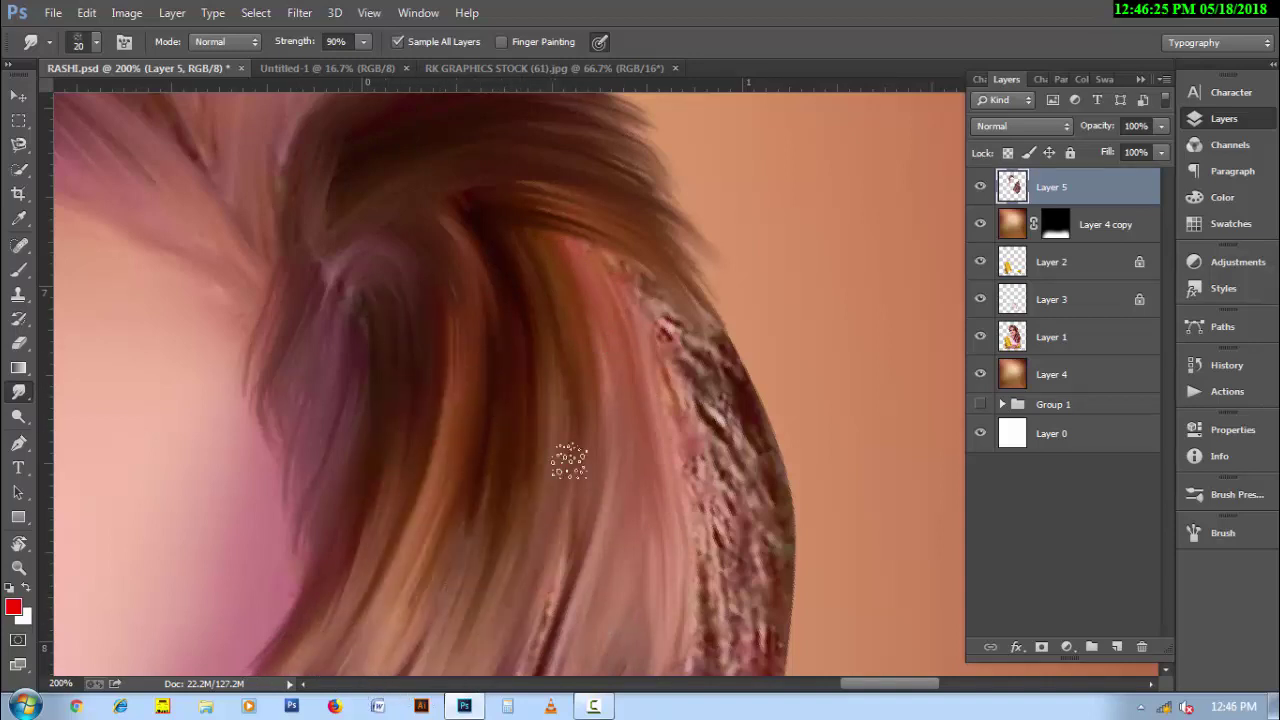
pyautogui.moveTo(570, 460); pyautogui.dragTo(550, 676)
# Darken and reshape the right edge of the textured hair.
pyautogui.moveTo(672, 332); pyautogui.dragTo(800, 615)
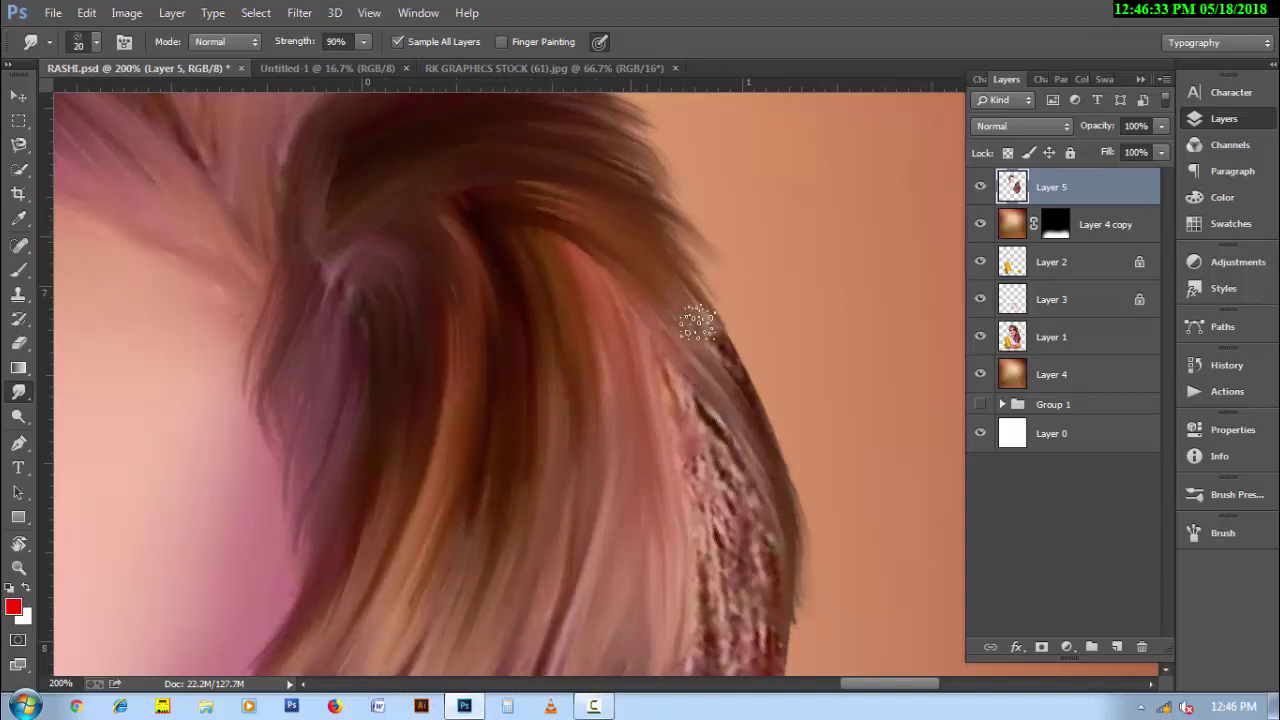
pyautogui.moveTo(698, 323); pyautogui.dragTo(757, 394)
pyautogui.moveTo(690, 220); pyautogui.dragTo(806, 486)
pyautogui.scroll(-1, 794, 523)
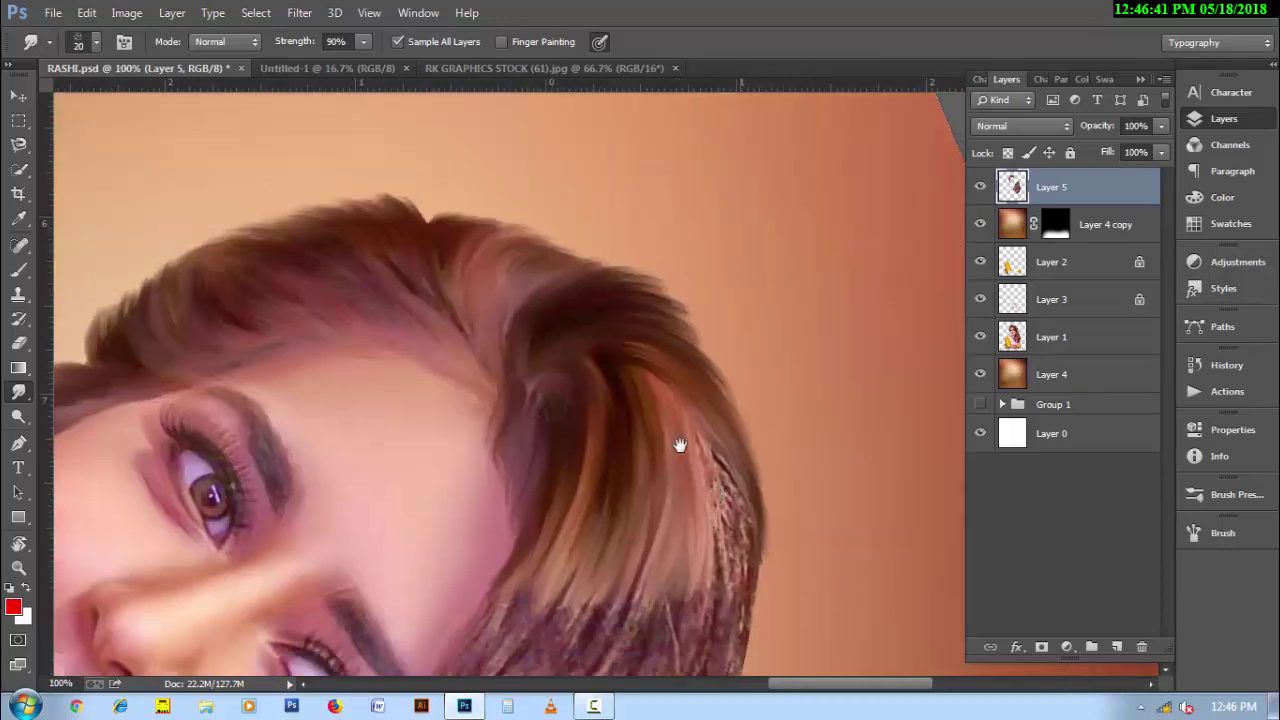
pyautogui.scroll(1, 679, 444)
pyautogui.moveTo(600, 366); pyautogui.dragTo(634, 514)
pyautogui.moveTo(640, 220); pyautogui.dragTo(690, 590)
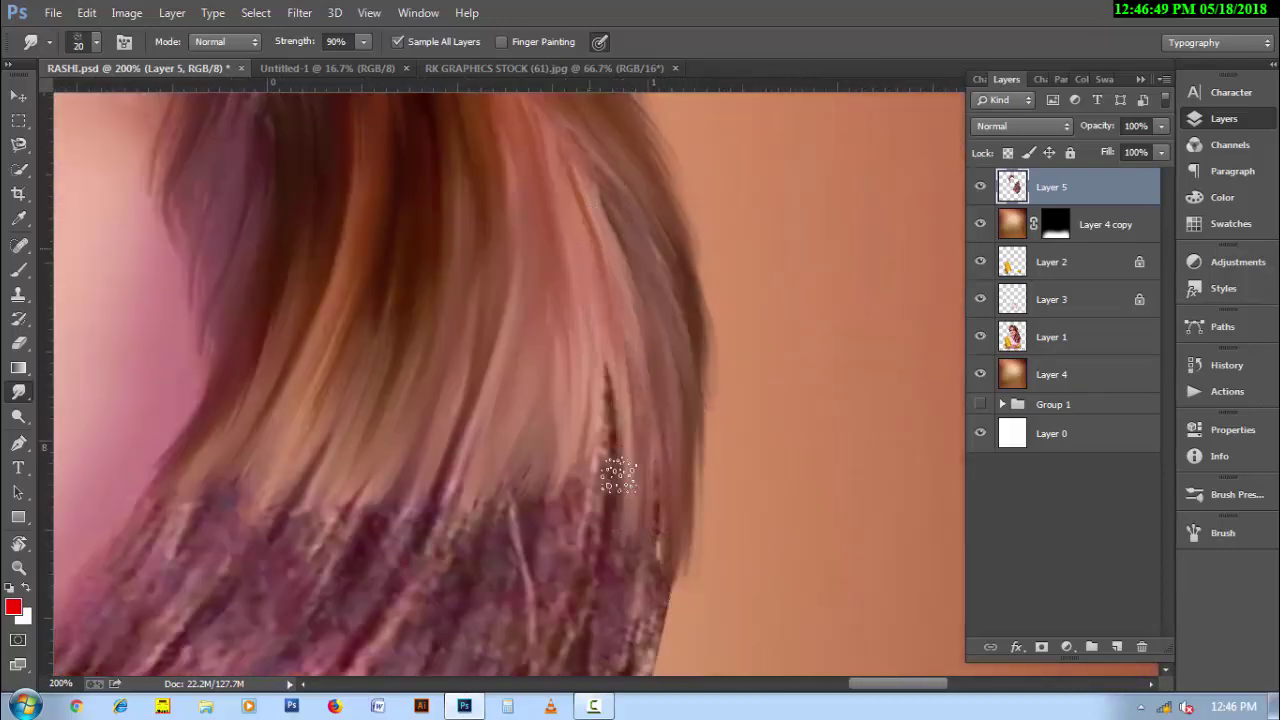
# Pull middle and brighter strands down over the right-side texture and lower-right stripes.
pyautogui.moveTo(618, 476); pyautogui.dragTo(650, 600)
pyautogui.scroll(-2, 620, 397)
pyautogui.moveTo(543, 277); pyautogui.dragTo(509, 470)
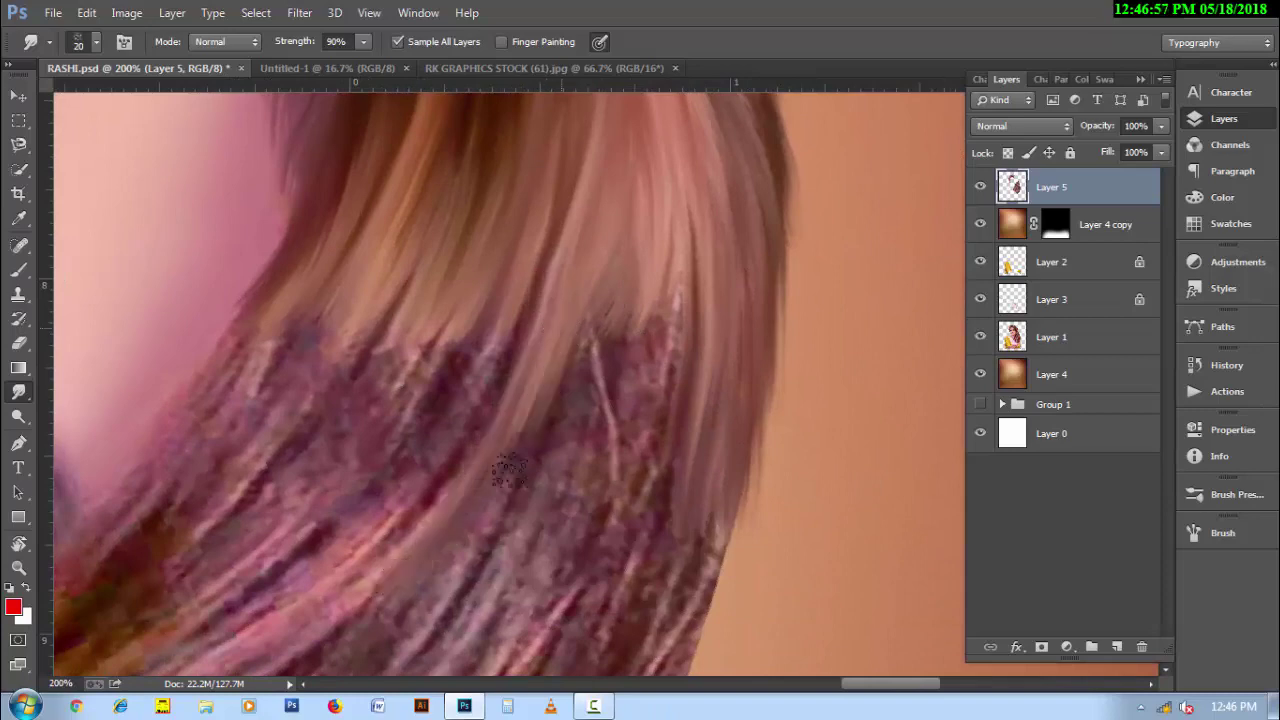
pyautogui.moveTo(590, 320); pyautogui.dragTo(469, 627)
pyautogui.moveTo(545, 427); pyautogui.dragTo(600, 489)
pyautogui.moveTo(630, 290); pyautogui.dragTo(680, 500)
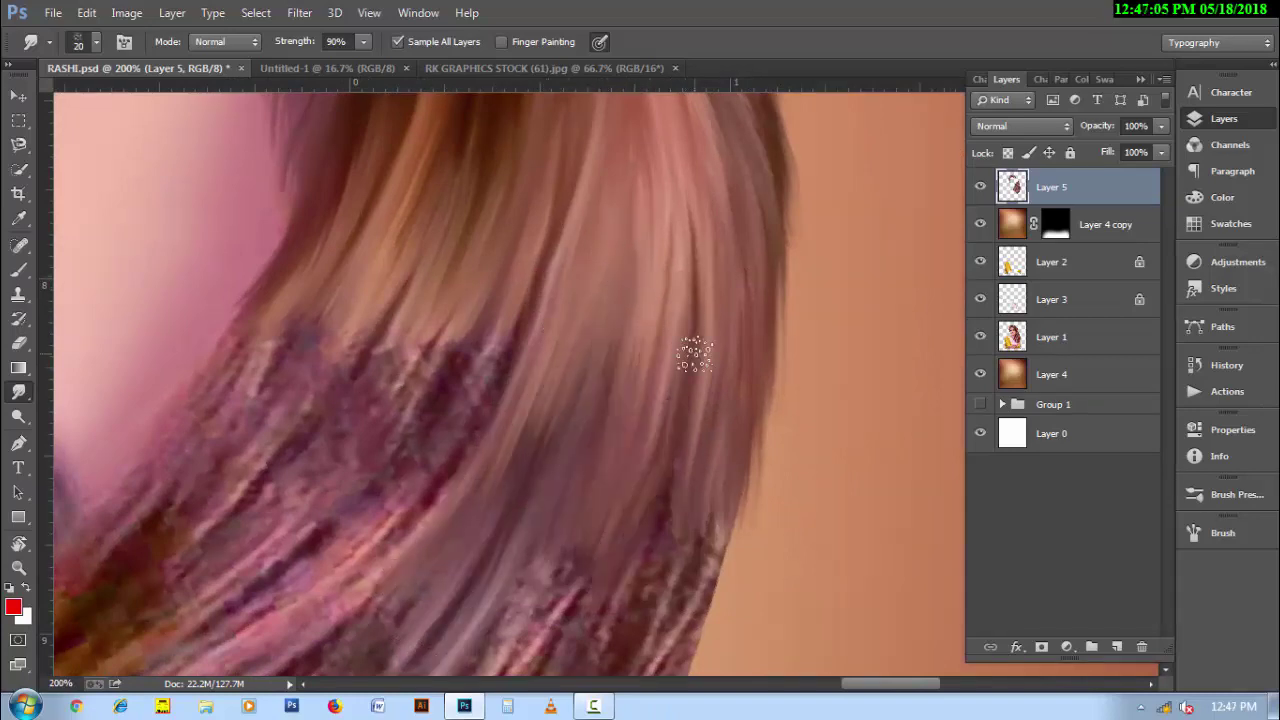
pyautogui.moveTo(691, 351)
pyautogui.mouseDown()
pyautogui.moveTo(650, 560)
pyautogui.moveTo(487, 684)
pyautogui.moveTo(505, 580)
pyautogui.mouseUp()
pyautogui.moveTo(640, 670)
pyautogui.mouseDown()
pyautogui.moveTo(700, 520)
pyautogui.moveTo(700, 640)
pyautogui.mouseUp()
pyautogui.moveTo(538, 376); pyautogui.dragTo(476, 578)
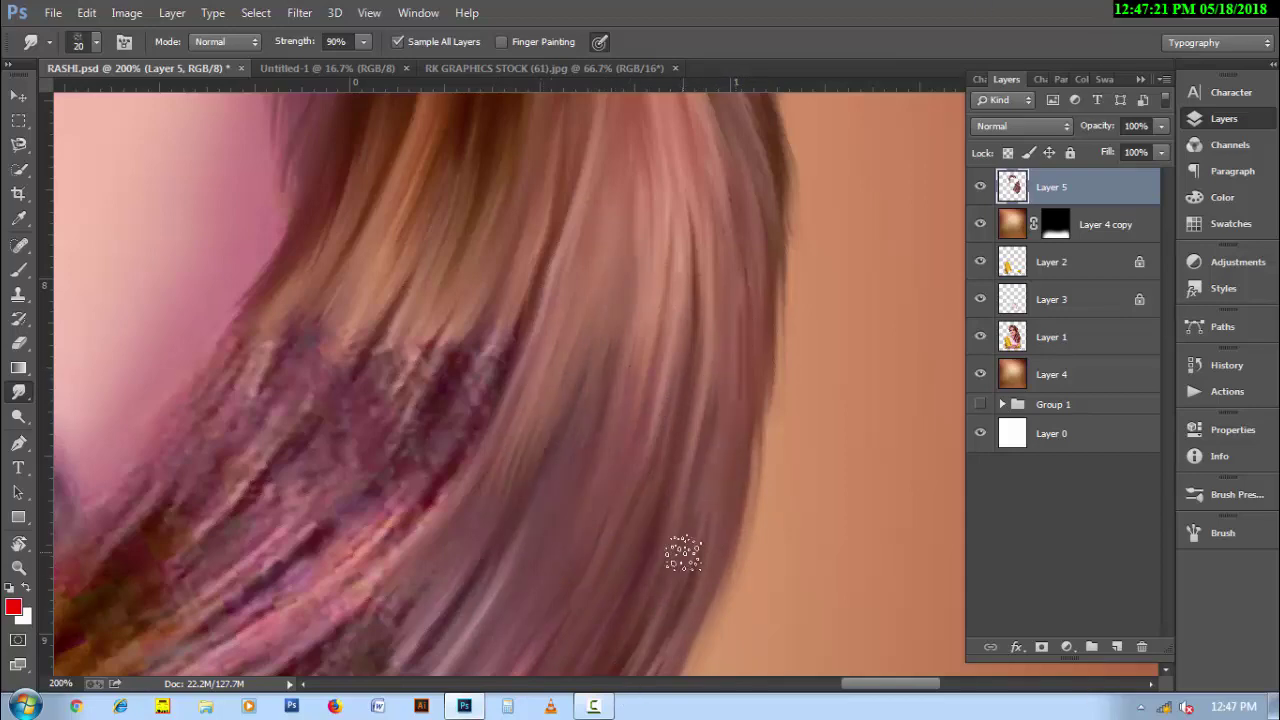
# Rotate the strands vertical and darken the hair beside the eye.
pyautogui.press('r')
pyautogui.moveTo(684, 553); pyautogui.dragTo(286, 520)
pyautogui.moveTo(345, 200)
pyautogui.mouseDown()
pyautogui.moveTo(315, 450)
pyautogui.moveTo(325, 576)
pyautogui.mouseUp()
pyautogui.moveTo(325, 576); pyautogui.dragTo(365, 461)
pyautogui.scroll(3, 340, 580)
pyautogui.moveTo(386, 294)
pyautogui.mouseDown()
pyautogui.moveTo(371, 634)
pyautogui.moveTo(441, 188)
pyautogui.moveTo(414, 580)
pyautogui.mouseUp()
# Blend the speckled dark strands into smooth streaks and soften the patch's left edge.
pyautogui.moveTo(555, 190); pyautogui.dragTo(457, 551)
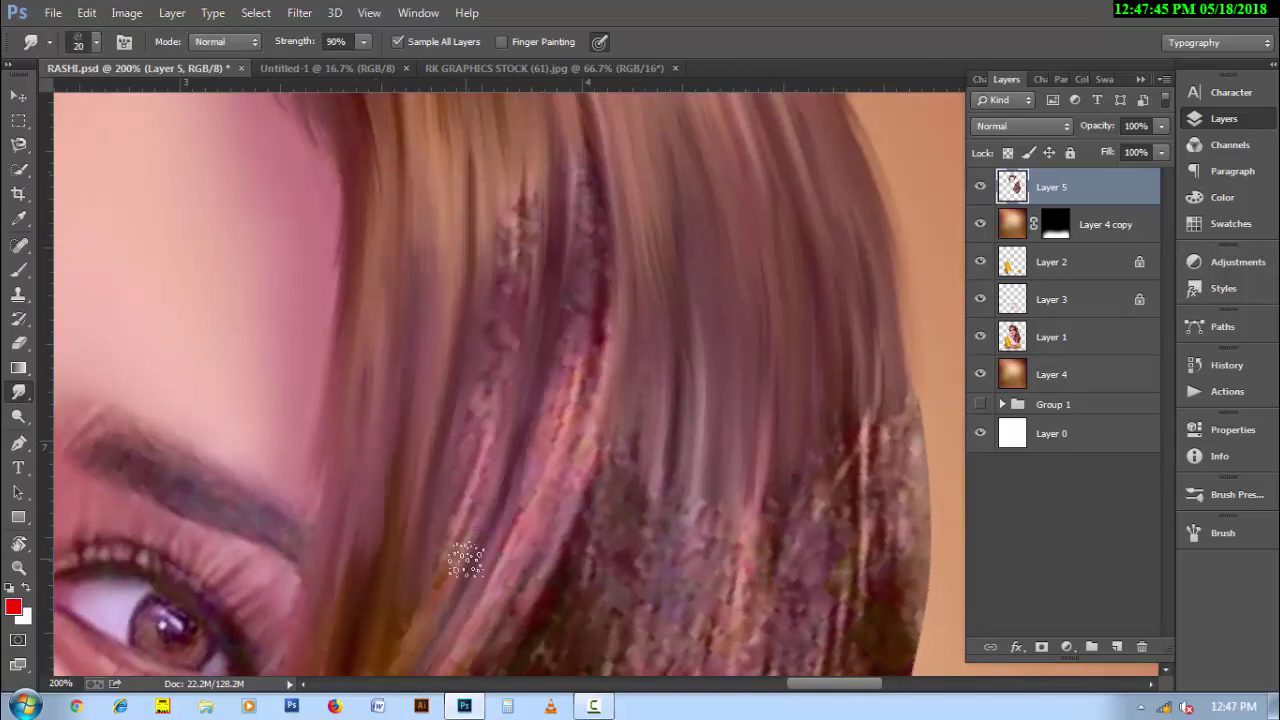
pyautogui.moveTo(500, 180)
pyautogui.mouseDown()
pyautogui.moveTo(465, 555)
pyautogui.moveTo(488, 470)
pyautogui.mouseUp()
pyautogui.moveTo(570, 130); pyautogui.dragTo(540, 500)
pyautogui.scroll(-1, 554, 180)
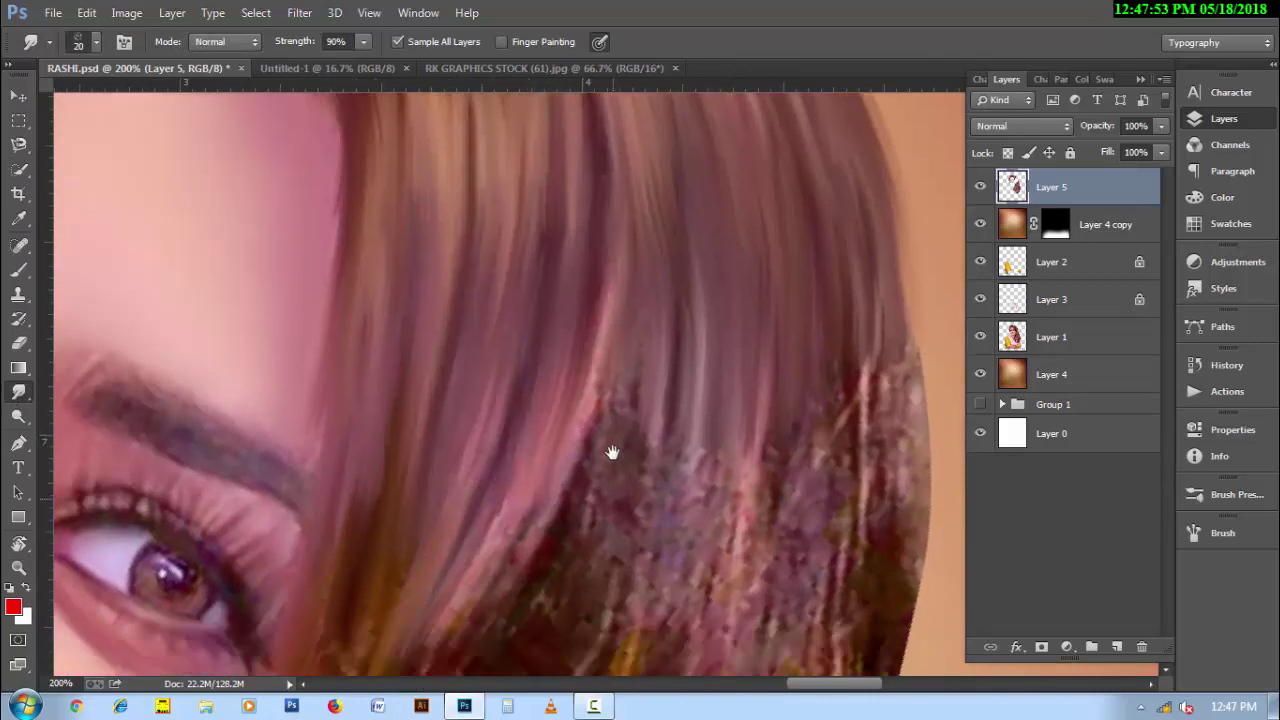
pyautogui.moveTo(611, 451); pyautogui.dragTo(457, 686)
pyautogui.moveTo(520, 545); pyautogui.dragTo(420, 676)
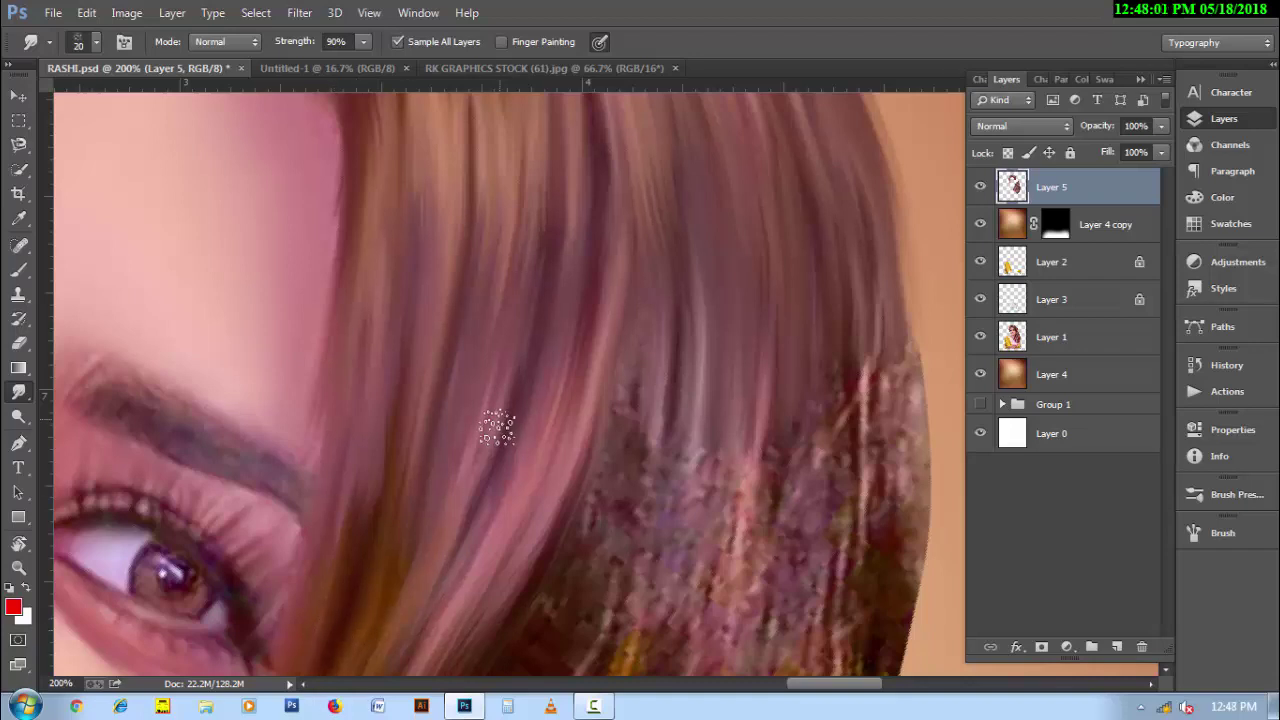
pyautogui.moveTo(500, 423)
pyautogui.mouseDown()
pyautogui.moveTo(663, 437)
pyautogui.moveTo(640, 337)
pyautogui.moveTo(585, 540)
pyautogui.moveTo(580, 614)
pyautogui.moveTo(728, 600)
pyautogui.moveTo(714, 428)
pyautogui.moveTo(673, 597)
pyautogui.moveTo(640, 400)
pyautogui.moveTo(820, 386)
pyautogui.moveTo(837, 423)
pyautogui.moveTo(846, 400)
pyautogui.moveTo(880, 670)
pyautogui.mouseUp()
# Soften the right hair edge and smudge the textured curl into smooth strands.
pyautogui.hotkey('ctrl', '-')
pyautogui.moveTo(767, 352); pyautogui.dragTo(739, 555)
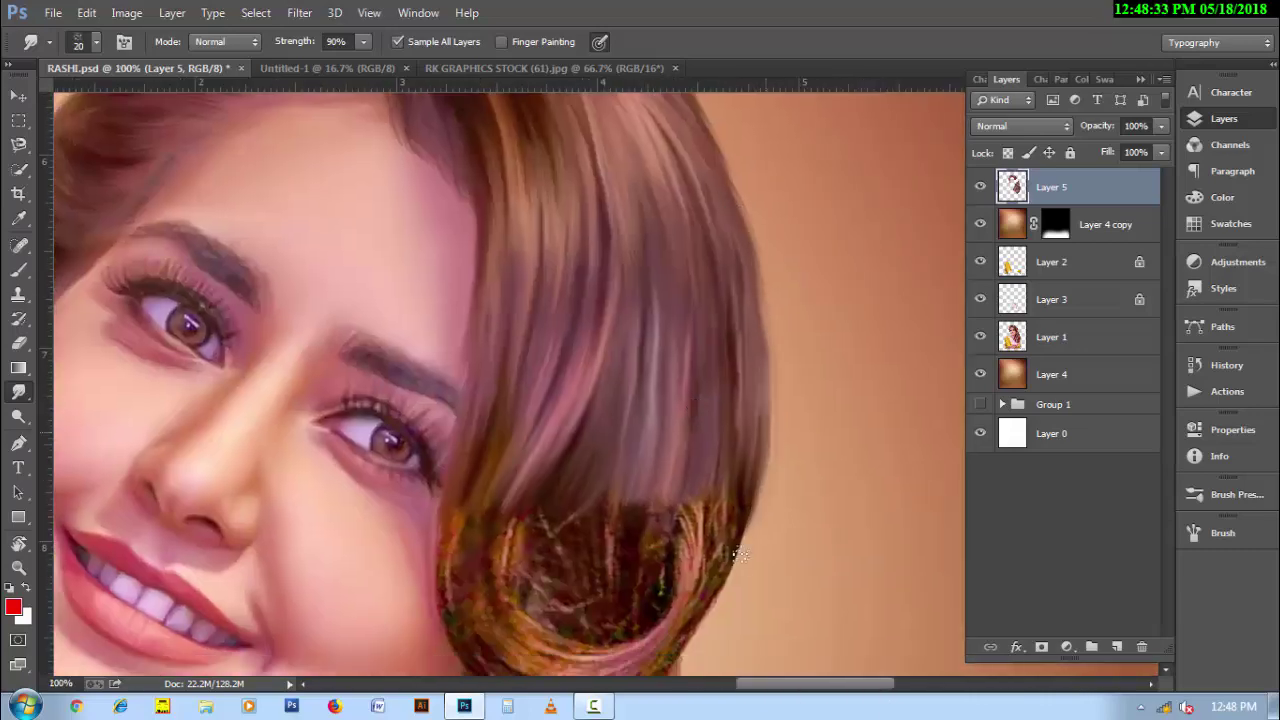
pyautogui.hotkey('ctrl', '+')
pyautogui.moveTo(471, 194)
pyautogui.mouseDown()
pyautogui.moveTo(486, 220)
pyautogui.moveTo(449, 223)
pyautogui.moveTo(615, 320)
pyautogui.moveTo(557, 423)
pyautogui.moveTo(657, 449)
pyautogui.moveTo(729, 300)
pyautogui.moveTo(637, 410)
pyautogui.moveTo(609, 366)
pyautogui.moveTo(711, 414)
pyautogui.moveTo(737, 443)
pyautogui.moveTo(760, 260)
pyautogui.moveTo(771, 463)
pyautogui.moveTo(894, 257)
pyautogui.moveTo(843, 97)
pyautogui.mouseUp()
pyautogui.press('[')
pyautogui.press(']')
# Smooth the pink-highlighted lower hair band and the textured right strand.
pyautogui.scroll(3, 863, 279)
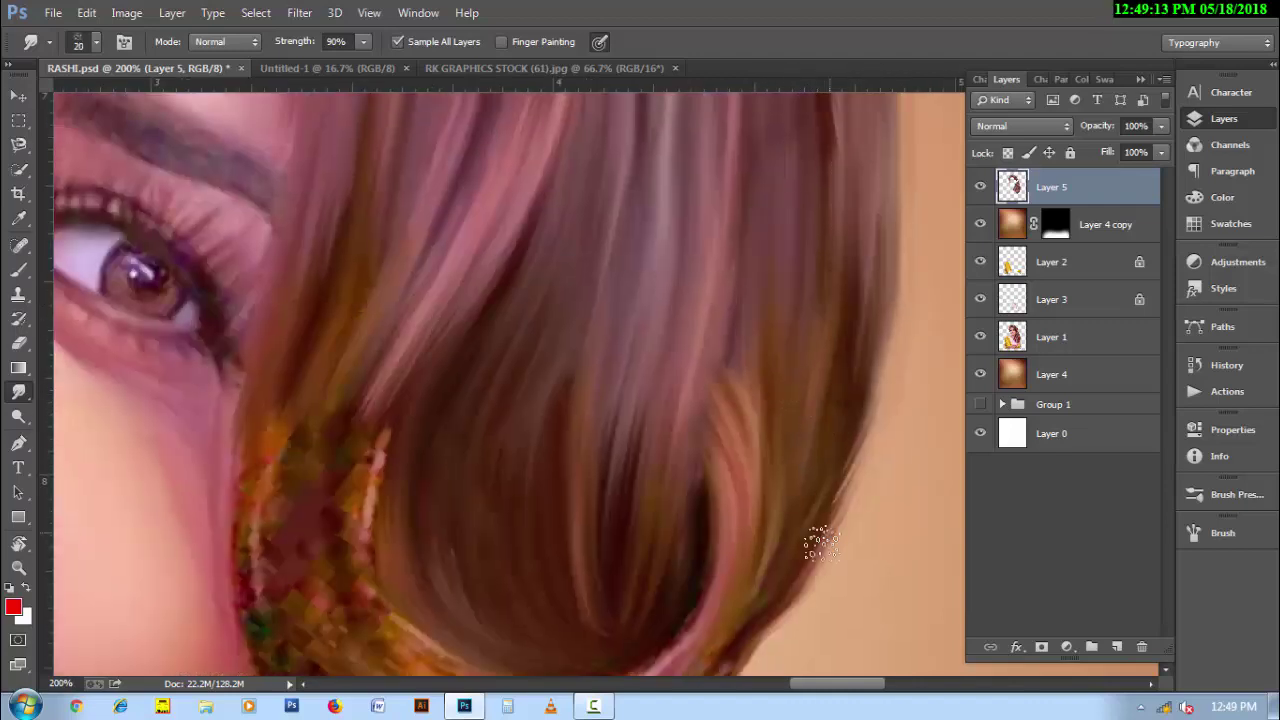
pyautogui.moveTo(677, 553); pyautogui.dragTo(727, 303)
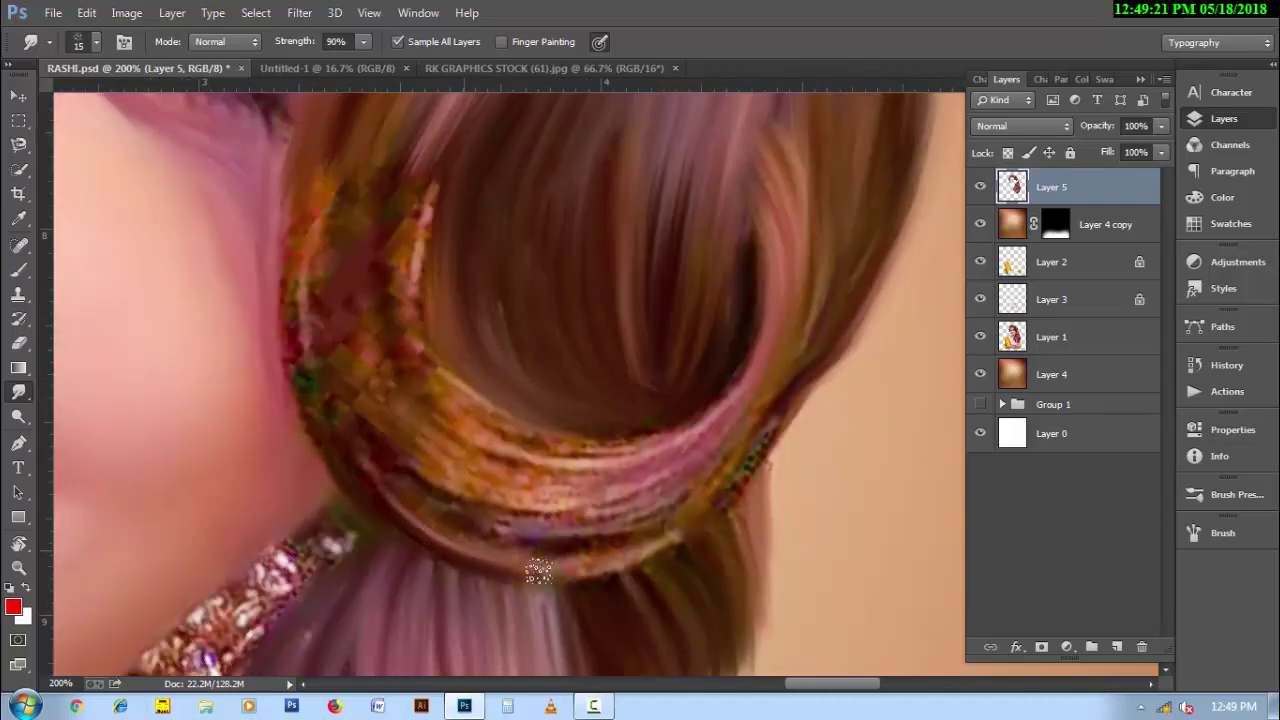
pyautogui.moveTo(531, 580)
pyautogui.mouseDown()
pyautogui.moveTo(660, 545)
pyautogui.moveTo(770, 430)
pyautogui.mouseUp()
pyautogui.press(']')
pyautogui.moveTo(277, 277)
pyautogui.mouseDown()
pyautogui.moveTo(286, 371)
pyautogui.moveTo(380, 486)
pyautogui.moveTo(420, 503)
pyautogui.moveTo(563, 466)
pyautogui.moveTo(386, 366)
pyautogui.moveTo(343, 163)
pyautogui.moveTo(431, 196)
pyautogui.moveTo(449, 451)
pyautogui.moveTo(466, 394)
pyautogui.moveTo(786, 371)
pyautogui.moveTo(481, 502)
pyautogui.moveTo(537, 537)
pyautogui.mouseUp()
pyautogui.press('[')
pyautogui.press('[')
pyautogui.moveTo(363, 471); pyautogui.dragTo(640, 437)
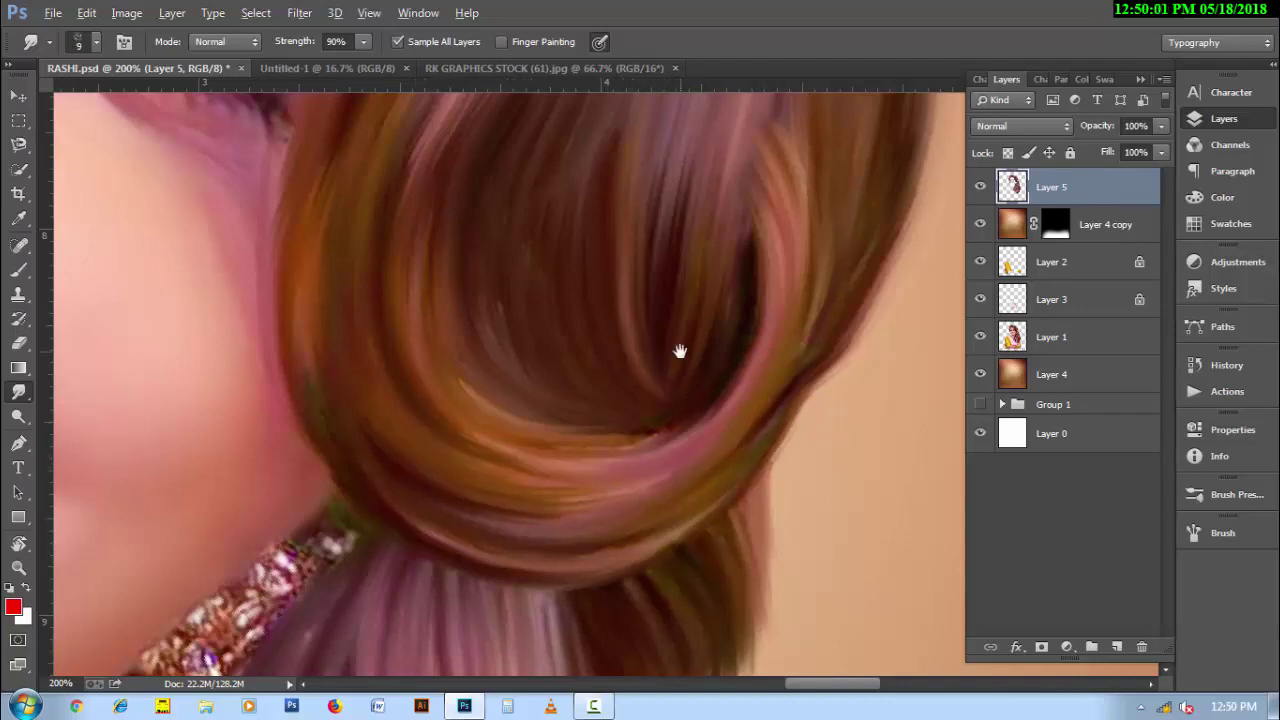
# Darken and soften the right hair edge with a larger smudge brush.
pyautogui.moveTo(680, 349); pyautogui.dragTo(689, 509)
pyautogui.press(']')
pyautogui.press(']')
pyautogui.moveTo(597, 555)
pyautogui.mouseDown()
pyautogui.moveTo(729, 300)
pyautogui.moveTo(729, 251)
pyautogui.mouseUp()
pyautogui.press(']')
pyautogui.scroll(3, 709, 376)
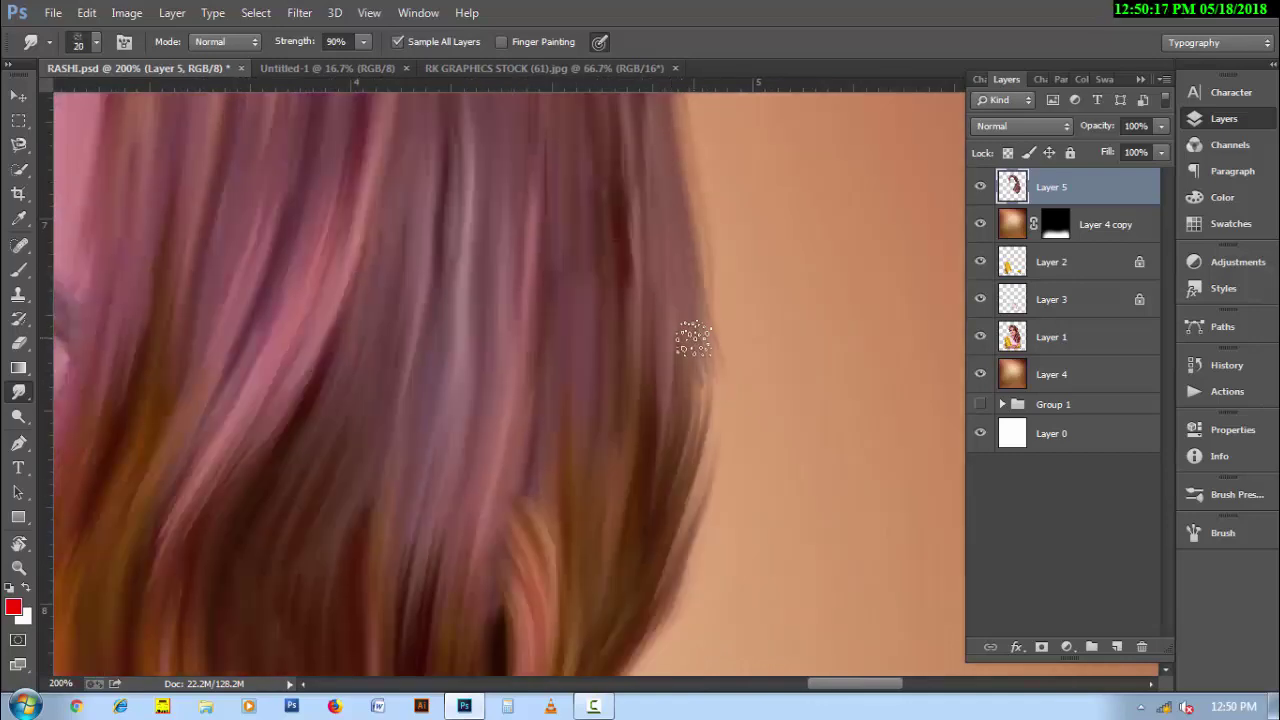
pyautogui.scroll(3, 686, 386)
pyautogui.scroll(3, 663, 300)
# Smudge the right hair edge and a few curly strands outward into the background.
pyautogui.scroll(-1, 750, 343)
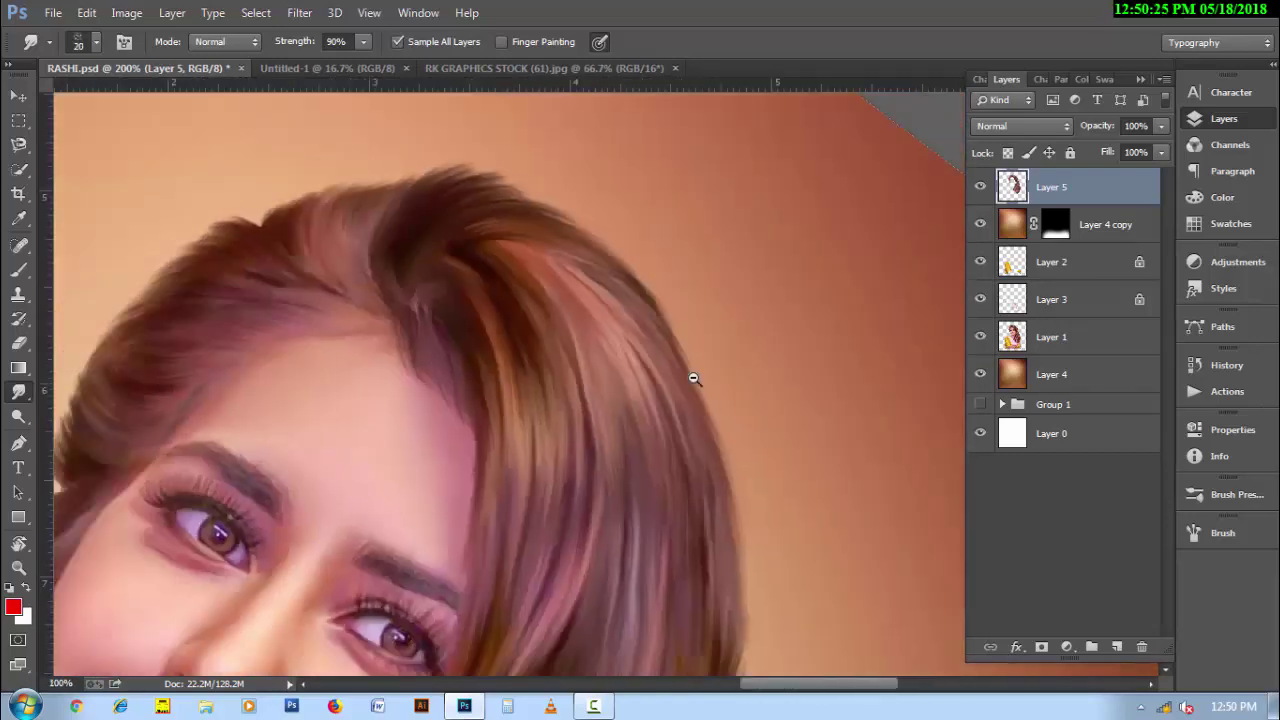
pyautogui.scroll(-1, 694, 374)
pyautogui.scroll(-3, 723, 606)
pyautogui.scroll(-3, 706, 477)
pyautogui.moveTo(665, 283)
pyautogui.mouseDown()
pyautogui.moveTo(680, 340)
pyautogui.moveTo(700, 290)
pyautogui.moveTo(690, 330)
pyautogui.moveTo(679, 320)
pyautogui.mouseUp()
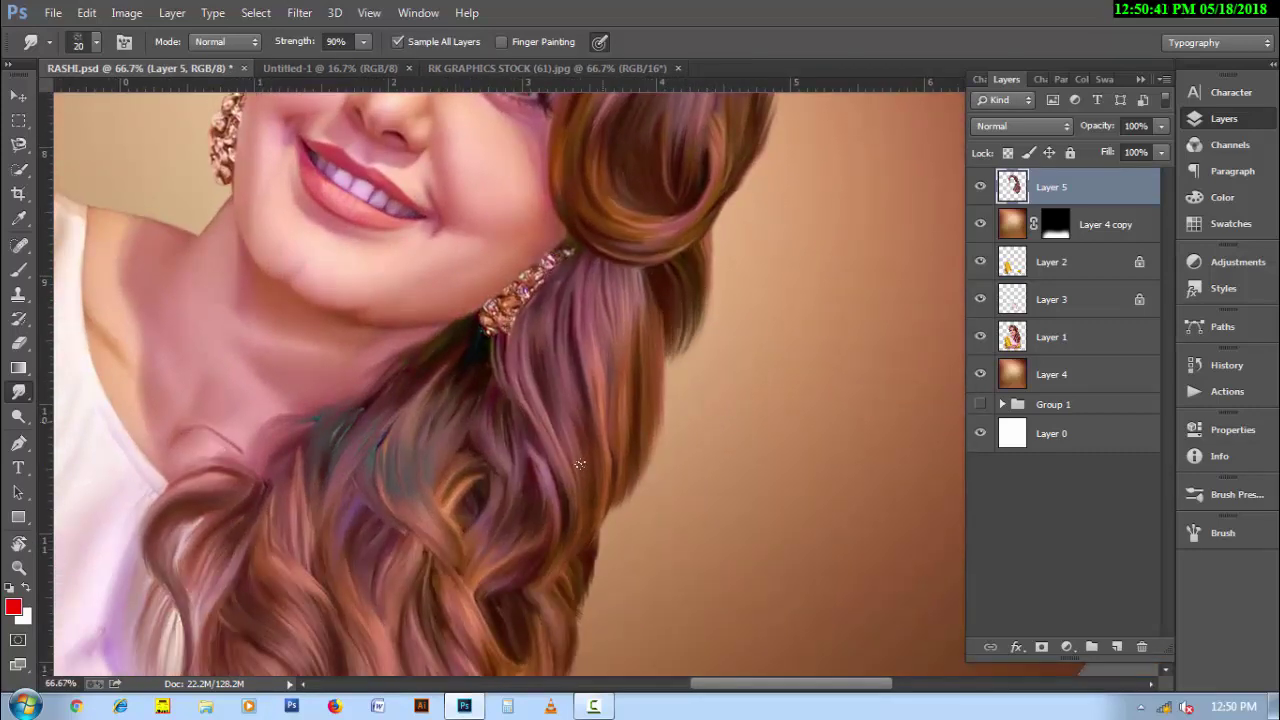
pyautogui.scroll(-3, 579, 464)
pyautogui.hscroll(-1, 579, 464)
pyautogui.moveTo(297, 352); pyautogui.dragTo(288, 395)
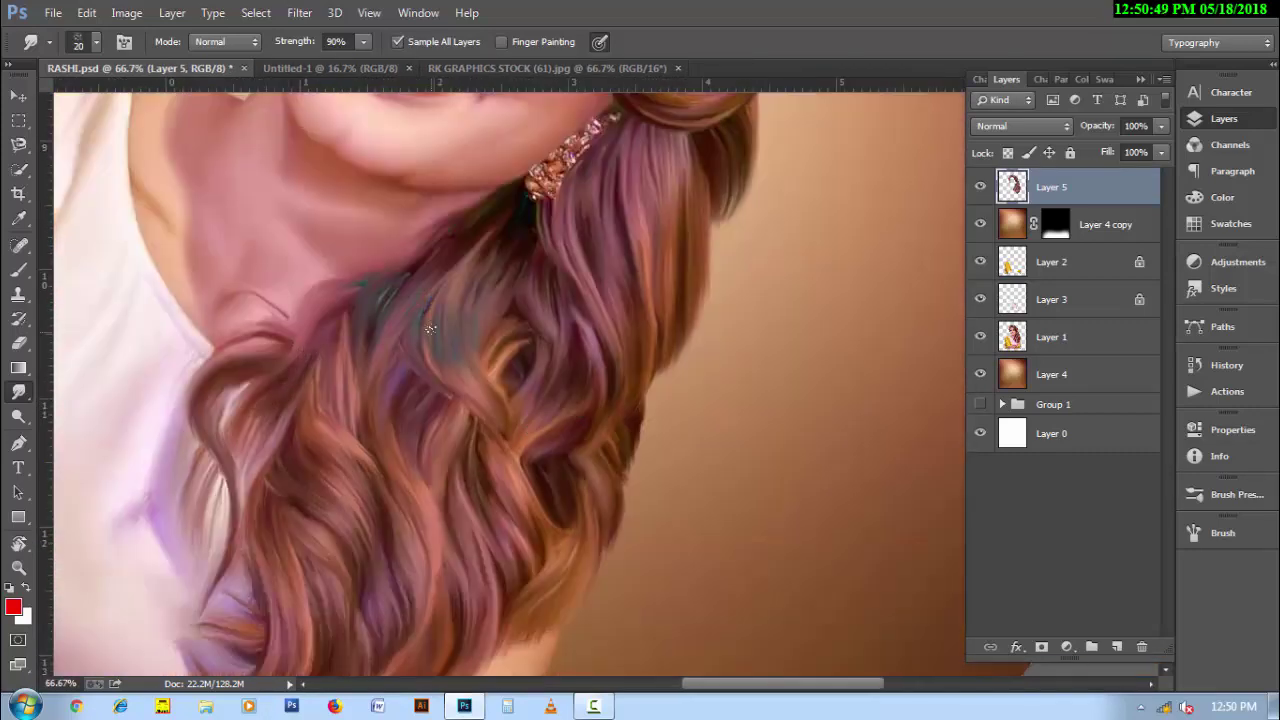
# Feather the hair edge beside the forehead into wispy strands with repeated smudge strokes.
pyautogui.scroll(-2, 512, 376)
pyautogui.hscroll(-1, 512, 376)
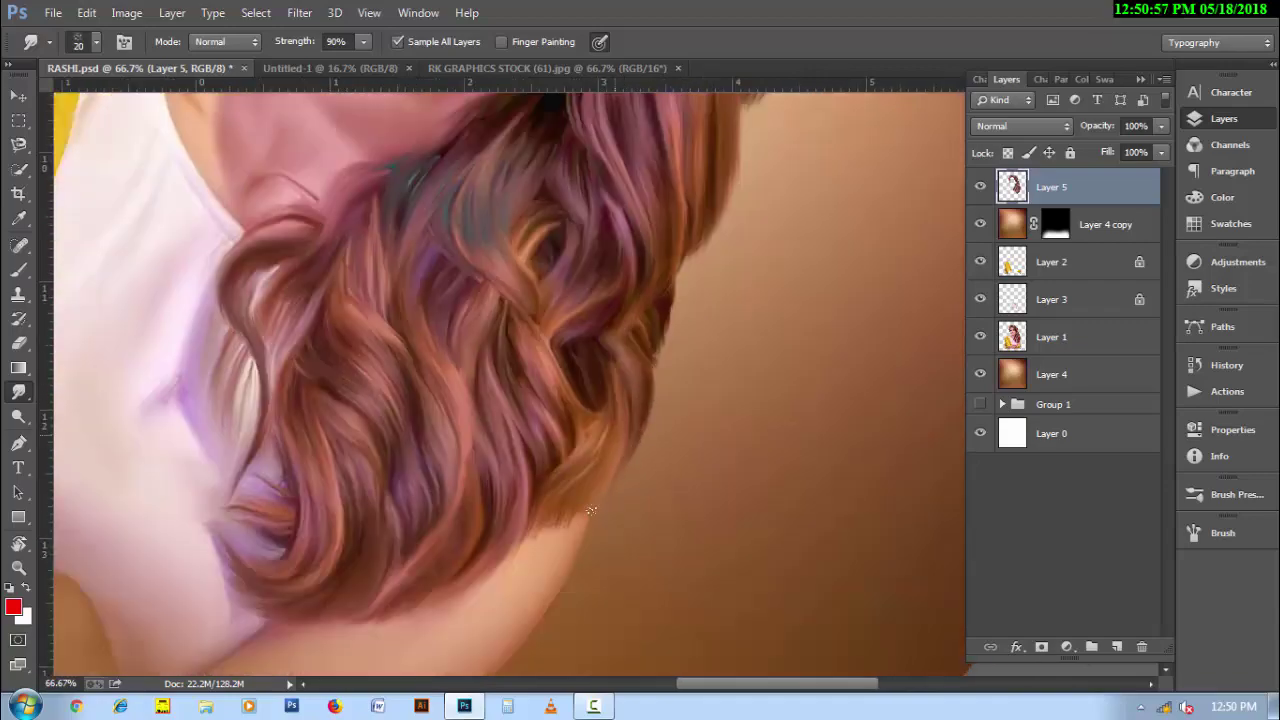
pyautogui.scroll(5, 656, 535)
pyautogui.scroll(2, 586, 536)
pyautogui.scroll(2, 709, 429)
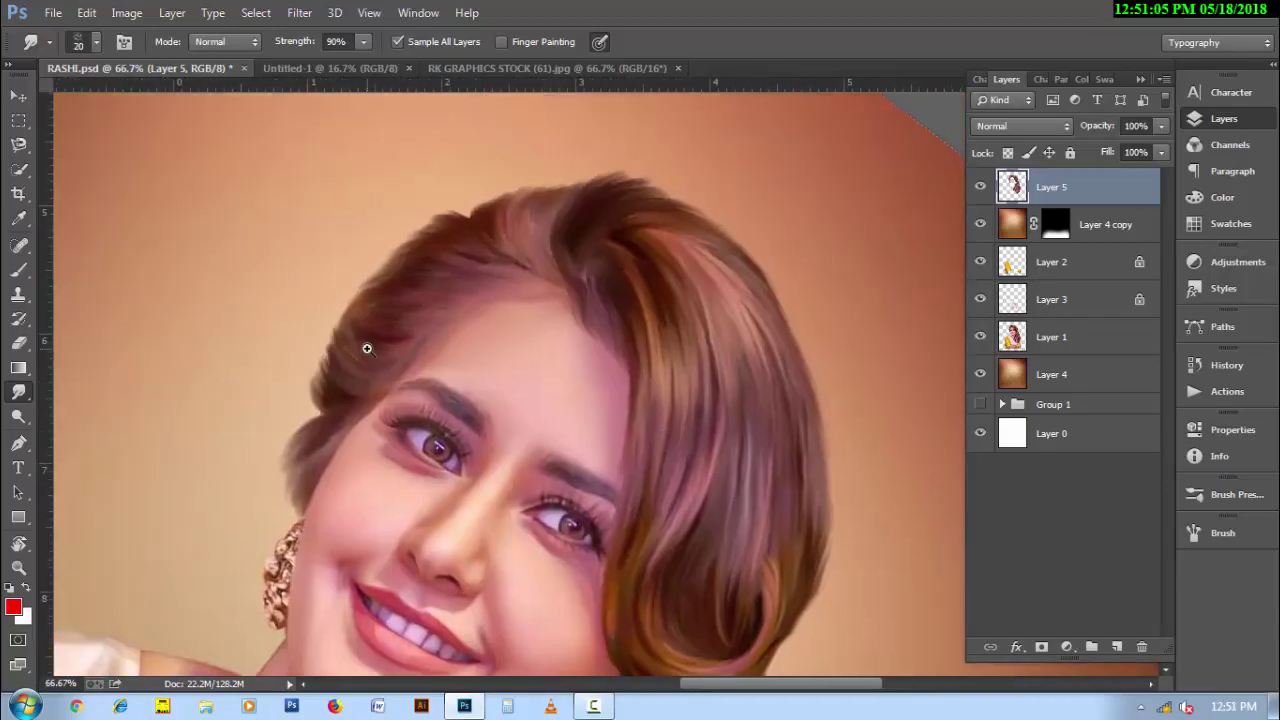
pyautogui.scroll(2, 366, 346)
pyautogui.scroll(-2, 373, 348)
pyautogui.scroll(-2, 491, 471)
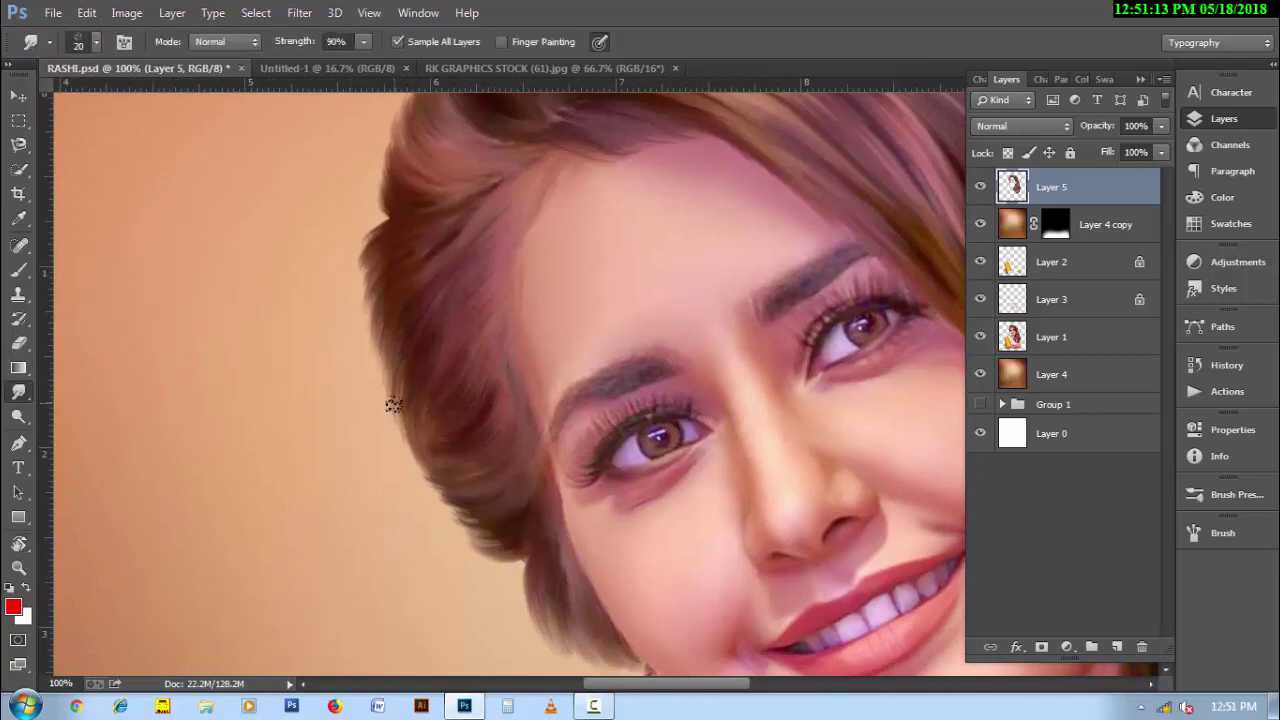
pyautogui.moveTo(381, 247)
pyautogui.mouseDown()
pyautogui.moveTo(360, 300)
pyautogui.moveTo(365, 360)
pyautogui.mouseUp()
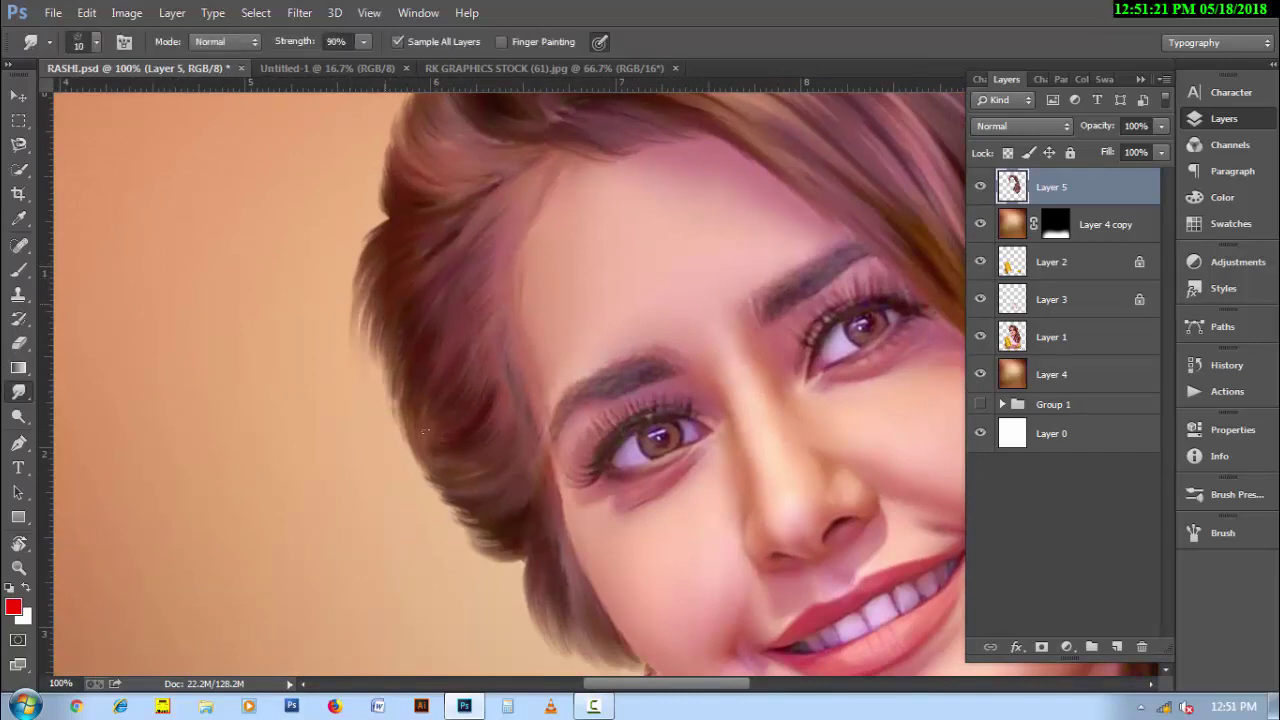
pyautogui.moveTo(370, 305)
pyautogui.mouseDown()
pyautogui.moveTo(368, 375)
pyautogui.moveTo(405, 442)
pyautogui.mouseUp()
pyautogui.moveTo(392, 386); pyautogui.dragTo(412, 470)
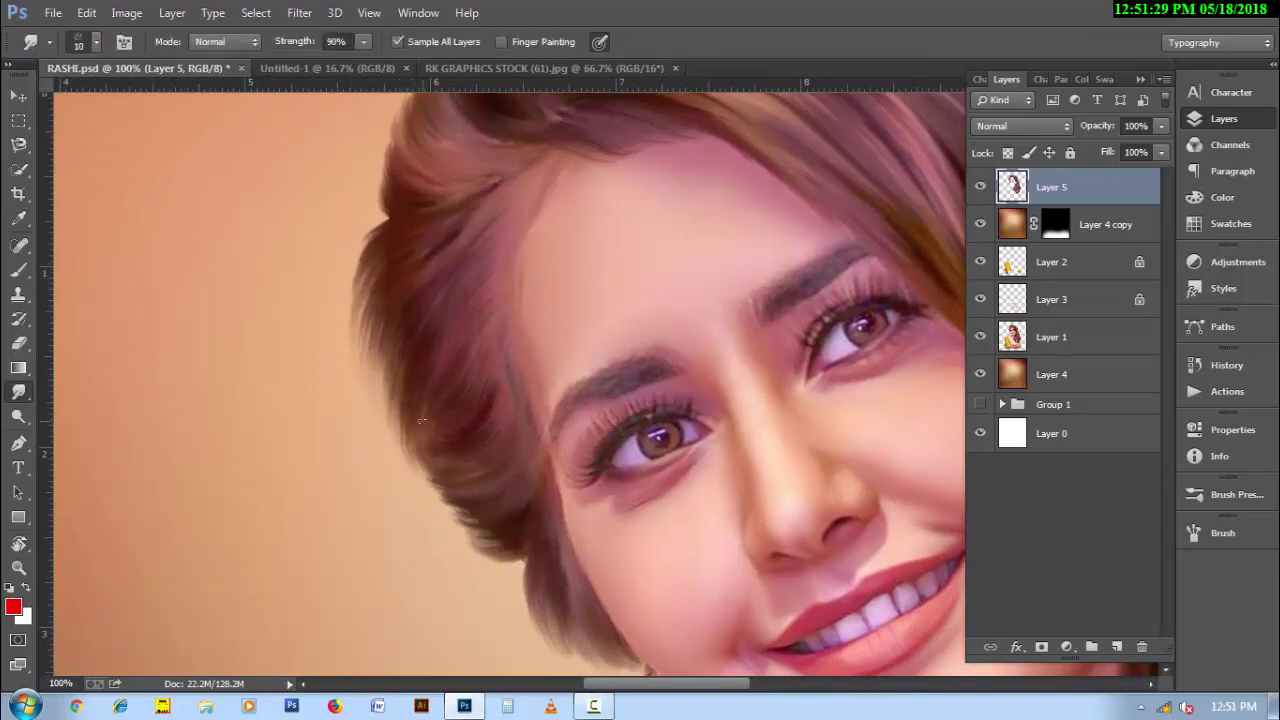
pyautogui.moveTo(378, 346); pyautogui.dragTo(388, 432)
pyautogui.moveTo(358, 308); pyautogui.dragTo(378, 408)
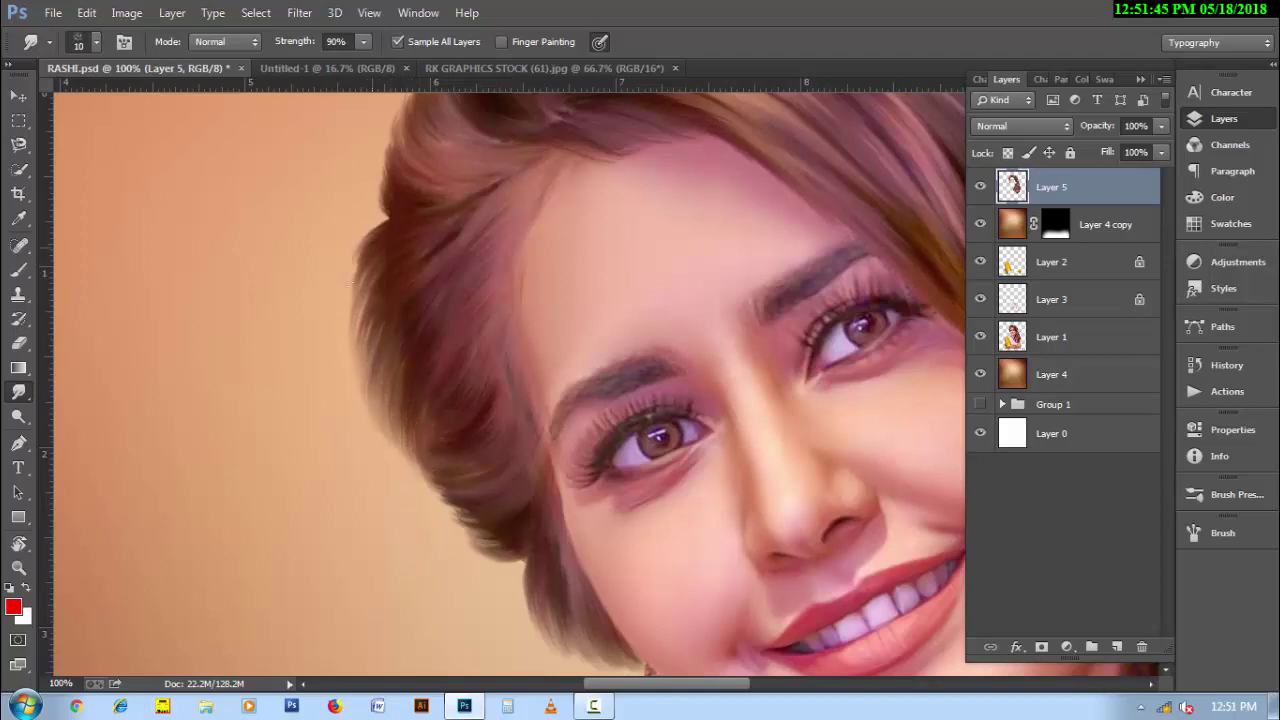
pyautogui.moveTo(348, 290); pyautogui.dragTo(366, 410)
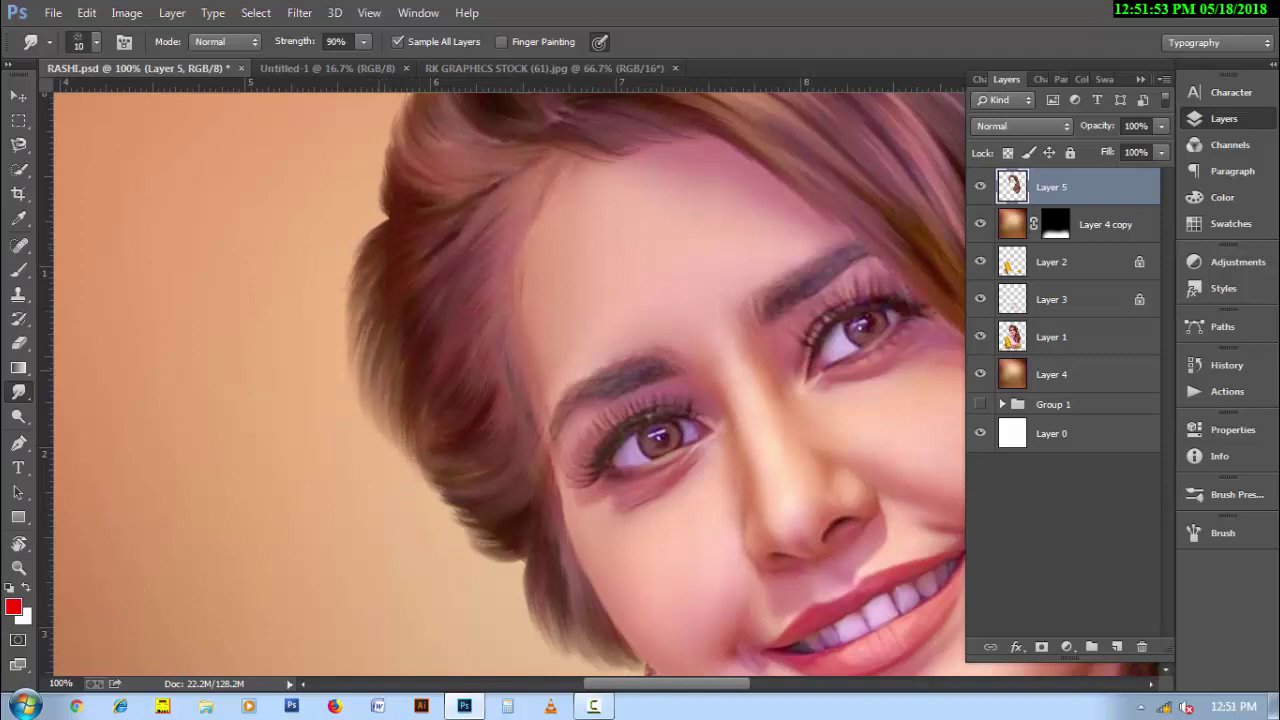
# With the view turned upside down at 100%, smudge the hair's outer edge down into the background.
pyautogui.hotkey('ctrl', '0')
pyautogui.moveTo(600, 500); pyautogui.dragTo(706, 534)
pyautogui.hotkey('ctrl', '1')
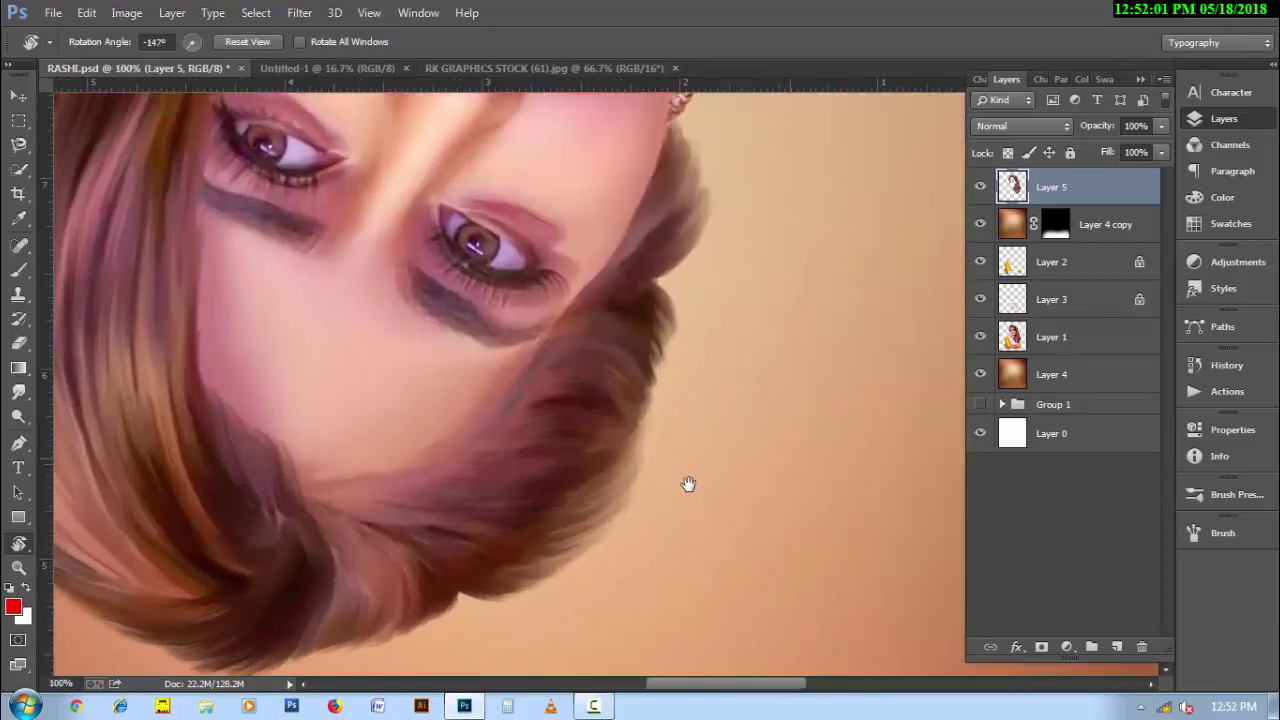
pyautogui.moveTo(640, 325)
pyautogui.mouseDown()
pyautogui.moveTo(630, 402)
pyautogui.moveTo(610, 436)
pyautogui.mouseUp()
pyautogui.moveTo(626, 356); pyautogui.dragTo(606, 460)
pyautogui.moveTo(616, 406); pyautogui.dragTo(610, 454)
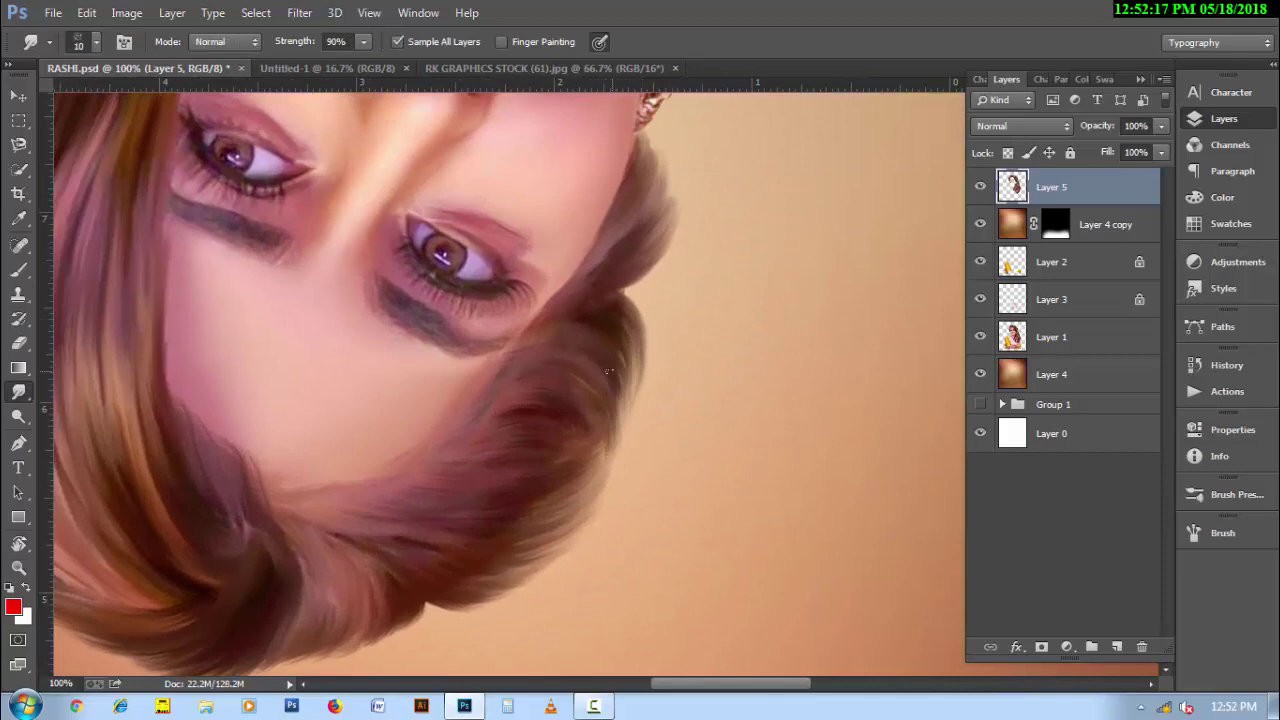
pyautogui.moveTo(608, 372); pyautogui.dragTo(624, 440)
pyautogui.moveTo(614, 380); pyautogui.dragTo(616, 448)
pyautogui.moveTo(638, 346); pyautogui.dragTo(625, 398)
# Enlarge the smudge brush and pull wispy strands down from the hair's lower edge.
pyautogui.rightClick(598, 500)
pyautogui.press('Return')
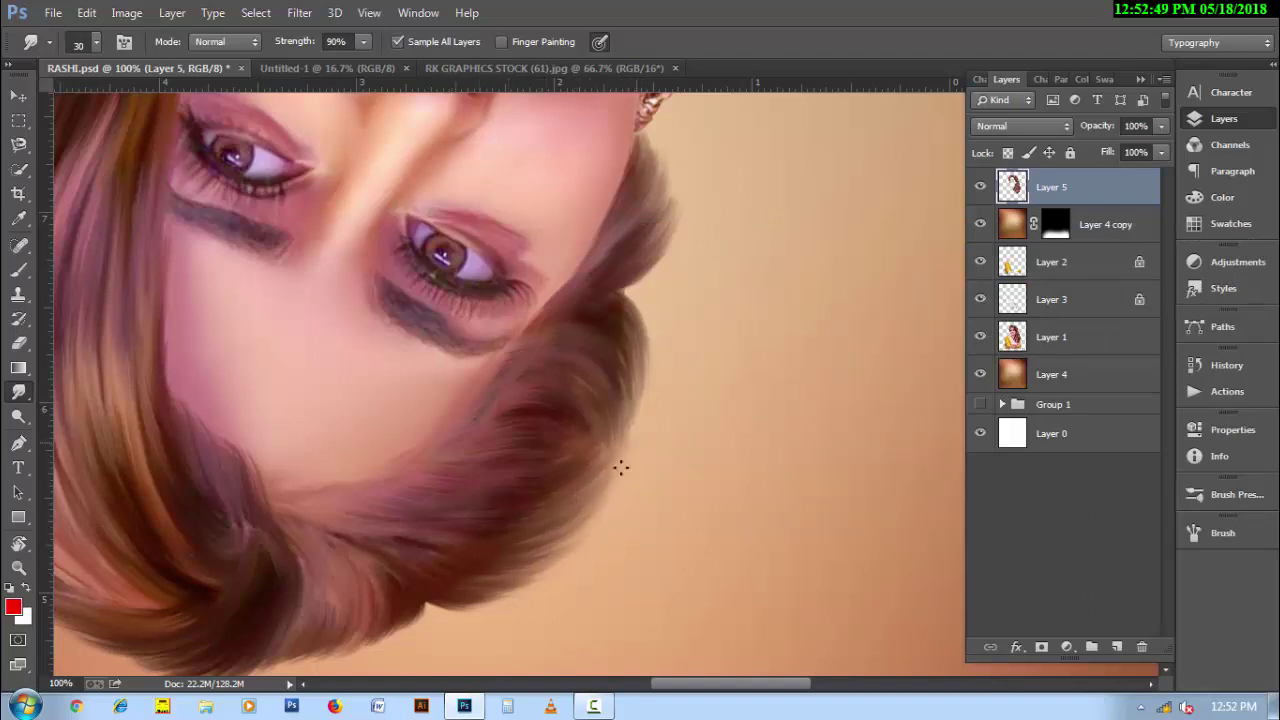
pyautogui.scroll(-3, 620, 467)
pyautogui.hscroll(-3, 449, 492)
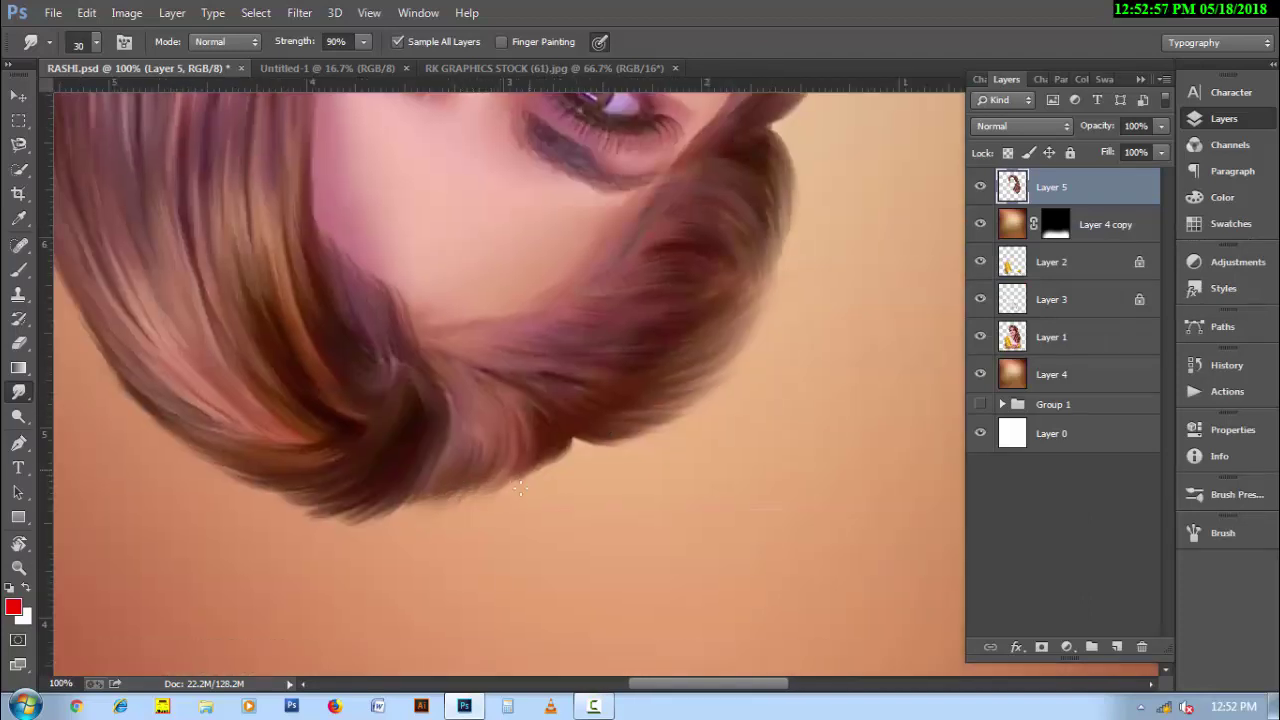
pyautogui.moveTo(519, 487)
pyautogui.mouseDown()
pyautogui.moveTo(571, 451)
pyautogui.moveTo(545, 480)
pyautogui.moveTo(536, 461)
pyautogui.mouseUp()
pyautogui.scroll(2, 553, 413)
# Make the brush slightly smaller, add new Layer 6, and smudge faint strokes along the lower hair edge.
pyautogui.rightClick(430, 225)
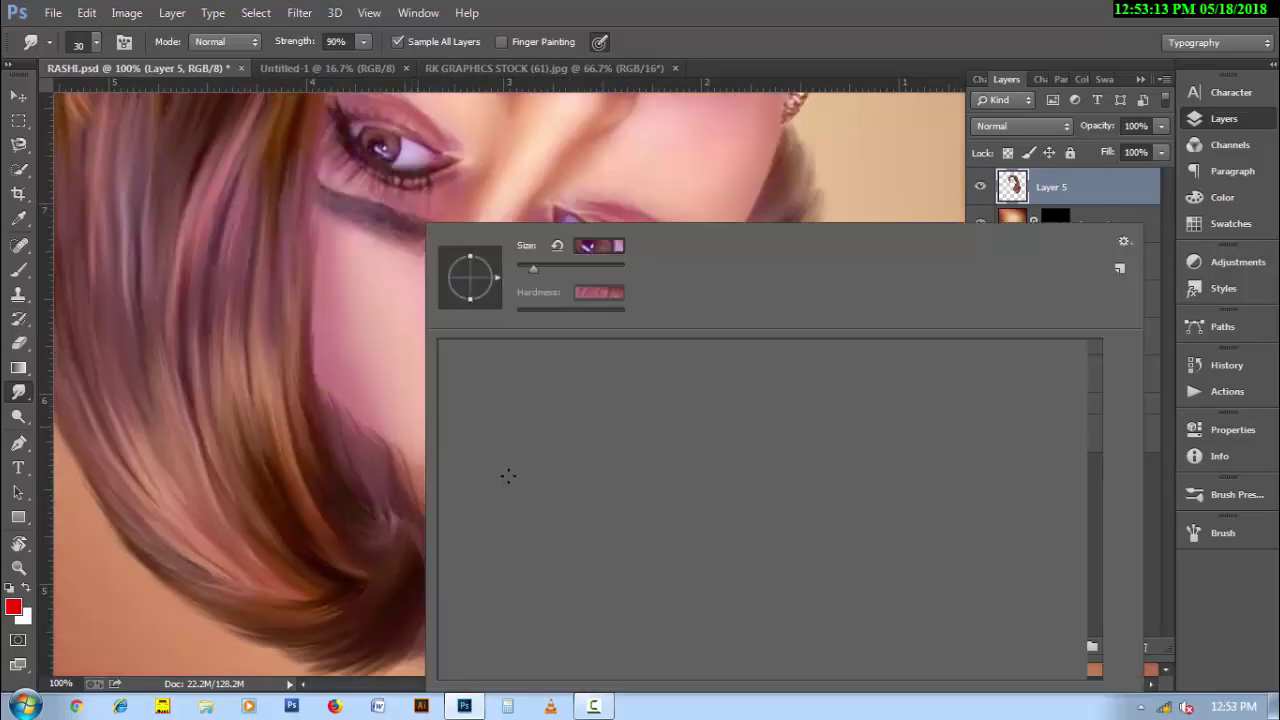
pyautogui.press('Return')
pyautogui.scroll(-1, 549, 626)
pyautogui.click(1116, 647)
pyautogui.moveTo(462, 572)
pyautogui.mouseDown()
pyautogui.moveTo(600, 530)
pyautogui.moveTo(520, 575)
pyautogui.moveTo(786, 400)
pyautogui.mouseUp()
pyautogui.press('r')
pyautogui.moveTo(298, 512)
pyautogui.mouseDown()
pyautogui.moveTo(586, 551)
pyautogui.moveTo(651, 514)
pyautogui.moveTo(103, 366)
pyautogui.mouseUp()
# Smudge the hair's lower-right edge in short strokes with the canvas rotated.
pyautogui.moveTo(688, 430)
pyautogui.mouseDown()
pyautogui.moveTo(585, 570)
pyautogui.moveTo(650, 455)
pyautogui.moveTo(577, 545)
pyautogui.moveTo(547, 553)
pyautogui.mouseUp()
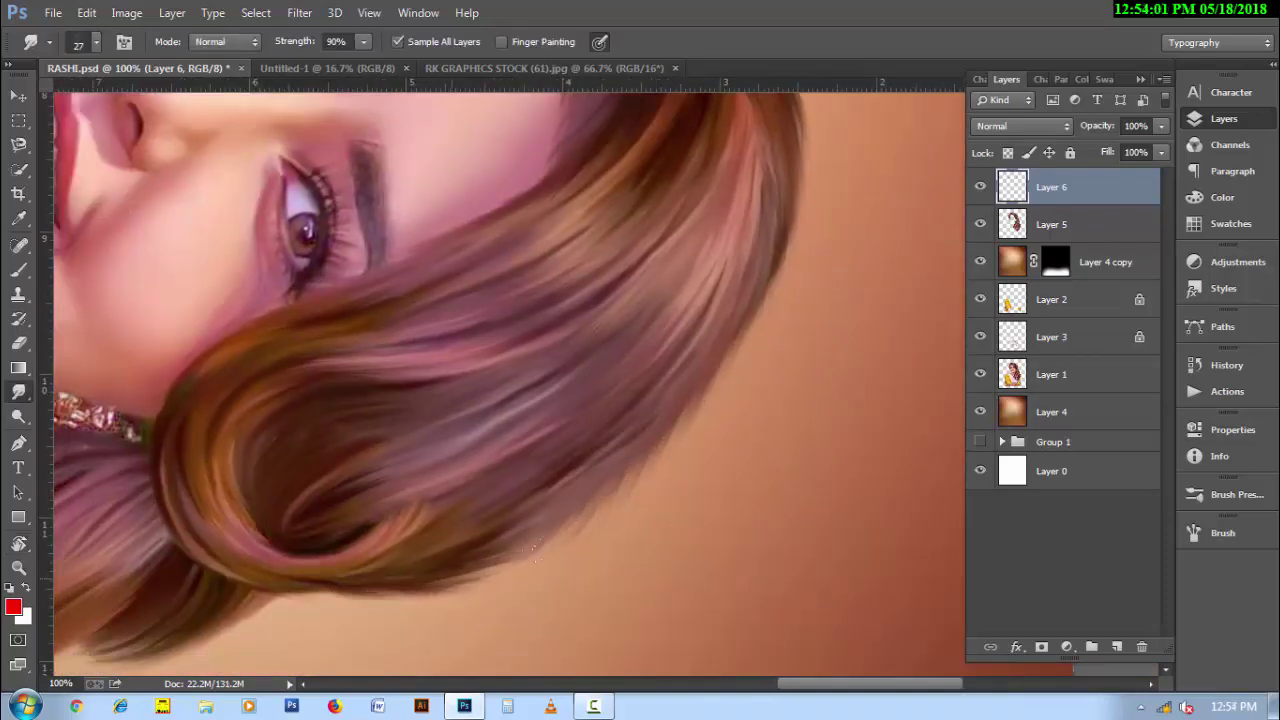
pyautogui.press('r')
pyautogui.moveTo(585, 470)
pyautogui.mouseDown()
pyautogui.moveTo(329, 480)
pyautogui.moveTo(5, 460)
pyautogui.moveTo(600, 528)
pyautogui.moveTo(576, 582)
pyautogui.mouseUp()
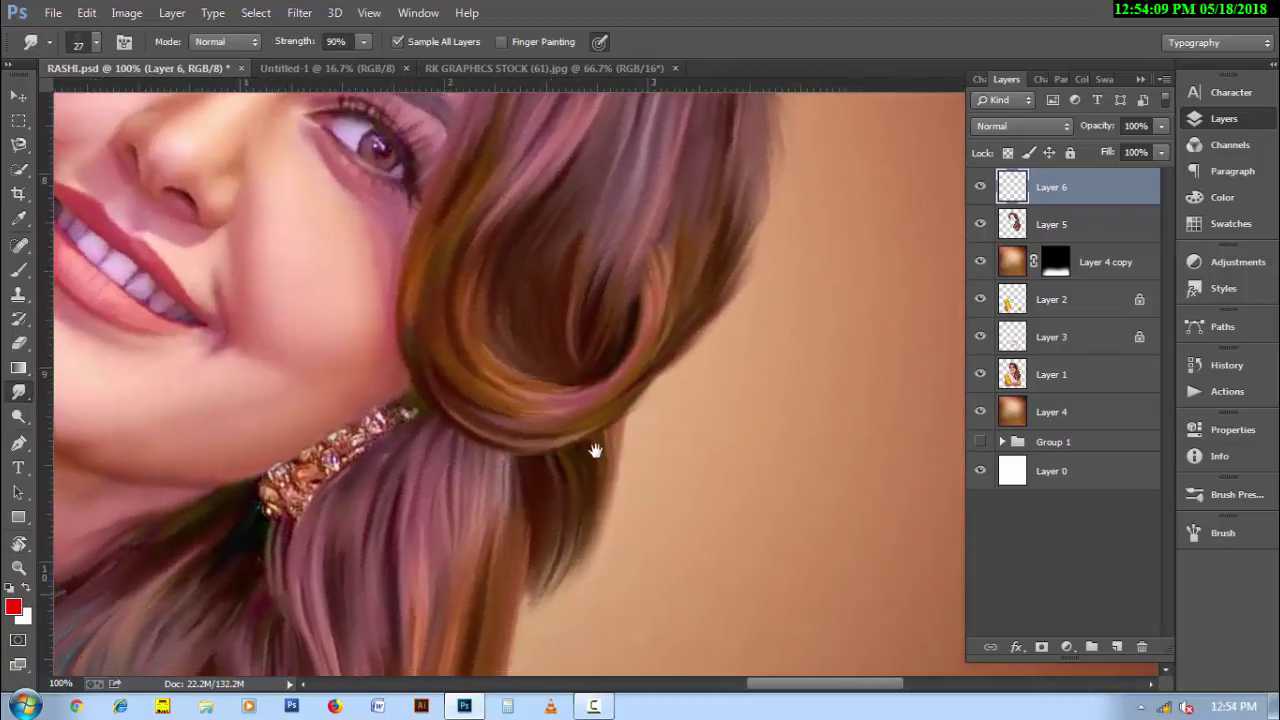
pyautogui.moveTo(594, 449)
pyautogui.mouseDown()
pyautogui.moveTo(624, 289)
pyautogui.moveTo(519, 566)
pyautogui.mouseUp()
pyautogui.scroll(-5, 519, 566)
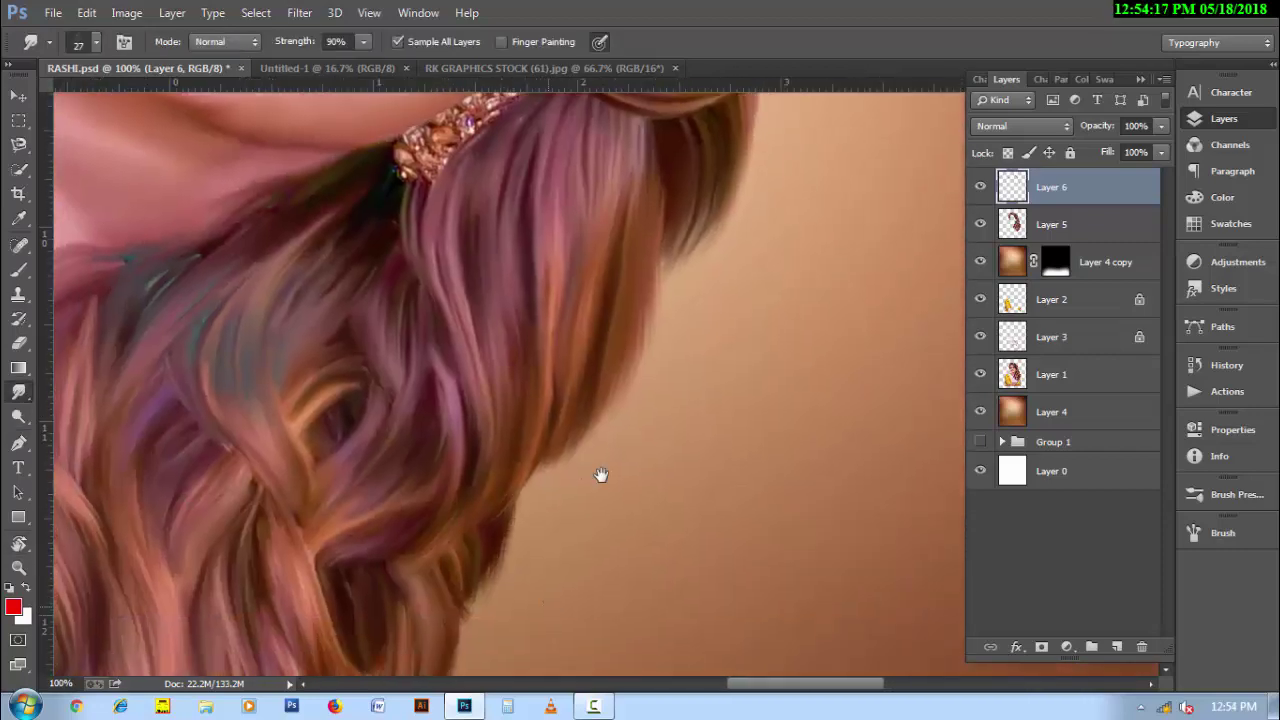
pyautogui.scroll(-3, 600, 477)
pyautogui.scroll(-3, 527, 482)
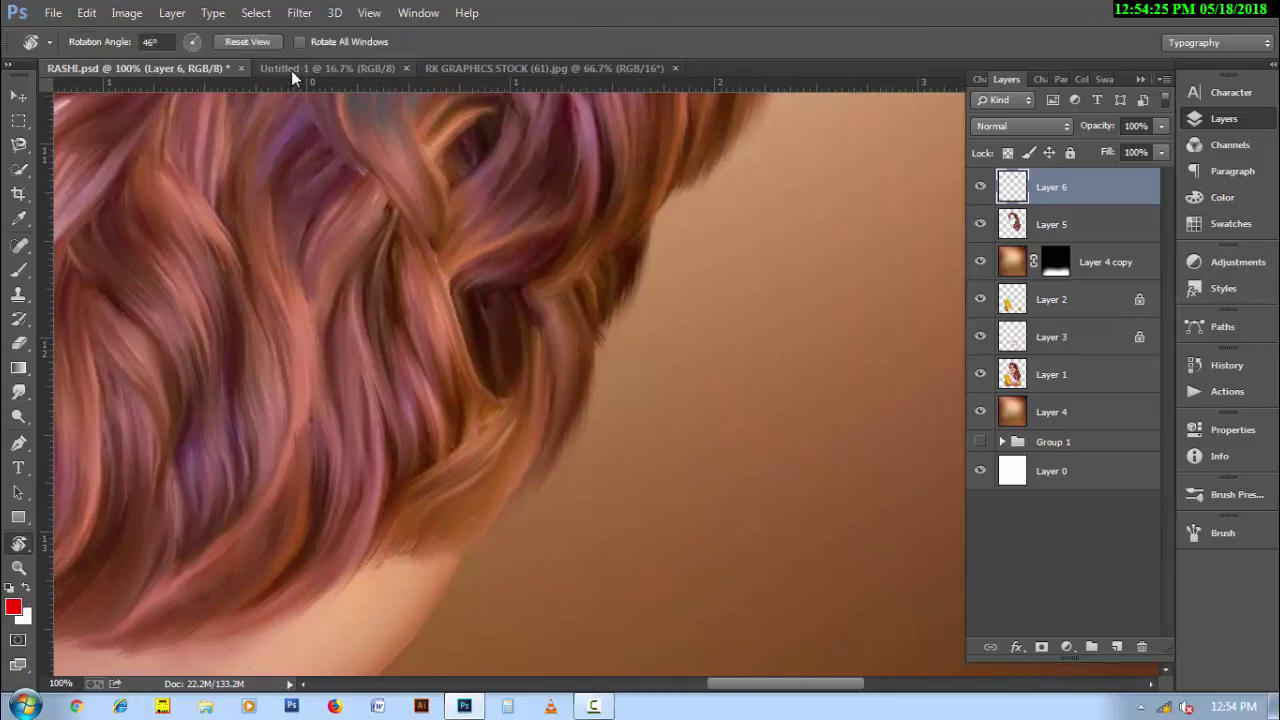
# Push the upper-left hair strands above the forehead up and outward into soft strands.
pyautogui.hotkey('ctrl', '-')
pyautogui.hotkey('ctrl', '-')
pyautogui.hotkey('ctrl', '-')
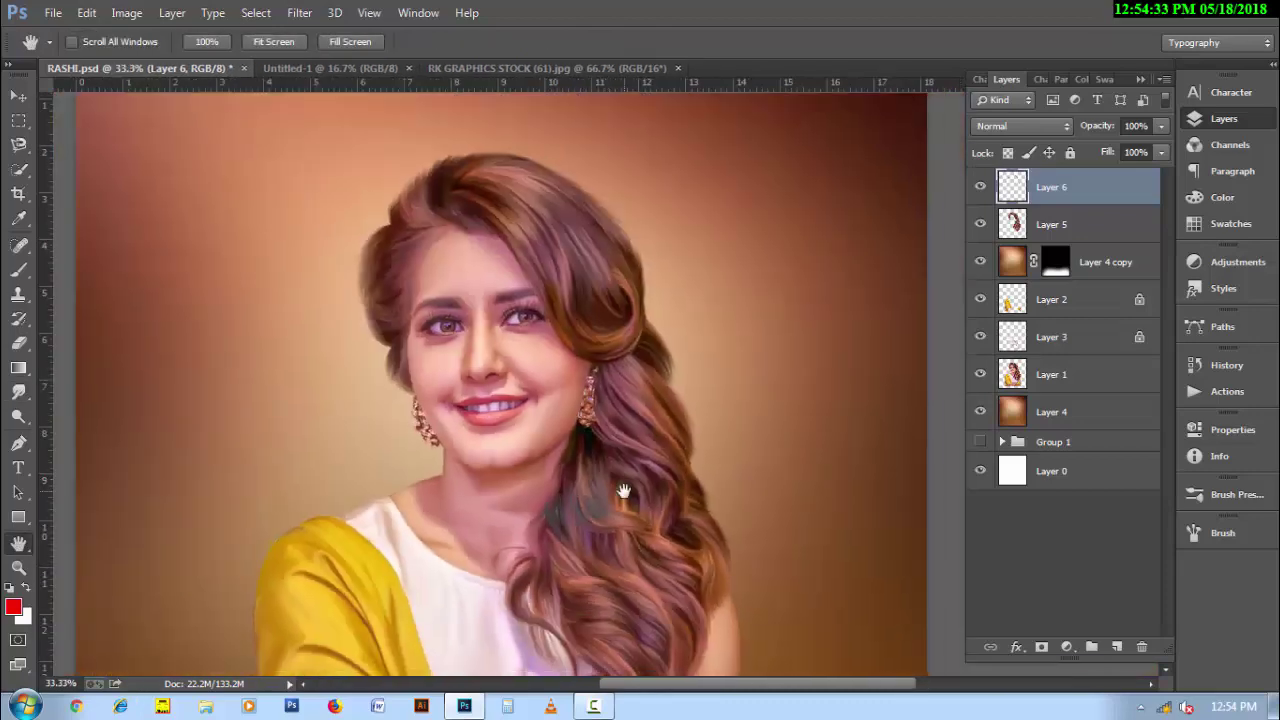
pyautogui.keyDown('ctrl'); pyautogui.click(434, 241); pyautogui.keyUp('ctrl')
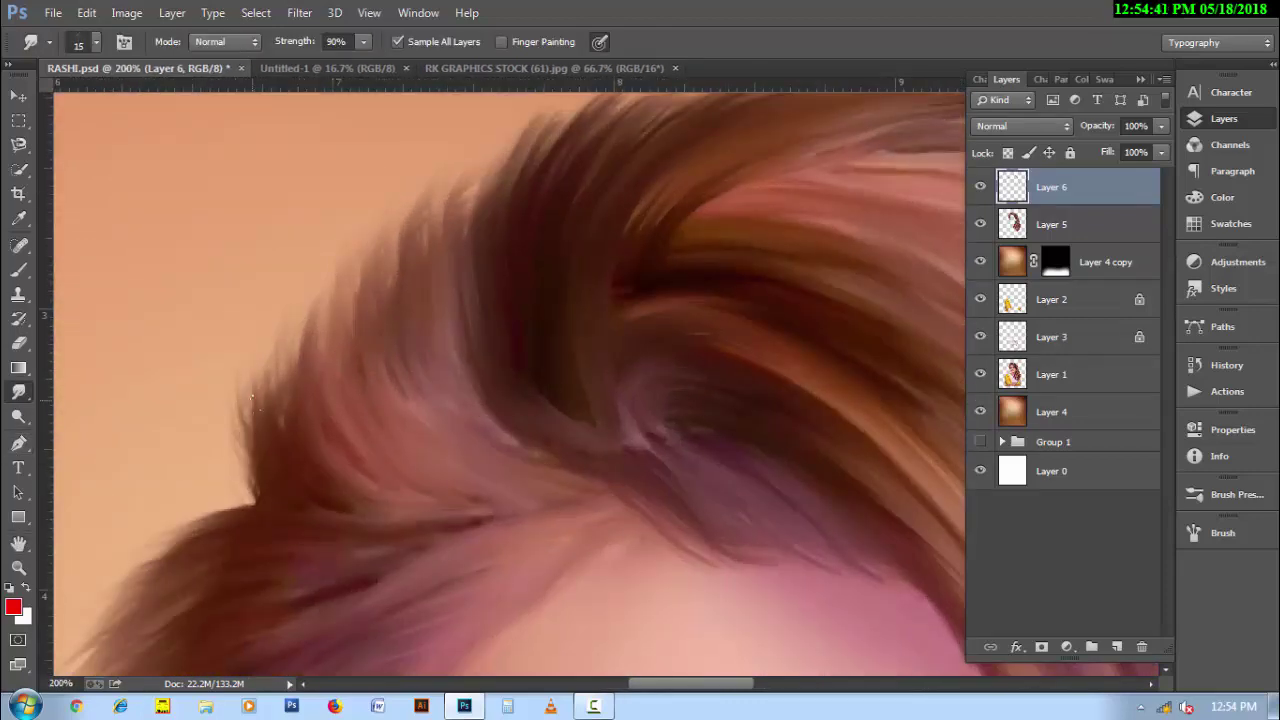
pyautogui.moveTo(253, 397)
pyautogui.mouseDown()
pyautogui.moveTo(278, 325)
pyautogui.moveTo(305, 344)
pyautogui.mouseUp()
pyautogui.moveTo(258, 390); pyautogui.dragTo(286, 336)
pyautogui.moveTo(300, 340); pyautogui.dragTo(330, 268)
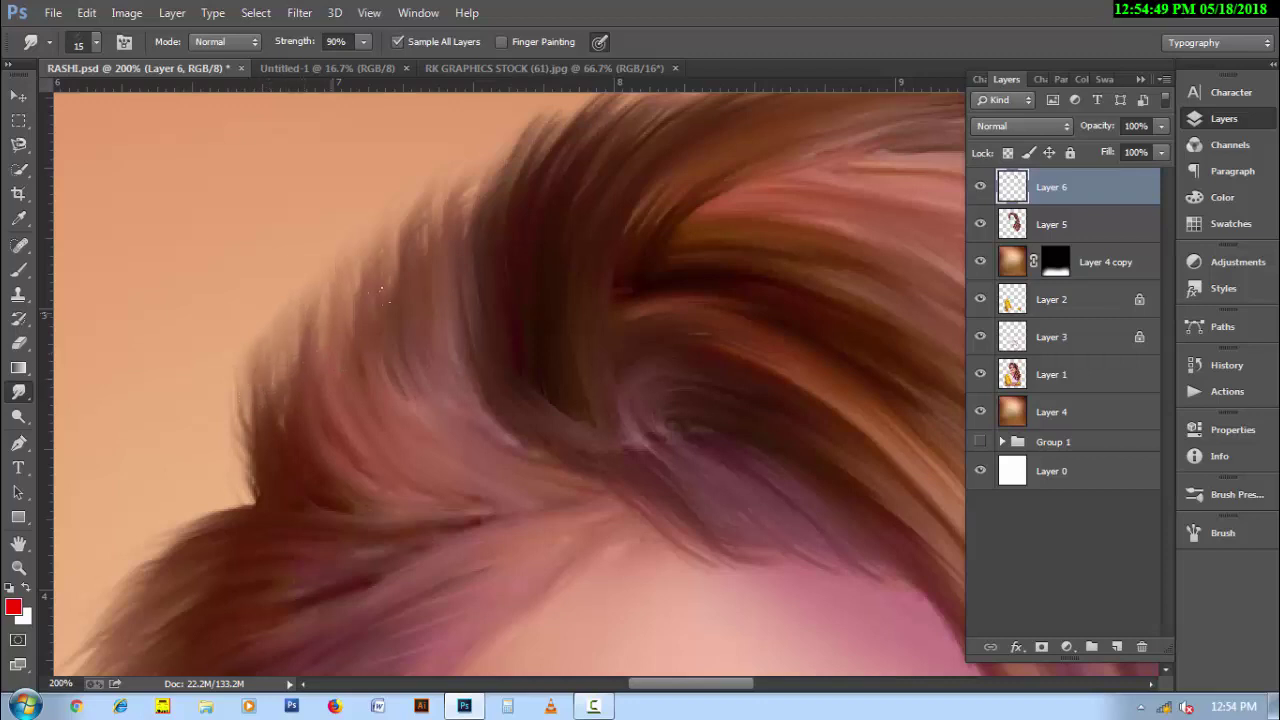
pyautogui.moveTo(295, 392); pyautogui.dragTo(276, 306)
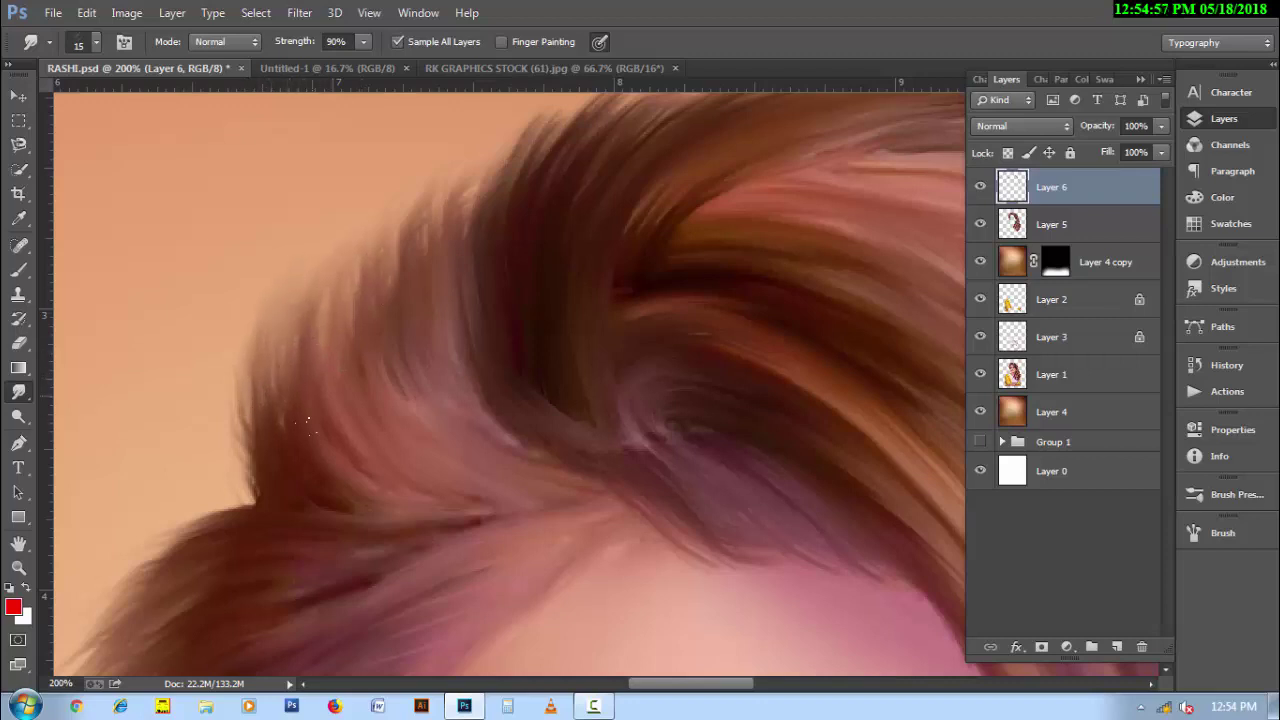
pyautogui.moveTo(354, 336)
pyautogui.mouseDown()
pyautogui.moveTo(378, 224)
pyautogui.moveTo(440, 186)
pyautogui.mouseUp()
pyautogui.moveTo(300, 314); pyautogui.dragTo(349, 248)
pyautogui.moveTo(285, 380); pyautogui.dragTo(276, 314)
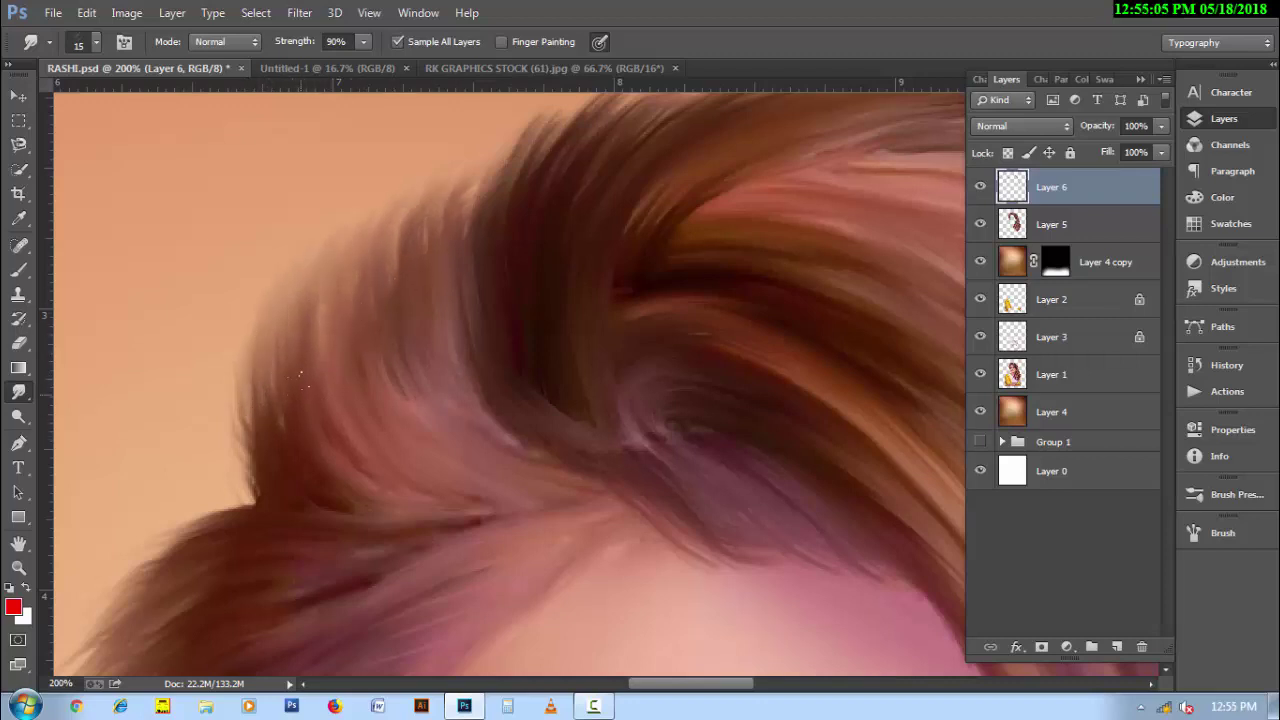
pyautogui.moveTo(252, 462); pyautogui.dragTo(244, 330)
pyautogui.moveTo(268, 382)
pyautogui.mouseDown()
pyautogui.moveTo(282, 304)
pyautogui.moveTo(382, 210)
pyautogui.mouseUp()
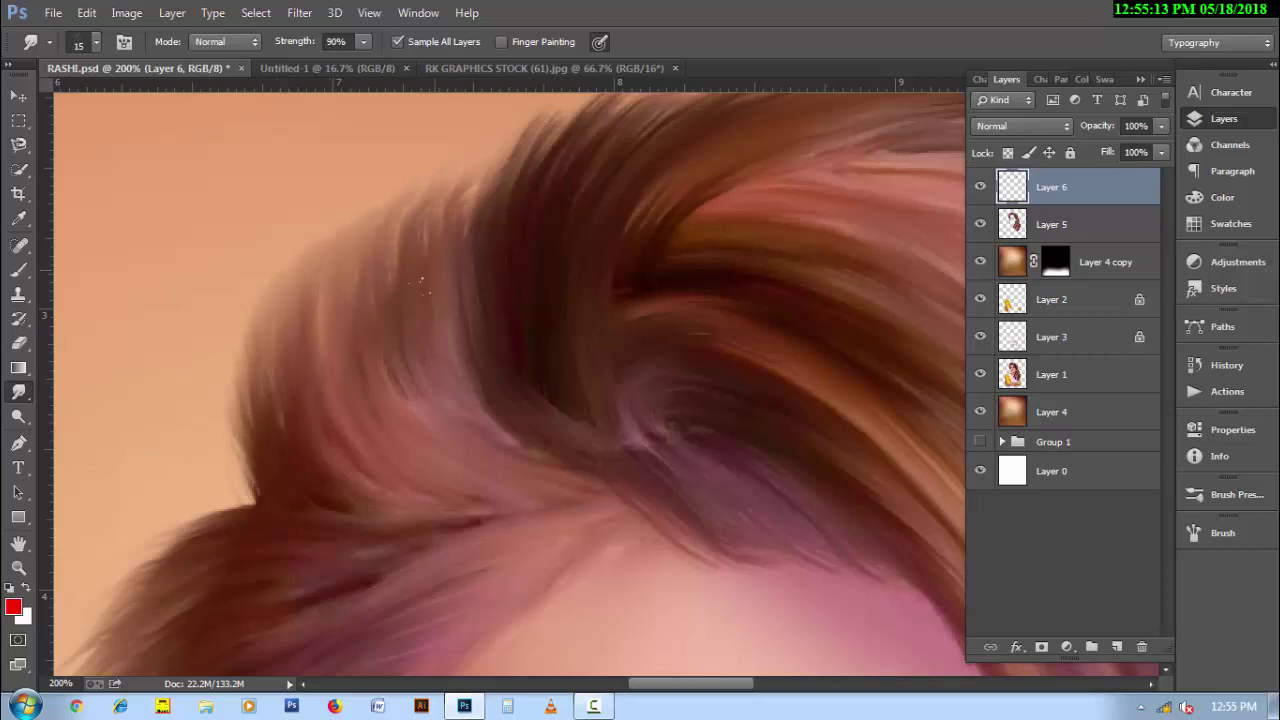
# Switch to a size 10 smudge brush and bring the mouth, chin and earrings into view.
pyautogui.hotkey('ctrl', '-')
pyautogui.hotkey('ctrl', '-')
pyautogui.hotkey('ctrl', '-')
pyautogui.hotkey('ctrl', '+')
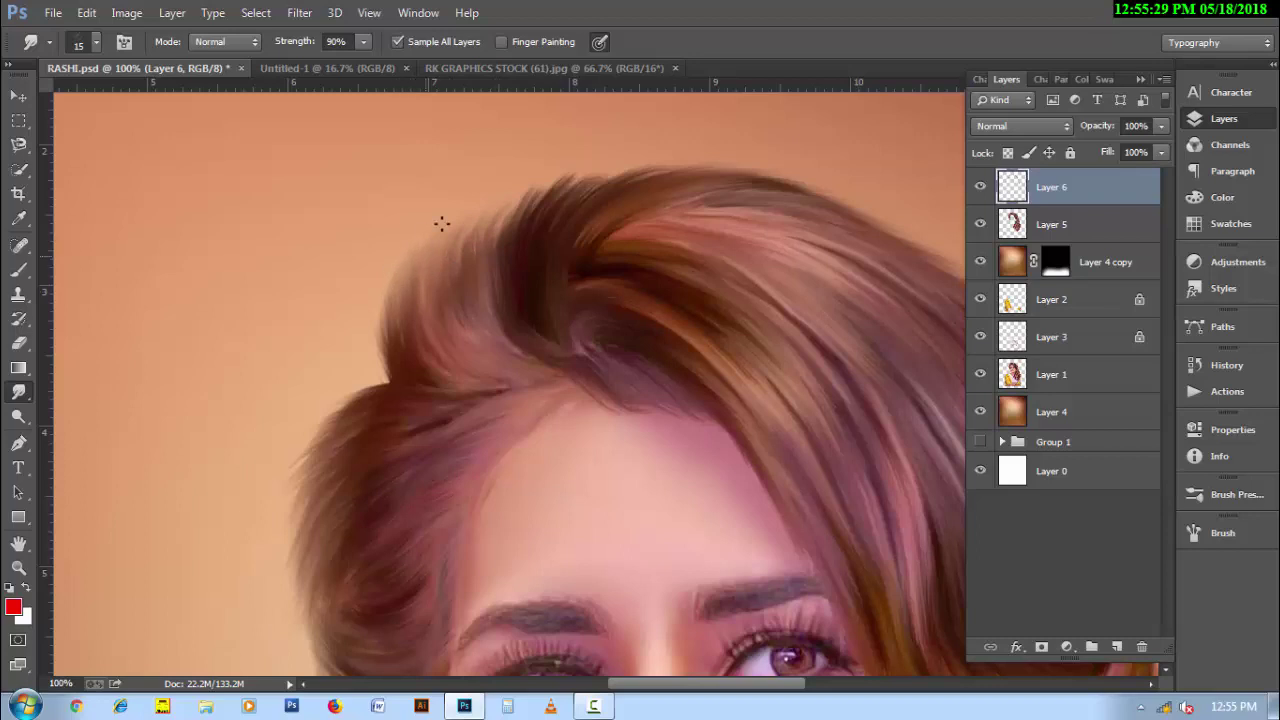
pyautogui.scroll(-2, 378, 375)
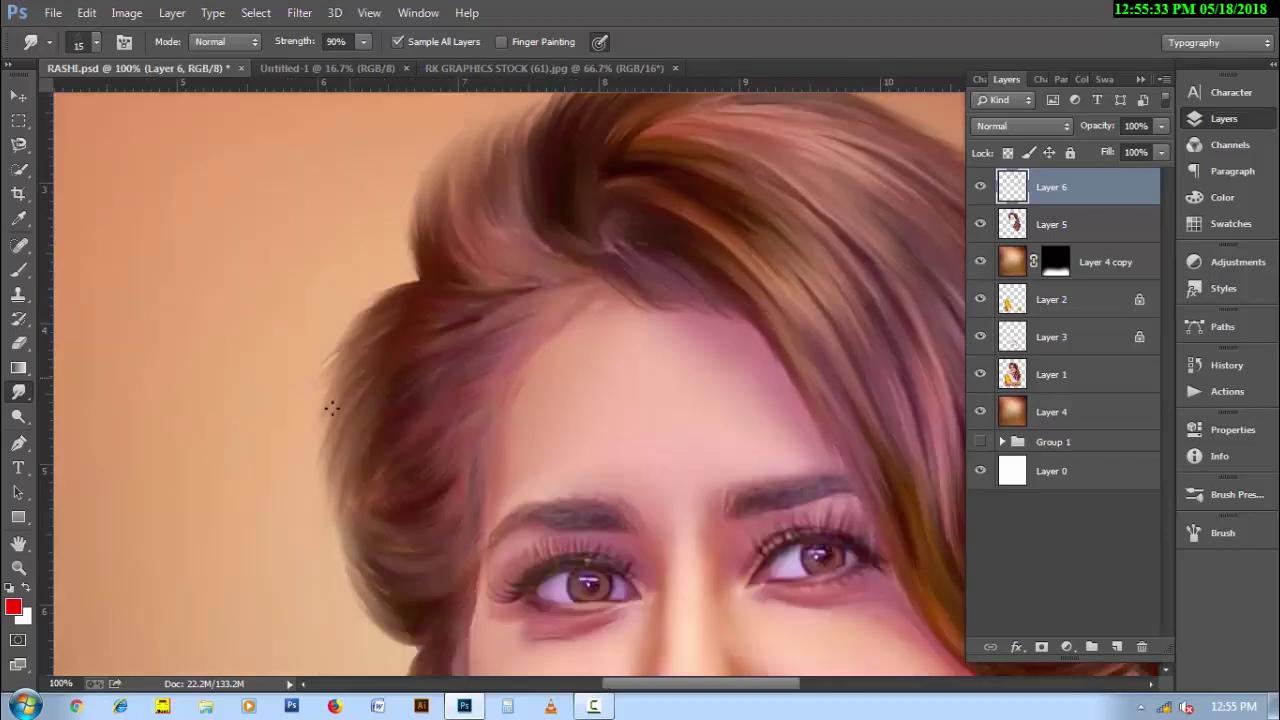
pyautogui.rightClick(503, 465)
pyautogui.doubleClick(571, 371)
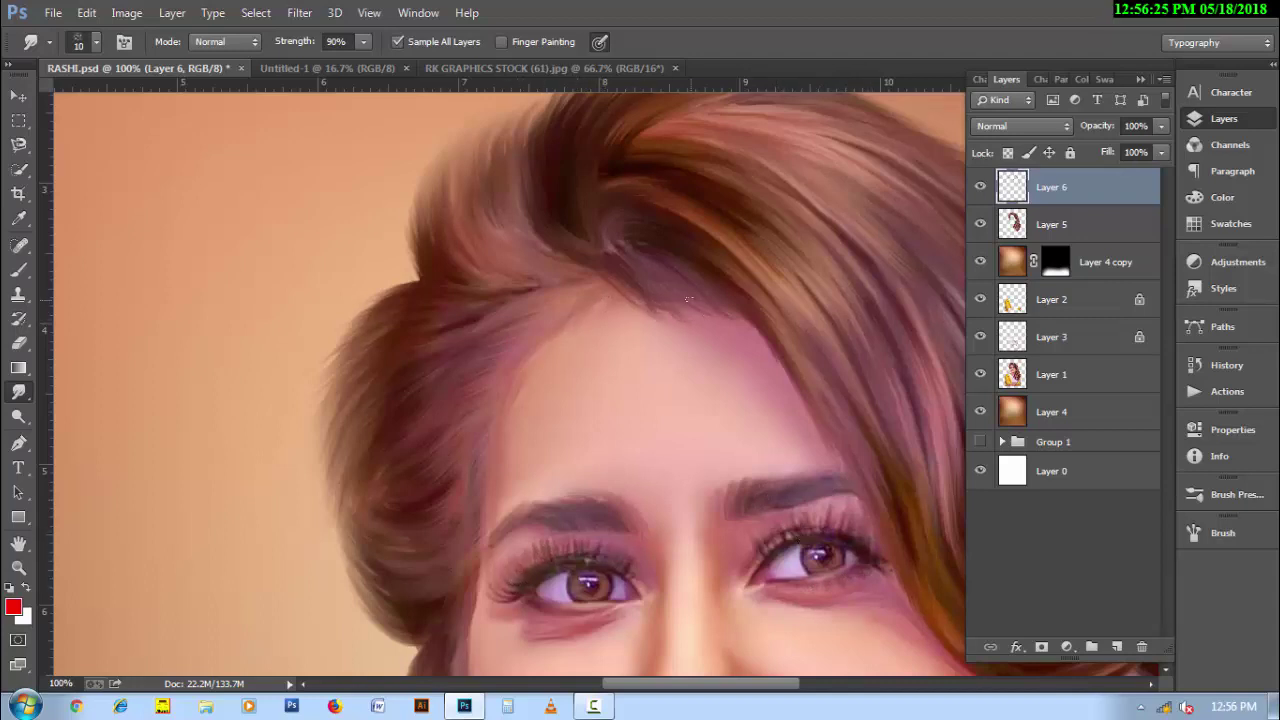
pyautogui.moveTo(908, 587); pyautogui.dragTo(843, 465)
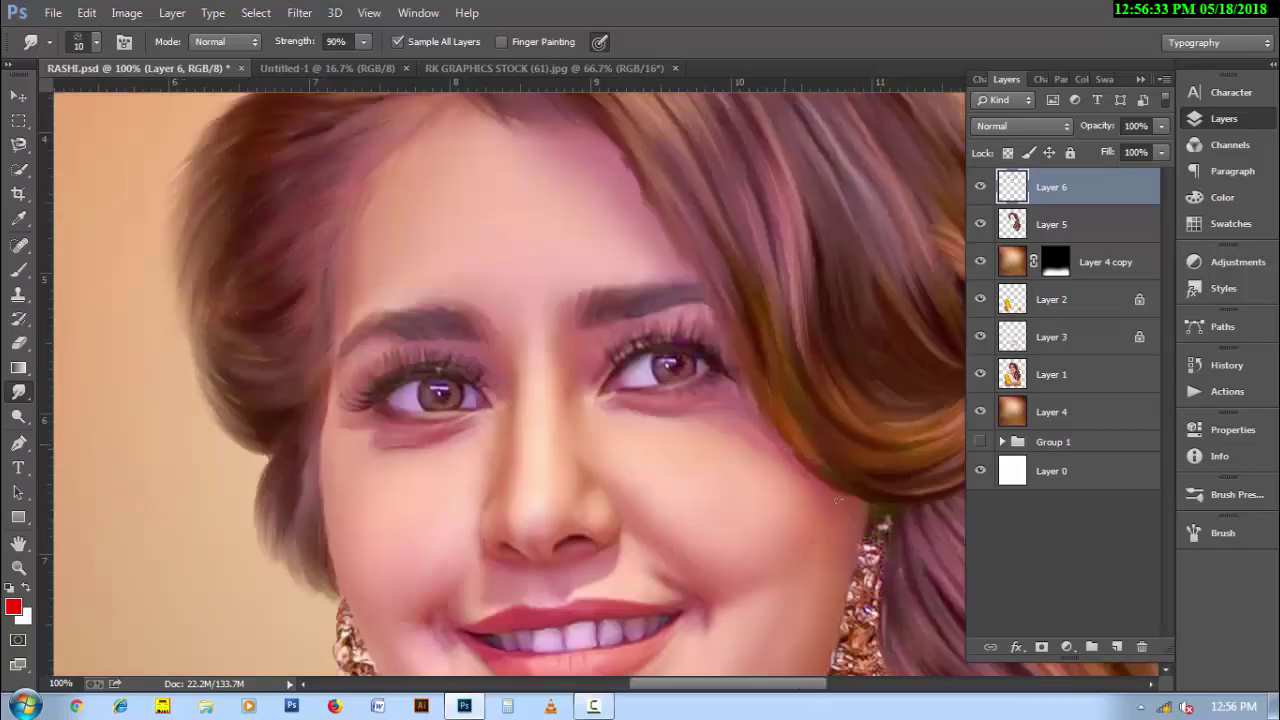
pyautogui.moveTo(866, 519); pyautogui.dragTo(817, 449)
pyautogui.moveTo(768, 595); pyautogui.dragTo(764, 496)
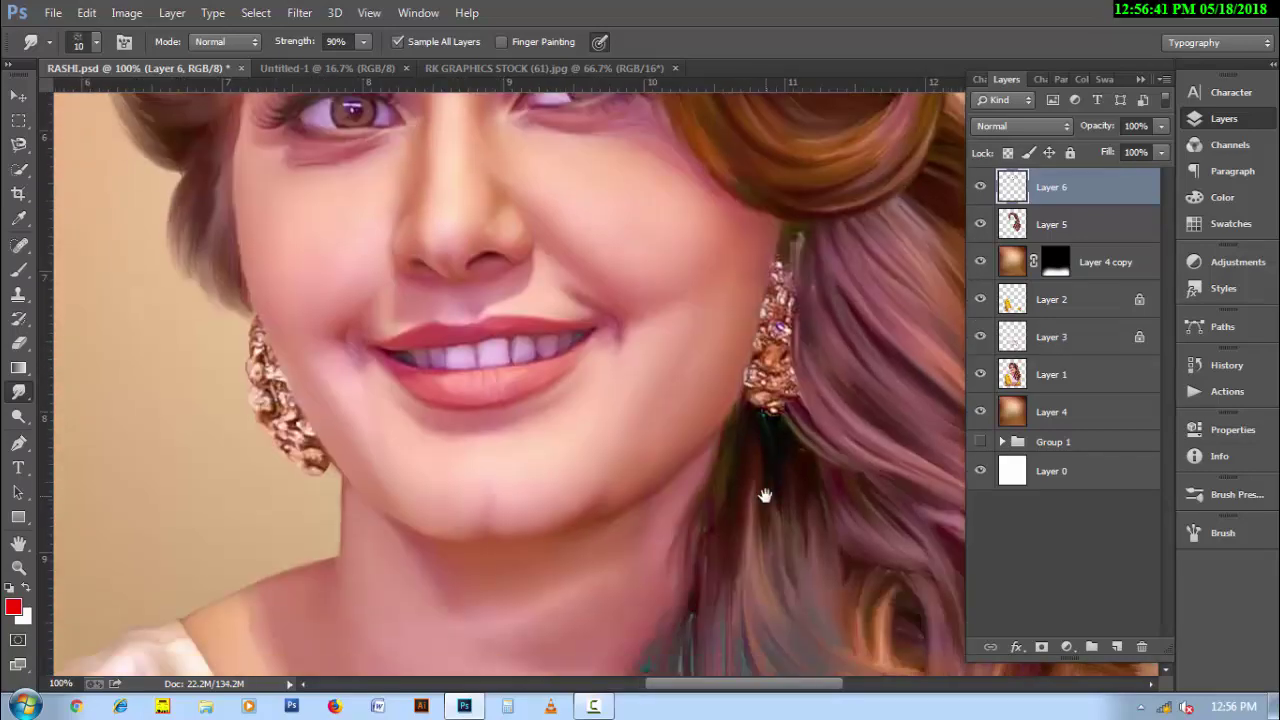
# Smudge hair strands down beside the jaw and neck, then add empty Layer 7.
pyautogui.moveTo(719, 446); pyautogui.dragTo(690, 600)
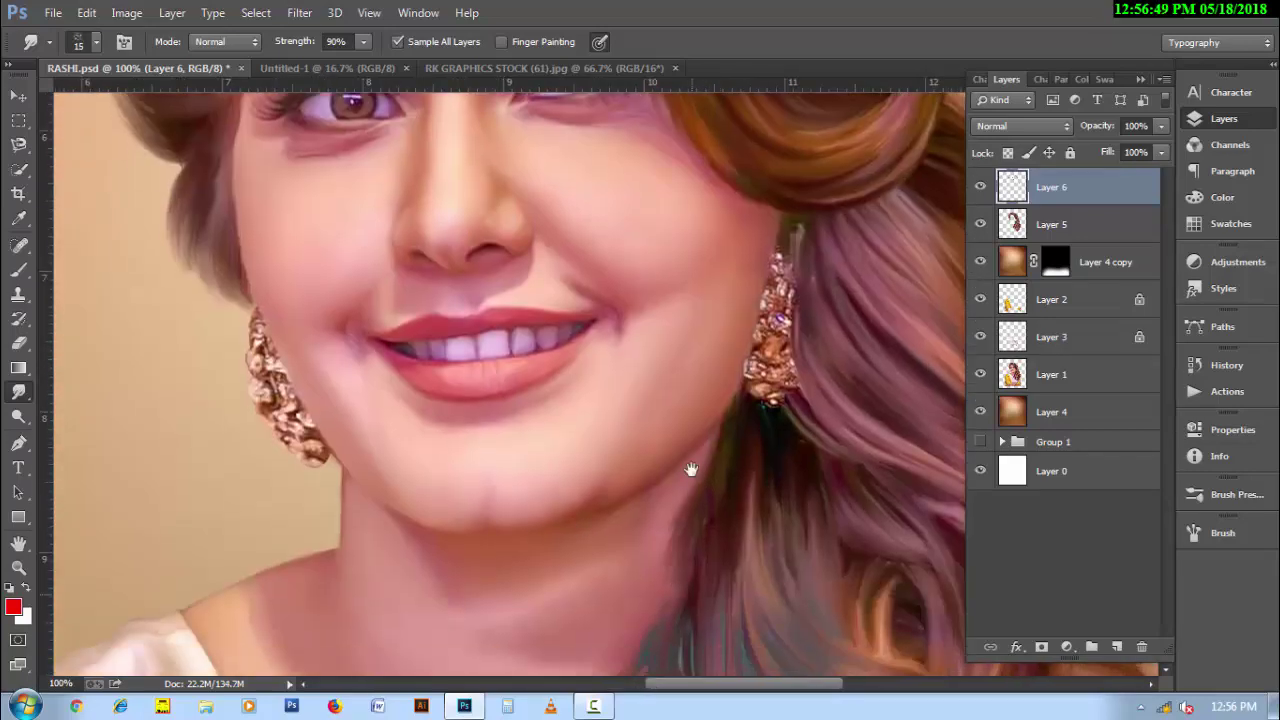
pyautogui.scroll(-3, 694, 466)
pyautogui.moveTo(680, 465); pyautogui.dragTo(655, 505)
pyautogui.scroll(-2, 700, 565)
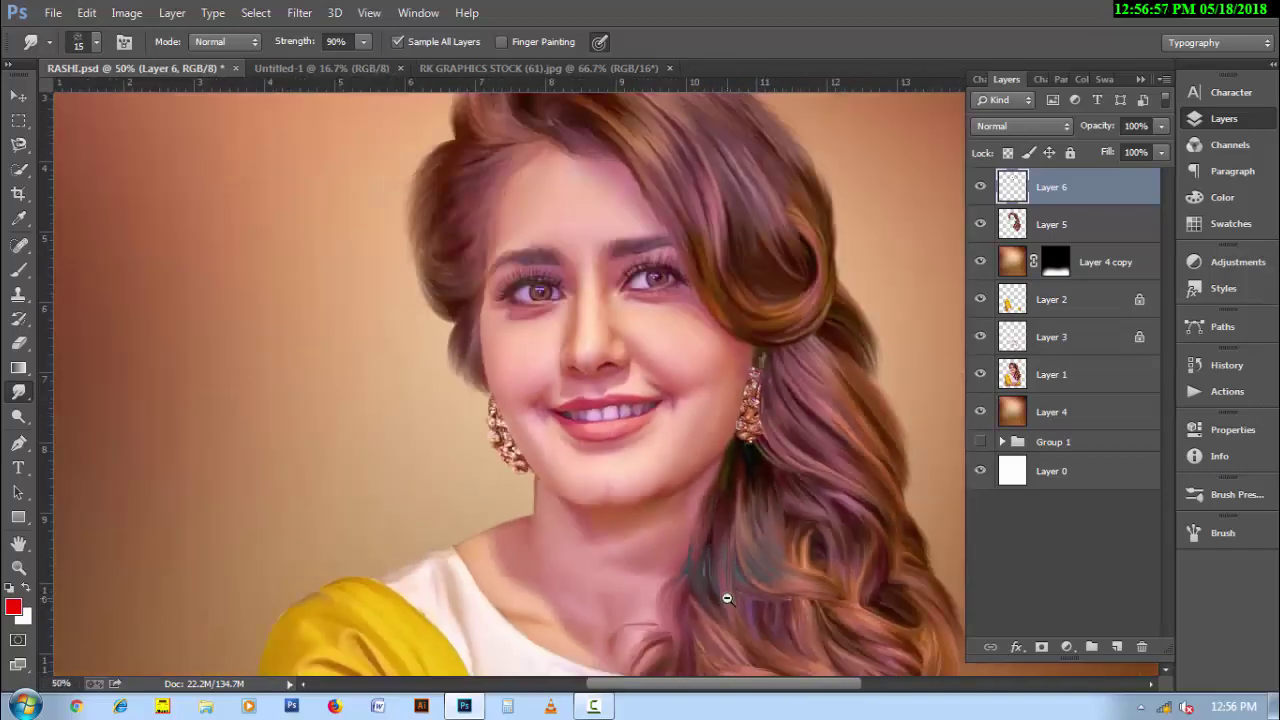
pyautogui.scroll(-2, 720, 594)
pyautogui.scroll(1, 634, 443)
pyautogui.hotkey('ctrl', 'shift', 'alt', 'n')
# Smudge hair strands along the cheek toward the earring and give Layer 7 a white mask.
pyautogui.scroll(3, 557, 385)
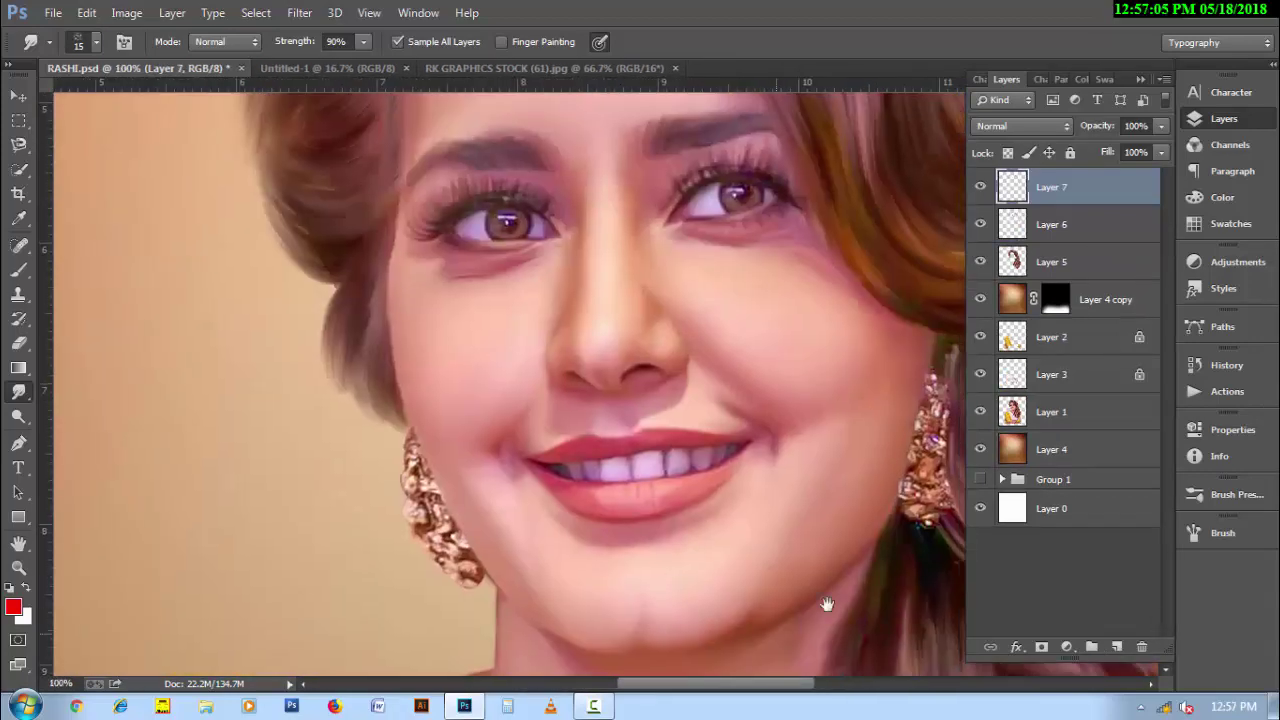
pyautogui.moveTo(328, 350)
pyautogui.mouseDown()
pyautogui.moveTo(340, 410)
pyautogui.moveTo(362, 428)
pyautogui.moveTo(379, 406)
pyautogui.moveTo(410, 458)
pyautogui.moveTo(345, 425)
pyautogui.moveTo(356, 440)
pyautogui.mouseUp()
pyautogui.moveTo(350, 376); pyautogui.dragTo(412, 474)
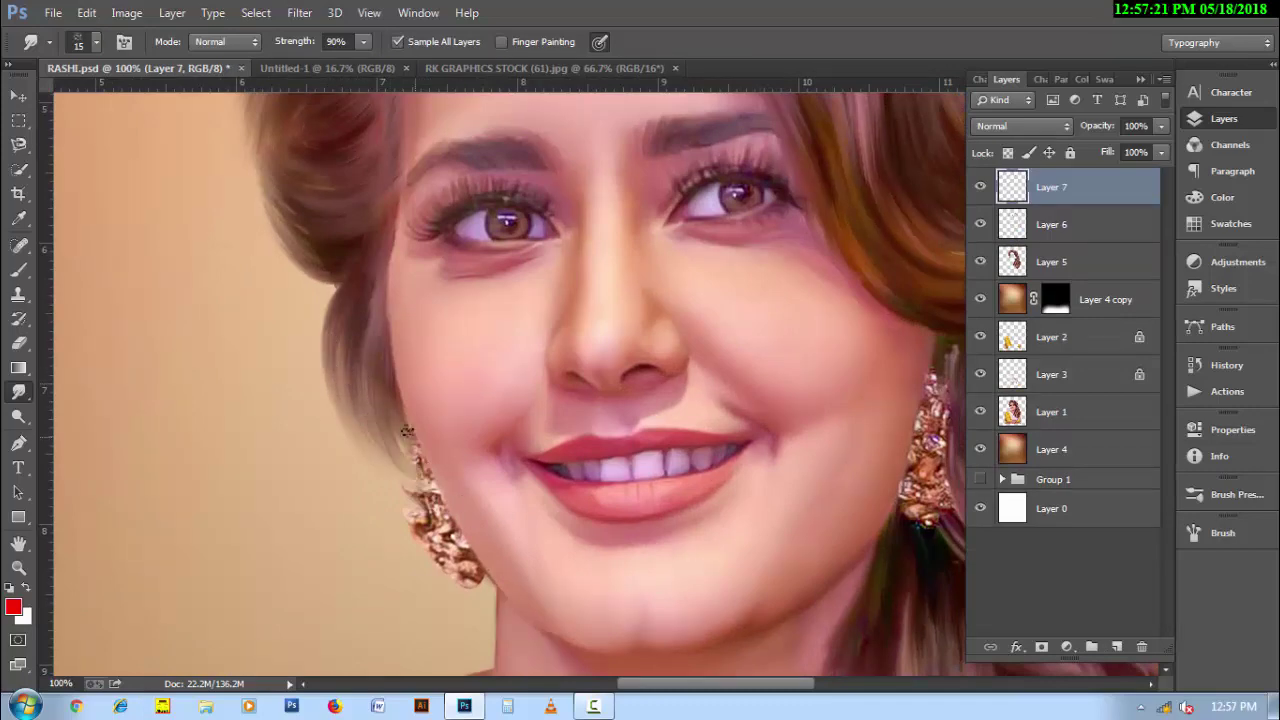
pyautogui.moveTo(398, 420); pyautogui.dragTo(430, 484)
pyautogui.click(1041, 647)
# Set a small black brush, then return to smudging on Layer 6 zoomed on the hair top.
pyautogui.press('b')
pyautogui.press('[')
pyautogui.press('[')
pyautogui.press('[')
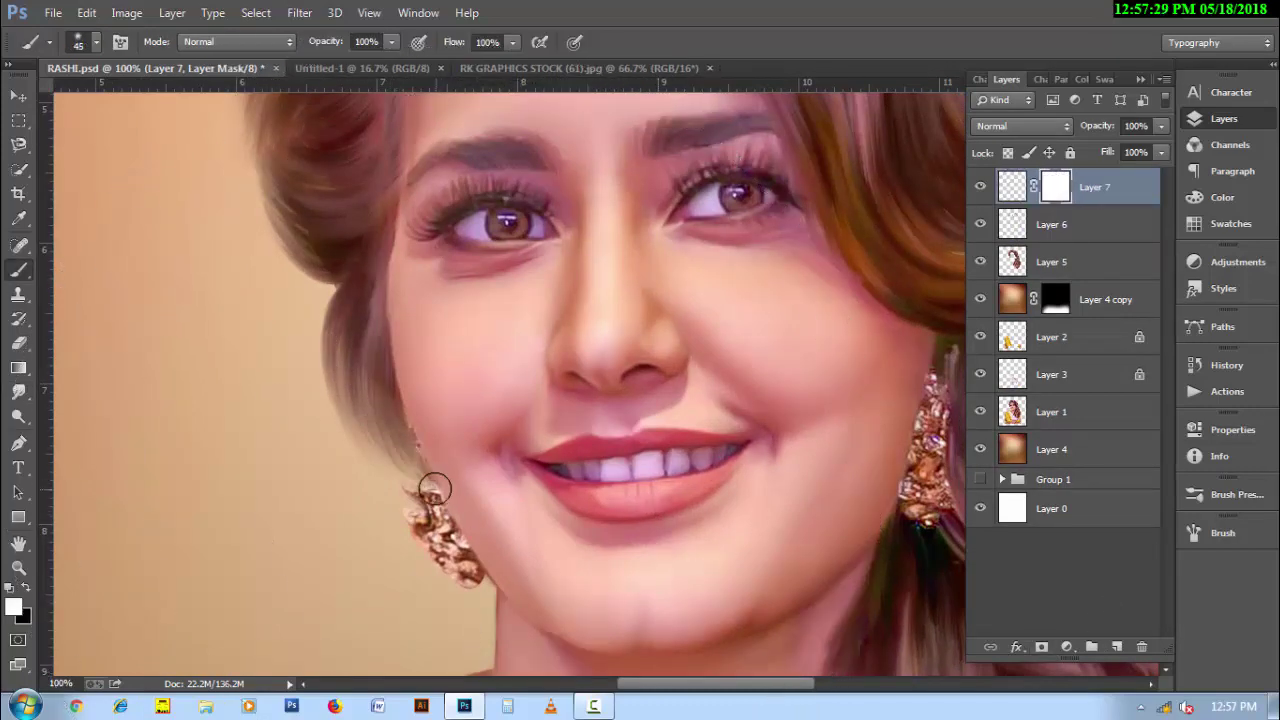
pyautogui.press('x')
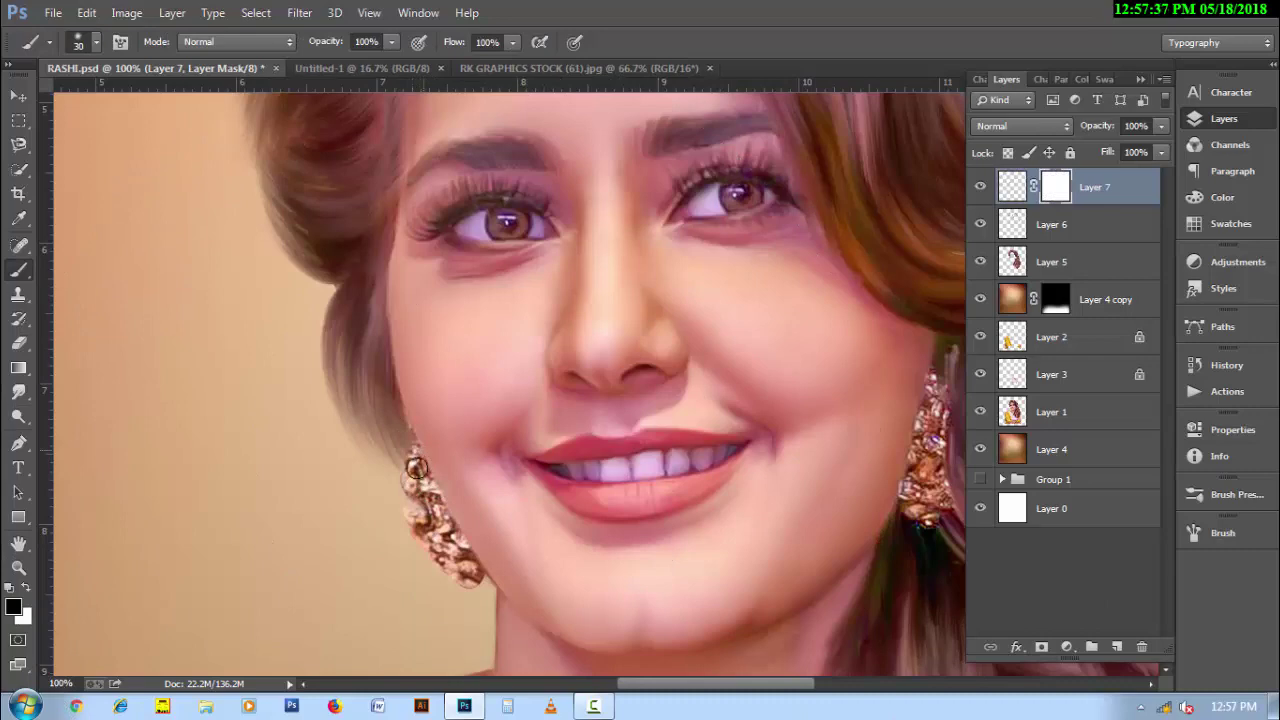
pyautogui.hotkey('ctrl', '-')
pyautogui.hotkey('ctrl', '-')
pyautogui.hotkey('ctrl', '-')
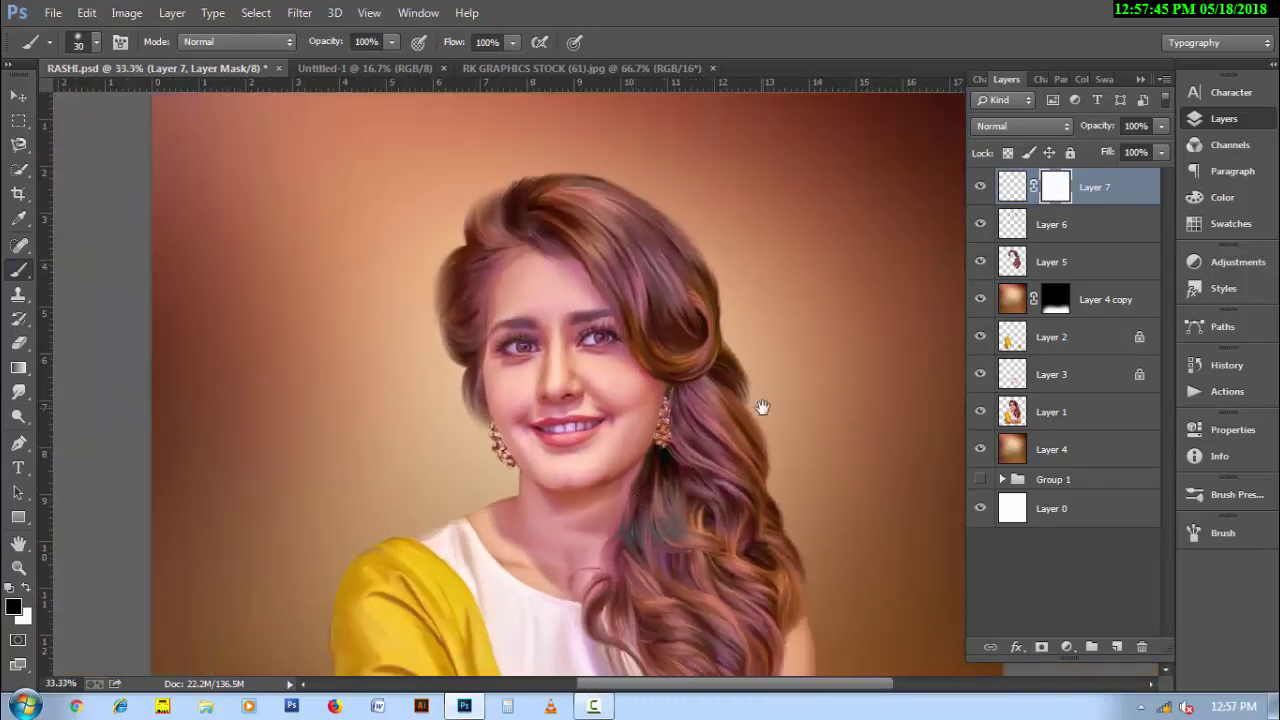
pyautogui.hotkey('ctrl', '+')
pyautogui.hotkey('ctrl', '+')
pyautogui.press('r')
pyautogui.hotkey('alt', '[')
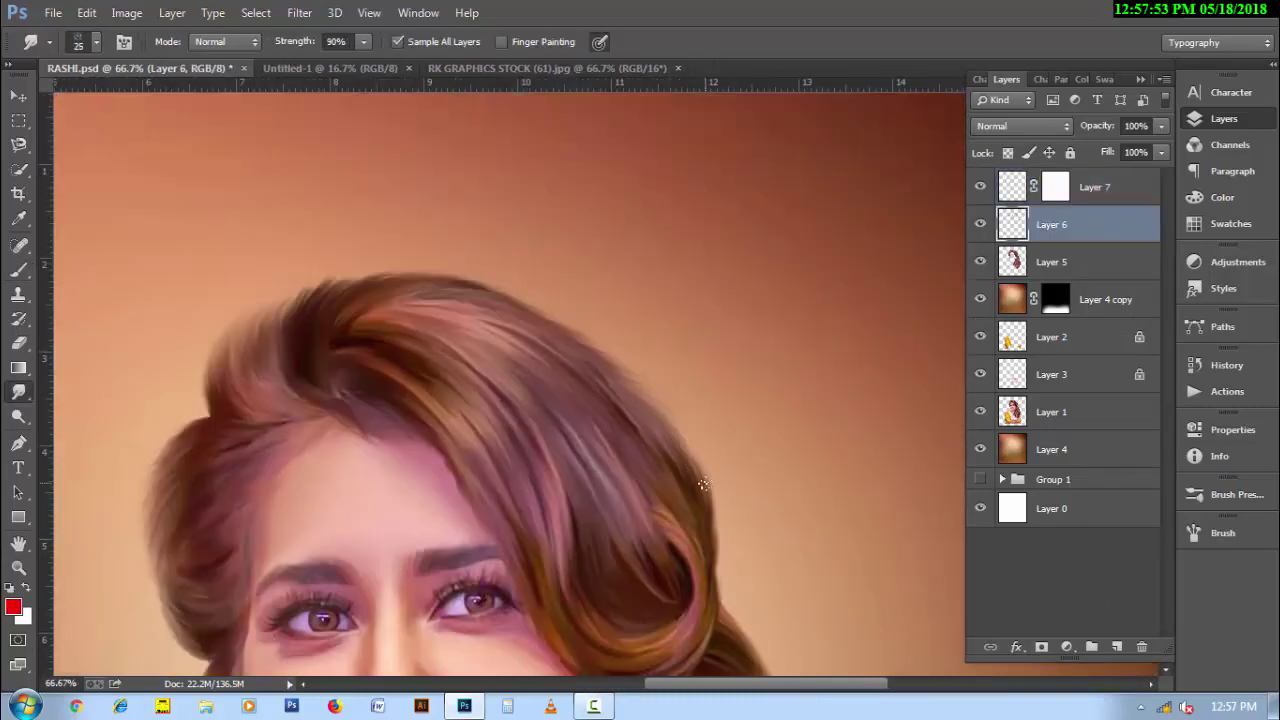
# Smudge along the outer edge of the top hair curl into smoother strands.
pyautogui.moveTo(512, 301); pyautogui.dragTo(686, 446)
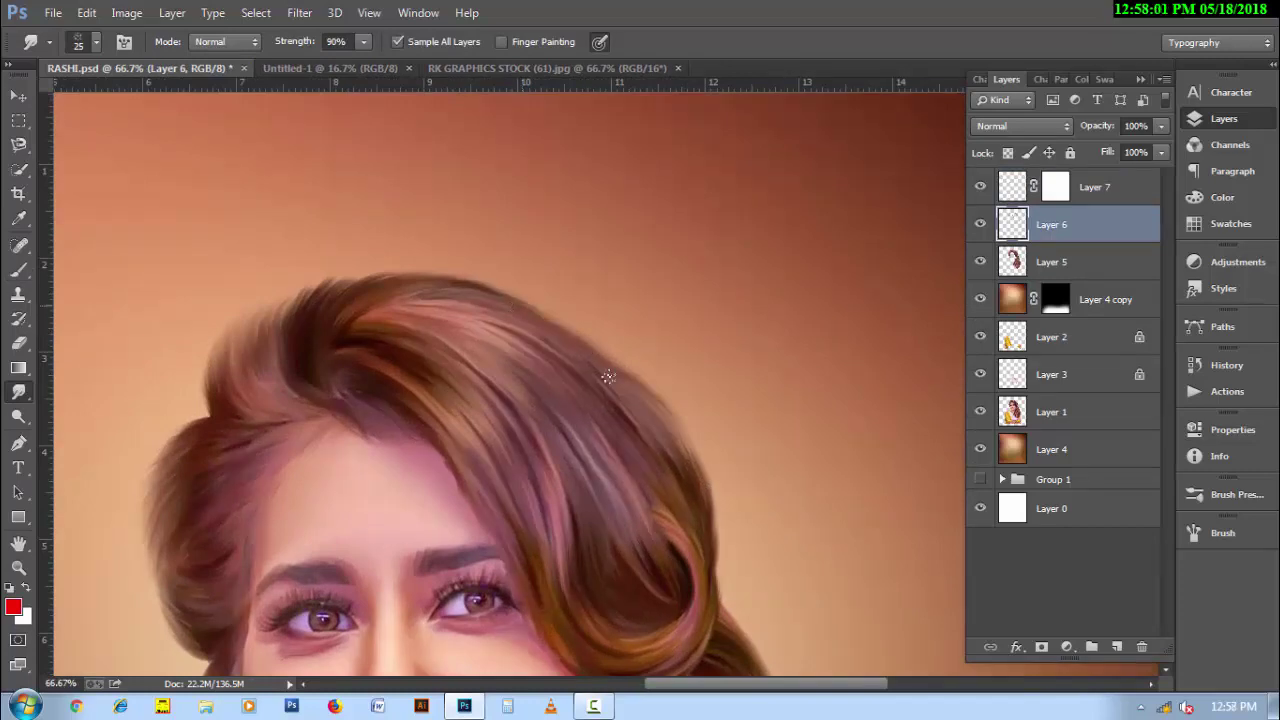
pyautogui.scroll(-1, 712, 498)
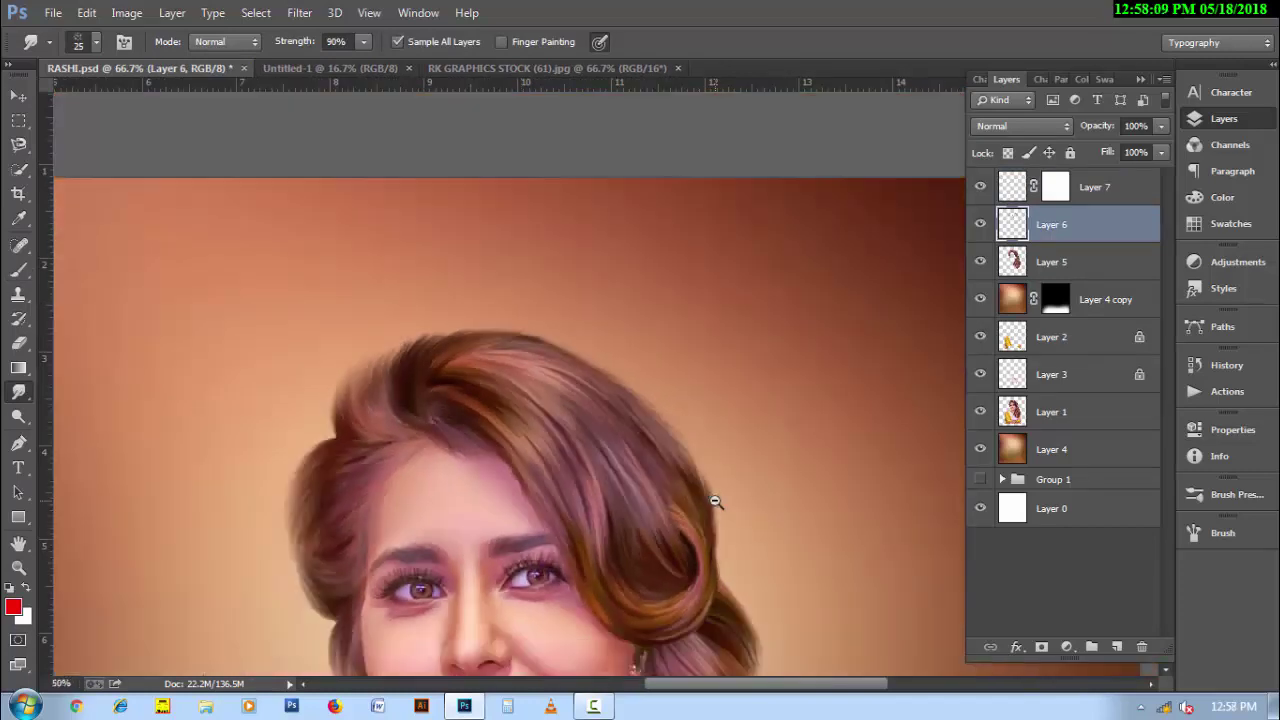
pyautogui.scroll(-1, 706, 486)
pyautogui.scroll(2, 640, 356)
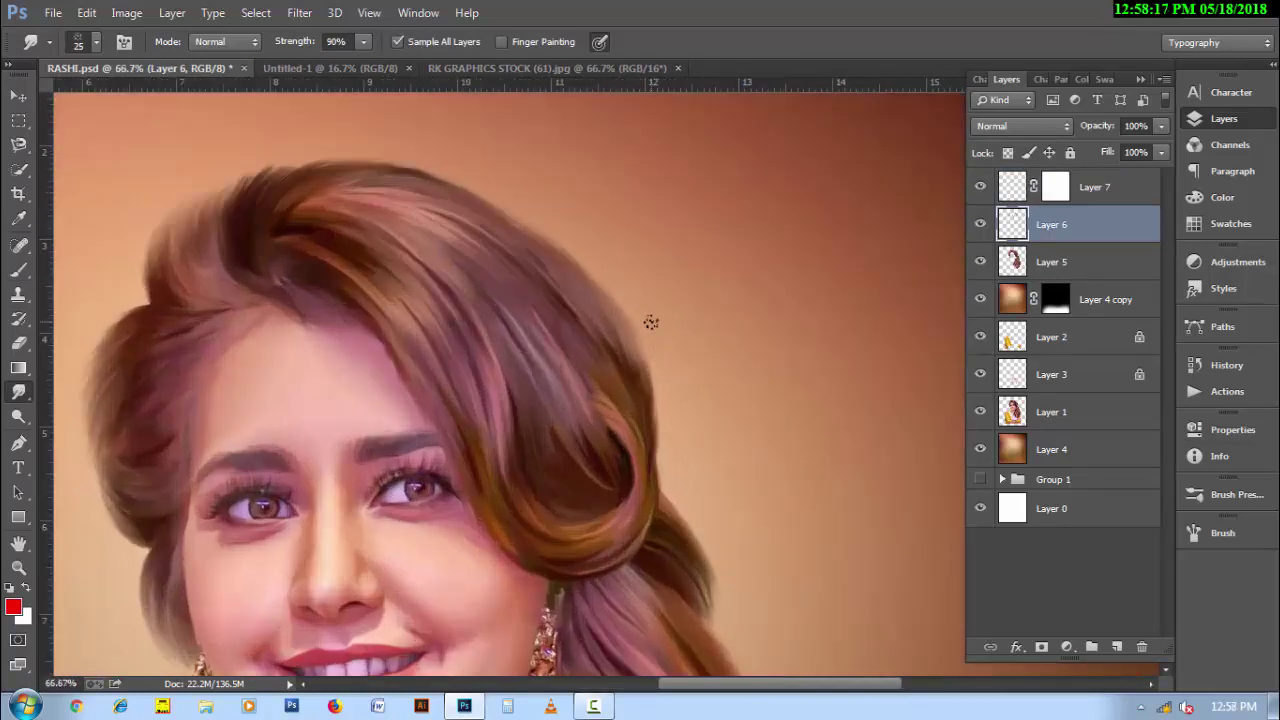
pyautogui.press('e')
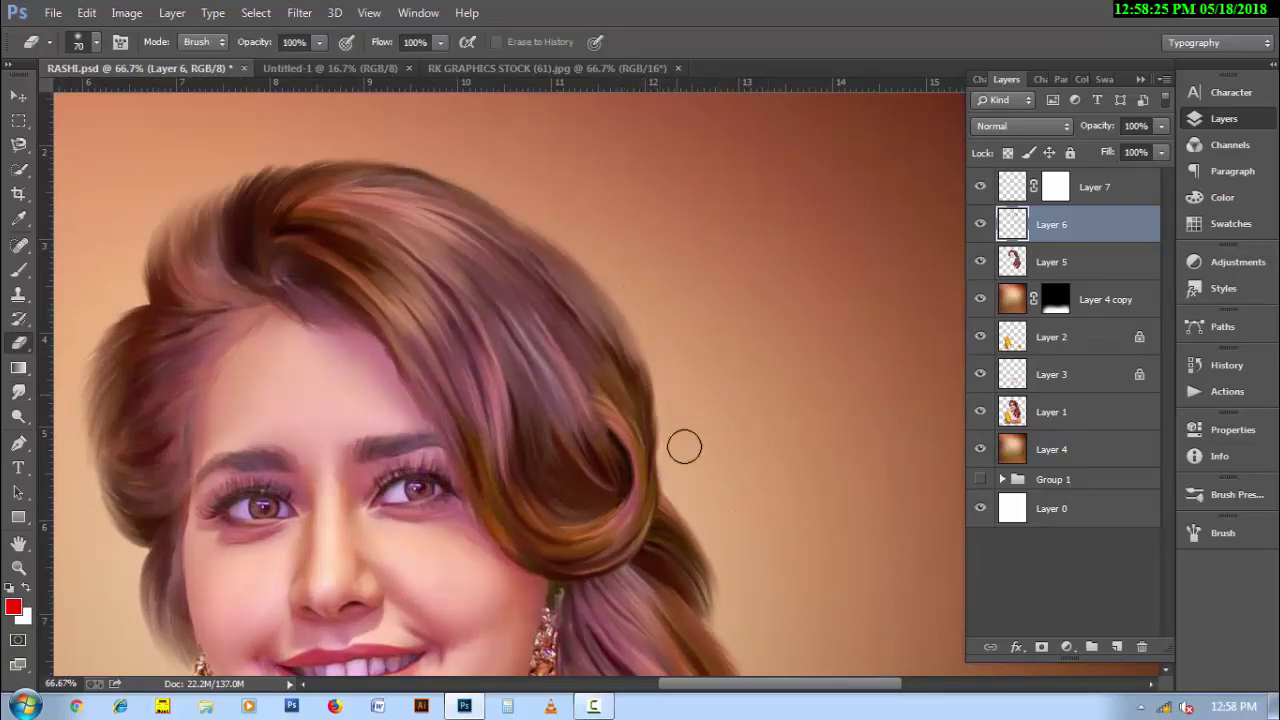
pyautogui.scroll(-1, 590, 468)
pyautogui.scroll(2, 614, 477)
pyautogui.press('r')
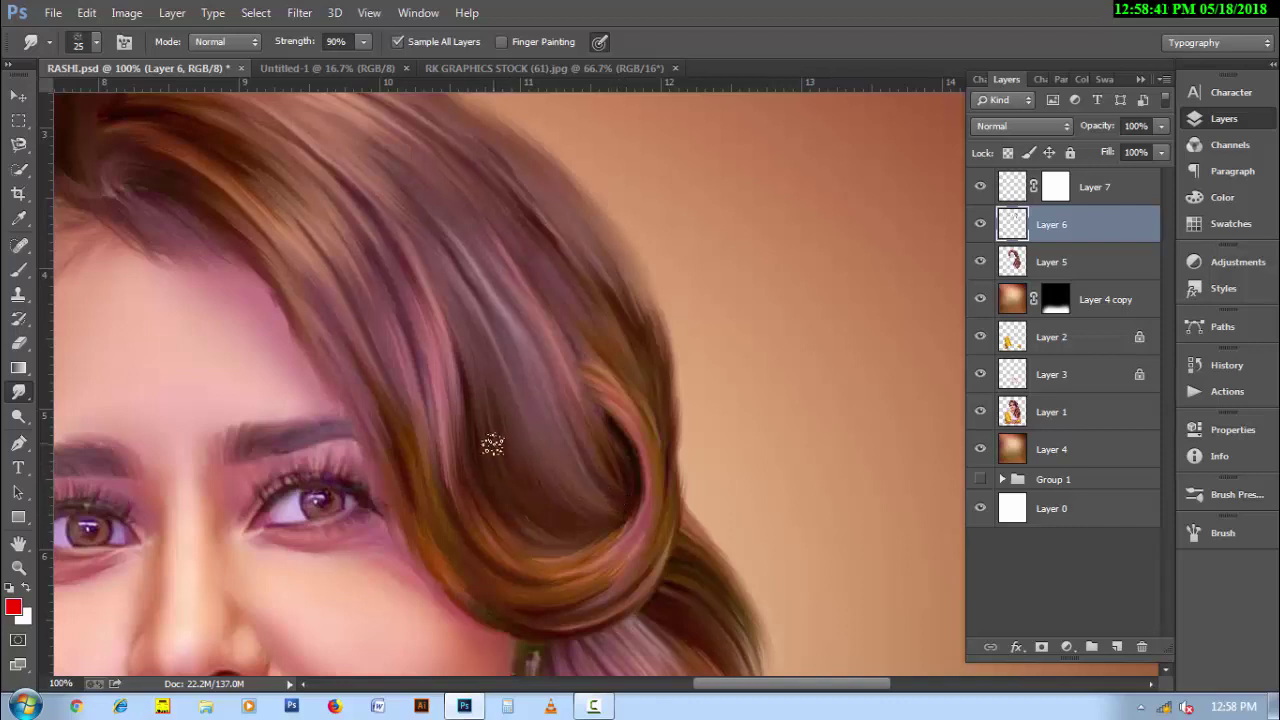
# Zoom back out to view the whole portrait with the face and earrings.
pyautogui.moveTo(621, 356); pyautogui.dragTo(743, 431)
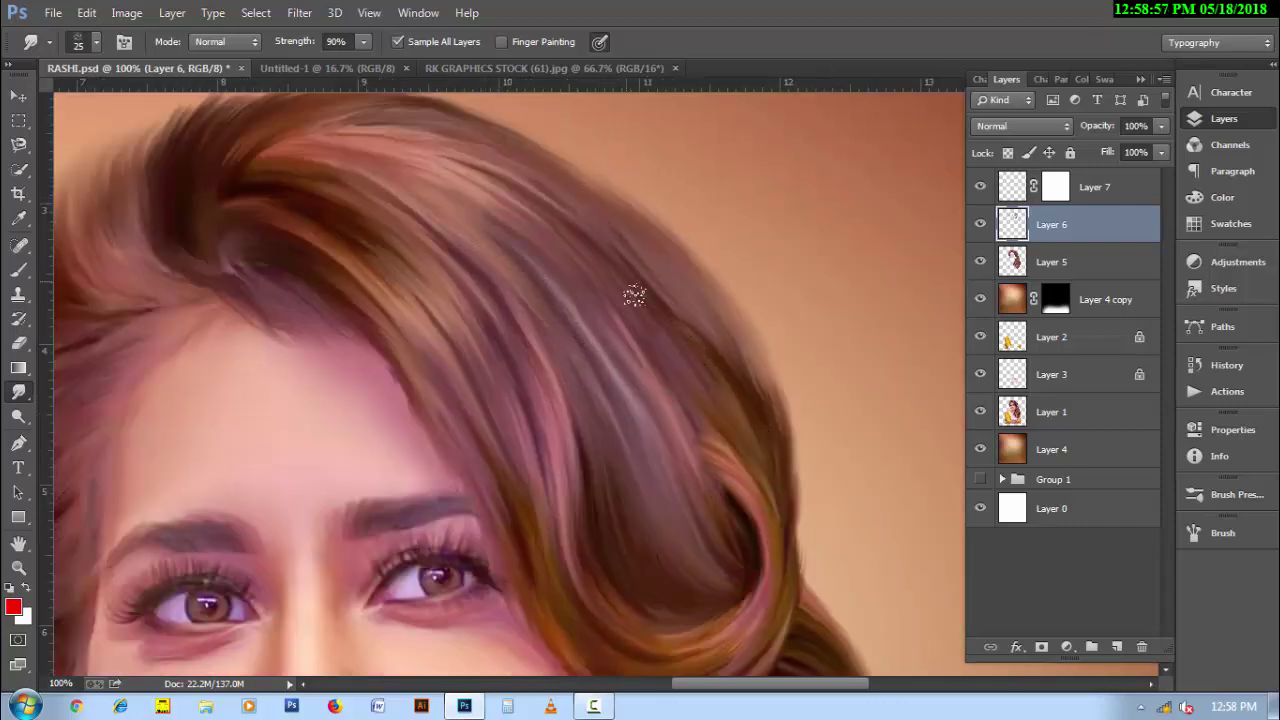
pyautogui.keyDown('alt'); pyautogui.click(650, 490); pyautogui.keyUp('alt')
pyautogui.keyDown('alt'); pyautogui.click(678, 569); pyautogui.keyUp('alt')
pyautogui.moveTo(685, 527); pyautogui.dragTo(679, 480)
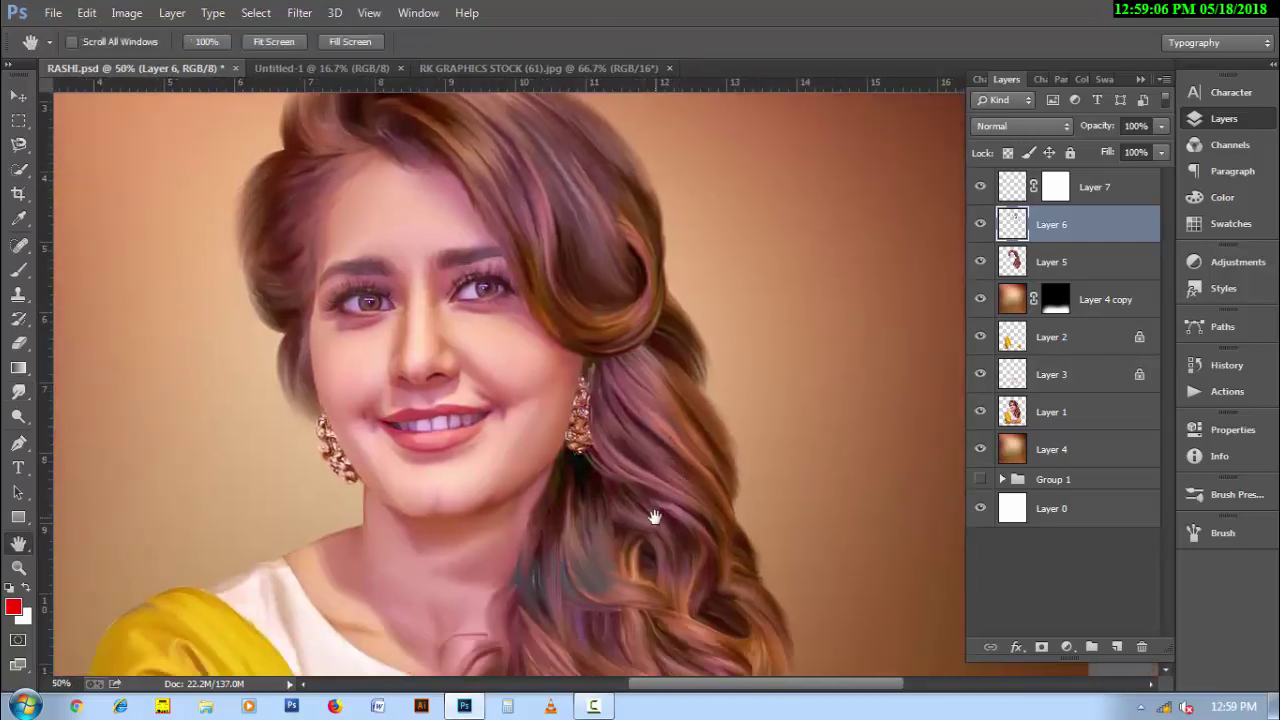
pyautogui.keyDown('alt'); pyautogui.click(652, 512); pyautogui.keyUp('alt')
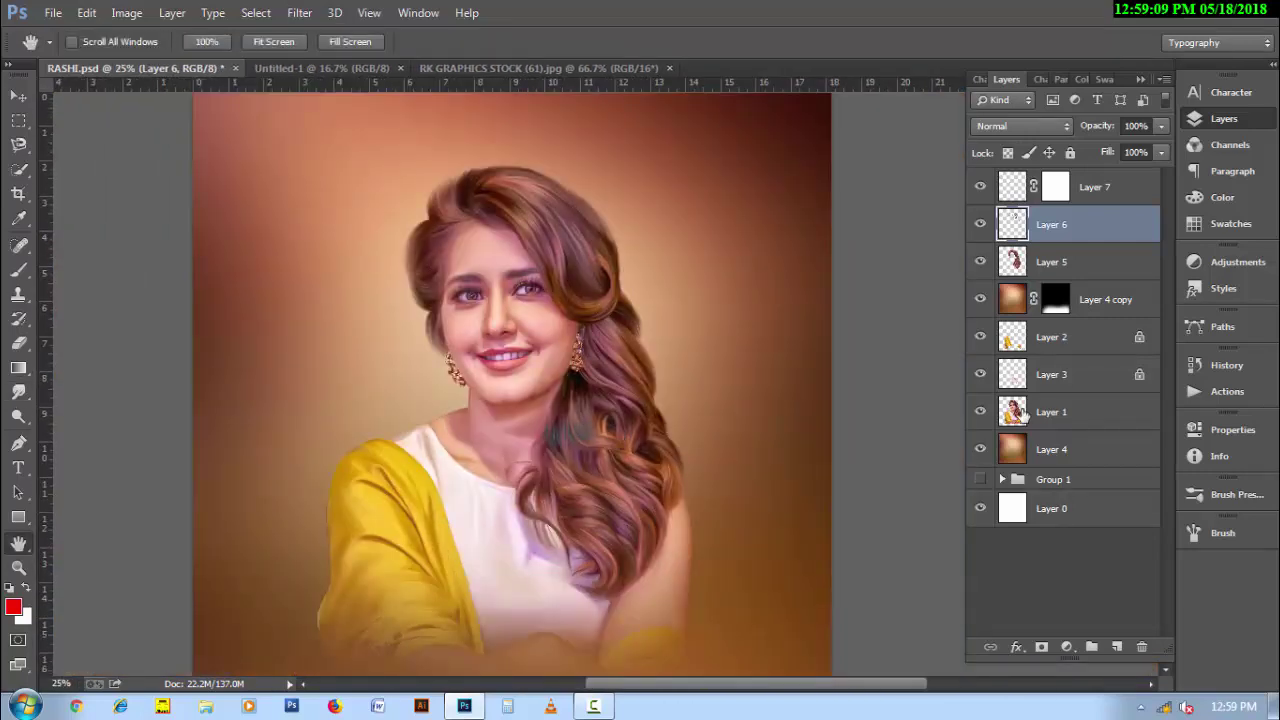
# Add a Selective Color adjustment layer and reduce cyan and yellow in the Reds.
pyautogui.click(1069, 649)
pyautogui.click(1110, 641)
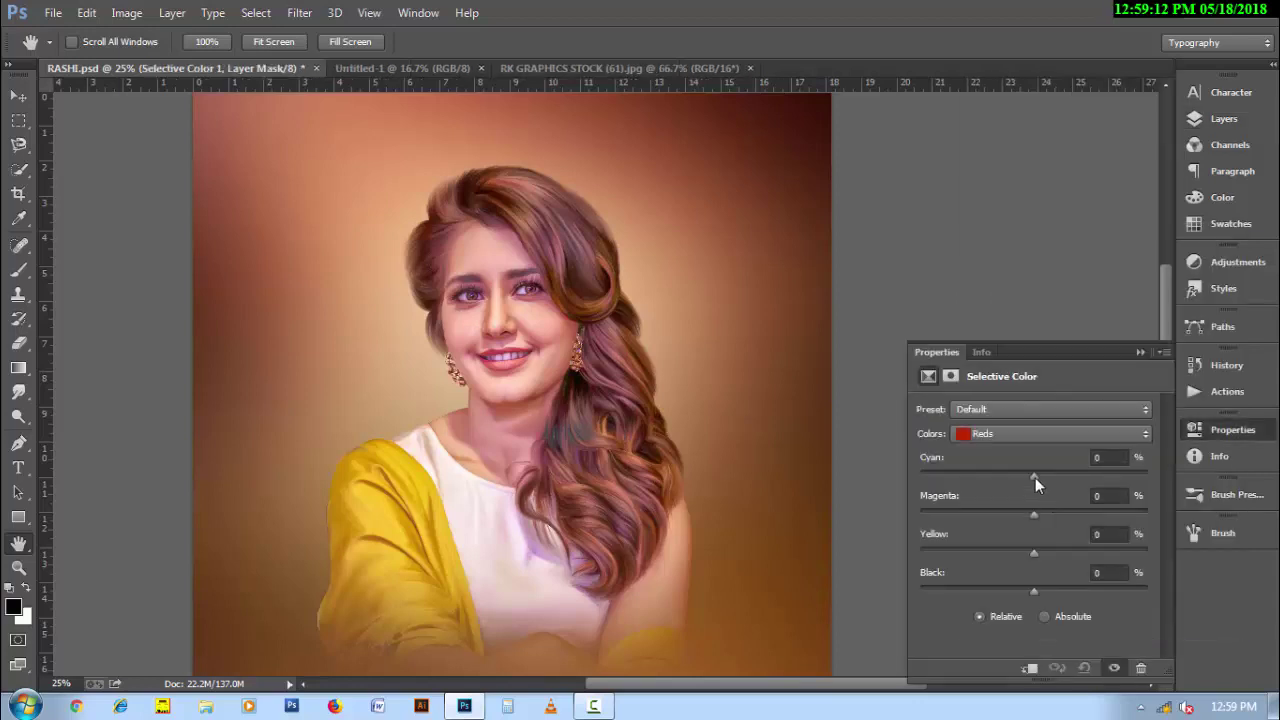
pyautogui.moveTo(1035, 477)
pyautogui.mouseDown()
pyautogui.moveTo(1064, 475)
pyautogui.moveTo(1015, 476)
pyautogui.moveTo(1069, 516)
pyautogui.moveTo(1009, 516)
pyautogui.moveTo(981, 481)
pyautogui.mouseUp()
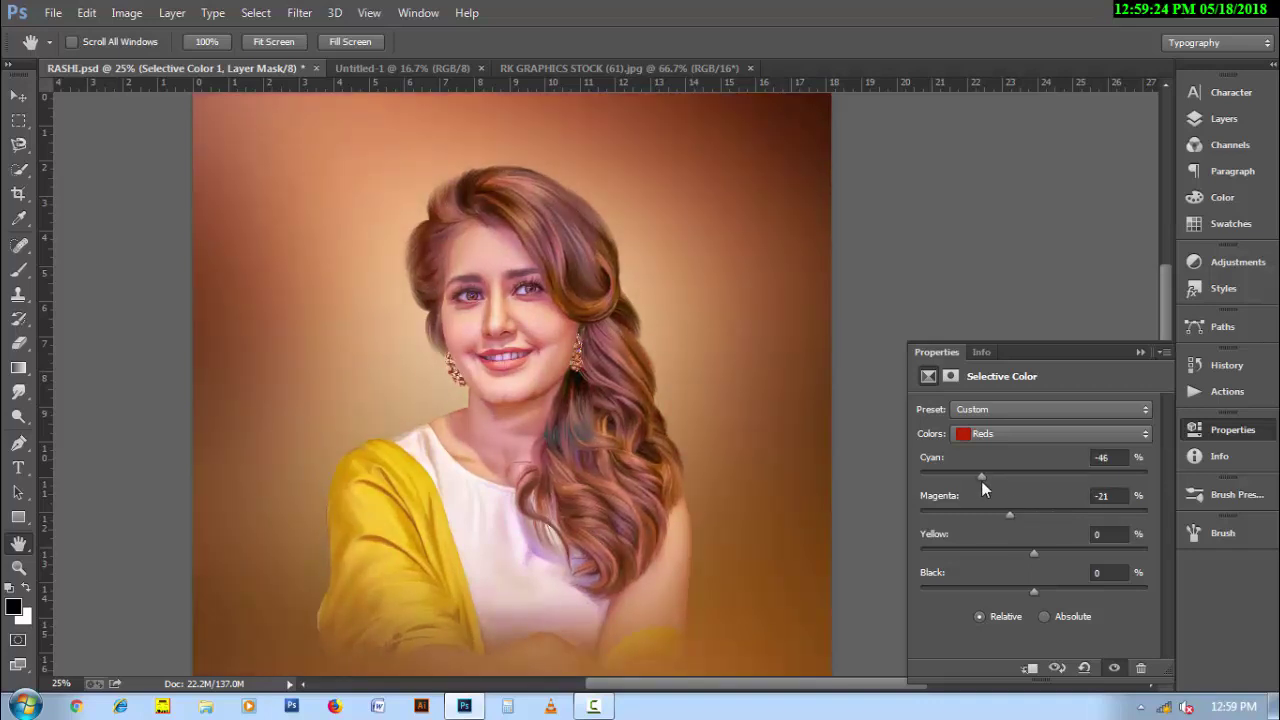
pyautogui.click(1035, 555)
pyautogui.moveTo(1074, 554)
pyautogui.mouseDown()
pyautogui.moveTo(1022, 554)
pyautogui.moveTo(1035, 593)
pyautogui.moveTo(1004, 593)
pyautogui.moveTo(1047, 594)
pyautogui.mouseUp()
# In the Yellows, set cyan to +50, lower magenta and add slight black.
pyautogui.click(999, 436)
pyautogui.click(993, 456)
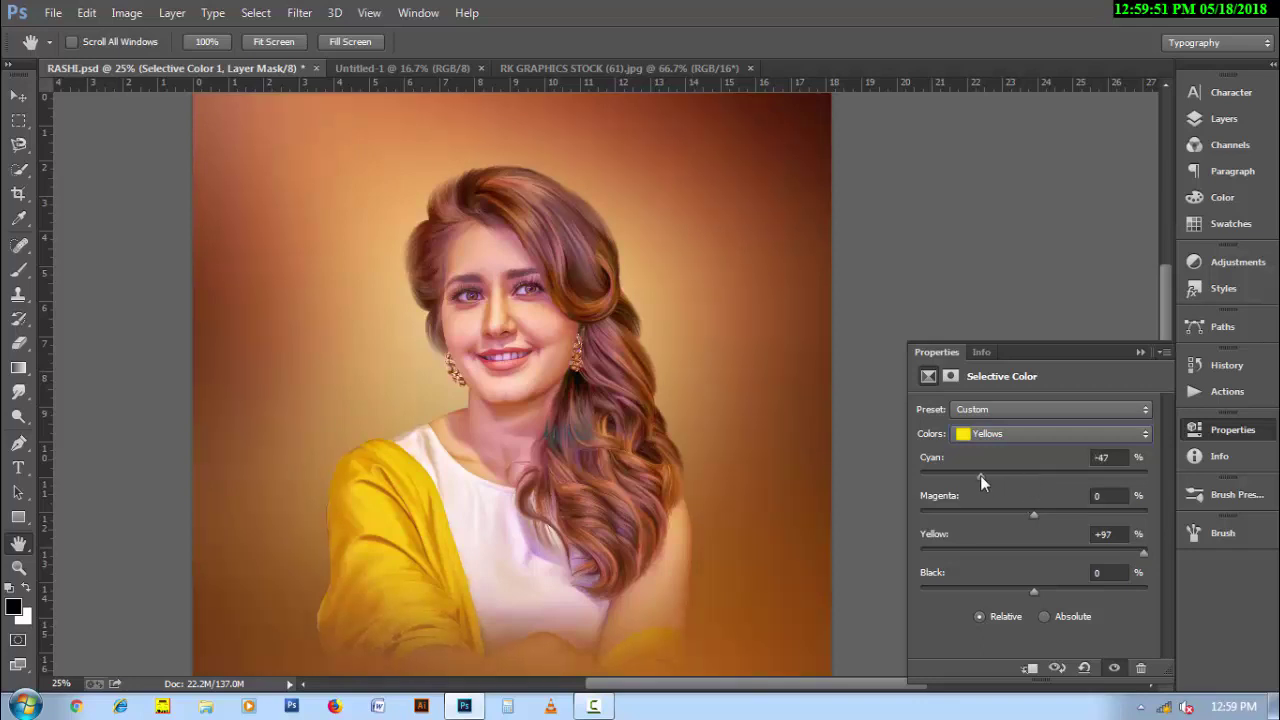
pyautogui.moveTo(980, 476); pyautogui.dragTo(1073, 485)
pyautogui.moveTo(1093, 494); pyautogui.dragTo(1090, 484)
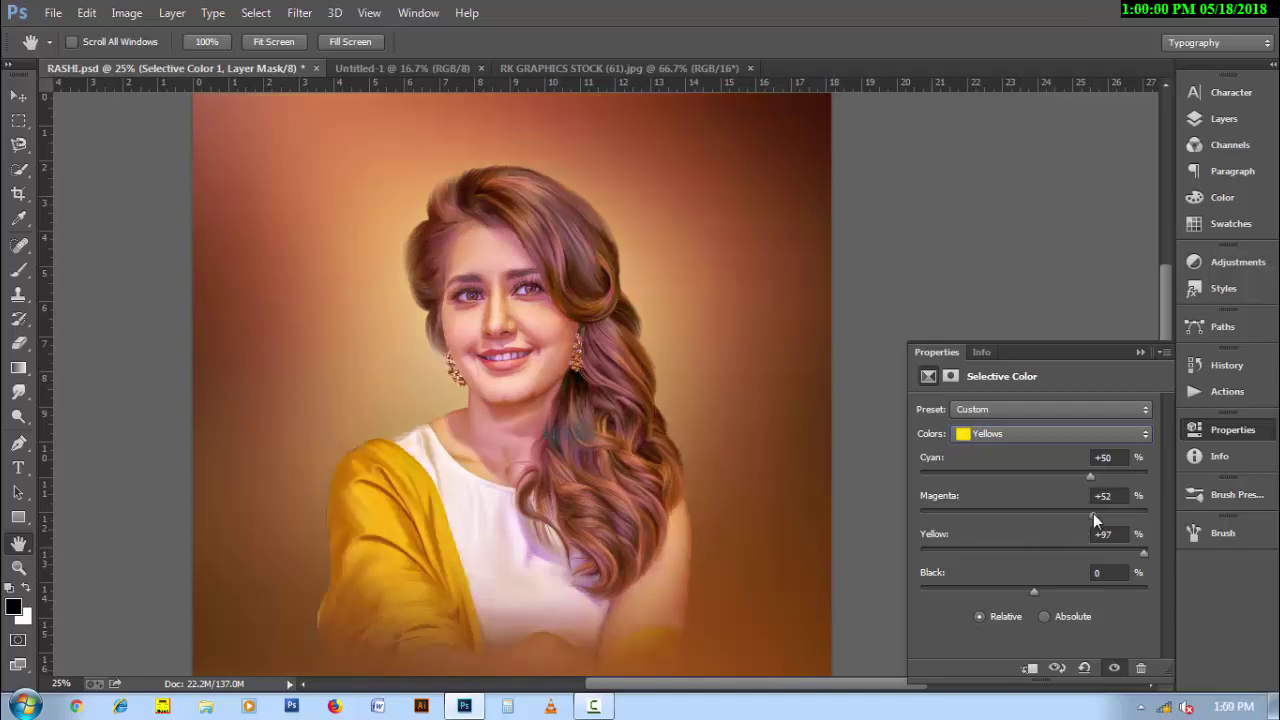
pyautogui.moveTo(1093, 515)
pyautogui.mouseDown()
pyautogui.moveTo(1017, 518)
pyautogui.moveTo(1074, 522)
pyautogui.moveTo(1058, 530)
pyautogui.mouseUp()
pyautogui.moveTo(1034, 588); pyautogui.dragTo(1058, 591)
# In the Whites, reduce black, yellow and magenta to brighten them.
pyautogui.click(1012, 437)
pyautogui.click(998, 437)
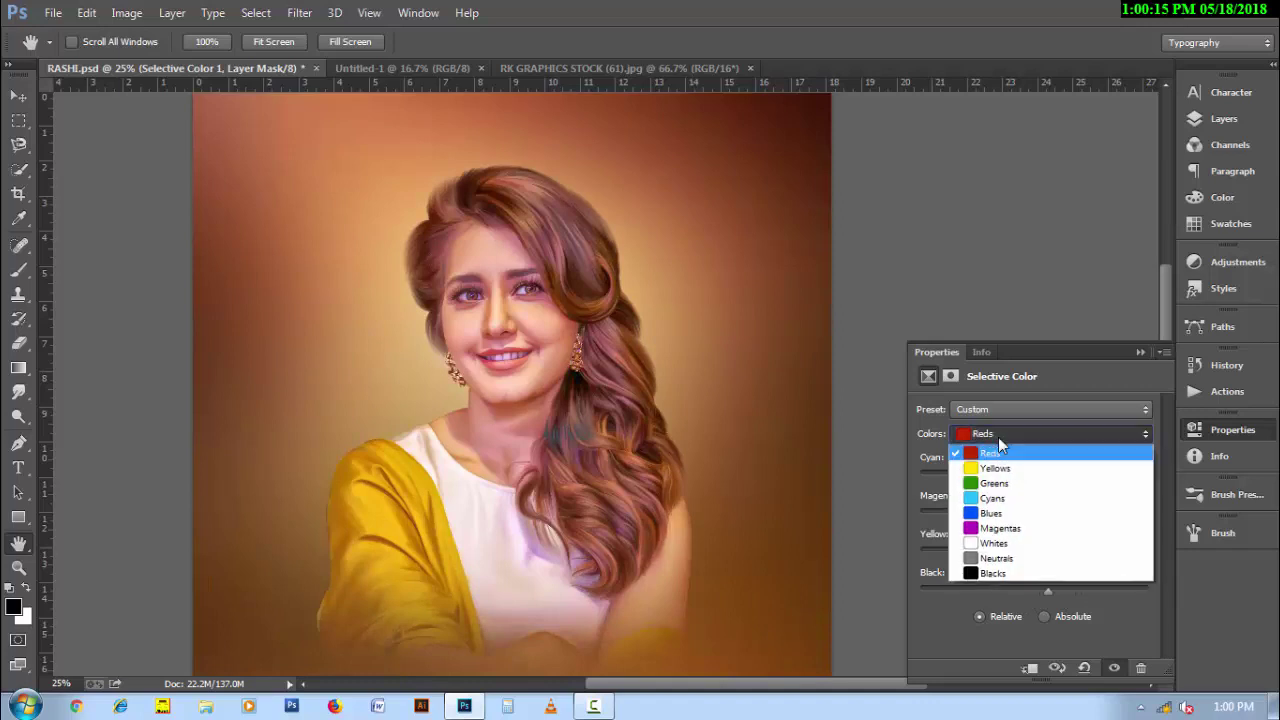
pyautogui.click(1003, 545)
pyautogui.moveTo(1037, 594)
pyautogui.mouseDown()
pyautogui.moveTo(964, 598)
pyautogui.moveTo(1059, 601)
pyautogui.moveTo(981, 601)
pyautogui.mouseUp()
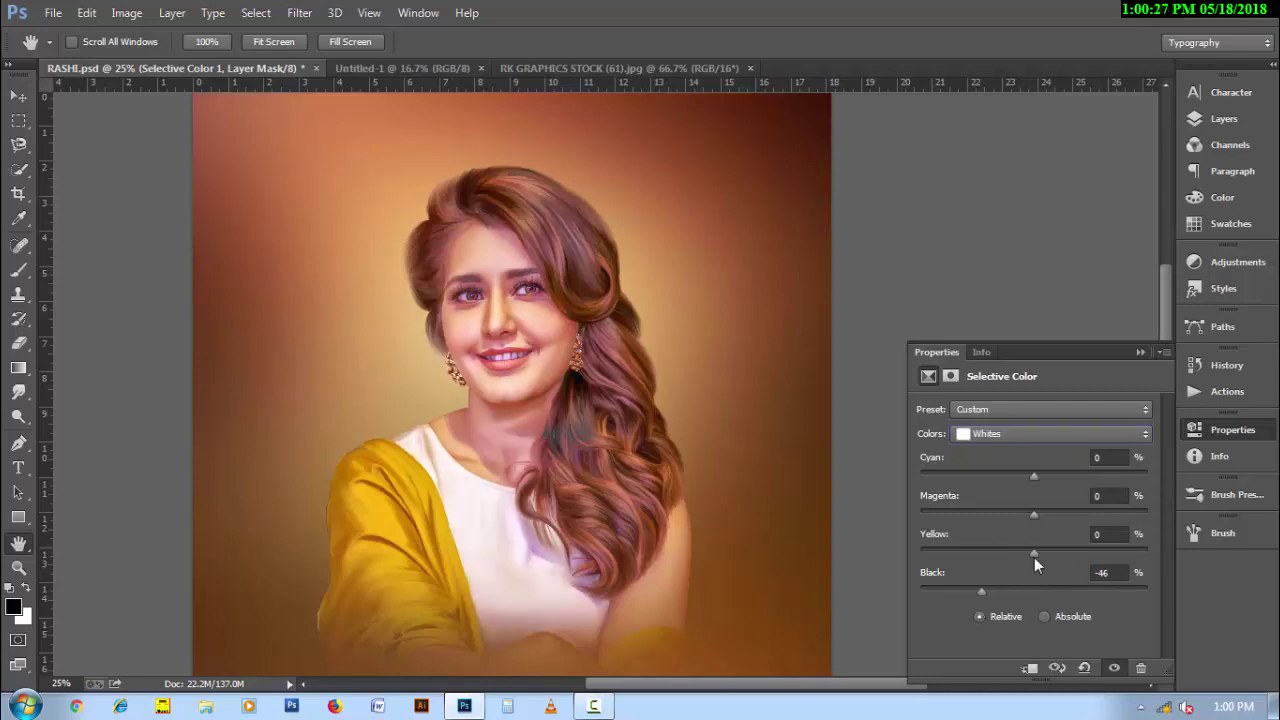
pyautogui.moveTo(1034, 553); pyautogui.dragTo(975, 553)
pyautogui.moveTo(1101, 564); pyautogui.dragTo(1019, 575)
pyautogui.moveTo(1116, 514)
pyautogui.mouseDown()
pyautogui.moveTo(997, 514)
pyautogui.moveTo(1024, 517)
pyautogui.mouseUp()
# Add a little black to the Neutrals and set black in the Blacks to 0.
pyautogui.click(1040, 433)
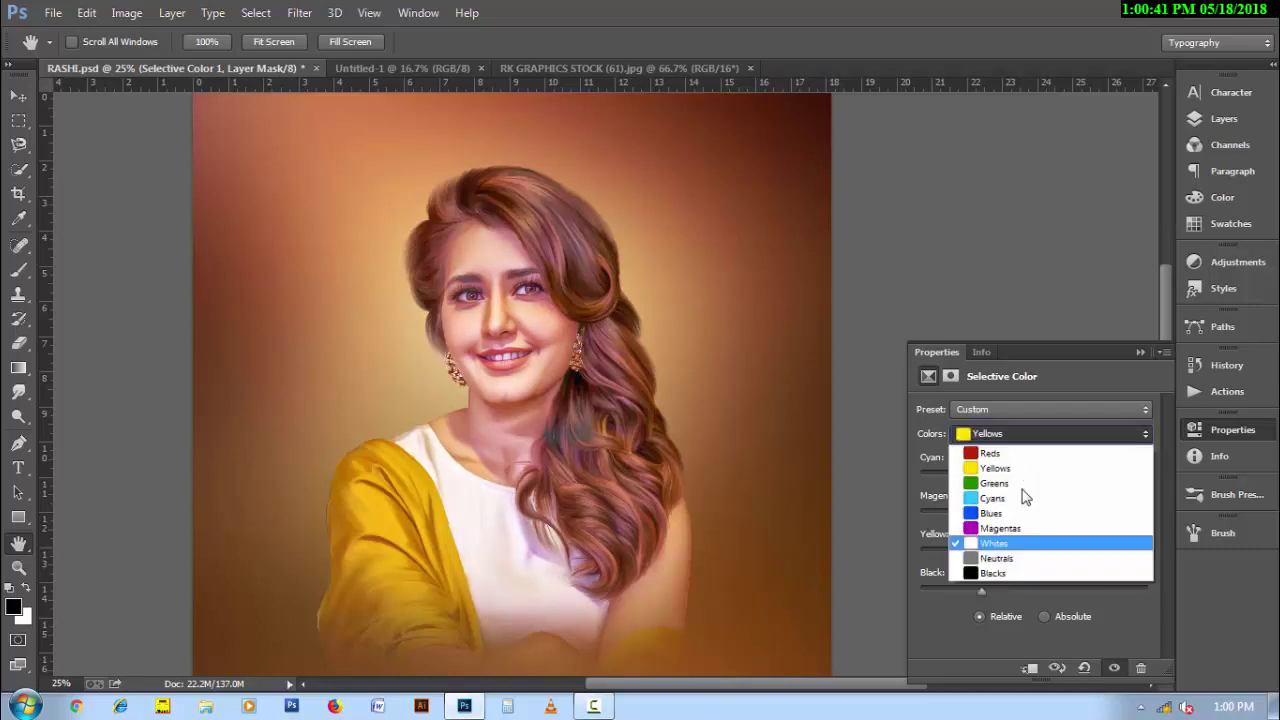
pyautogui.click(1020, 560)
pyautogui.moveTo(1034, 589)
pyautogui.mouseDown()
pyautogui.moveTo(1049, 591)
pyautogui.moveTo(988, 591)
pyautogui.moveTo(1035, 591)
pyautogui.mouseUp()
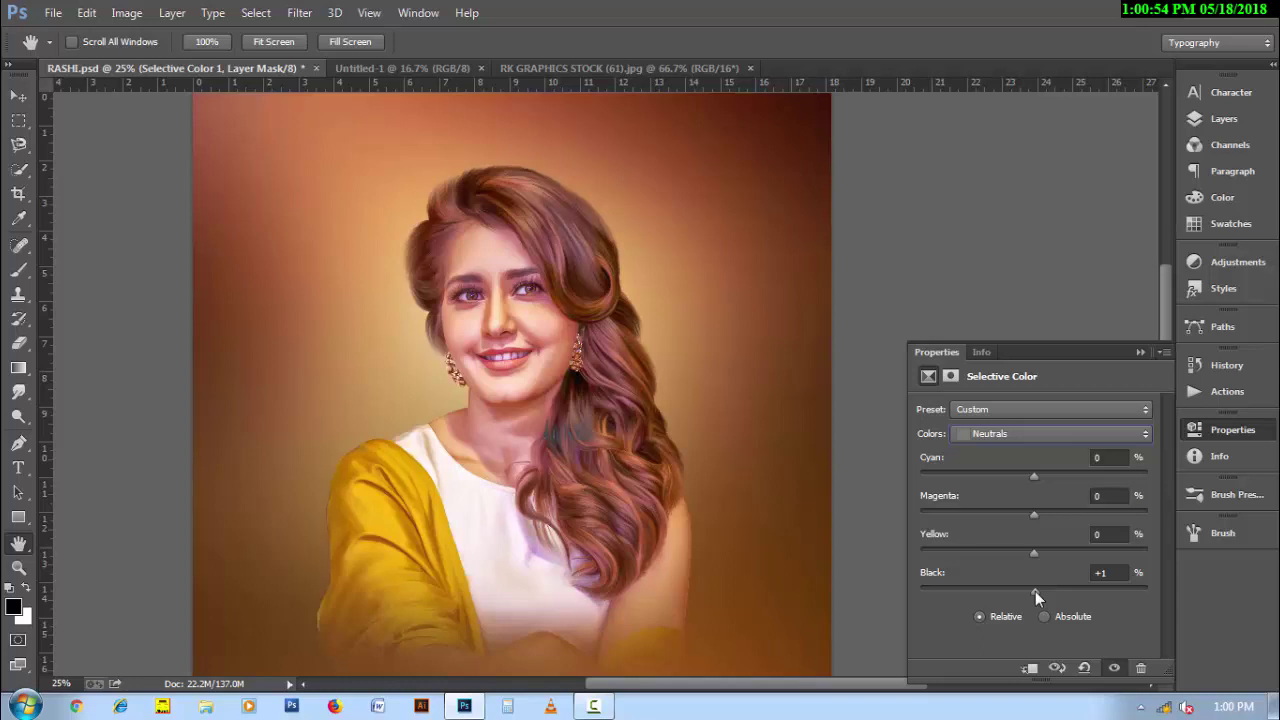
pyautogui.click(1045, 433)
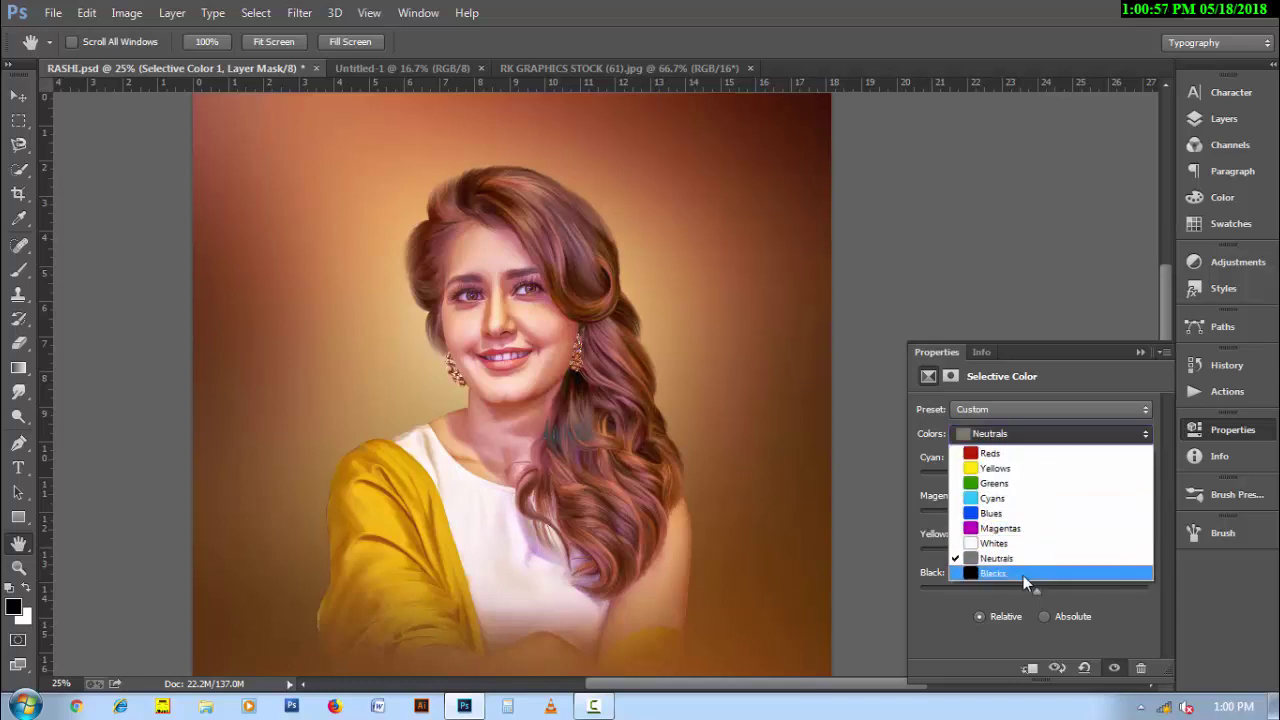
pyautogui.click(1028, 575)
pyautogui.moveTo(1036, 593)
pyautogui.mouseDown()
pyautogui.moveTo(997, 590)
pyautogui.moveTo(1061, 590)
pyautogui.mouseUp()
pyautogui.click(1110, 572)
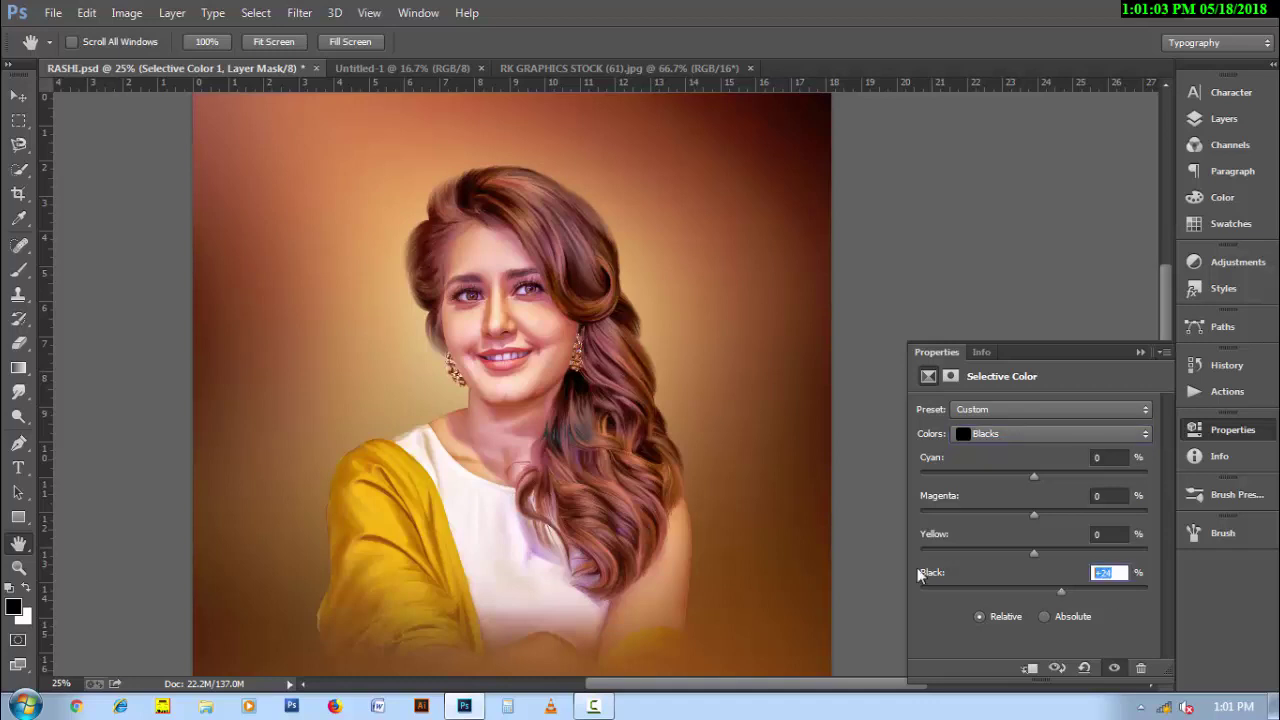
pyautogui.write('0')
# Toggle the Selective Color layer's visibility to compare, then show the Layers panel.
pyautogui.click(1114, 667)
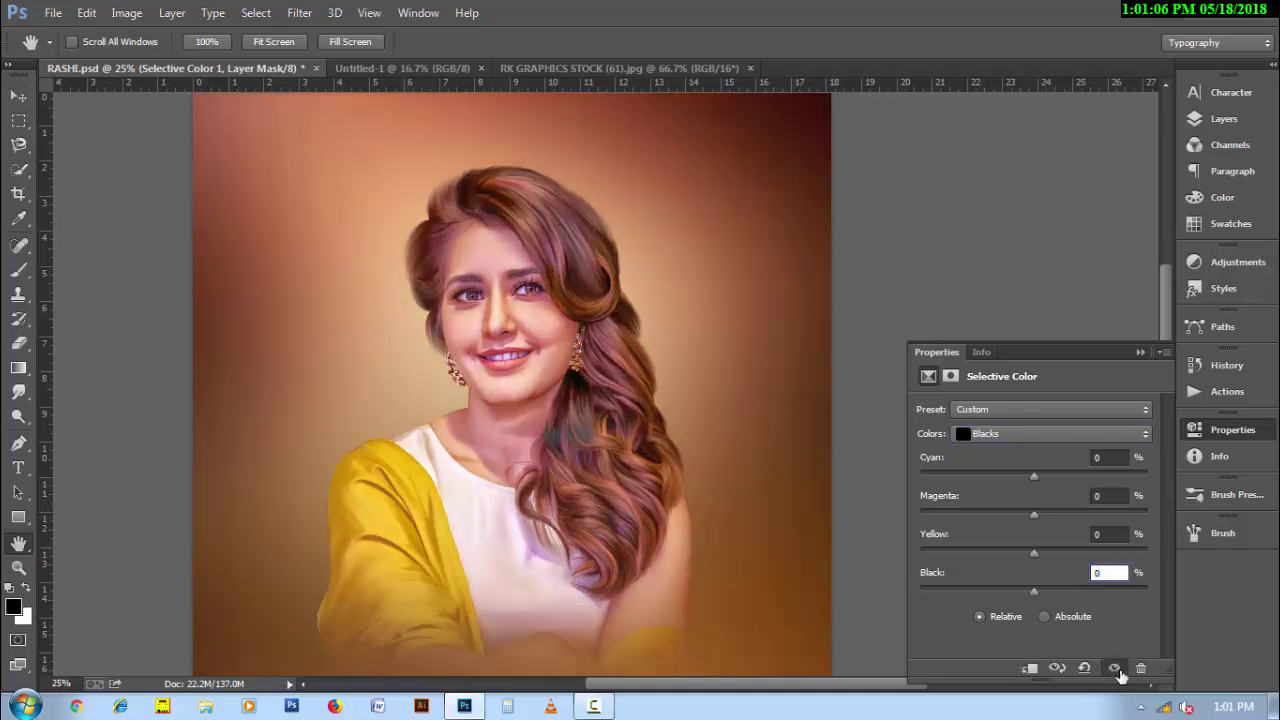
pyautogui.click(1114, 667)
pyautogui.click(1116, 668)
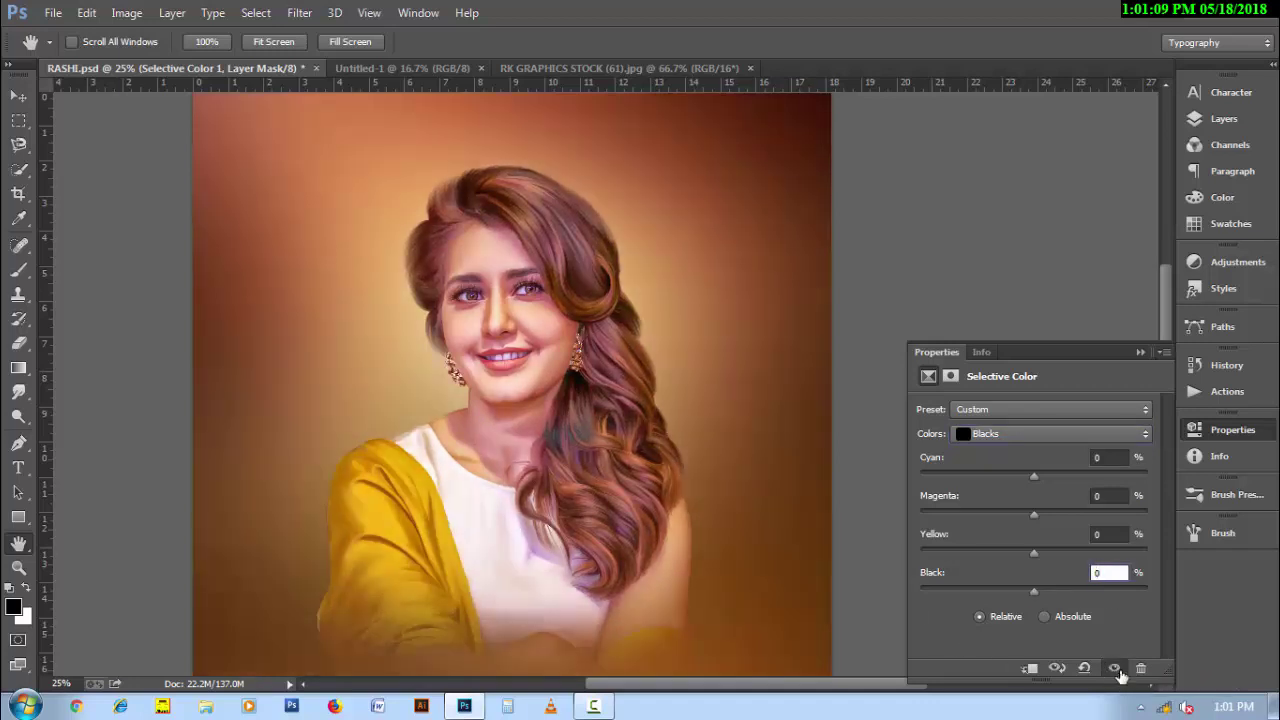
pyautogui.click(1116, 668)
pyautogui.click(1221, 121)
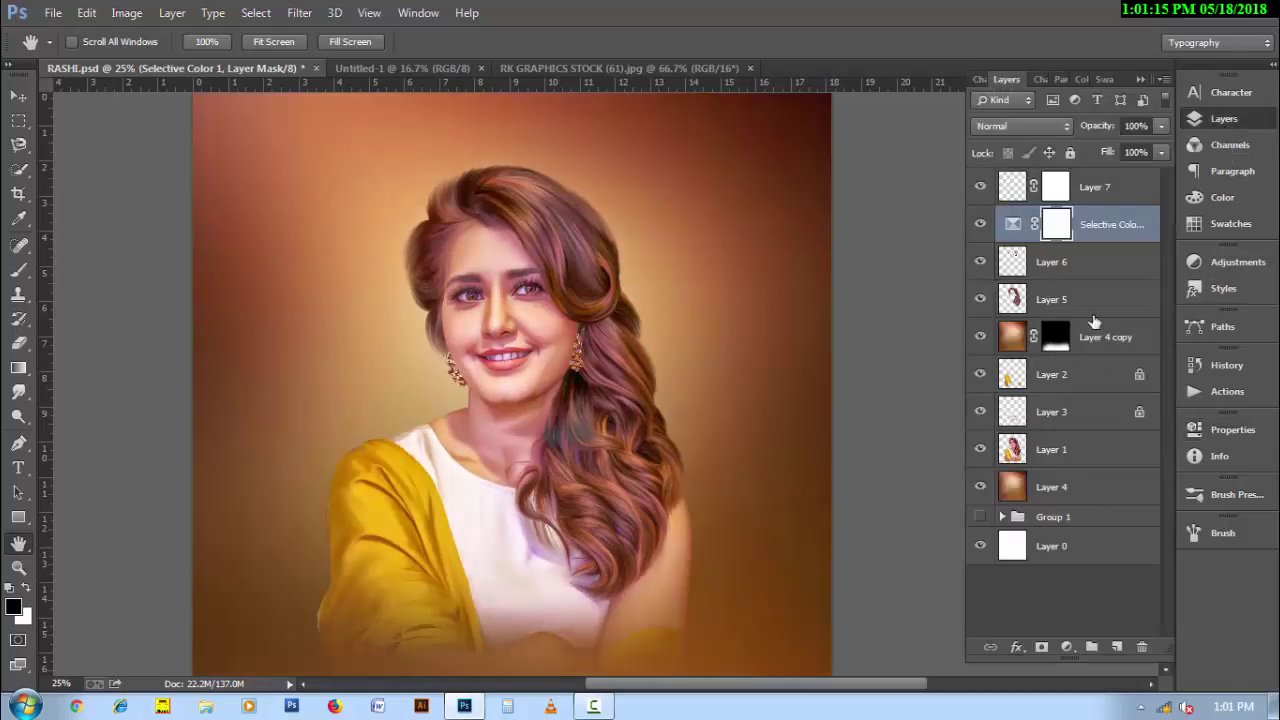
# Paint black at 50% opacity on the Selective Color mask over the face and neck, then check it.
pyautogui.press('b')
pyautogui.press('5')
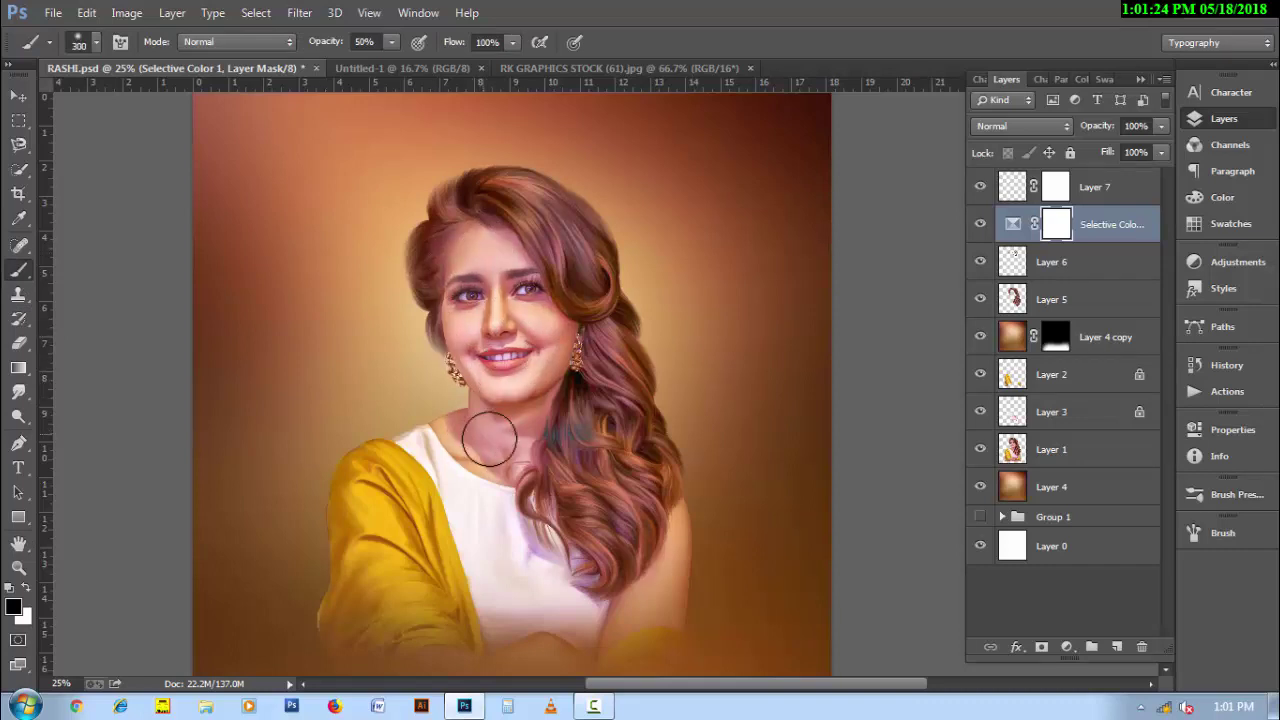
pyautogui.moveTo(471, 275); pyautogui.dragTo(505, 360)
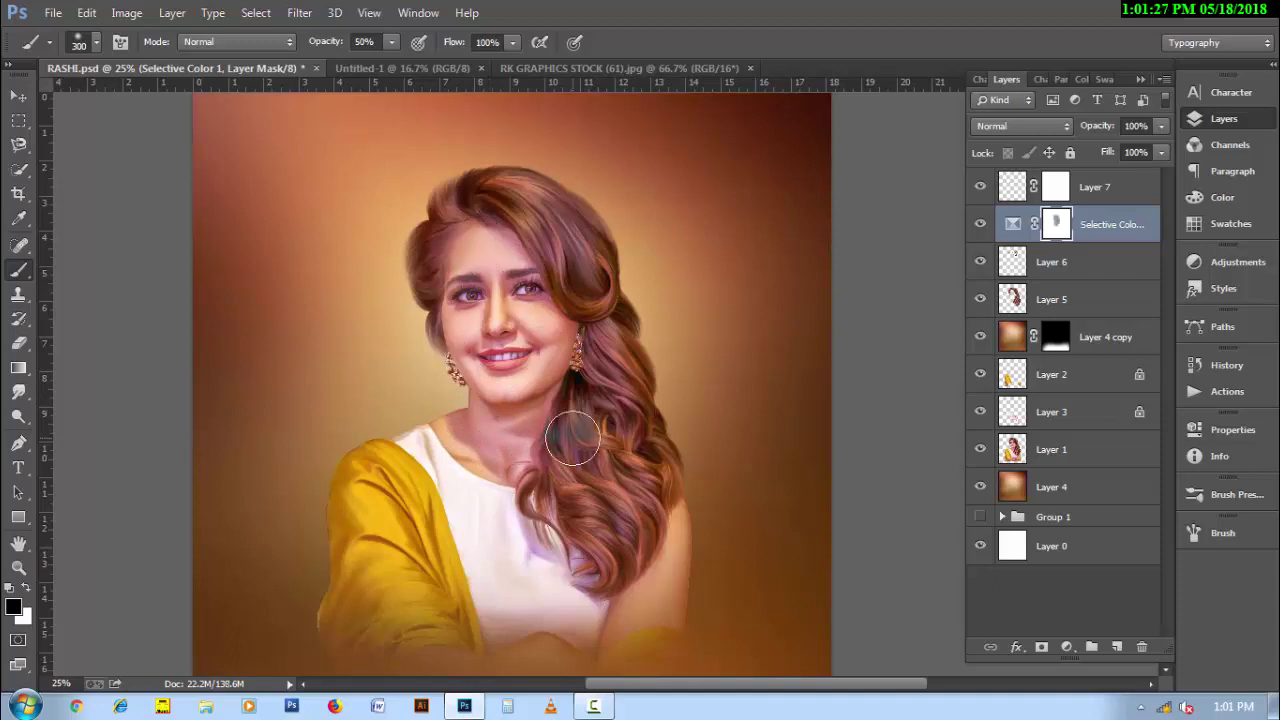
pyautogui.click(980, 224)
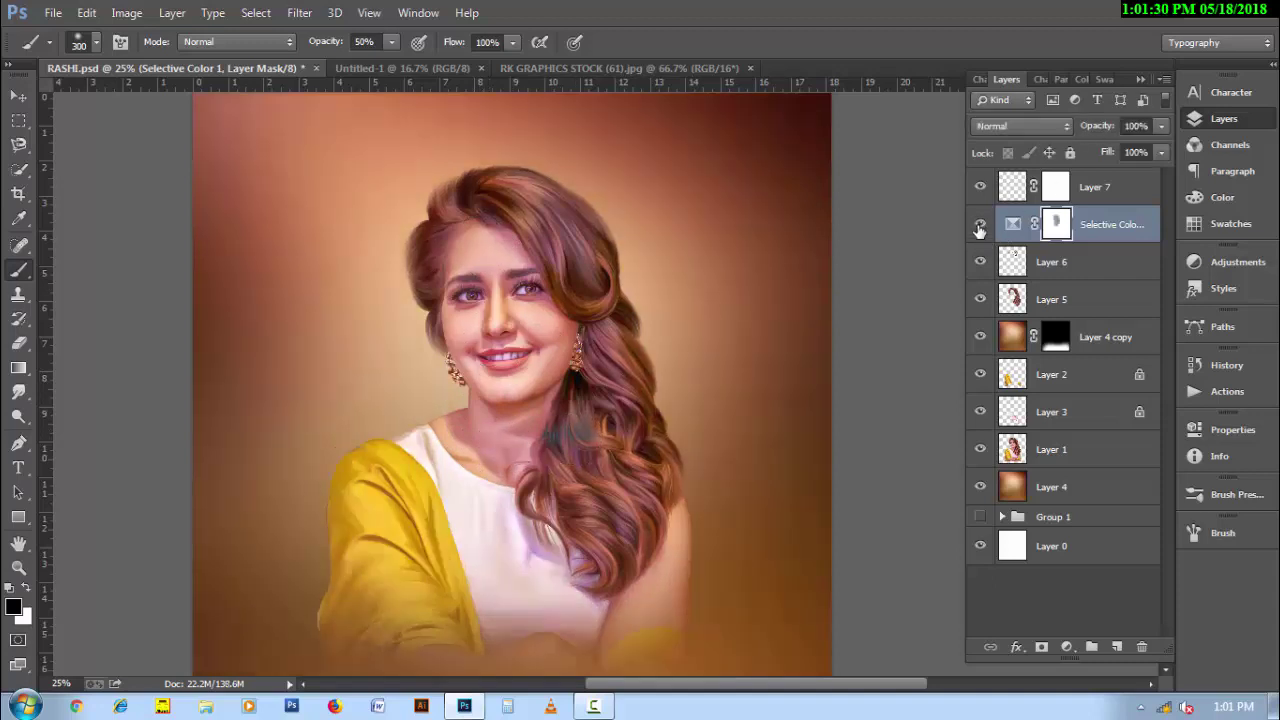
pyautogui.click(980, 224)
pyautogui.press('h')
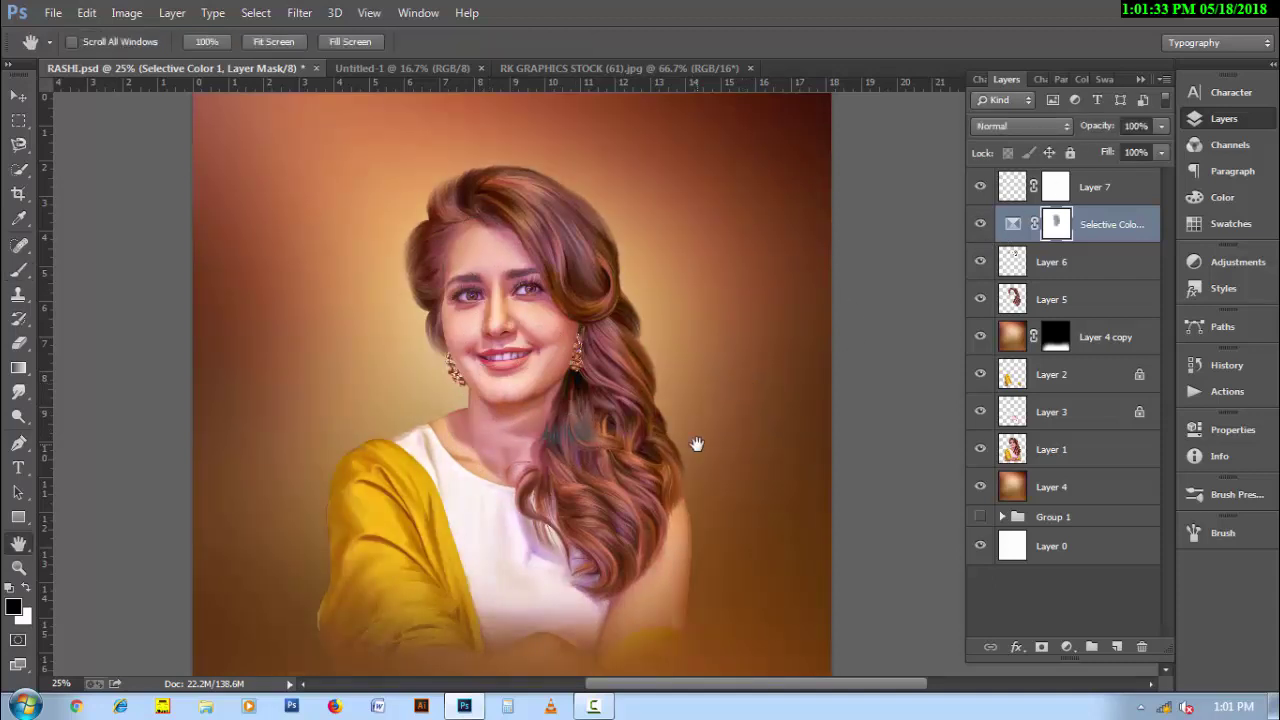
pyautogui.moveTo(697, 444); pyautogui.dragTo(759, 487)
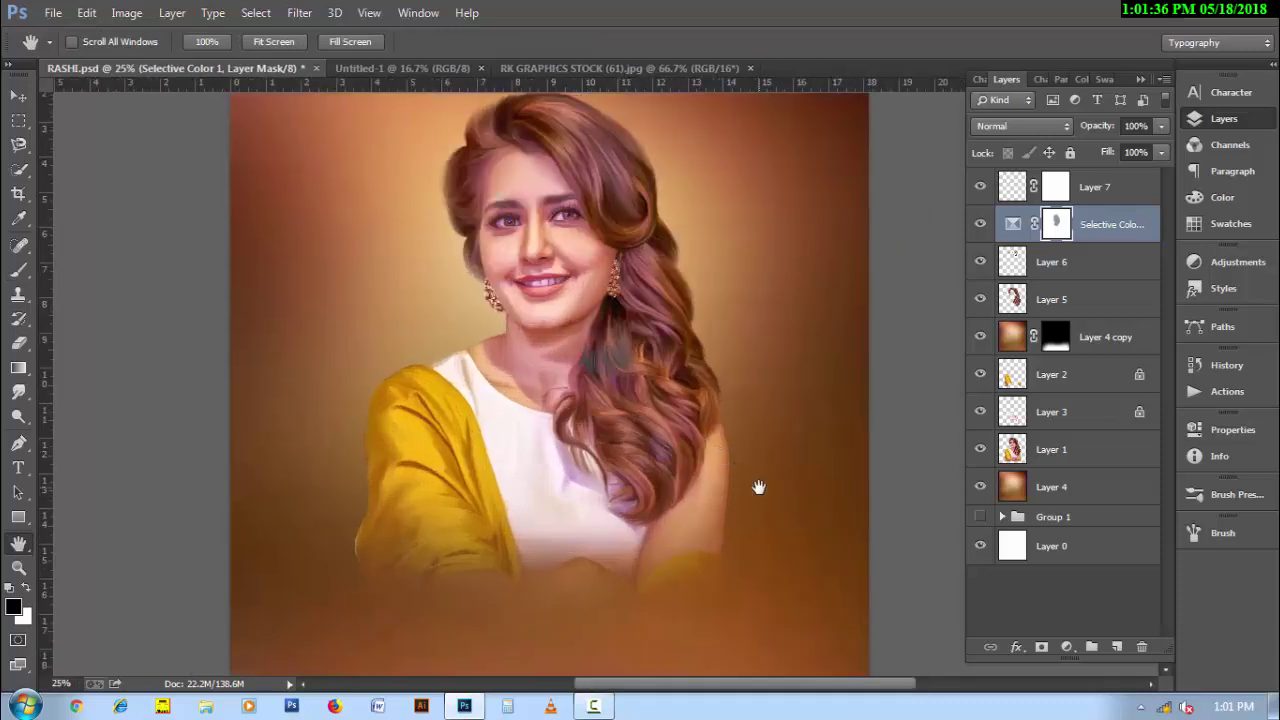
# Save the document and stretch the placed exp-360-concert image to cover the whole canvas.
pyautogui.hotkey('ctrl', 's')
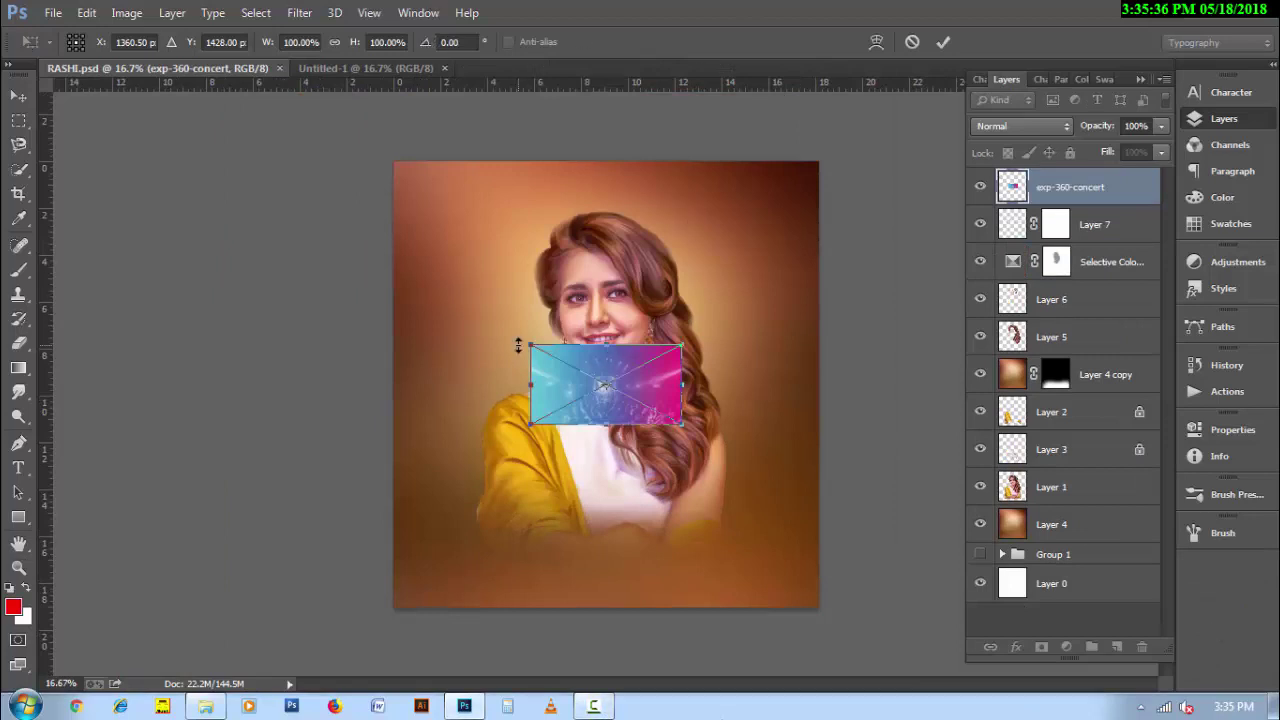
pyautogui.moveTo(529, 345); pyautogui.dragTo(394, 160)
pyautogui.moveTo(682, 424); pyautogui.dragTo(818, 606)
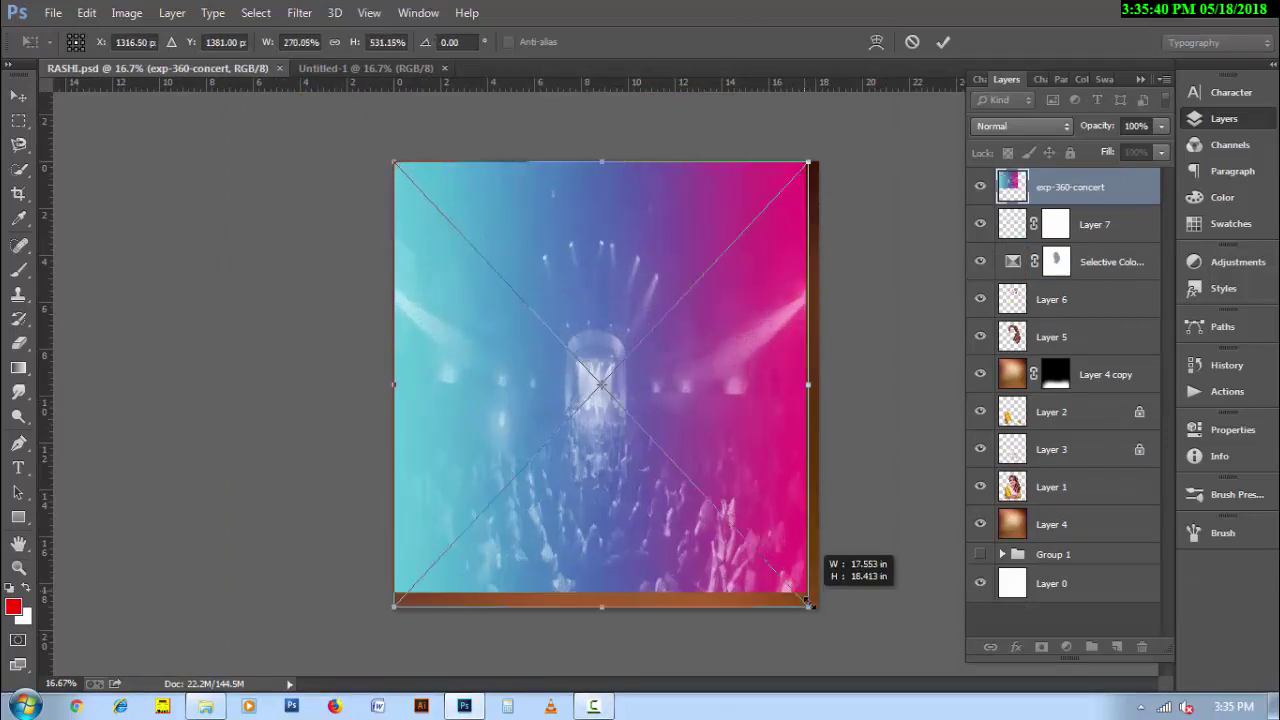
pyautogui.press('Return')
# Try Color, Screen and Overlay blend modes on the concert layer on the way to Soft Light.
pyautogui.click(1022, 126)
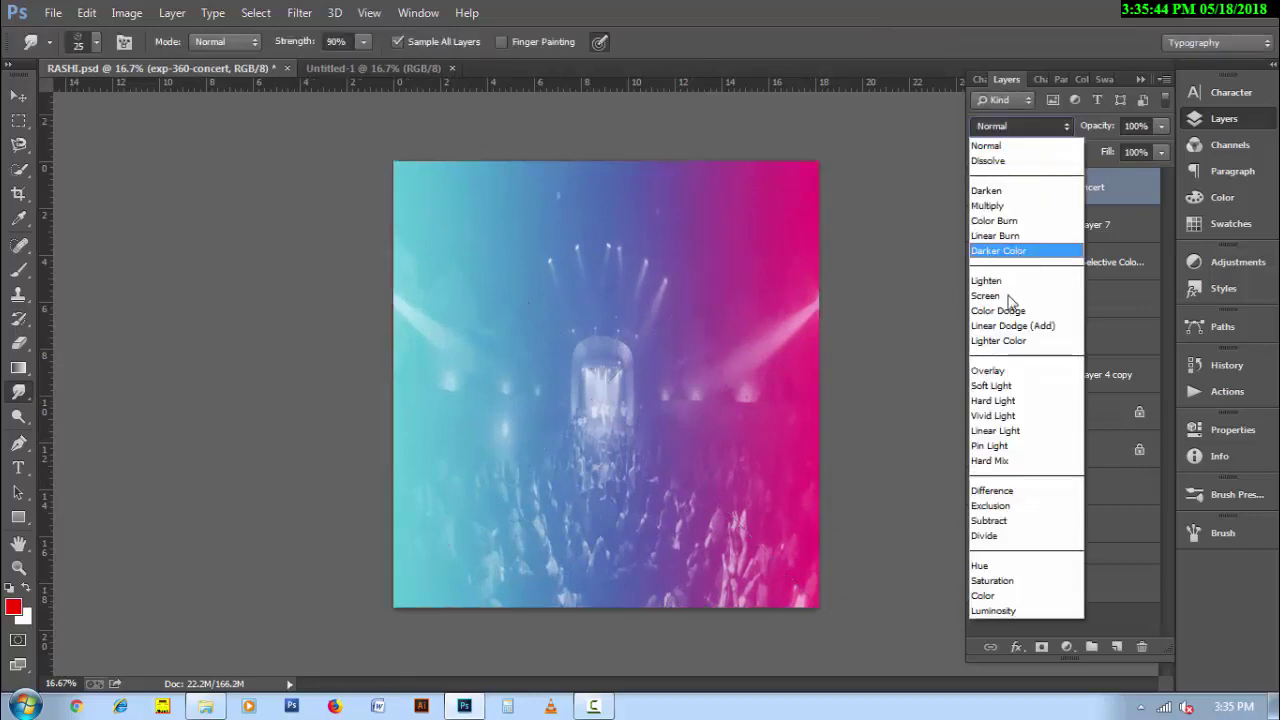
pyautogui.click(1000, 602)
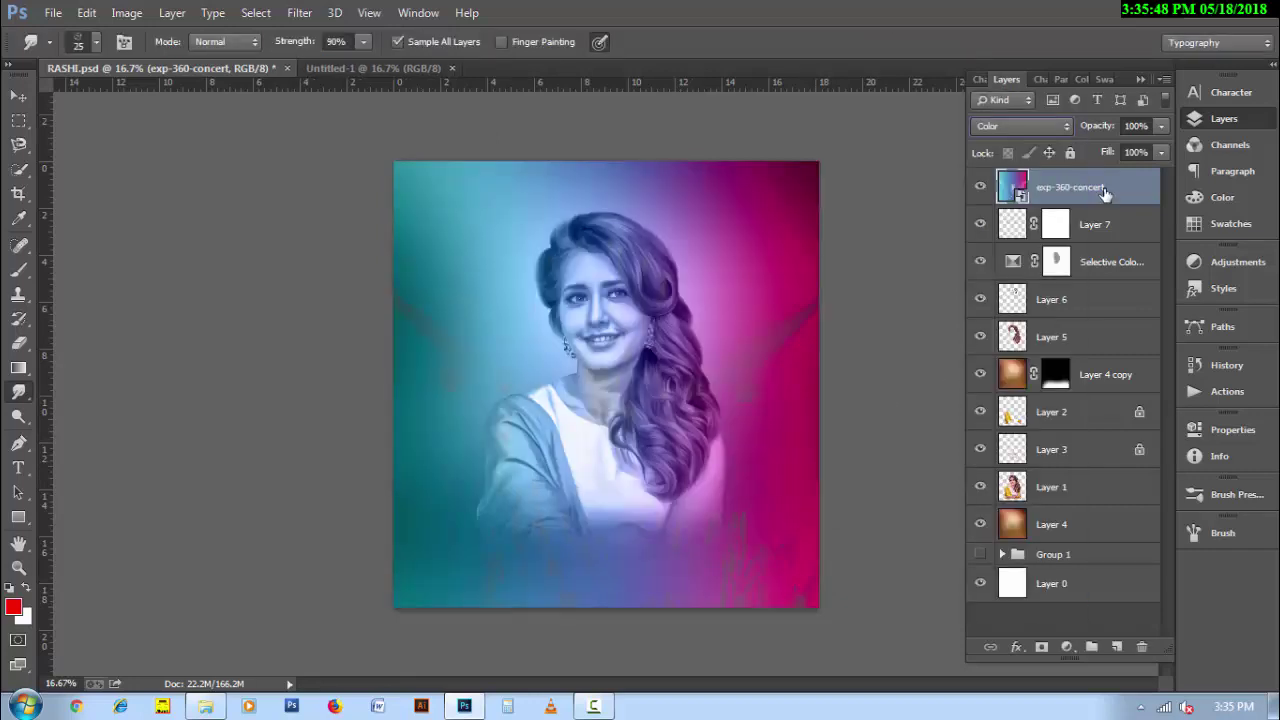
pyautogui.keyDown('alt'); pyautogui.scroll(1, 737, 400); pyautogui.keyUp('alt')
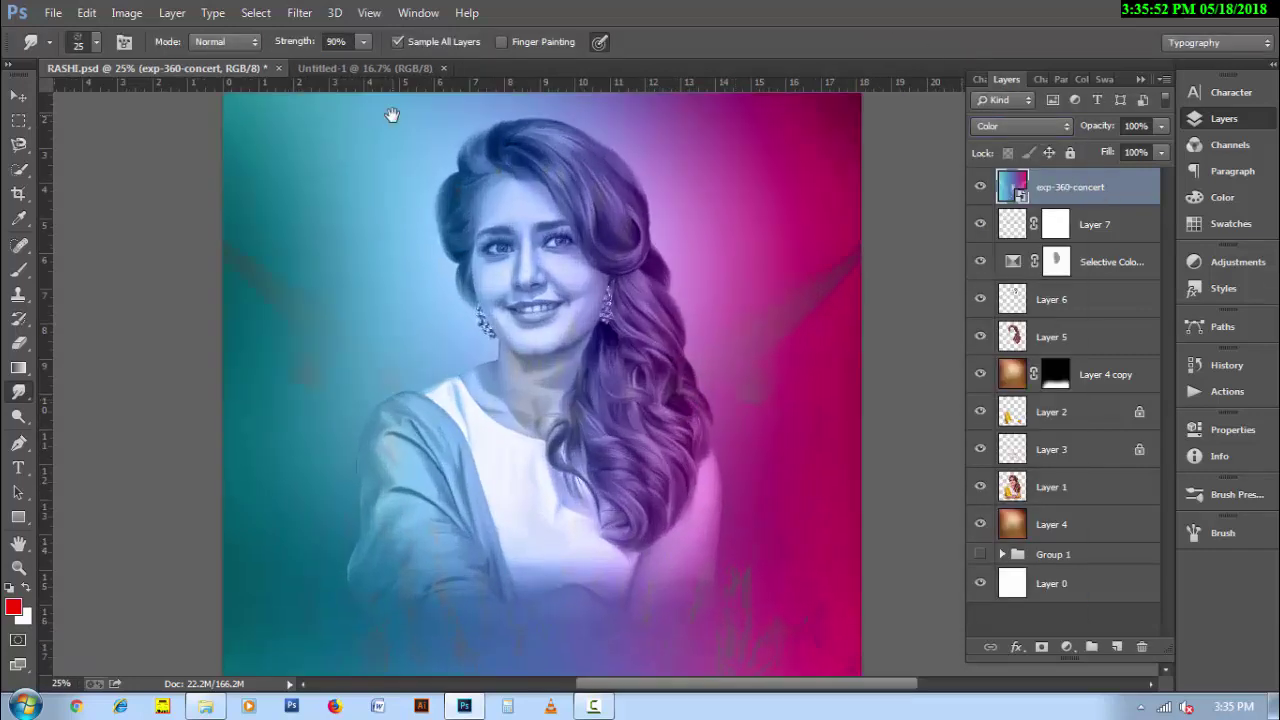
pyautogui.click(1010, 127)
pyautogui.click(1011, 281)
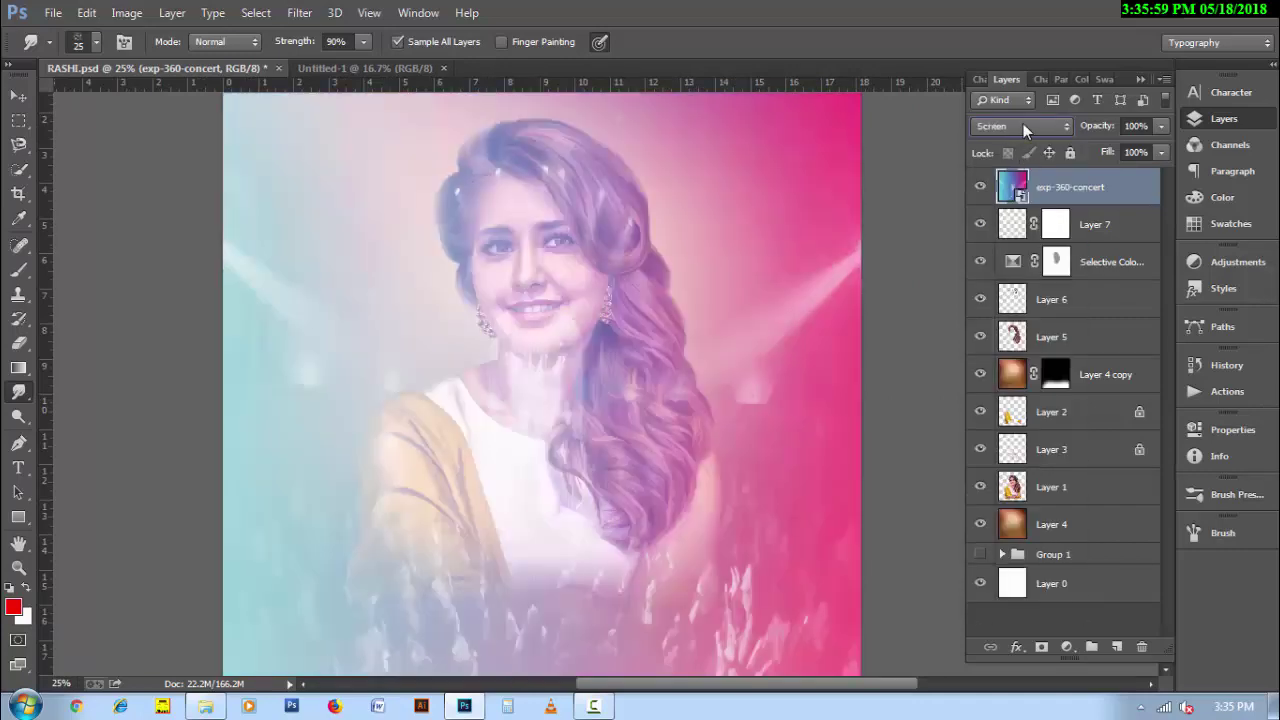
pyautogui.click(1023, 123)
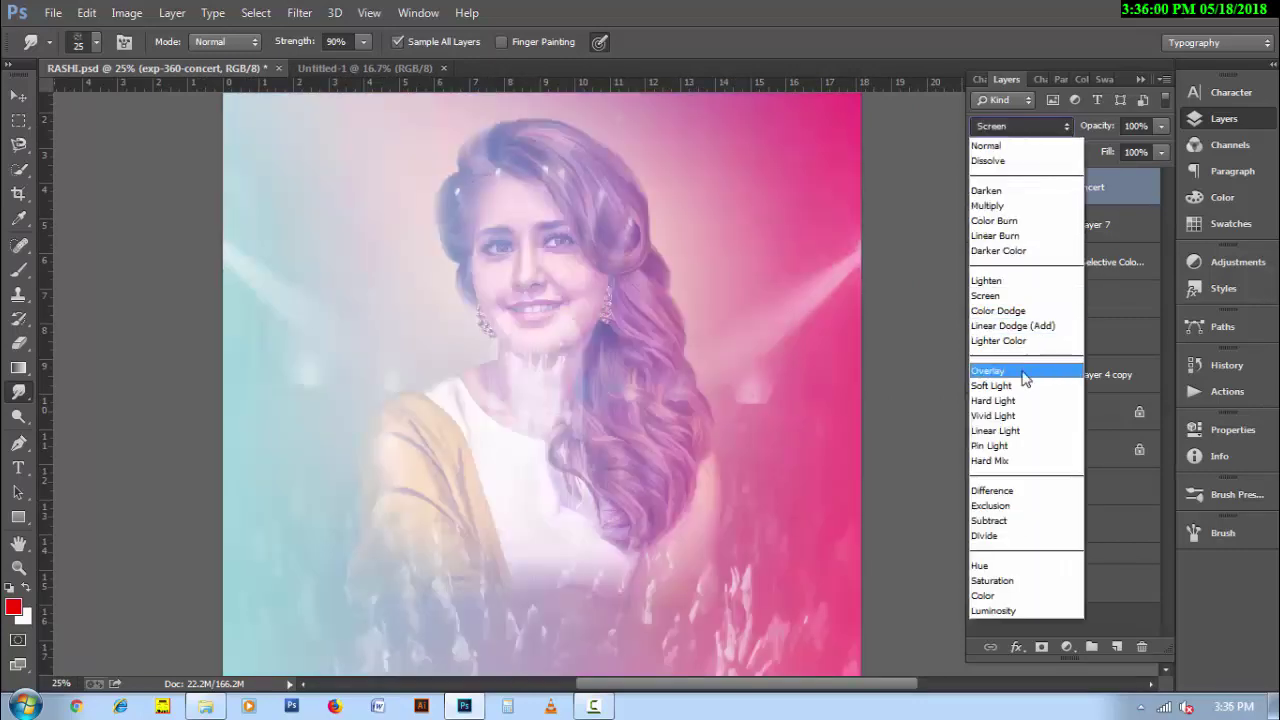
pyautogui.click(1022, 369)
pyautogui.scroll(-1, 1026, 131)
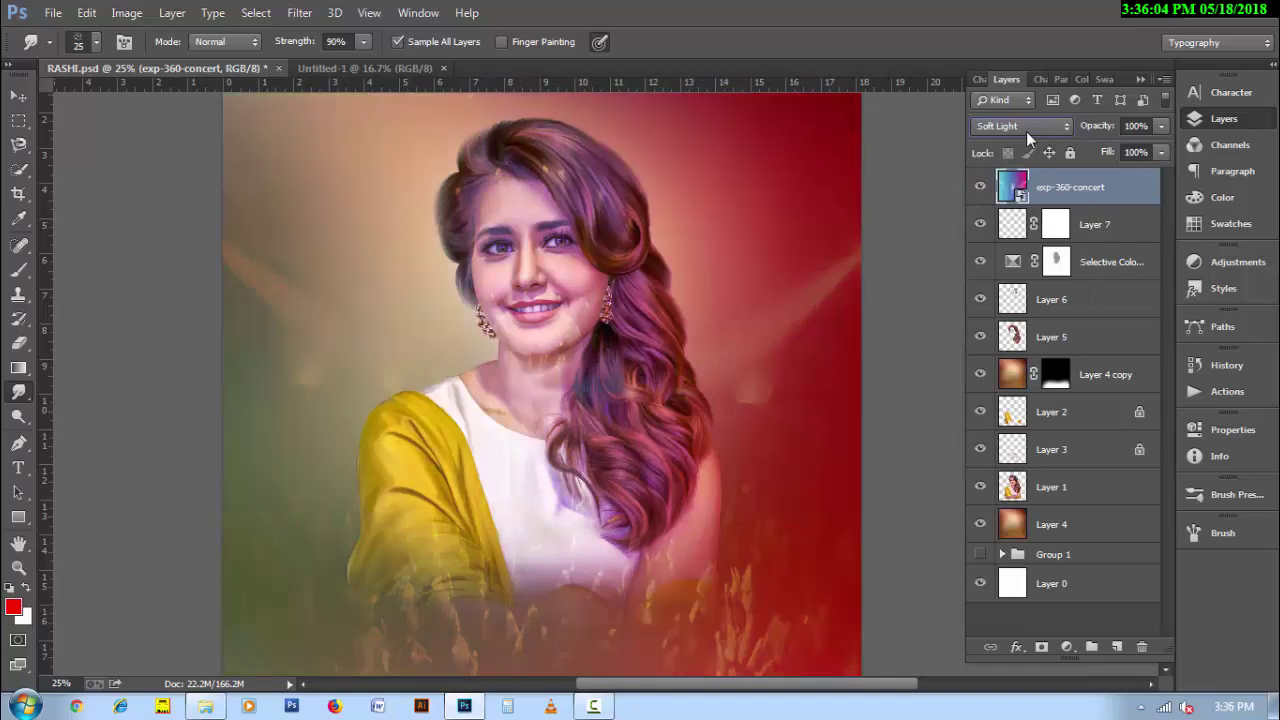
pyautogui.scroll(-1, 1026, 131)
# Soften the concert layer with a 26-pixel Gaussian Blur.
pyautogui.click(299, 12)
pyautogui.click(616, 344)
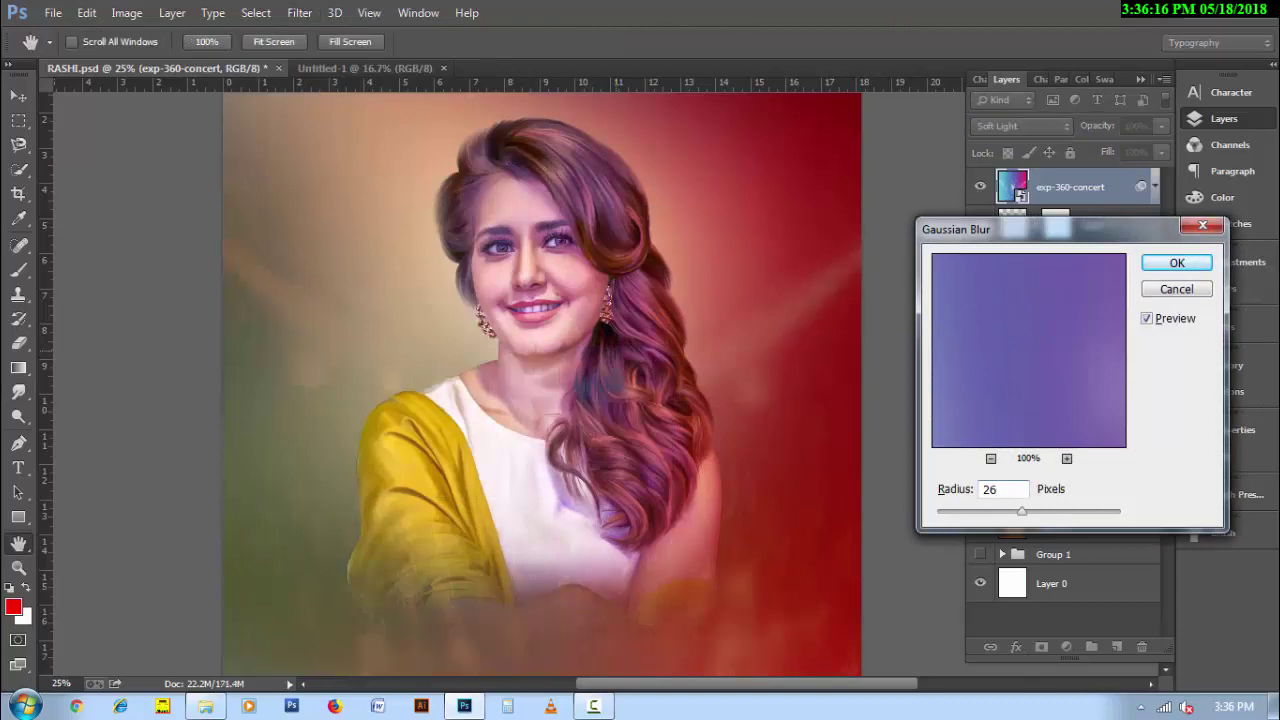
pyautogui.click(1176, 263)
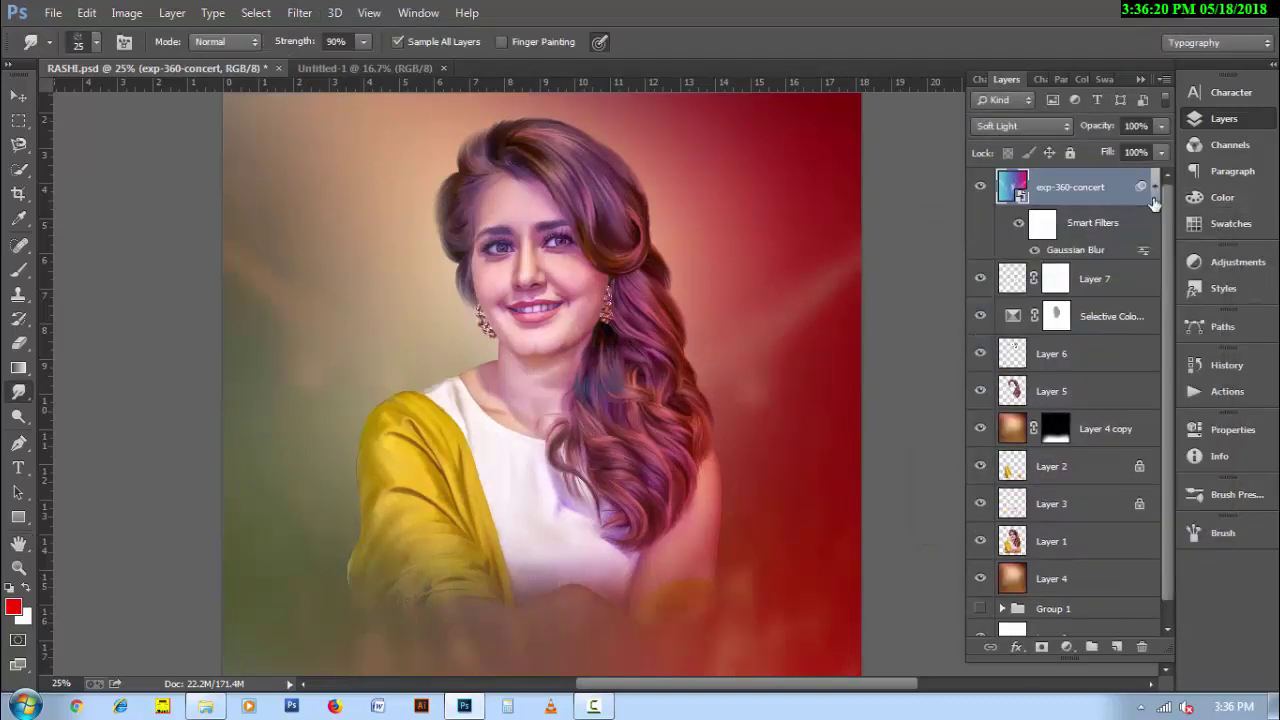
pyautogui.scroll(-2, 1153, 203)
# Add a dark red Solid Color fill layer blended in Exclusion mode.
pyautogui.click(1066, 647)
pyautogui.click(1097, 241)
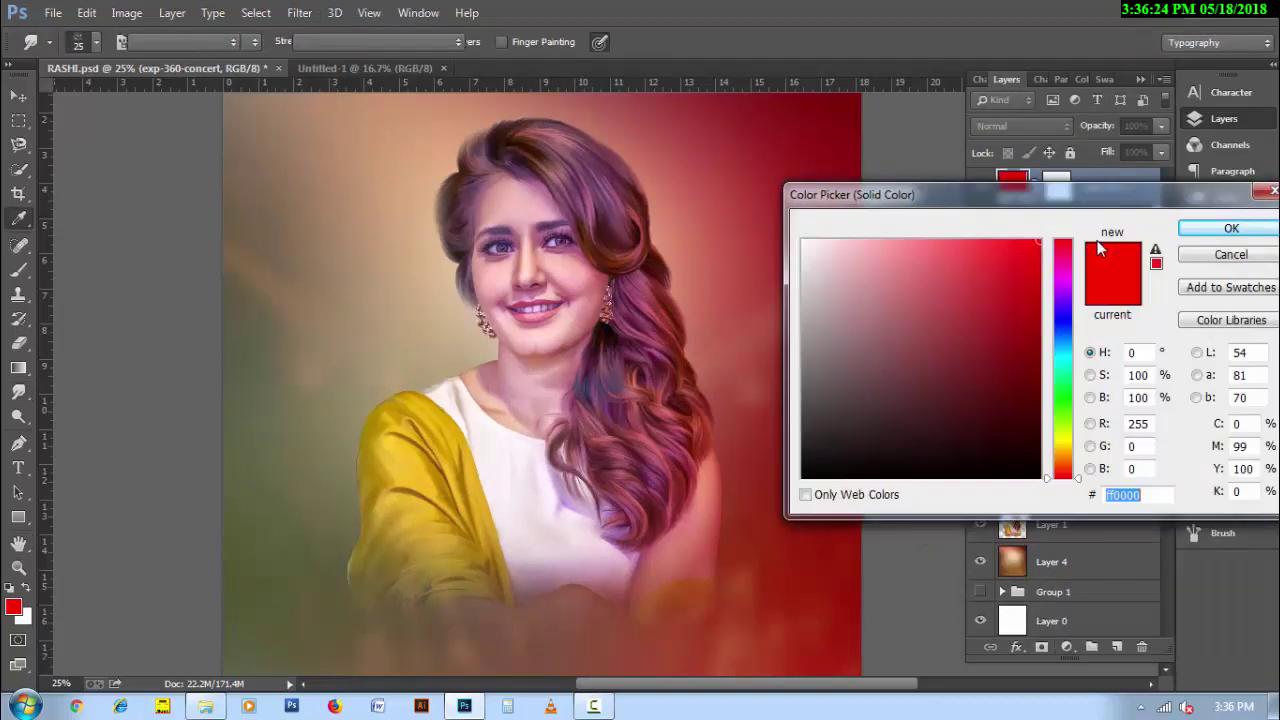
pyautogui.click(1040, 385)
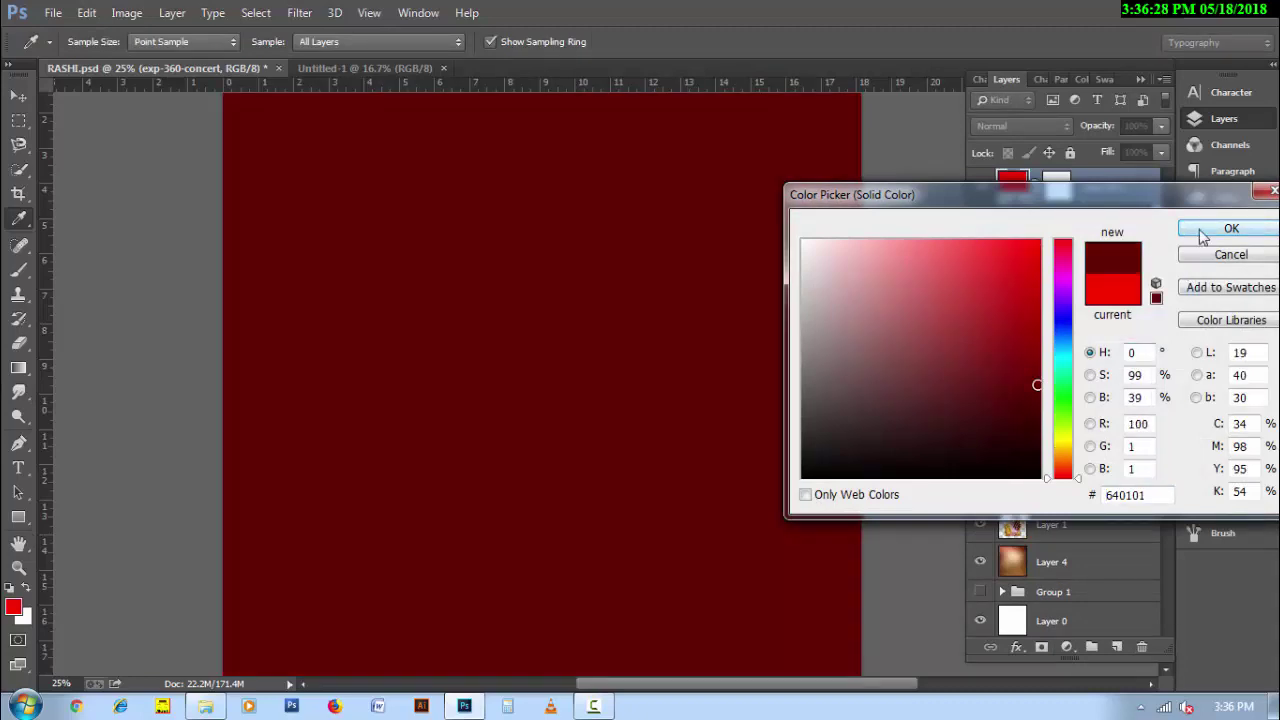
pyautogui.click(1234, 230)
pyautogui.click(1020, 126)
pyautogui.click(1038, 512)
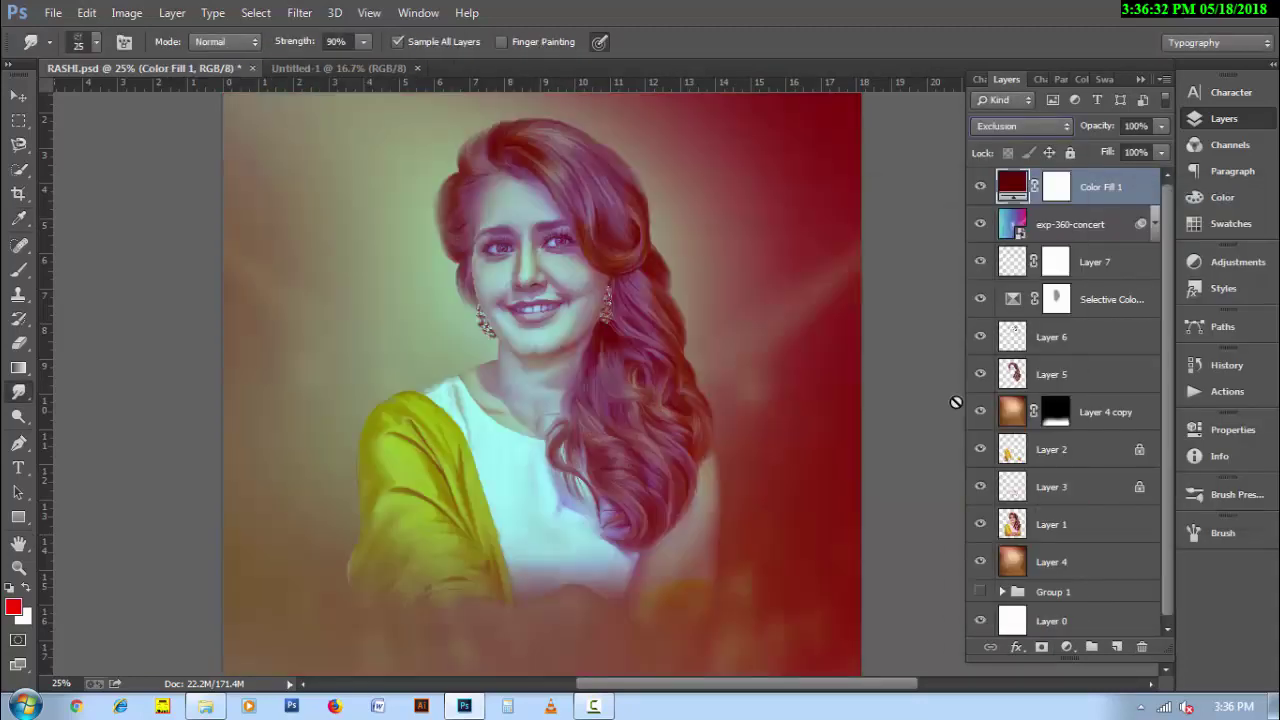
# Try magenta and orange fill colours, then darken the fill to nearly black.
pyautogui.doubleClick(1028, 192)
pyautogui.click(1062, 285)
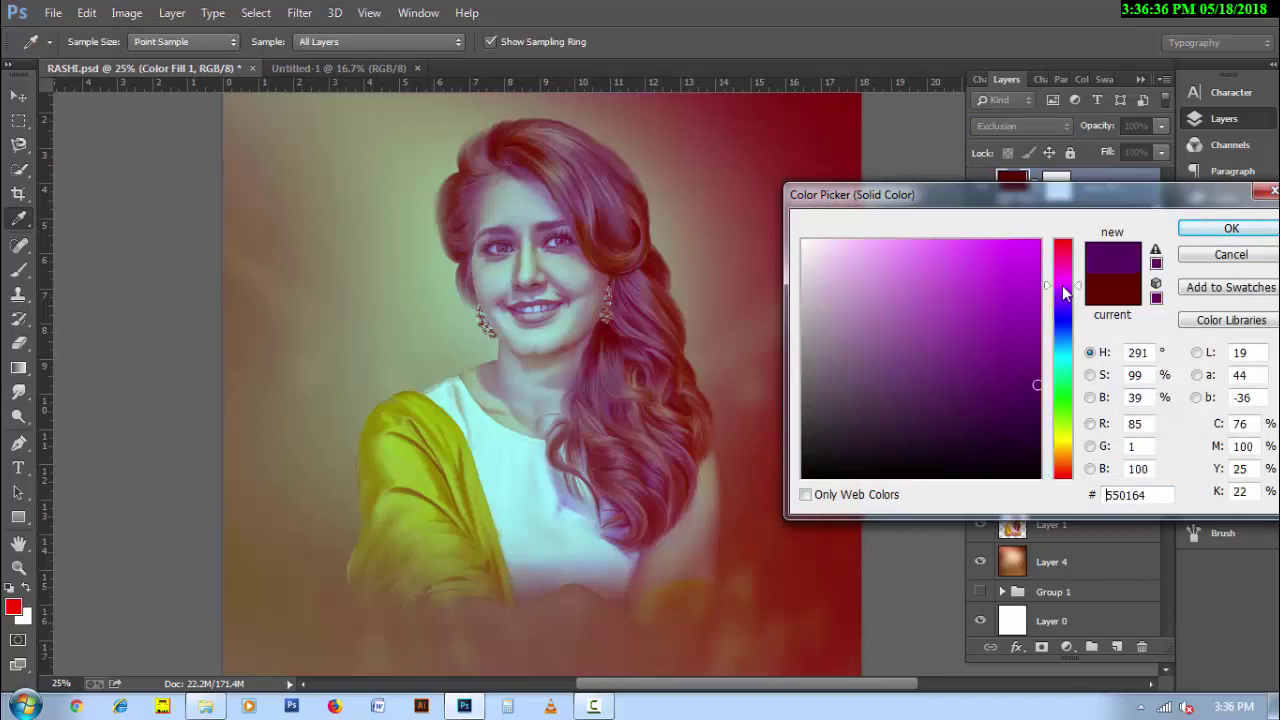
pyautogui.click(1062, 449)
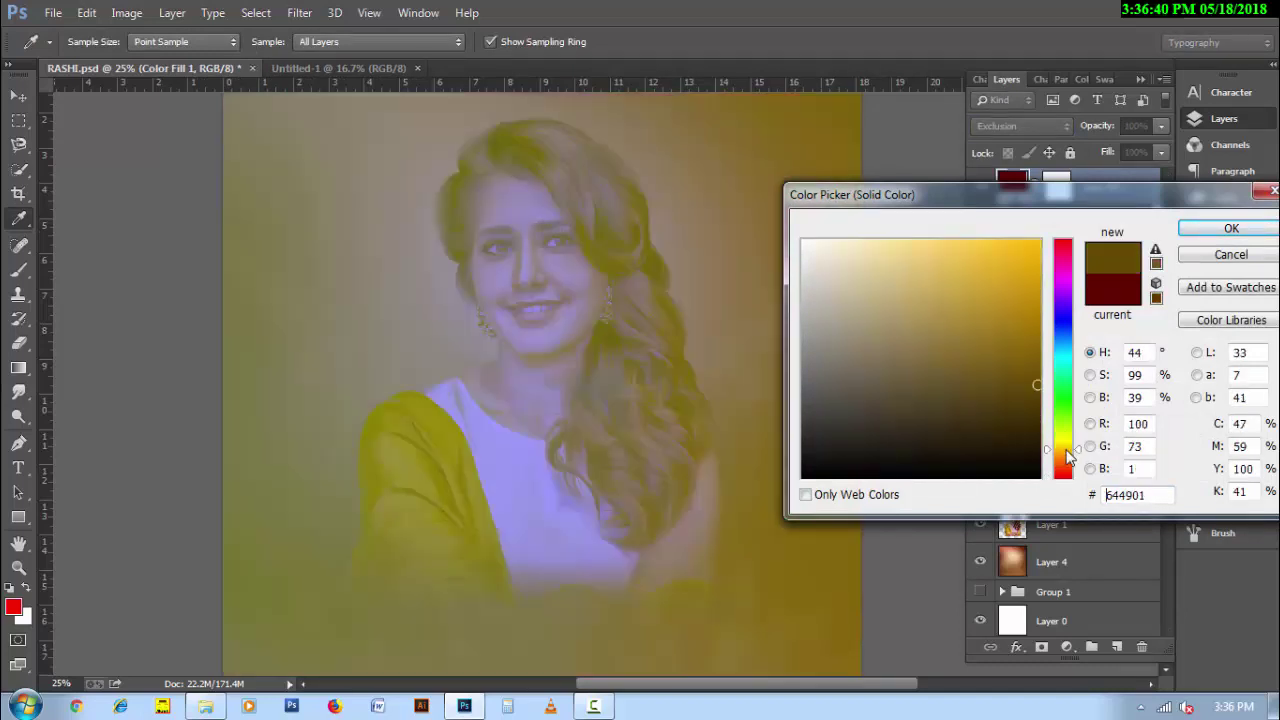
pyautogui.click(1039, 411)
pyautogui.moveTo(1040, 442); pyautogui.dragTo(1040, 447)
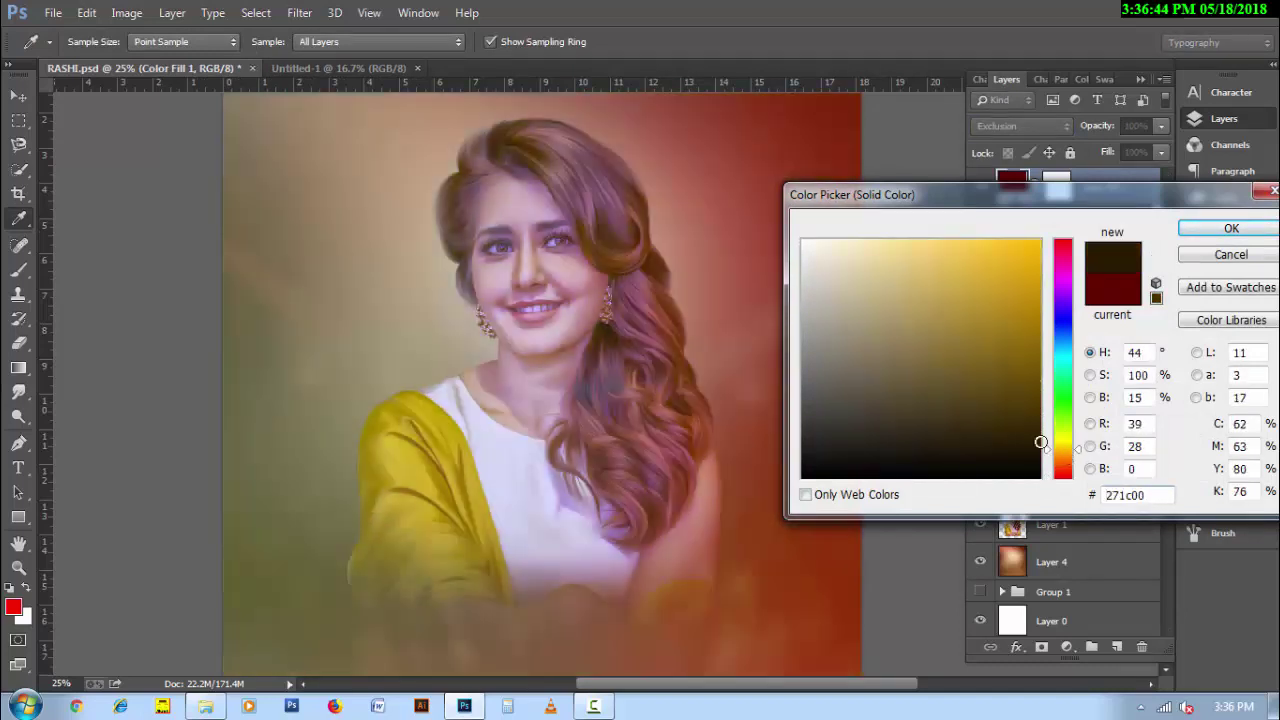
pyautogui.click(1037, 463)
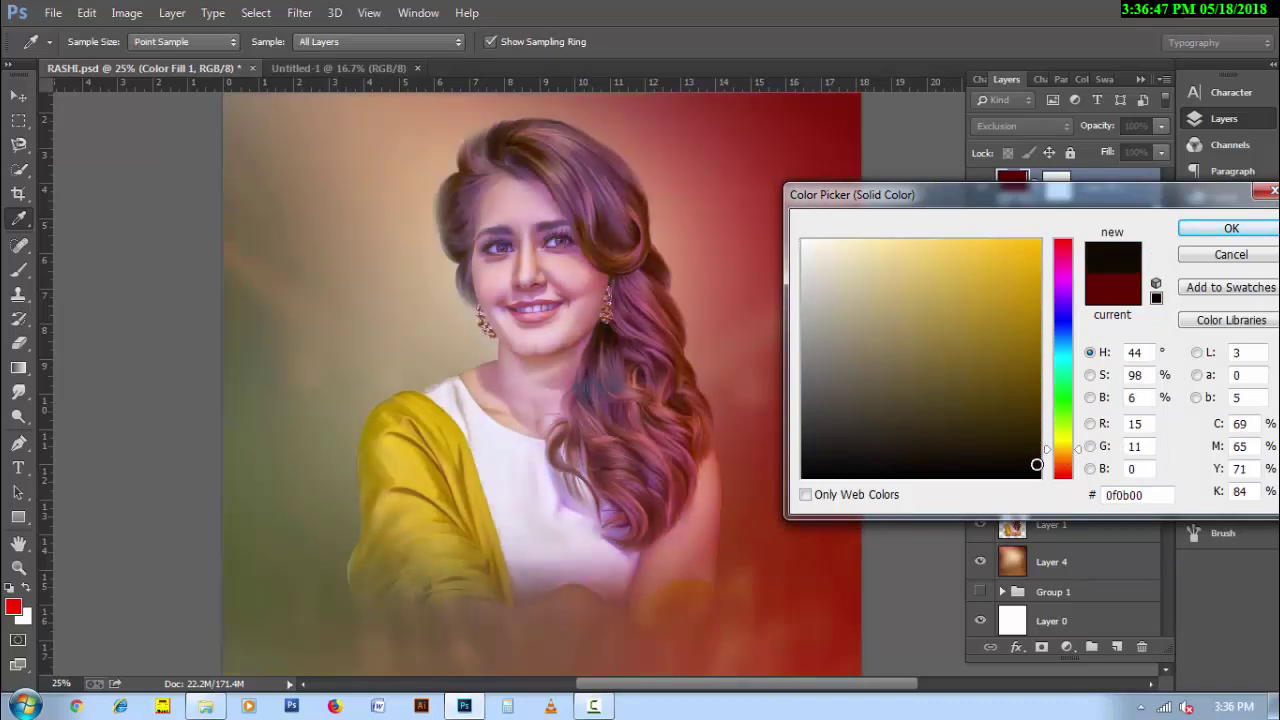
# Try blue, red and green hues, then settle on a saturated near-black red fill.
pyautogui.click(1068, 324)
pyautogui.click(1066, 247)
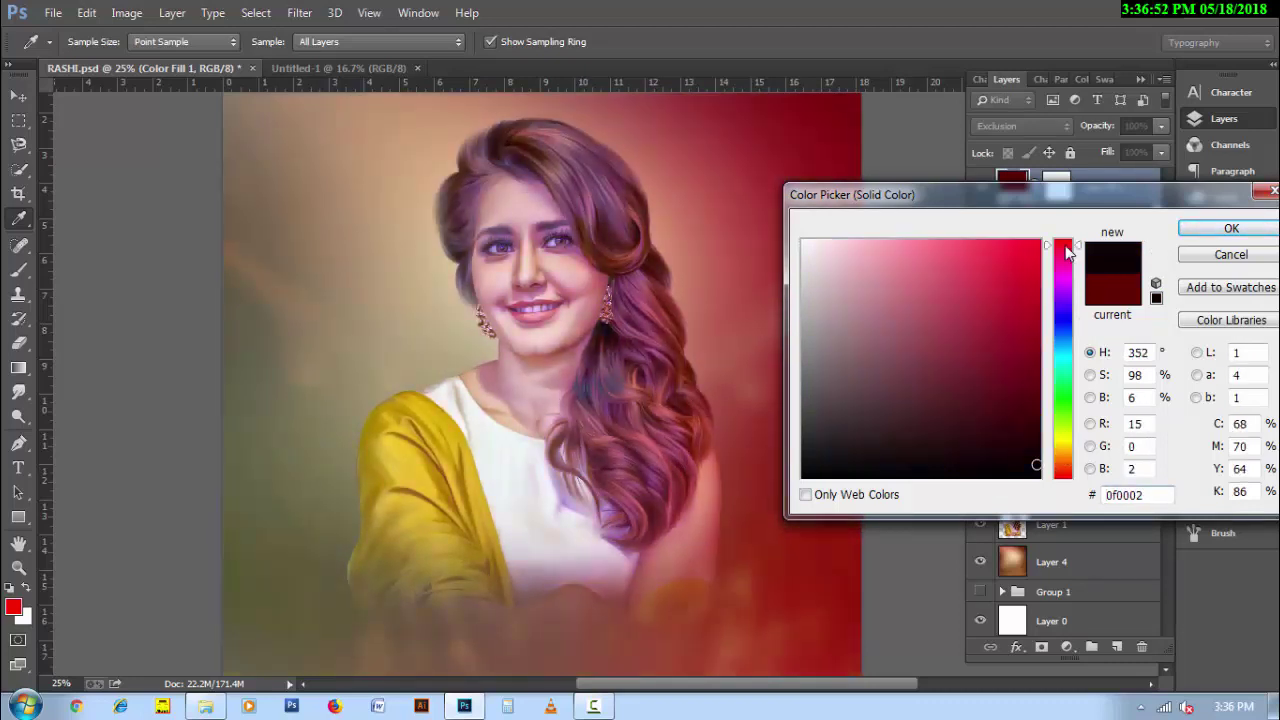
pyautogui.click(1065, 393)
pyautogui.click(1061, 324)
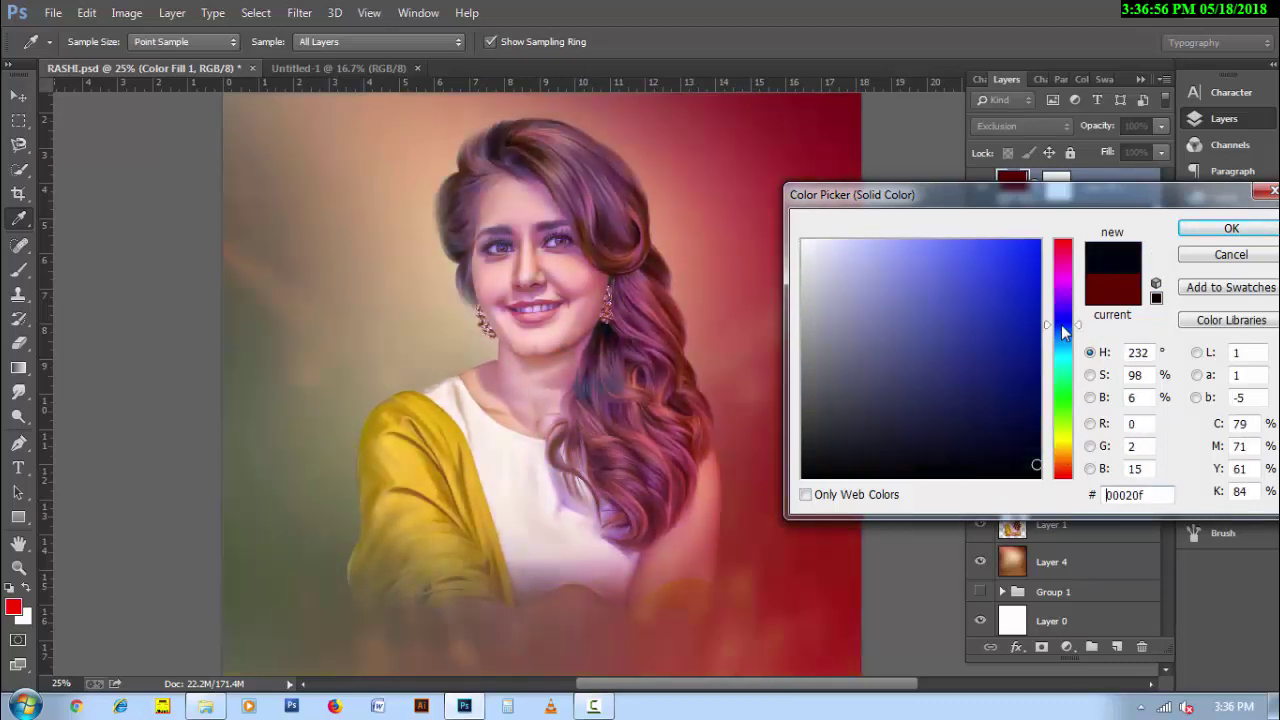
pyautogui.click(1062, 476)
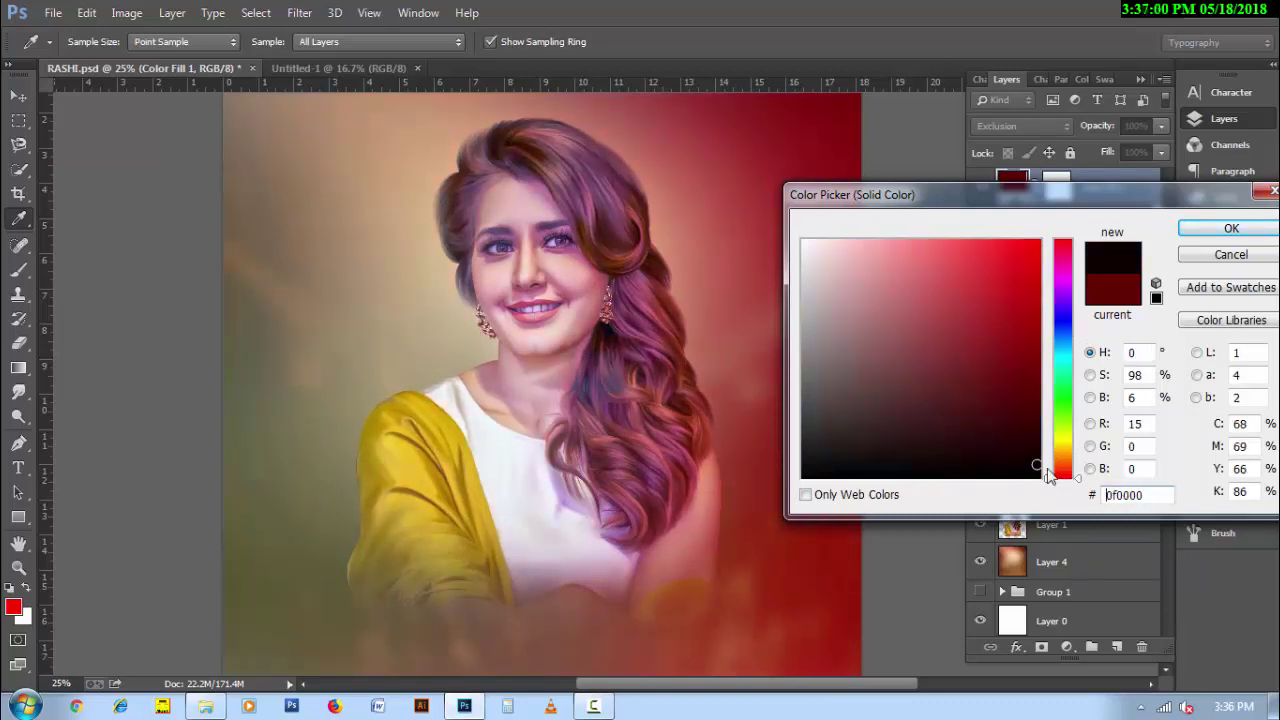
pyautogui.click(994, 463)
pyautogui.click(1040, 463)
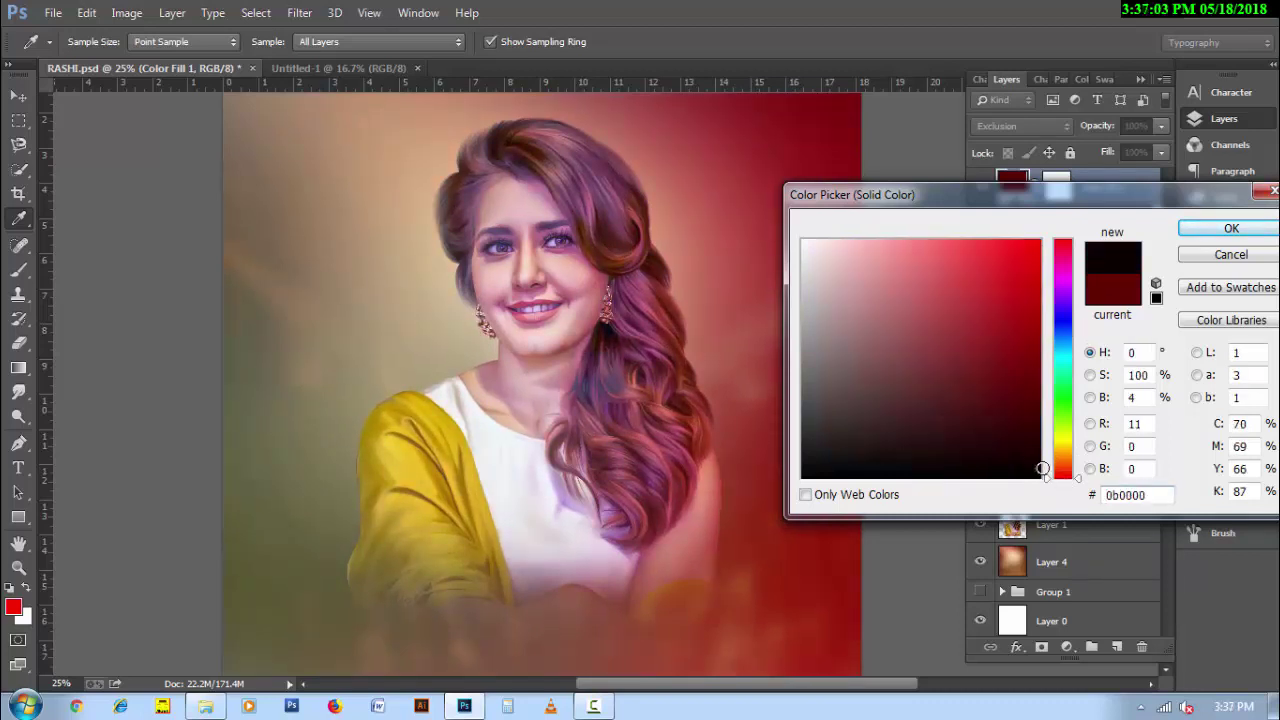
pyautogui.click(1231, 228)
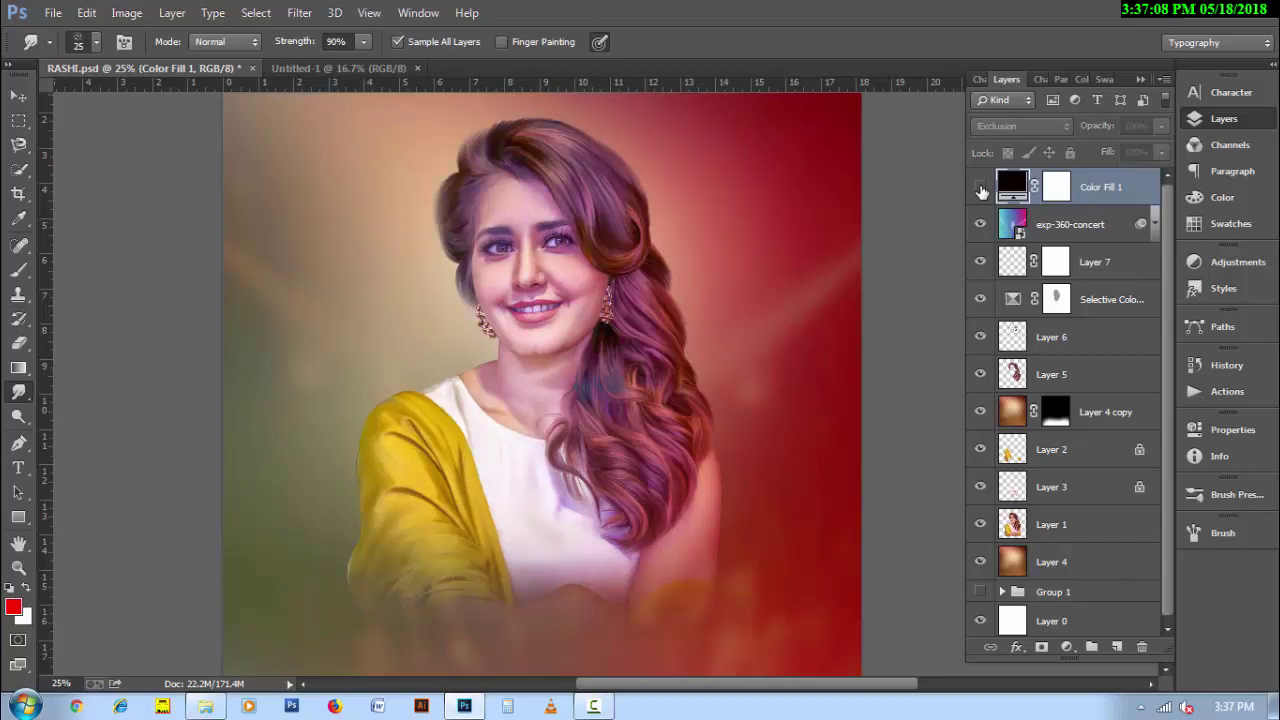
# Paint one soft black spot at 2800 px into the Color Fill 1 mask, then zoom out.
pyautogui.click(1058, 187)
pyautogui.click(18, 270)
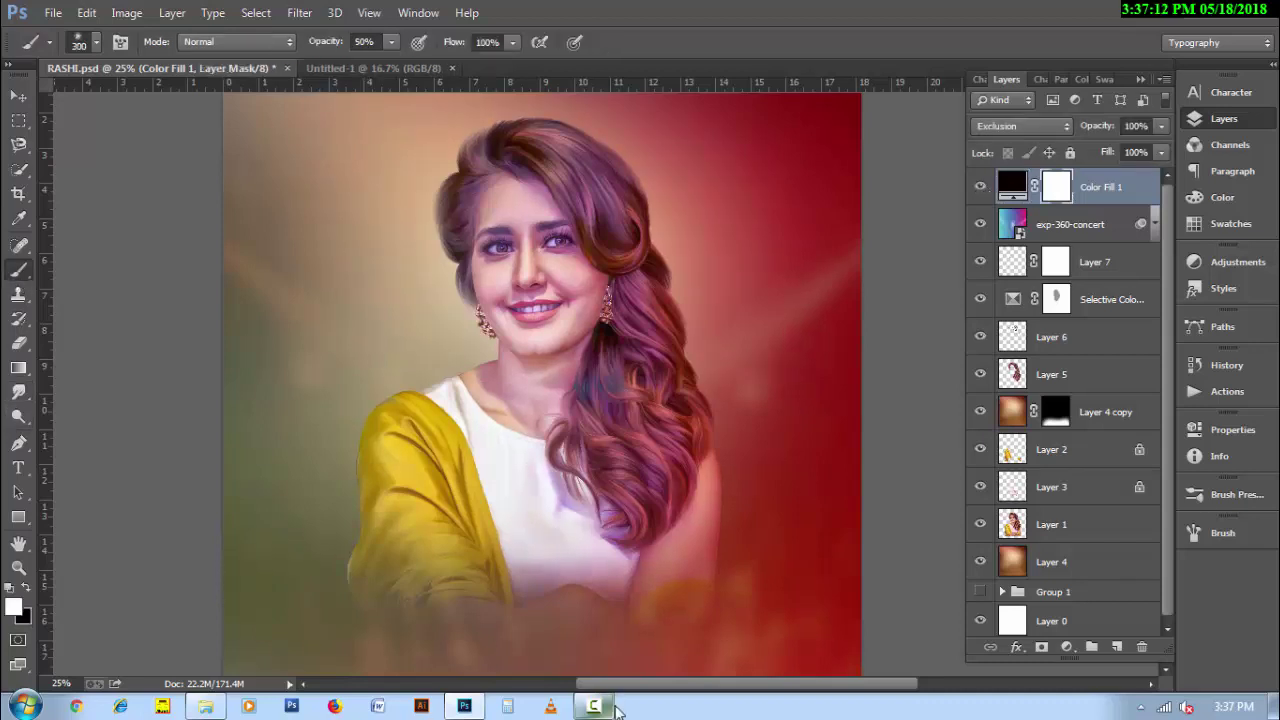
pyautogui.press(']')
pyautogui.press(']')
pyautogui.press(']')
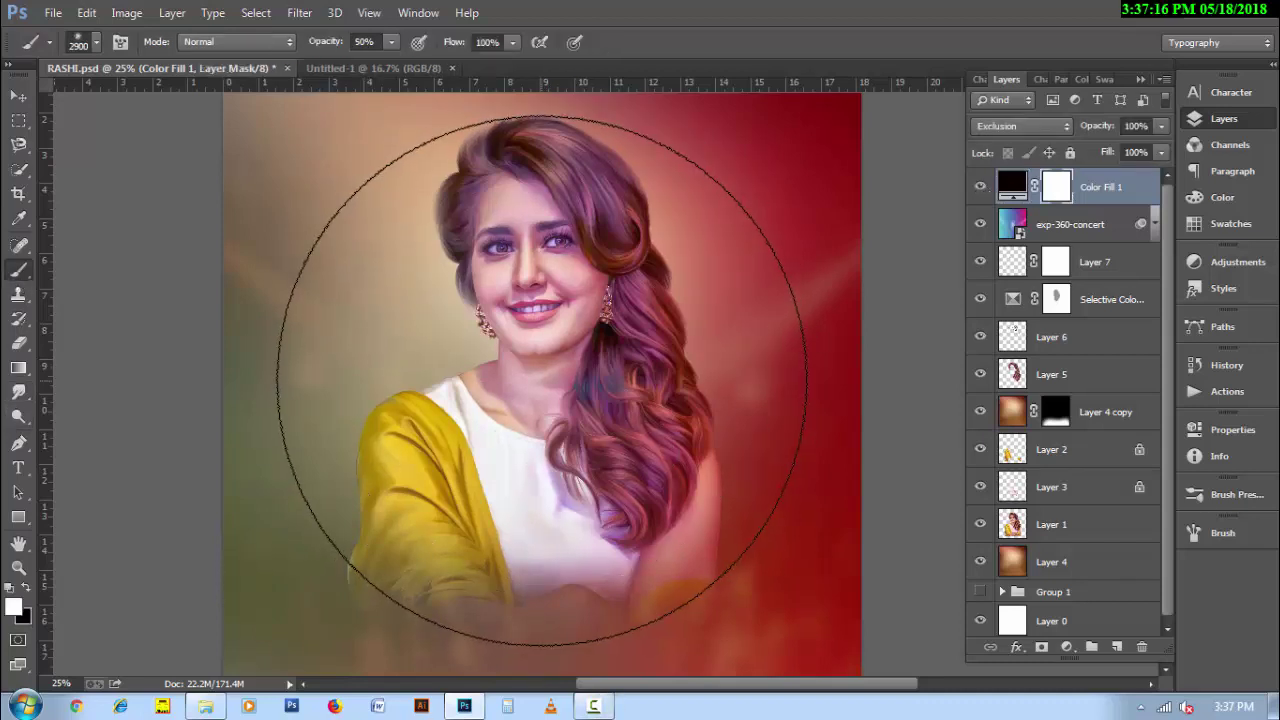
pyautogui.press('x')
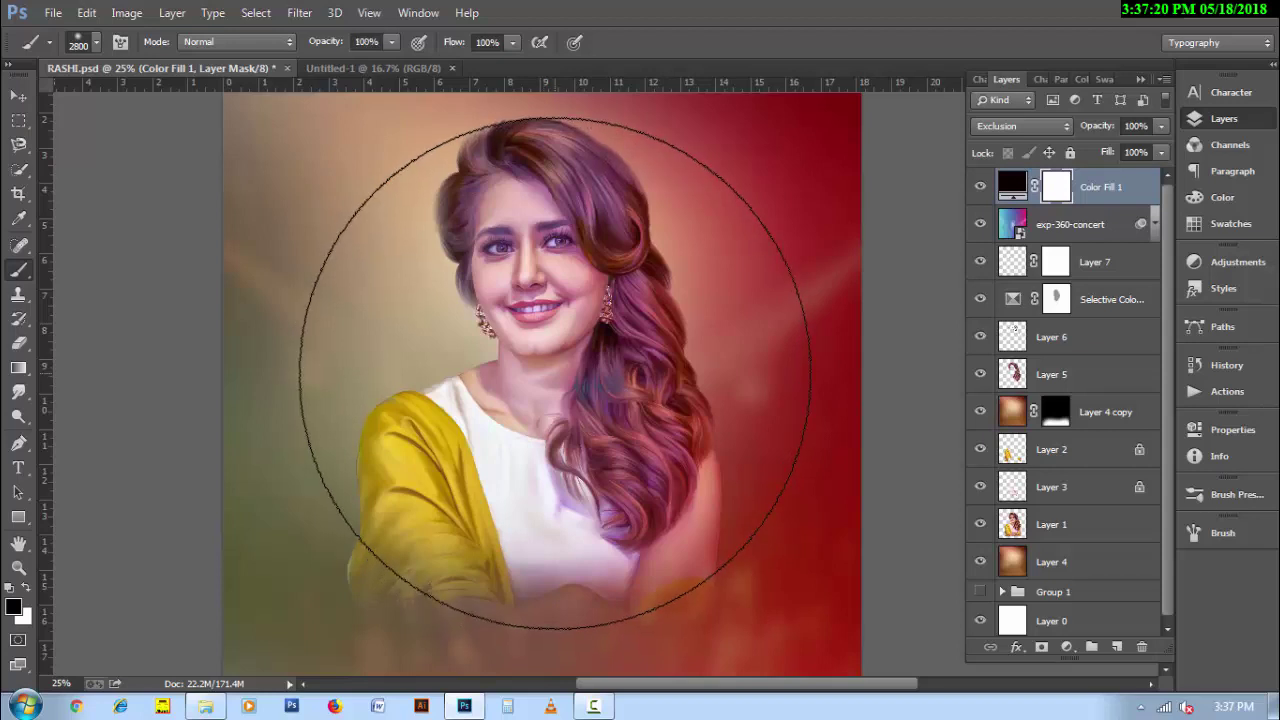
pyautogui.click(555, 373)
pyautogui.press('h')
pyautogui.hotkey('ctrl', '-')
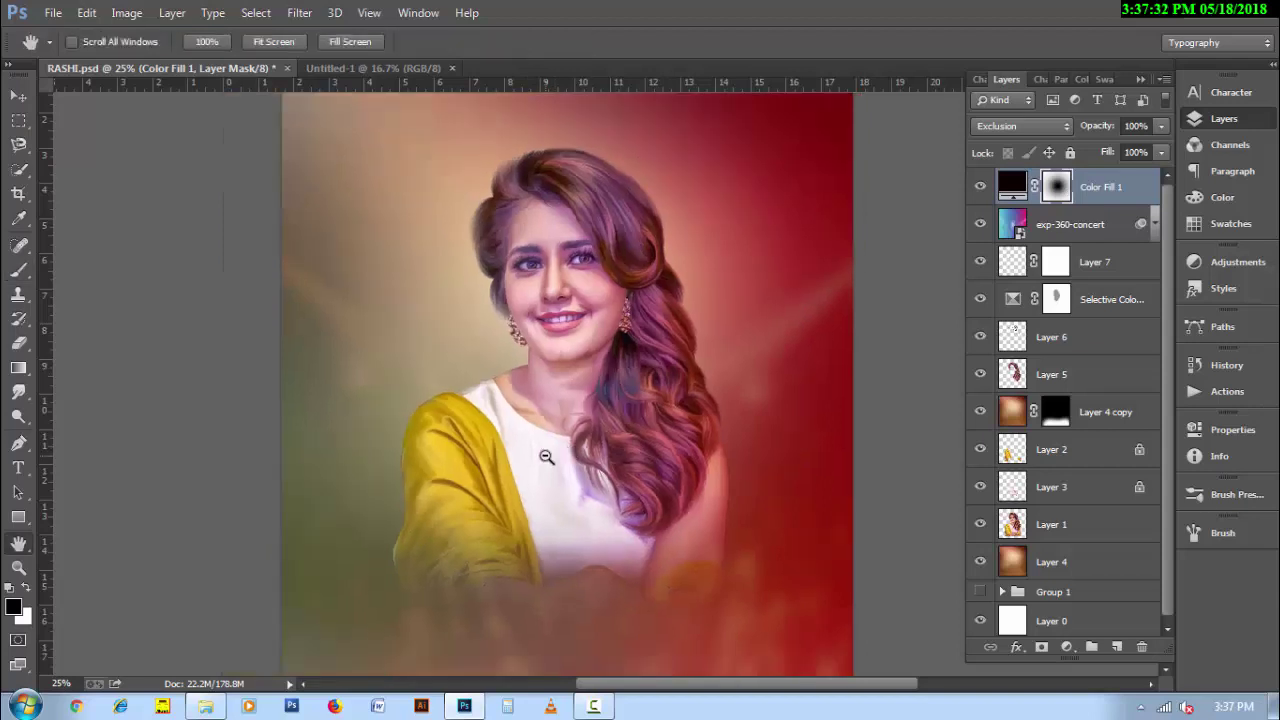
# Stamp all visible layers into a new Layer 8 blended in Vivid Light.
pyautogui.keyDown('ctrl'); pyautogui.click(605, 447); pyautogui.keyUp('ctrl')
pyautogui.click(1117, 647)
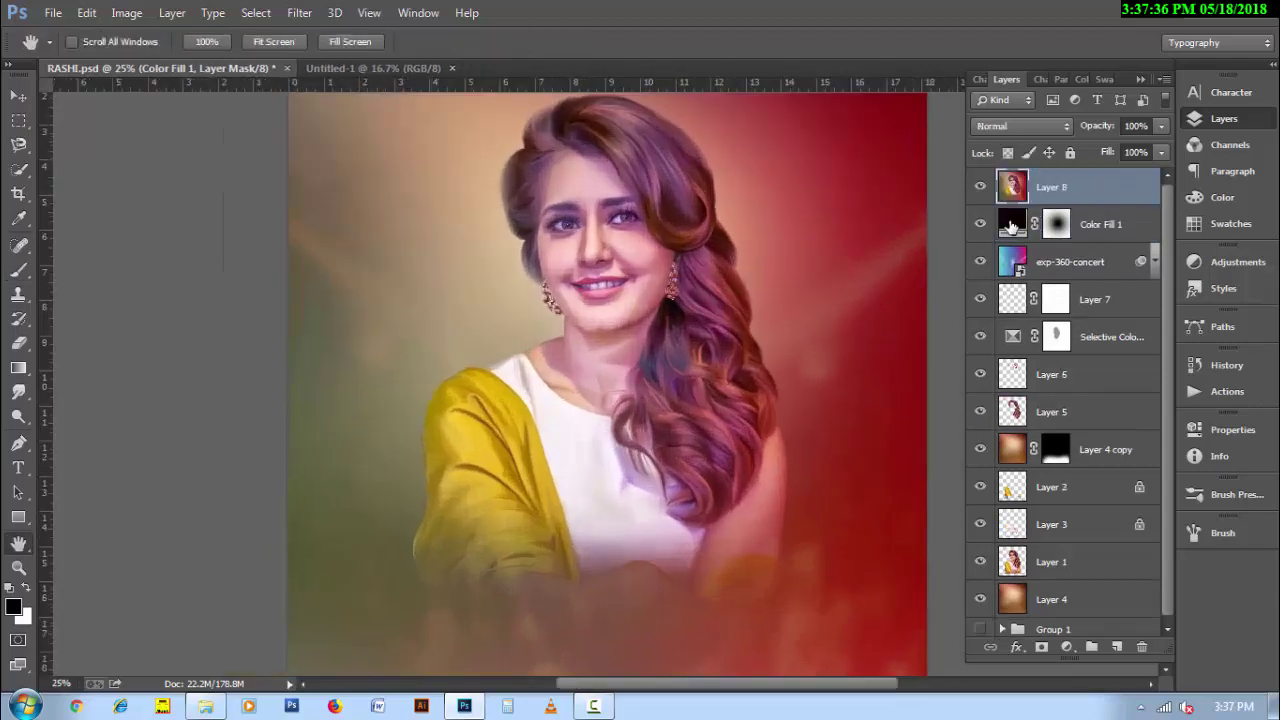
pyautogui.click(1000, 126)
pyautogui.click(1030, 416)
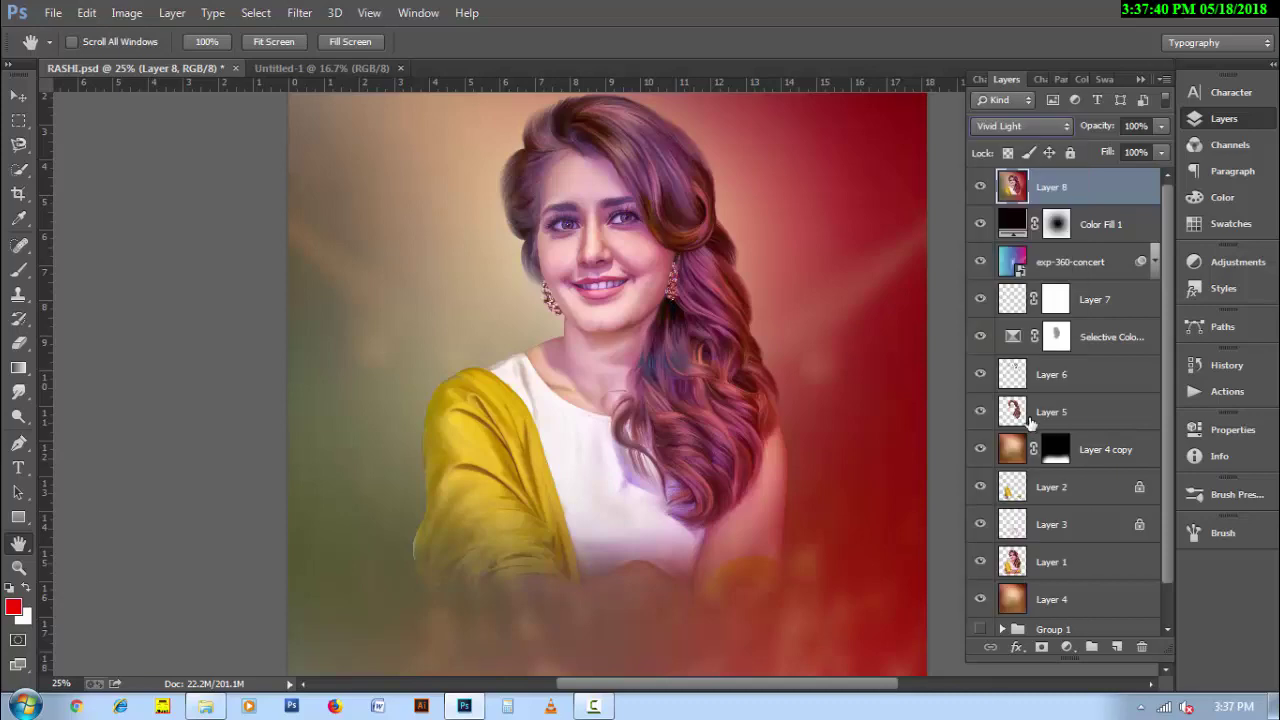
# Apply a radius 3 High Pass to Layer 8 and toggle it to compare.
pyautogui.click(299, 12)
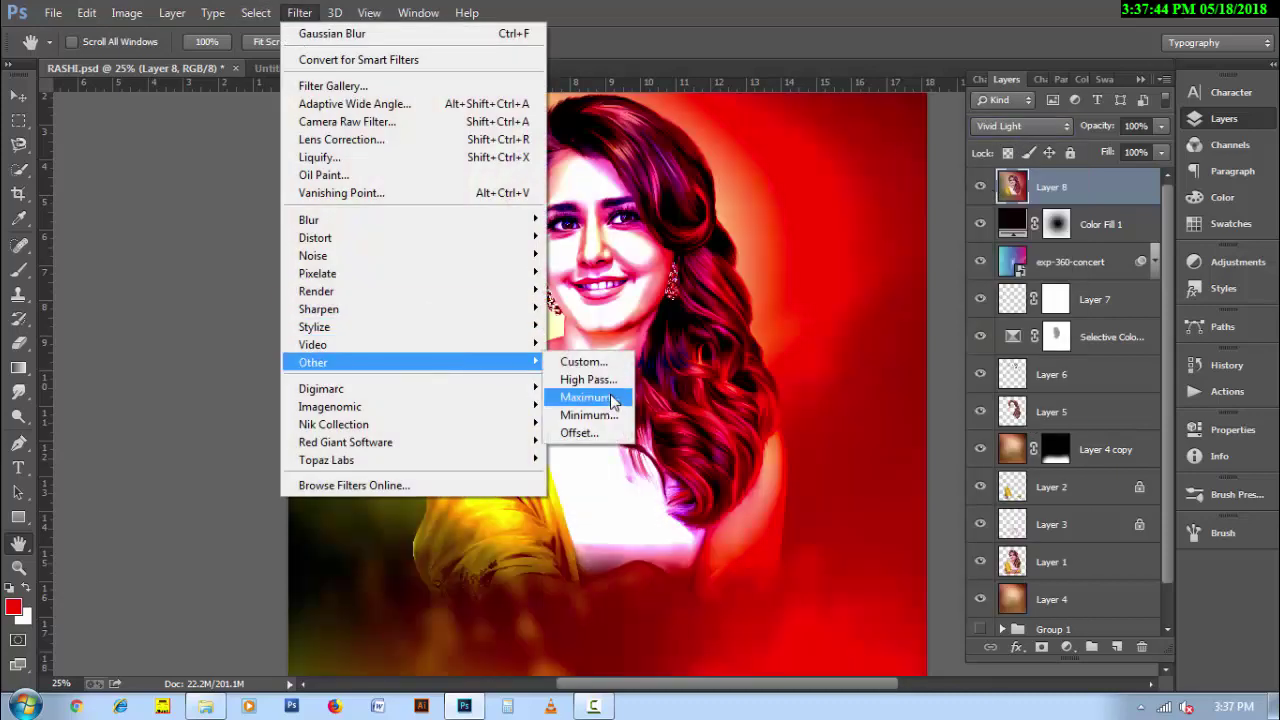
pyautogui.click(600, 380)
pyautogui.write('3')
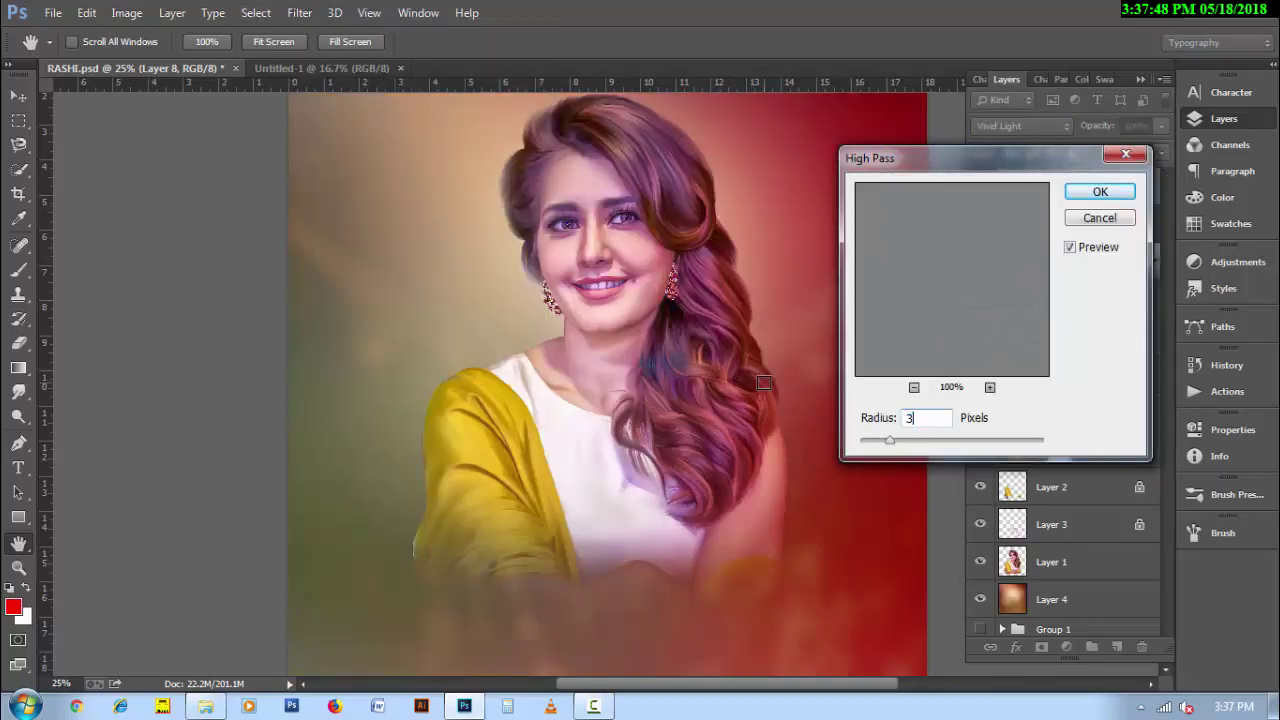
pyautogui.click(1092, 192)
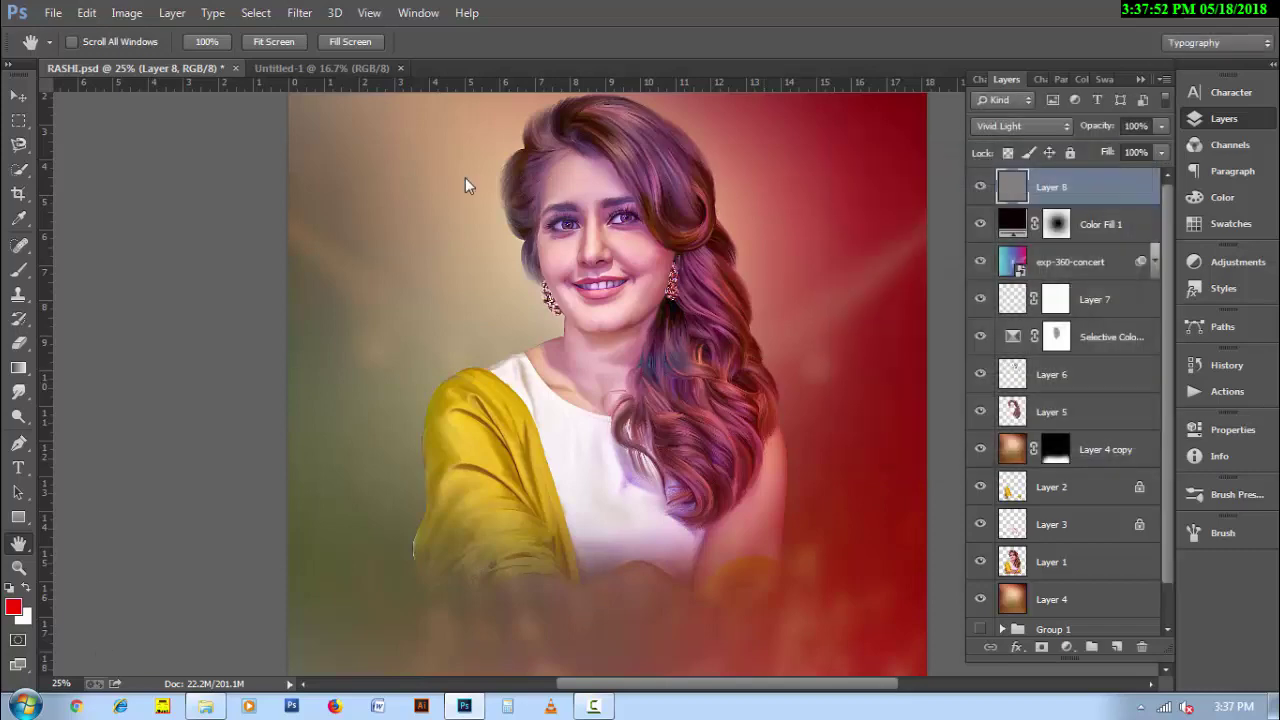
pyautogui.scroll(1, 700, 330)
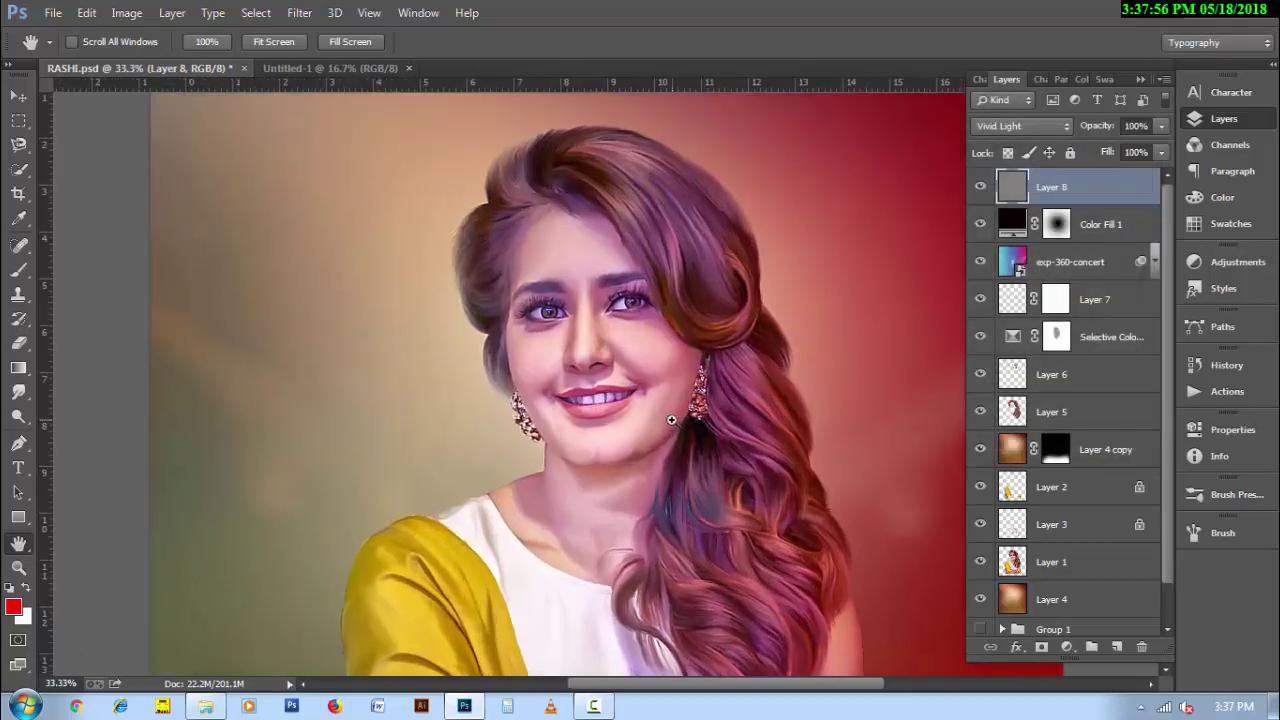
pyautogui.scroll(1, 672, 420)
pyautogui.scroll(-1, 672, 420)
pyautogui.click(980, 187)
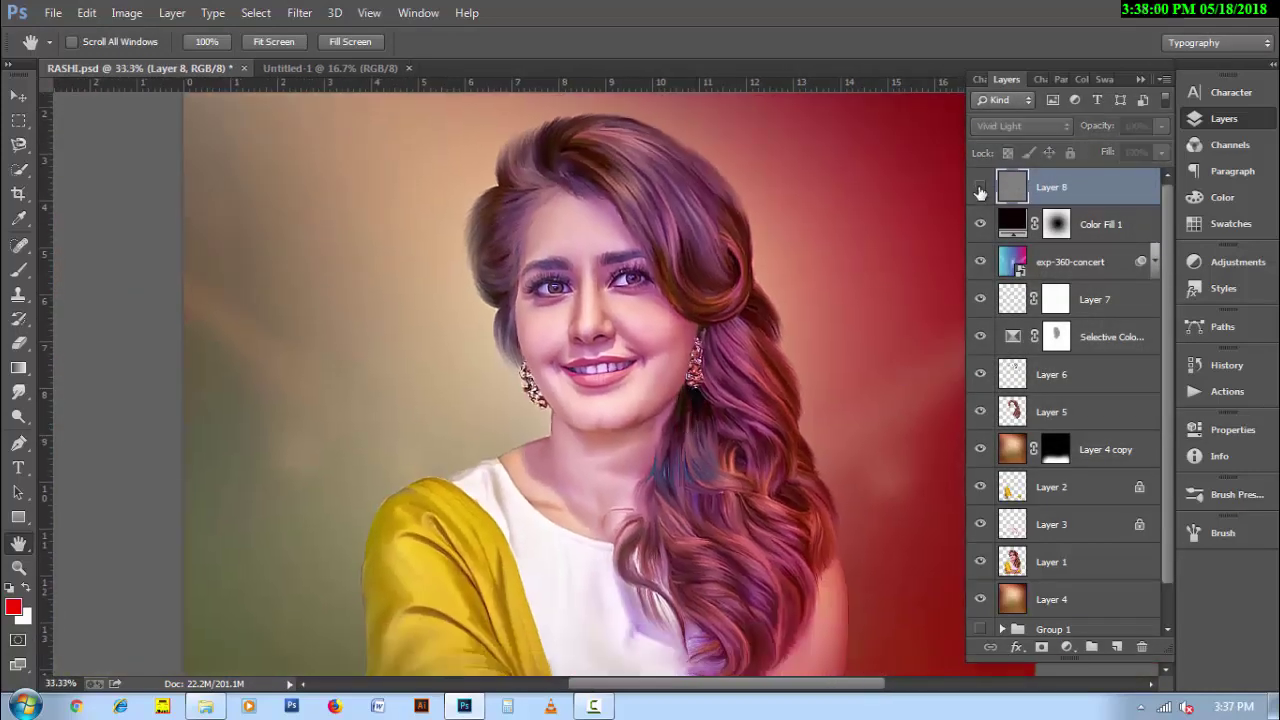
pyautogui.click(980, 187)
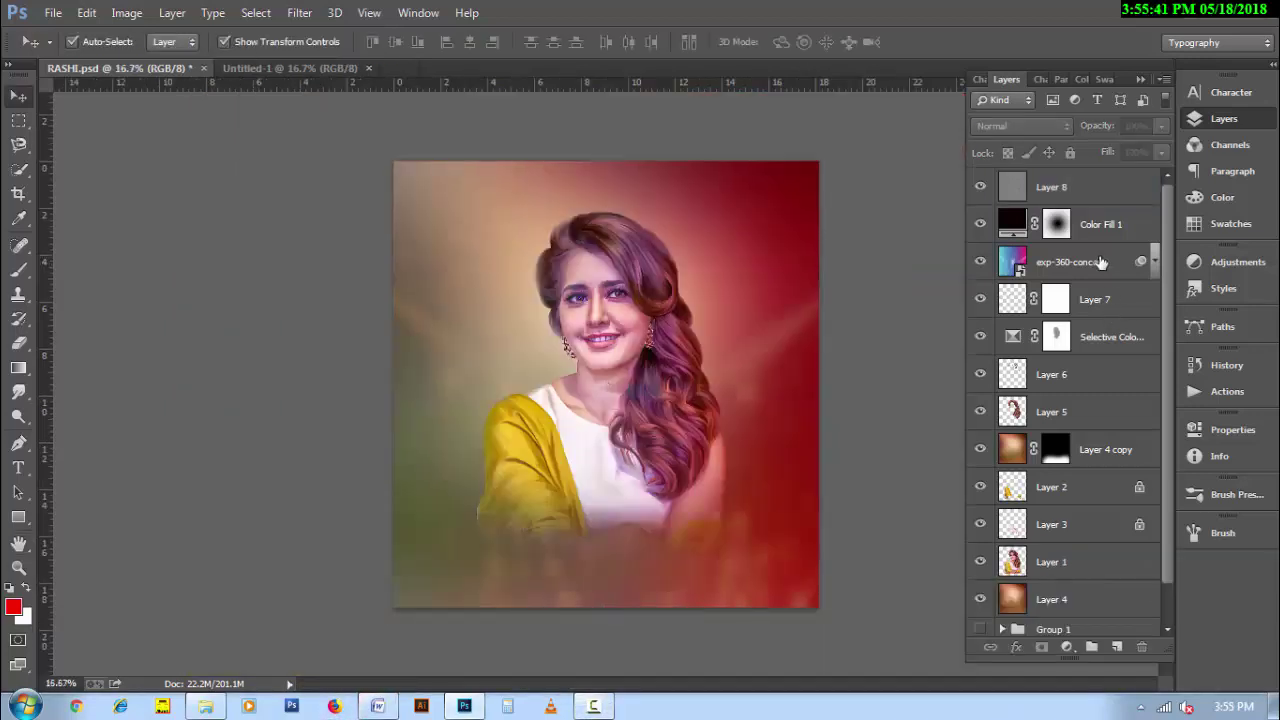
# From Layer 8, stamp all visible layers into a new Layer 9.
pyautogui.click(1085, 192)
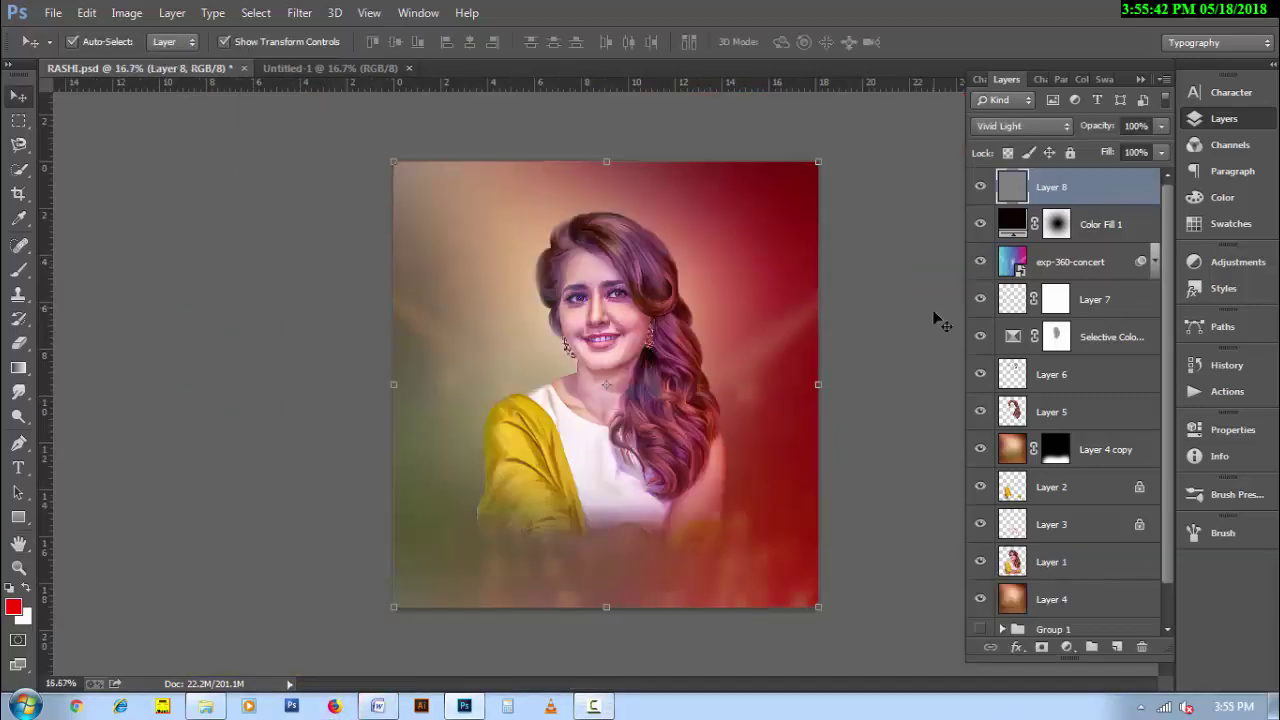
pyautogui.hotkey('ctrl', 'alt', 'shift', 'e')
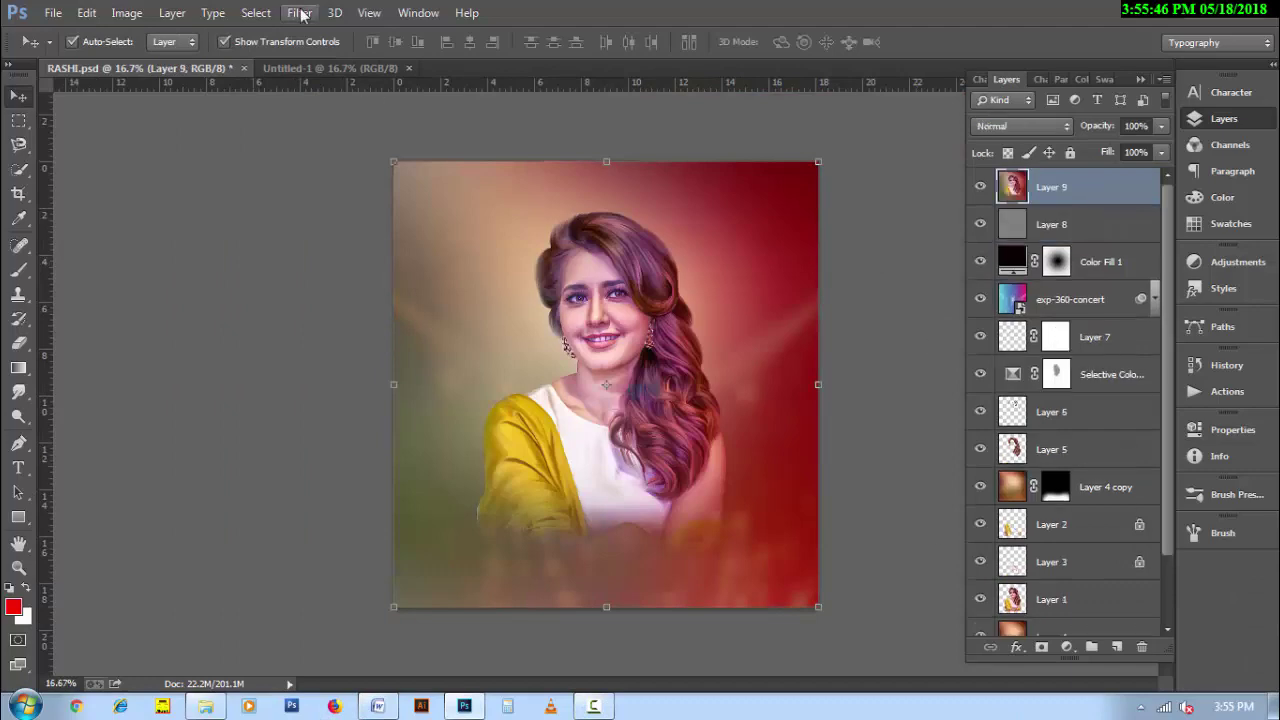
pyautogui.click(299, 12)
pyautogui.click(365, 172)
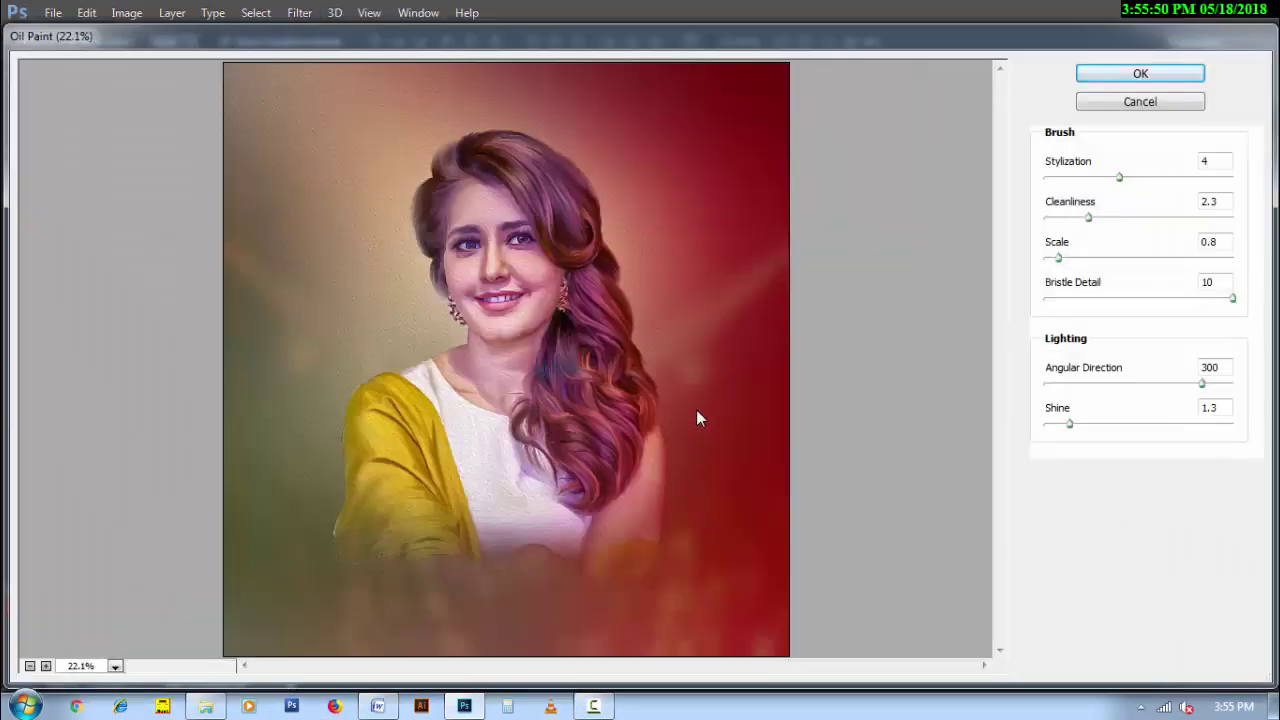
# Set the Oil Paint stroke Scale to about 6.29 and Shine to 0.
pyautogui.scroll(1, 536, 299)
pyautogui.scroll(1, 525, 297)
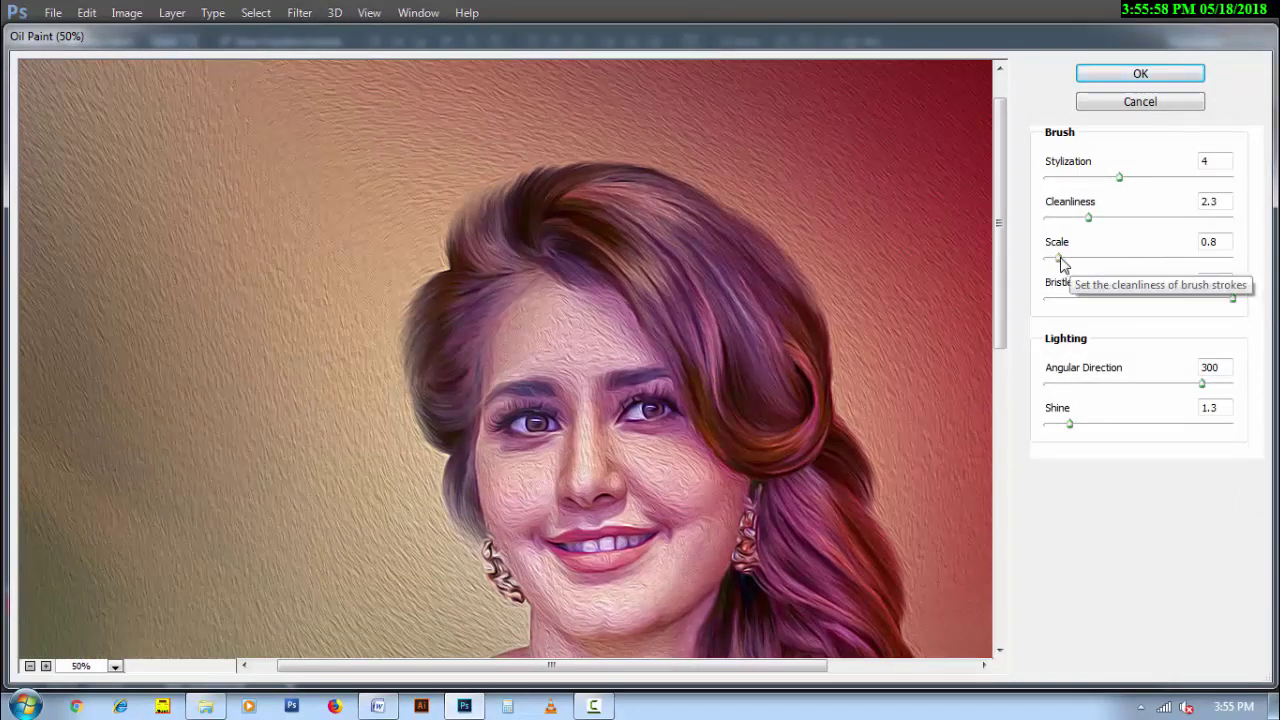
pyautogui.moveTo(1058, 258); pyautogui.dragTo(1123, 258)
pyautogui.click(1164, 258)
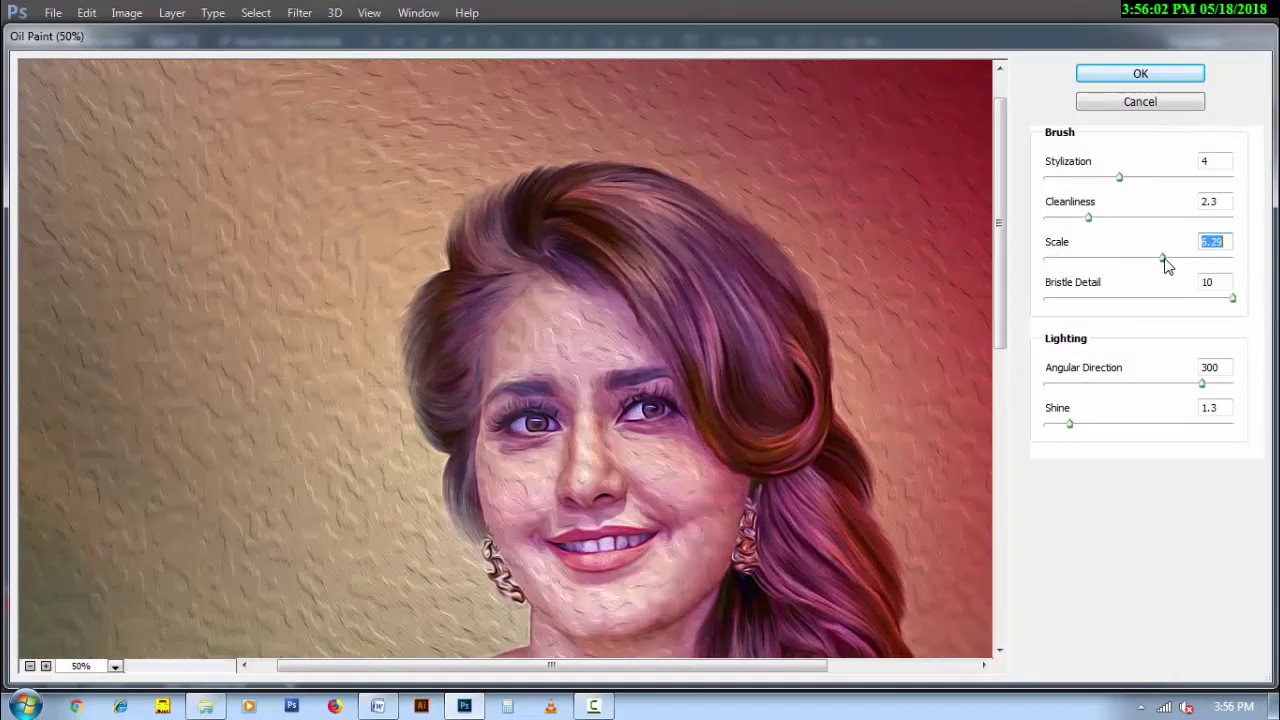
pyautogui.moveTo(1069, 423); pyautogui.dragTo(1038, 428)
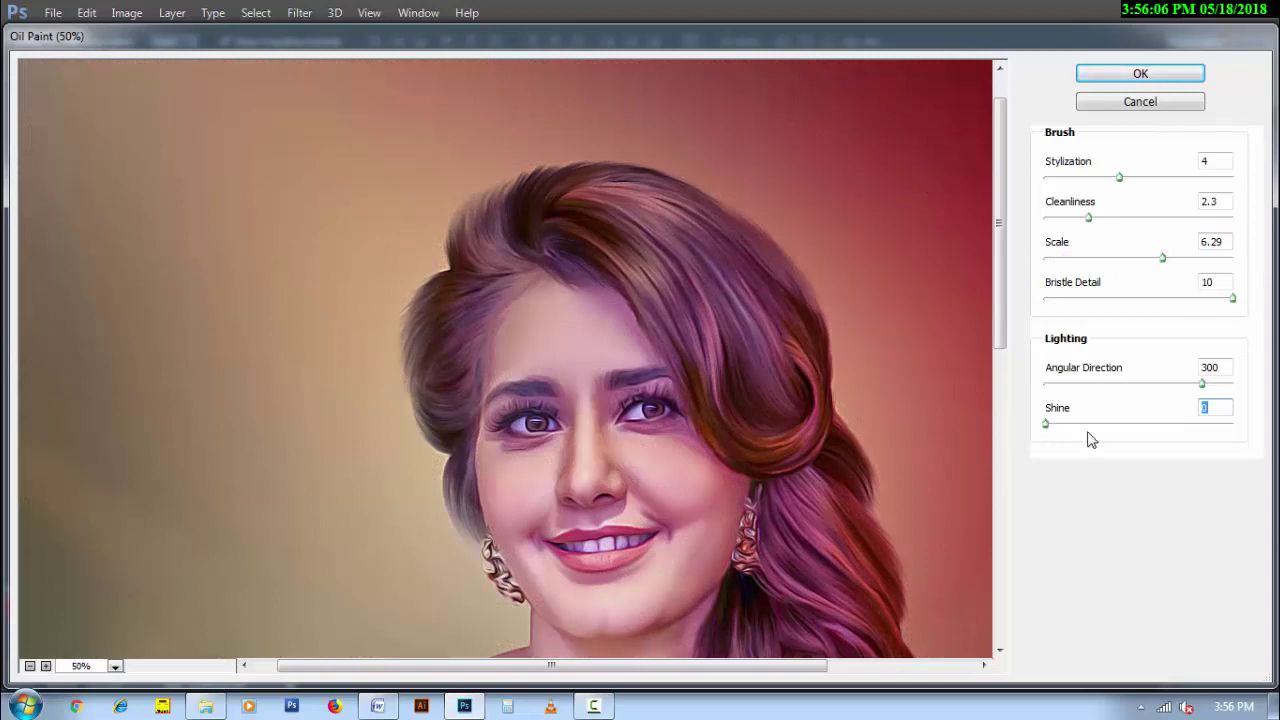
# Set Oil Paint Stylization to 3 and Cleanliness to its maximum of 10.
pyautogui.moveTo(1117, 182); pyautogui.dragTo(1090, 193)
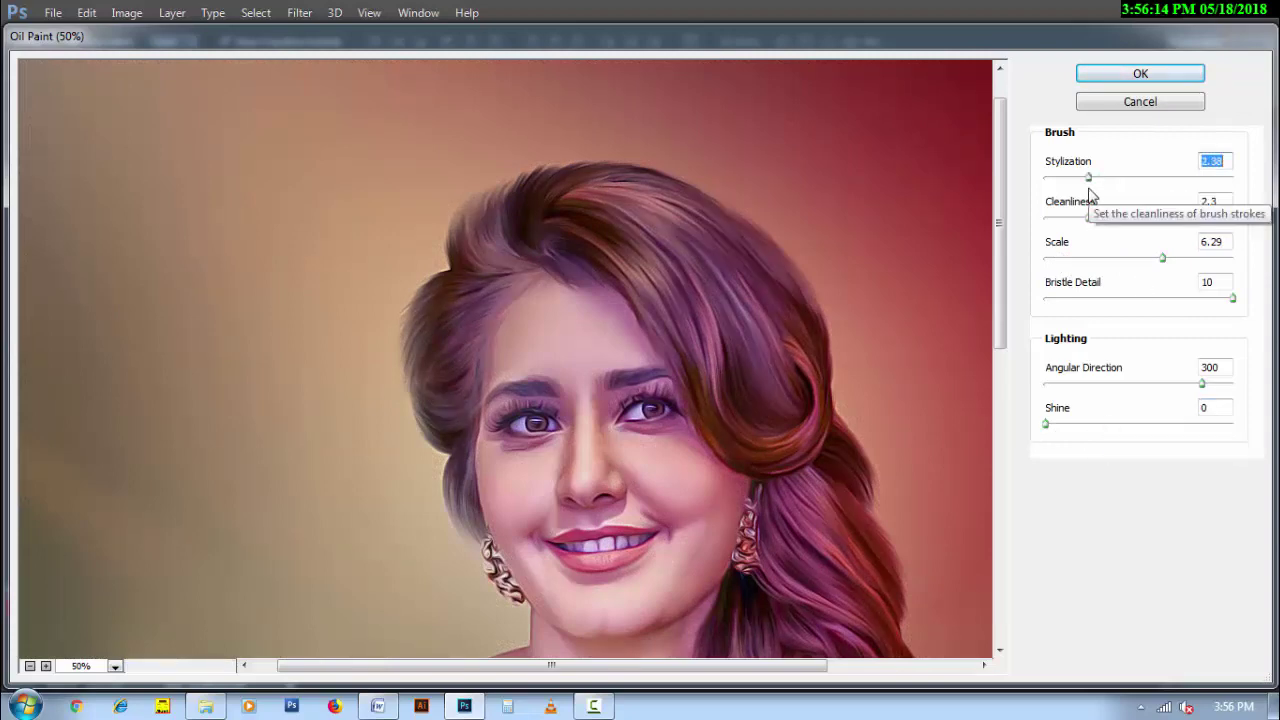
pyautogui.write('3')
pyautogui.press('Tab')
pyautogui.write('3')
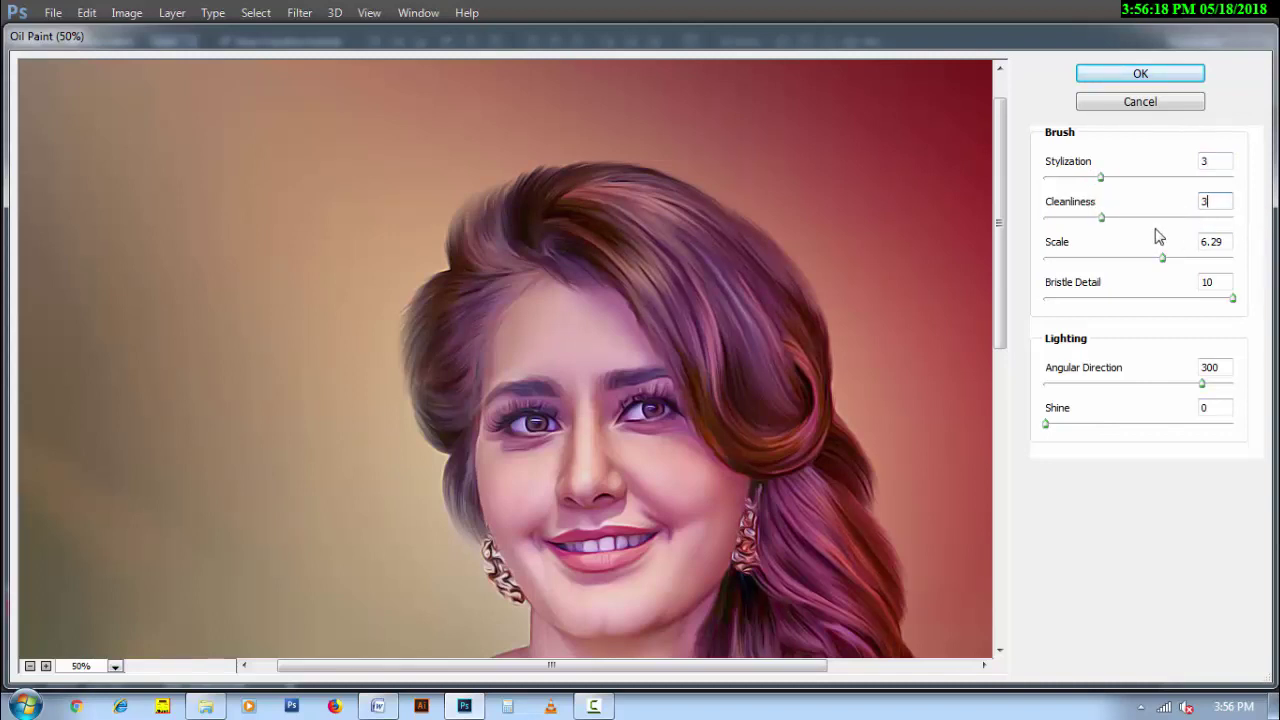
pyautogui.moveTo(1103, 219); pyautogui.dragTo(1236, 220)
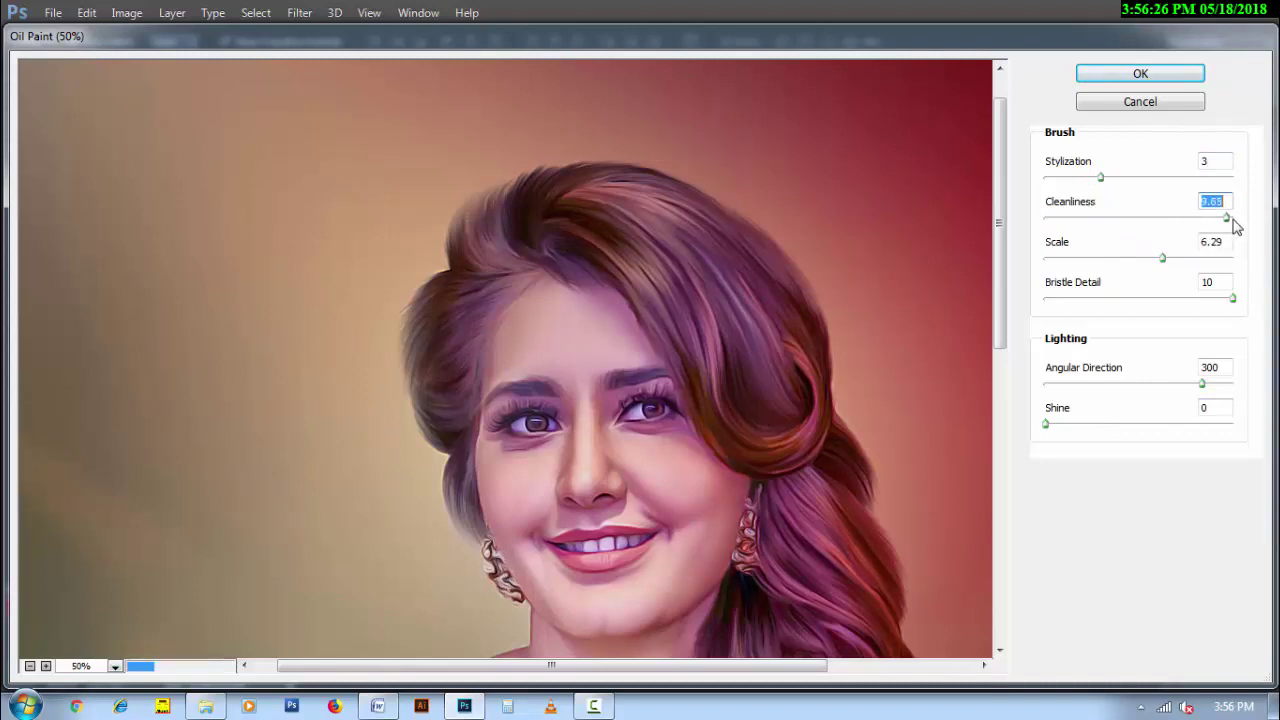
pyautogui.press('alt')
# Check the portrait in the preview, lower Stylization to 2 and apply Oil Paint.
pyautogui.keyDown('alt'); pyautogui.click(667, 453); pyautogui.keyUp('alt')
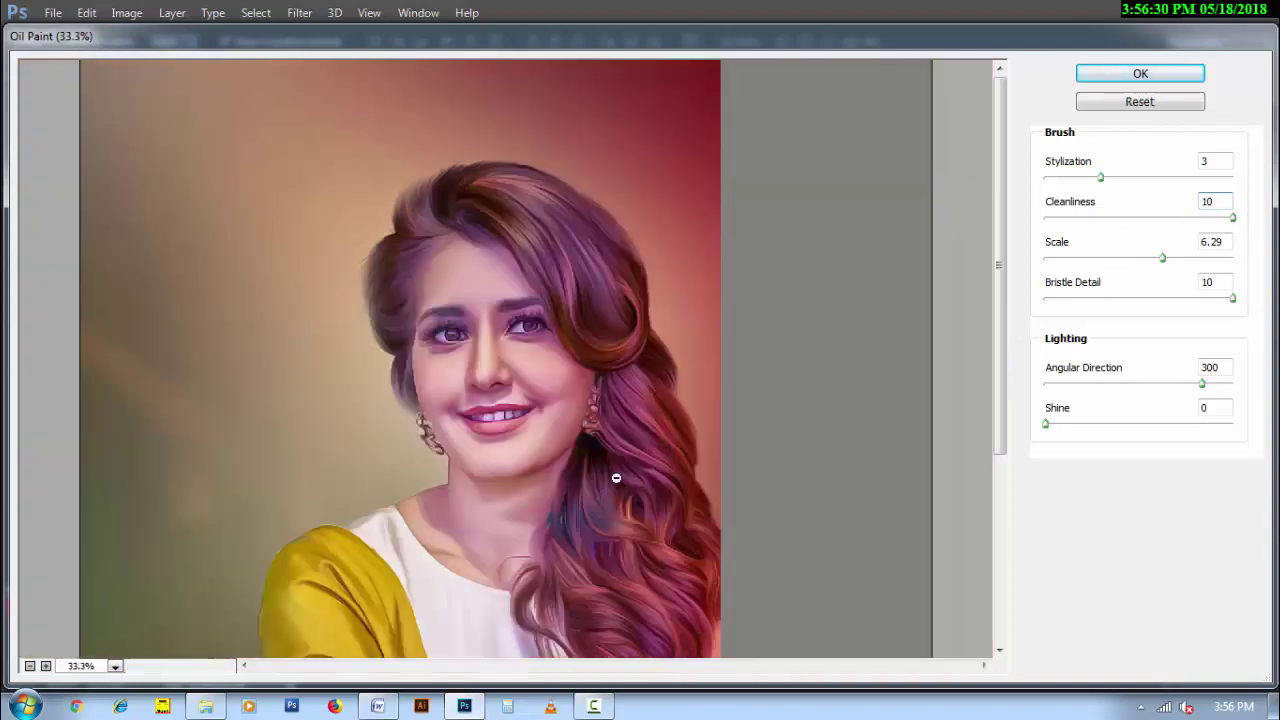
pyautogui.moveTo(614, 477); pyautogui.dragTo(643, 421)
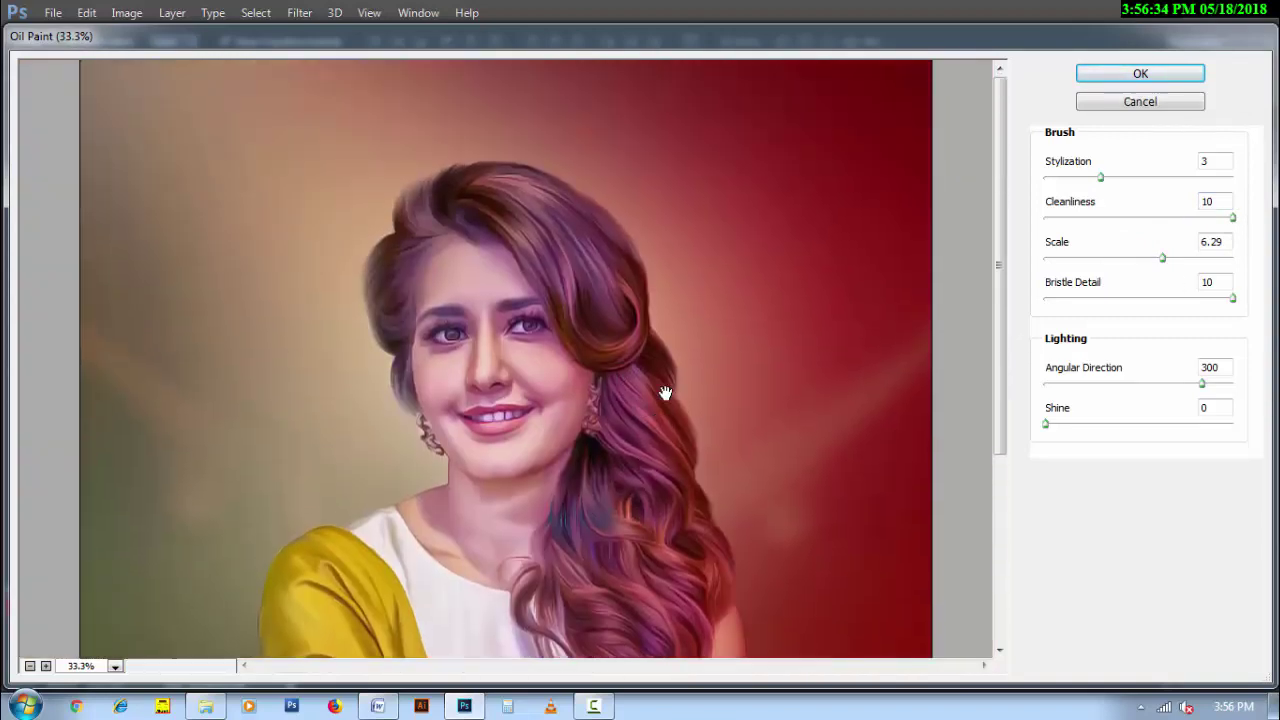
pyautogui.moveTo(624, 336); pyautogui.dragTo(665, 386)
pyautogui.doubleClick(1208, 161)
pyautogui.write('7')
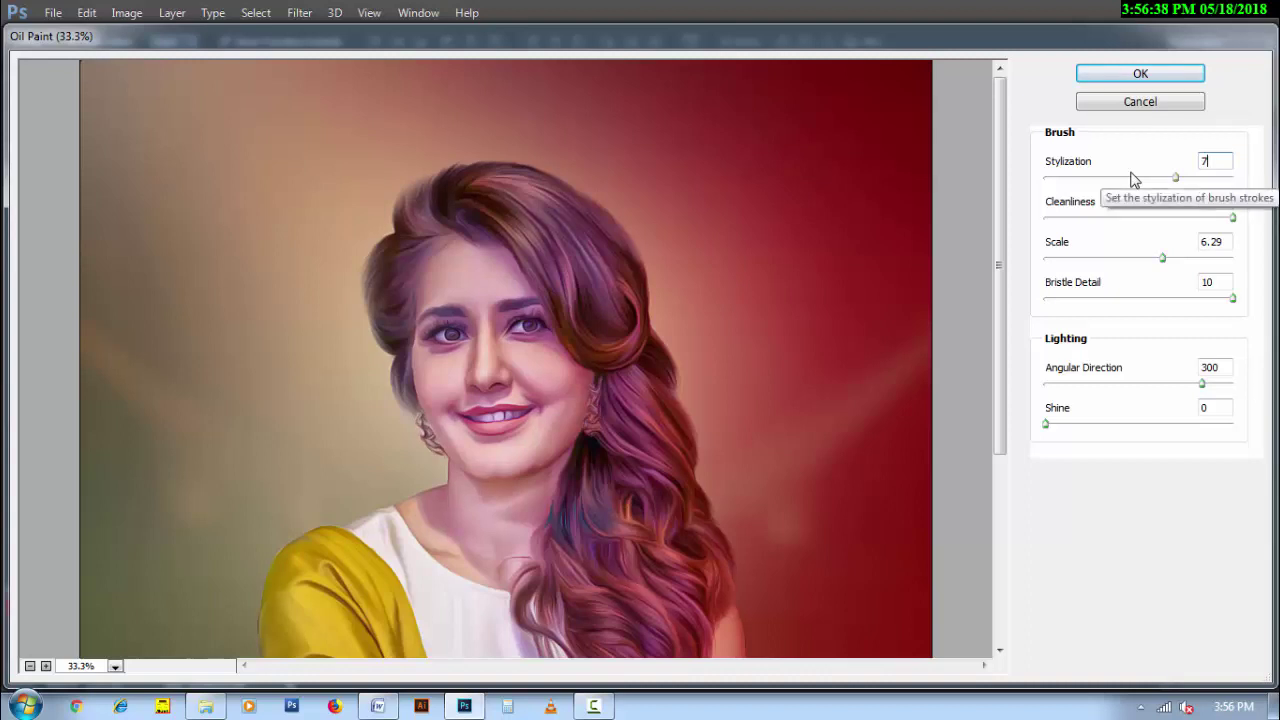
pyautogui.moveTo(604, 553); pyautogui.dragTo(608, 363)
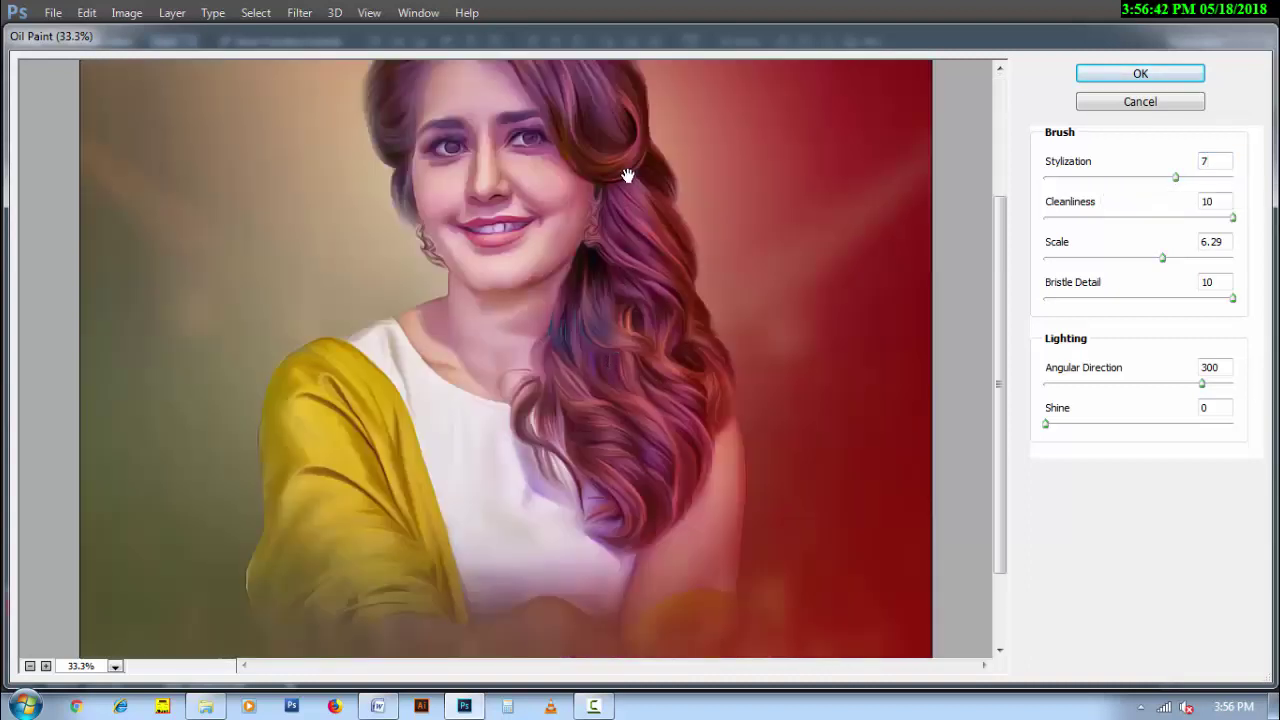
pyautogui.moveTo(629, 176); pyautogui.dragTo(625, 343)
pyautogui.press('Down')
pyautogui.press('Down')
pyautogui.press('Down')
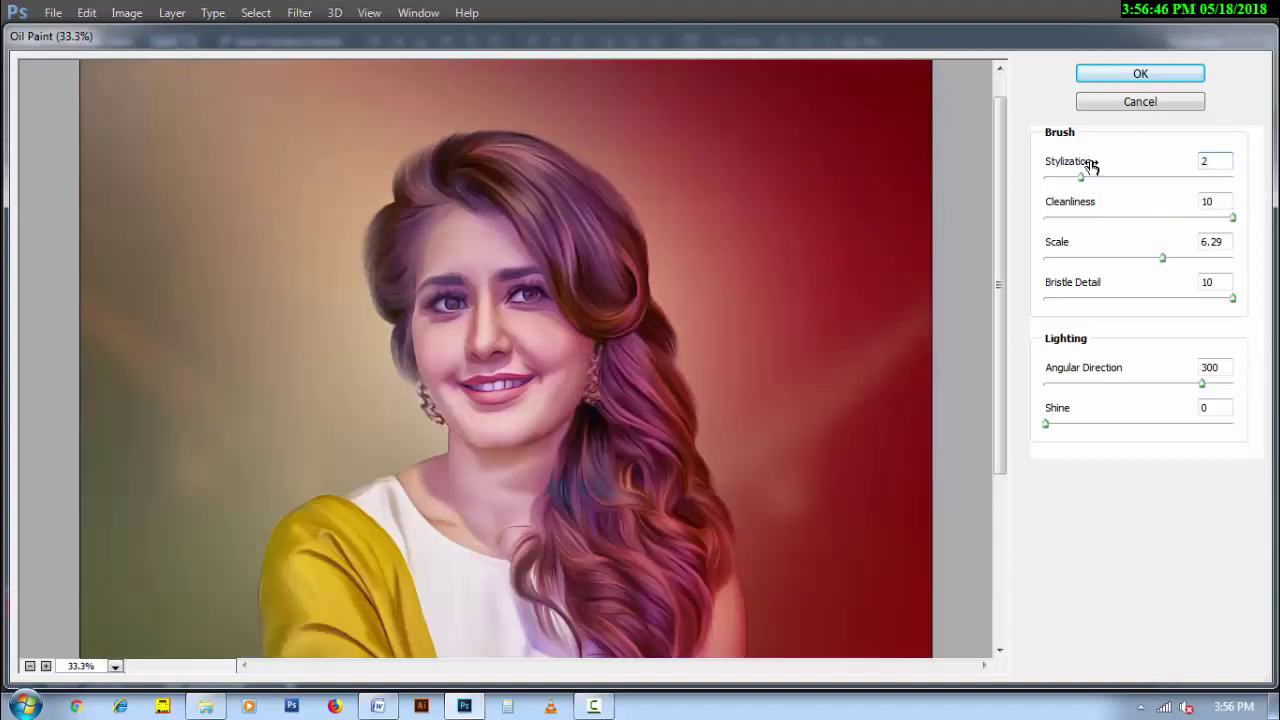
pyautogui.press('Return')
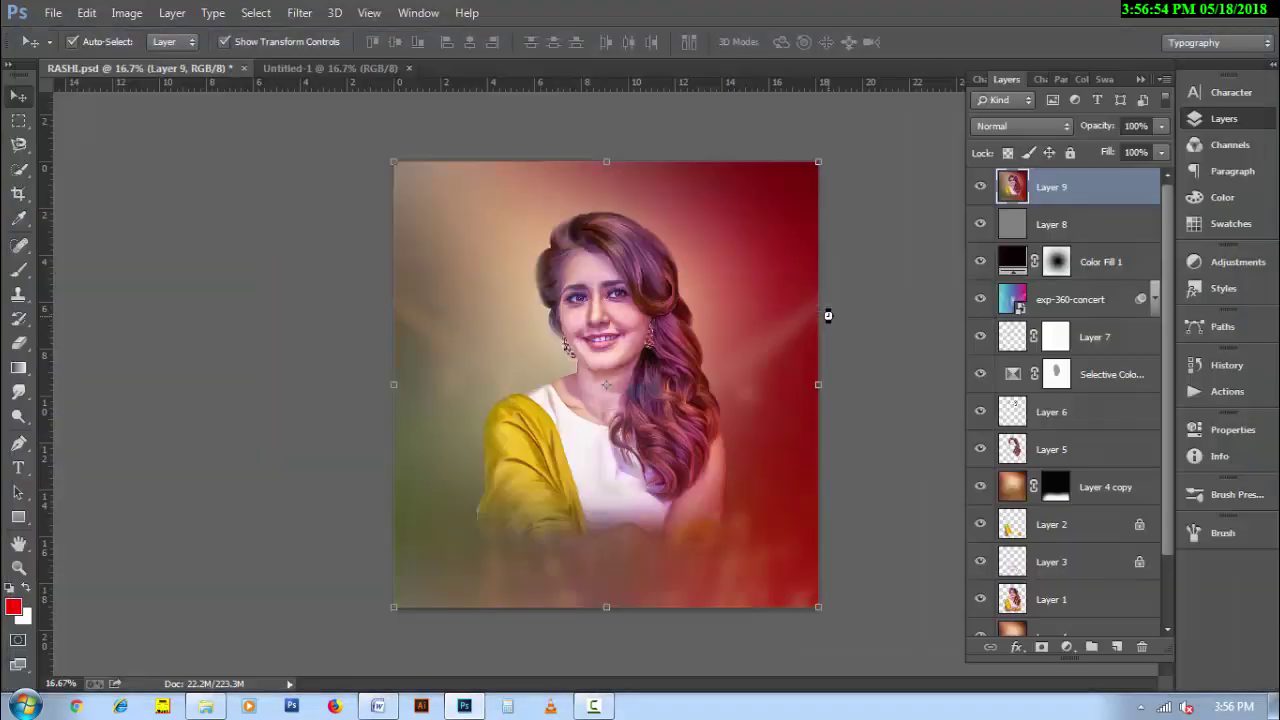
# Zoom in closer on the oil-painted face.
pyautogui.keyDown('ctrl'); pyautogui.click(655, 370); pyautogui.keyUp('ctrl')
pyautogui.keyDown('ctrl'); pyautogui.click(661, 401); pyautogui.keyUp('ctrl')
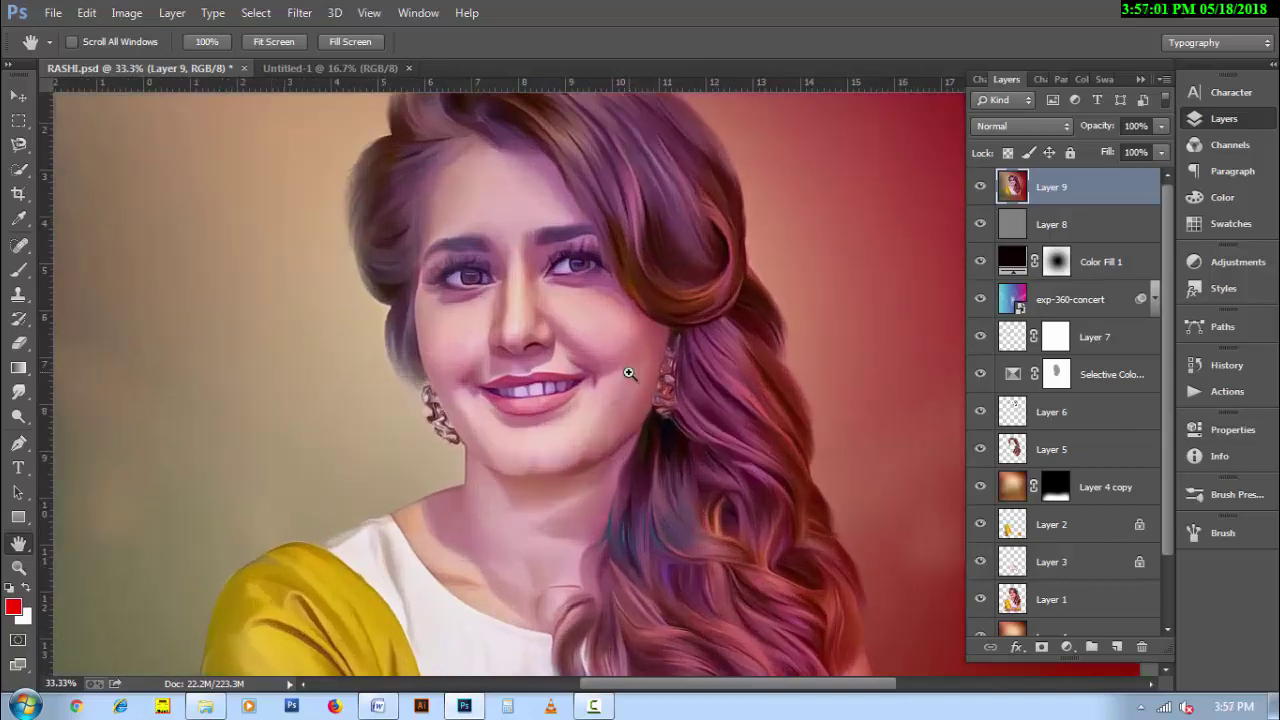
pyautogui.keyDown('ctrl'); pyautogui.click(628, 373); pyautogui.keyUp('ctrl')
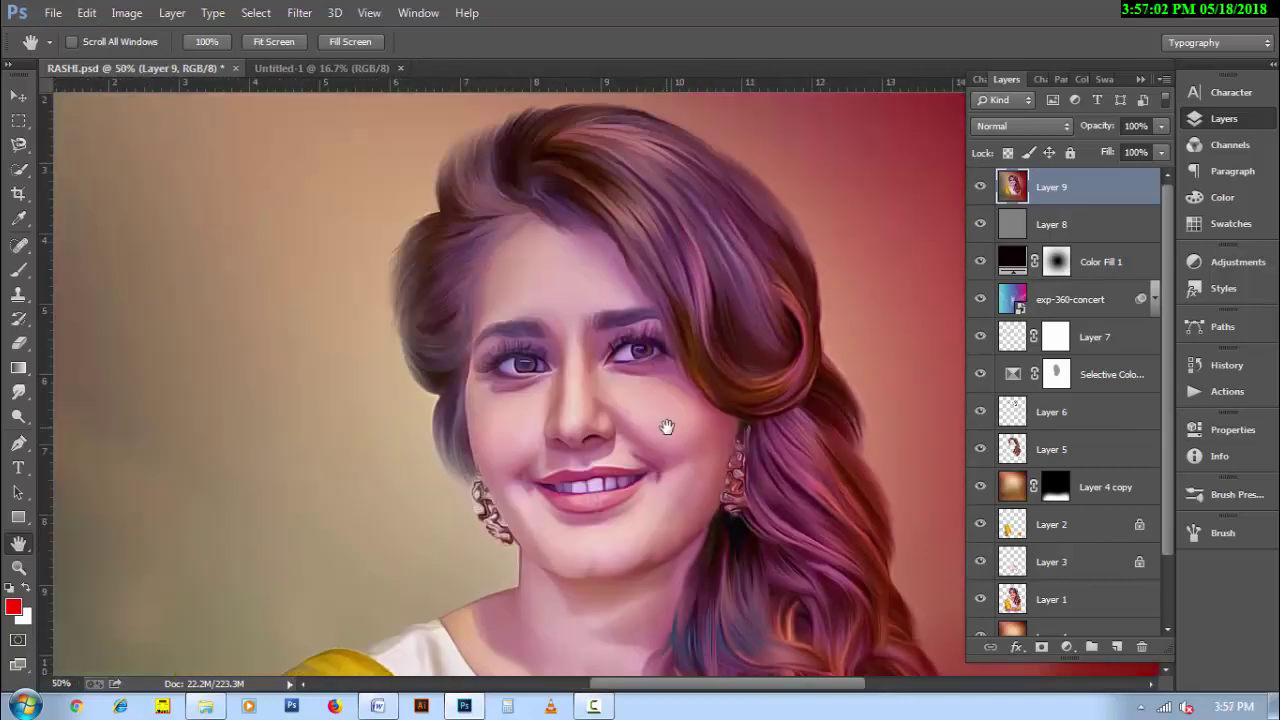
pyautogui.scroll(-3, 655, 492)
# Add a mask to Layer 9 and paint over both eyes, teeth and lower lip with a 50 px brush.
pyautogui.keyDown('ctrl'); pyautogui.click(700, 471); pyautogui.keyUp('ctrl')
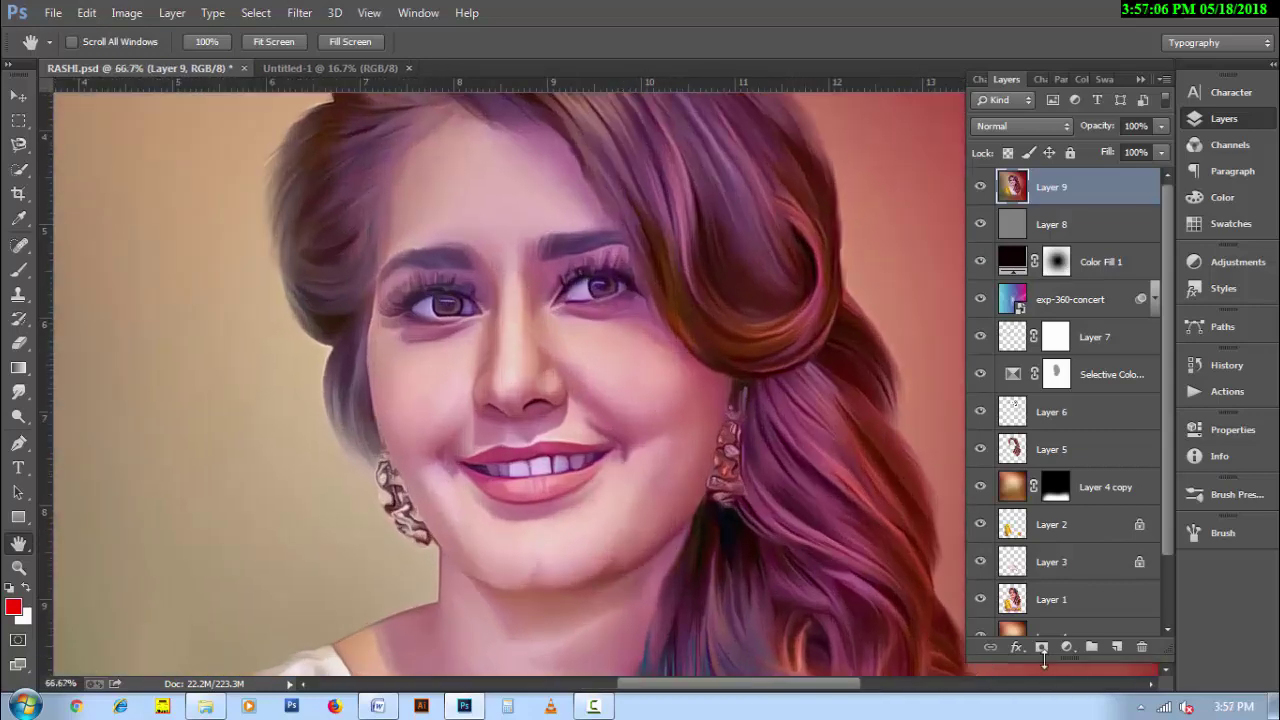
pyautogui.click(1041, 647)
pyautogui.press('b')
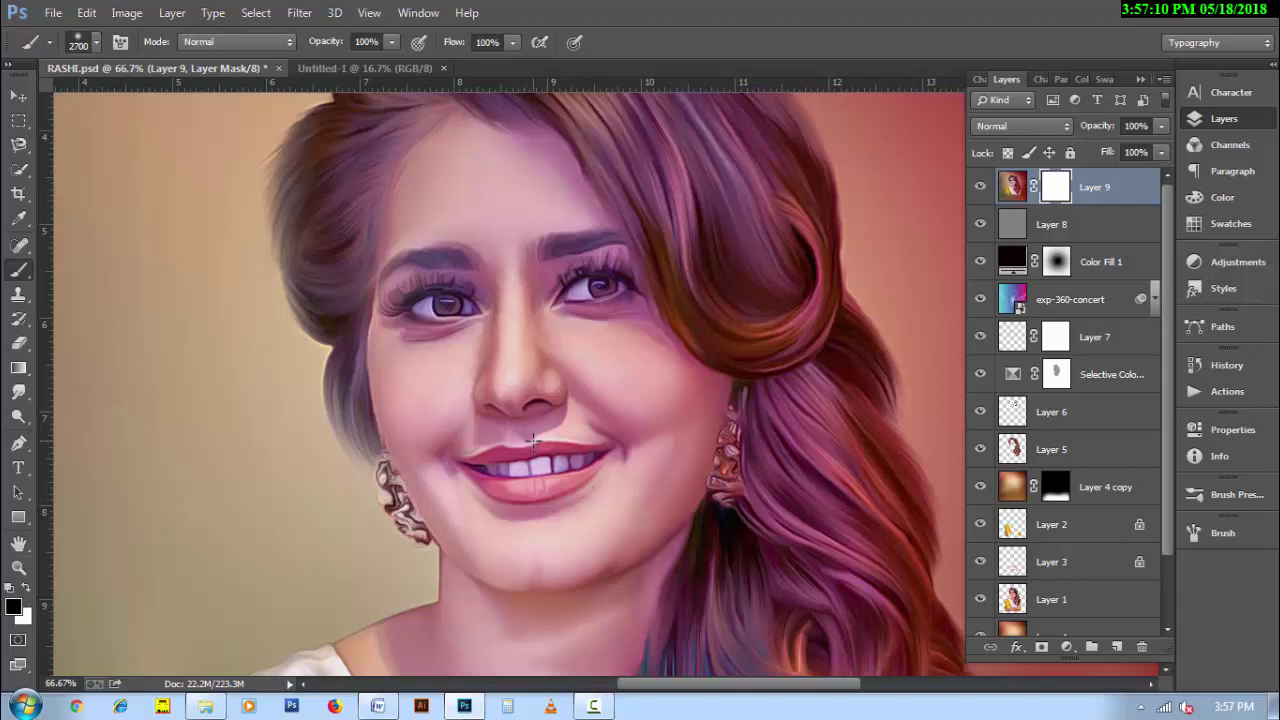
pyautogui.press('[')
pyautogui.press('[')
pyautogui.press('[')
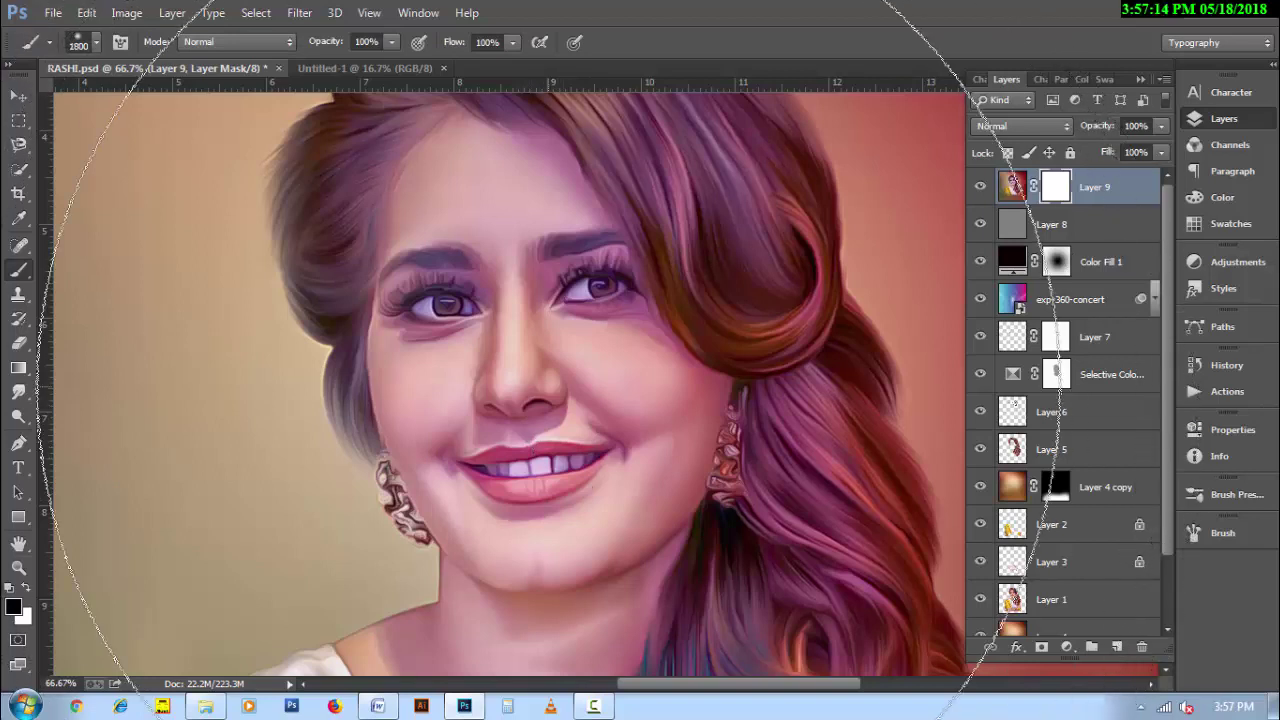
pyautogui.press('[')
pyautogui.press('[')
pyautogui.press('[')
pyautogui.moveTo(417, 308); pyautogui.dragTo(478, 305)
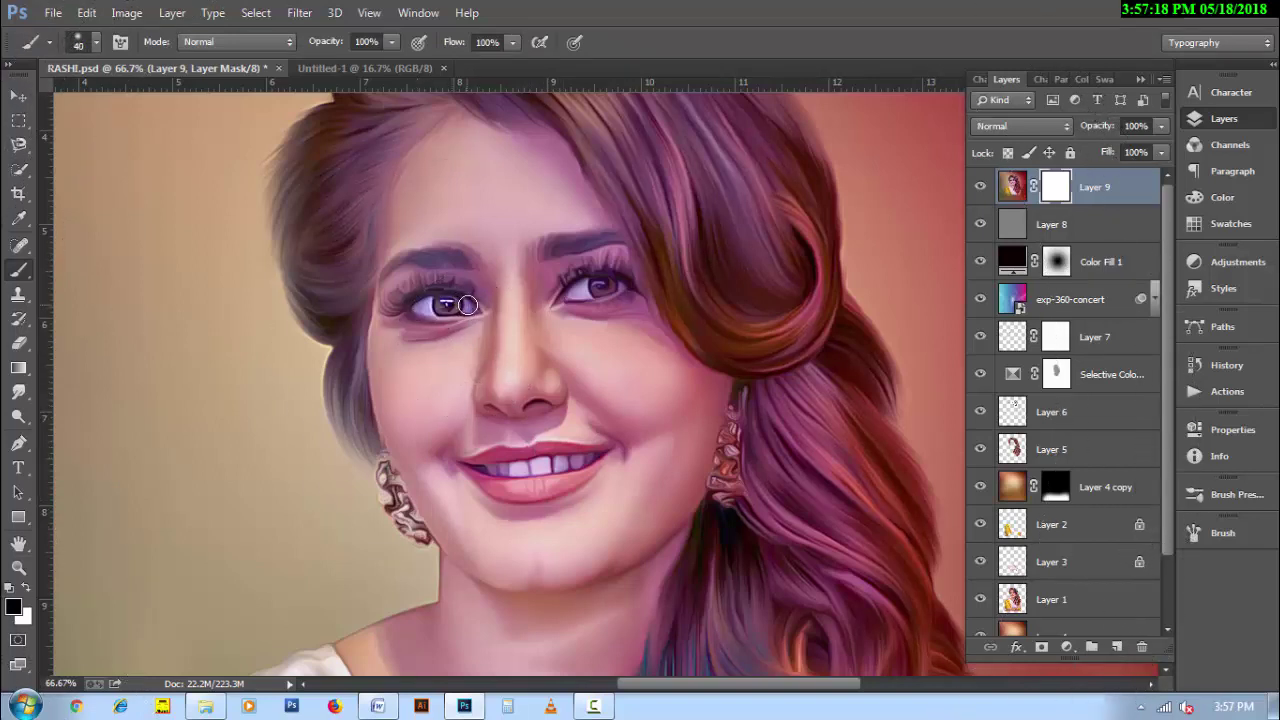
pyautogui.moveTo(557, 309); pyautogui.dragTo(628, 285)
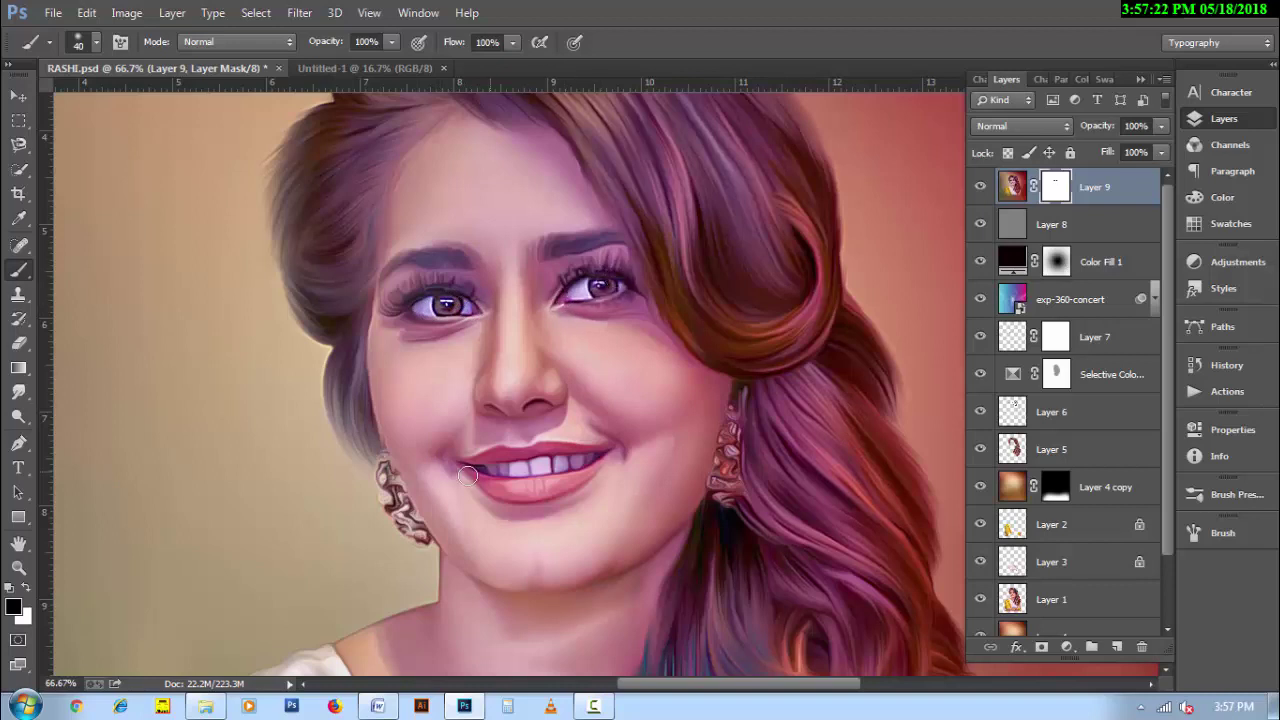
pyautogui.moveTo(467, 474); pyautogui.dragTo(588, 458)
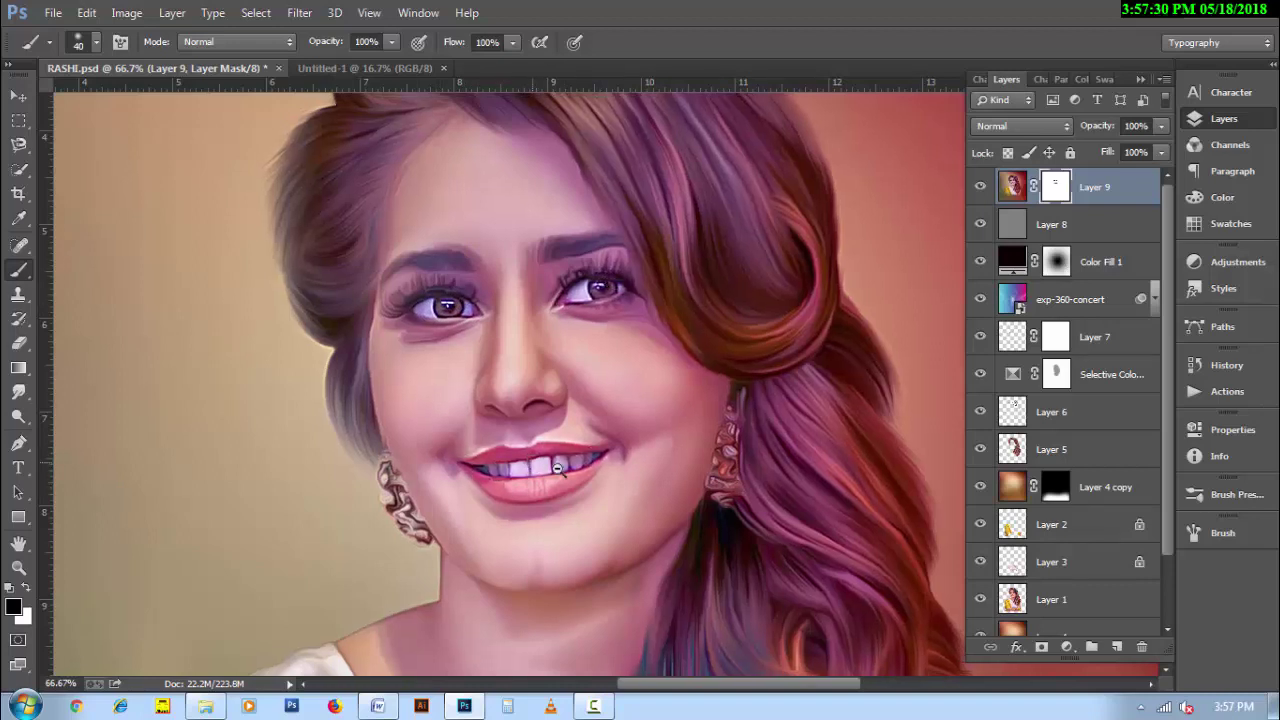
# With a larger brush, mask Layer 9 off the upper hair and the white lower-hair streak.
pyautogui.hotkey('ctrl', '-')
pyautogui.press(']')
pyautogui.press(']')
pyautogui.press(']')
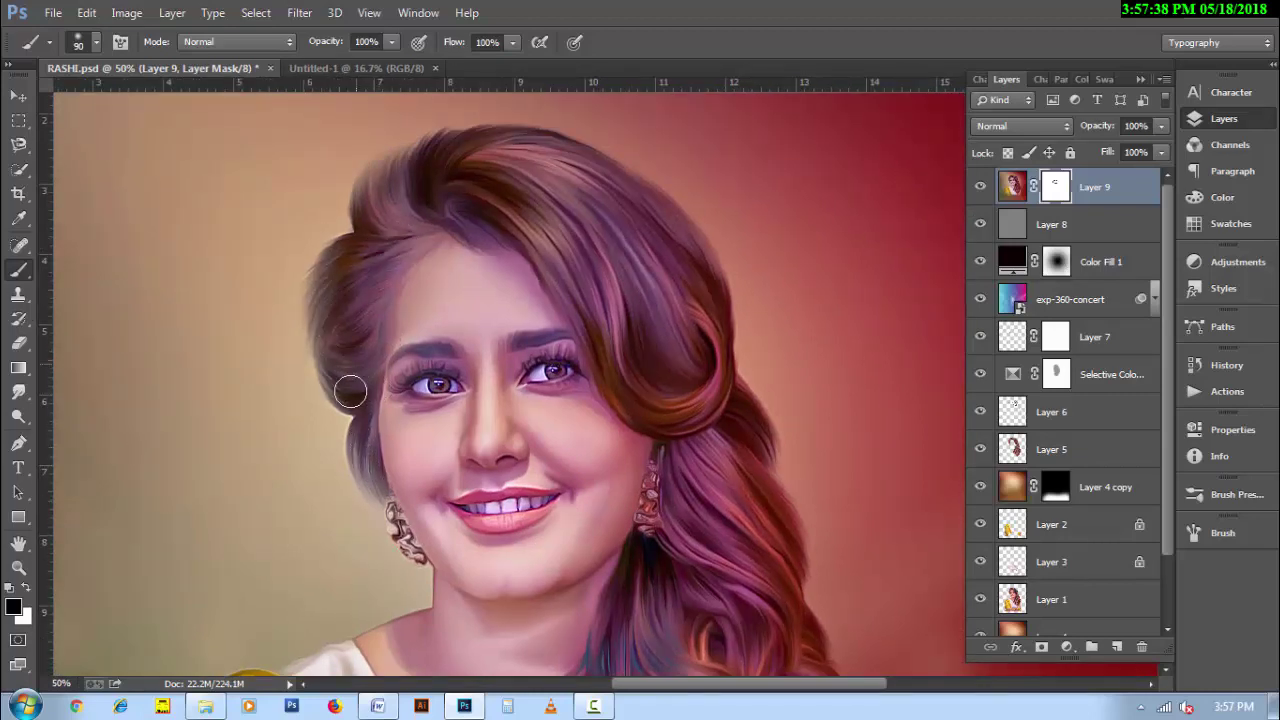
pyautogui.press(']')
pyautogui.press(']')
pyautogui.press(']')
pyautogui.moveTo(633, 365); pyautogui.dragTo(697, 345)
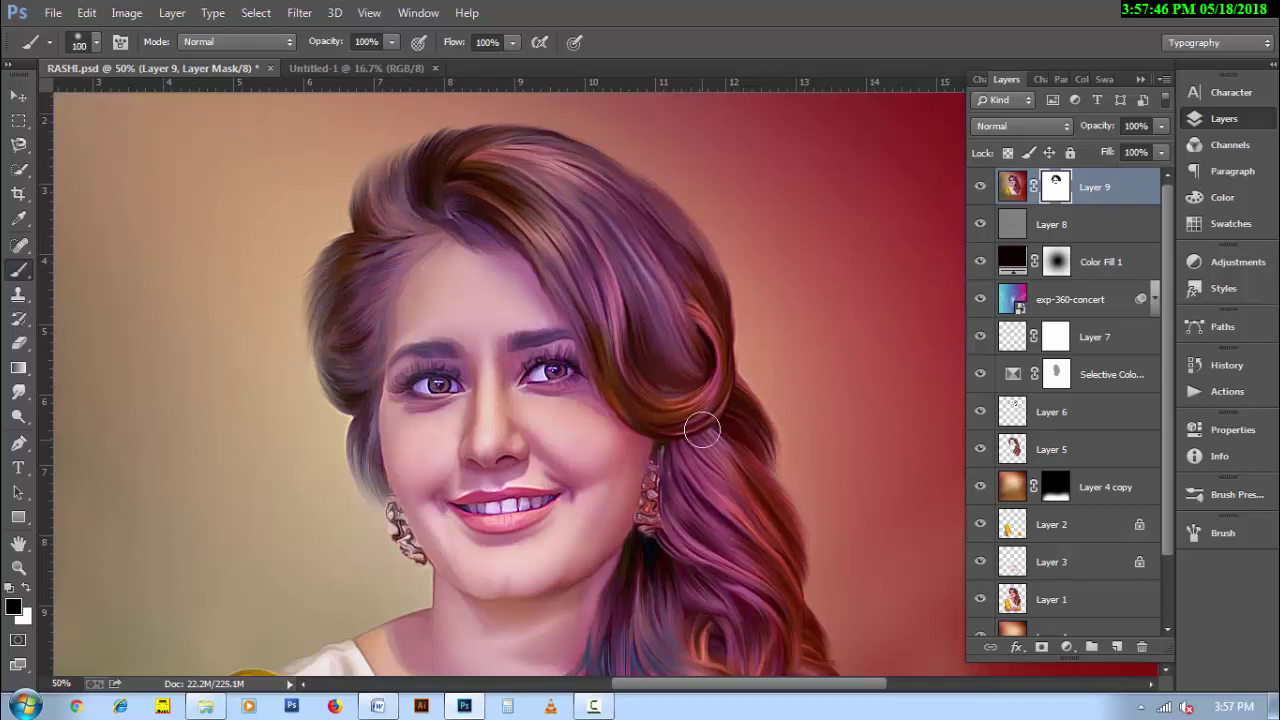
pyautogui.press('[')
pyautogui.press('[')
pyautogui.scroll(-3, 743, 537)
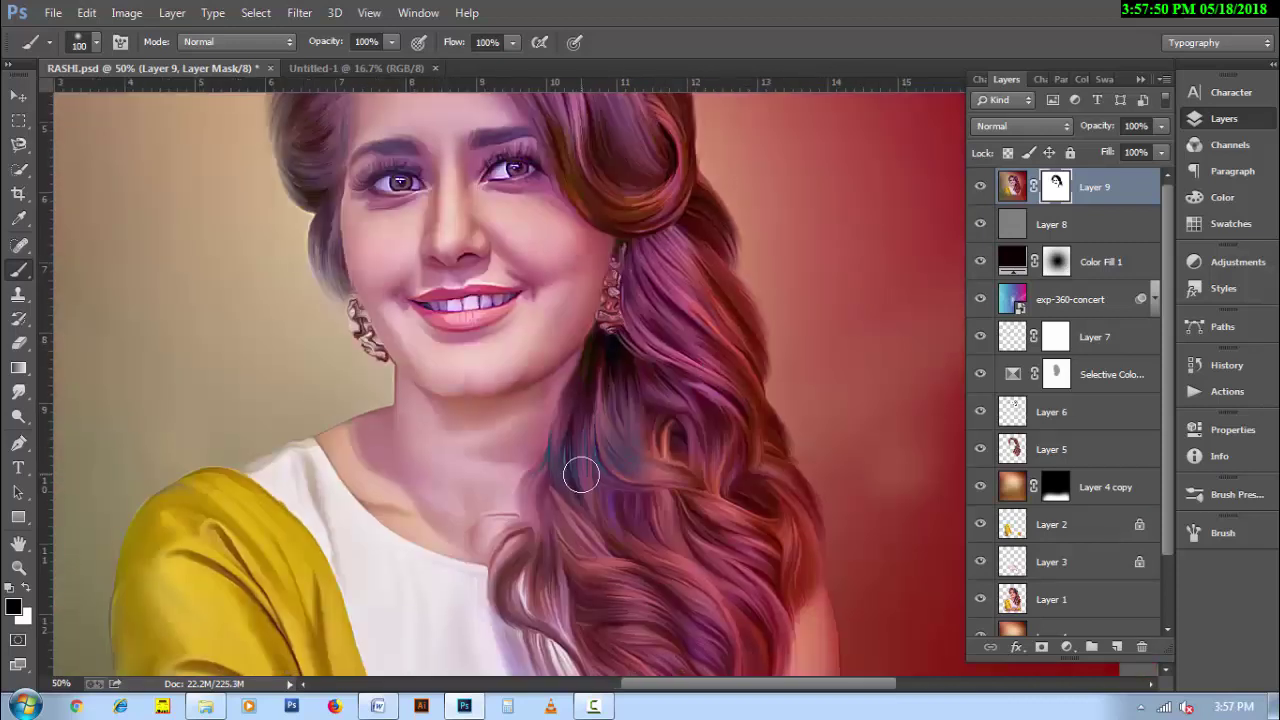
pyautogui.press(']')
pyautogui.press(']')
pyautogui.moveTo(537, 548)
pyautogui.mouseDown()
pyautogui.moveTo(620, 570)
pyautogui.moveTo(738, 665)
pyautogui.moveTo(746, 448)
pyautogui.moveTo(680, 340)
pyautogui.mouseUp()
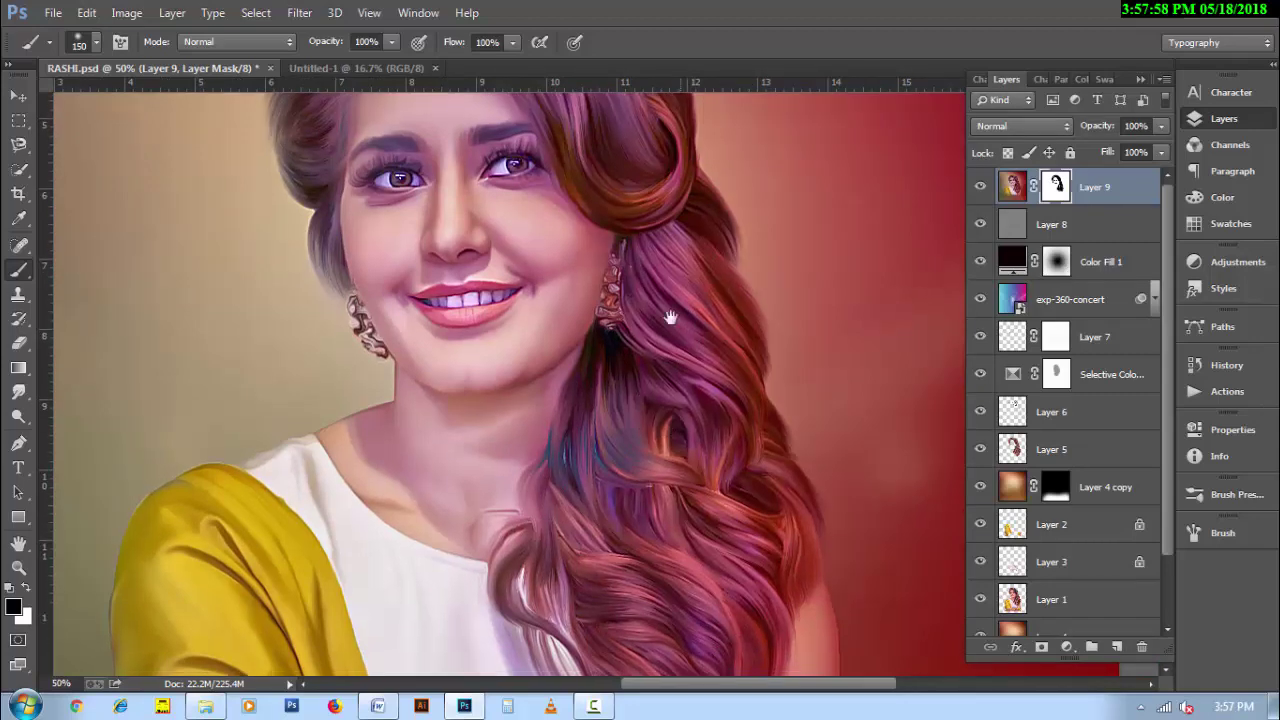
# View the whole portrait and toggle Layer 9 off and on to compare.
pyautogui.scroll(-4, 663, 325)
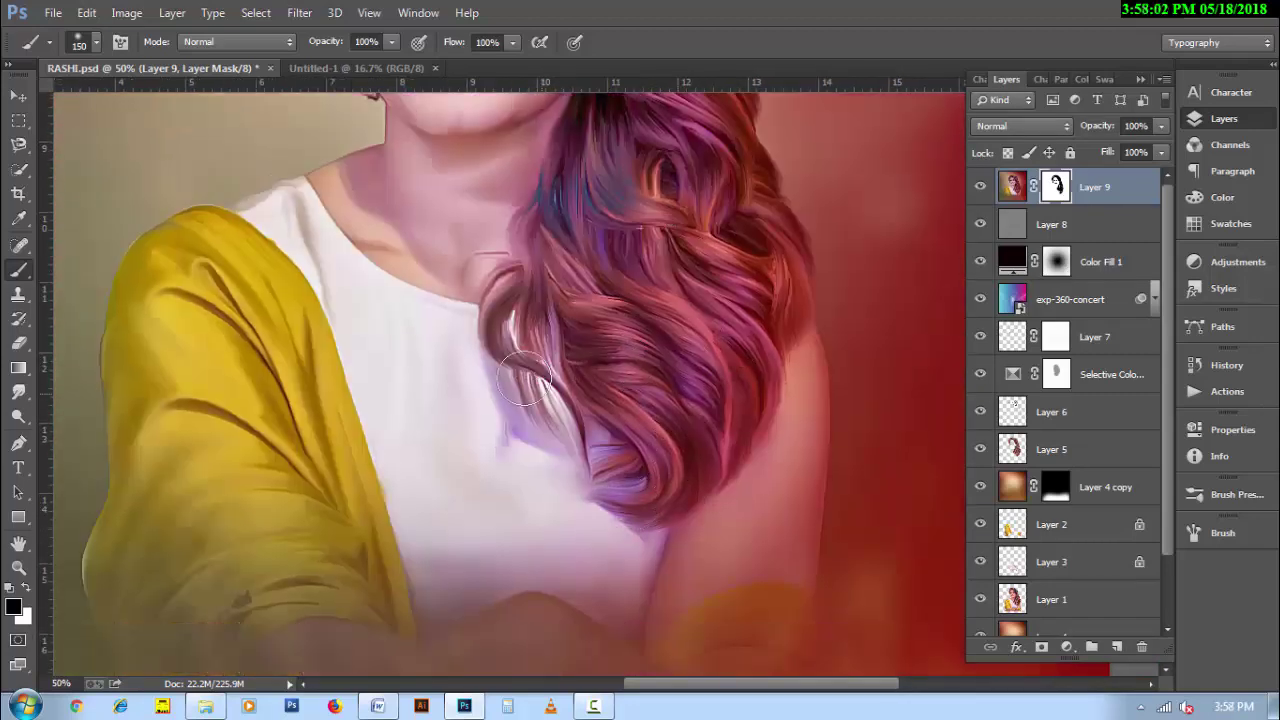
pyautogui.scroll(-1, 620, 415)
pyautogui.moveTo(618, 260); pyautogui.dragTo(624, 421)
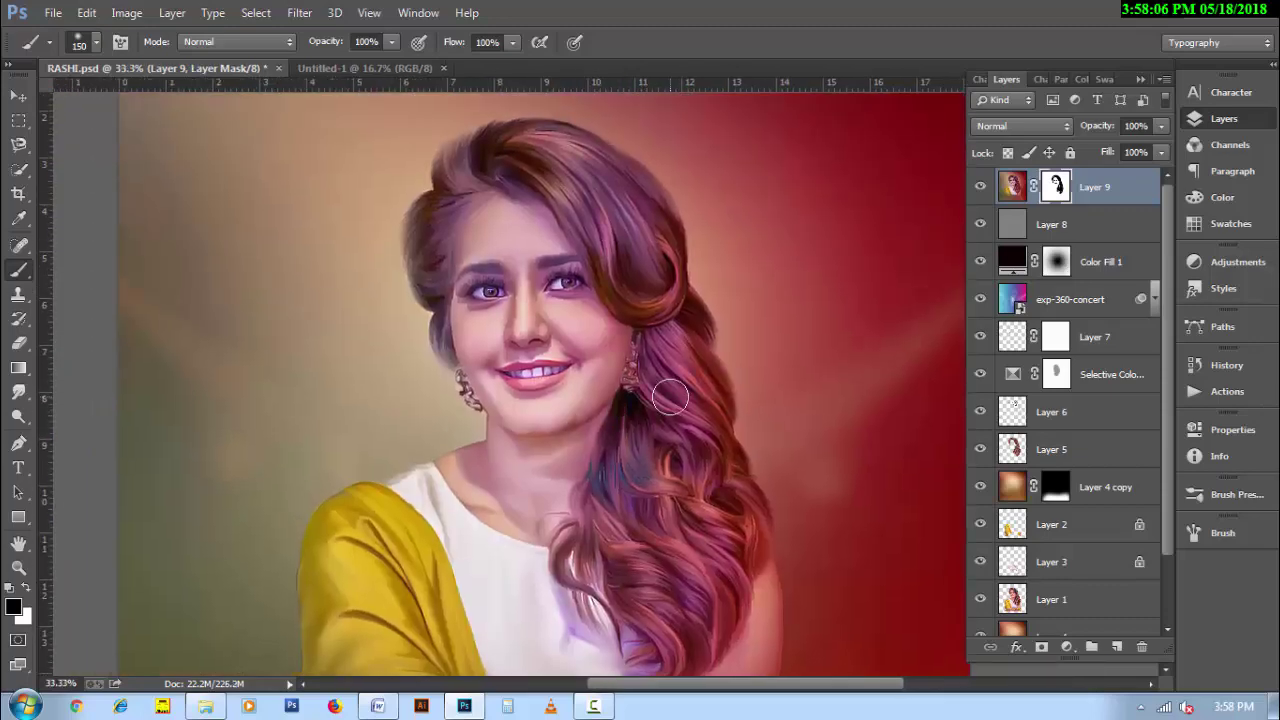
pyautogui.click(981, 187)
pyautogui.click(981, 187)
# Stamp a new layer and apply Camera Raw: Highlights -45, Shadows +83, Whites +28, Blacks -10.
pyautogui.hotkey('ctrl', 'shift', 'alt', 'e')
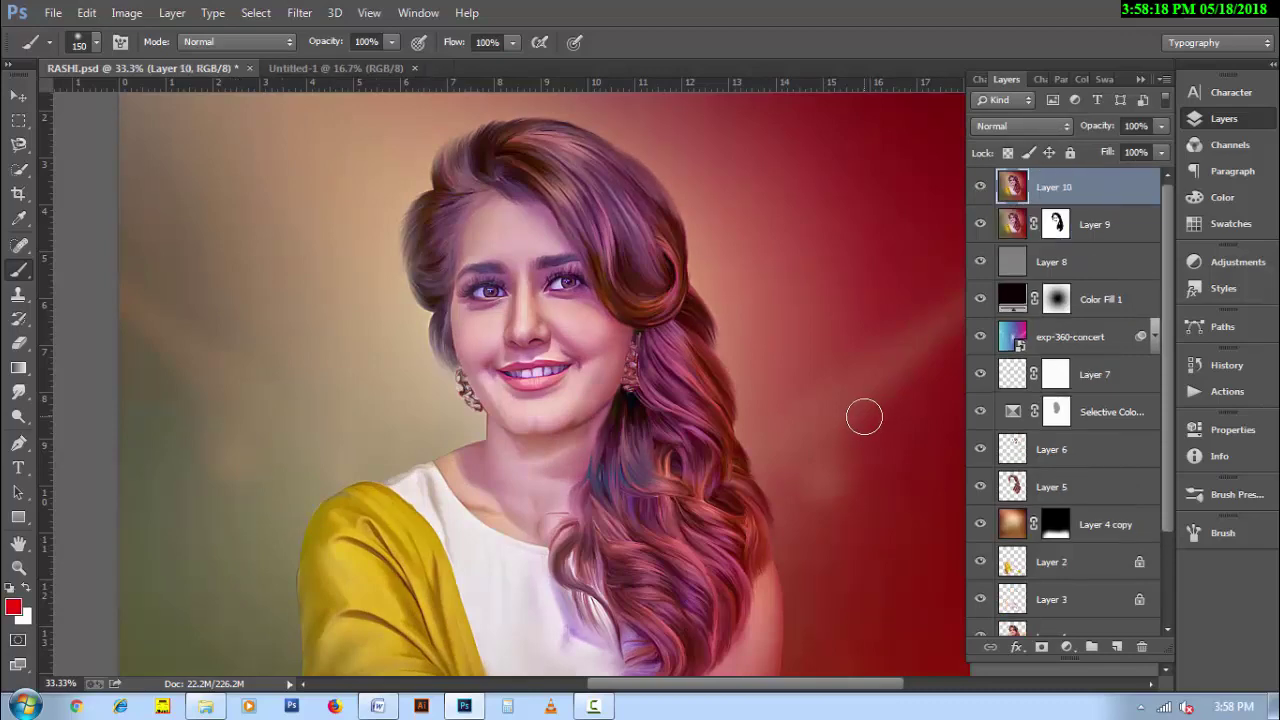
pyautogui.click(299, 12)
pyautogui.click(351, 125)
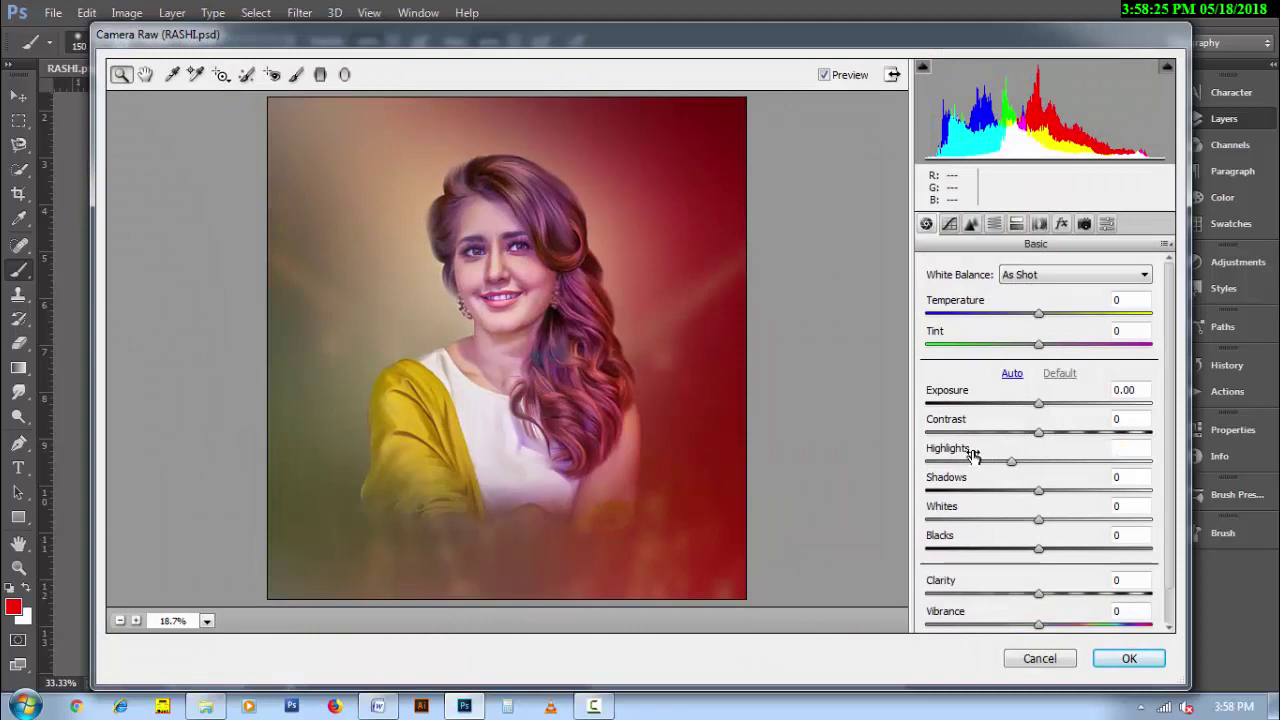
pyautogui.moveTo(972, 455)
pyautogui.mouseDown()
pyautogui.moveTo(915, 463)
pyautogui.moveTo(1135, 478)
pyautogui.mouseUp()
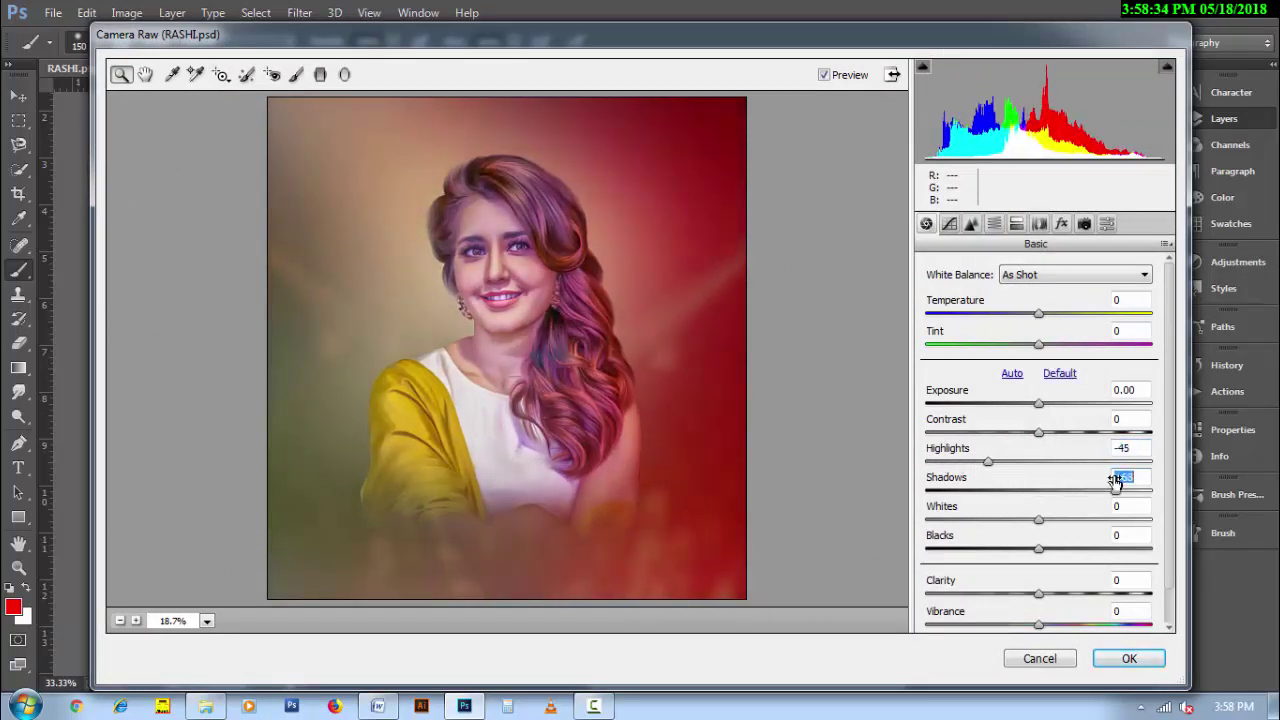
pyautogui.moveTo(1060, 512)
pyautogui.mouseDown()
pyautogui.moveTo(1082, 510)
pyautogui.moveTo(1003, 536)
pyautogui.mouseUp()
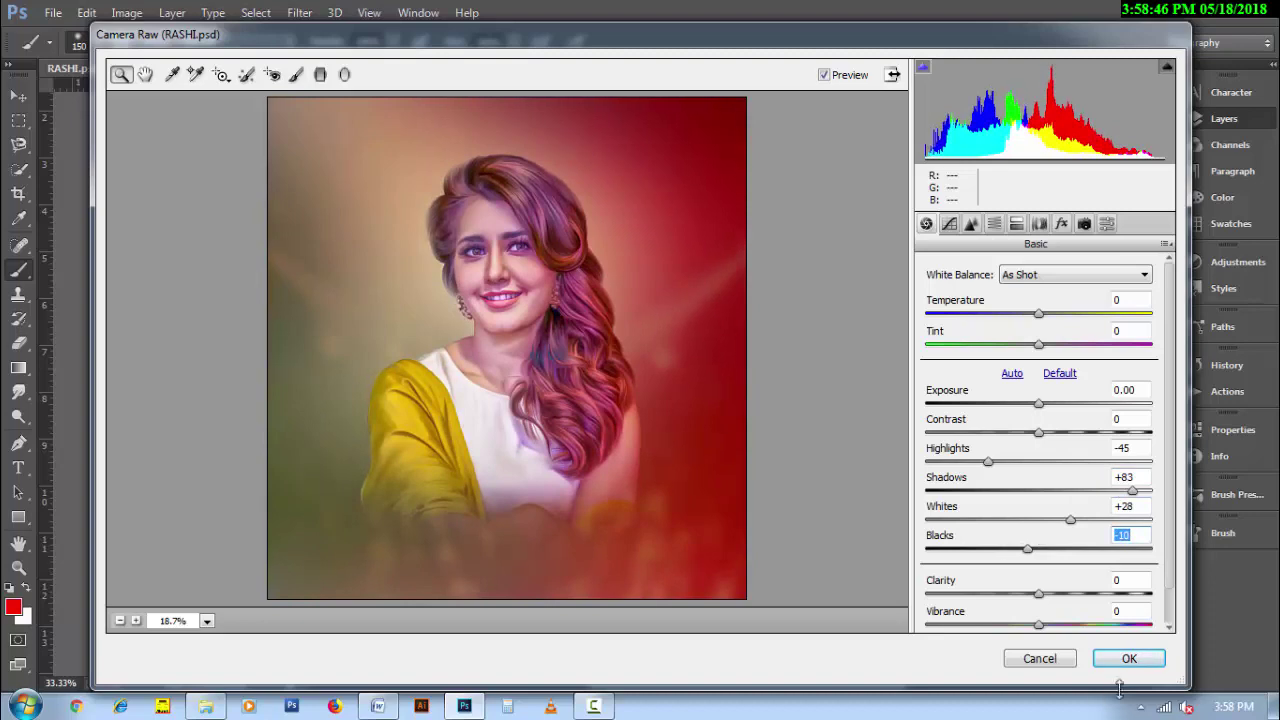
pyautogui.click(1129, 658)
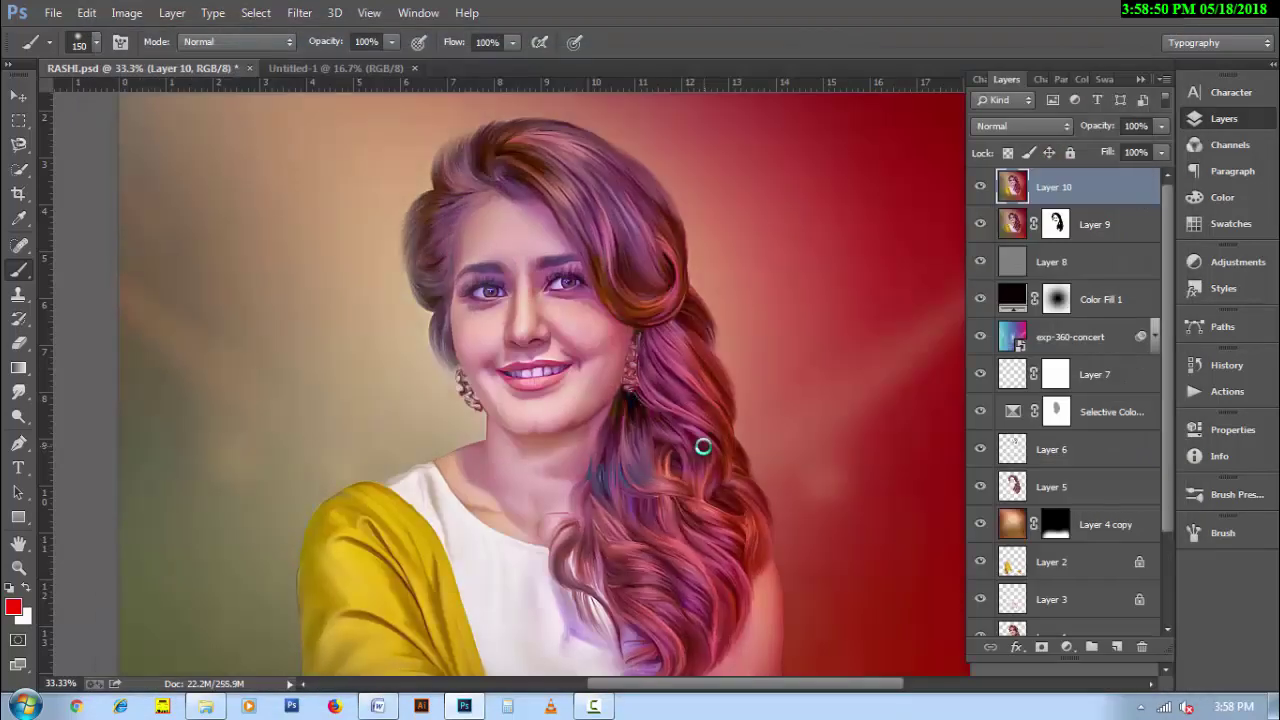
# Add a hide-all mask and paint white to reveal the Camera Raw look over face and hair.
pyautogui.keyDown('alt'); pyautogui.click(1041, 647); pyautogui.keyUp('alt')
pyautogui.scroll(-1, 651, 457)
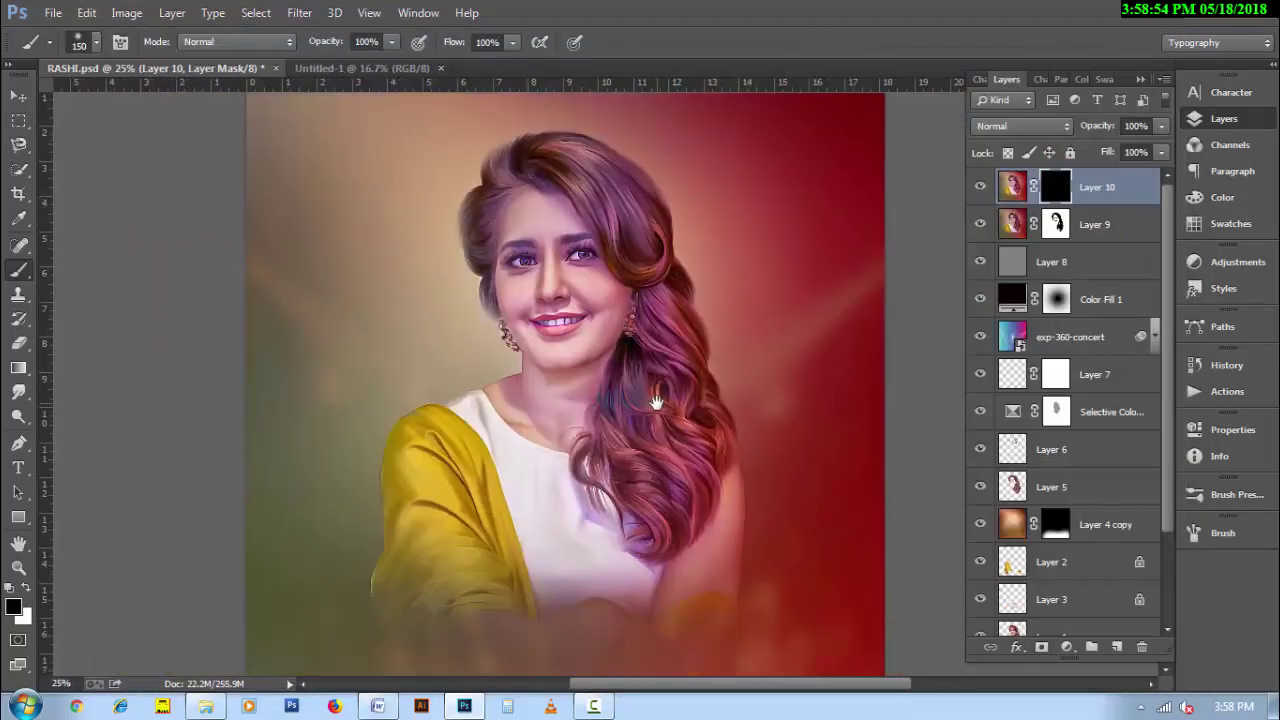
pyautogui.press(']')
pyautogui.press(']')
pyautogui.press(']')
pyautogui.press(']')
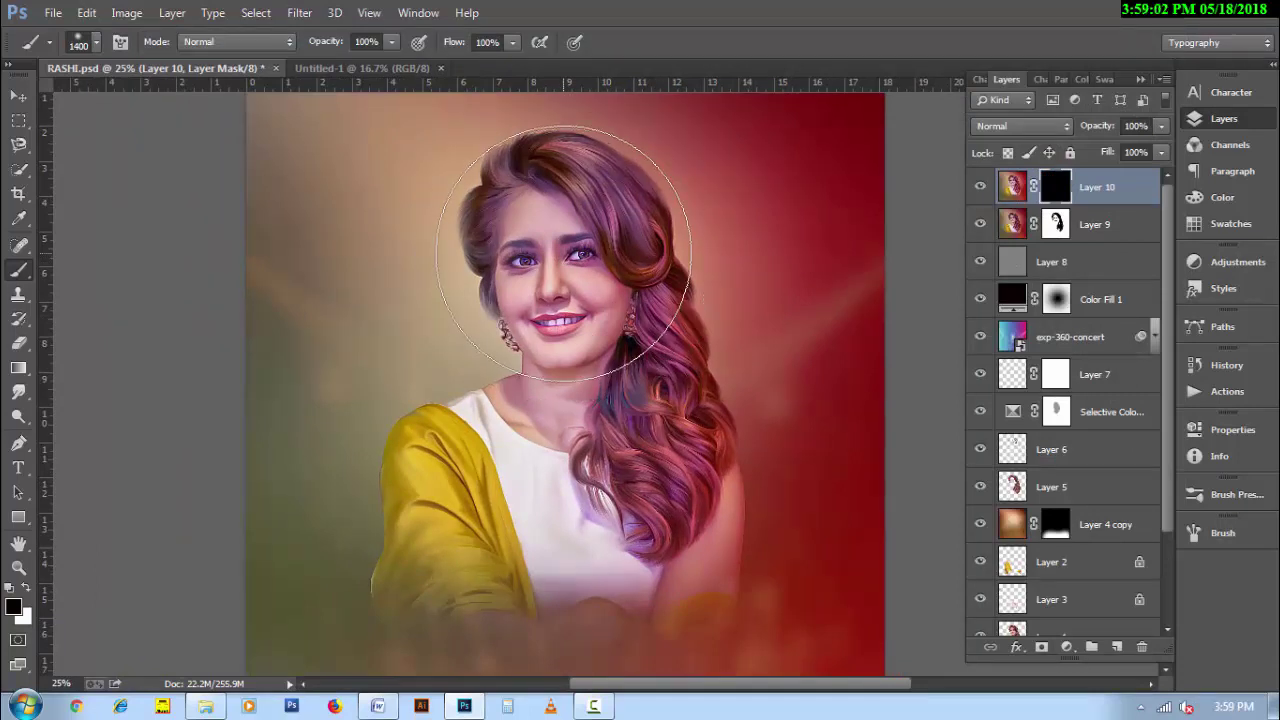
pyautogui.press('x')
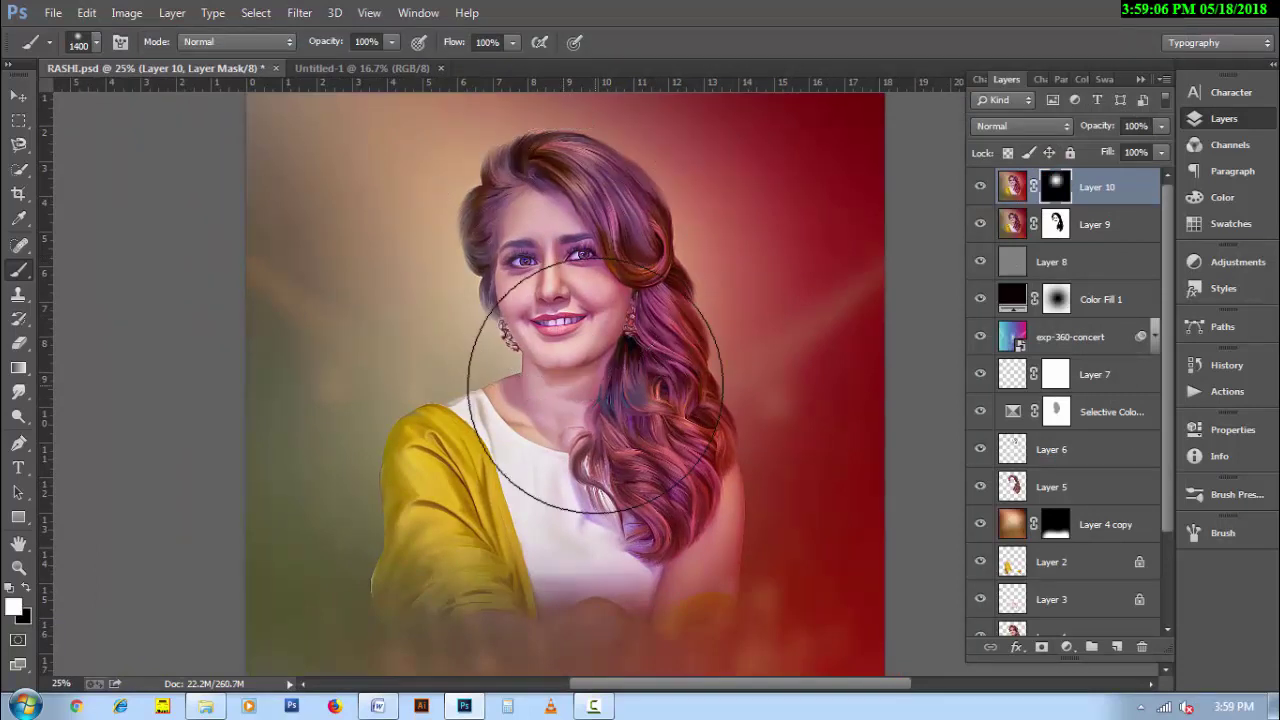
pyautogui.moveTo(563, 253)
pyautogui.mouseDown()
pyautogui.moveTo(499, 517)
pyautogui.moveTo(598, 368)
pyautogui.mouseUp()
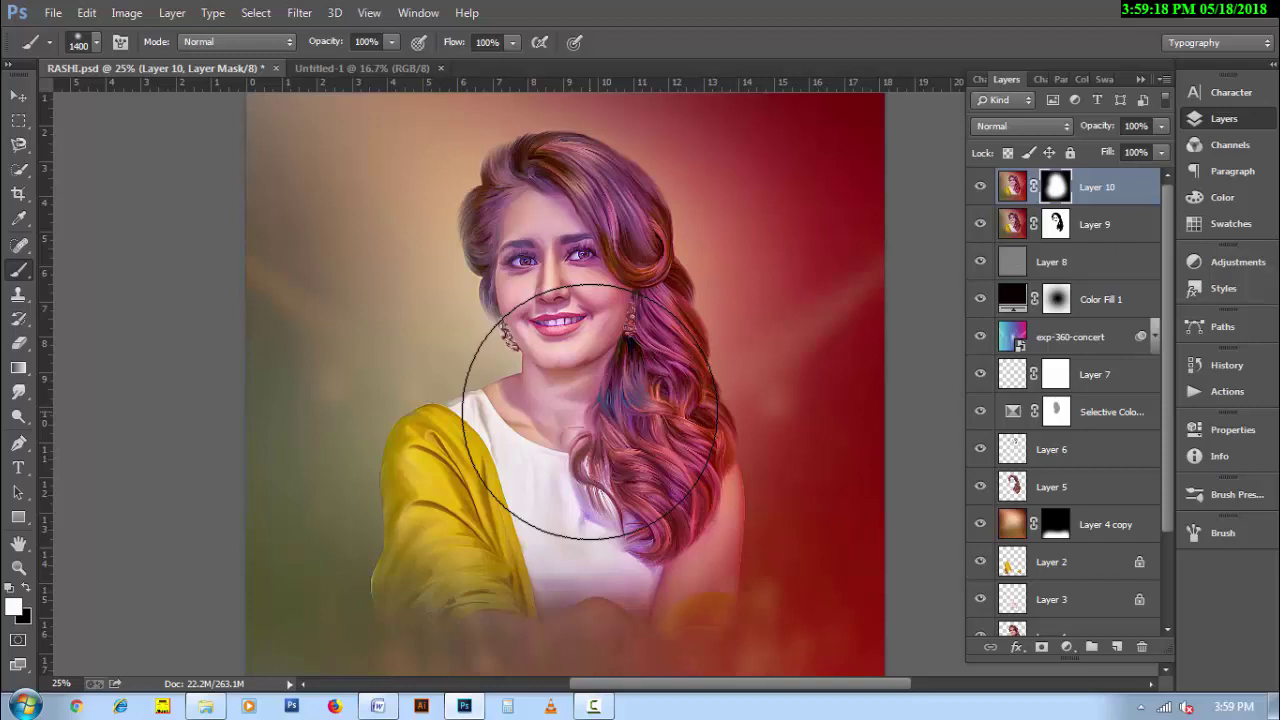
pyautogui.press('h')
pyautogui.moveTo(591, 417); pyautogui.dragTo(654, 411)
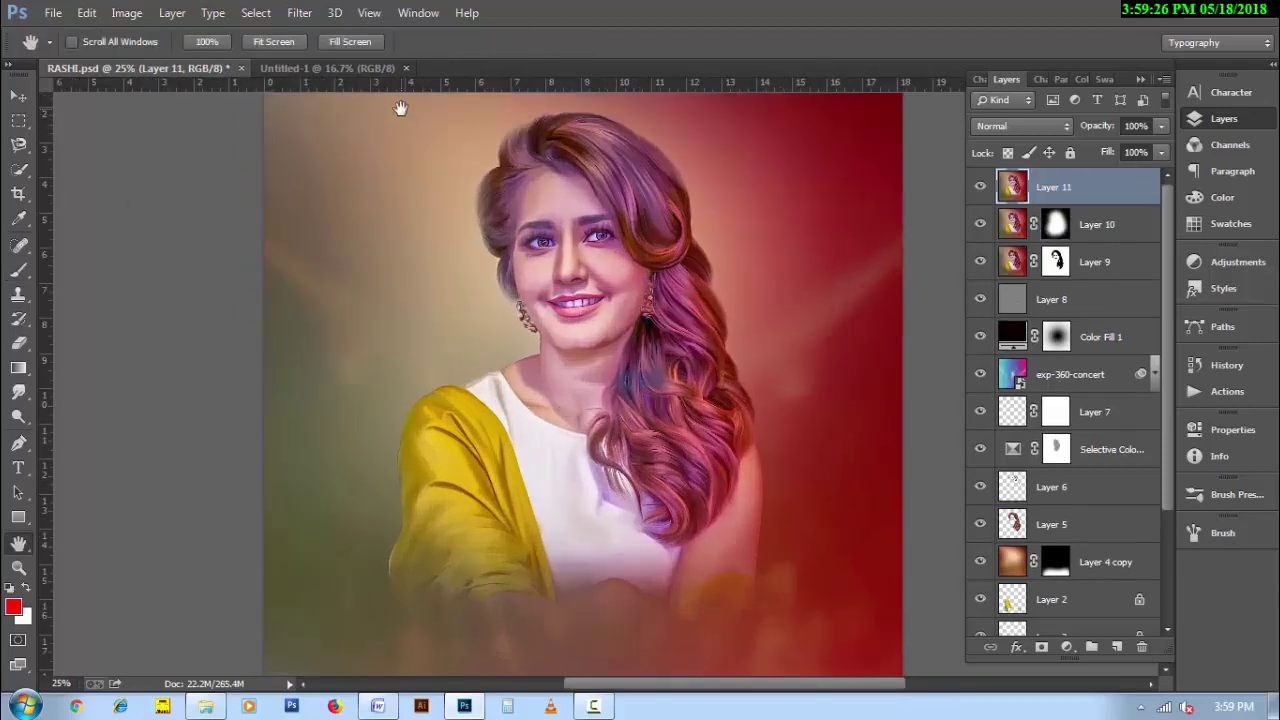
# Smooth Layer 11's skin with the Imagenomic Portraiture filter.
pyautogui.click(299, 12)
pyautogui.click(600, 406)
pyautogui.click(1014, 85)
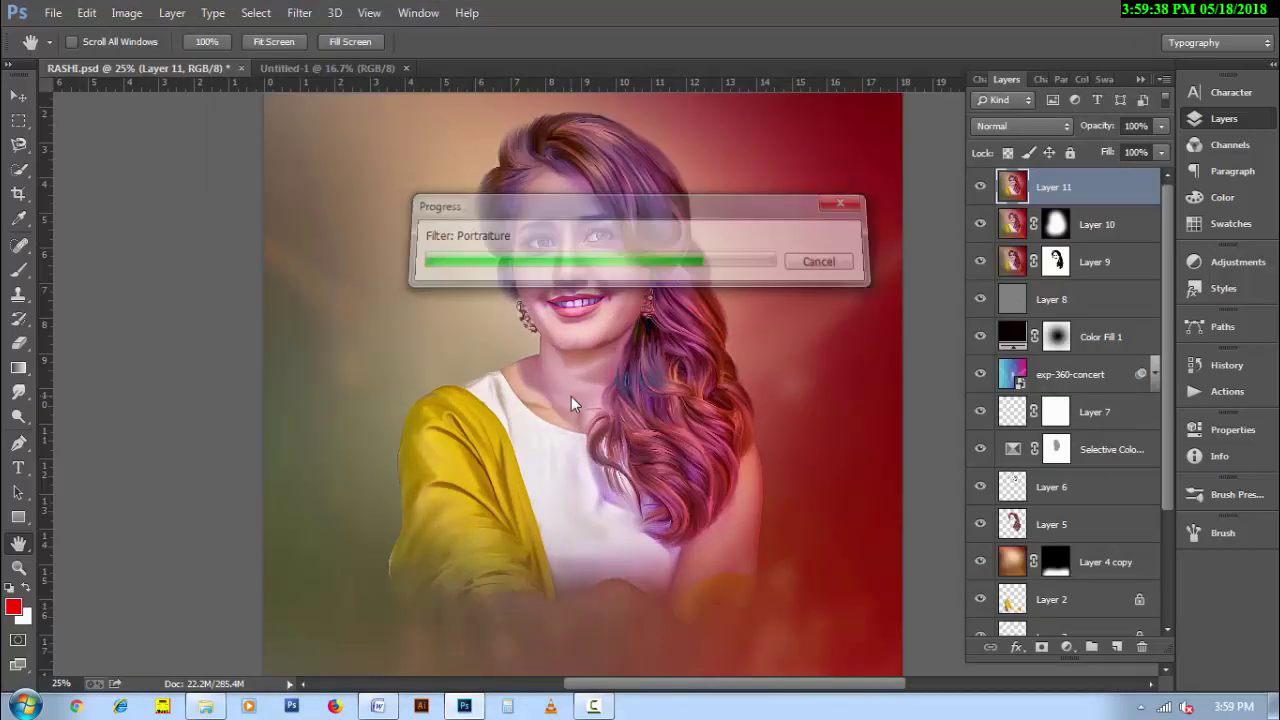
# Mask the smoothing off the hair with a 250 brush and the left eye with a 175 brush.
pyautogui.click(1041, 647)
pyautogui.press('d')
pyautogui.press('b')
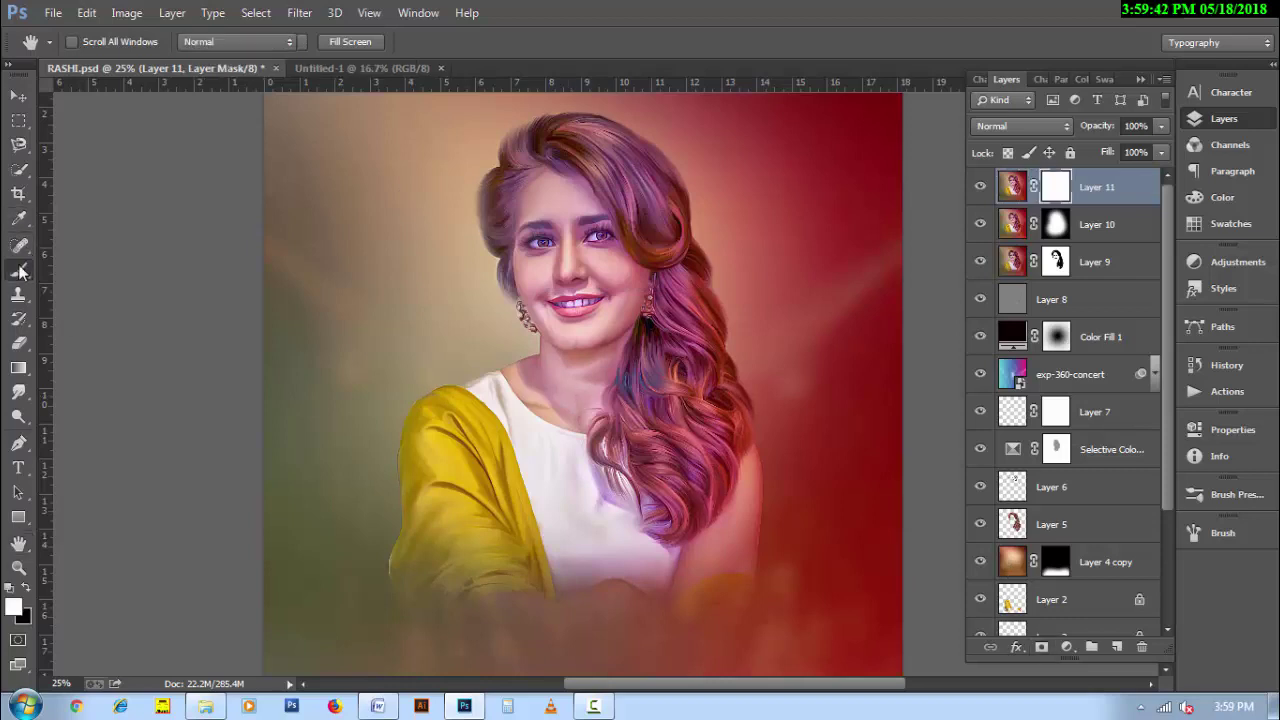
pyautogui.press('[')
pyautogui.press('[')
pyautogui.press('[')
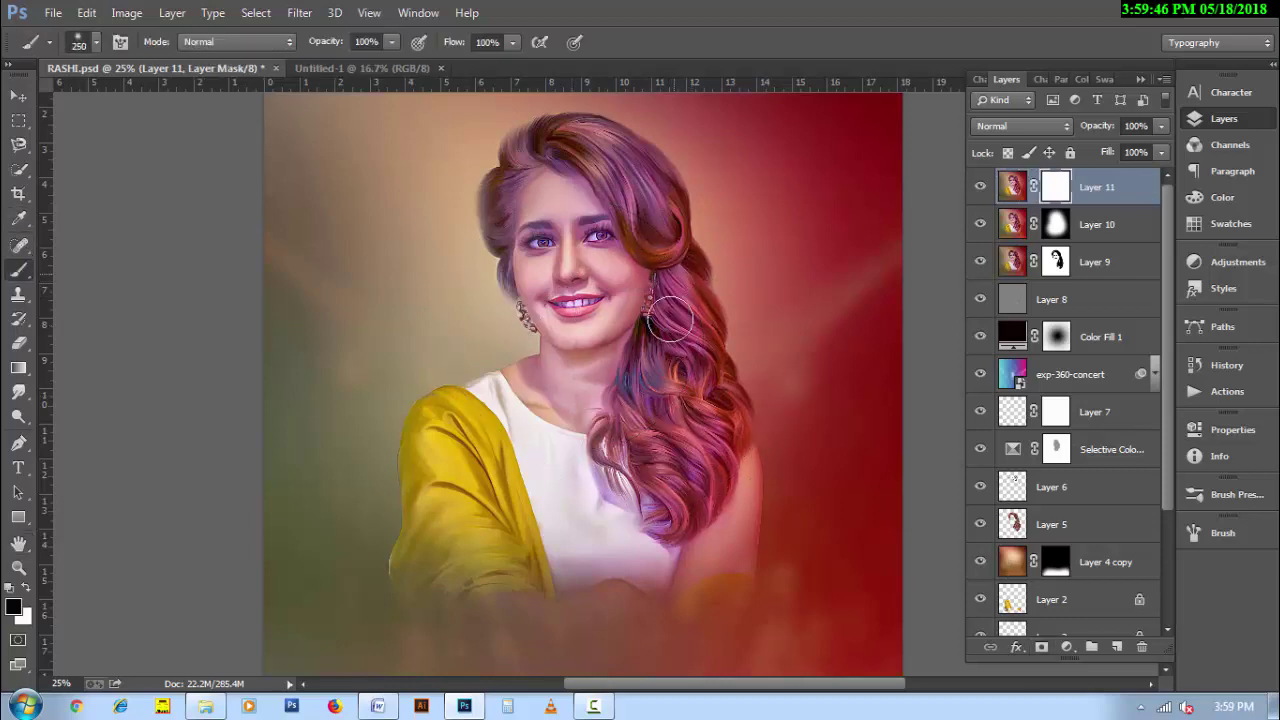
pyautogui.moveTo(614, 446)
pyautogui.mouseDown()
pyautogui.moveTo(724, 426)
pyautogui.moveTo(680, 368)
pyautogui.moveTo(668, 481)
pyautogui.moveTo(676, 258)
pyautogui.moveTo(628, 181)
pyautogui.moveTo(559, 137)
pyautogui.moveTo(625, 170)
pyautogui.mouseUp()
pyautogui.press('[')
pyautogui.press('[')
pyautogui.press('[')
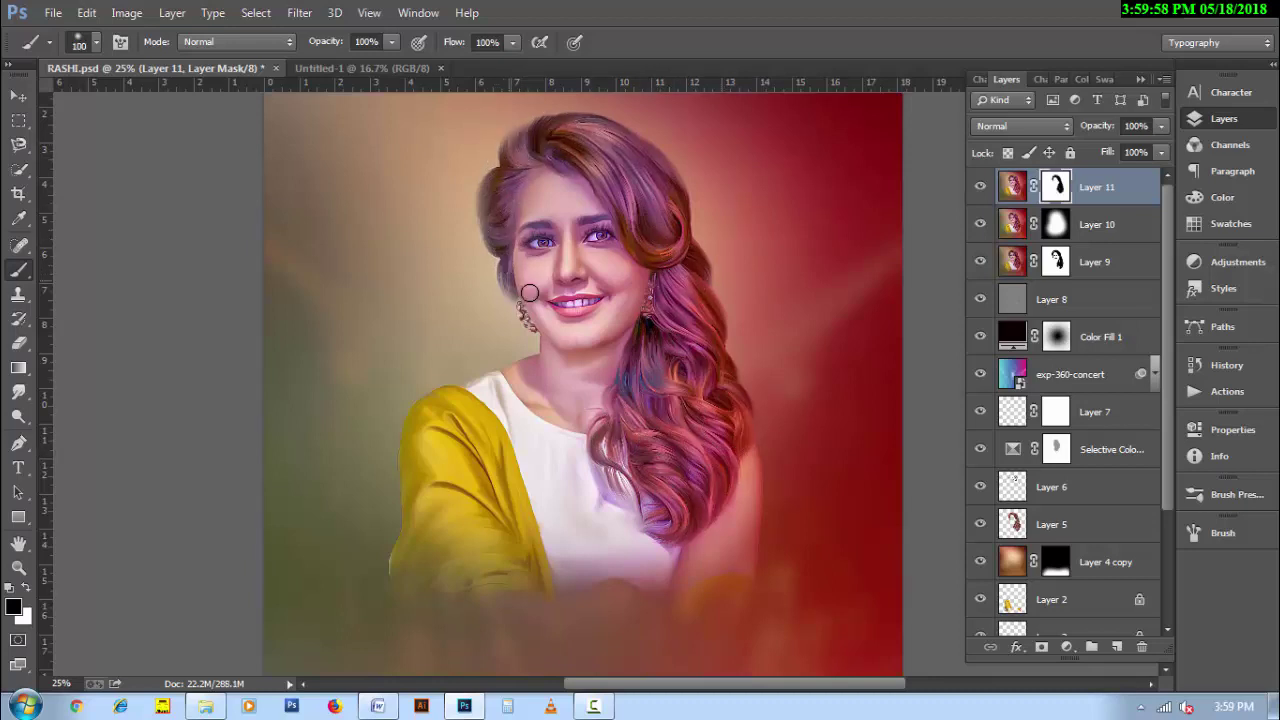
pyautogui.click(537, 243)
# Zoom in on the face and select Layers 9, 10 and 11 together.
pyautogui.scroll(2, 633, 347)
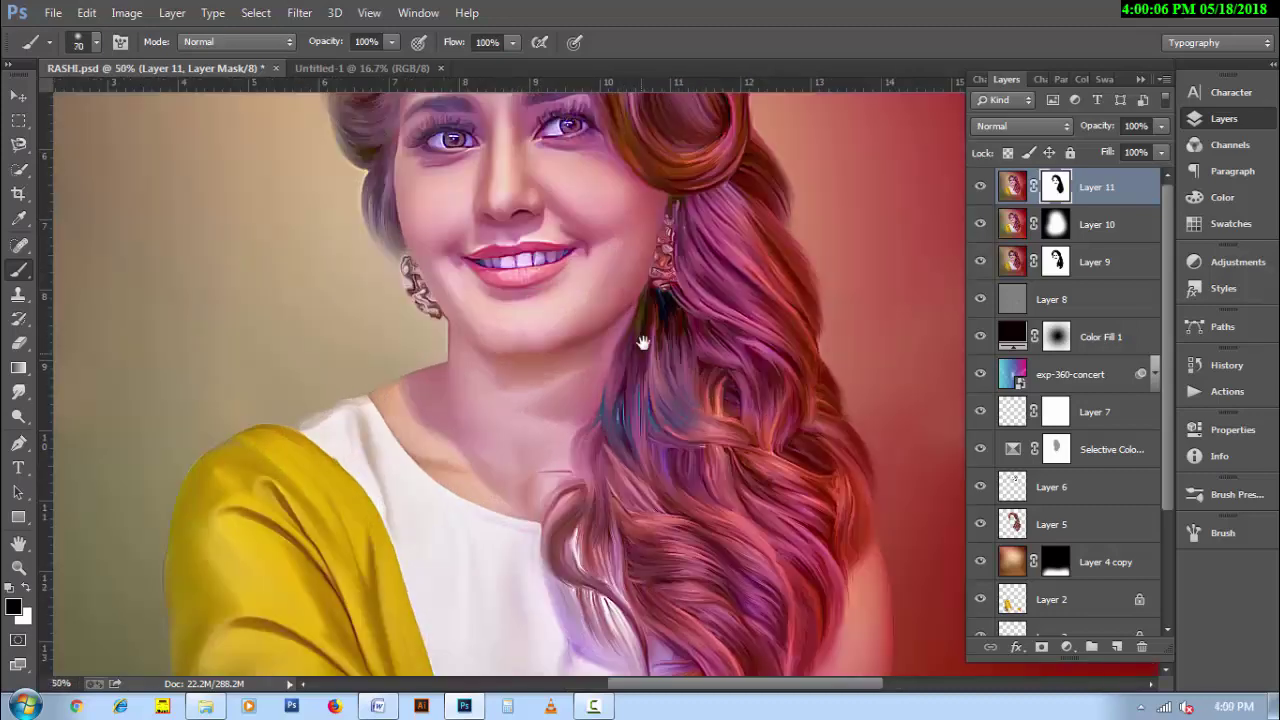
pyautogui.moveTo(595, 210); pyautogui.dragTo(607, 380)
pyautogui.click(600, 381)
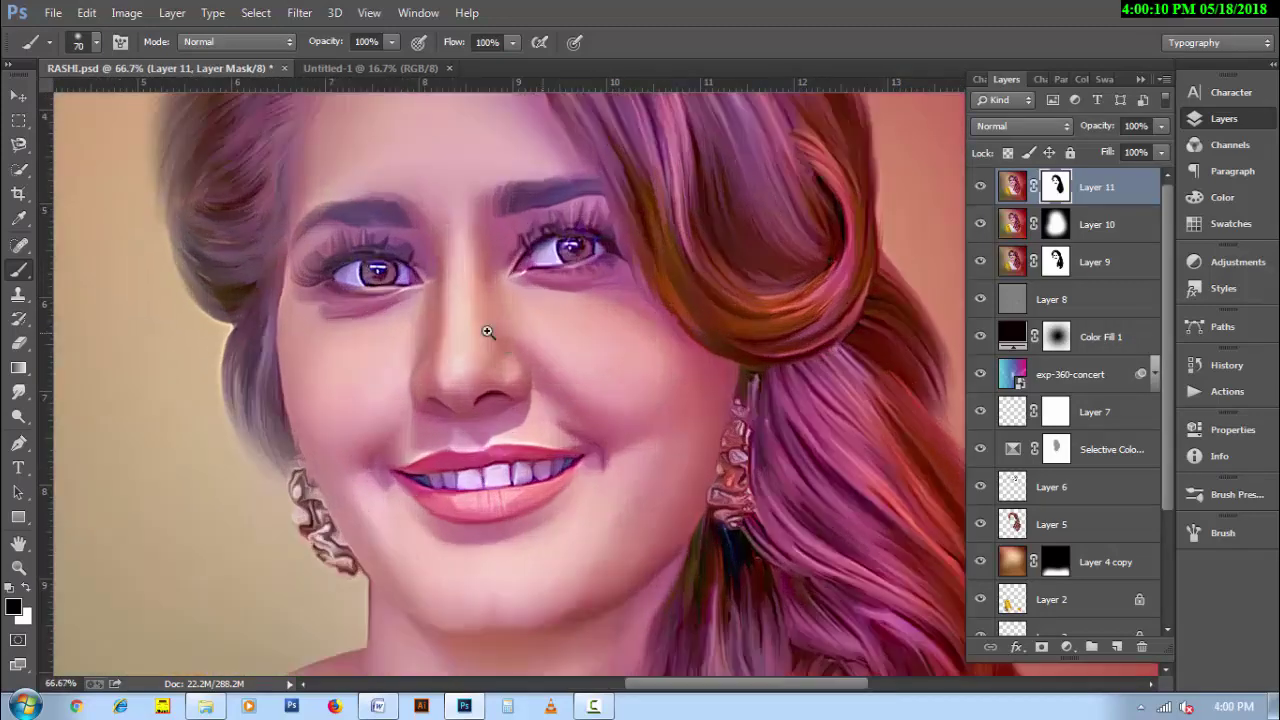
pyautogui.click(486, 329)
pyautogui.keyDown('shift'); pyautogui.click(1100, 262); pyautogui.keyUp('shift')
# Merge Layers 9 to 11 into one and pick a soft brush for the Smudge tool.
pyautogui.hotkey('ctrl', 'e')
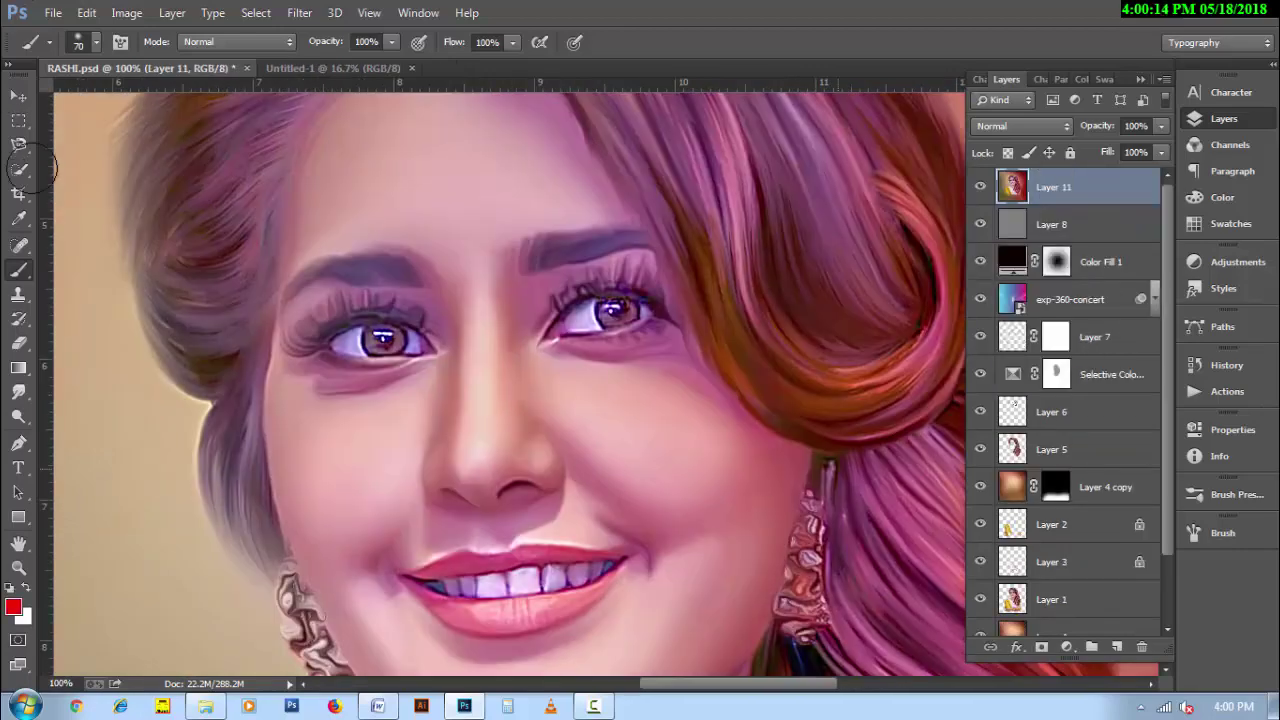
pyautogui.click(18, 392)
pyautogui.rightClick(328, 377)
pyautogui.scroll(-1, 580, 541)
pyautogui.scroll(-3, 586, 537)
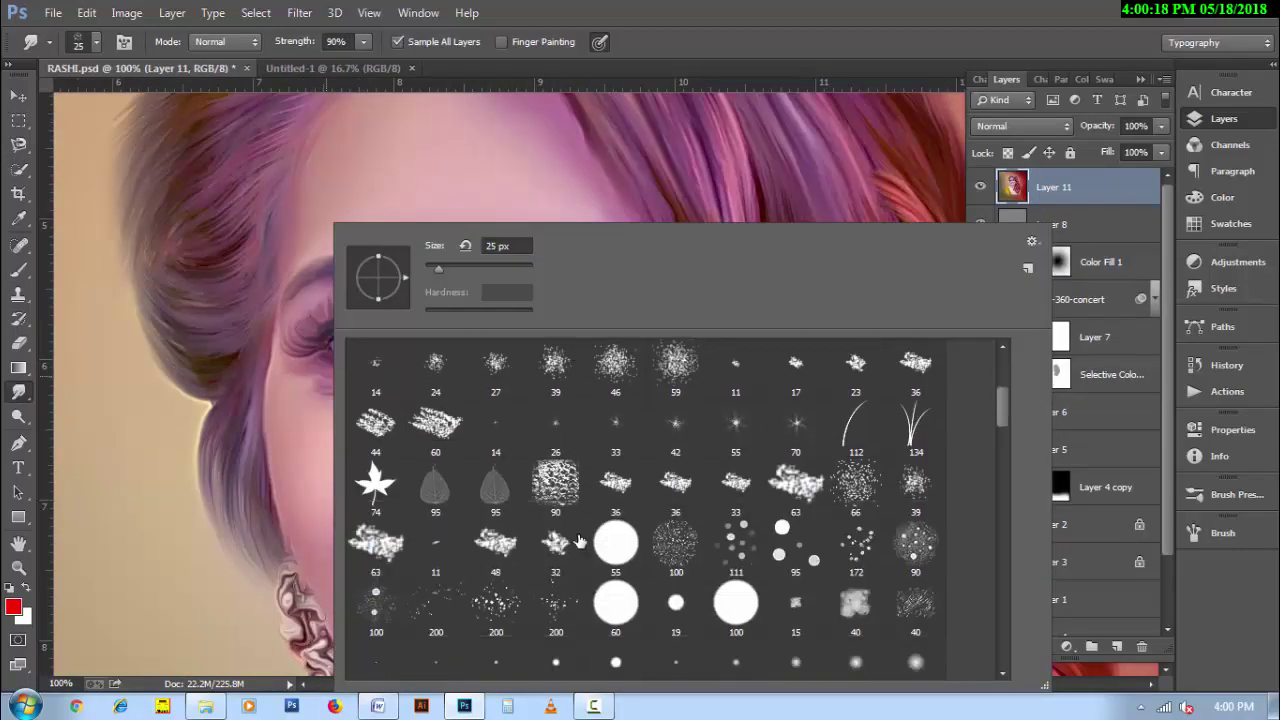
pyautogui.scroll(-3, 586, 537)
pyautogui.click(436, 594)
pyautogui.click(725, 50)
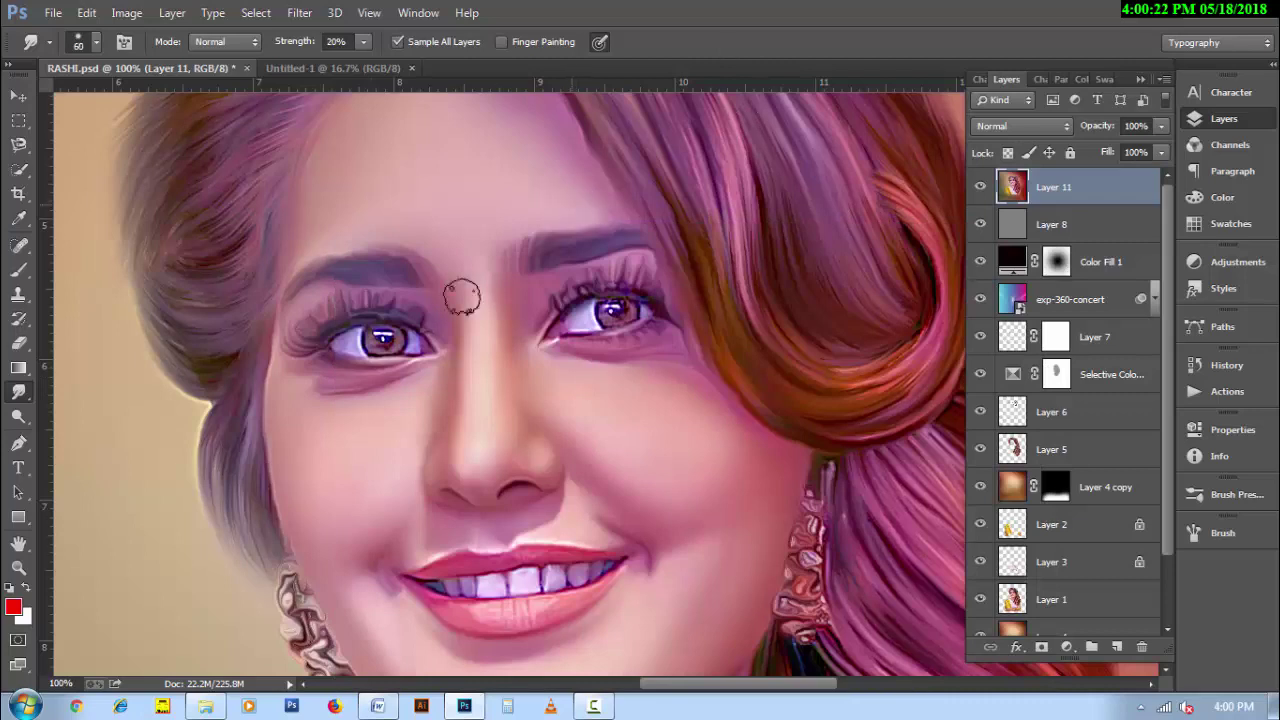
# Smudge around the eyes at 20% strength with a small, size-20 brush.
pyautogui.press('[')
pyautogui.press('[')
pyautogui.press('[')
pyautogui.press('2')
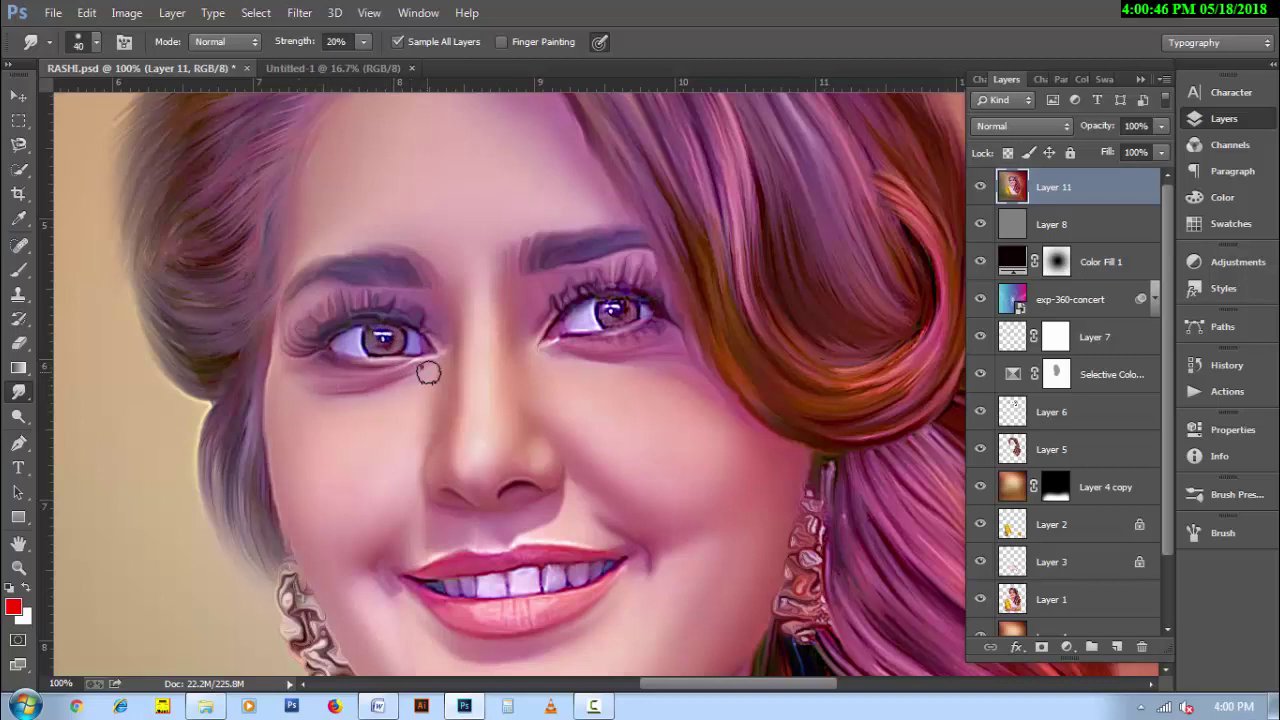
pyautogui.press('[')
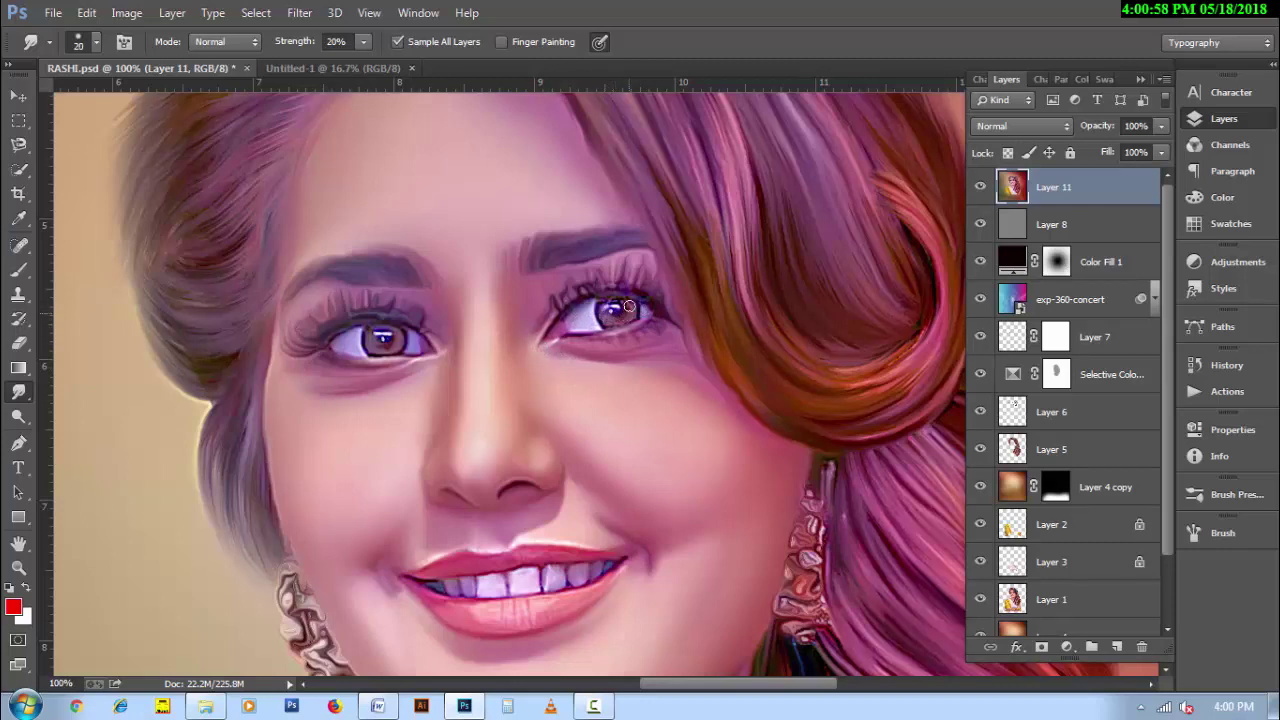
pyautogui.scroll(-3, 543, 508)
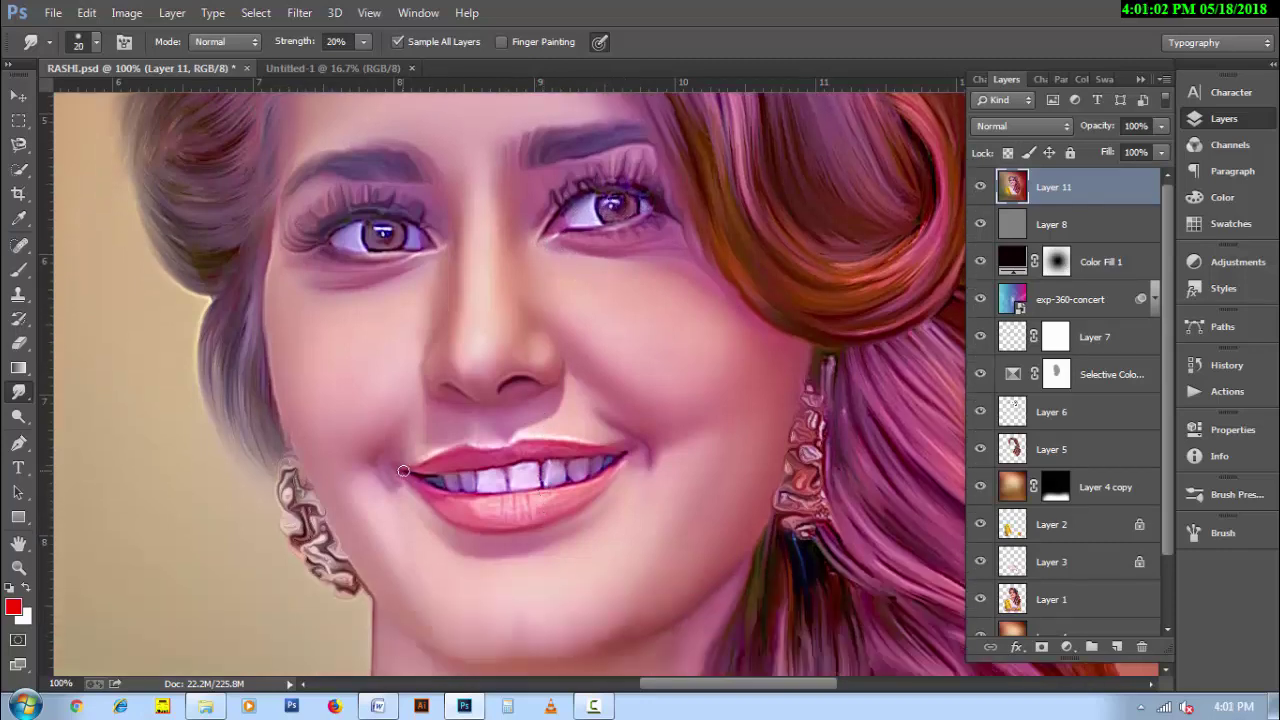
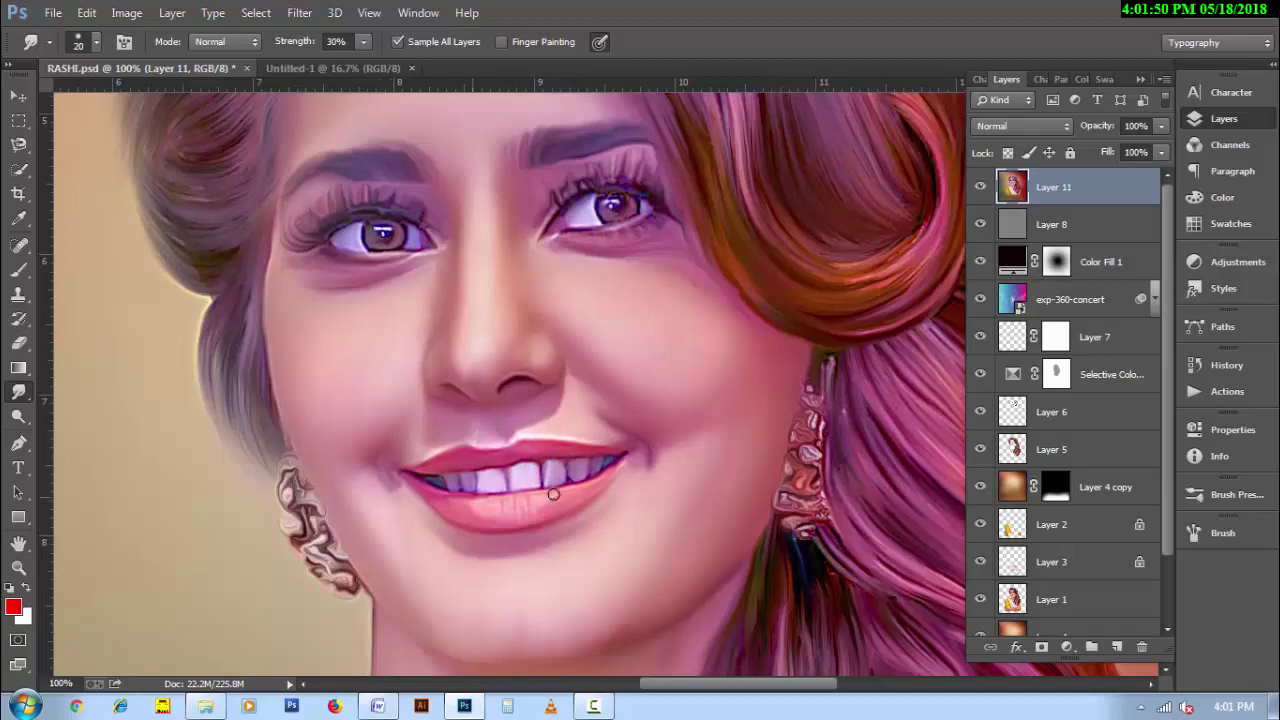
# Add a Hue/Saturation adjustment layer with Saturation raised to about +14.
pyautogui.keyDown('alt'); pyautogui.click(628, 472); pyautogui.keyUp('alt')
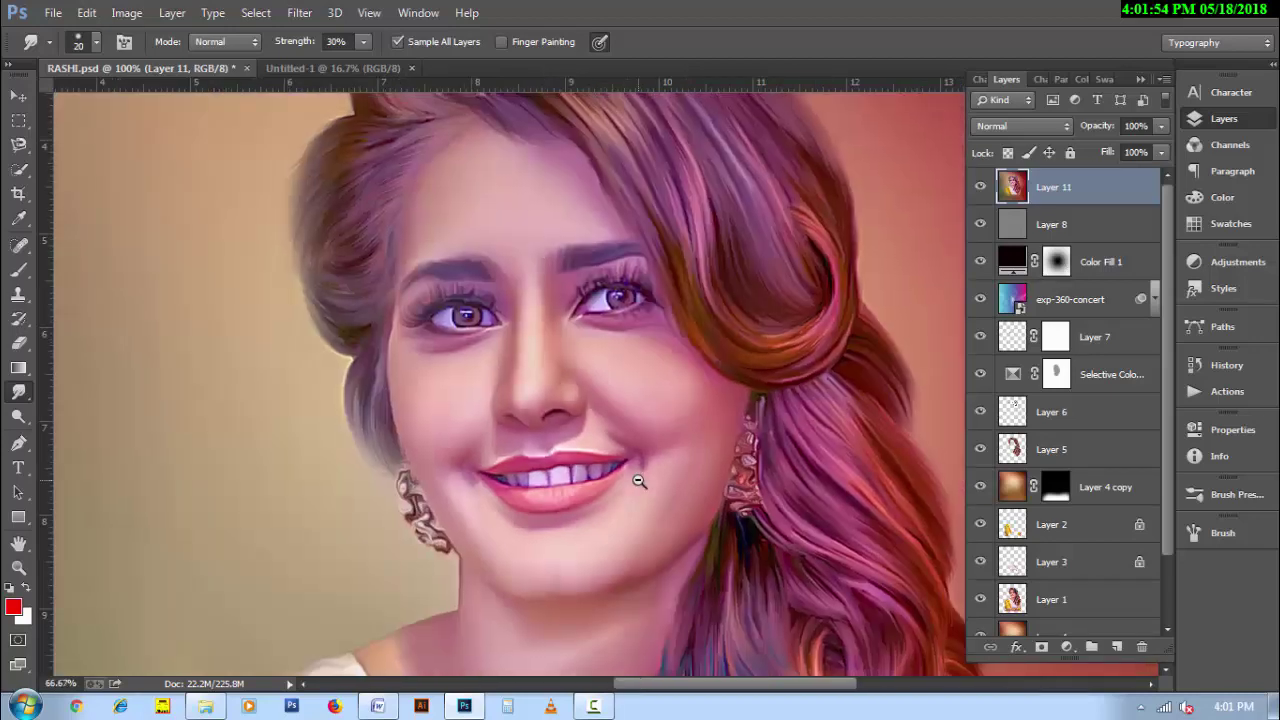
pyautogui.click(1066, 646)
pyautogui.click(1097, 421)
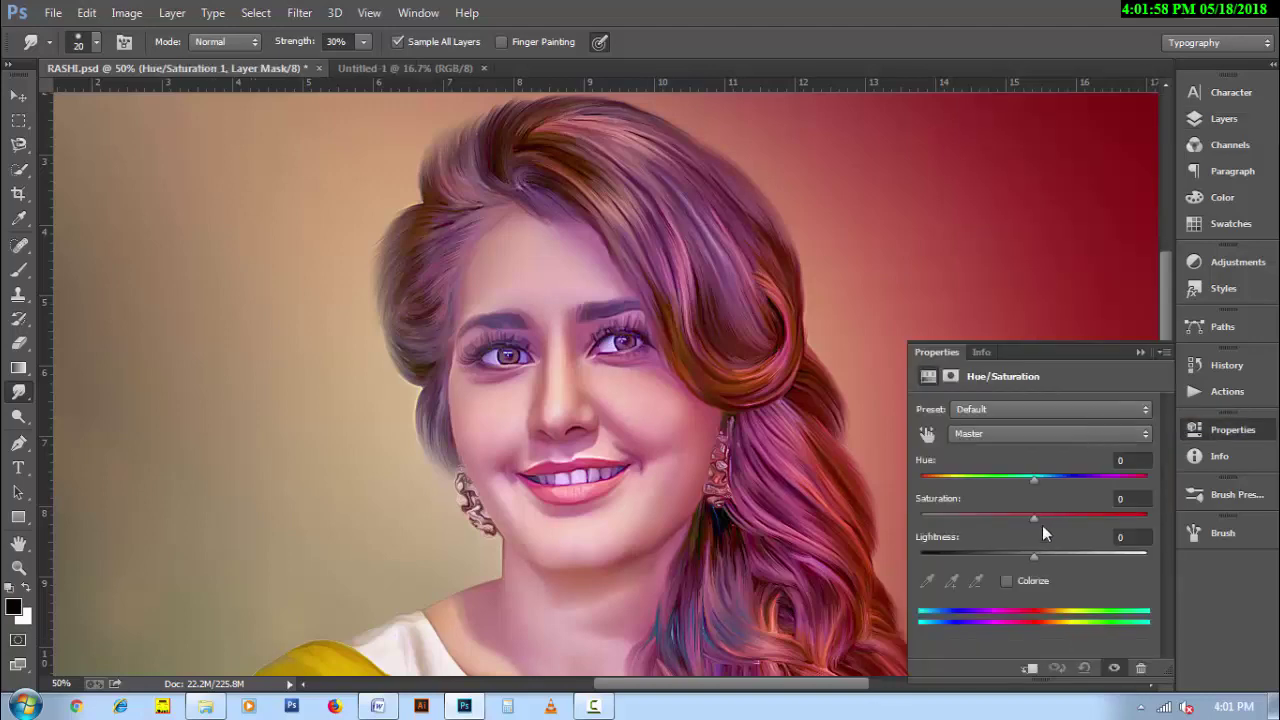
pyautogui.moveTo(1044, 516); pyautogui.dragTo(1051, 515)
# Invert the adjustment's mask and paint white with a 600 px brush to reveal it over the face.
pyautogui.keyDown('alt'); pyautogui.click(640, 528); pyautogui.keyUp('alt')
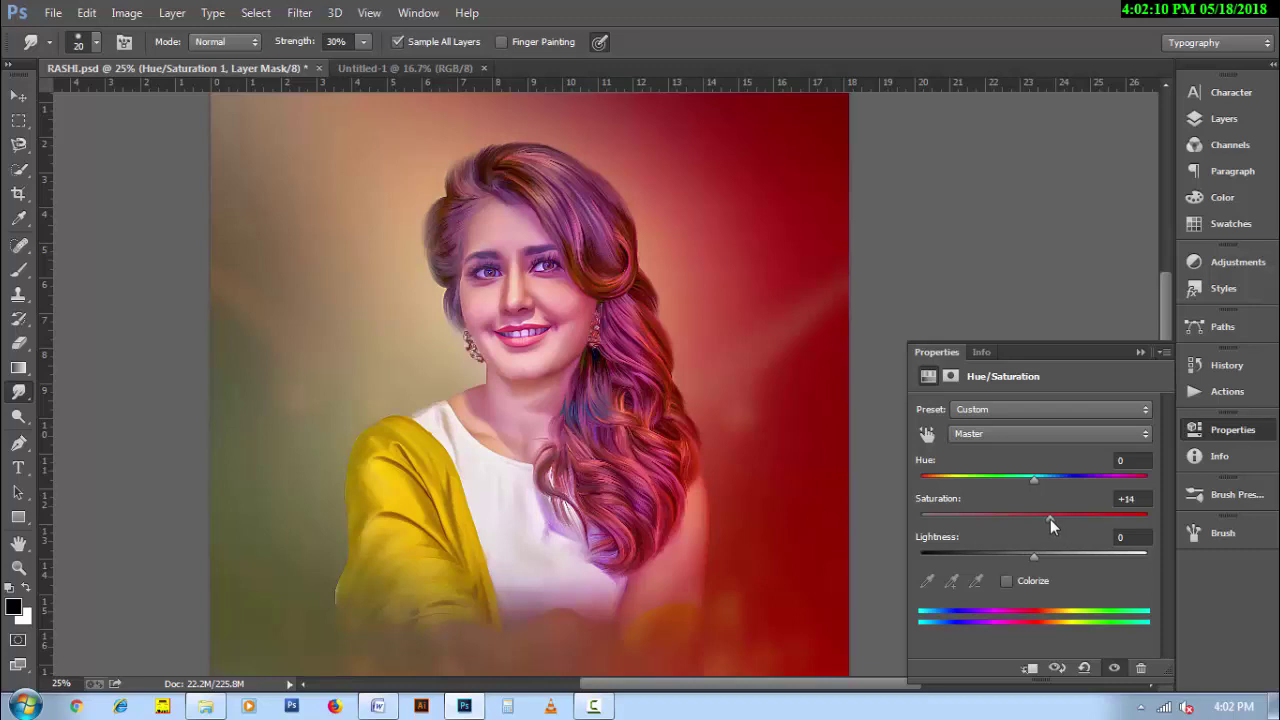
pyautogui.press('F7')
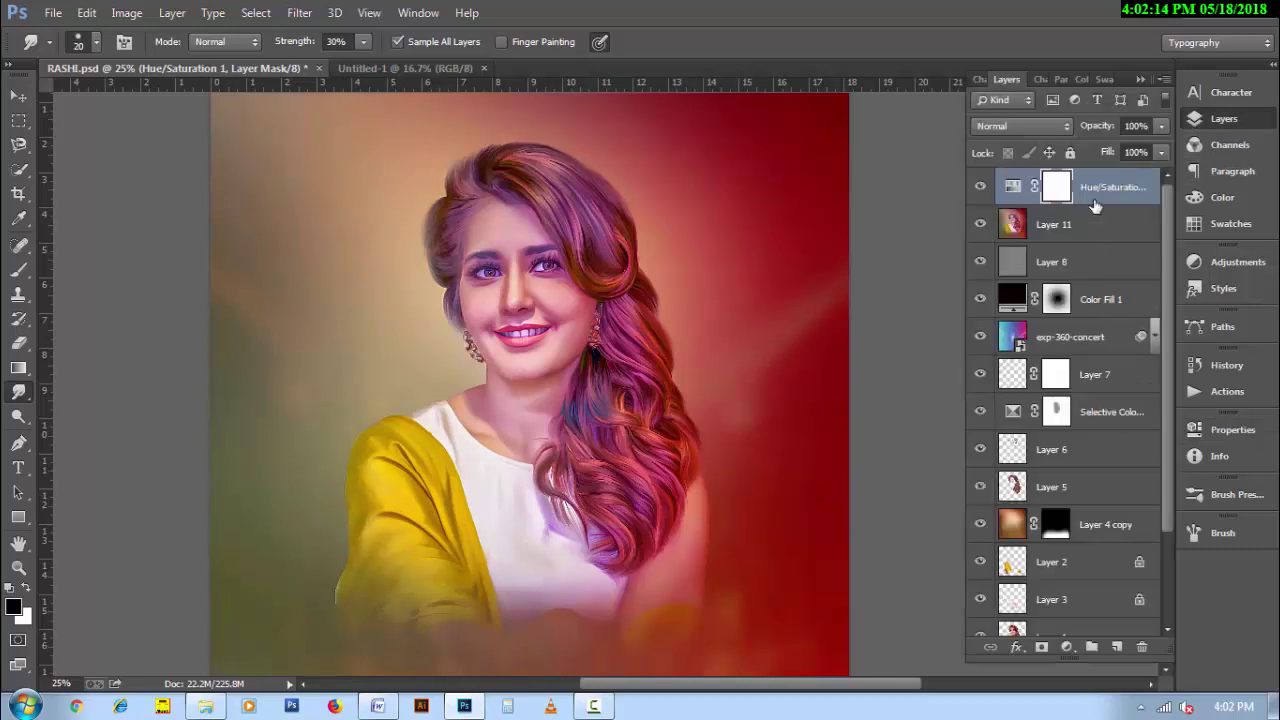
pyautogui.press('b')
pyautogui.press('x')
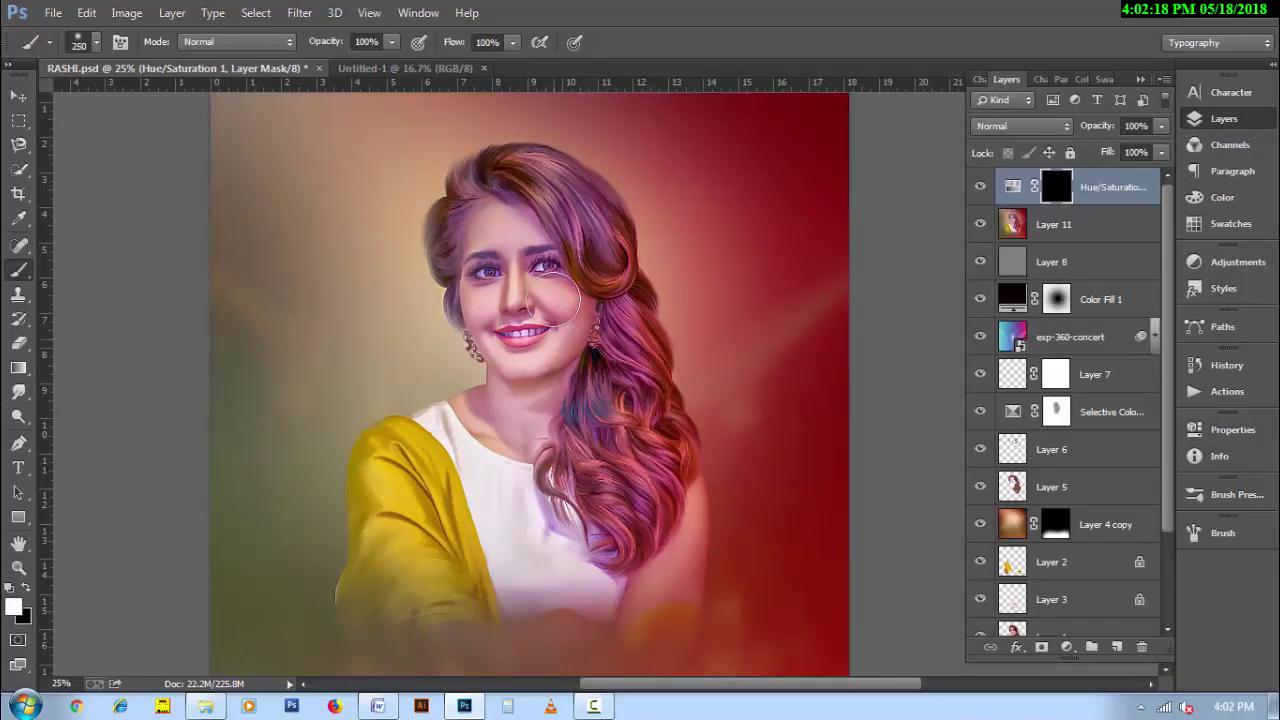
pyautogui.press(']')
pyautogui.press(']')
pyautogui.press(']')
pyautogui.moveTo(580, 377); pyautogui.dragTo(516, 271)
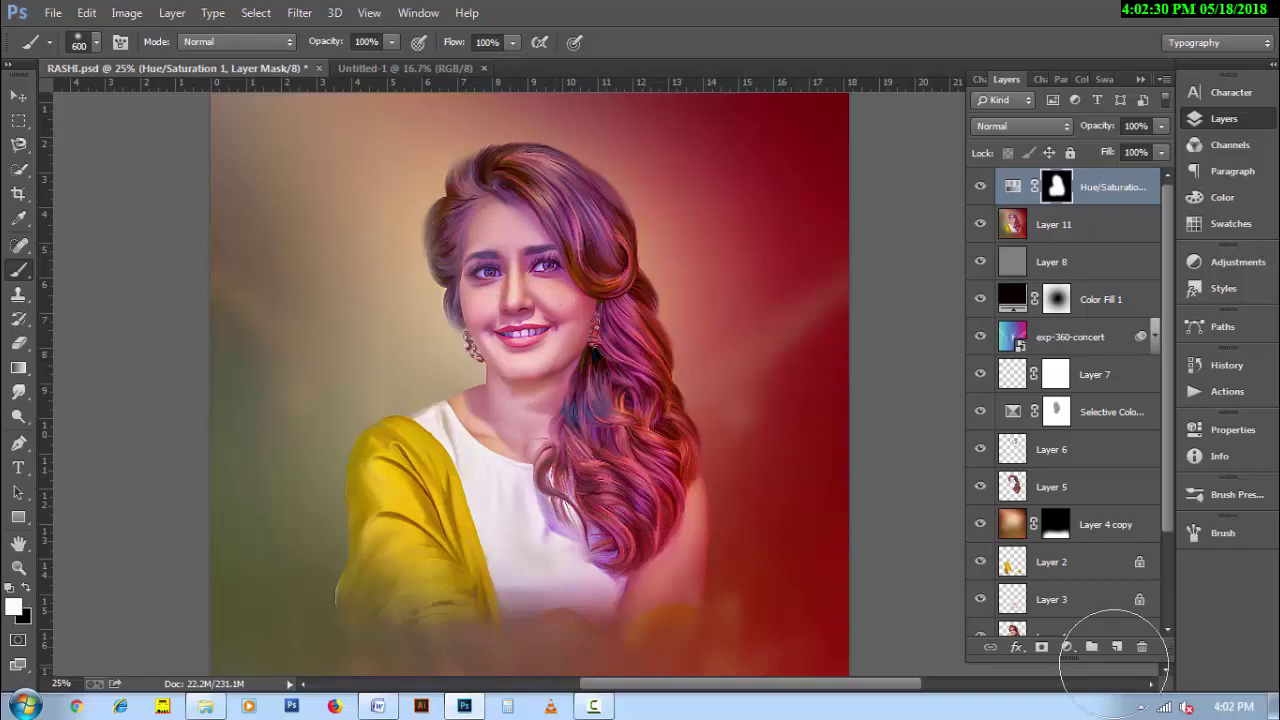
pyautogui.click(1117, 647)
# Set the new layer to Soft Light and paint red over the upper and lower lips.
pyautogui.click(1020, 126)
pyautogui.click(993, 385)
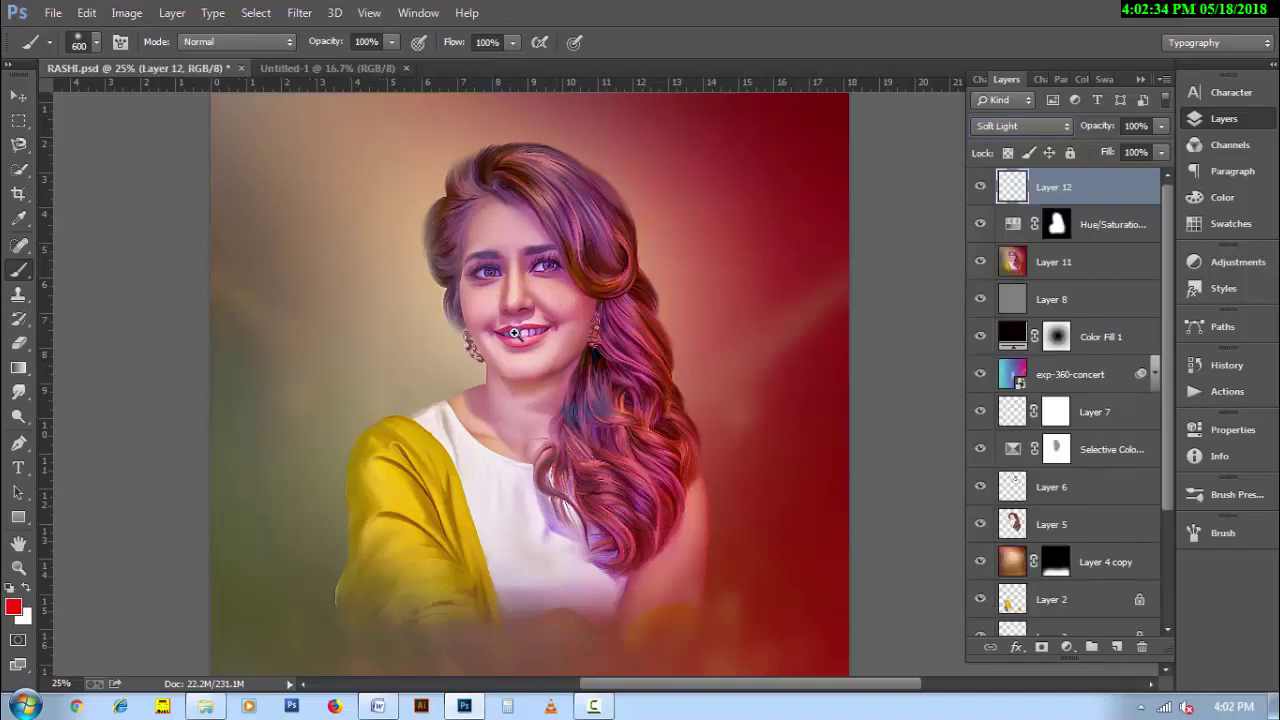
pyautogui.scroll(5, 672, 464)
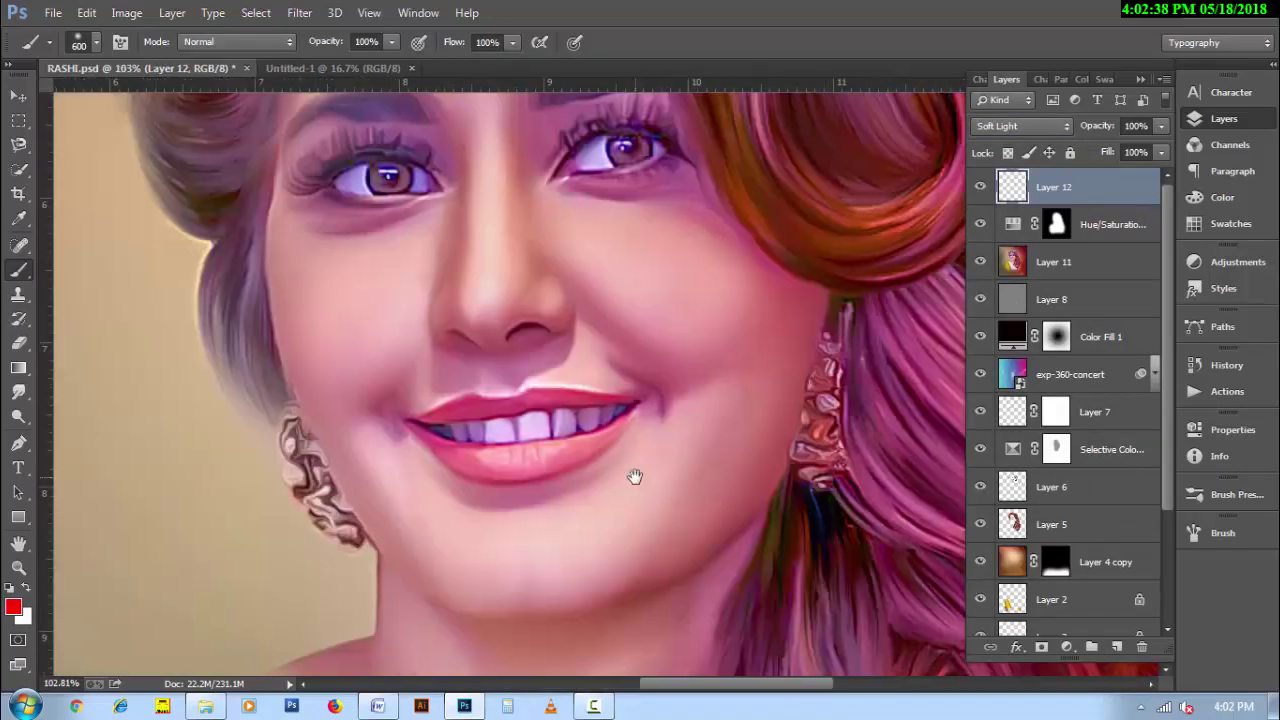
pyautogui.press('[')
pyautogui.press('[')
pyautogui.press('[')
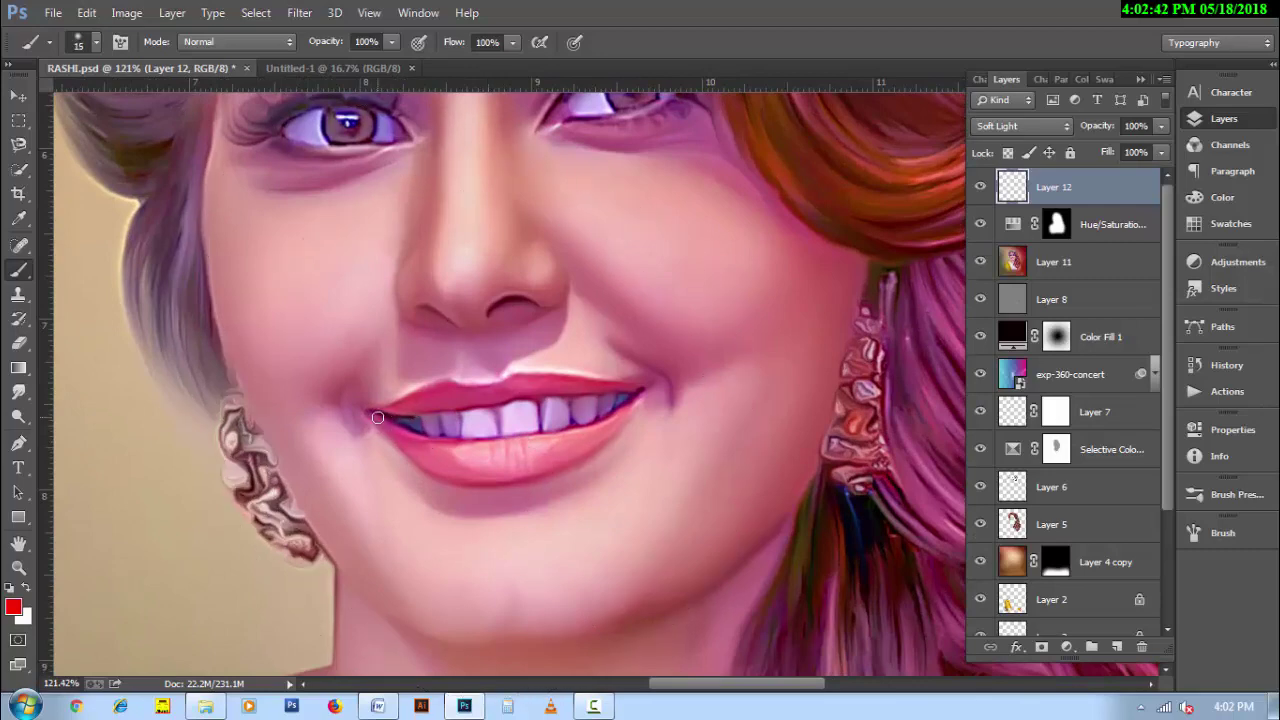
pyautogui.moveTo(372, 413)
pyautogui.mouseDown()
pyautogui.moveTo(418, 441)
pyautogui.moveTo(478, 450)
pyautogui.moveTo(562, 440)
pyautogui.moveTo(626, 408)
pyautogui.mouseUp()
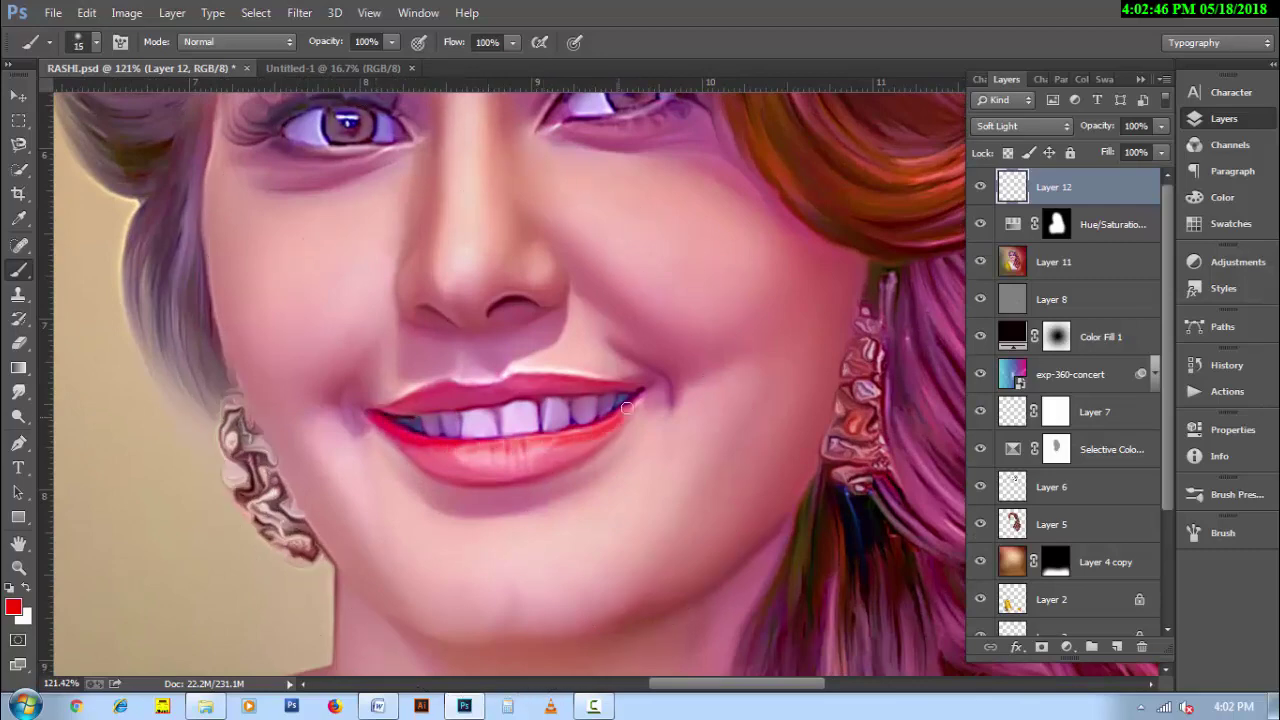
pyautogui.moveTo(404, 441)
pyautogui.mouseDown()
pyautogui.moveTo(480, 474)
pyautogui.moveTo(602, 436)
pyautogui.moveTo(445, 458)
pyautogui.mouseUp()
pyautogui.press(']')
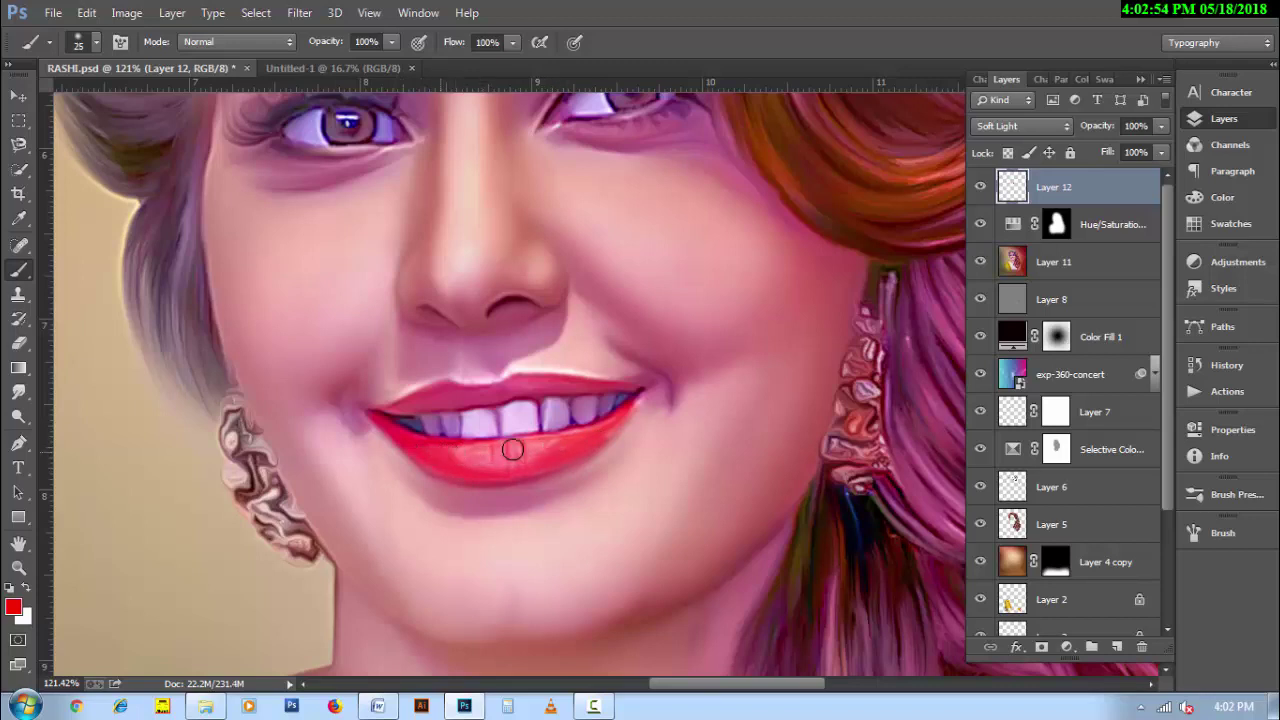
pyautogui.moveTo(518, 382)
pyautogui.mouseDown()
pyautogui.moveTo(403, 407)
pyautogui.moveTo(537, 383)
pyautogui.moveTo(618, 388)
pyautogui.mouseUp()
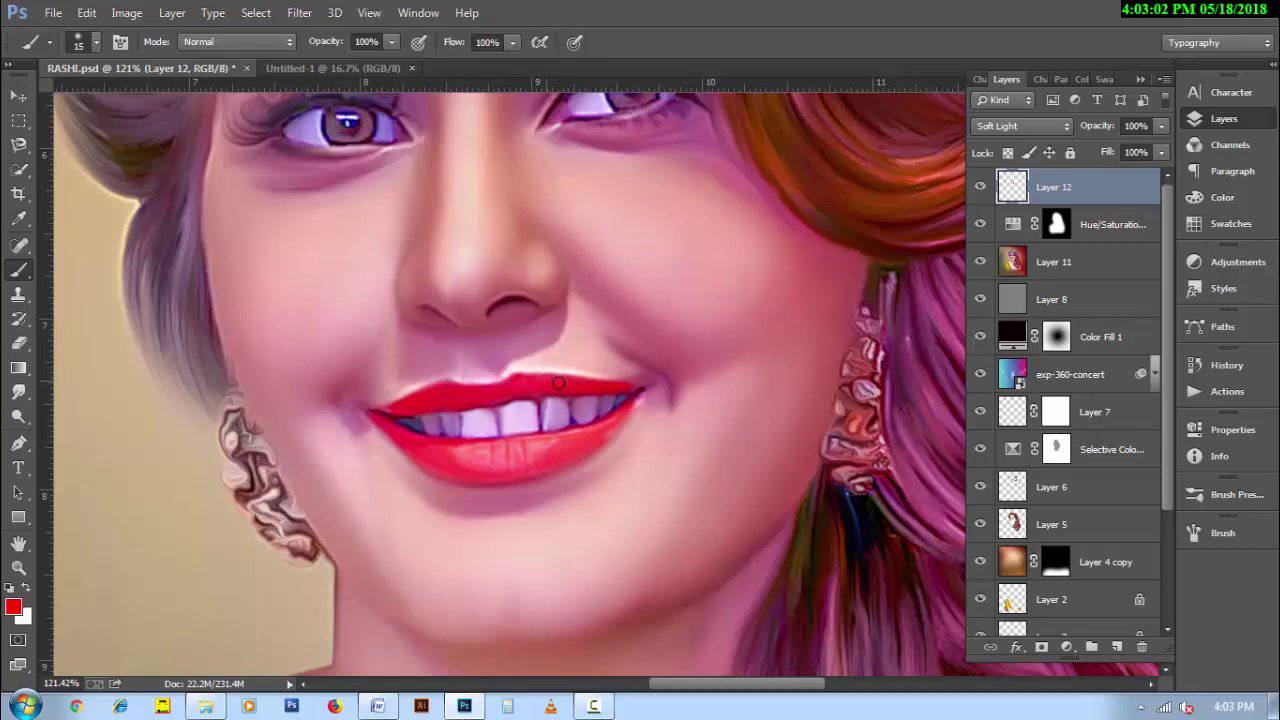
# Try Color Burn, Multiply and Overlay on the lip layer, then return it to Soft Light.
pyautogui.click(1020, 126)
pyautogui.click(1010, 220)
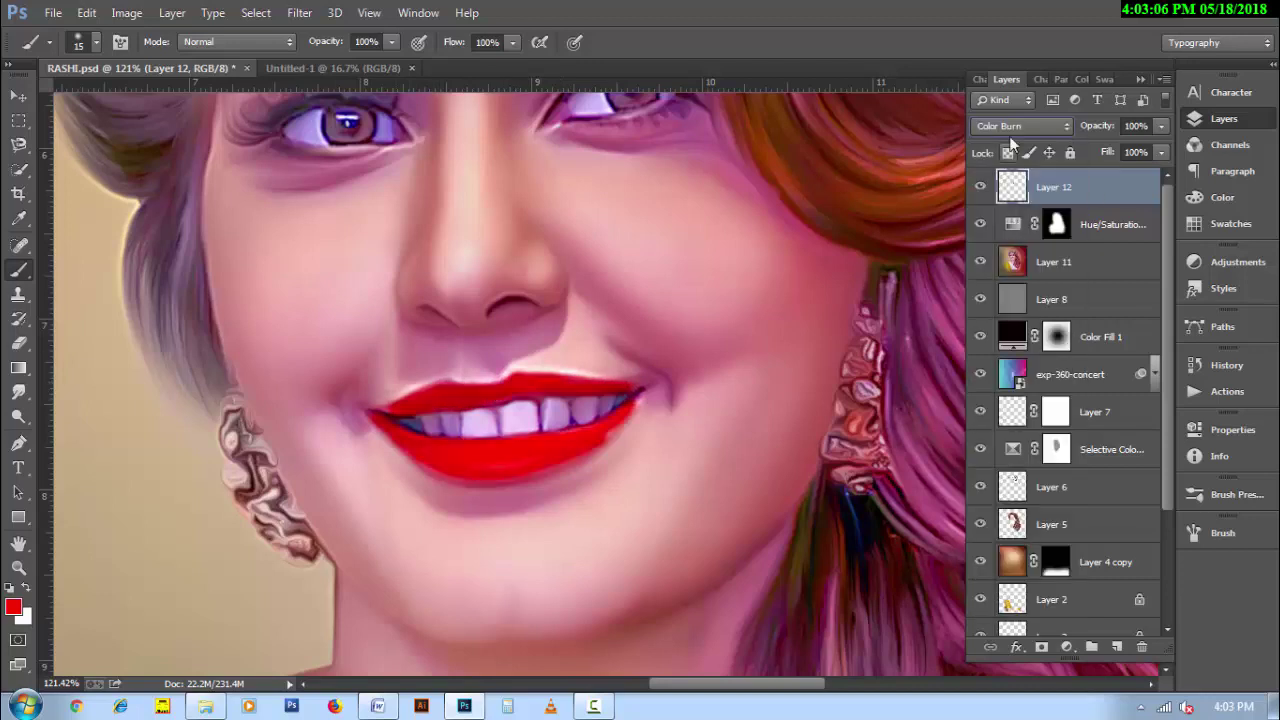
pyautogui.click(1015, 126)
pyautogui.click(1015, 207)
pyautogui.click(1032, 126)
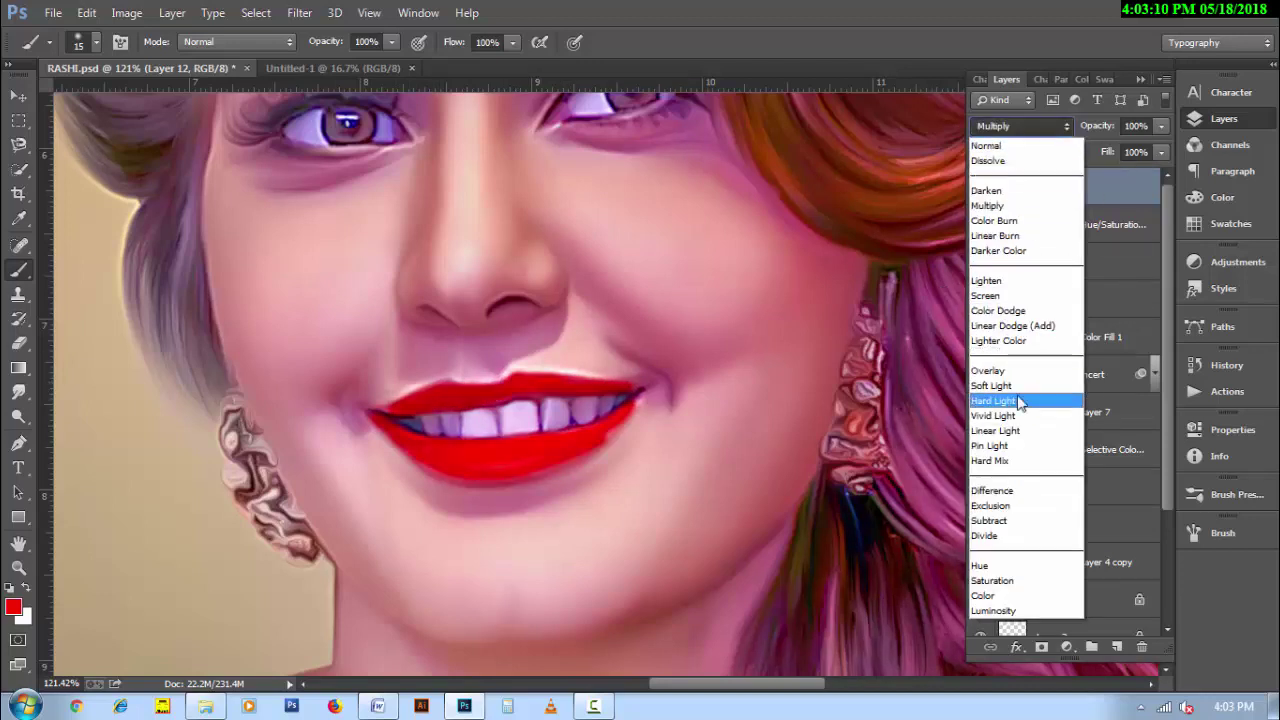
pyautogui.click(1015, 394)
pyautogui.click(1011, 121)
pyautogui.click(1018, 377)
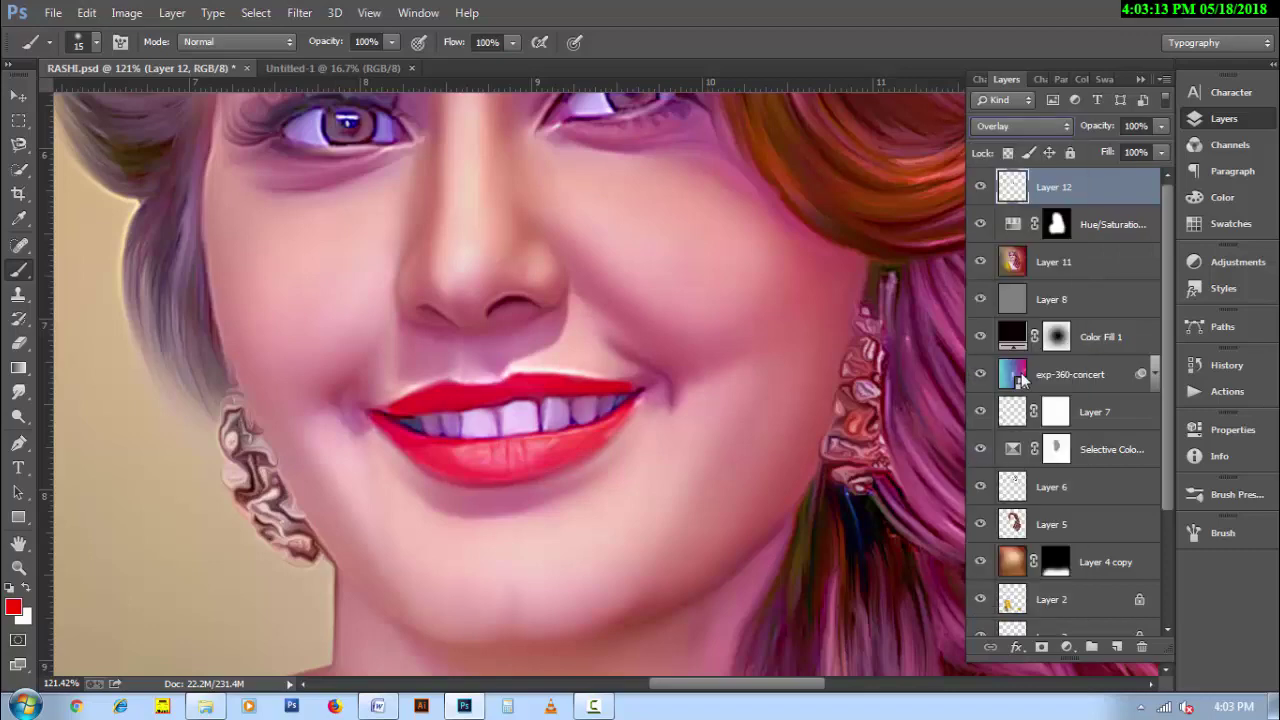
pyautogui.click(1010, 126)
pyautogui.click(637, 417)
pyautogui.click(700, 409)
# Add a second Hue/Saturation adjustment at Hue +1 and Saturation -60 to tone down the lips.
pyautogui.click(1066, 647)
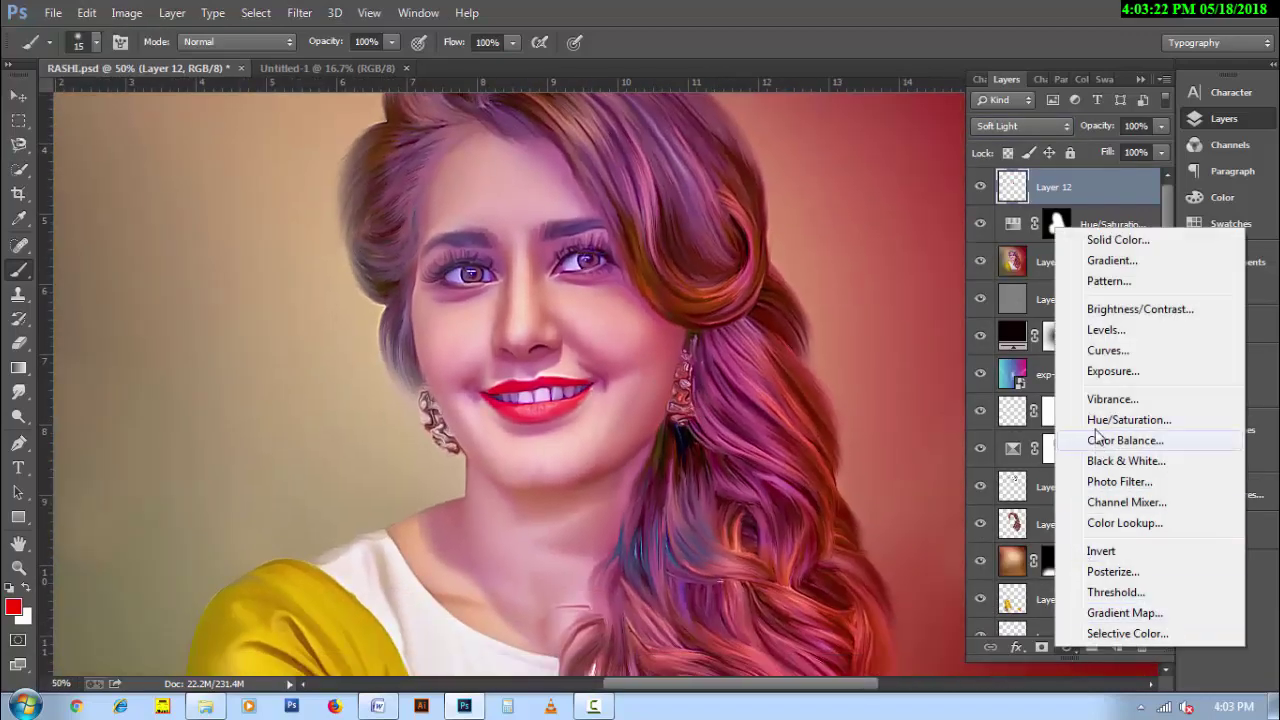
pyautogui.click(1110, 420)
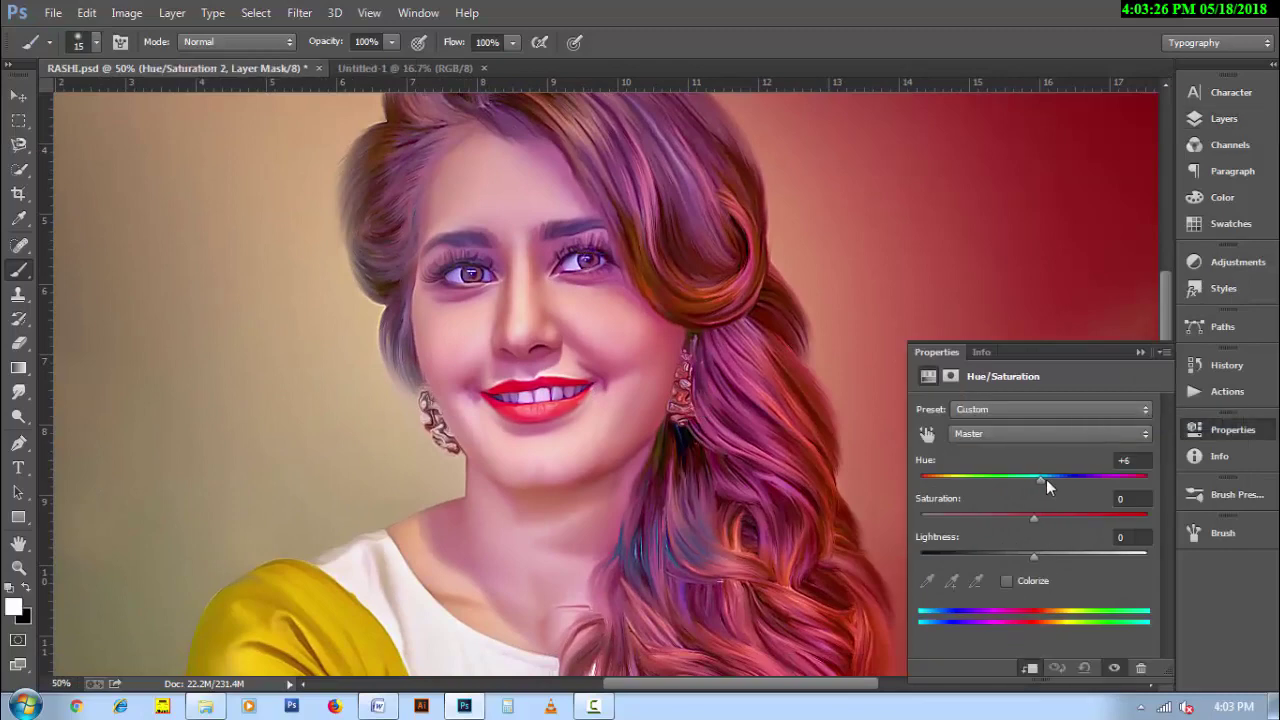
pyautogui.moveTo(1046, 479)
pyautogui.mouseDown()
pyautogui.moveTo(1148, 479)
pyautogui.moveTo(940, 494)
pyautogui.moveTo(1049, 504)
pyautogui.moveTo(981, 518)
pyautogui.mouseUp()
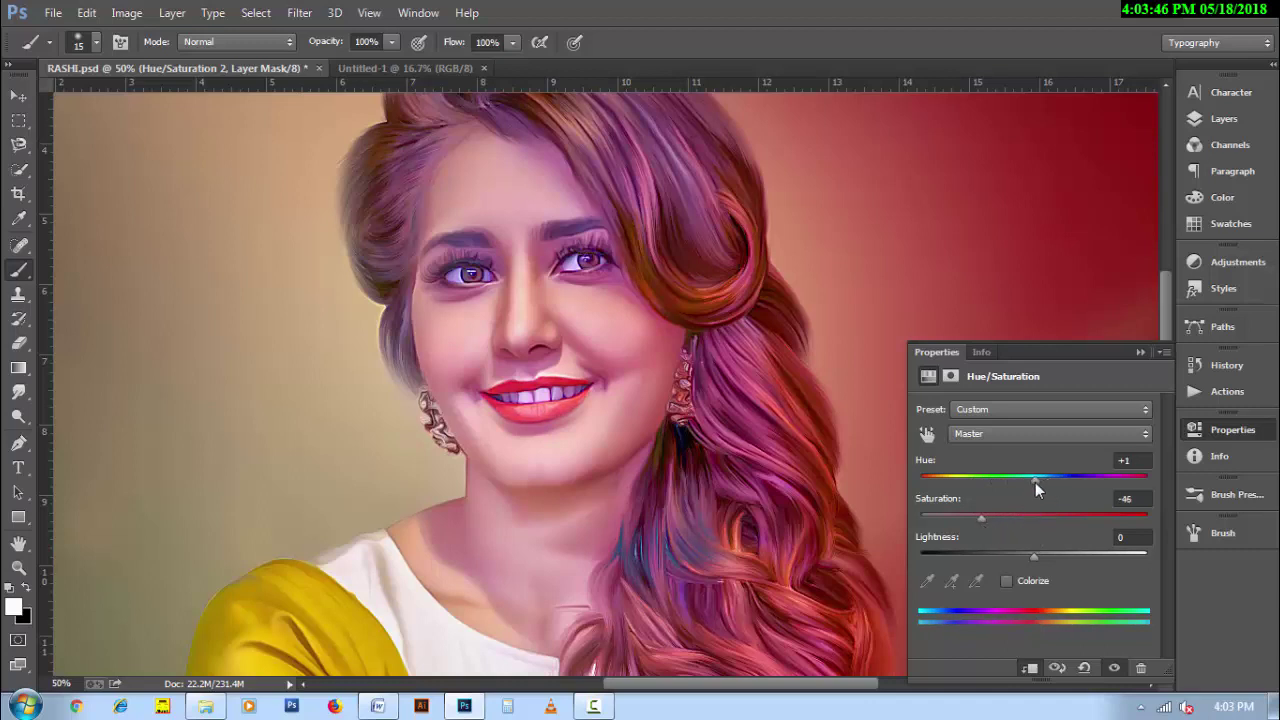
pyautogui.click(1233, 430)
pyautogui.press('h')
pyautogui.hotkey('ctrl', '-')
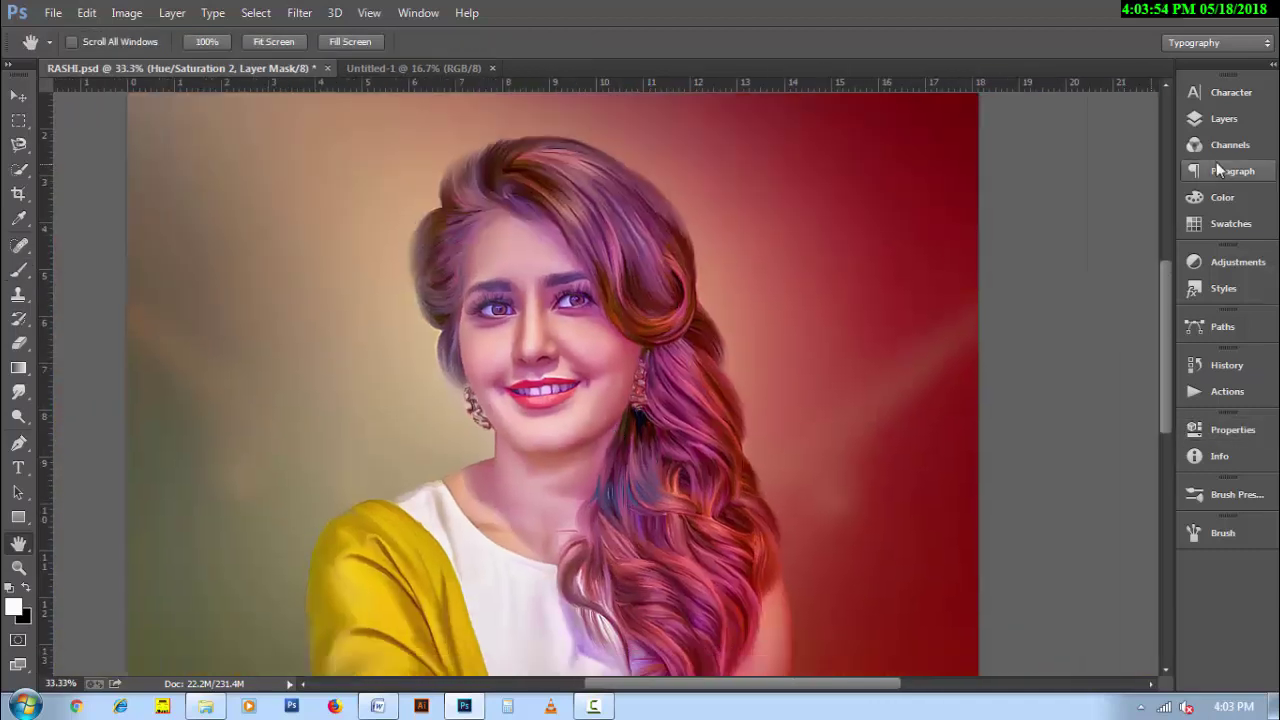
# Create a new Screen-mode layer and pick yellow as the painting colour.
pyautogui.click(1224, 118)
pyautogui.click(1117, 646)
pyautogui.click(1022, 126)
pyautogui.click(1010, 291)
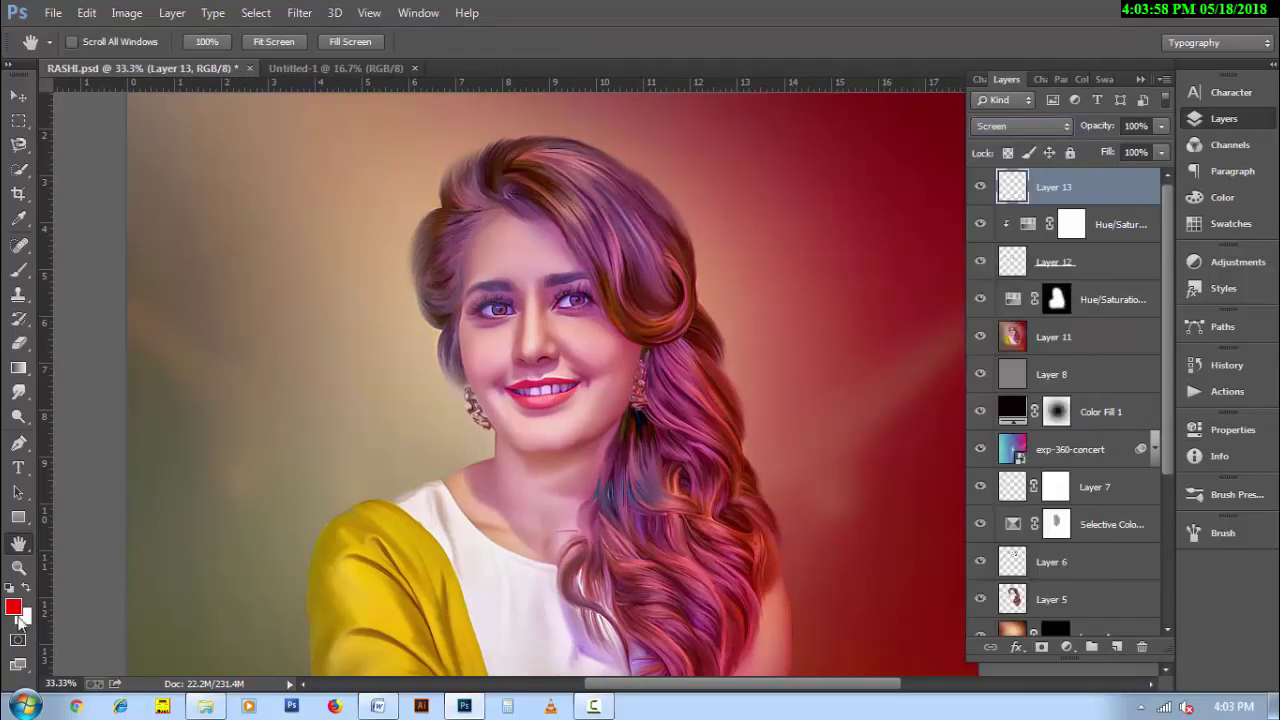
pyautogui.click(13, 606)
pyautogui.press('Return')
pyautogui.press('b')
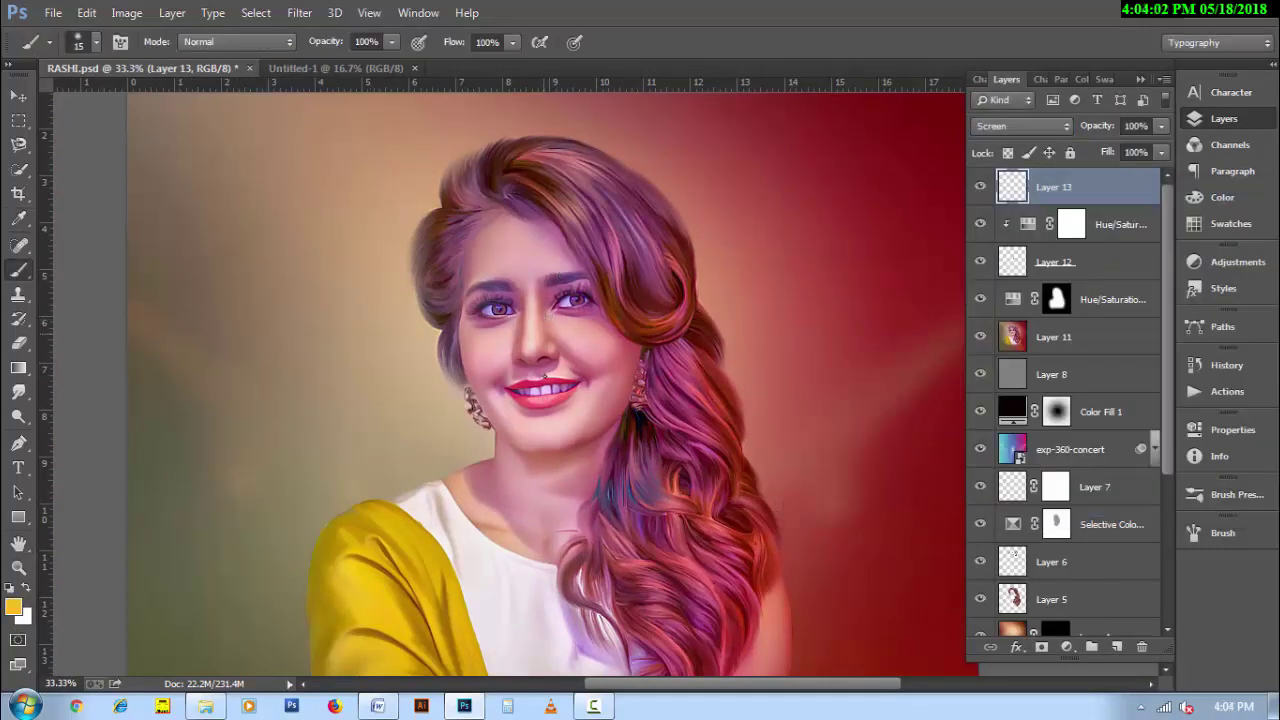
# Brush a yellow glow over the cheek and nose bridge, fading the layer's fill to 8%.
pyautogui.moveTo(467, 326); pyautogui.dragTo(540, 452)
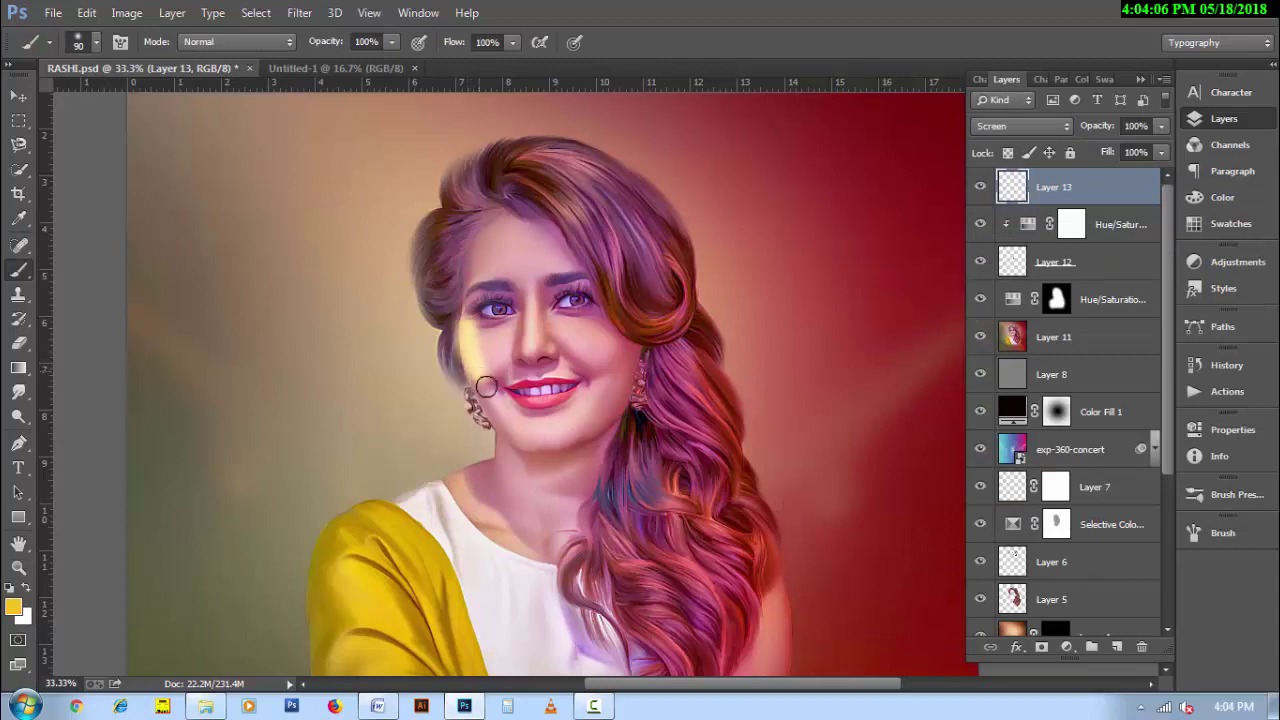
pyautogui.moveTo(1107, 152); pyautogui.dragTo(1058, 158)
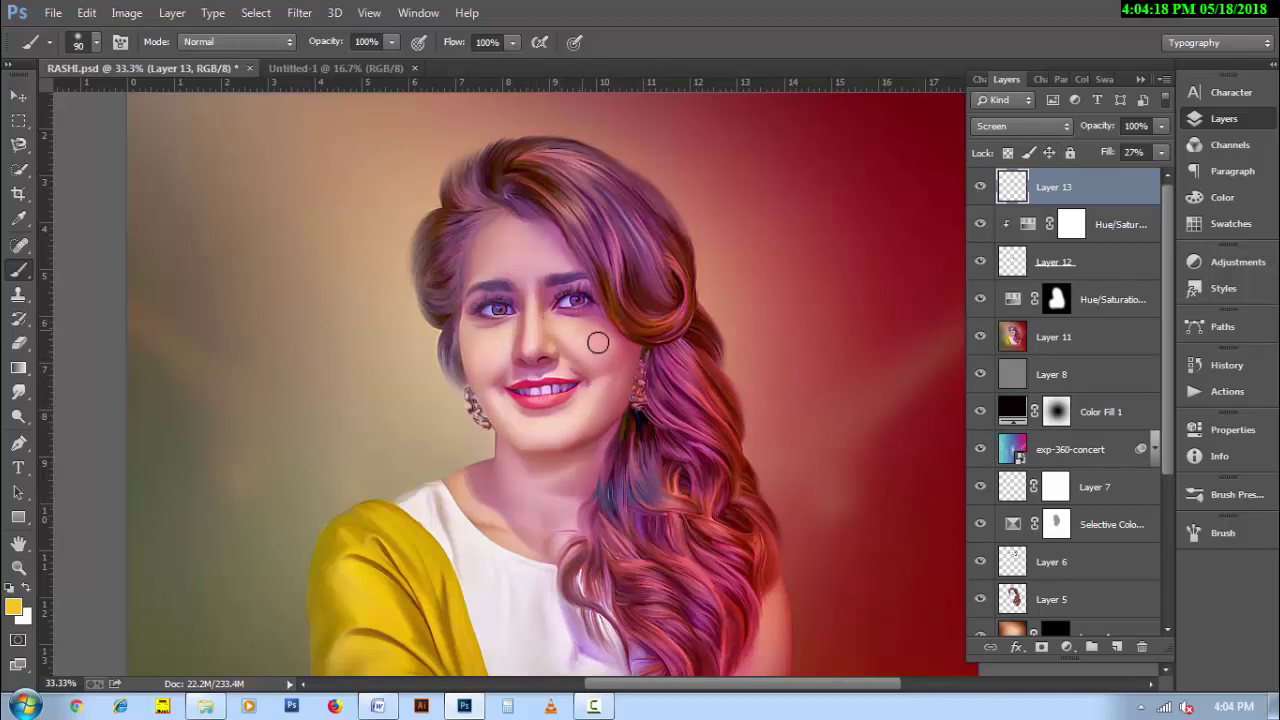
pyautogui.moveTo(528, 334)
pyautogui.mouseDown()
pyautogui.moveTo(528, 277)
pyautogui.moveTo(557, 266)
pyautogui.mouseUp()
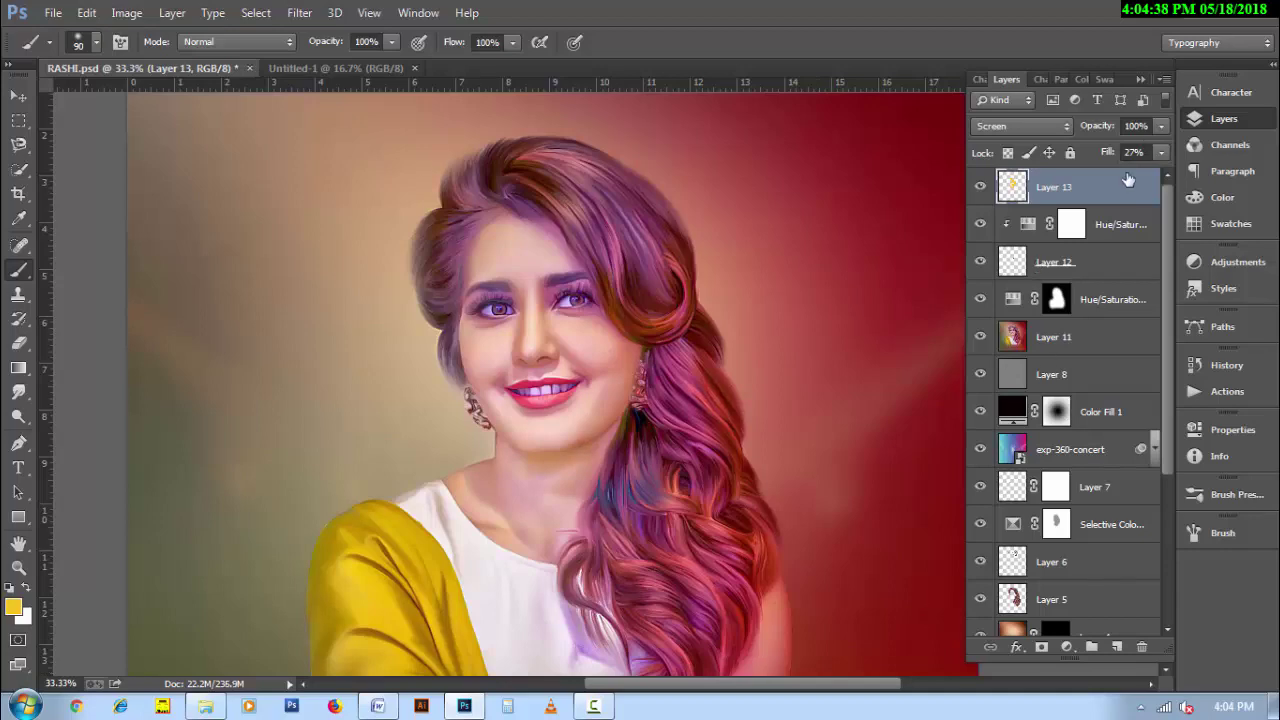
pyautogui.scroll(2, 594, 351)
pyautogui.press('[')
pyautogui.press('[')
pyautogui.press('[')
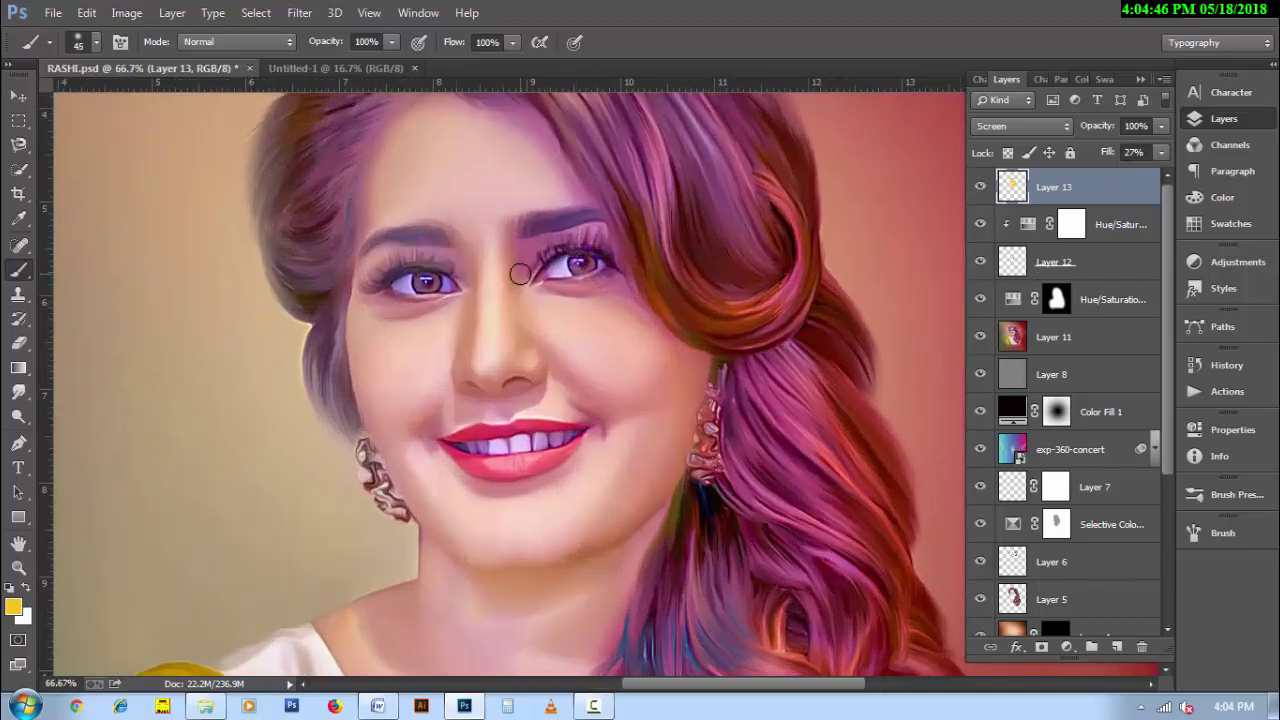
pyautogui.press('[')
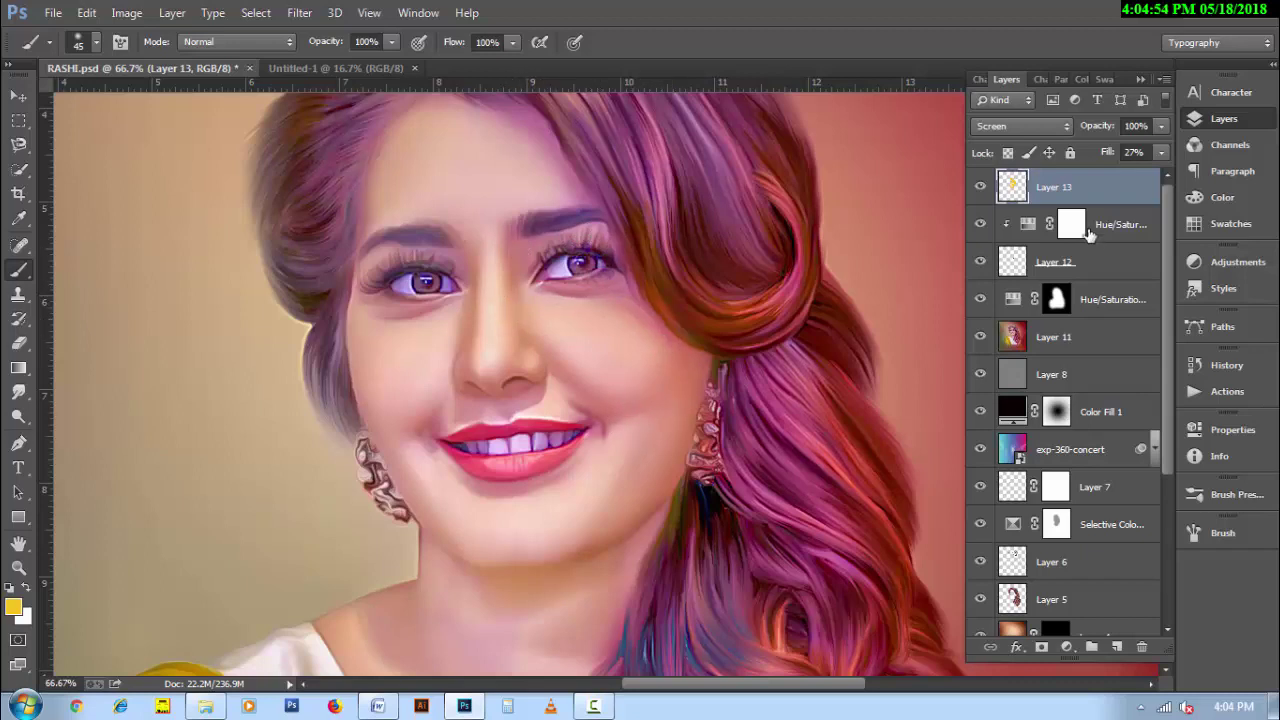
pyautogui.moveTo(1103, 155); pyautogui.dragTo(1080, 155)
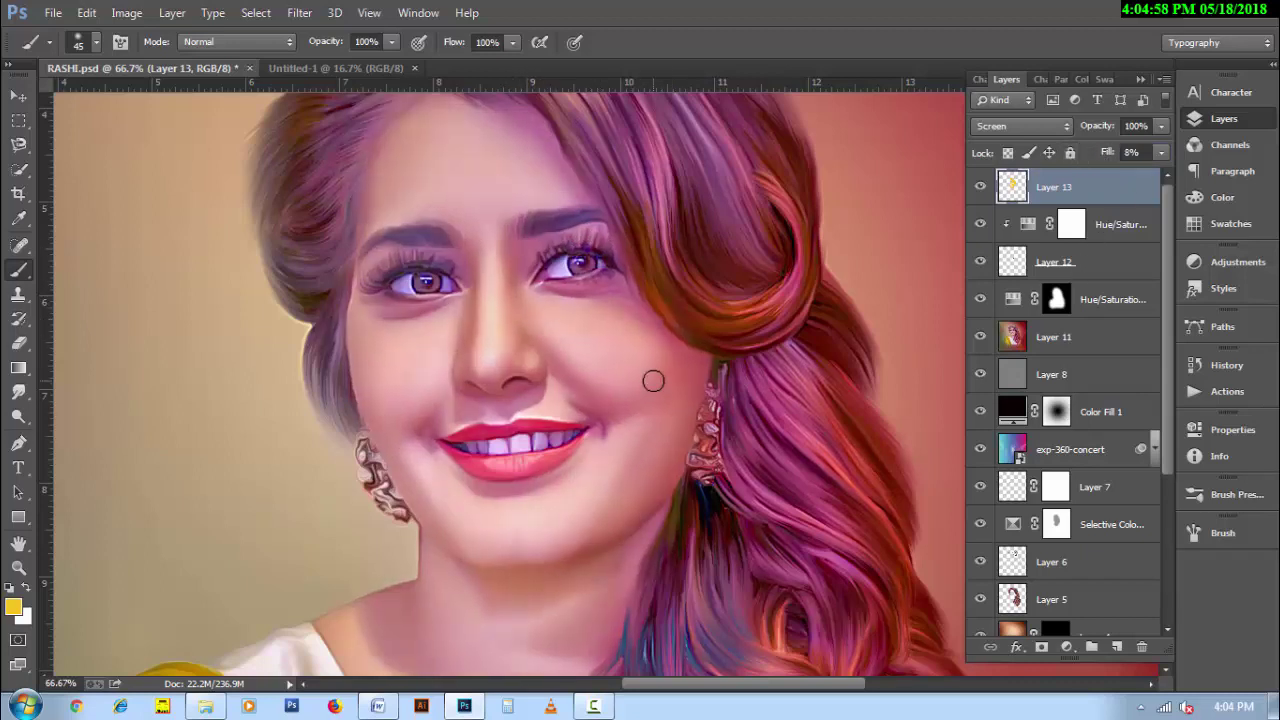
pyautogui.scroll(-1, 665, 438)
pyautogui.scroll(-1, 690, 450)
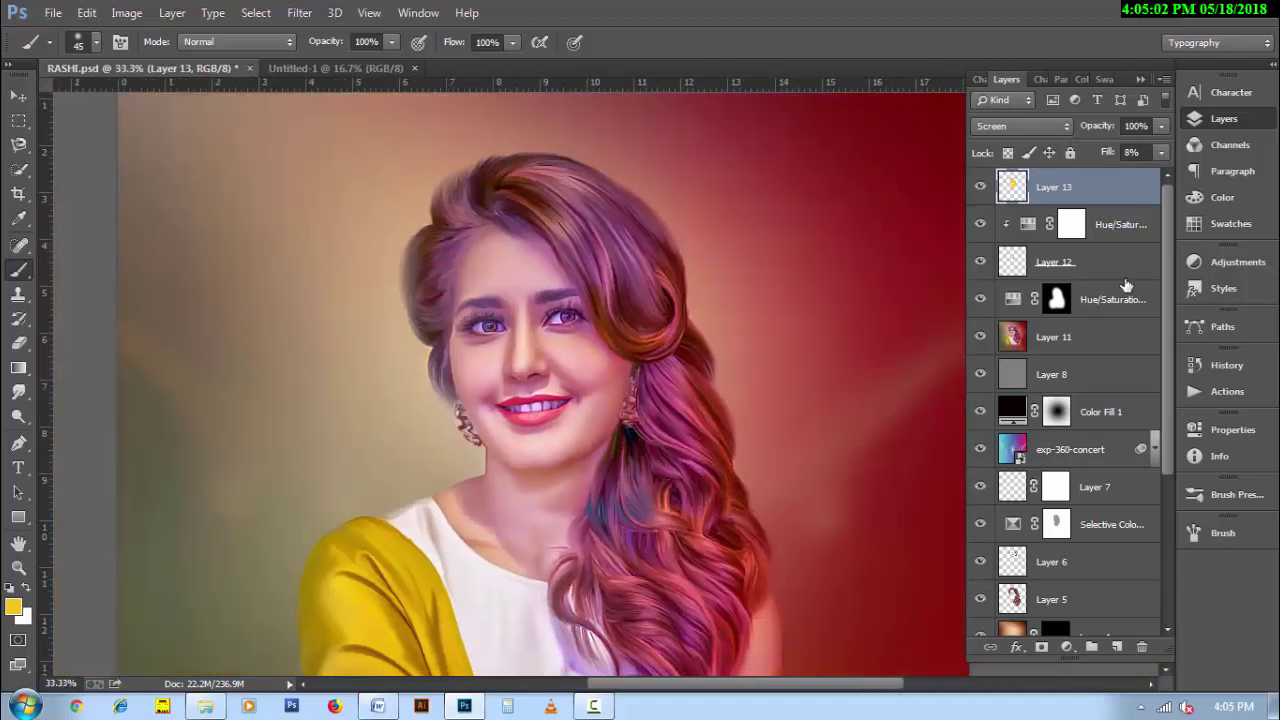
# Add Layer 14 and set it to Multiply blending at 10% fill.
pyautogui.click(1116, 647)
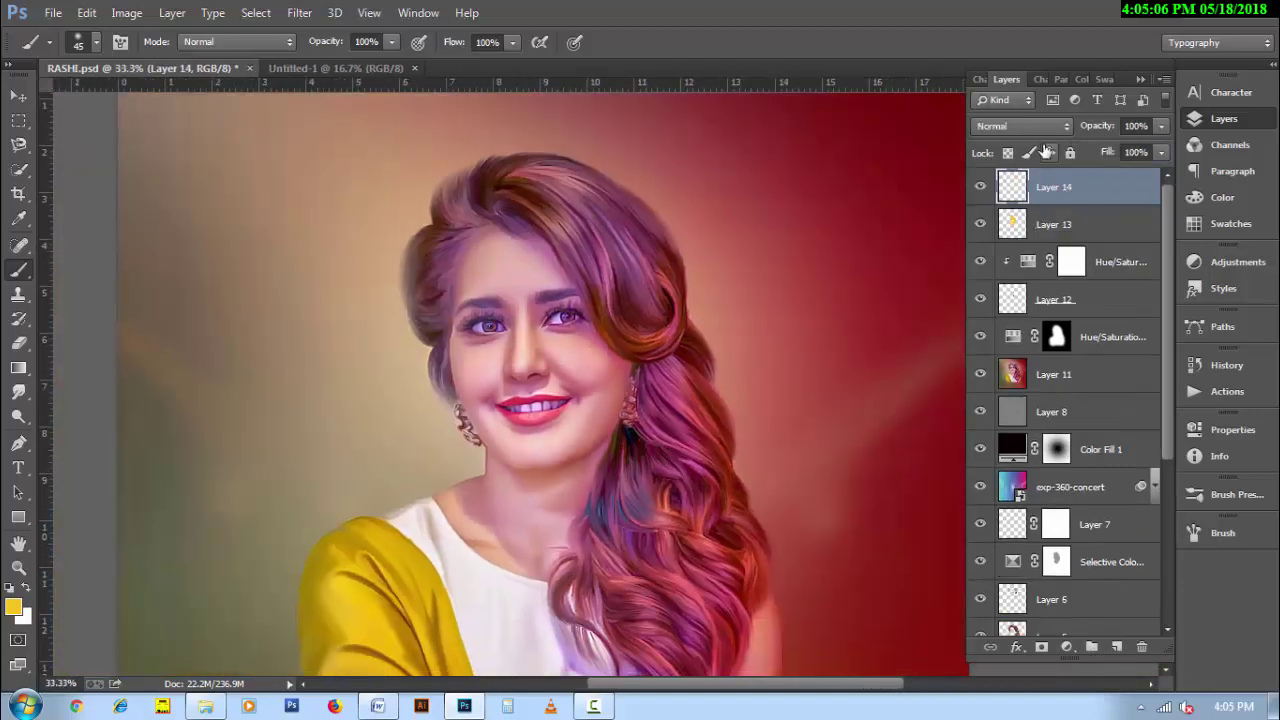
pyautogui.click(1021, 126)
pyautogui.click(990, 295)
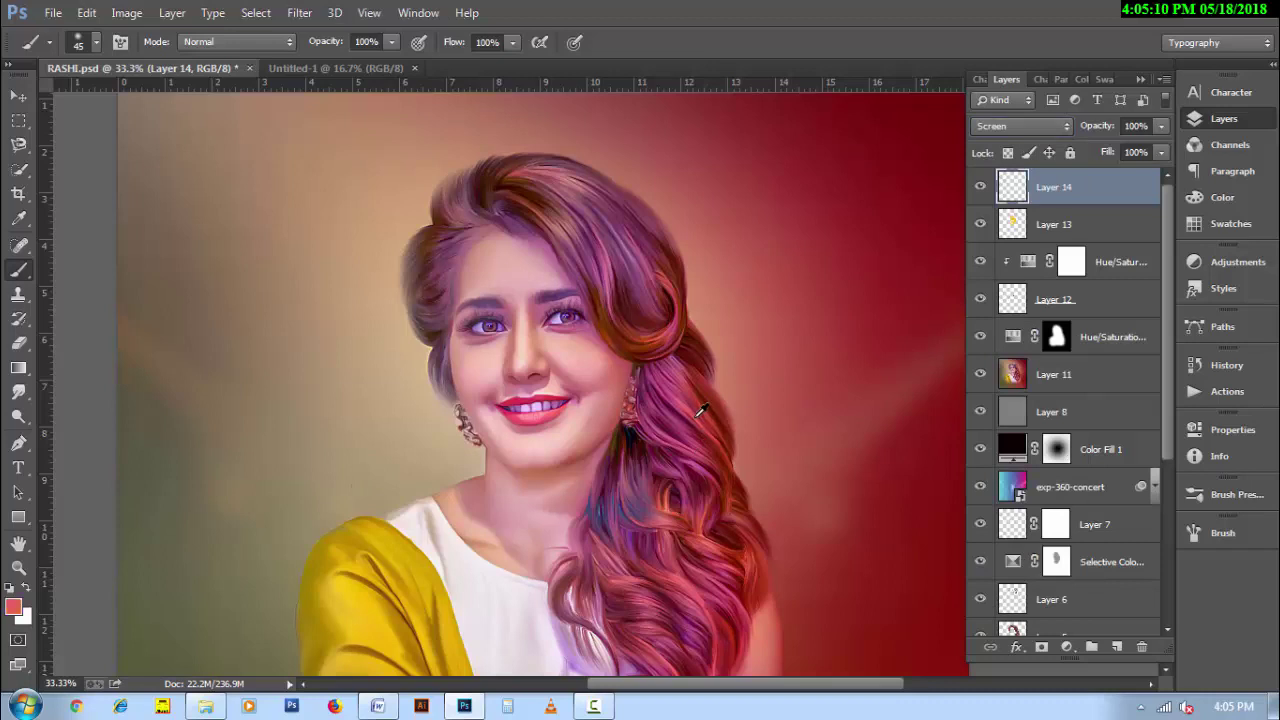
pyautogui.press(']')
pyautogui.press(']')
pyautogui.press(']')
pyautogui.press(']')
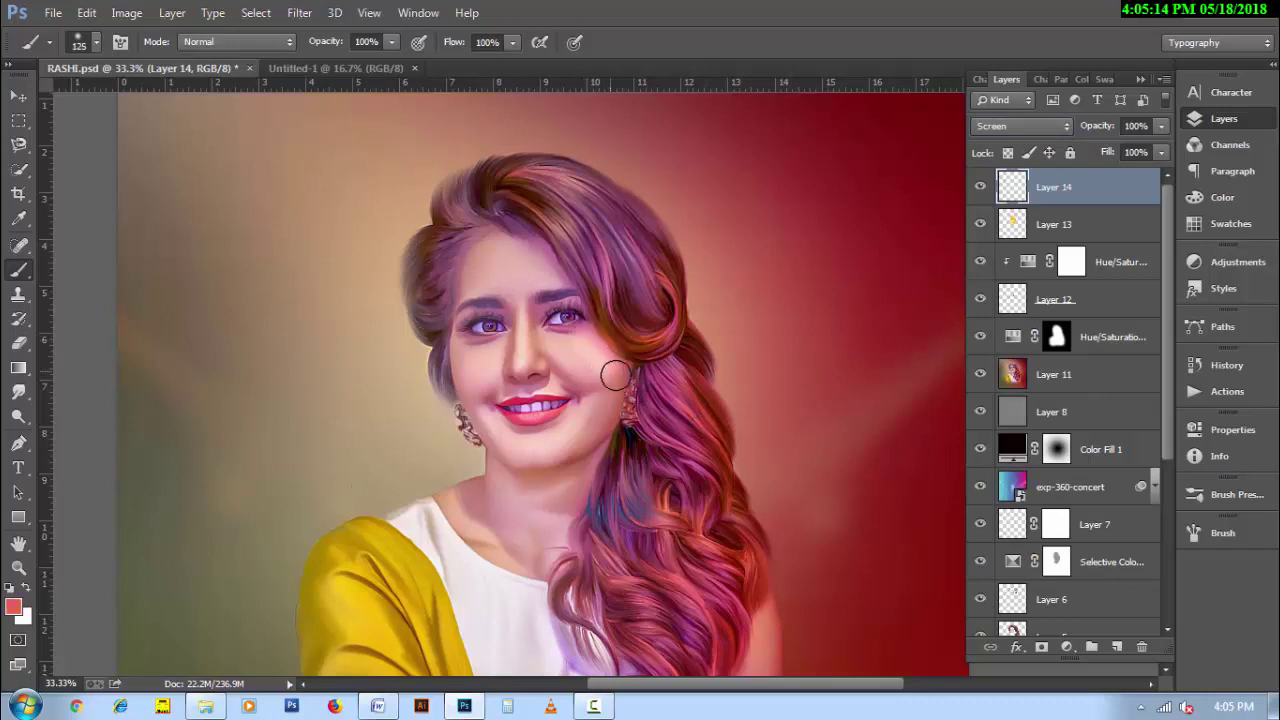
pyautogui.press(']')
pyautogui.press(']')
pyautogui.press(']')
pyautogui.click(1020, 126)
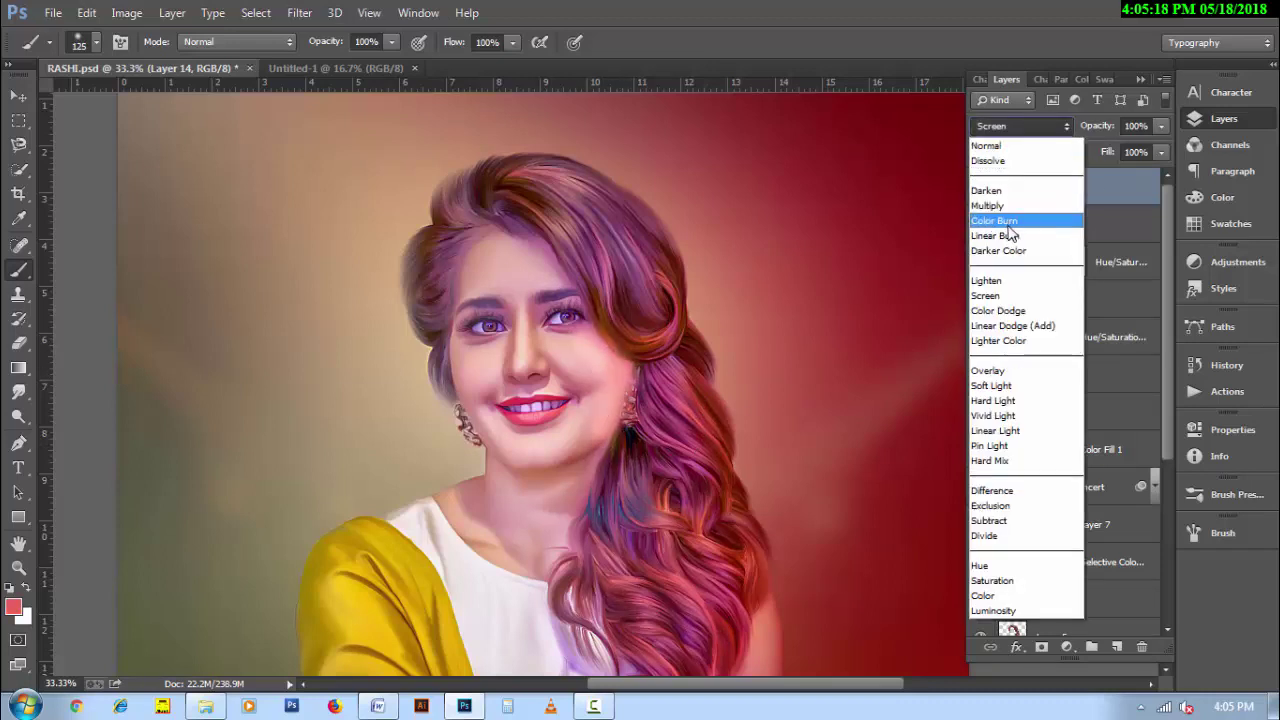
pyautogui.click(1010, 218)
pyautogui.moveTo(1110, 163); pyautogui.dragTo(1046, 164)
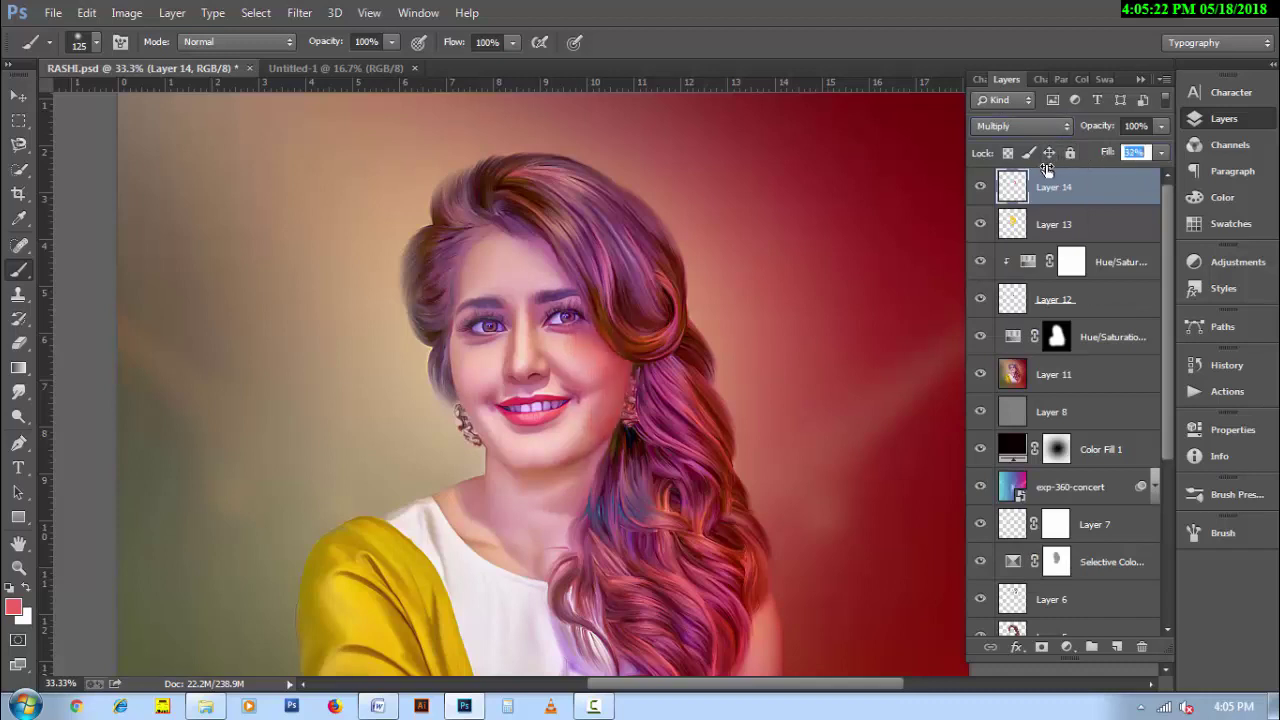
pyautogui.write('16')
pyautogui.press('Return')
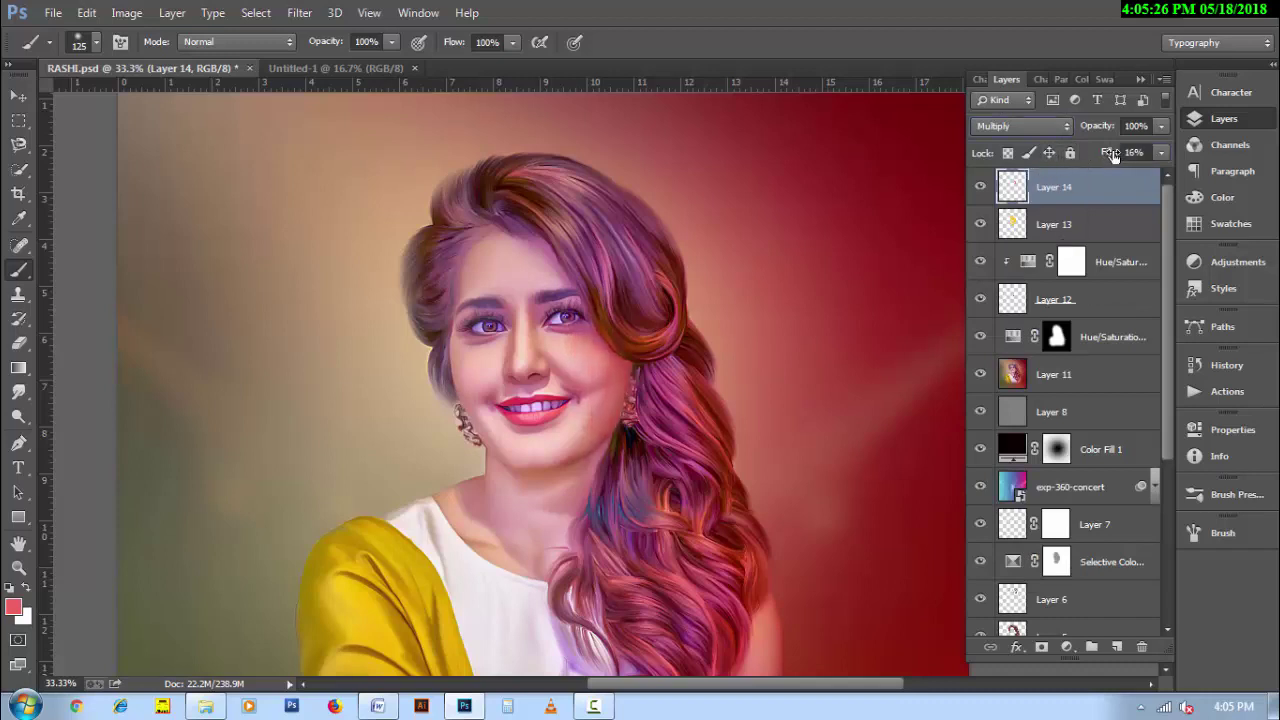
pyautogui.moveTo(1113, 157); pyautogui.dragTo(1101, 157)
# Paint soft shading along the left jawline and where the neck meets the hair.
pyautogui.press('[')
pyautogui.press('[')
pyautogui.press('[')
pyautogui.moveTo(472, 400); pyautogui.dragTo(529, 447)
pyautogui.press(']')
pyautogui.press(']')
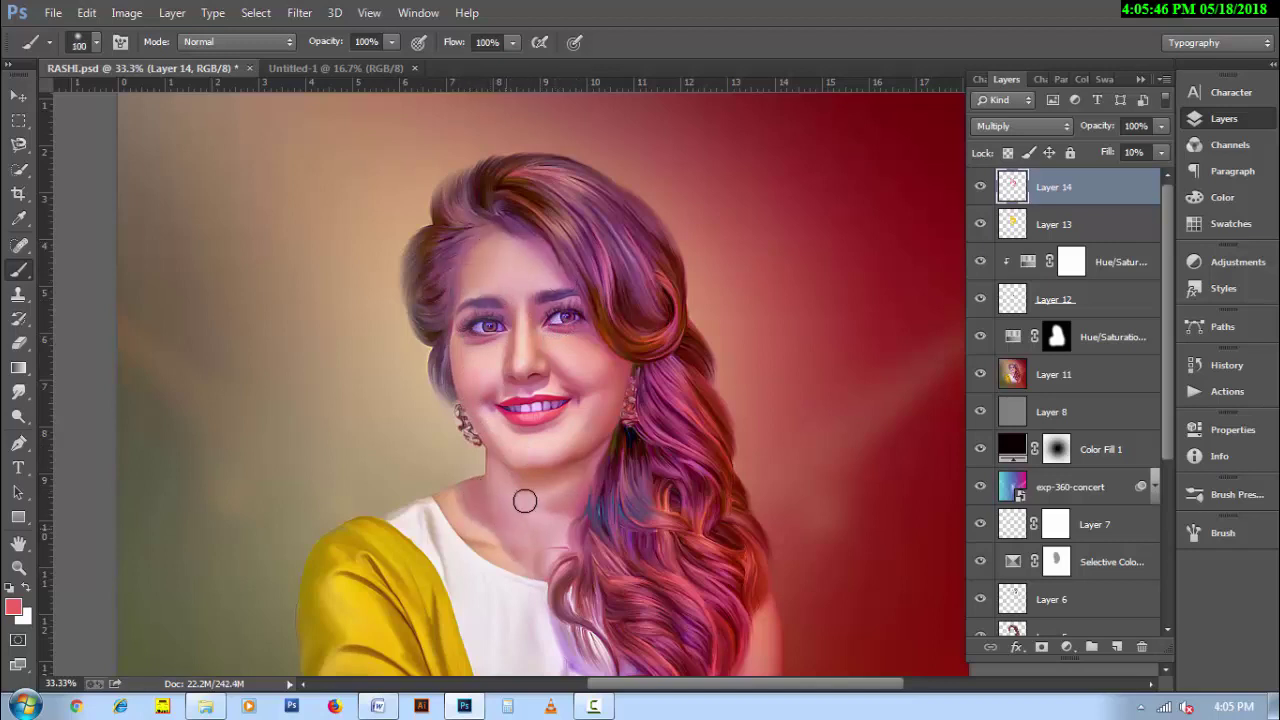
pyautogui.moveTo(587, 462); pyautogui.dragTo(598, 493)
pyautogui.press('[')
pyautogui.press('[')
pyautogui.press('[')
# Group Layers 13 and 14 as Group 2 and stamp all visible layers onto a new layer.
pyautogui.keyDown('shift'); pyautogui.click(1054, 226); pyautogui.keyUp('shift')
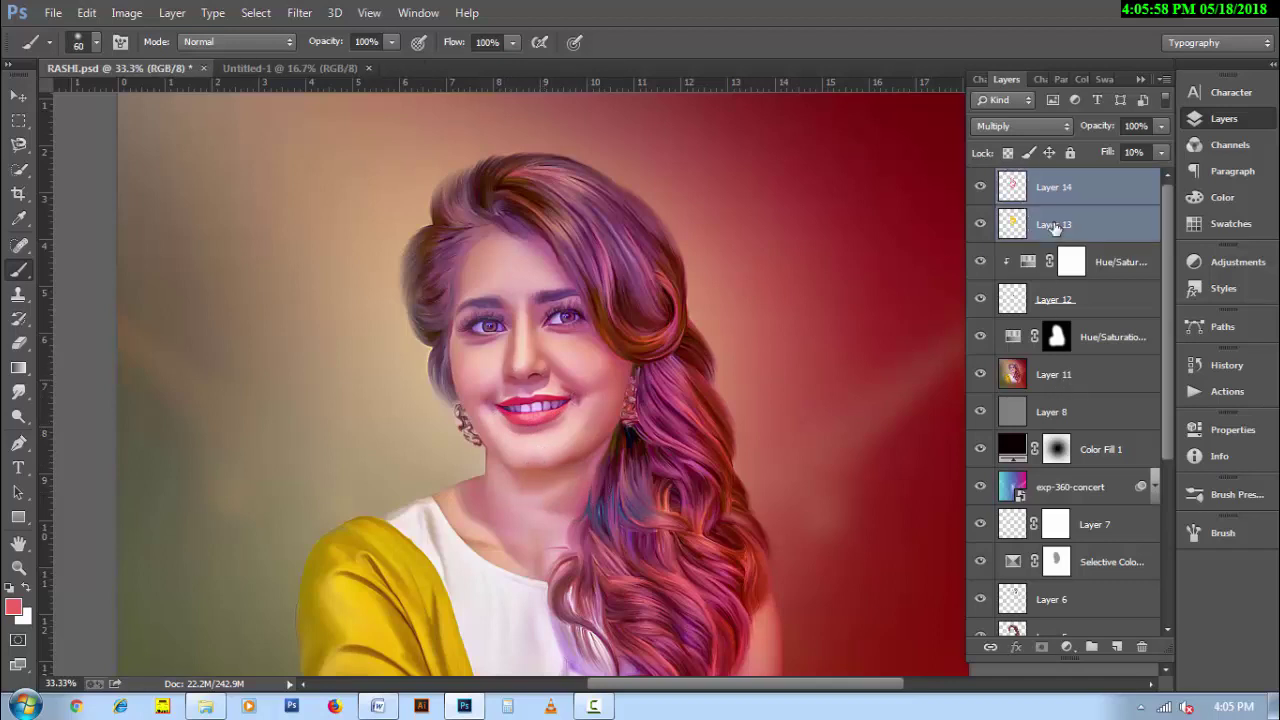
pyautogui.hotkey('ctrl', 'g')
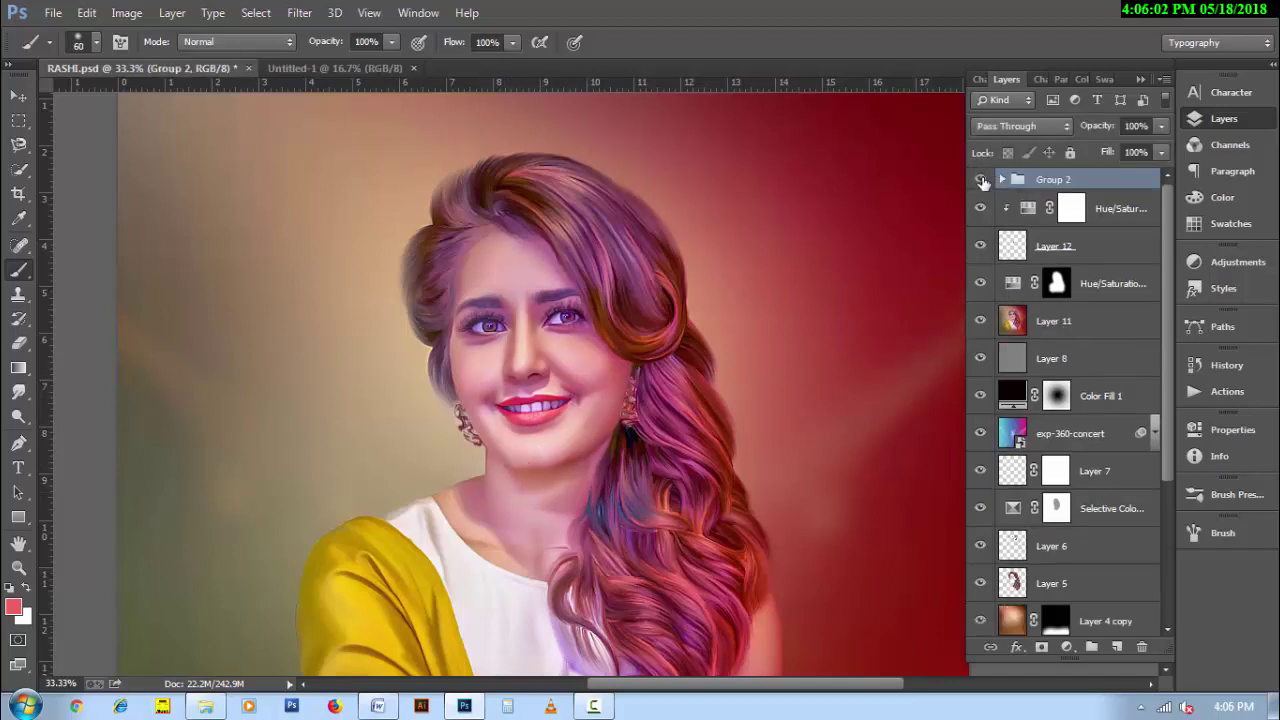
pyautogui.press('h')
pyautogui.hotkey('ctrl', '-')
pyautogui.moveTo(688, 504); pyautogui.dragTo(668, 452)
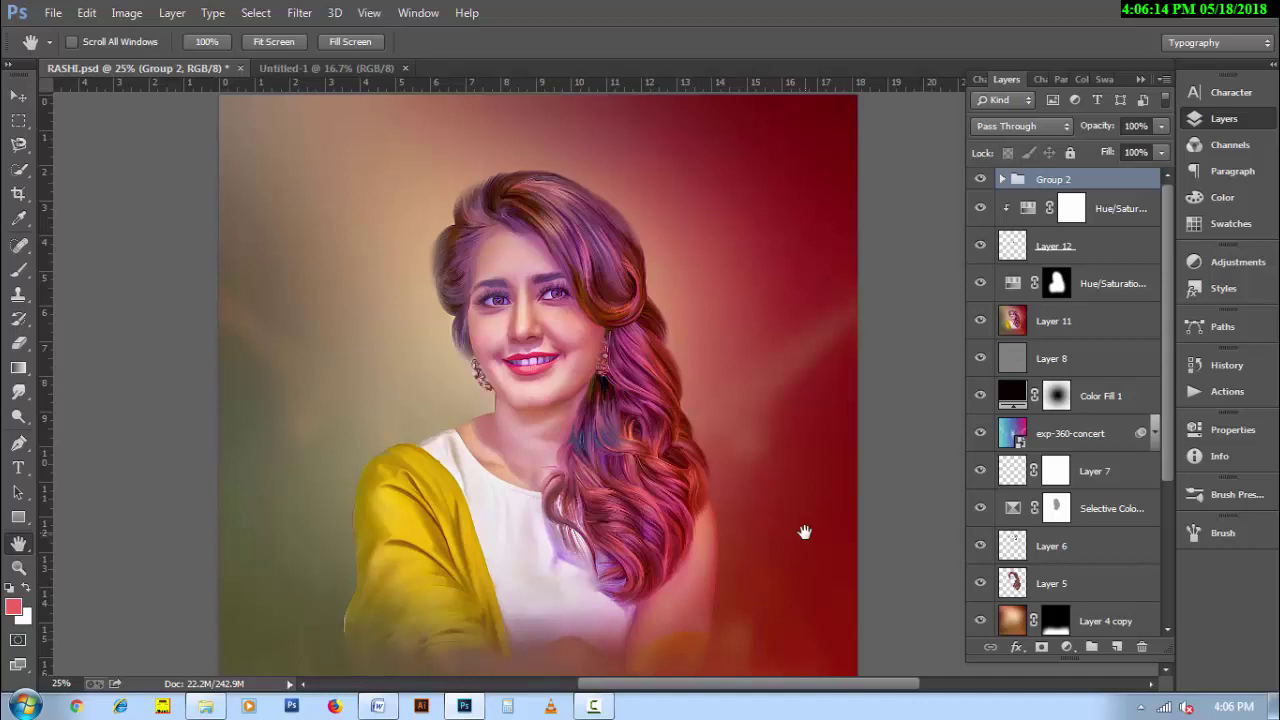
pyautogui.hotkey('ctrl', 'shift', 'alt', 'e')
# Add a new Overlay-mode layer filled with 50% gray.
pyautogui.click(1117, 647)
pyautogui.click(1020, 126)
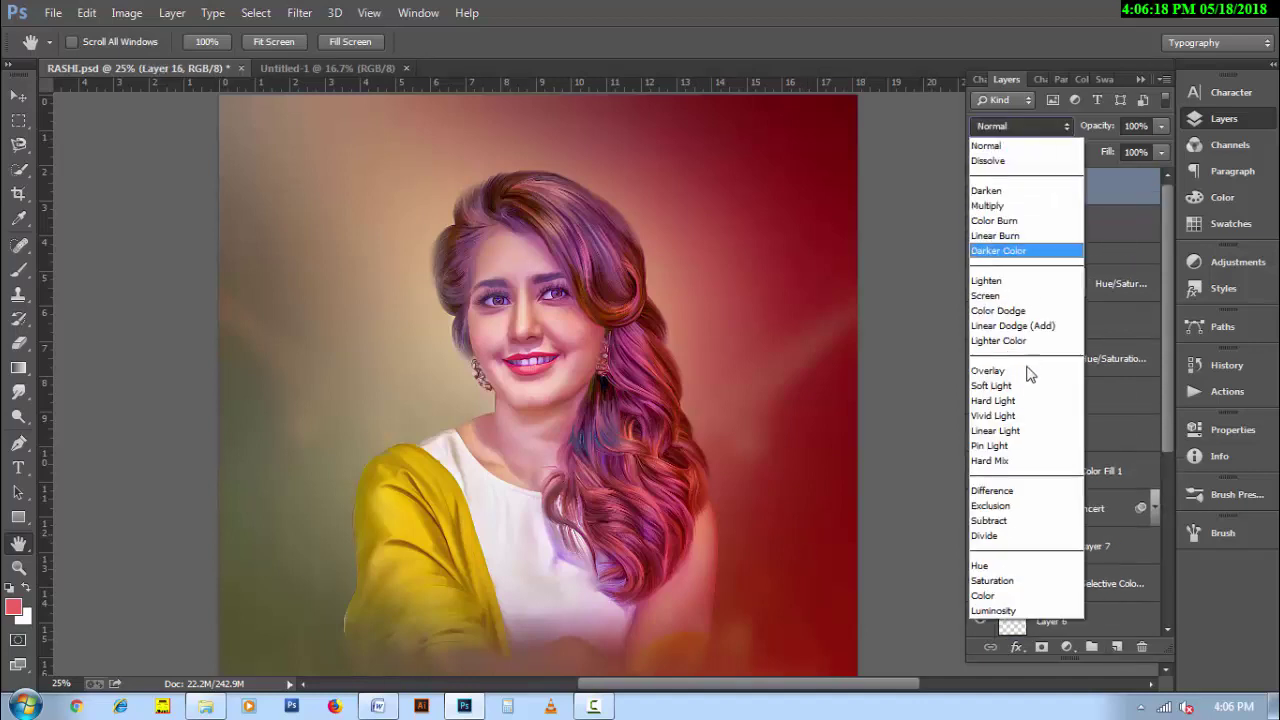
pyautogui.click(1028, 374)
pyautogui.hotkey('shift', 'F5')
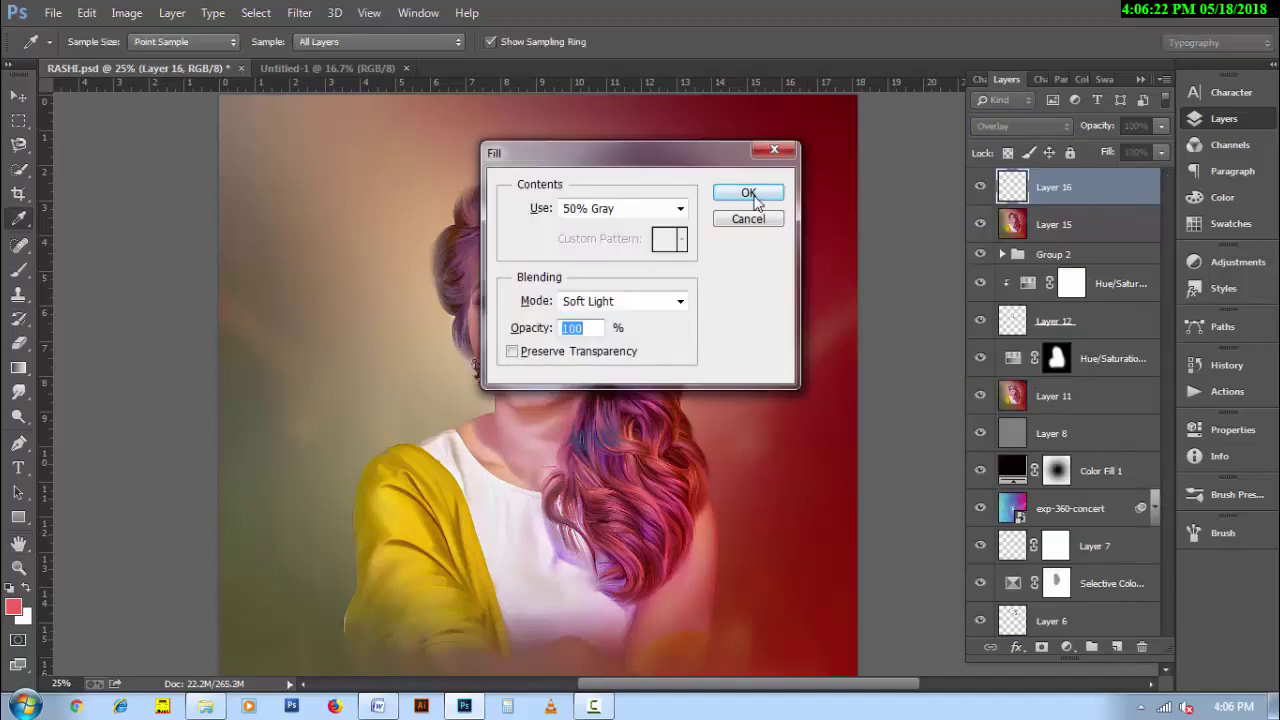
pyautogui.press('Return')
pyautogui.click(18, 416)
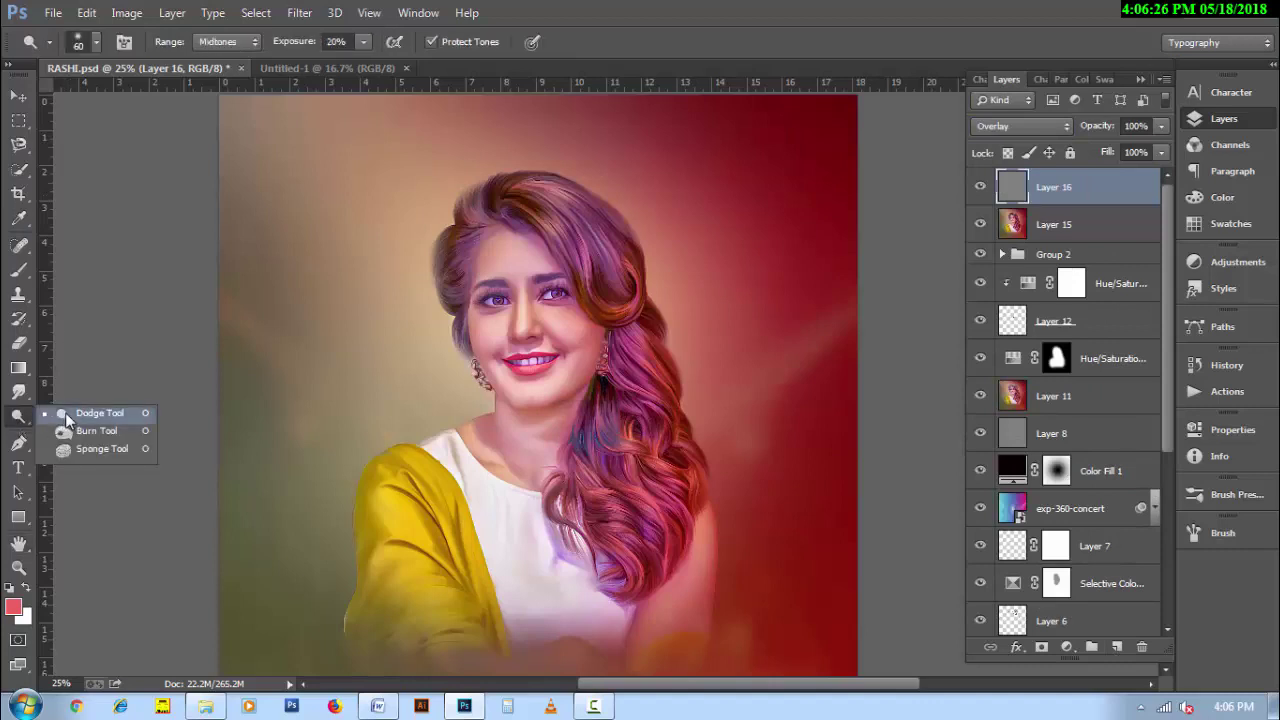
# Dodge the yellow shawl, lower hair strands and neck at 30% exposure, then drop exposure to 10%.
pyautogui.click(65, 414)
pyautogui.press(']')
pyautogui.press(']')
pyautogui.press(']')
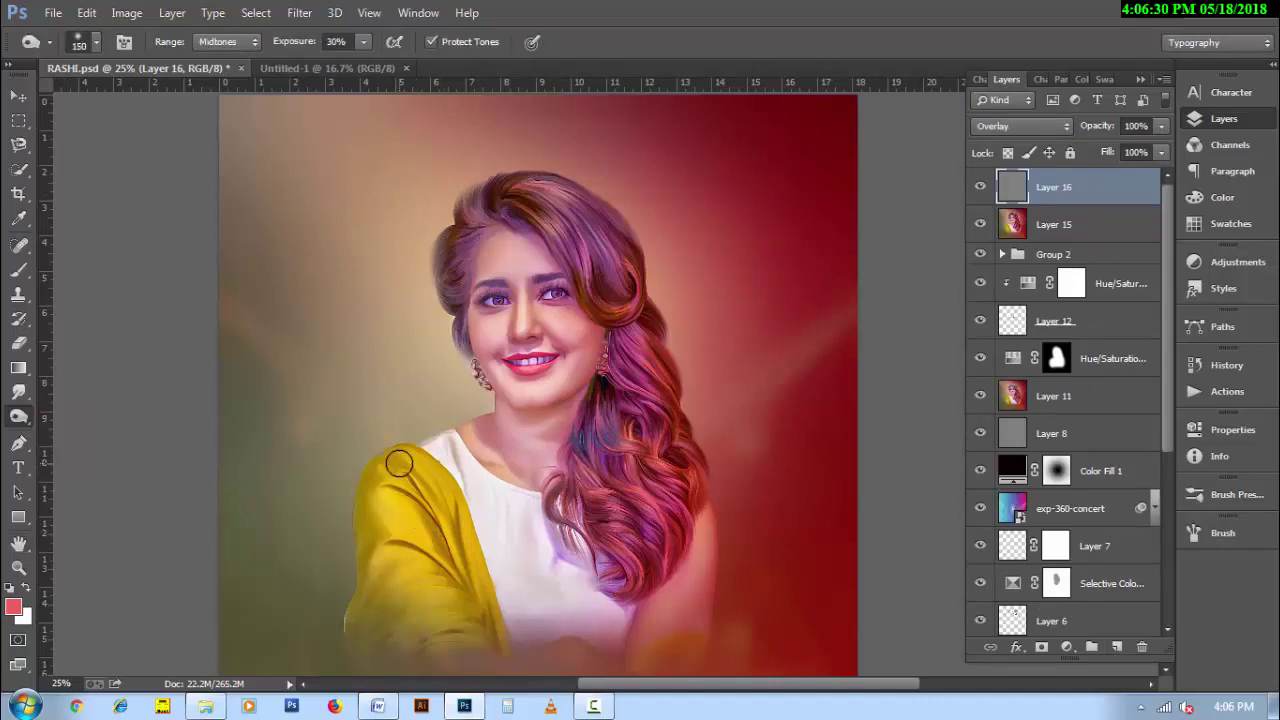
pyautogui.moveTo(400, 457)
pyautogui.mouseDown()
pyautogui.moveTo(466, 567)
pyautogui.moveTo(406, 600)
pyautogui.mouseUp()
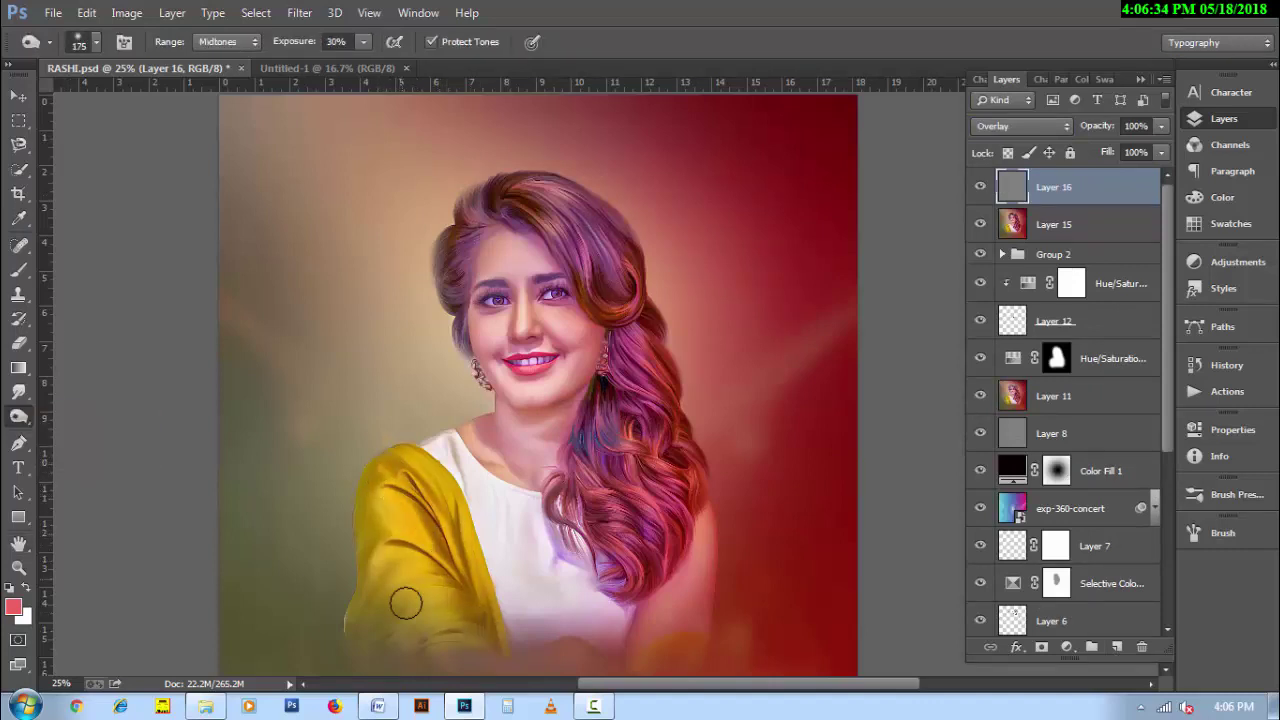
pyautogui.press('[')
pyautogui.press('[')
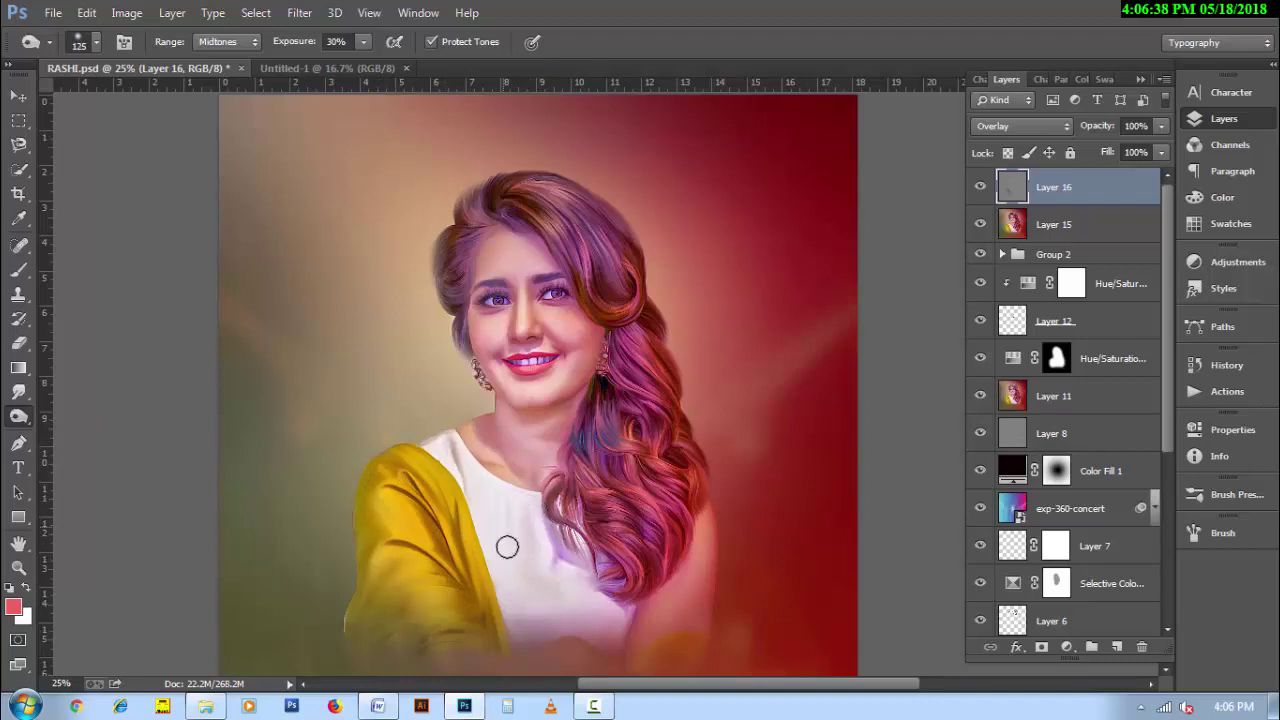
pyautogui.press(']')
pyautogui.press(']')
pyautogui.press(']')
pyautogui.moveTo(639, 469); pyautogui.dragTo(590, 492)
pyautogui.press('[')
pyautogui.press('[')
pyautogui.press('[')
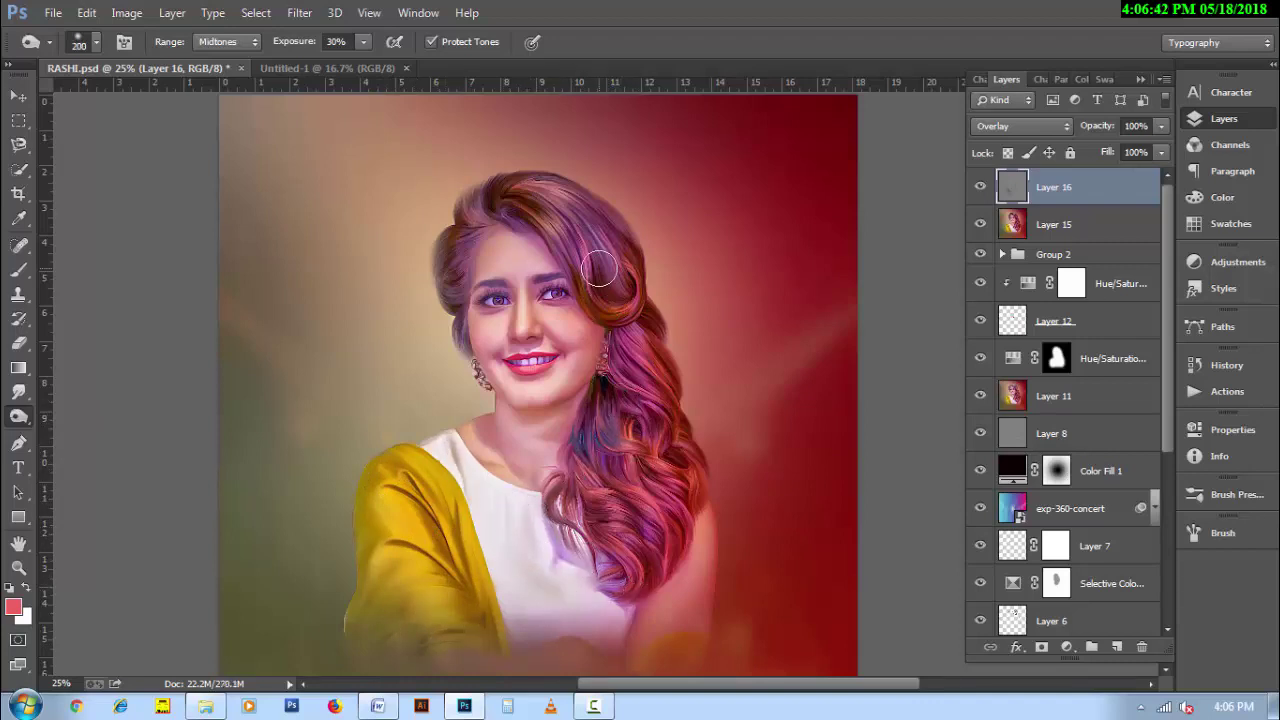
pyautogui.moveTo(539, 364)
pyautogui.mouseDown()
pyautogui.moveTo(489, 424)
pyautogui.moveTo(601, 357)
pyautogui.mouseUp()
pyautogui.press('1')
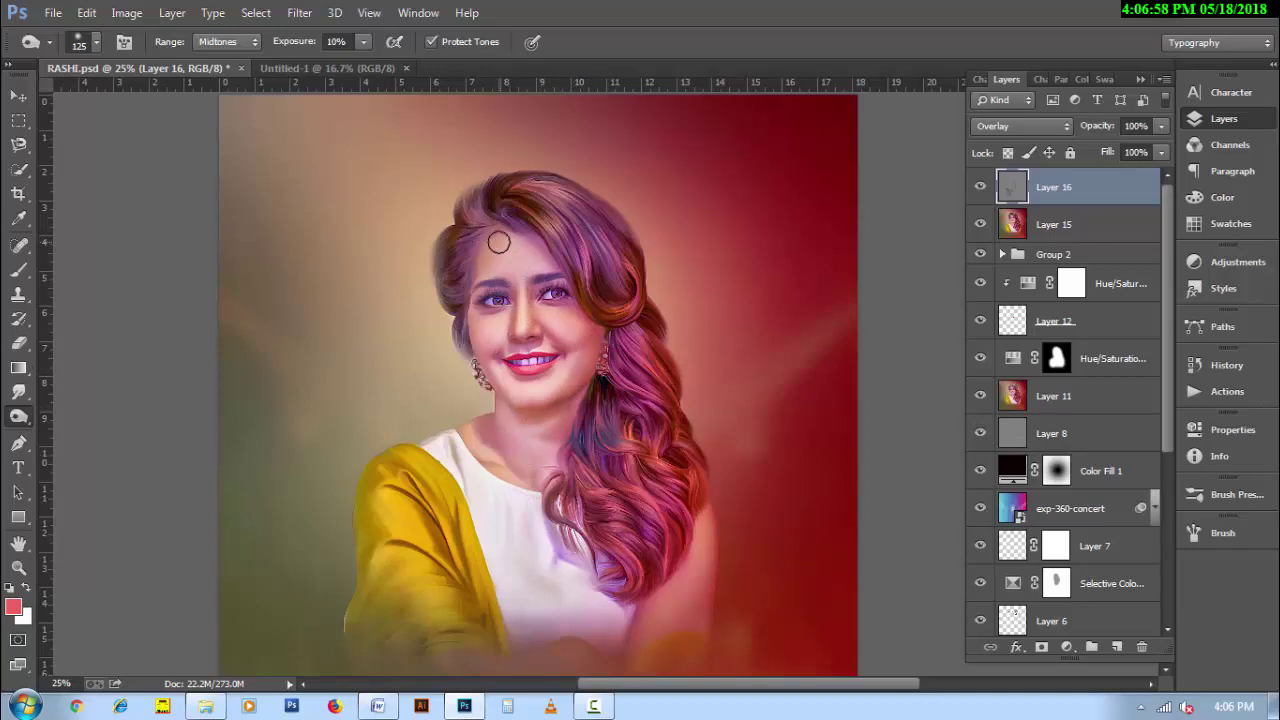
pyautogui.rightClick(18, 416)
# Dodge the yellow sleeve's fold highlights with a 40–60 px brush, then pan back to the shoulder and hair.
pyautogui.click(70, 416)
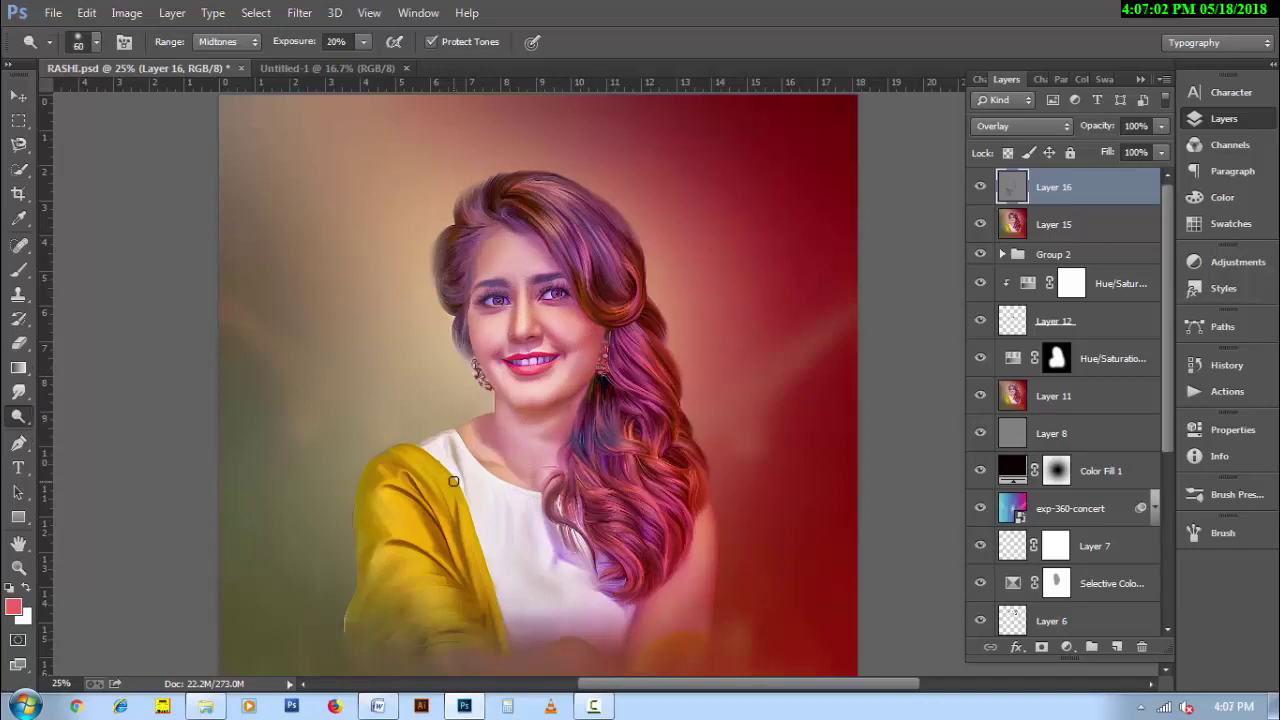
pyautogui.scroll(1, 453, 481)
pyautogui.scroll(1, 471, 480)
pyautogui.scroll(1, 423, 417)
pyautogui.scroll(1, 434, 449)
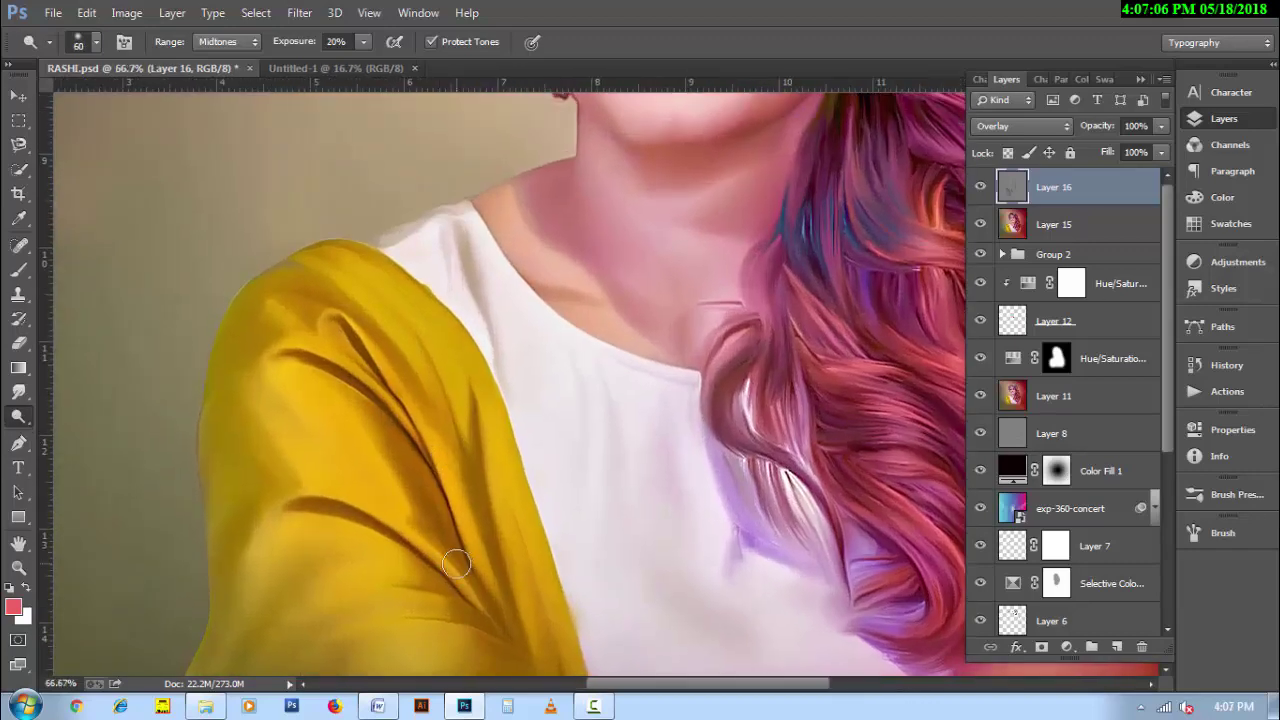
pyautogui.press('[')
pyautogui.press('[')
pyautogui.moveTo(318, 356)
pyautogui.mouseDown()
pyautogui.moveTo(277, 344)
pyautogui.moveTo(325, 321)
pyautogui.moveTo(410, 423)
pyautogui.moveTo(480, 580)
pyautogui.moveTo(445, 455)
pyautogui.moveTo(400, 511)
pyautogui.mouseUp()
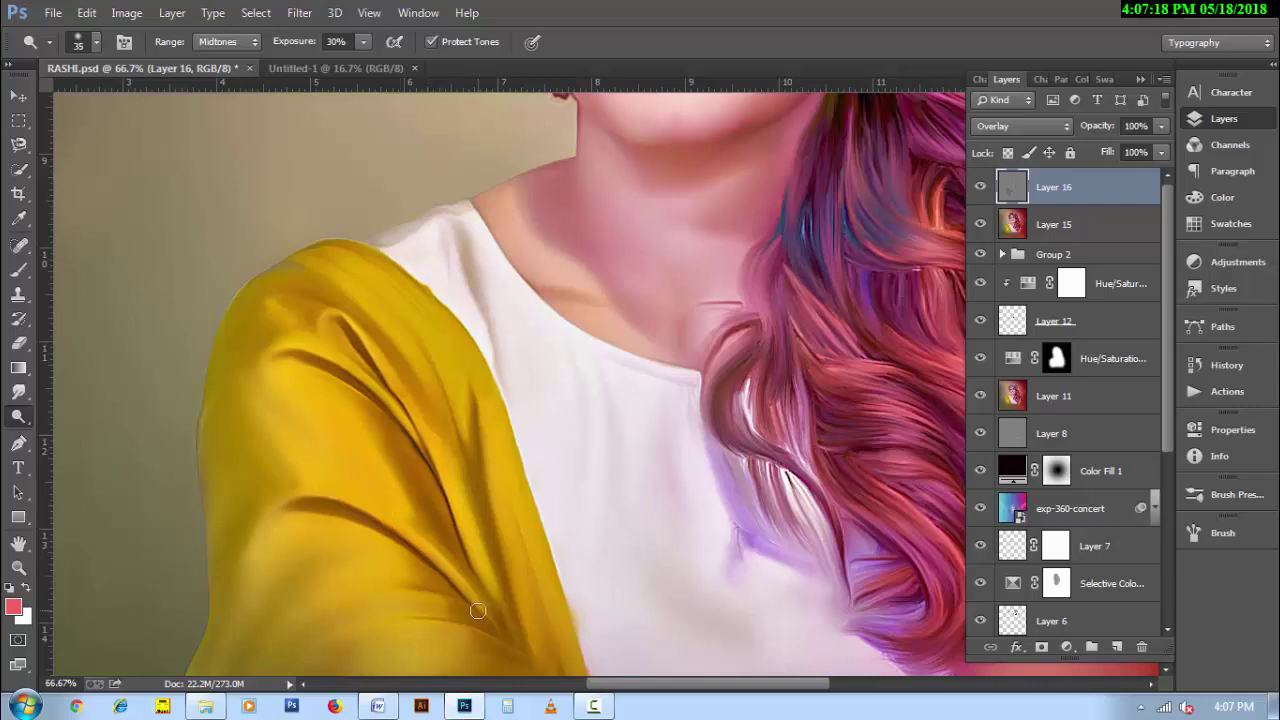
pyautogui.press(']')
pyautogui.press(']')
pyautogui.press(']')
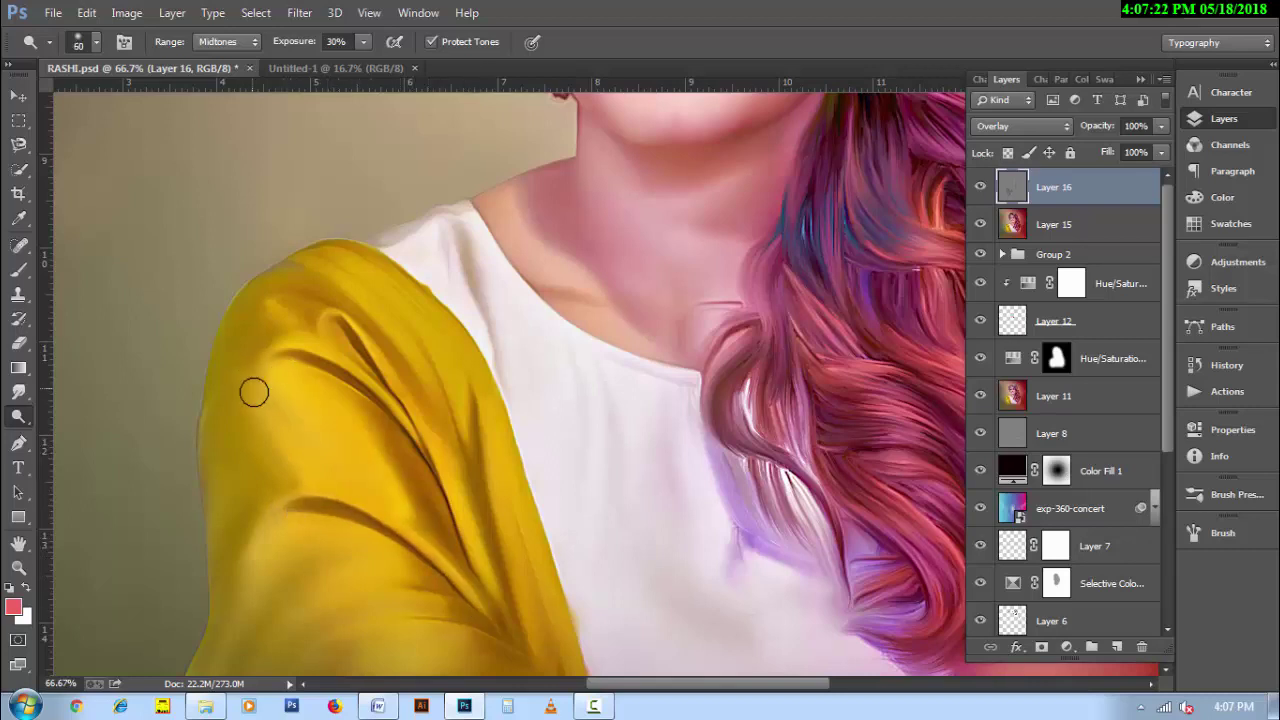
pyautogui.moveTo(543, 591)
pyautogui.mouseDown()
pyautogui.moveTo(329, 251)
pyautogui.moveTo(448, 390)
pyautogui.mouseUp()
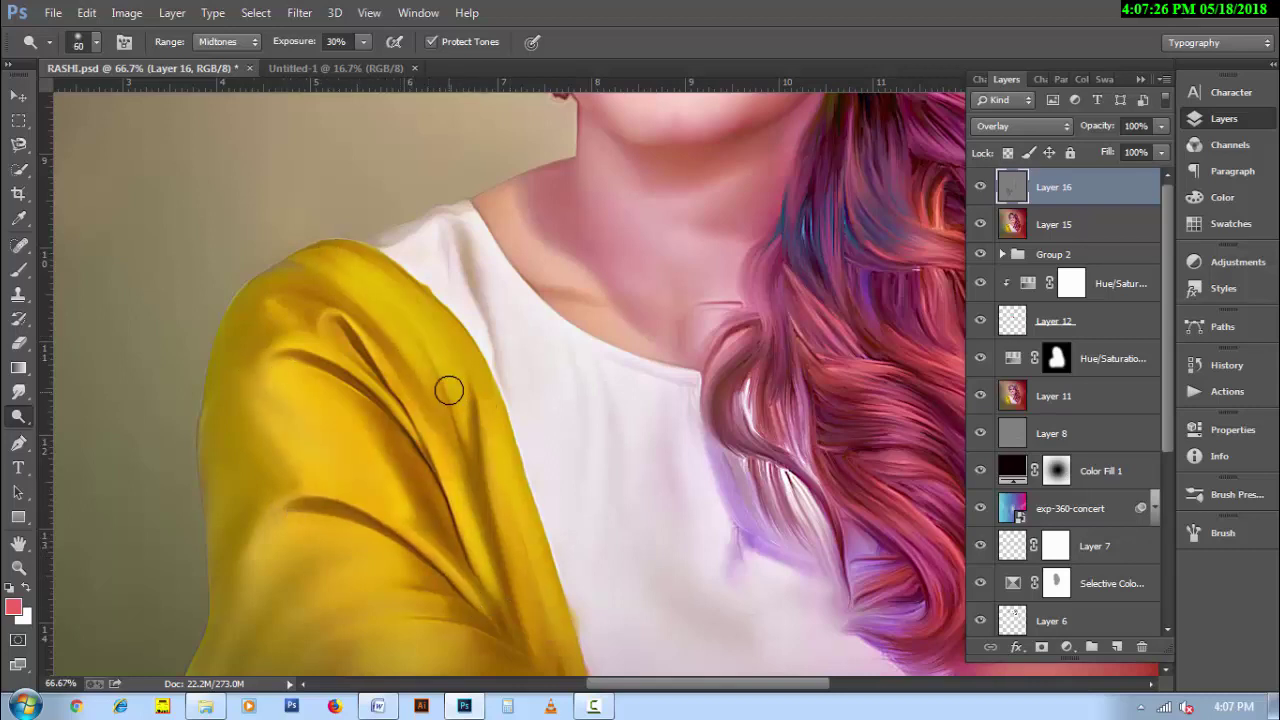
pyautogui.hotkey('ctrl', '-')
pyautogui.moveTo(611, 500); pyautogui.dragTo(547, 380)
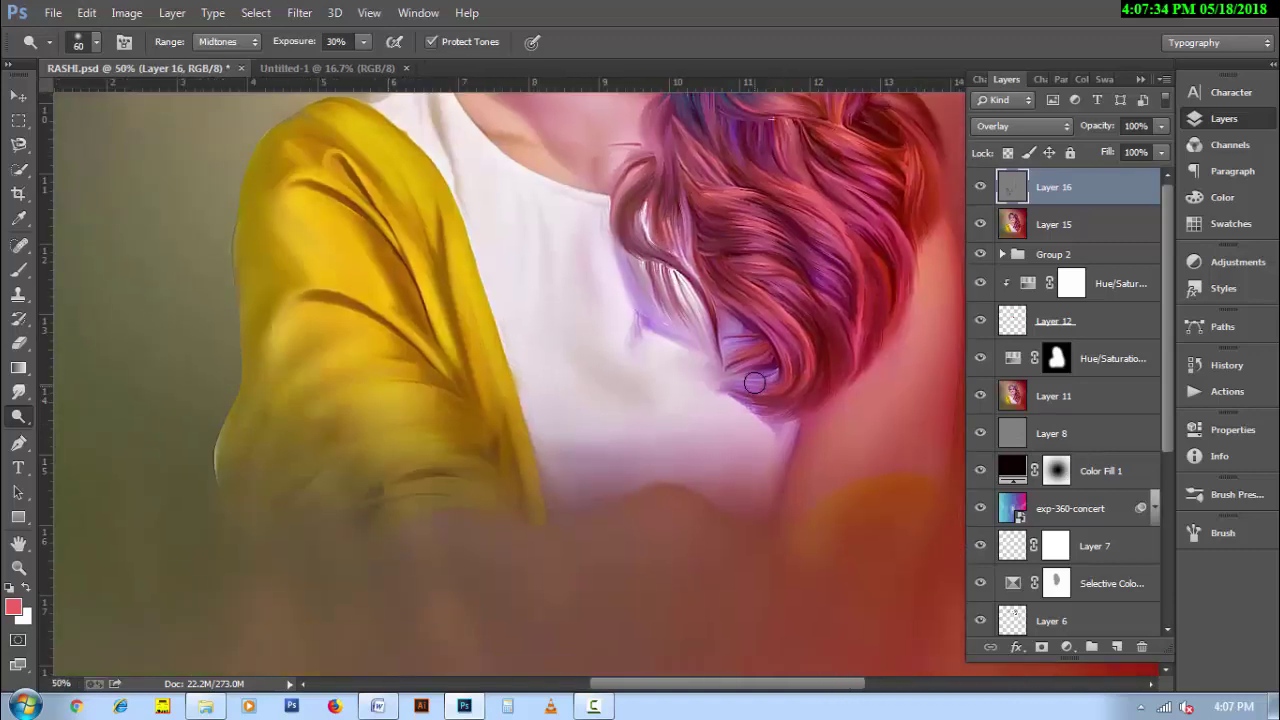
pyautogui.moveTo(831, 359); pyautogui.dragTo(771, 429)
pyautogui.press(']')
pyautogui.press(']')
pyautogui.press(']')
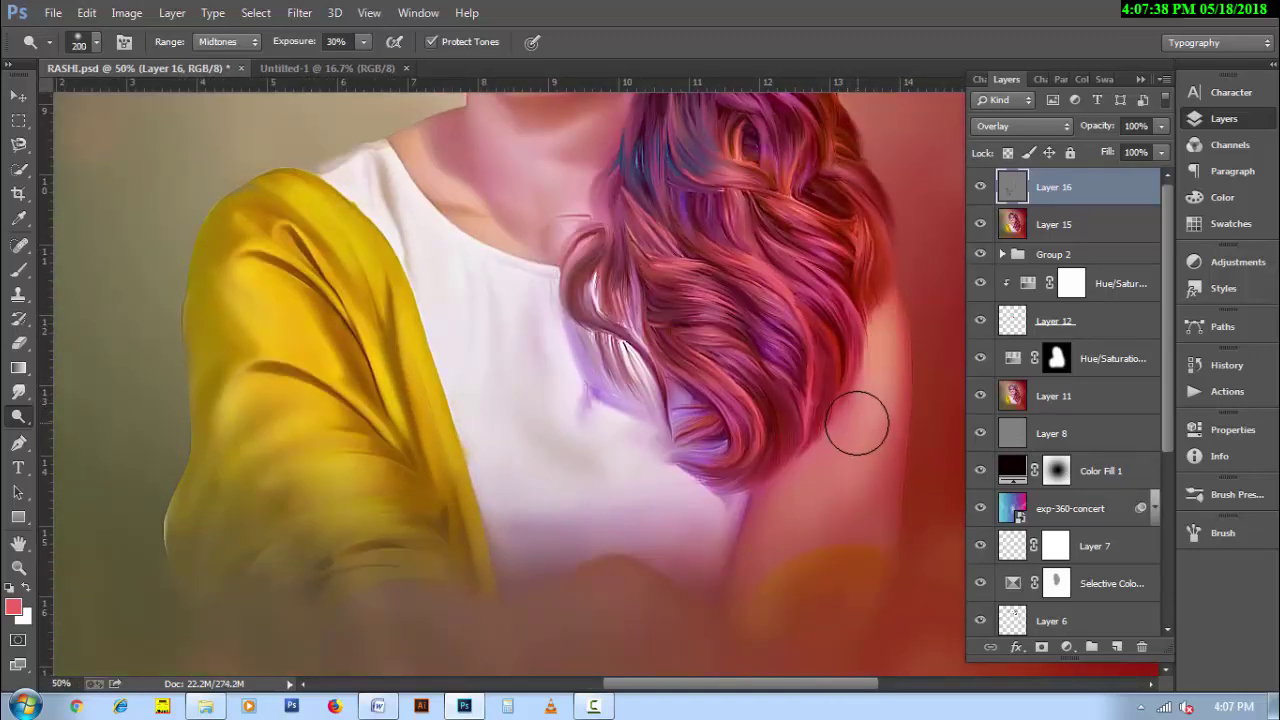
# Dodge the facial highlights at 20% then 10% exposure with a 100–150 px brush.
pyautogui.scroll(5, 588, 314)
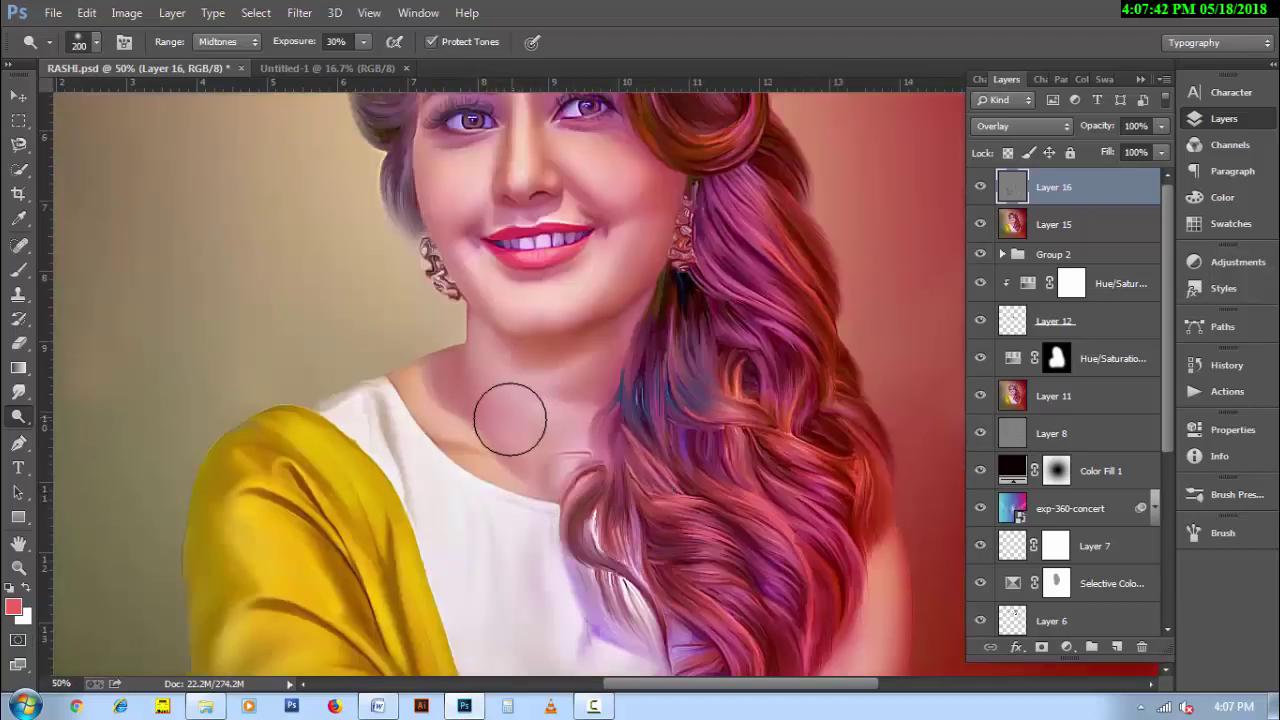
pyautogui.press('[')
pyautogui.press('[')
pyautogui.press('[')
pyautogui.press('[')
pyautogui.press('2')
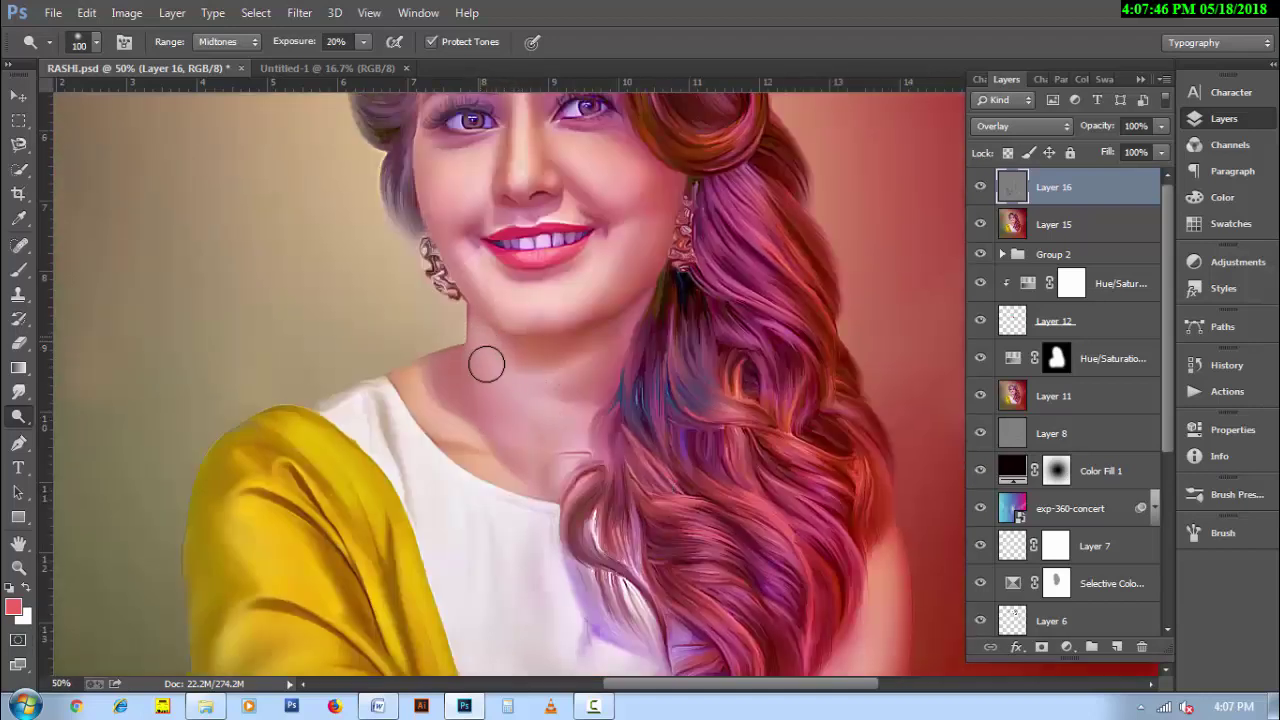
pyautogui.press('[')
pyautogui.press('[')
pyautogui.press('[')
pyautogui.press('[')
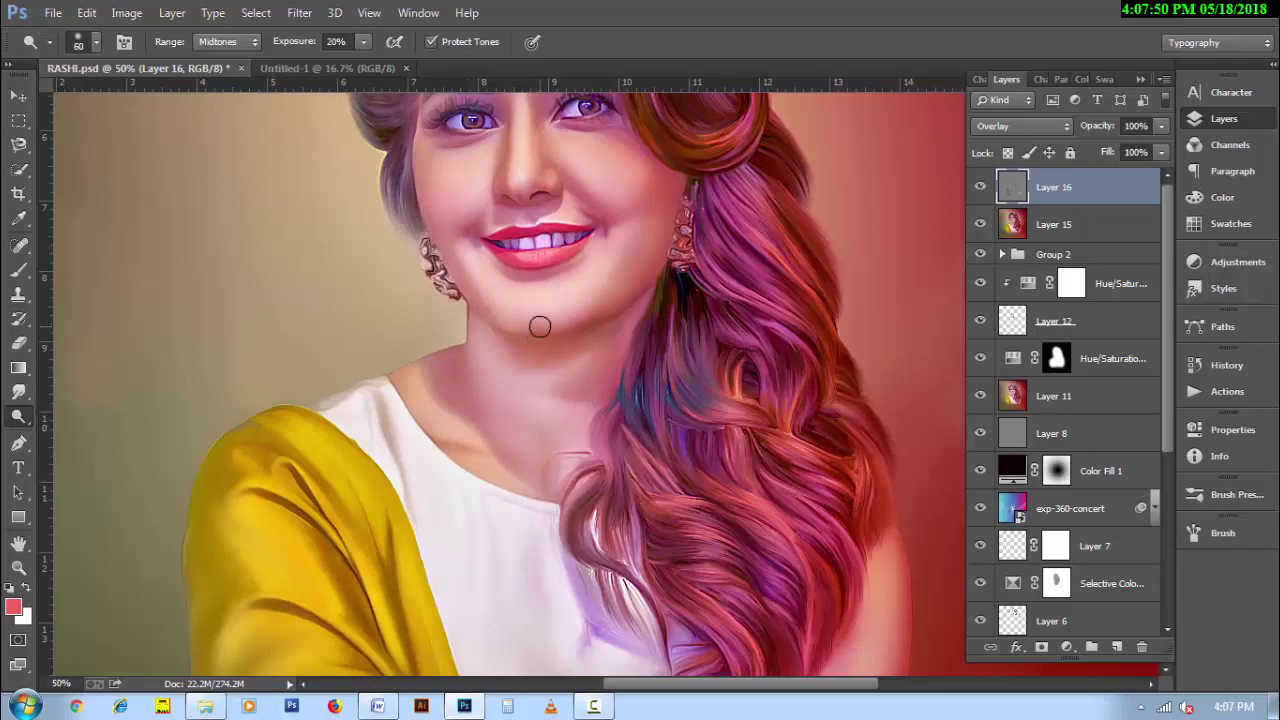
pyautogui.scroll(1, 594, 484)
pyautogui.press(']')
pyautogui.press(']')
pyautogui.press(']')
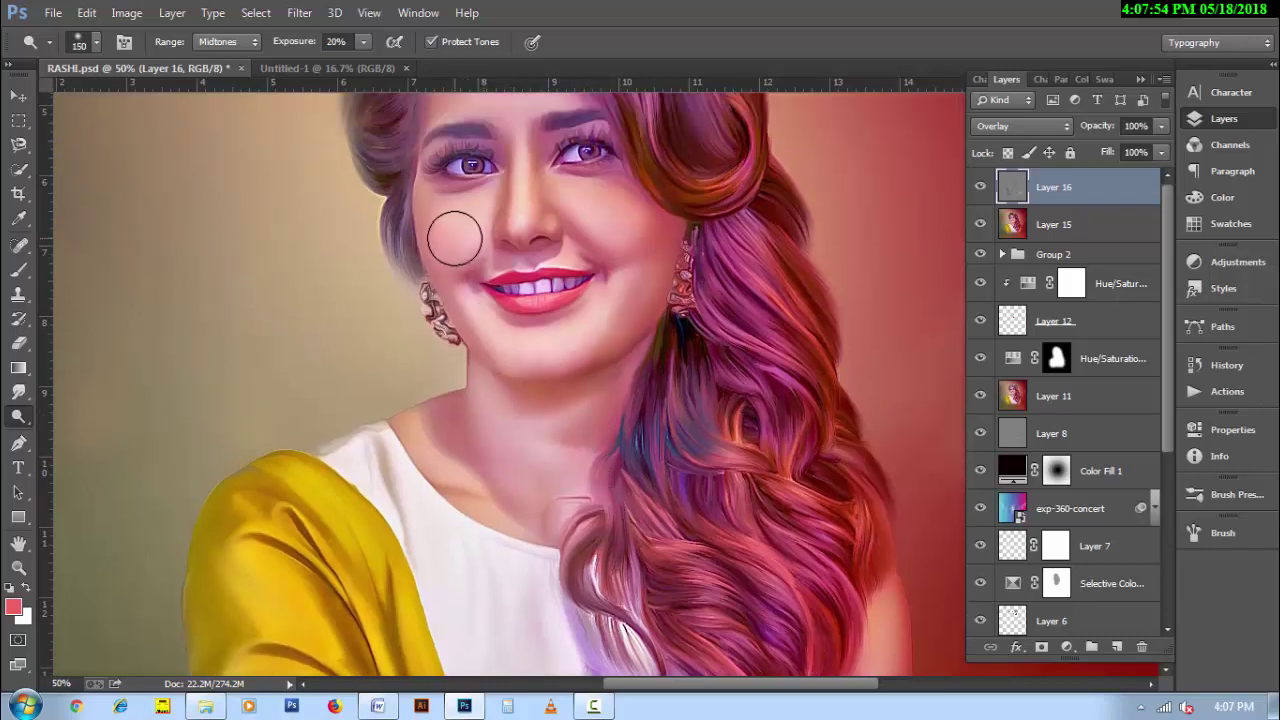
pyautogui.press('[')
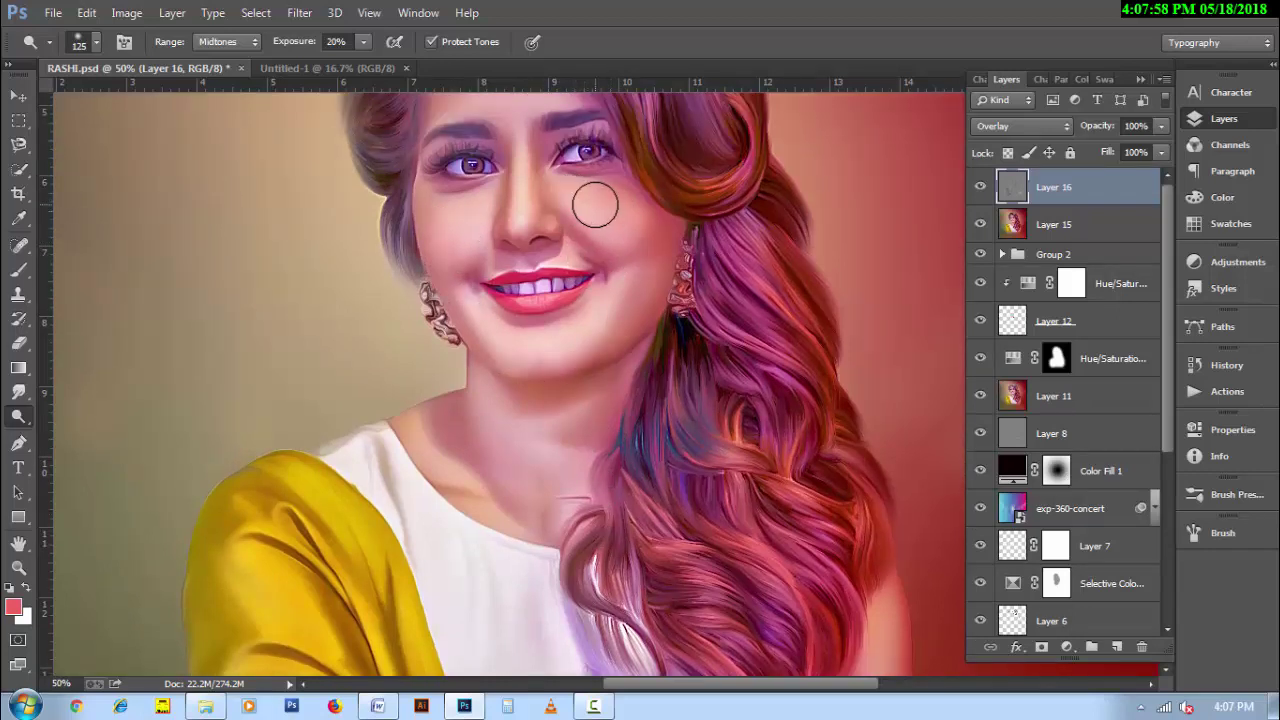
pyautogui.press('1')
pyautogui.scroll(2, 629, 334)
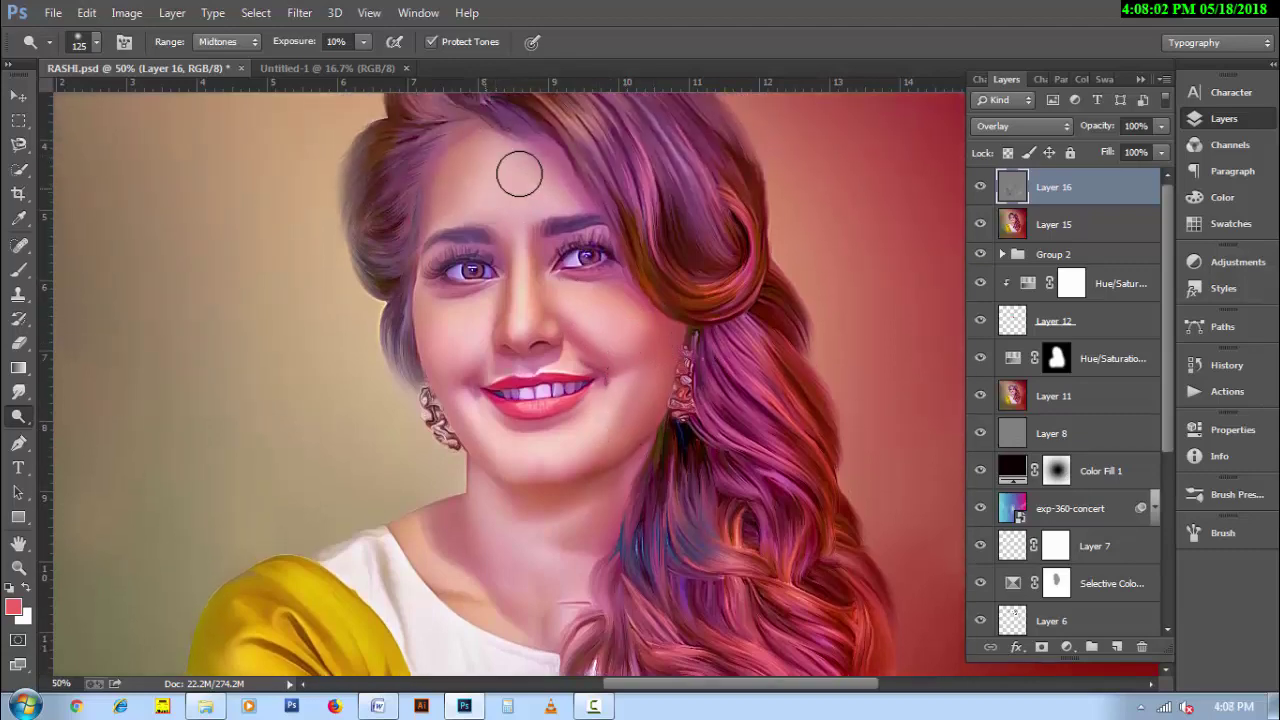
# Zoom in and dodge the eyes with a fine 20 px brush, then zoom back out.
pyautogui.press('[')
pyautogui.hotkey('ctrl', '+')
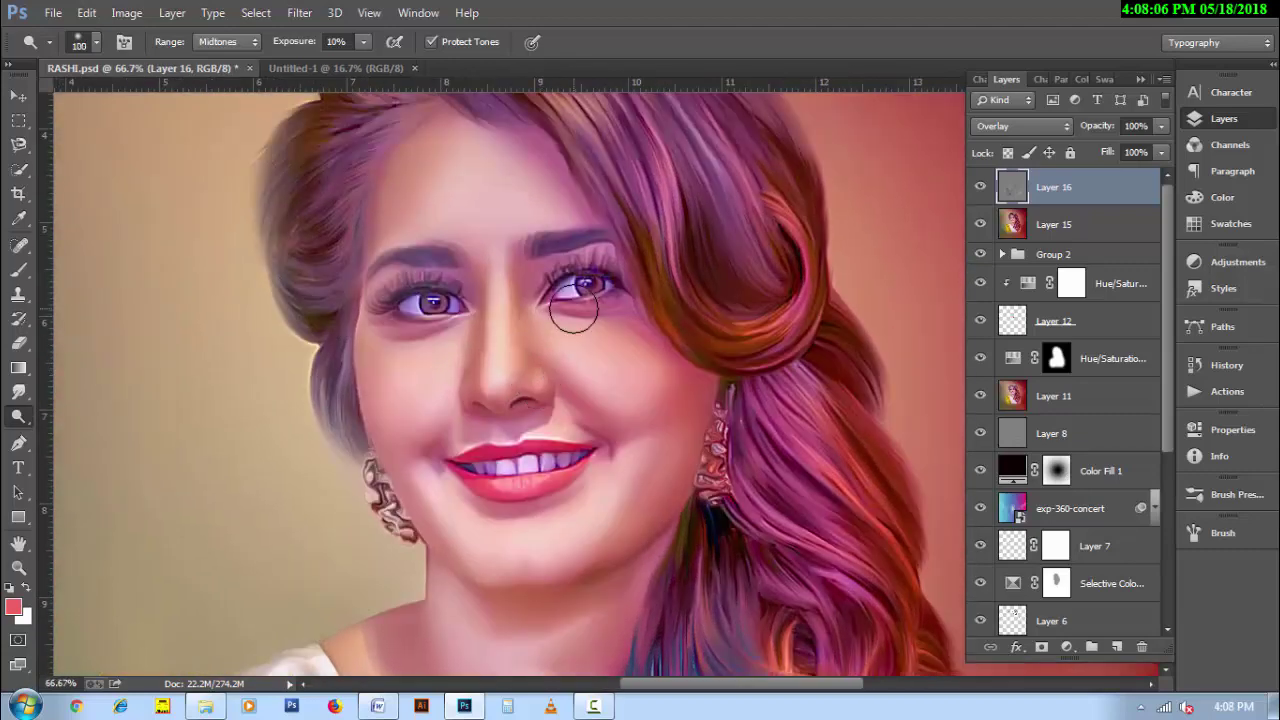
pyautogui.press('[')
pyautogui.press('[')
pyautogui.press('[')
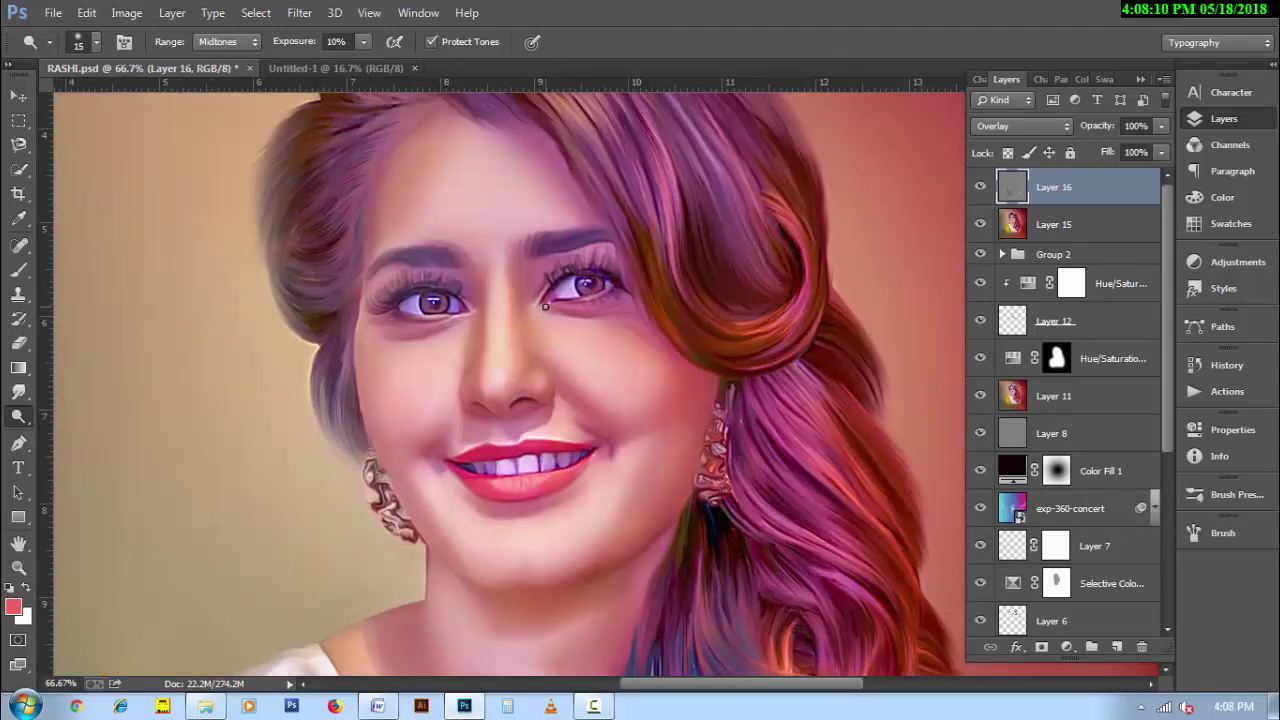
pyautogui.press(']')
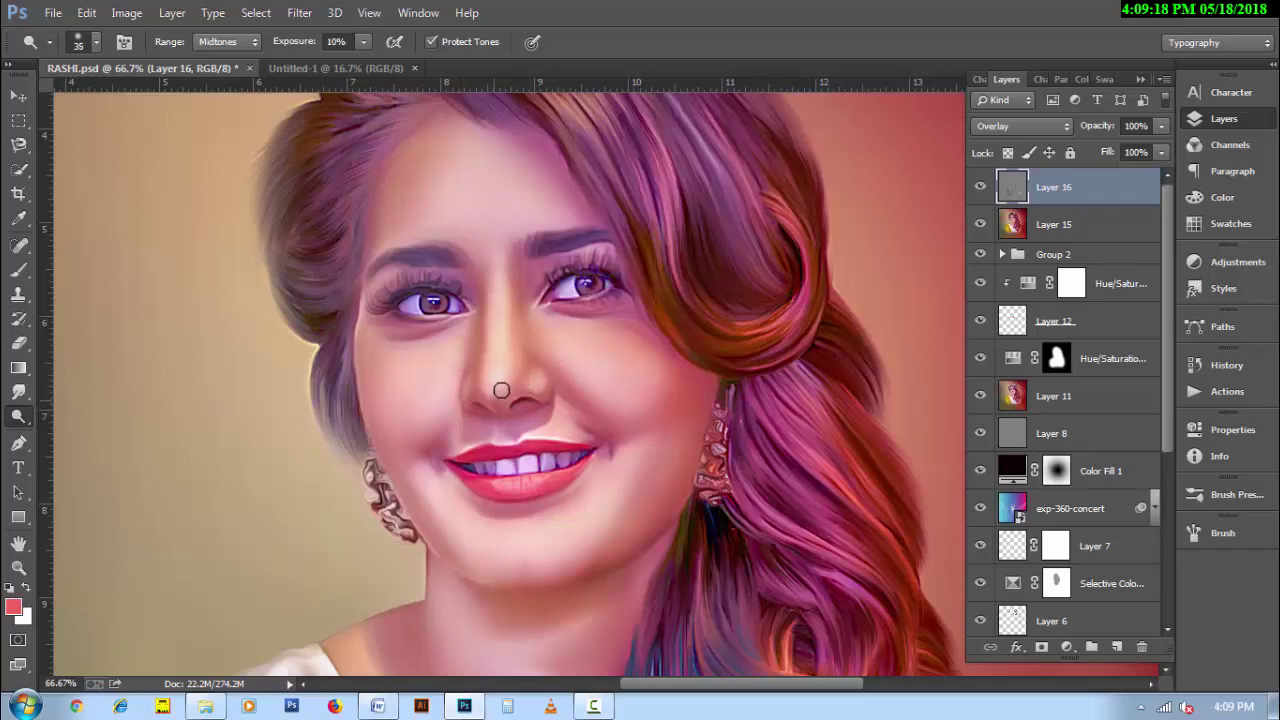
pyautogui.press(']')
pyautogui.press('[')
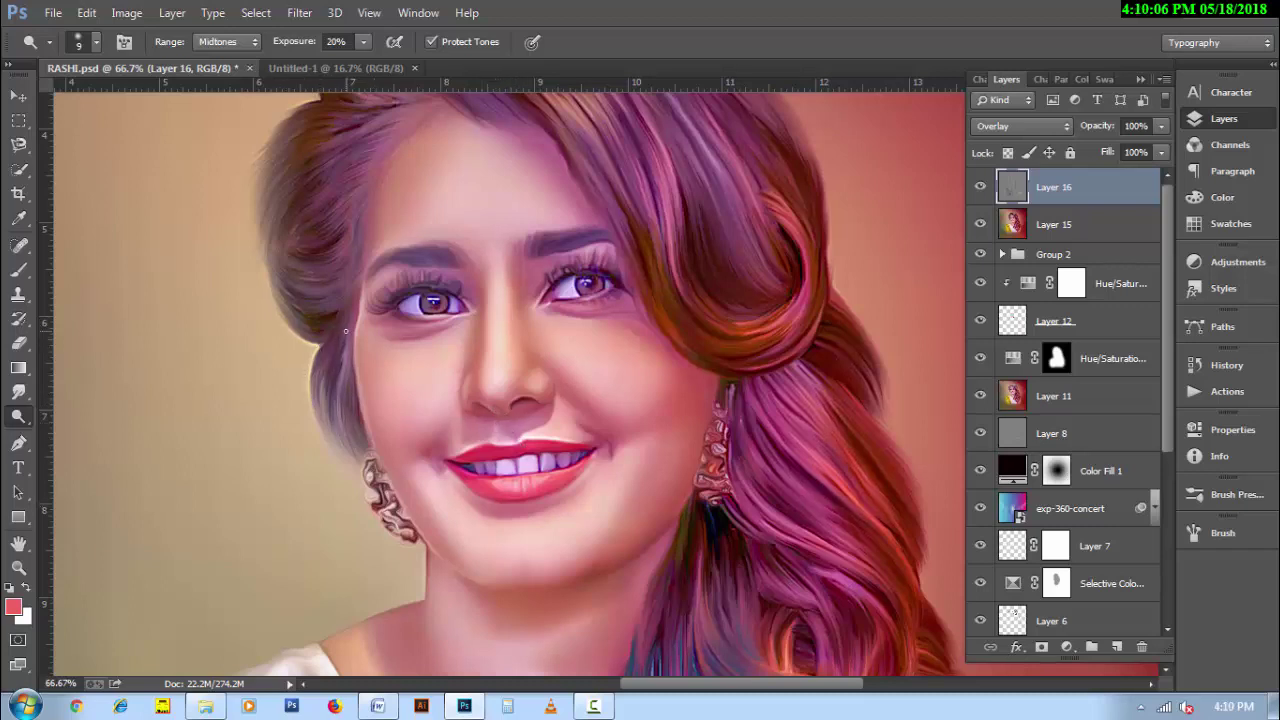
pyautogui.hotkey('ctrl', '-')
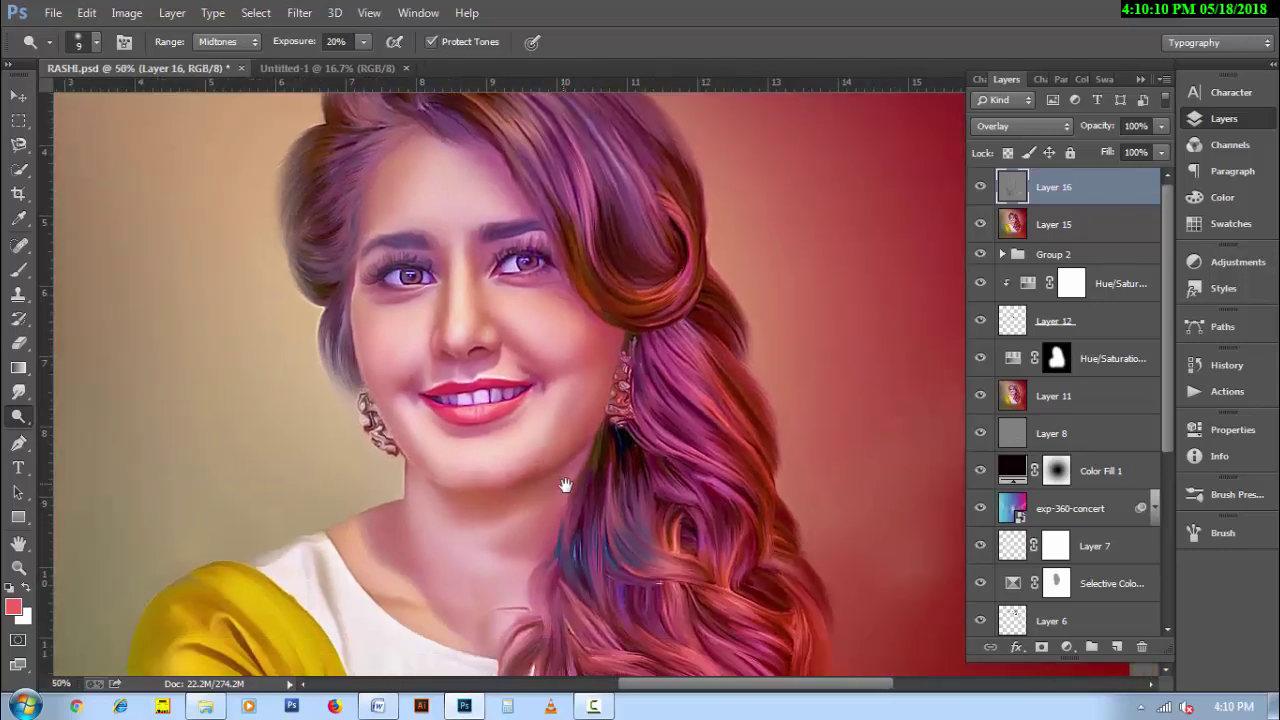
pyautogui.moveTo(560, 491); pyautogui.dragTo(628, 396)
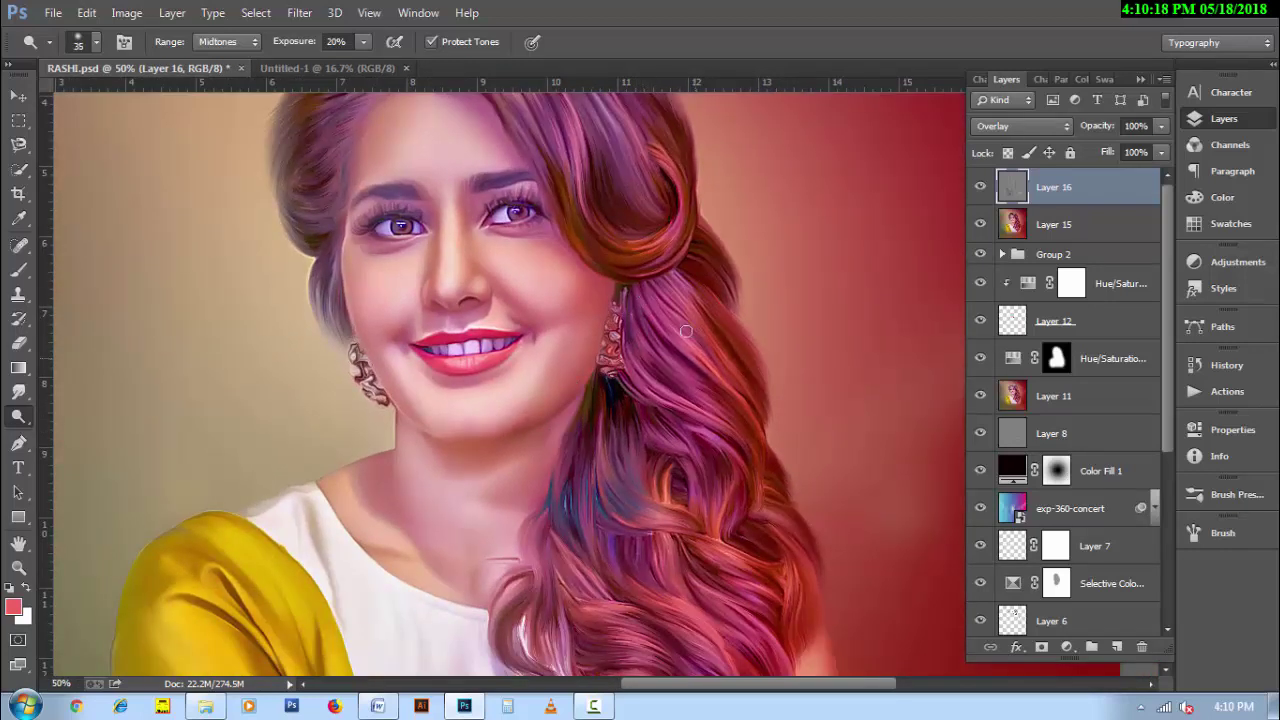
# Zoom out and pan until the whole portrait fits in view.
pyautogui.keyDown('alt'); pyautogui.click(682, 570); pyautogui.keyUp('alt')
pyautogui.moveTo(682, 570); pyautogui.dragTo(670, 510)
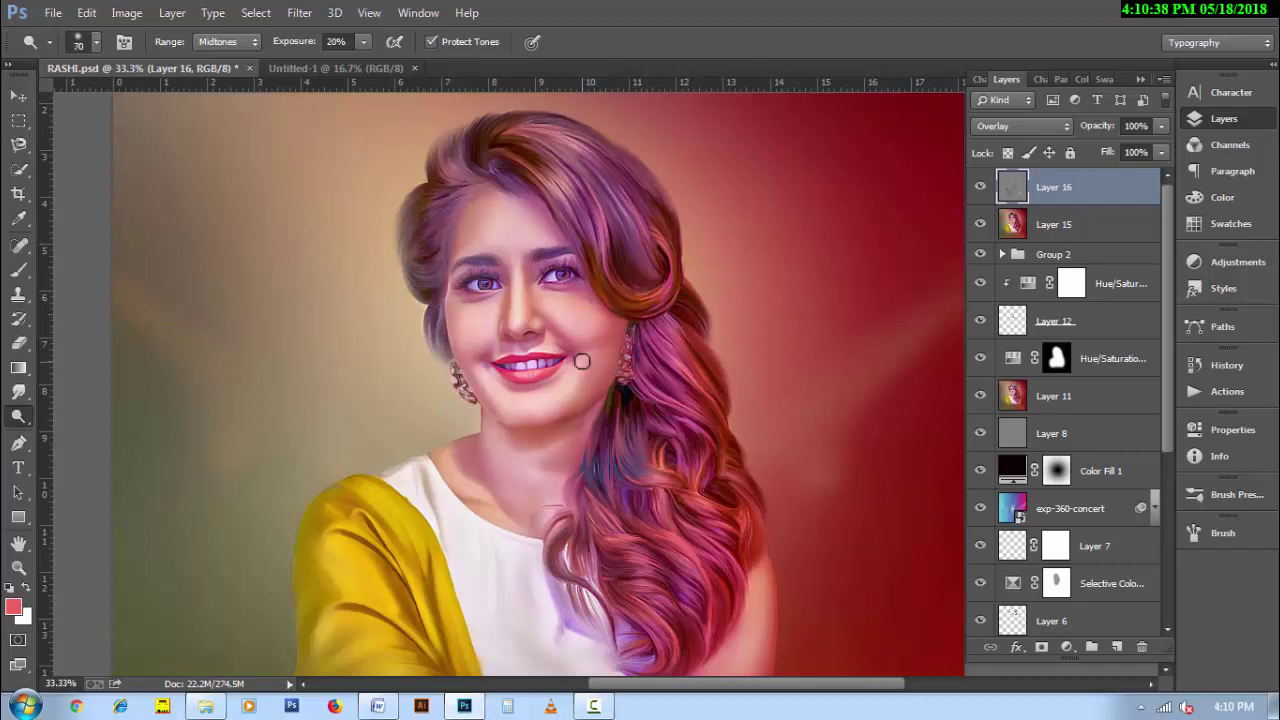
pyautogui.scroll(-3, 508, 430)
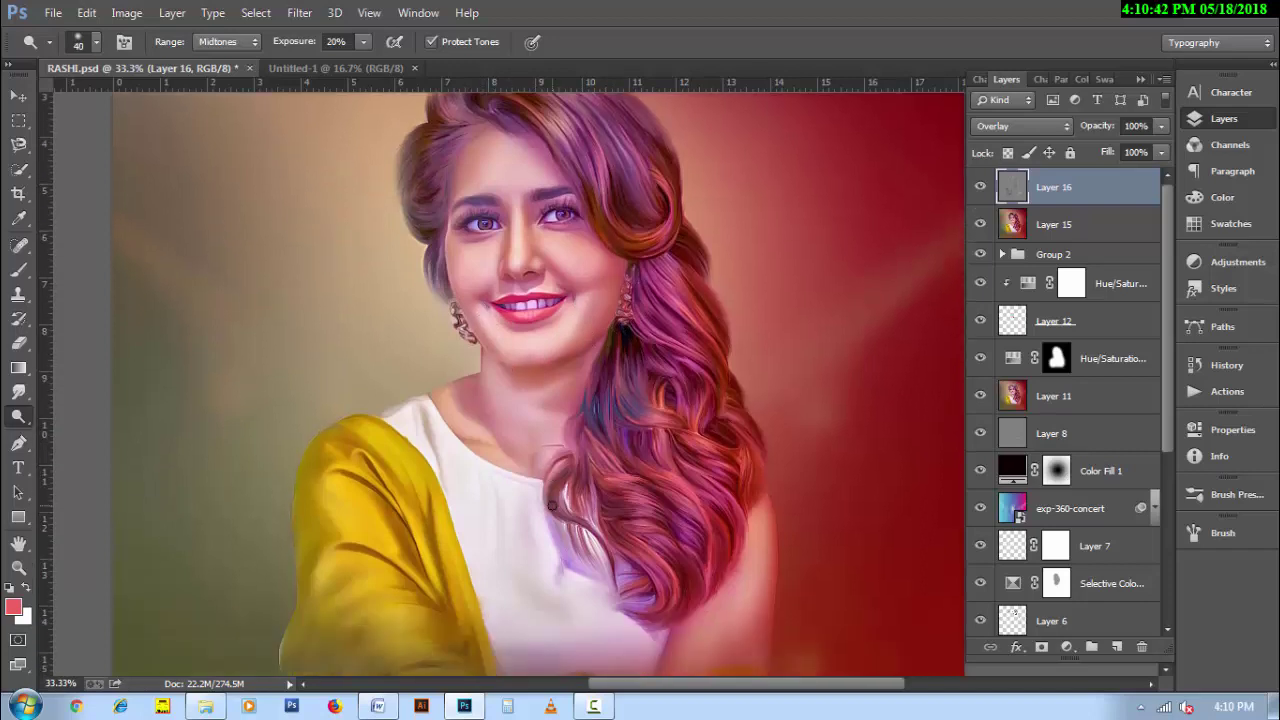
pyautogui.scroll(-2, 320, 488)
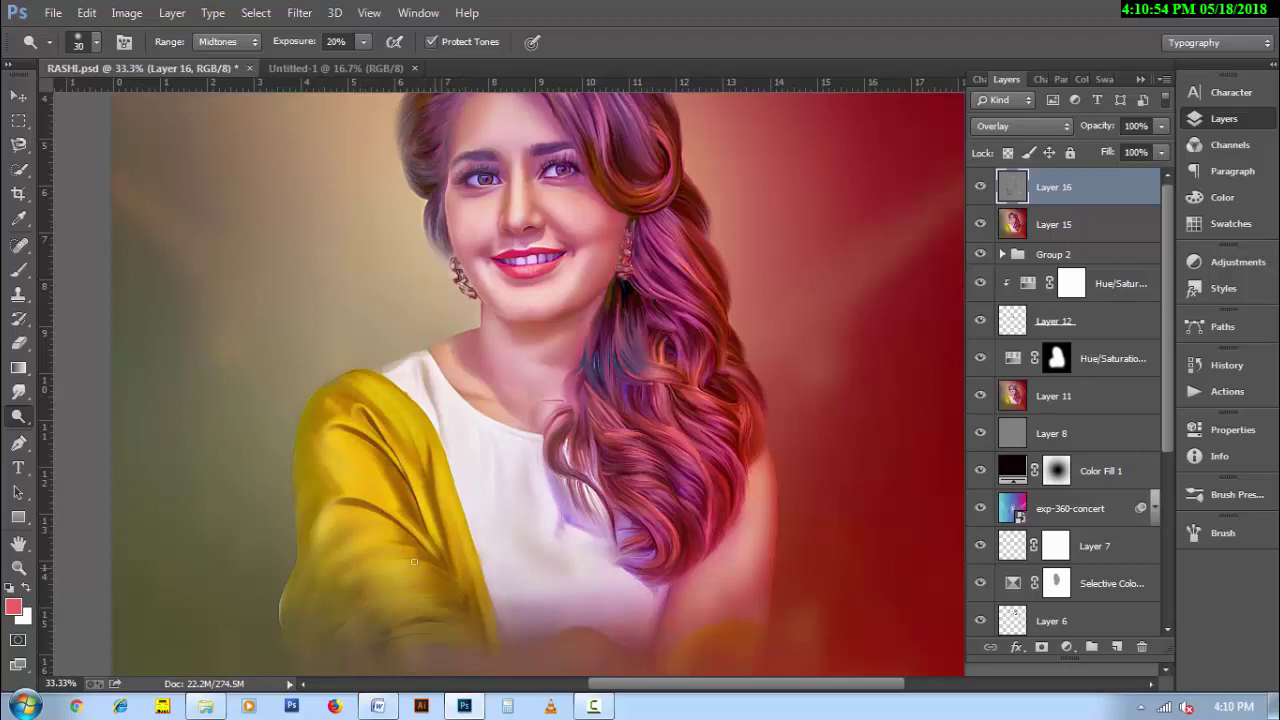
pyautogui.scroll(-1, 695, 500)
pyautogui.scroll(-1, 740, 515)
pyautogui.scroll(1, 755, 495)
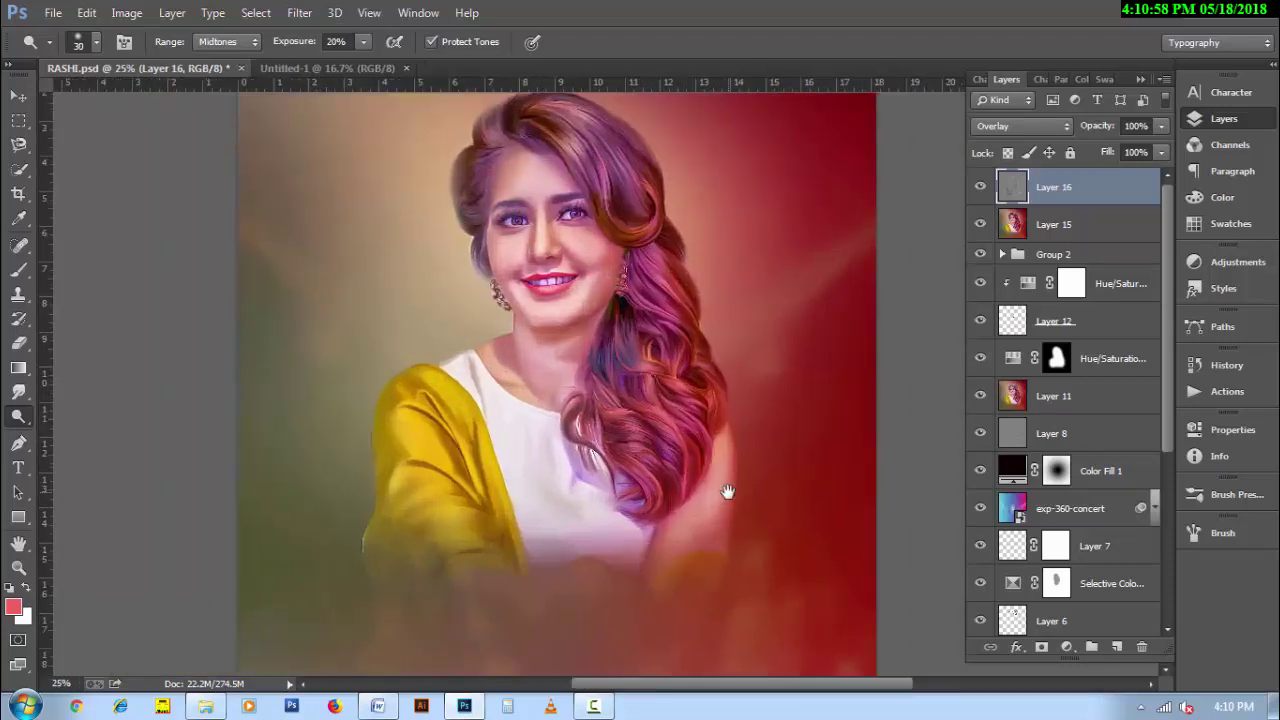
pyautogui.press('h')
pyautogui.scroll(-1, 700, 468)
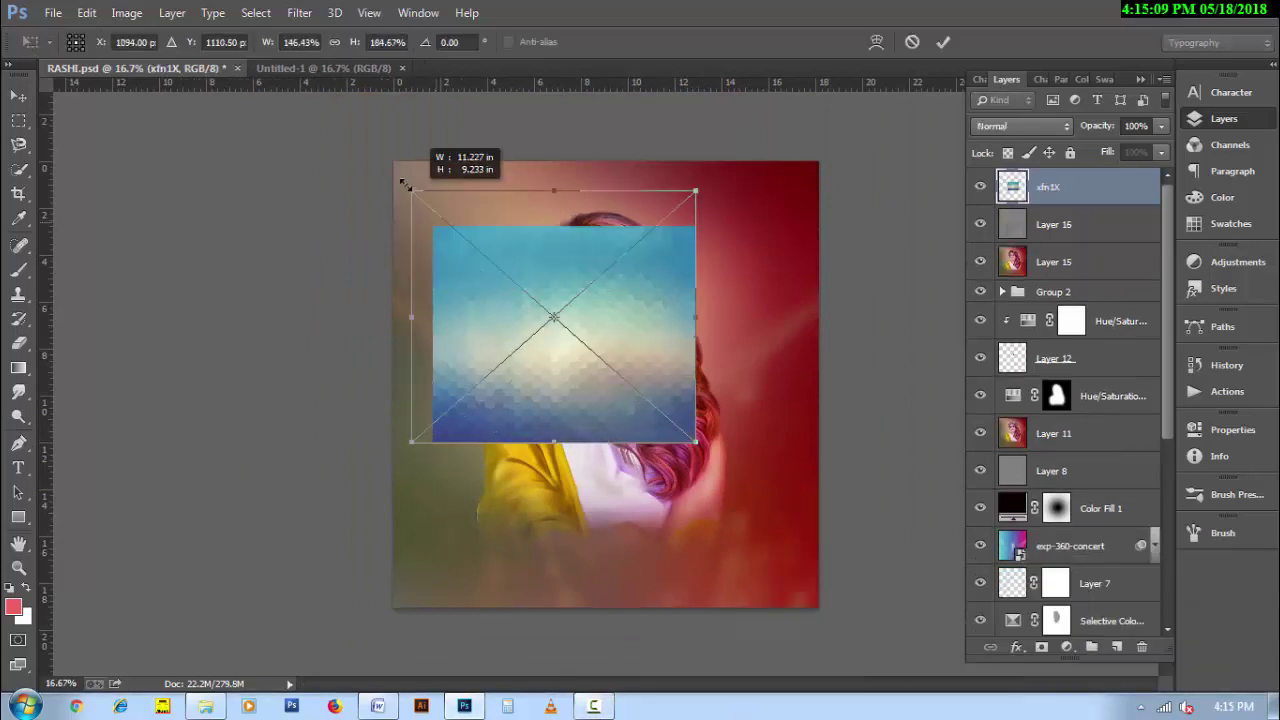
# Stretch the hexagon texture so it covers the whole canvas.
pyautogui.moveTo(517, 327); pyautogui.dragTo(394, 161)
pyautogui.moveTo(696, 441); pyautogui.dragTo(818, 606)
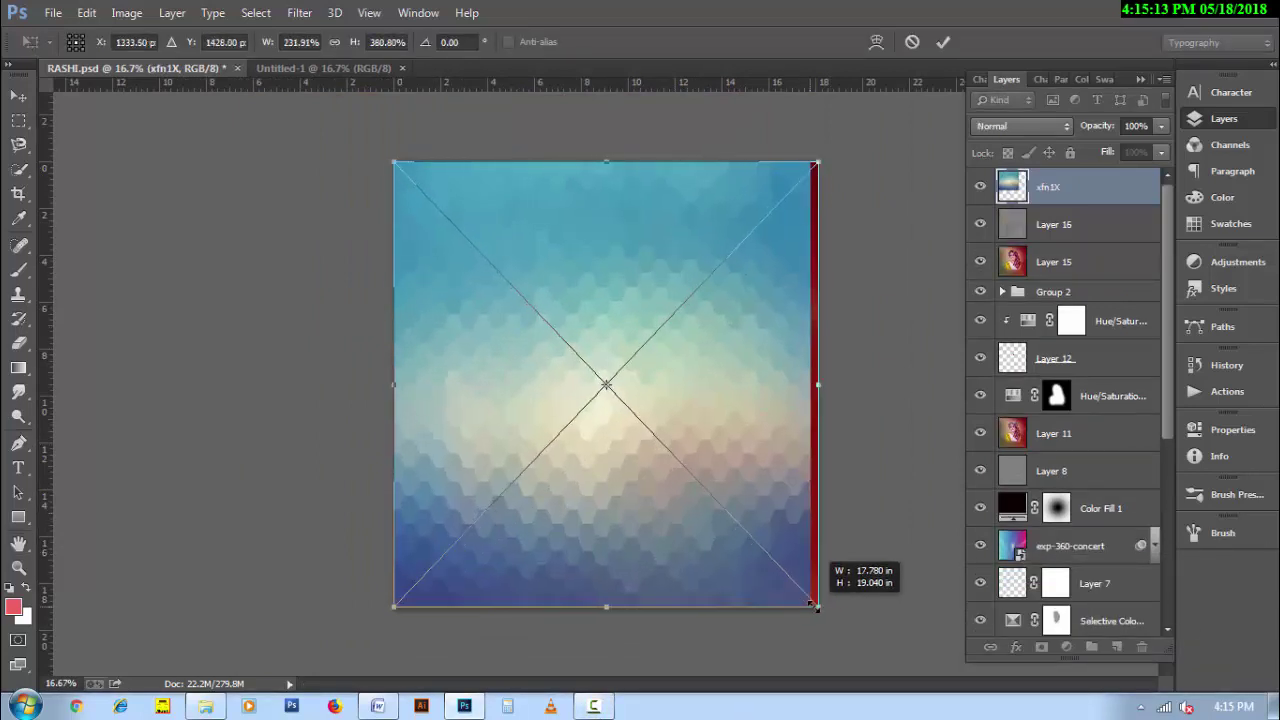
pyautogui.press('Return')
# Blend the texture layer in Multiply at 50% fill, after briefly trying Screen.
pyautogui.click(1022, 126)
pyautogui.click(1033, 295)
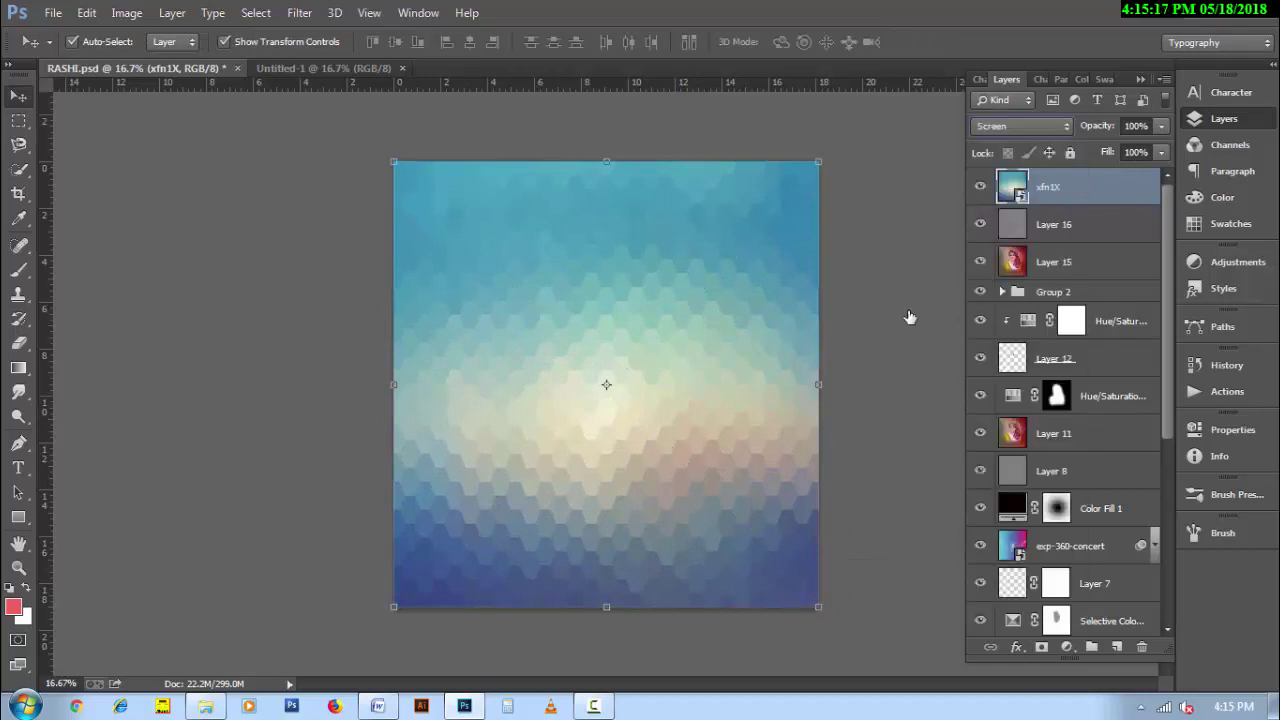
pyautogui.moveTo(1100, 158); pyautogui.dragTo(1081, 155)
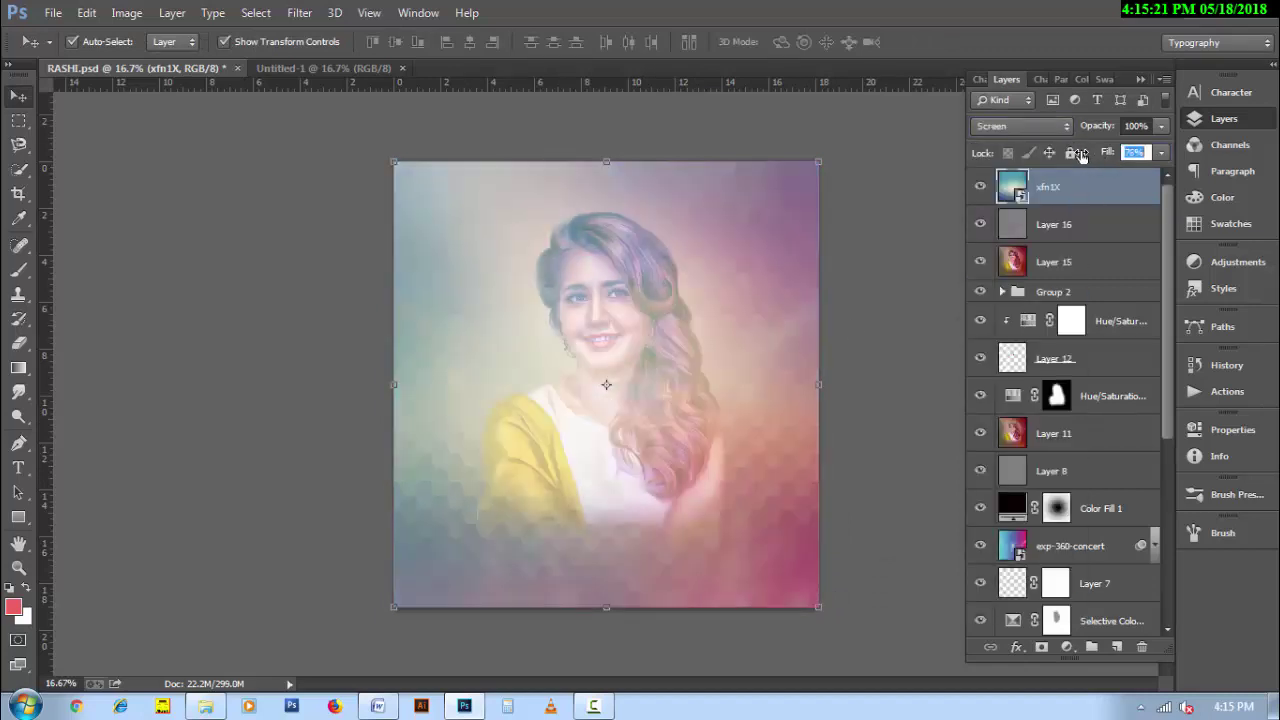
pyautogui.click(1022, 126)
pyautogui.click(1026, 207)
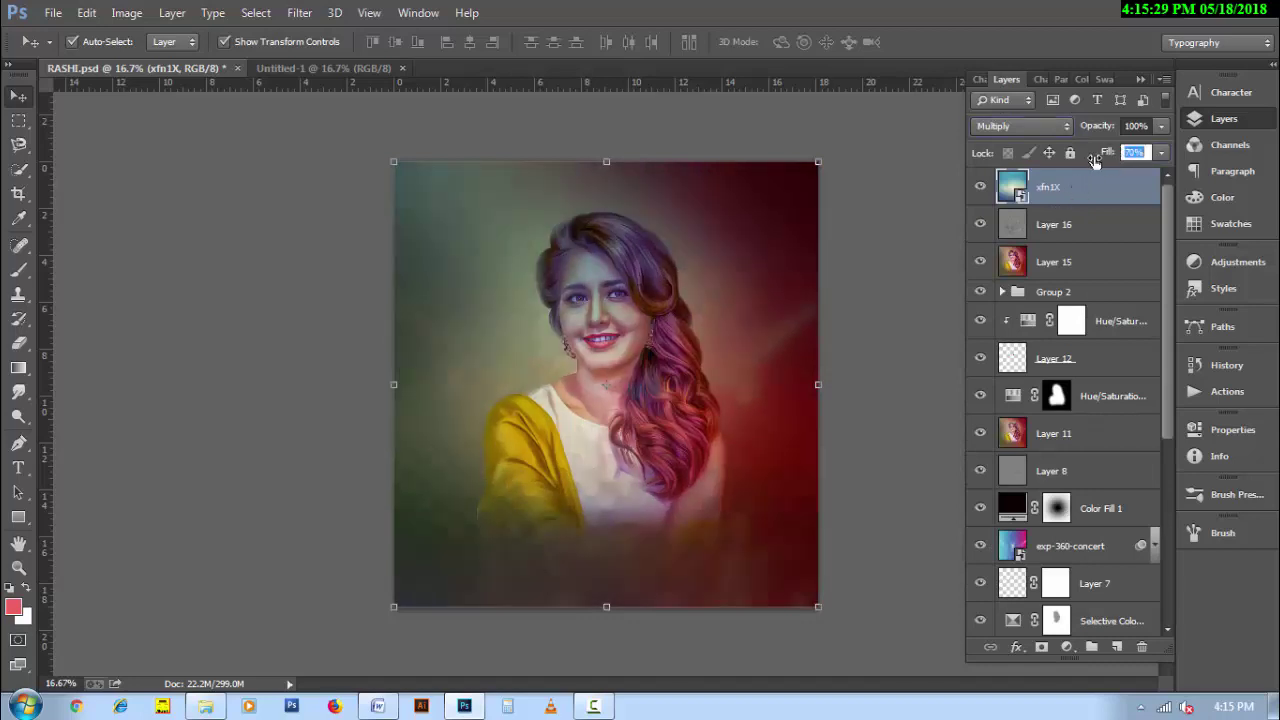
pyautogui.moveTo(1101, 152); pyautogui.dragTo(1075, 160)
# Mask the texture off the figure with black brush strokes and feather the mask 10 px.
pyautogui.click(1041, 647)
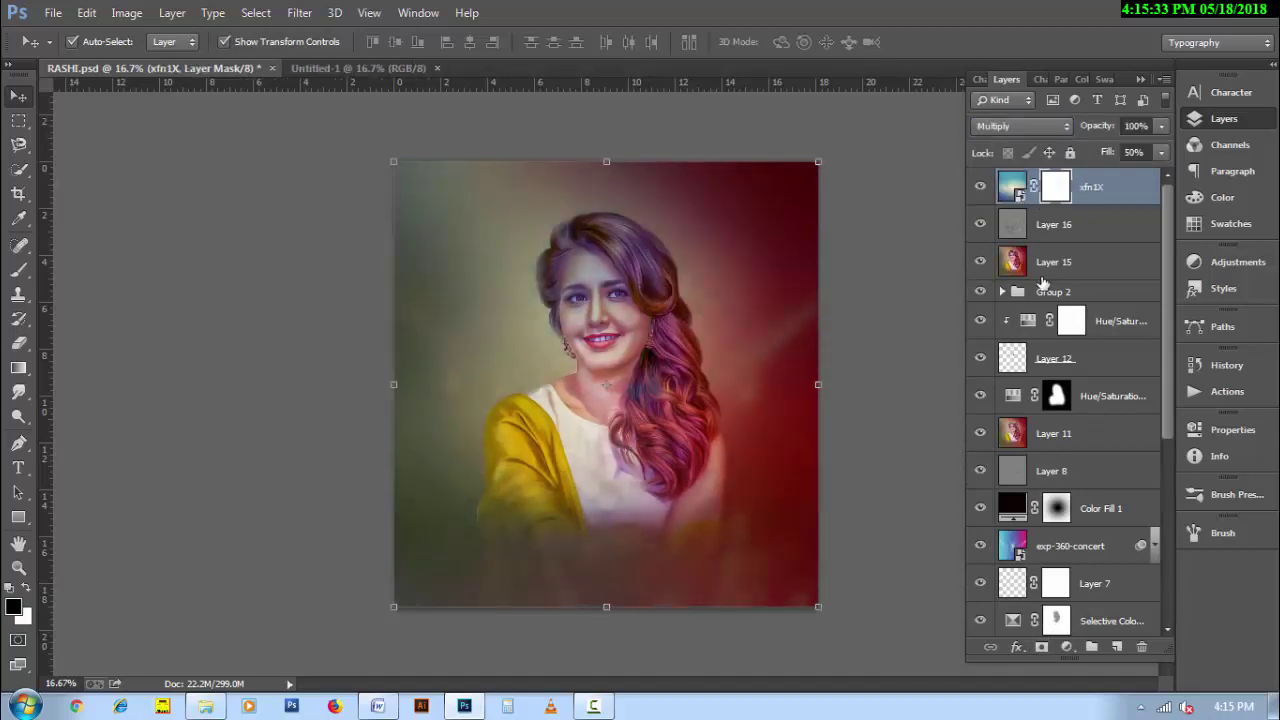
pyautogui.click(1233, 429)
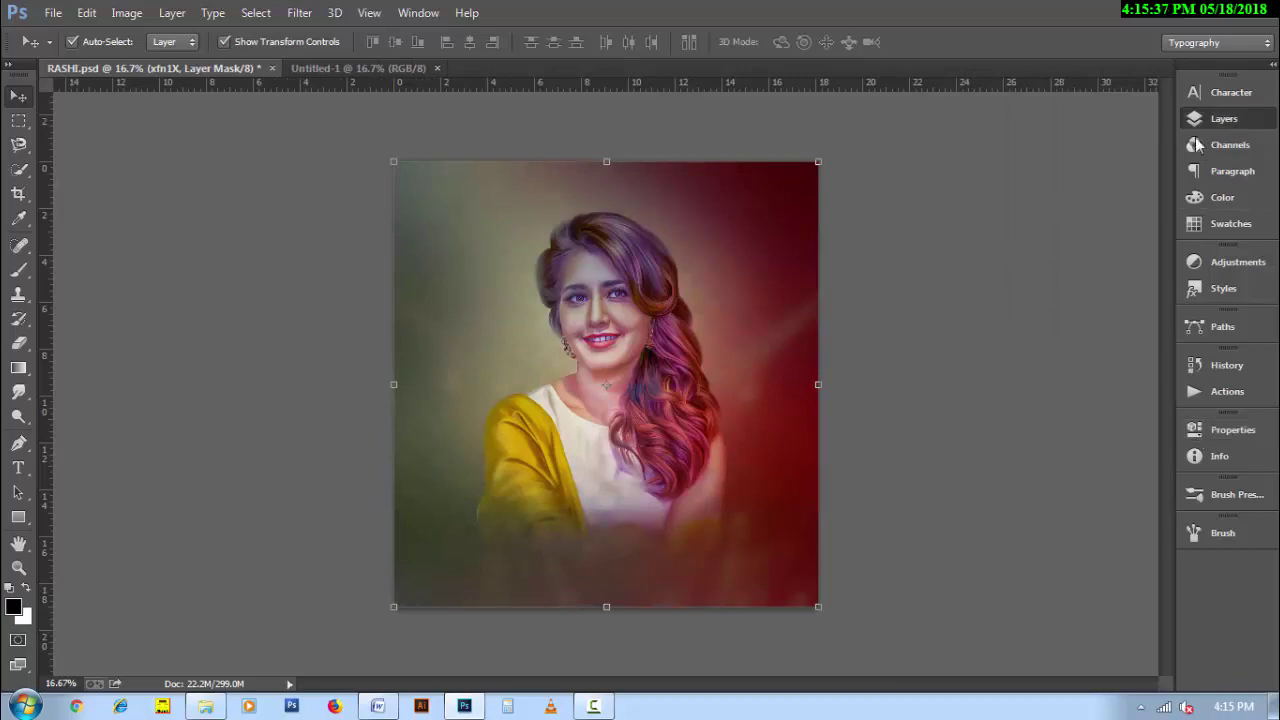
pyautogui.click(1224, 118)
pyautogui.press('b')
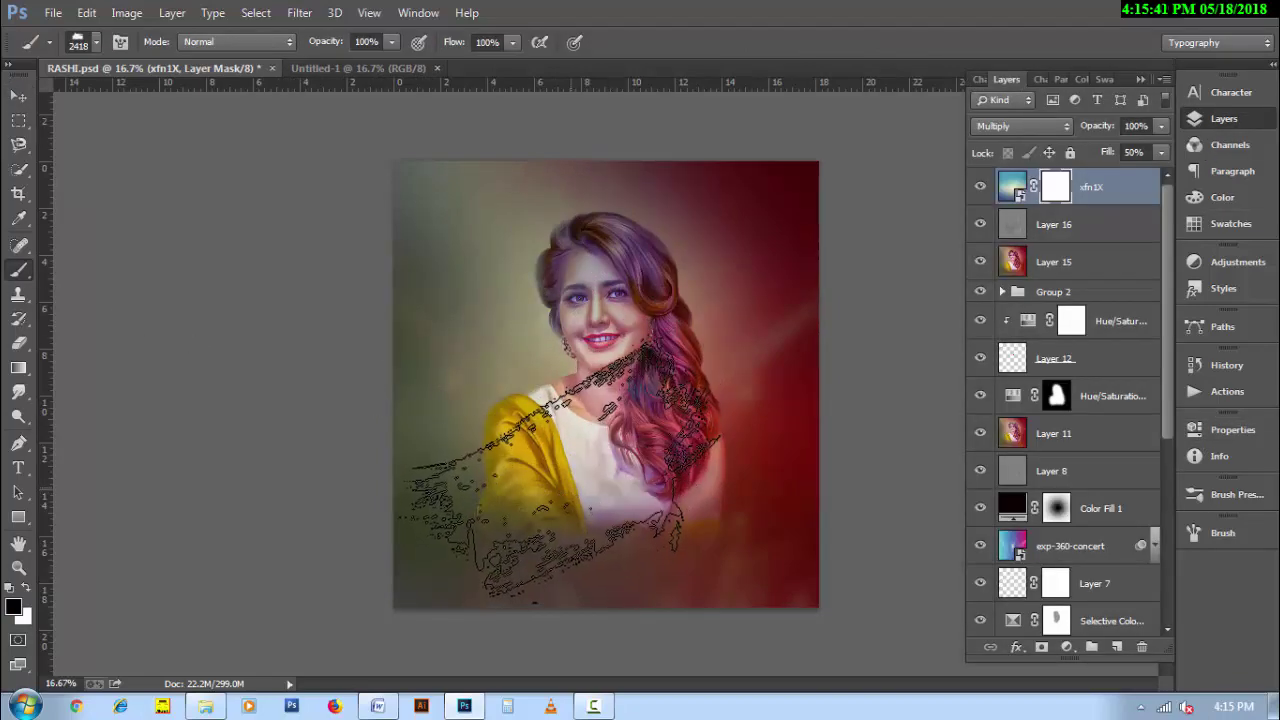
pyautogui.moveTo(560, 470)
pyautogui.mouseDown()
pyautogui.moveTo(670, 420)
pyautogui.moveTo(570, 290)
pyautogui.moveTo(690, 440)
pyautogui.mouseUp()
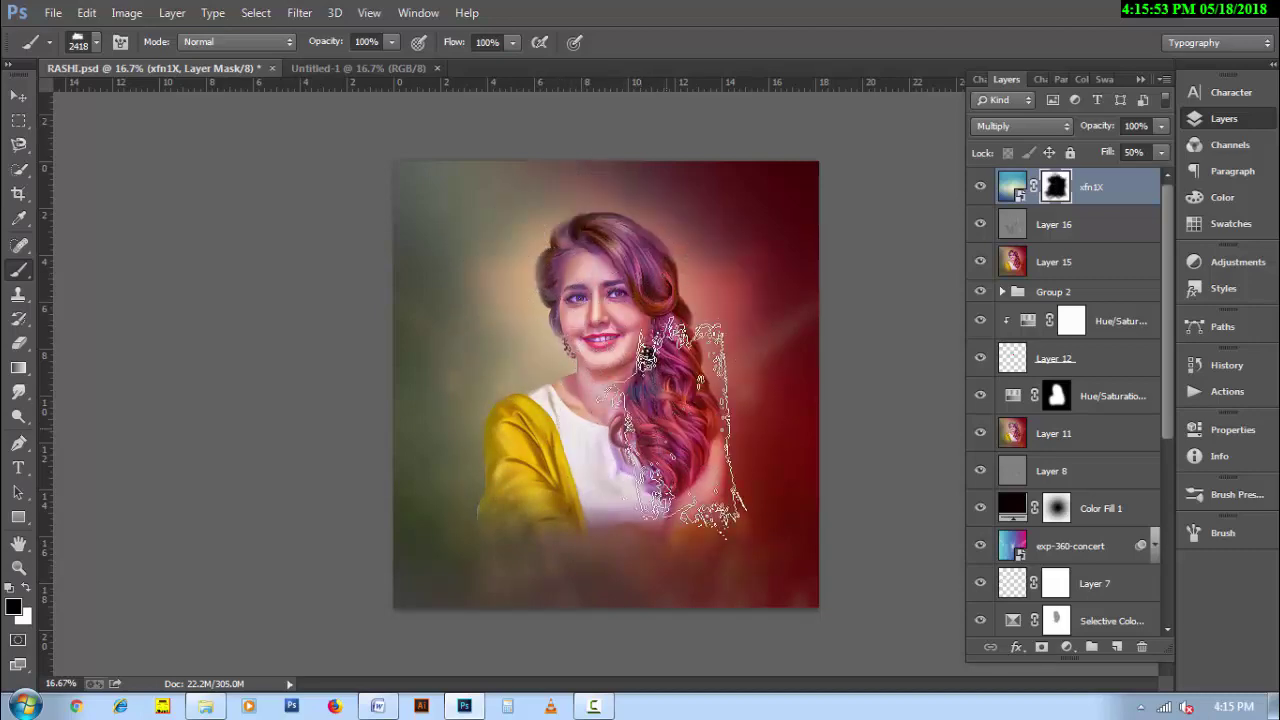
pyautogui.doubleClick(1055, 188)
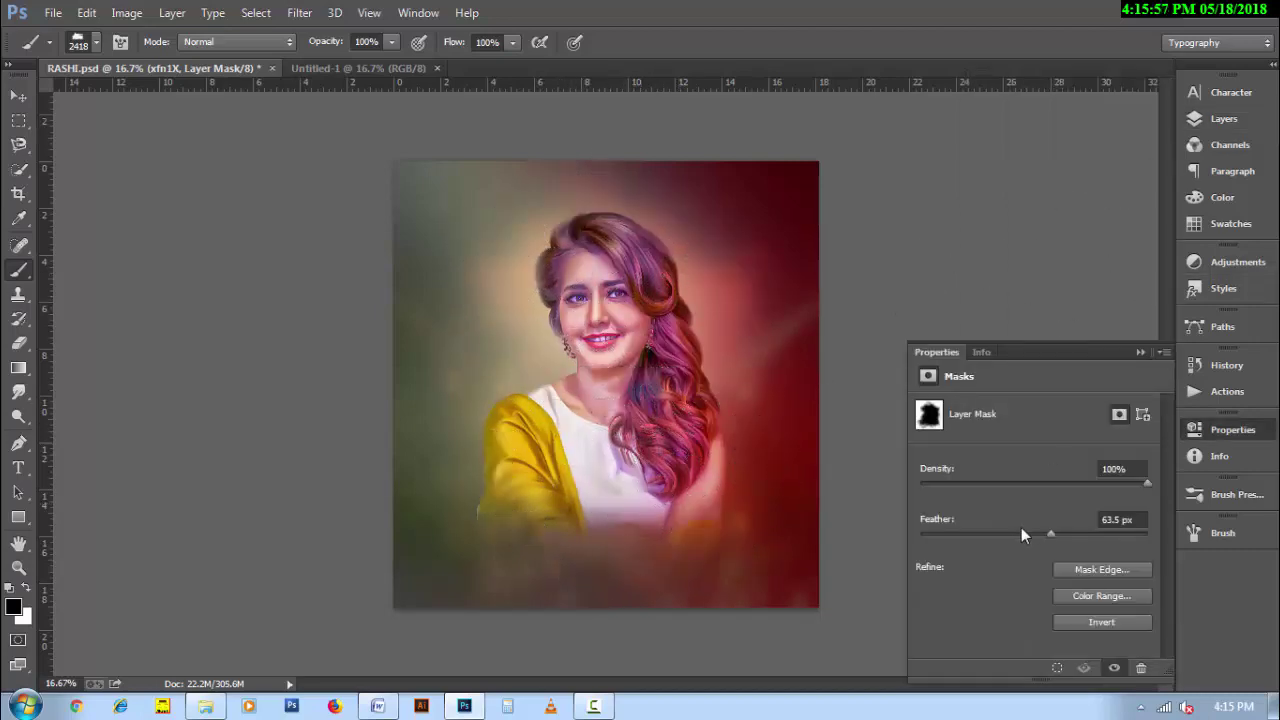
pyautogui.click(1215, 432)
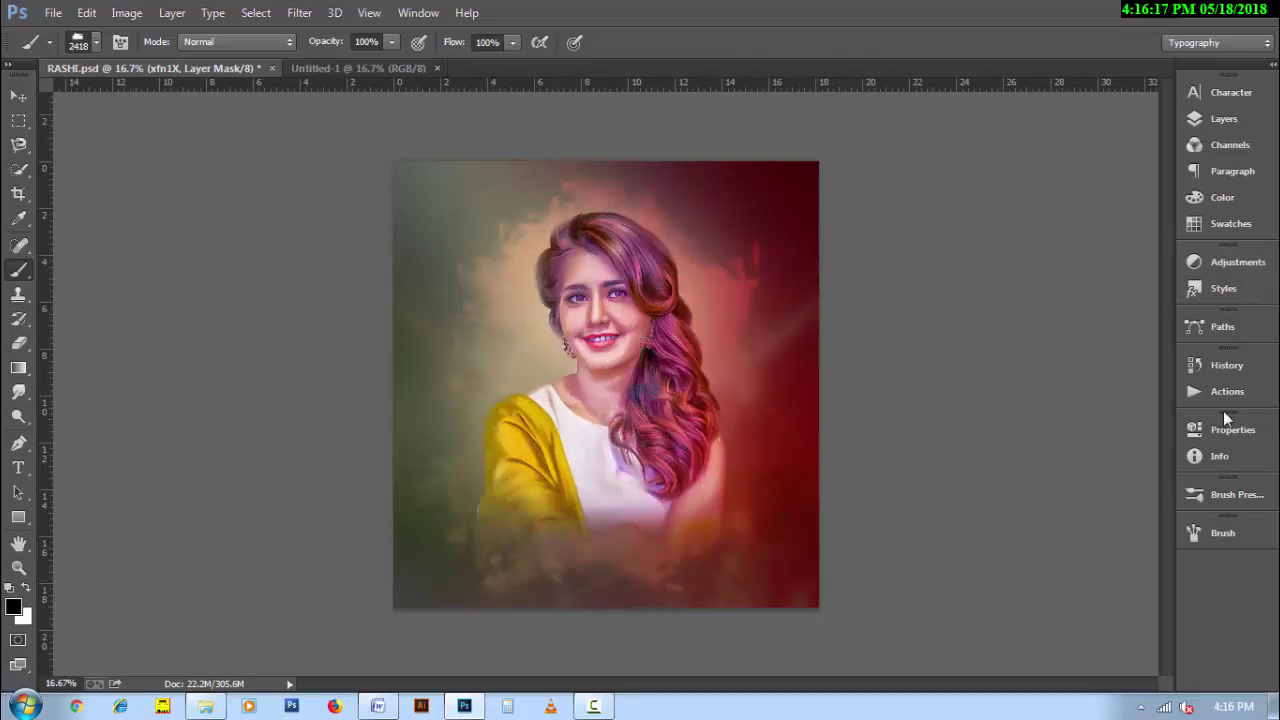
pyautogui.press('h')
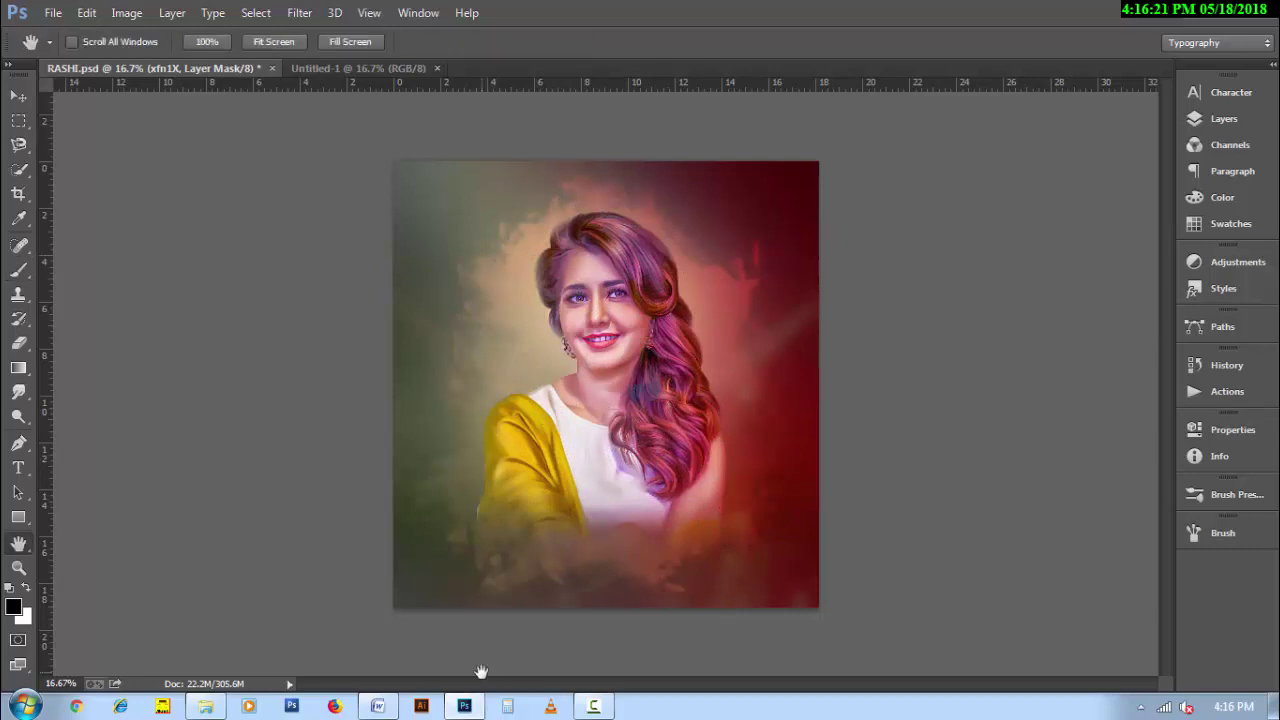
# Add a Color Lookup adjustment loaded with FoggyNight.3DL.
pyautogui.click(1222, 119)
pyautogui.click(1066, 647)
pyautogui.click(1107, 525)
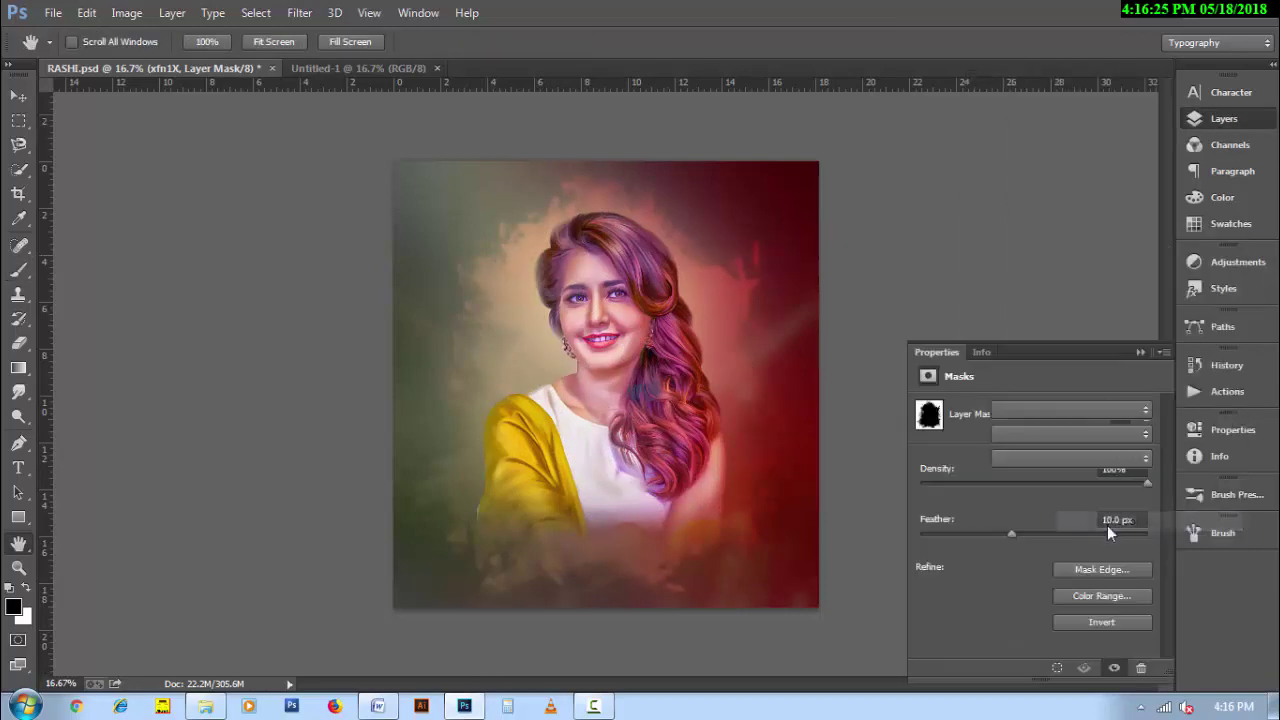
pyautogui.click(1070, 409)
pyautogui.click(1047, 242)
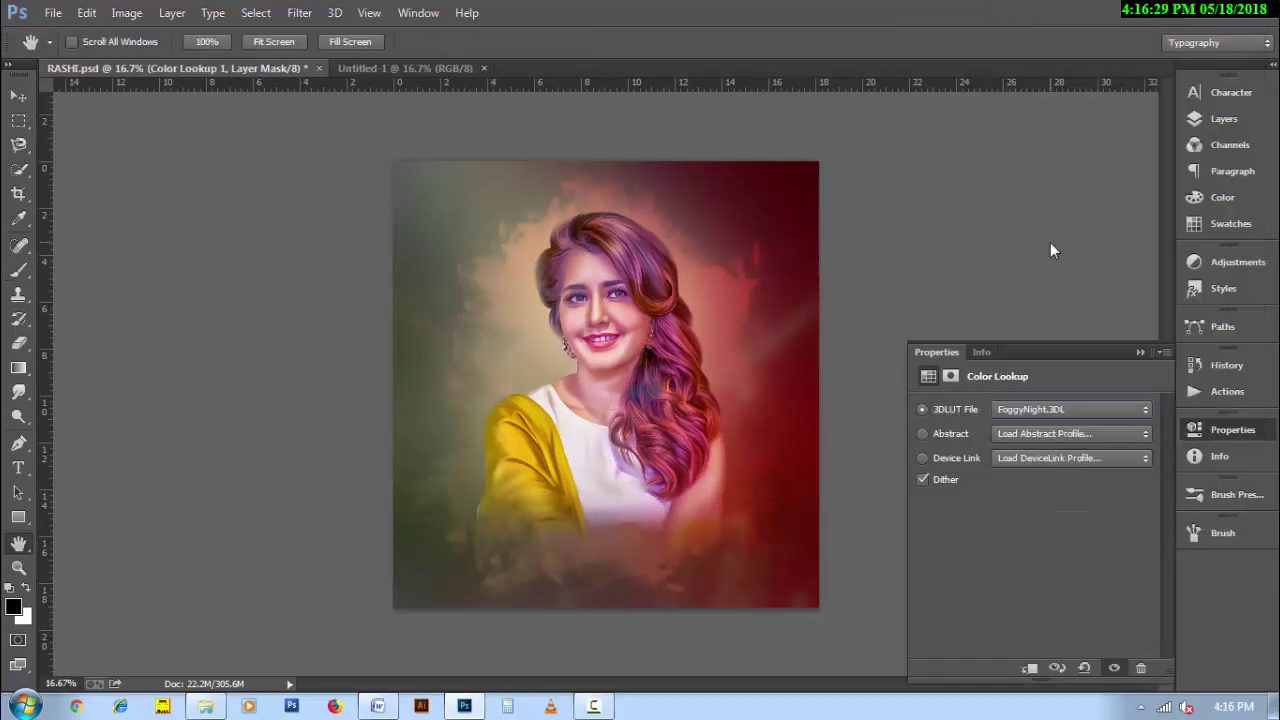
# Set the Color Lookup layer to Multiply with 45% fill and 81% opacity, after trying Color Burn.
pyautogui.click(1222, 119)
pyautogui.click(1020, 126)
pyautogui.click(1013, 200)
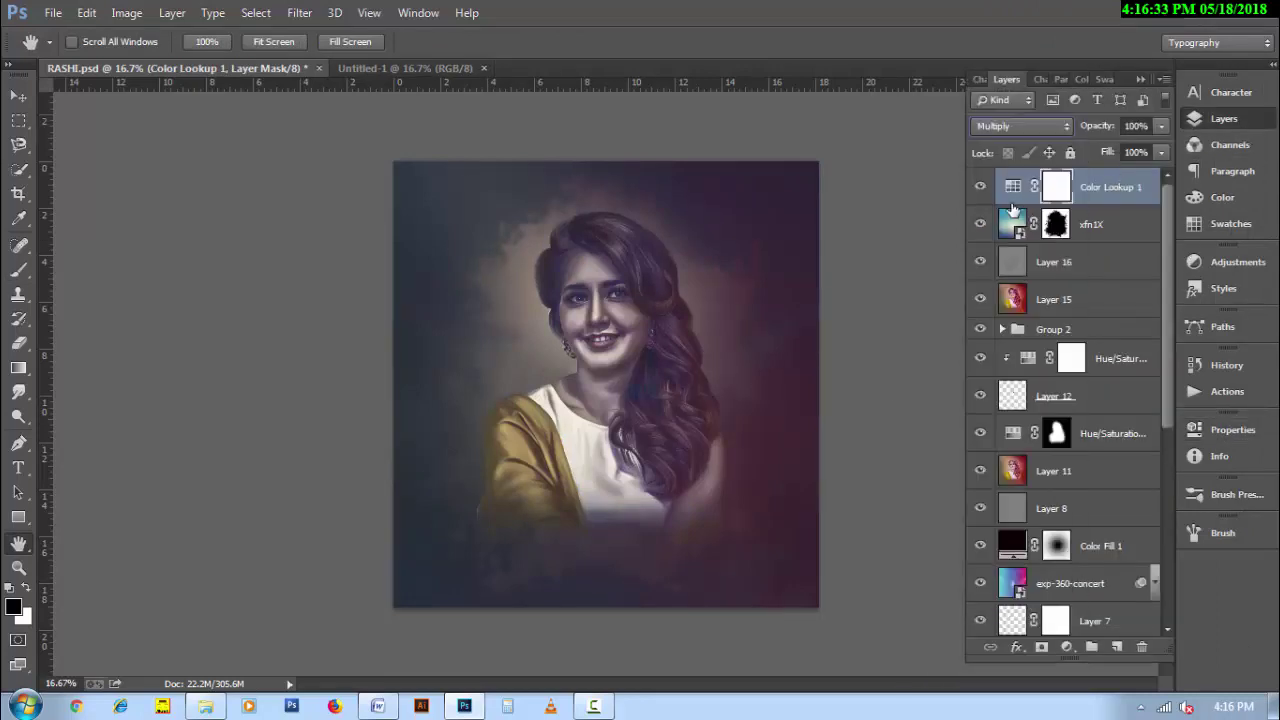
pyautogui.moveTo(1106, 153); pyautogui.dragTo(1057, 157)
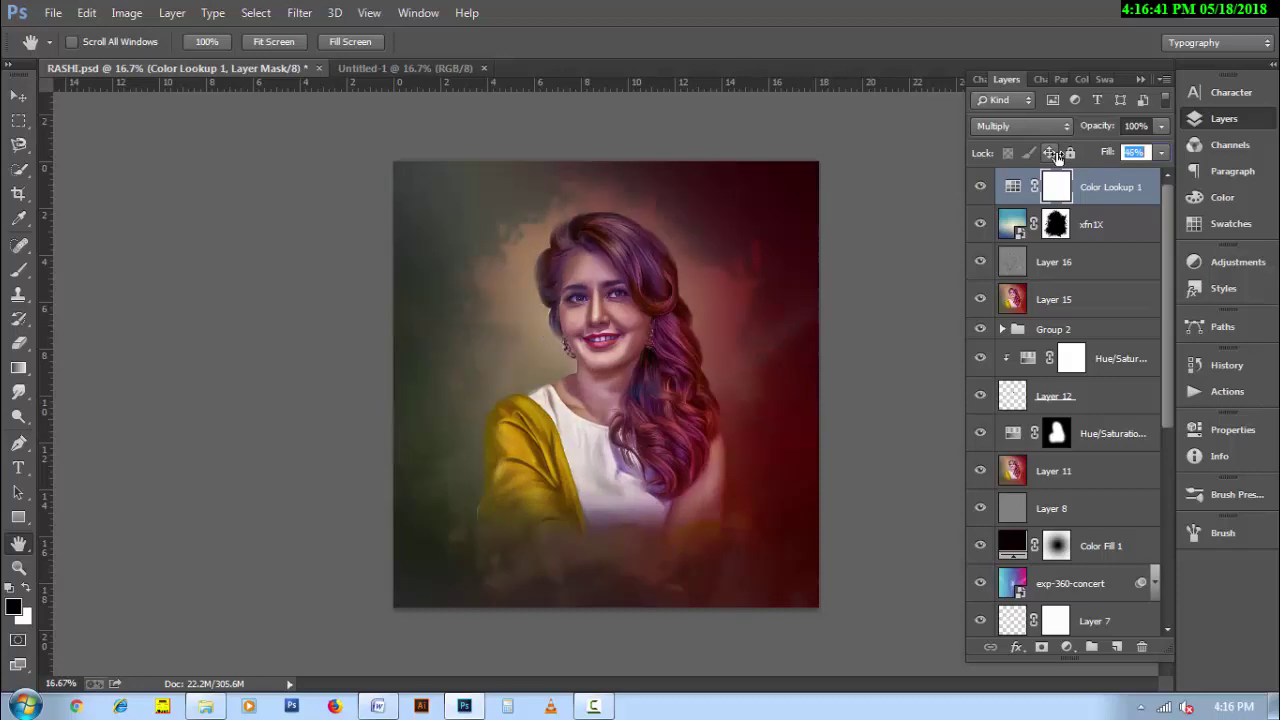
pyautogui.click(1026, 123)
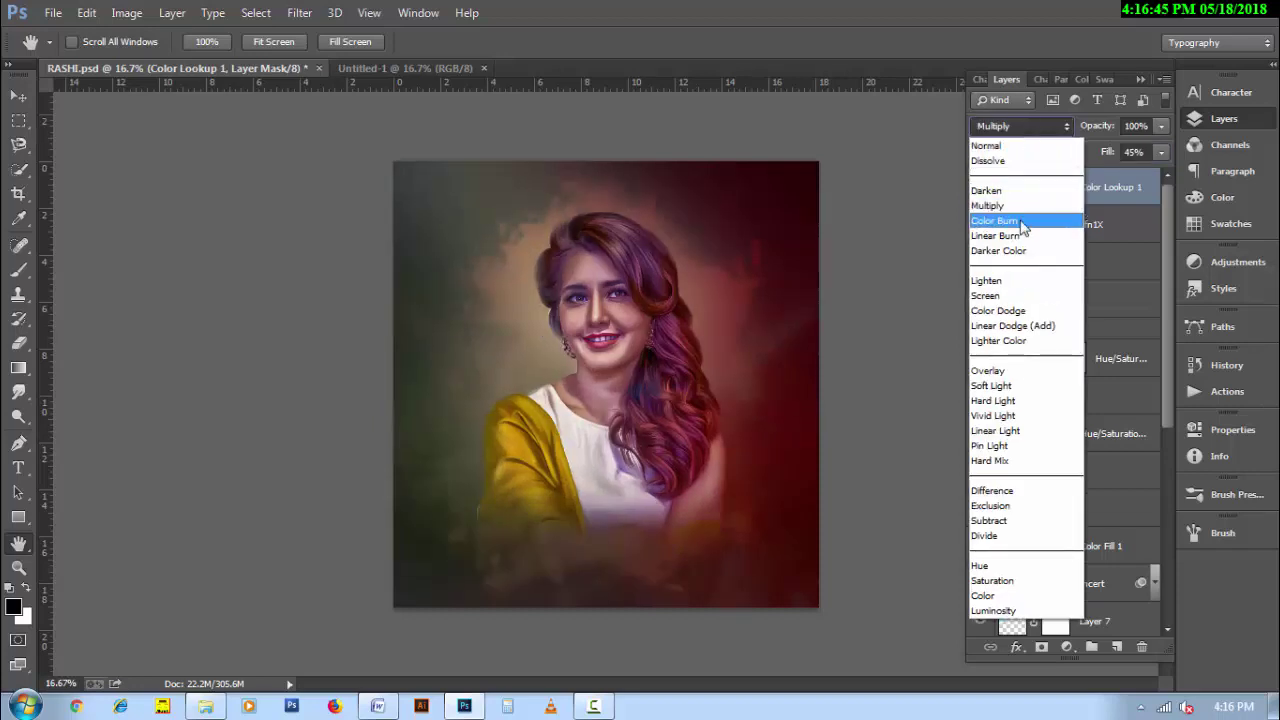
pyautogui.click(1022, 220)
pyautogui.scroll(1, 1008, 130)
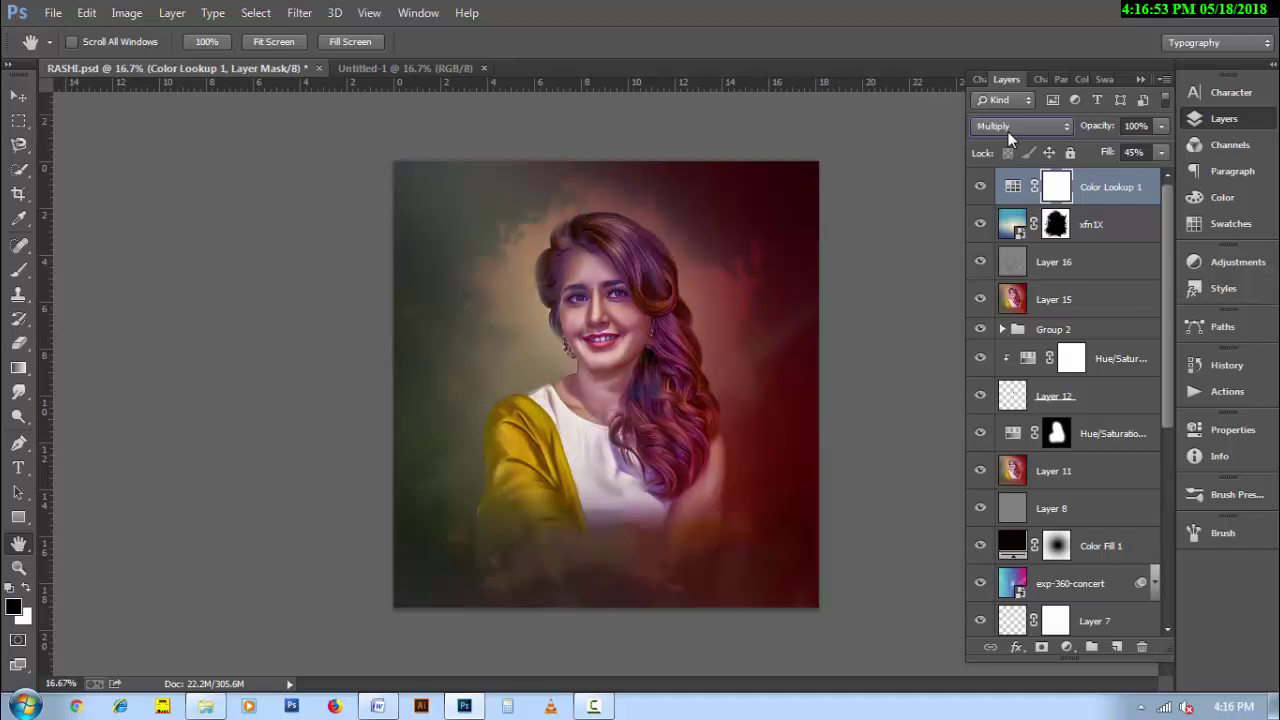
pyautogui.click(1097, 133)
# Choose a soft round brush and reduce it to size 1000 for masking.
pyautogui.press('b')
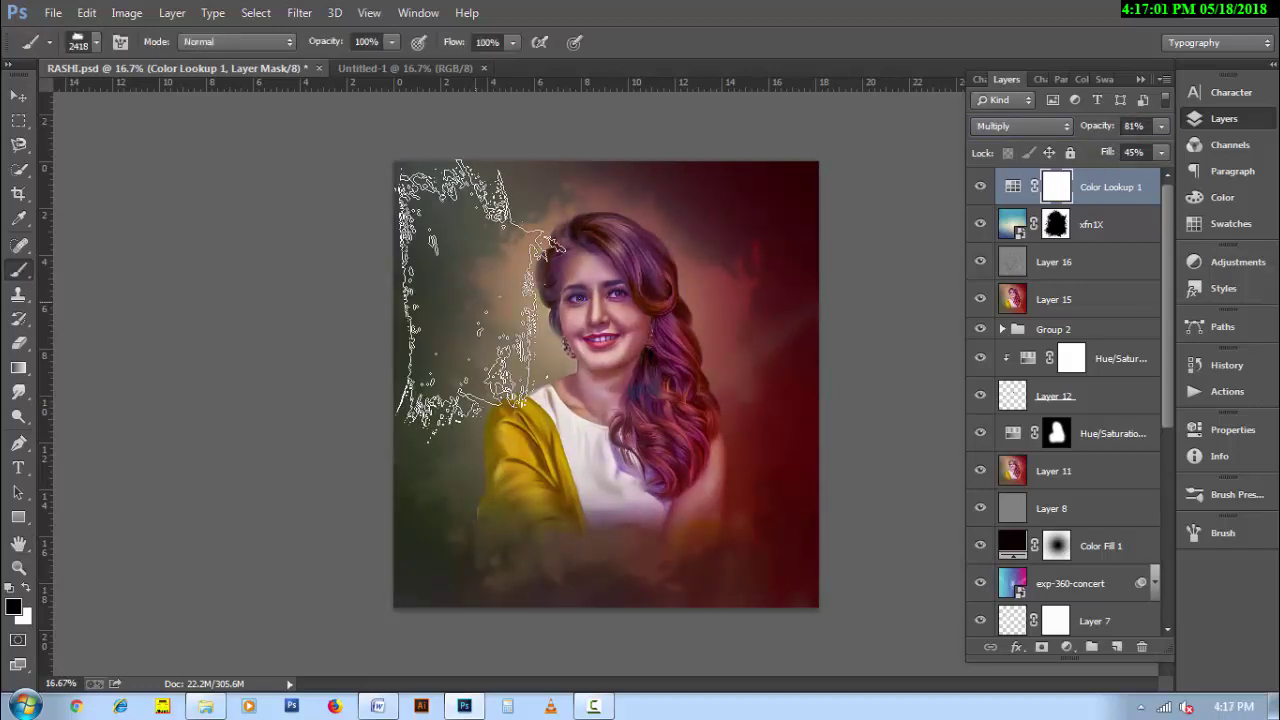
pyautogui.rightClick(480, 294)
pyautogui.moveTo(1145, 569); pyautogui.dragTo(1152, 345)
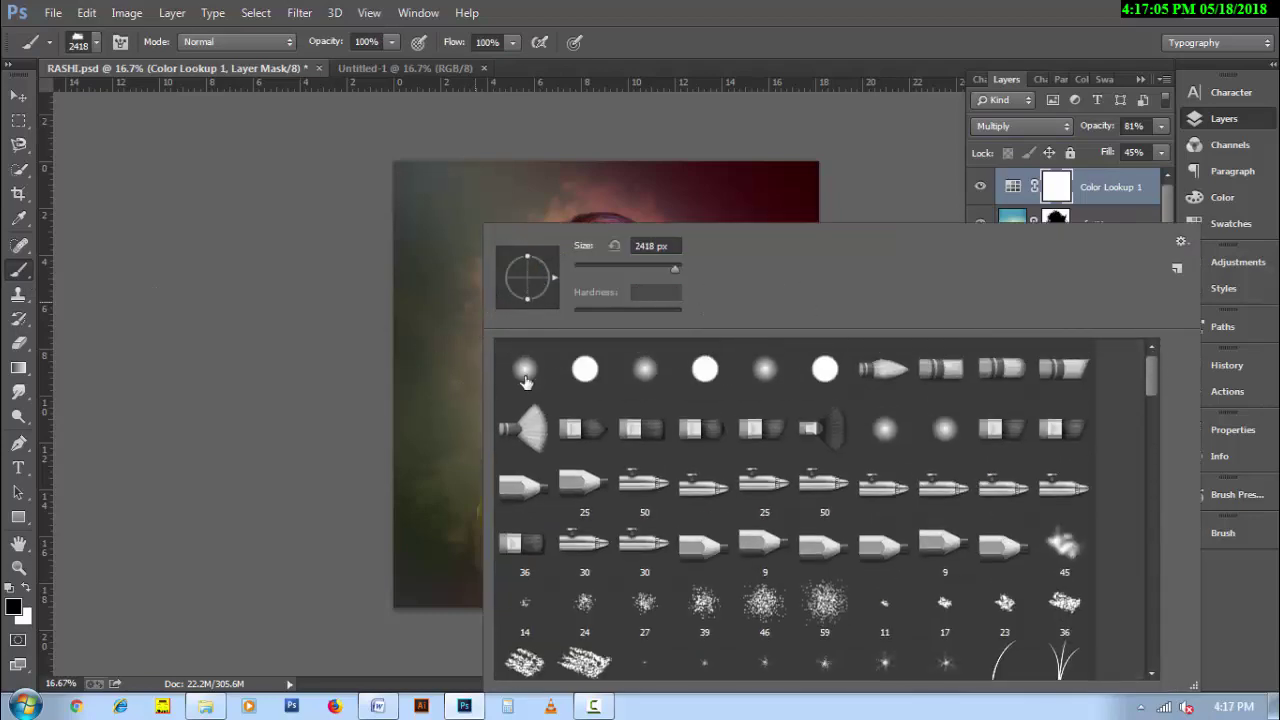
pyautogui.click(528, 380)
pyautogui.press('Return')
pyautogui.press('[')
pyautogui.press('[')
pyautogui.press('[')
pyautogui.press('[')
pyautogui.press('[')
pyautogui.press('[')
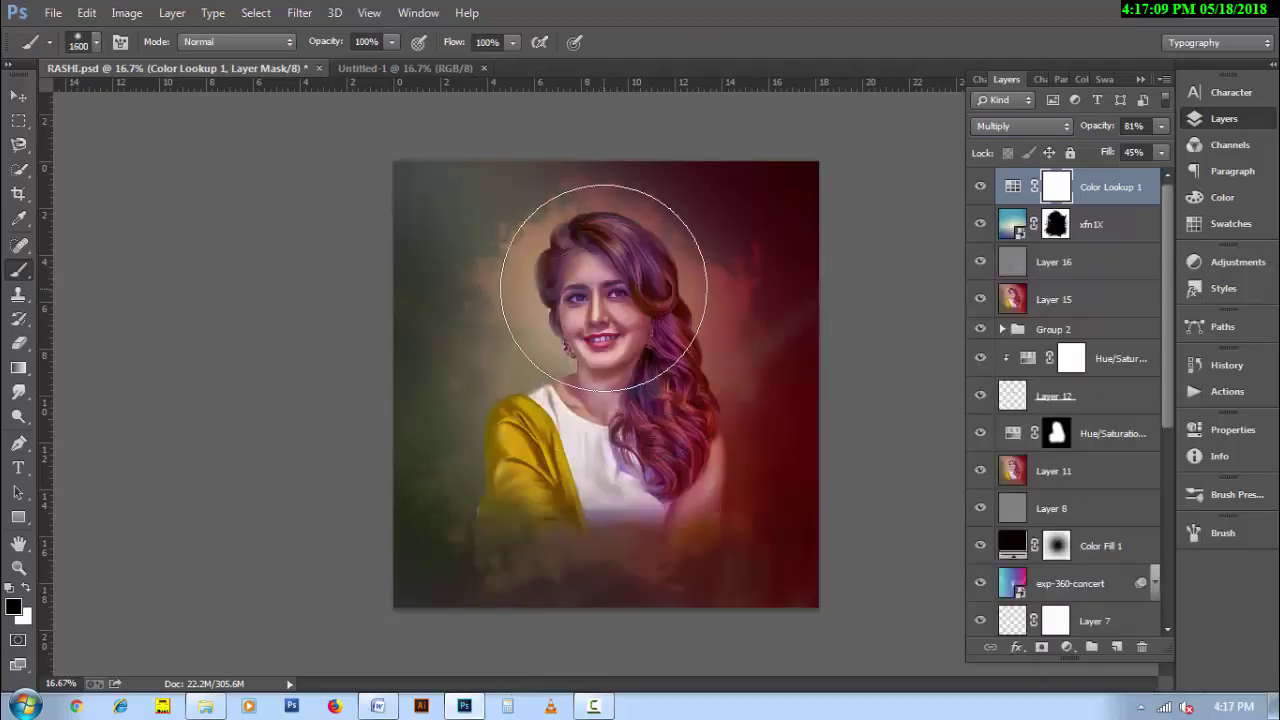
pyautogui.press('[')
pyautogui.press('[')
pyautogui.press('[')
pyautogui.press('[')
pyautogui.press('[')
pyautogui.press('[')
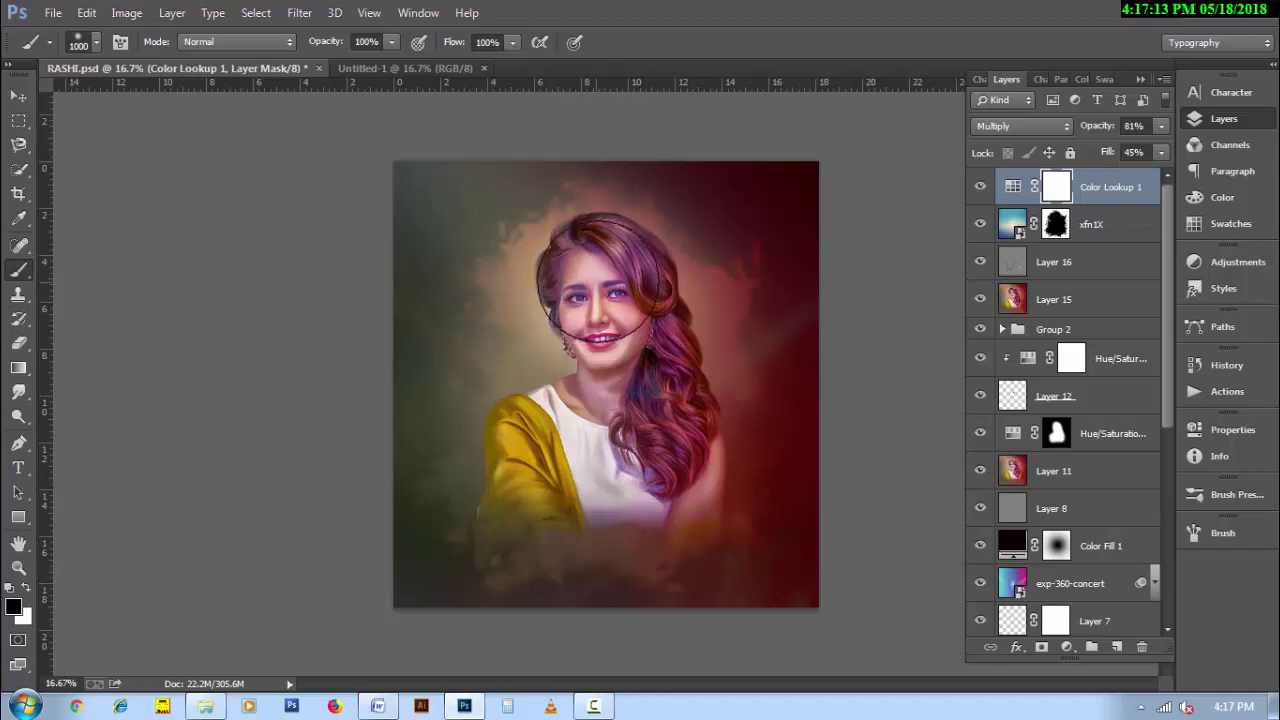
# Paint the Color Lookup mask off the chest, yellow scarf and lower scarf at varying brush sizes.
pyautogui.moveTo(601, 485); pyautogui.dragTo(545, 470)
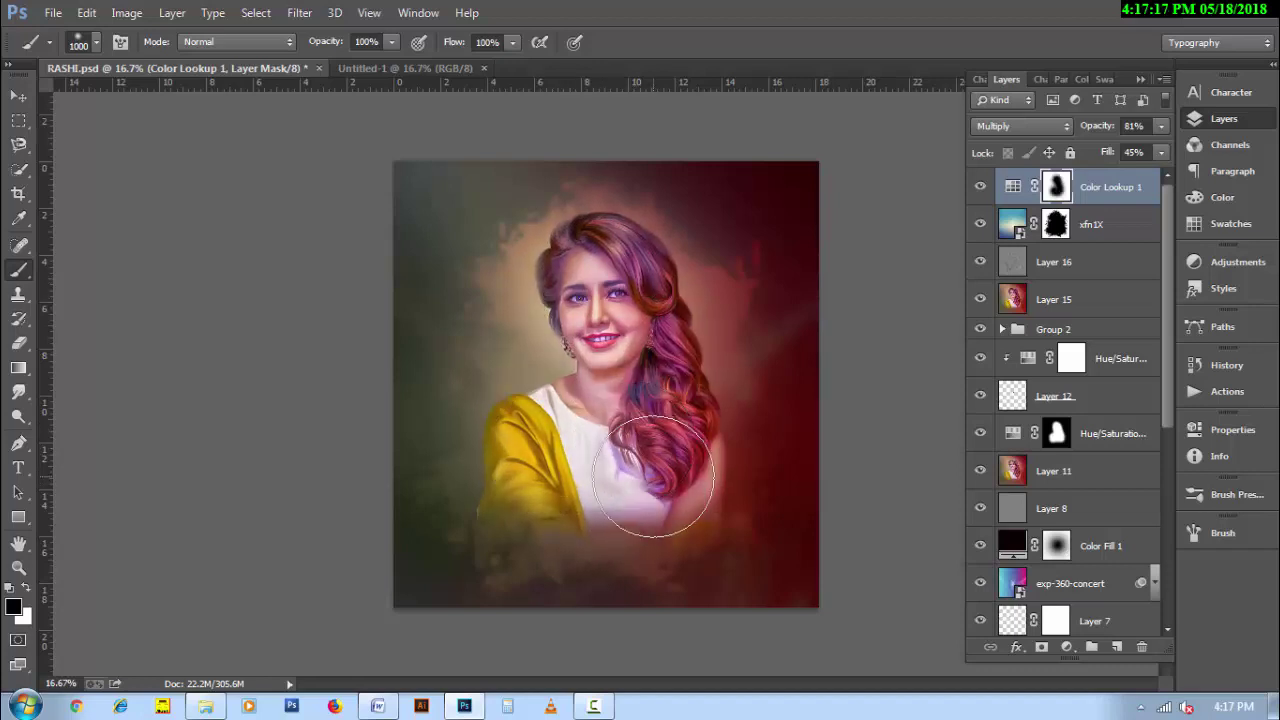
pyautogui.press('[')
pyautogui.press('[')
pyautogui.press('[')
pyautogui.press('[')
pyautogui.moveTo(523, 412); pyautogui.dragTo(513, 437)
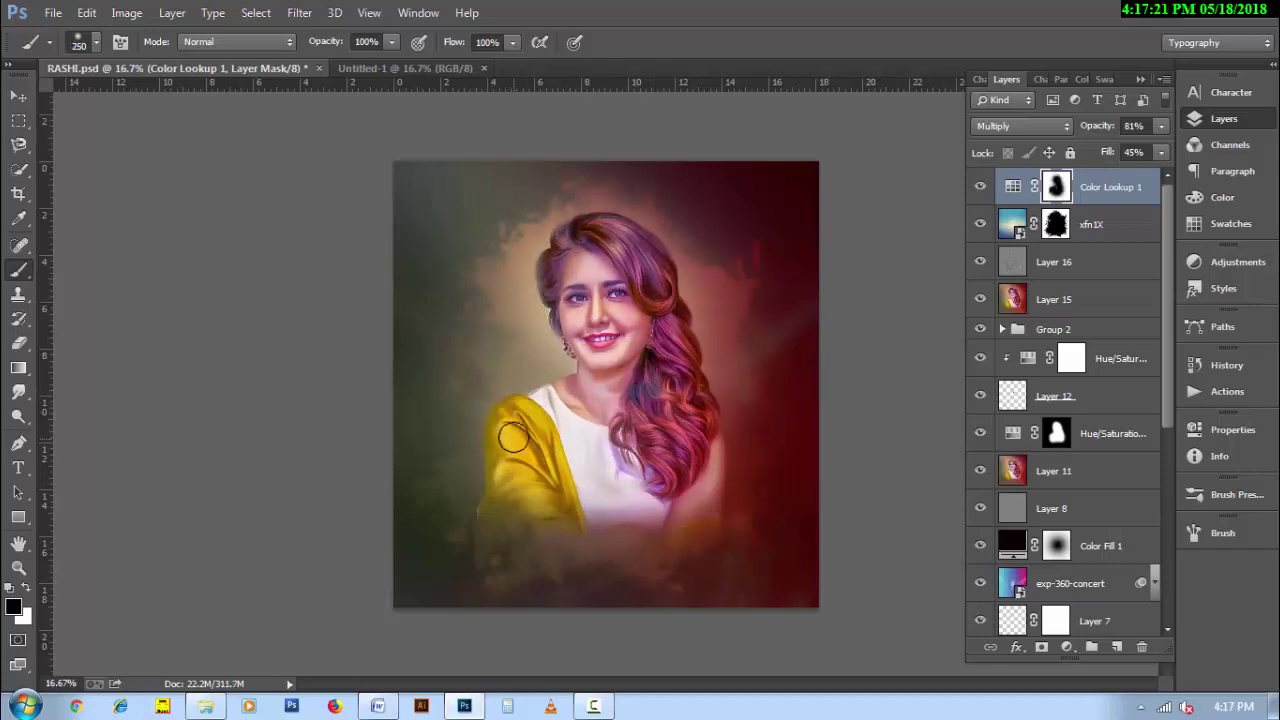
pyautogui.press(']')
pyautogui.press(']')
pyautogui.press(']')
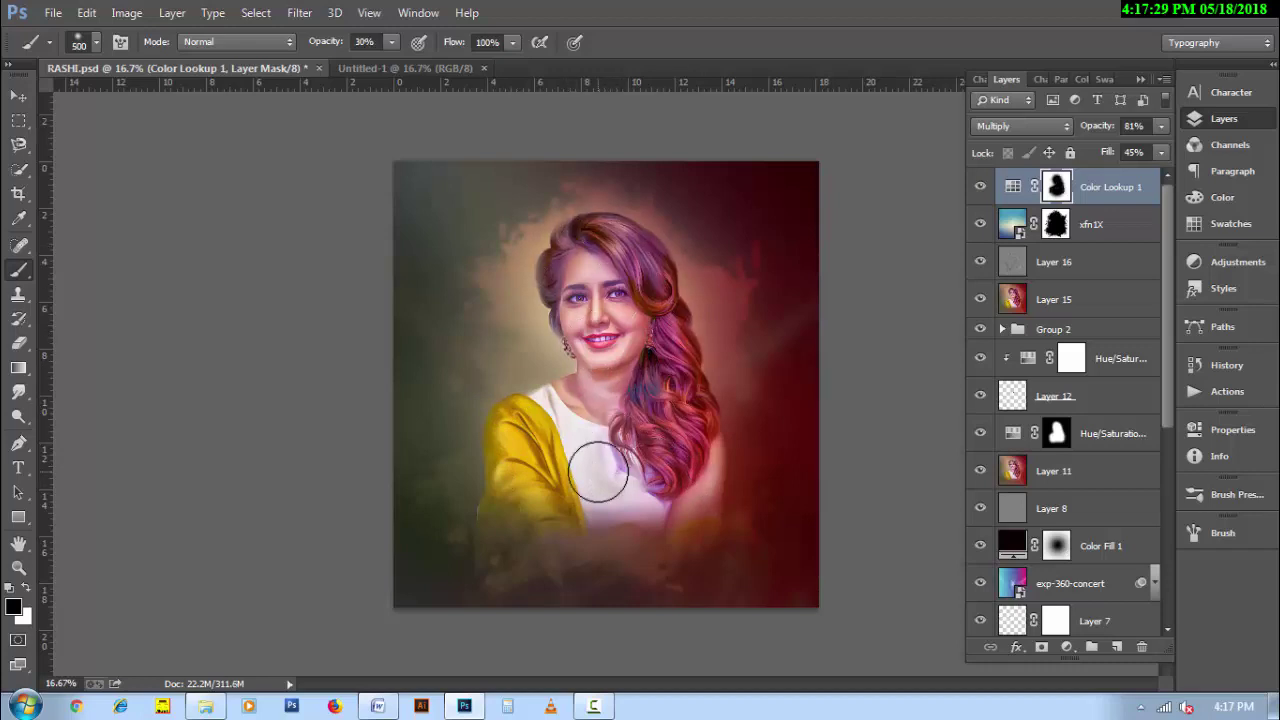
pyautogui.press(']')
pyautogui.press(']')
pyautogui.press(']')
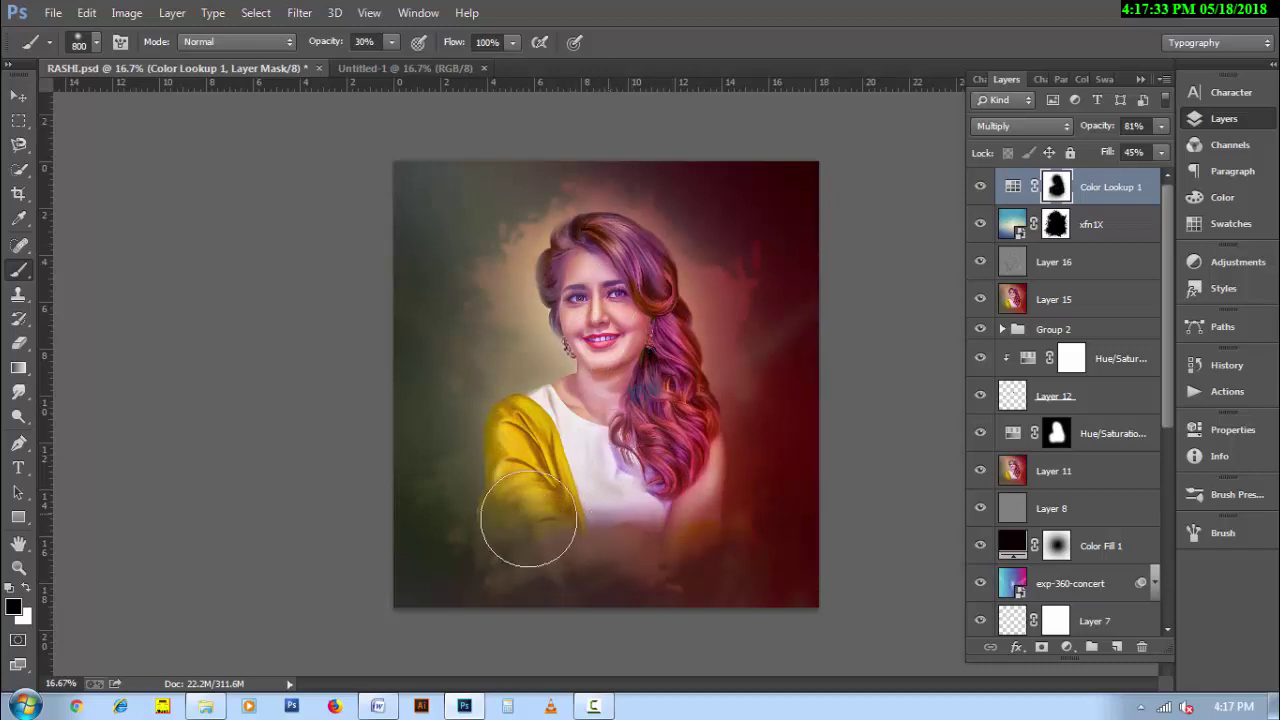
pyautogui.moveTo(528, 518); pyautogui.dragTo(597, 470)
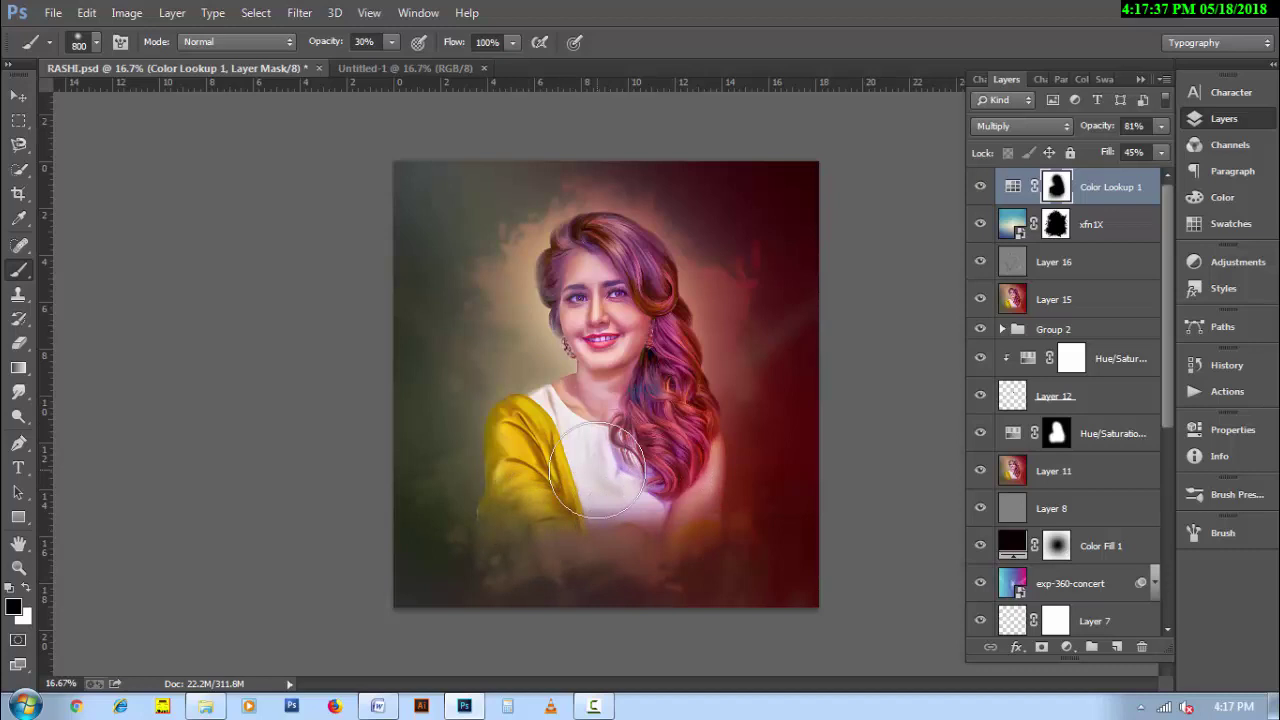
pyautogui.hotkey('alt', '[')
# Reset the brush to full opacity, swap colours and resize it to touch up the texture mask.
pyautogui.press('0')
pyautogui.press('x')
pyautogui.press('[')
pyautogui.press('[')
pyautogui.press('[')
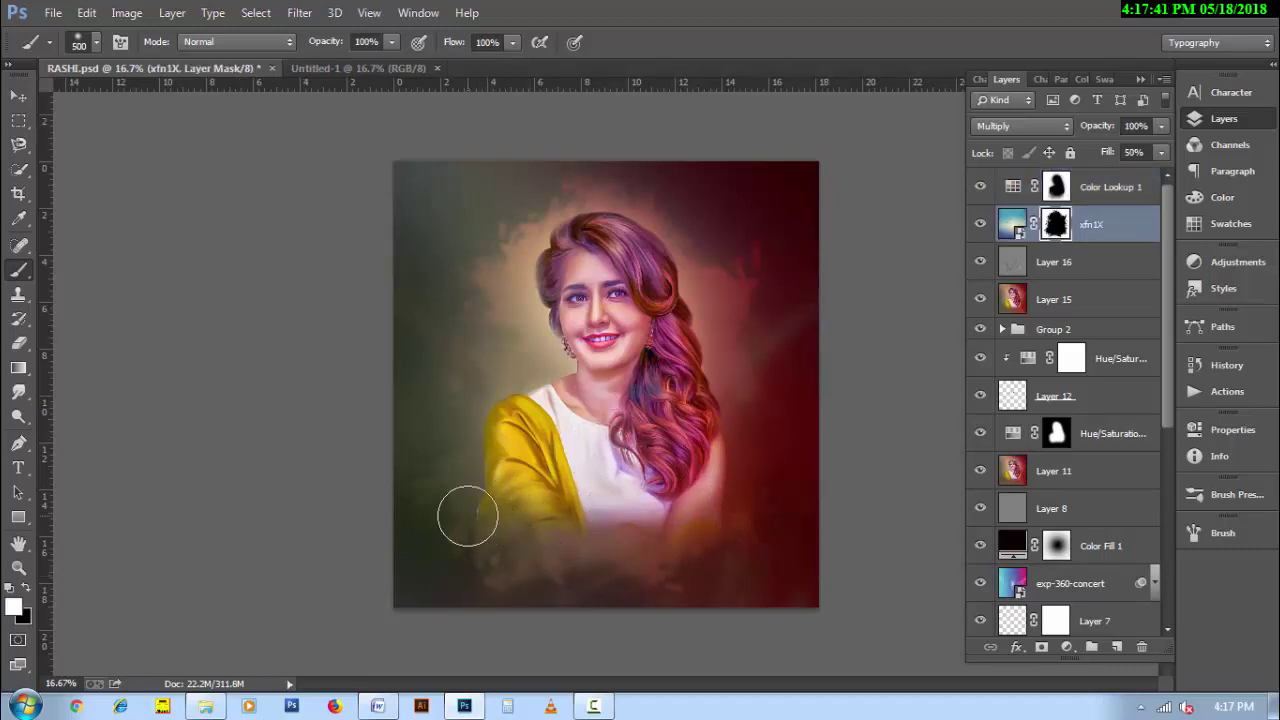
pyautogui.press('[')
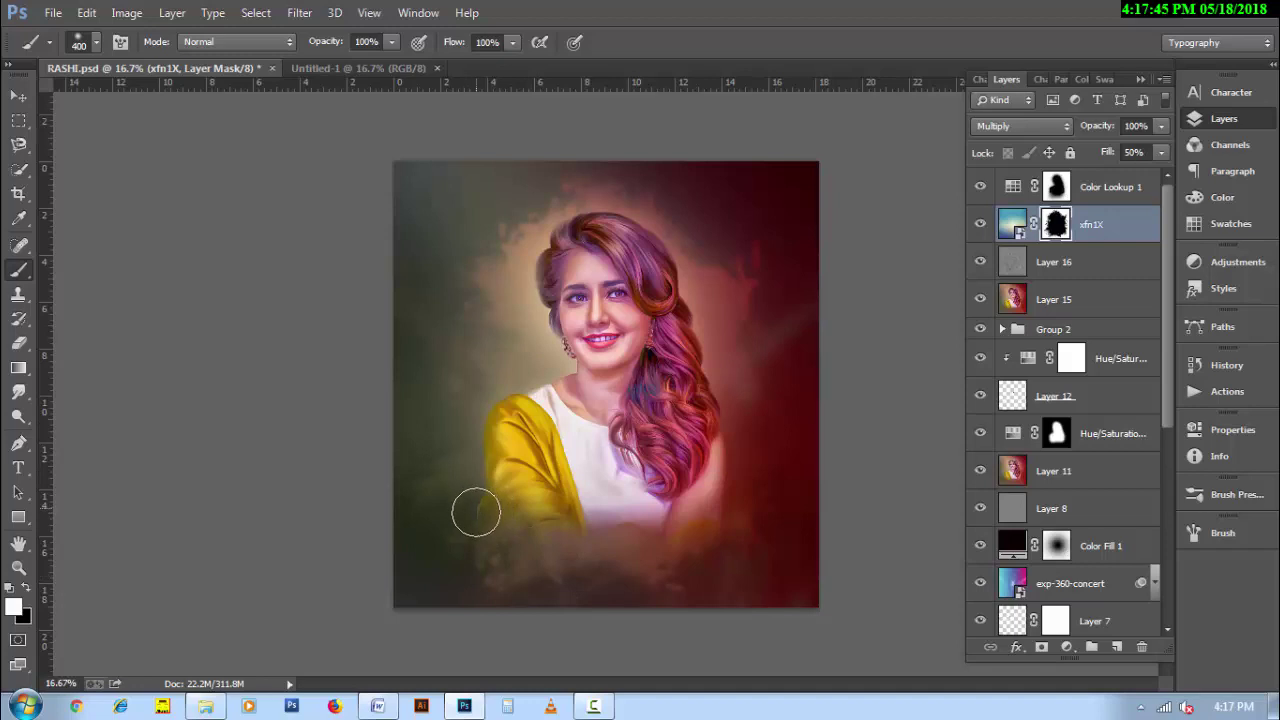
pyautogui.press(']')
pyautogui.press(']')
pyautogui.press(']')
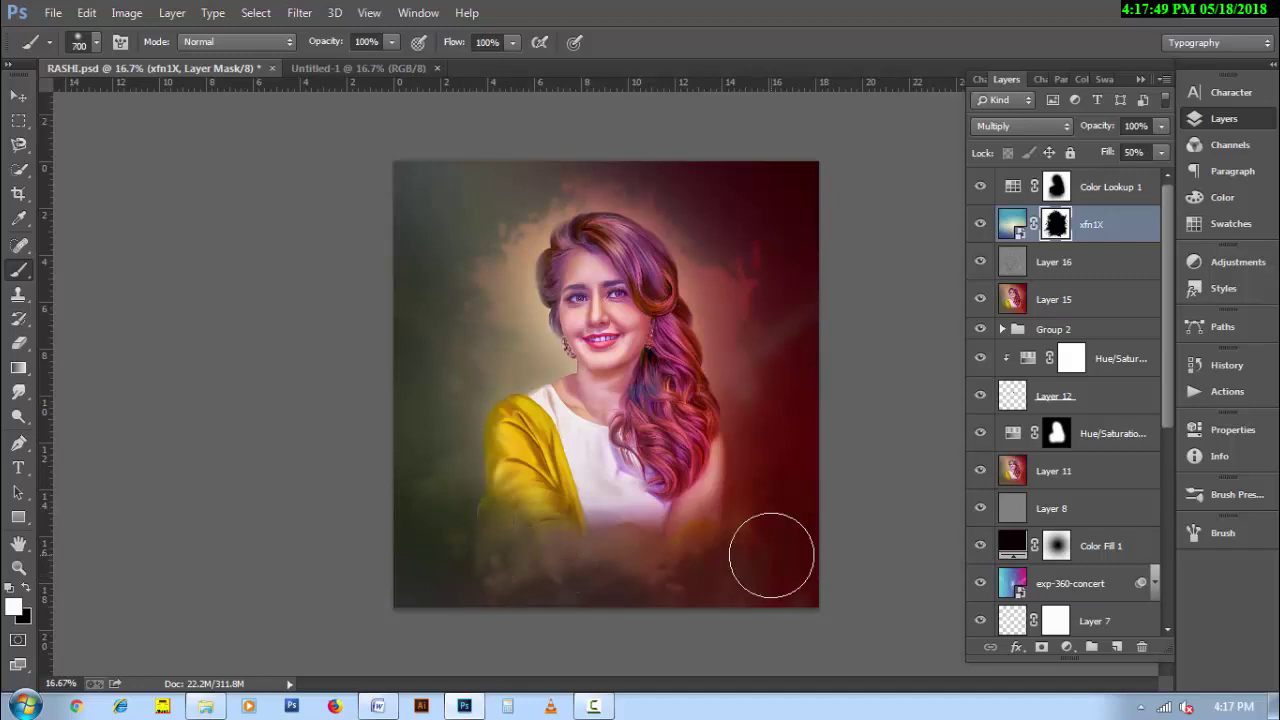
# Stamp all visible layers above Color Lookup 1 into a new merged Layer 17.
pyautogui.press('h')
pyautogui.scroll(1, 700, 416)
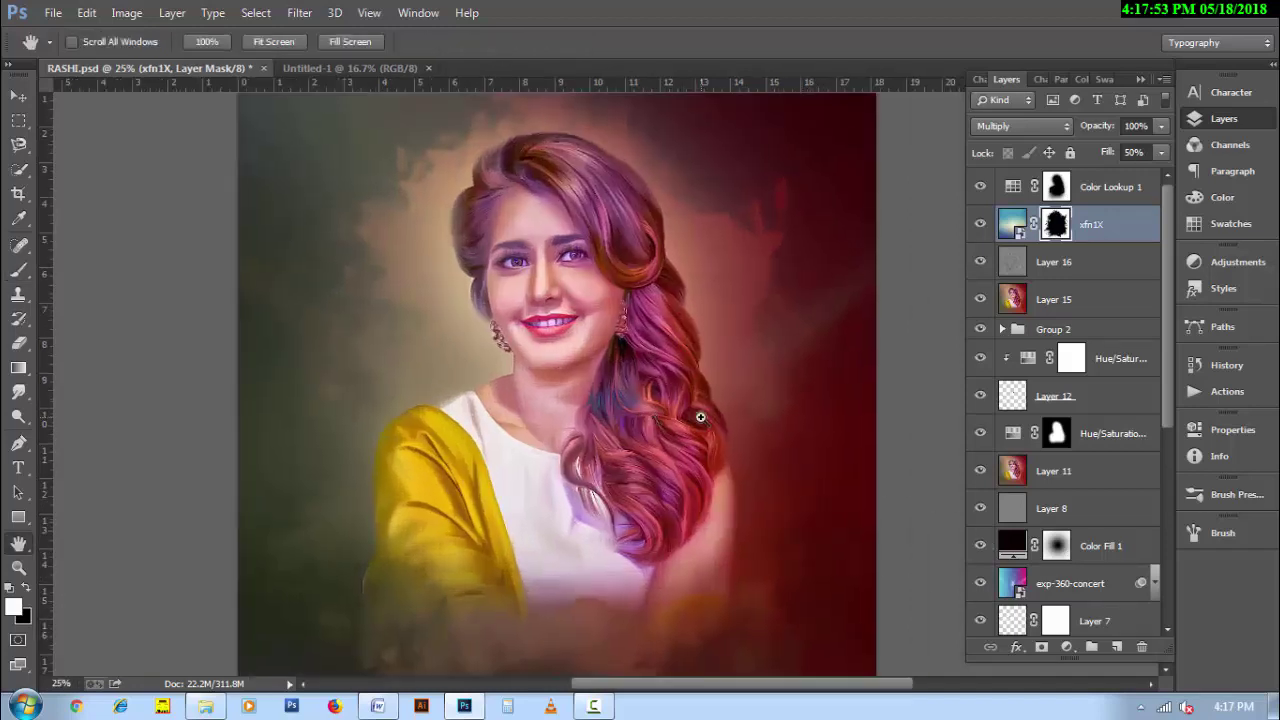
pyautogui.scroll(-1, 760, 441)
pyautogui.click(1112, 196)
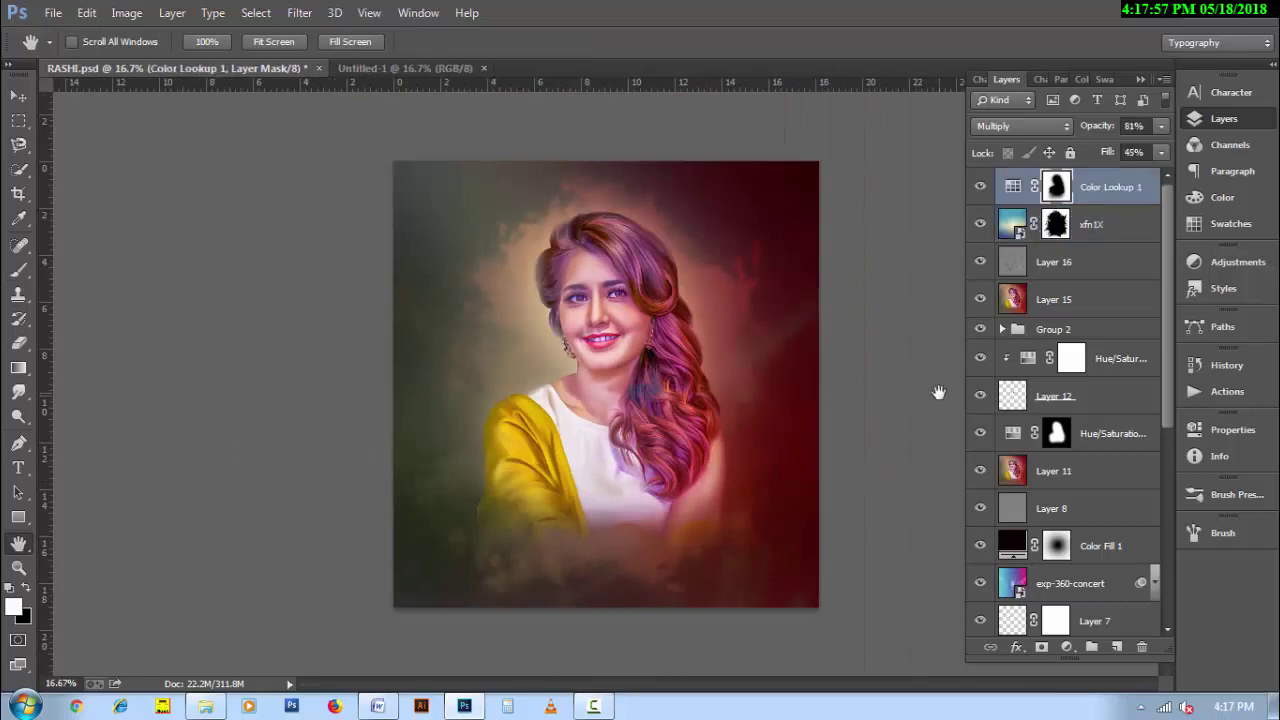
pyautogui.hotkey('ctrl', 'shift', 'alt', 'e')
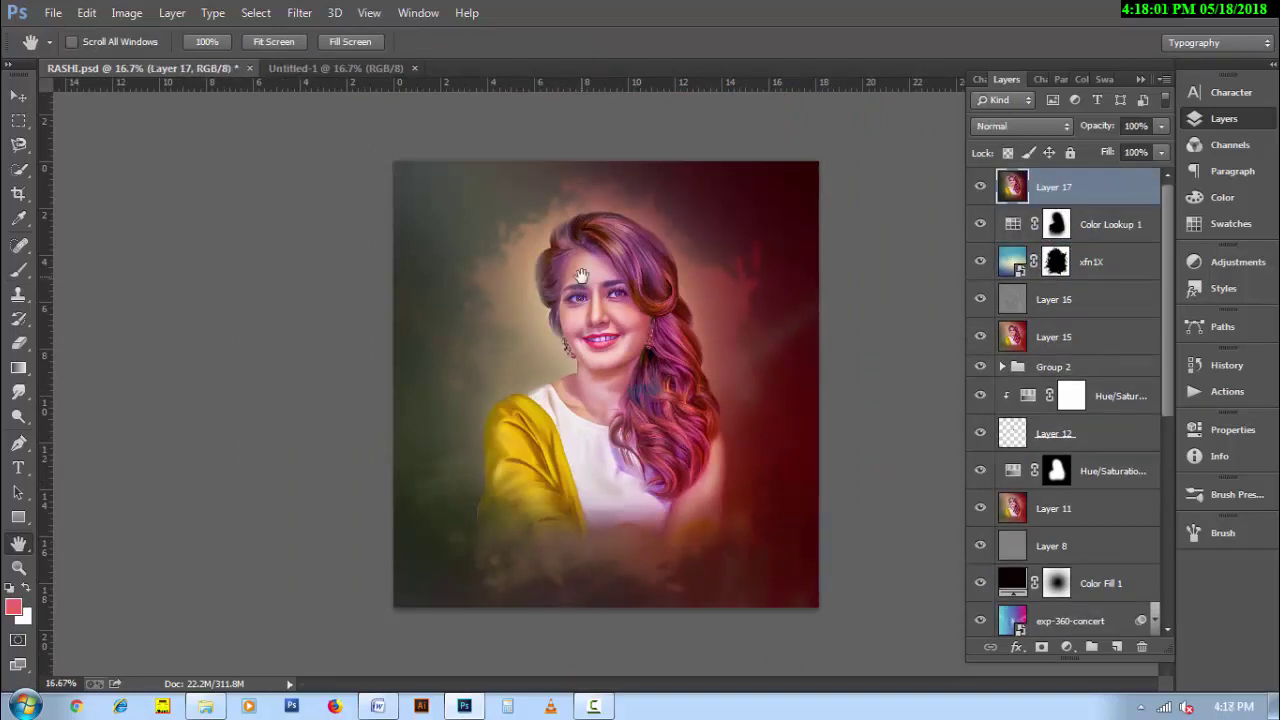
# Start a Camera Raw filter on Layer 17 with Highlights -40, Temperature +7 and Shadows -6.
pyautogui.click(300, 13)
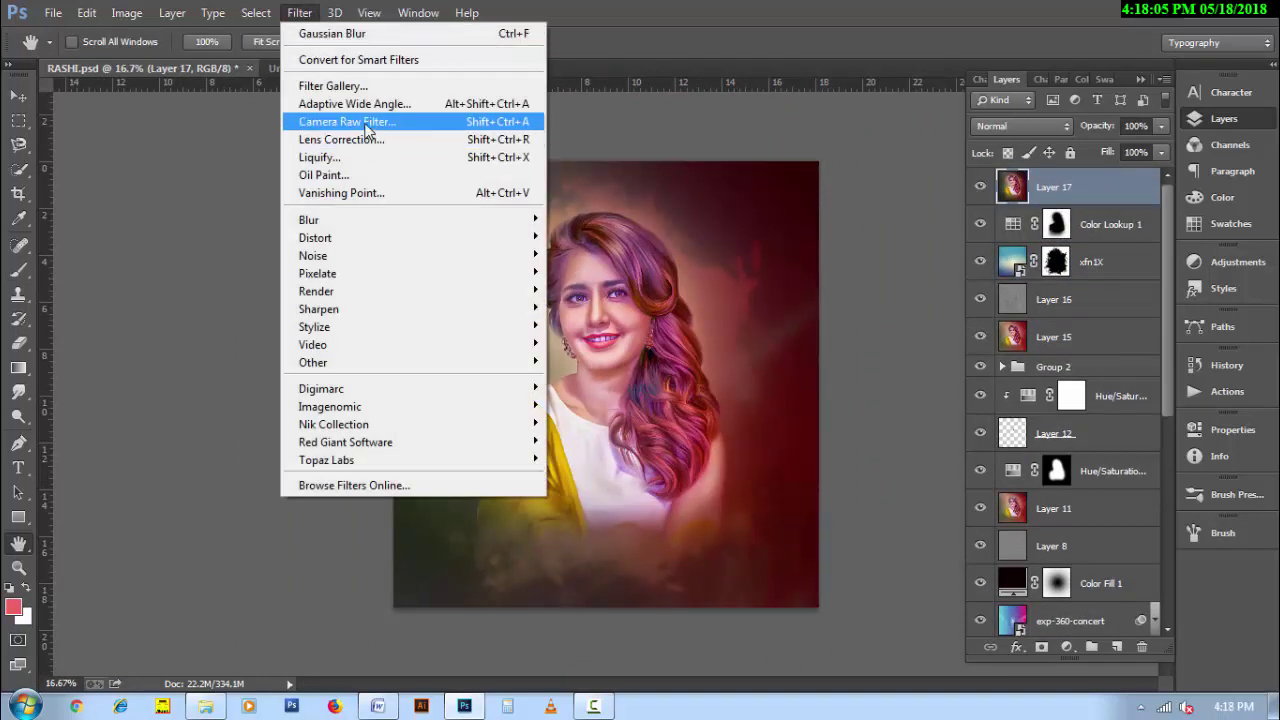
pyautogui.click(380, 120)
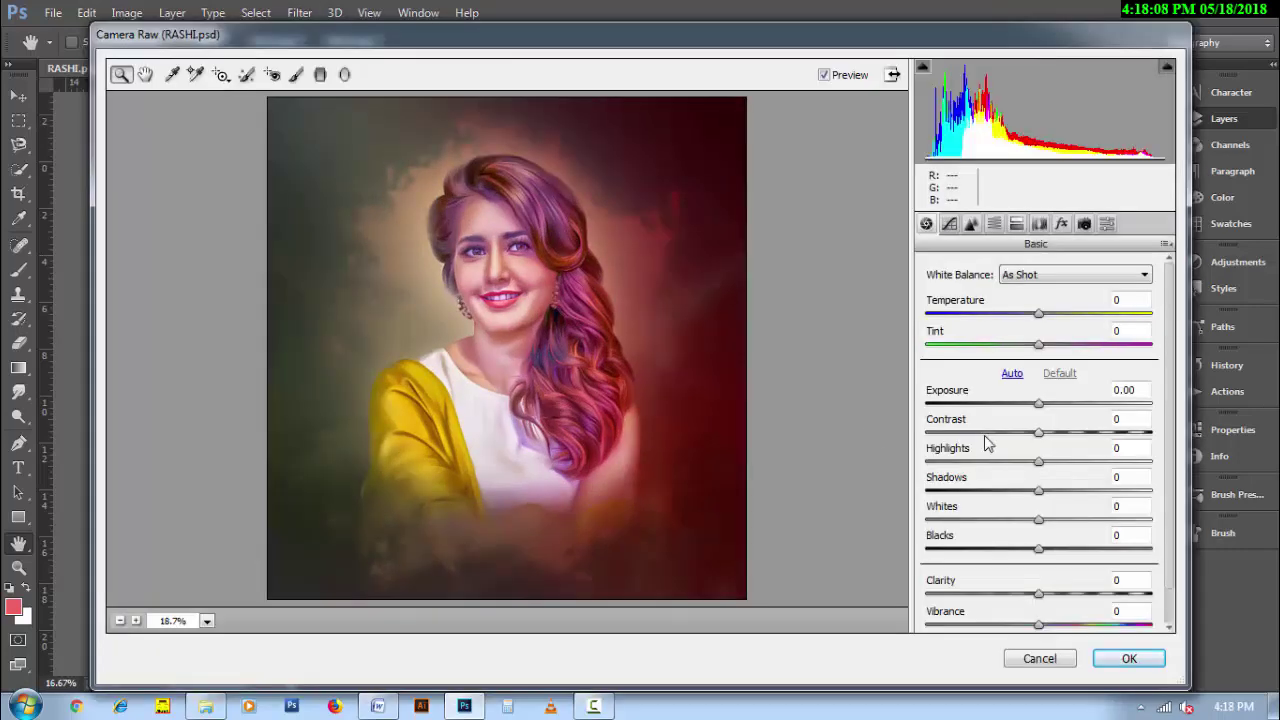
pyautogui.moveTo(1038, 460); pyautogui.dragTo(960, 456)
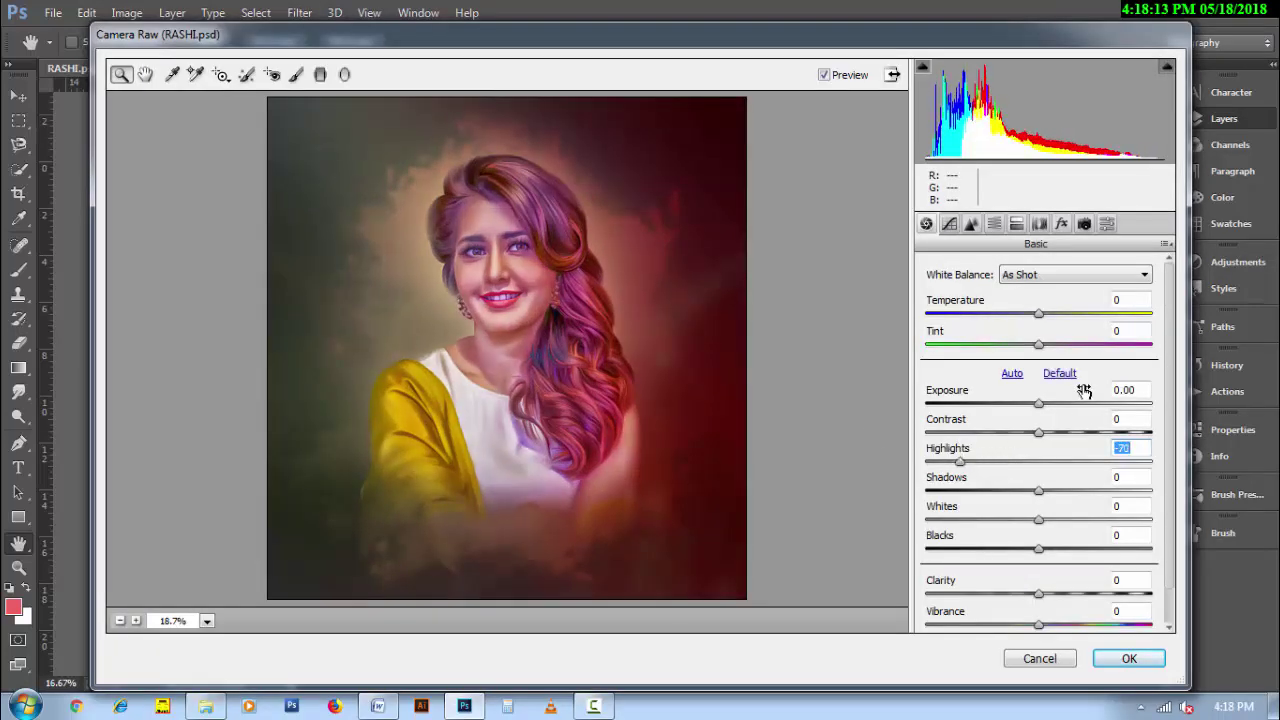
pyautogui.moveTo(1053, 311); pyautogui.dragTo(1060, 310)
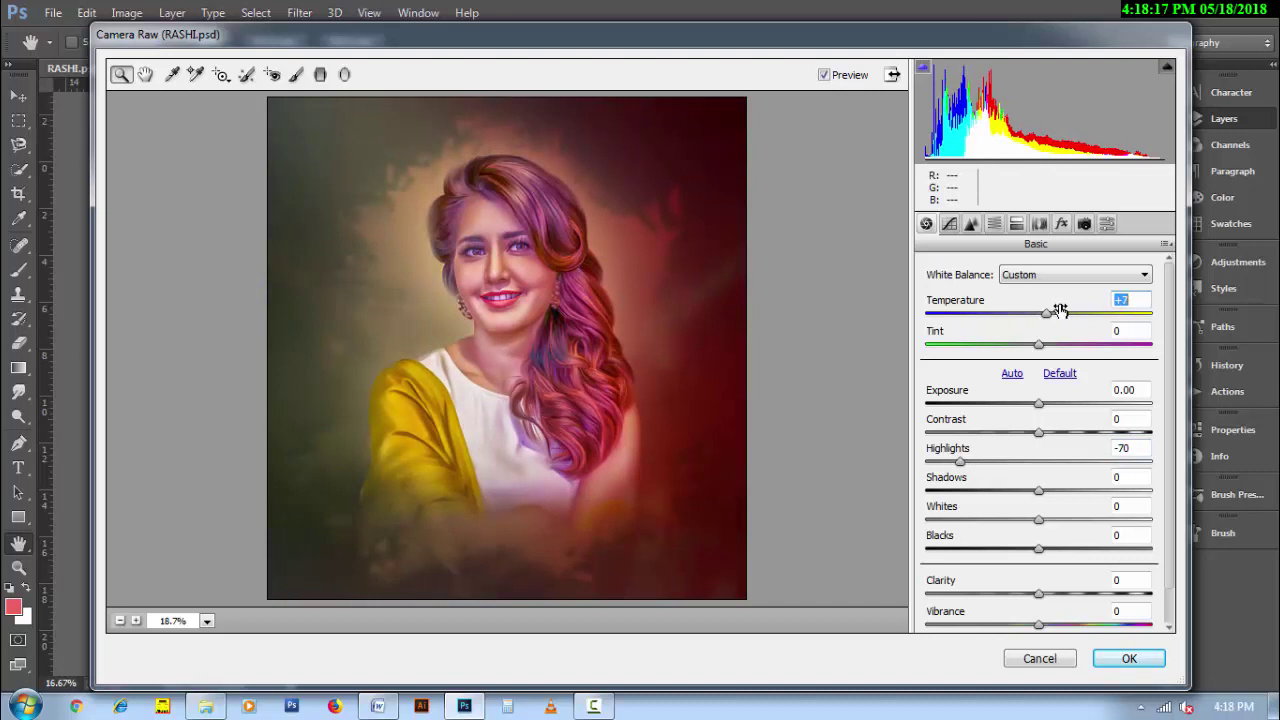
pyautogui.moveTo(1070, 481)
pyautogui.mouseDown()
pyautogui.moveTo(1028, 492)
pyautogui.moveTo(1084, 511)
pyautogui.mouseUp()
pyautogui.press('Down')
pyautogui.press('Down')
pyautogui.press('Down')
pyautogui.press('Up')
pyautogui.press('Up')
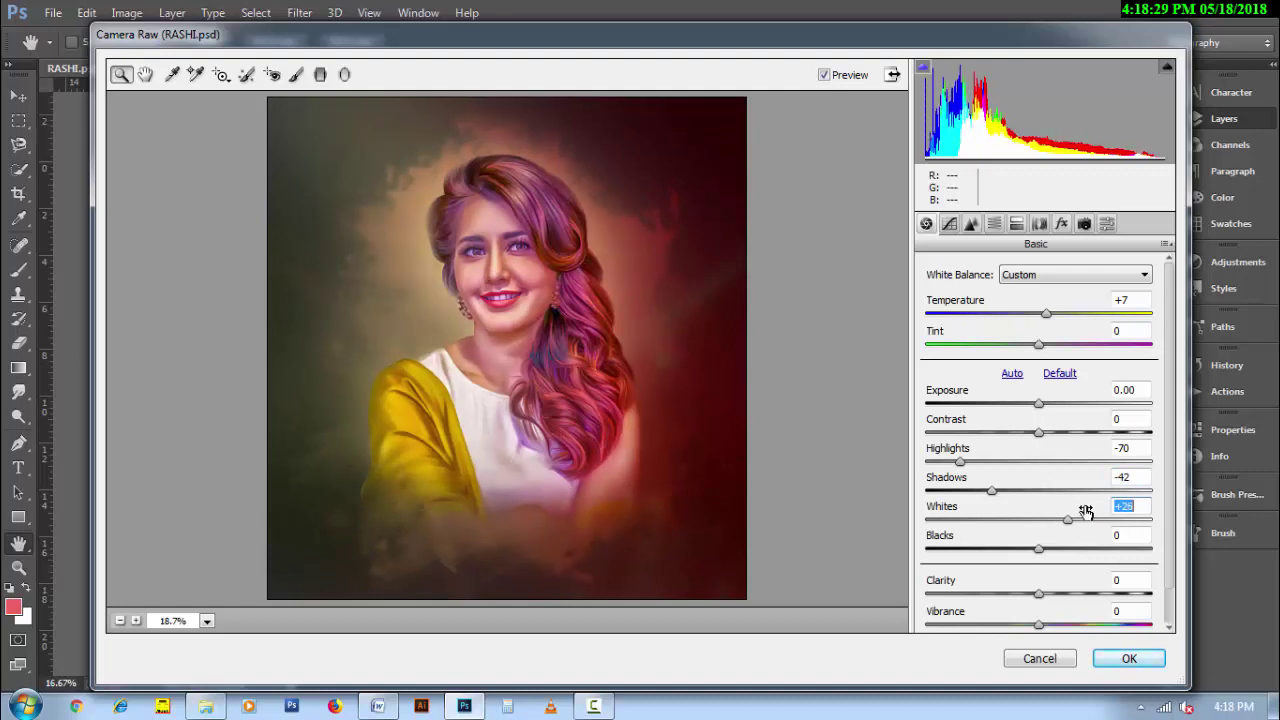
# Set Whites +14 and Blacks +23, fine-tune exposure and highlights, and apply the grade.
pyautogui.press('Down')
pyautogui.press('Down')
pyautogui.press('Down')
pyautogui.moveTo(1056, 546); pyautogui.dragTo(1084, 540)
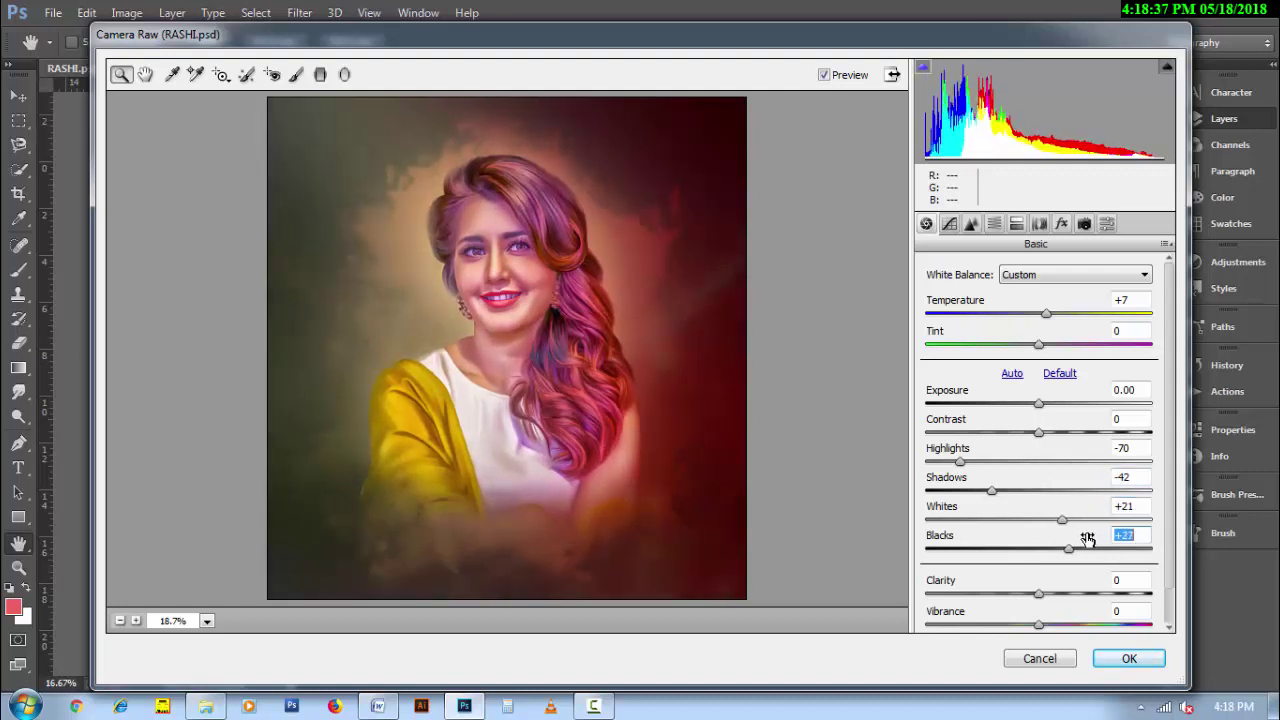
pyautogui.click(1062, 397)
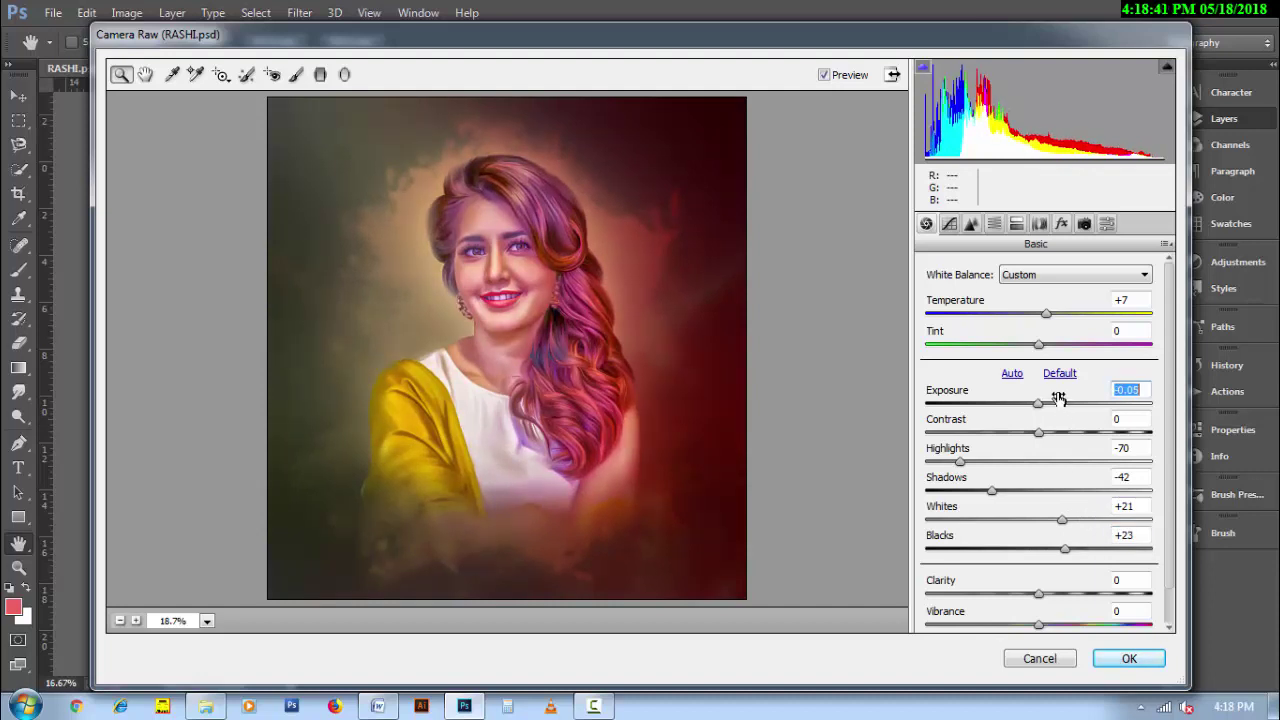
pyautogui.press('Up')
pyautogui.press('Up')
pyautogui.press('Up')
pyautogui.write('0')
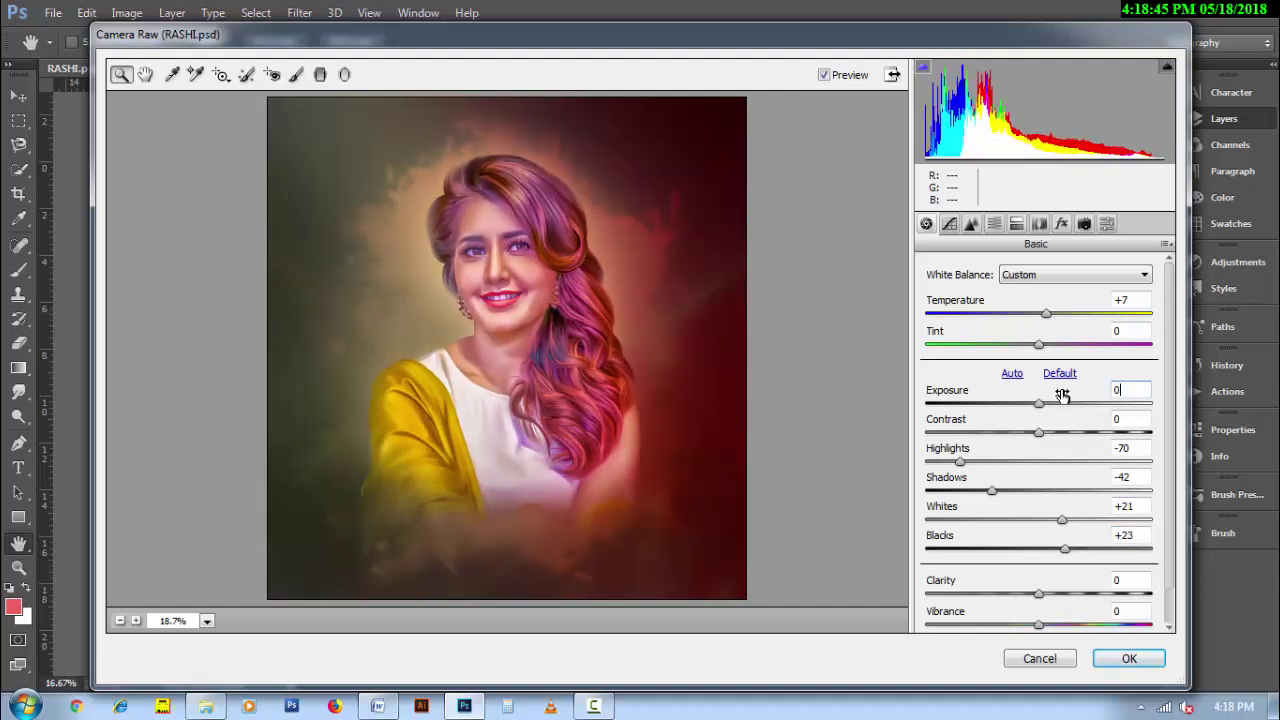
pyautogui.moveTo(968, 449)
pyautogui.mouseDown()
pyautogui.moveTo(1050, 483)
pyautogui.moveTo(1054, 519)
pyautogui.mouseUp()
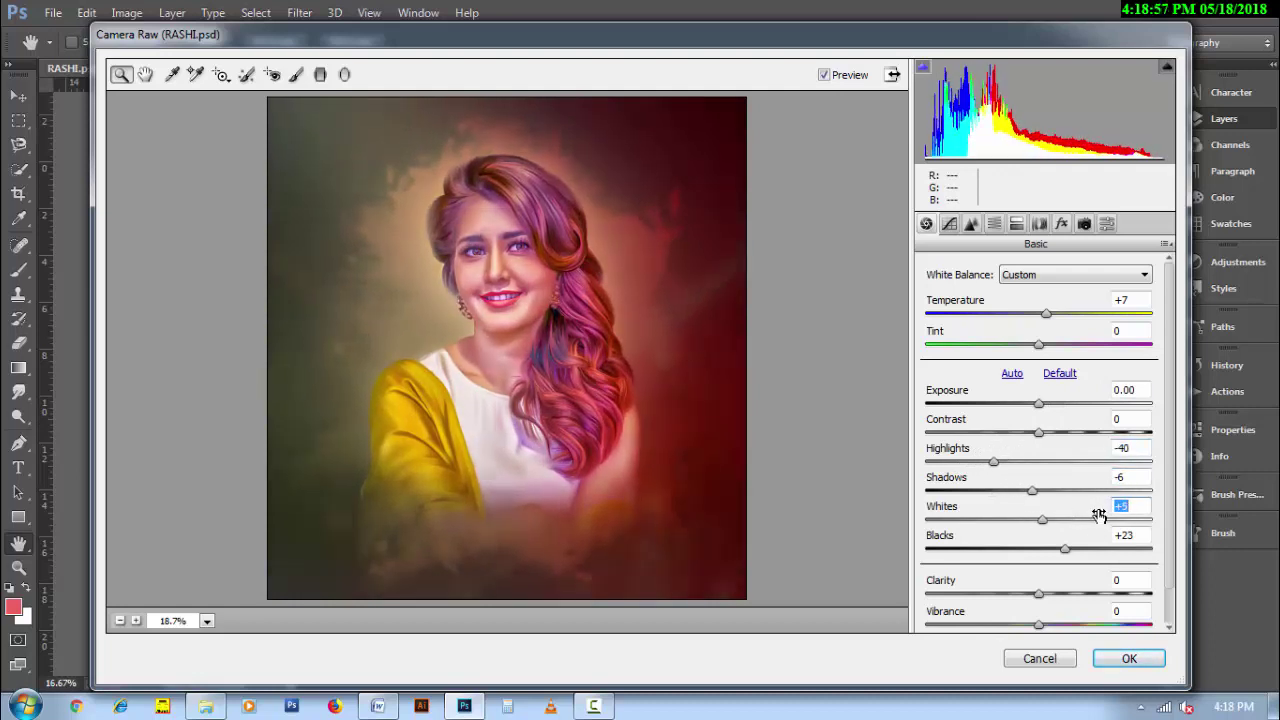
pyautogui.click(1129, 658)
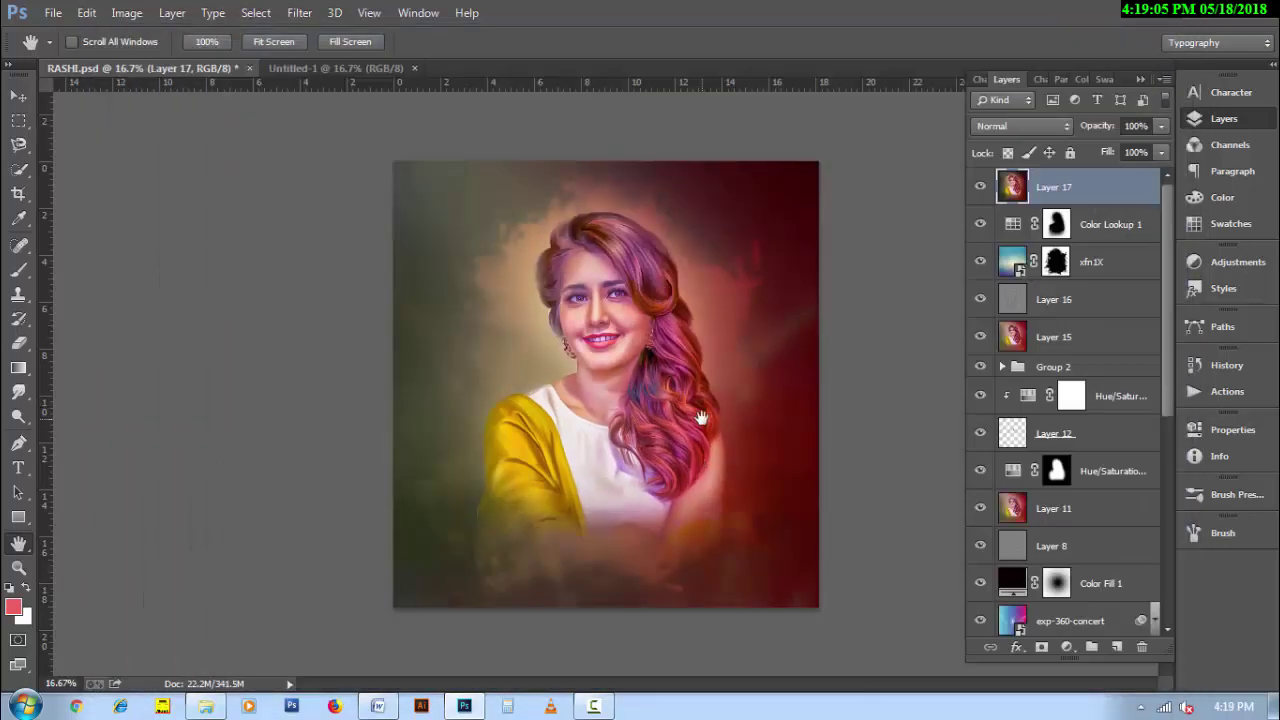
# Give Layer 17 a hide-all mask and paint white over the face, hair and shawl with a large soft brush.
pyautogui.keyDown('ctrl'); pyautogui.click(701, 418); pyautogui.keyUp('ctrl')
pyautogui.keyDown('alt'); pyautogui.click(1041, 647); pyautogui.keyUp('alt')
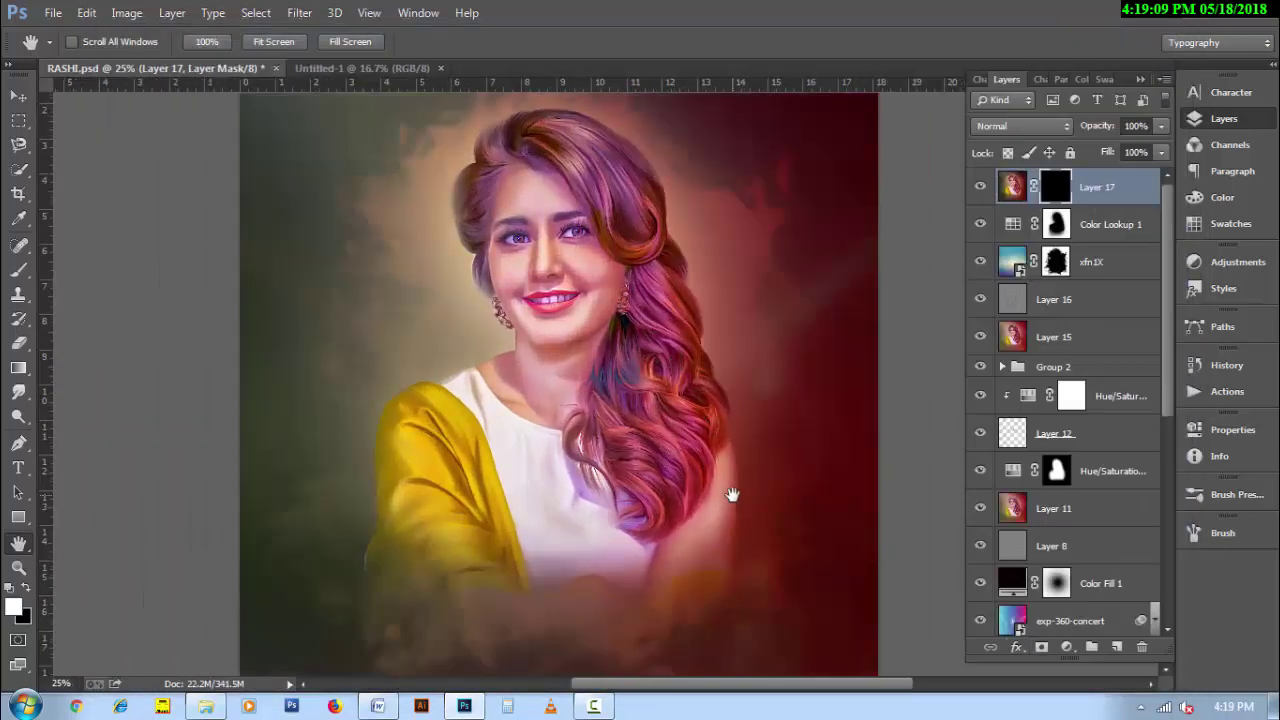
pyautogui.hotkey('ctrl', '-')
pyautogui.press('b')
pyautogui.press(']')
pyautogui.press(']')
pyautogui.press(']')
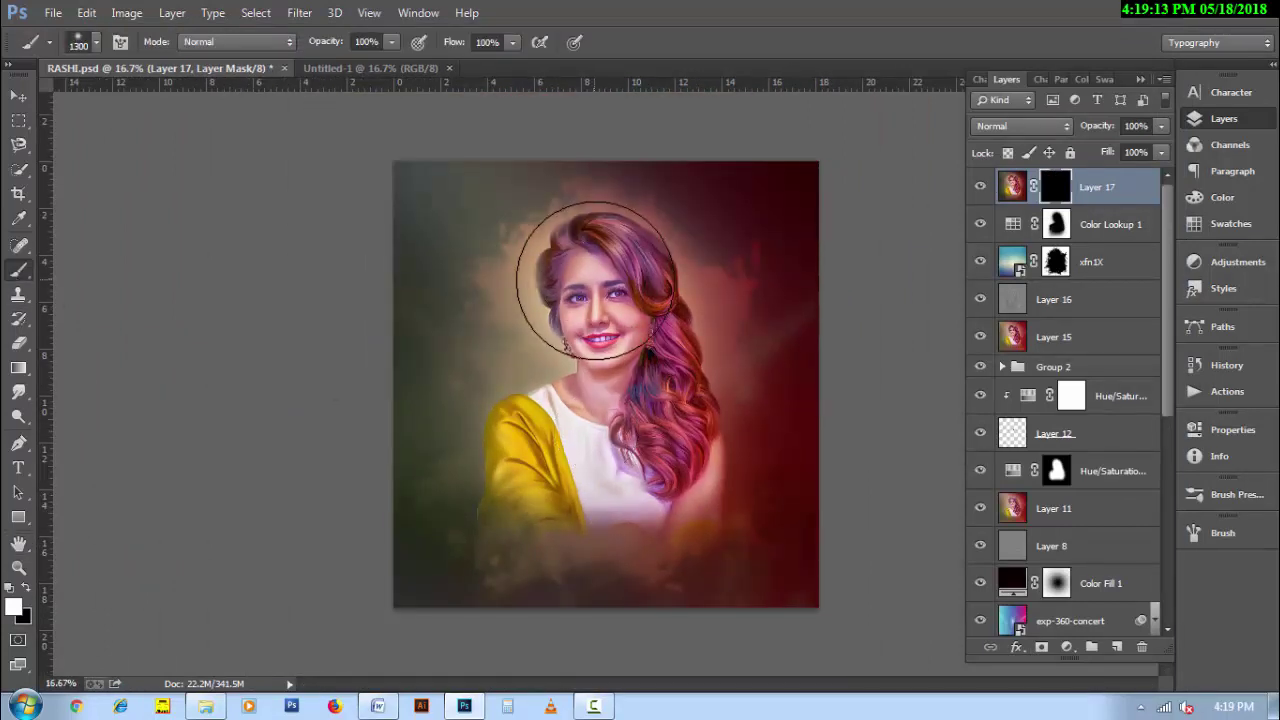
pyautogui.moveTo(603, 291)
pyautogui.mouseDown()
pyautogui.moveTo(600, 400)
pyautogui.moveTo(551, 491)
pyautogui.moveTo(614, 429)
pyautogui.moveTo(567, 447)
pyautogui.mouseUp()
pyautogui.press('[')
pyautogui.press('[')
pyautogui.press(']')
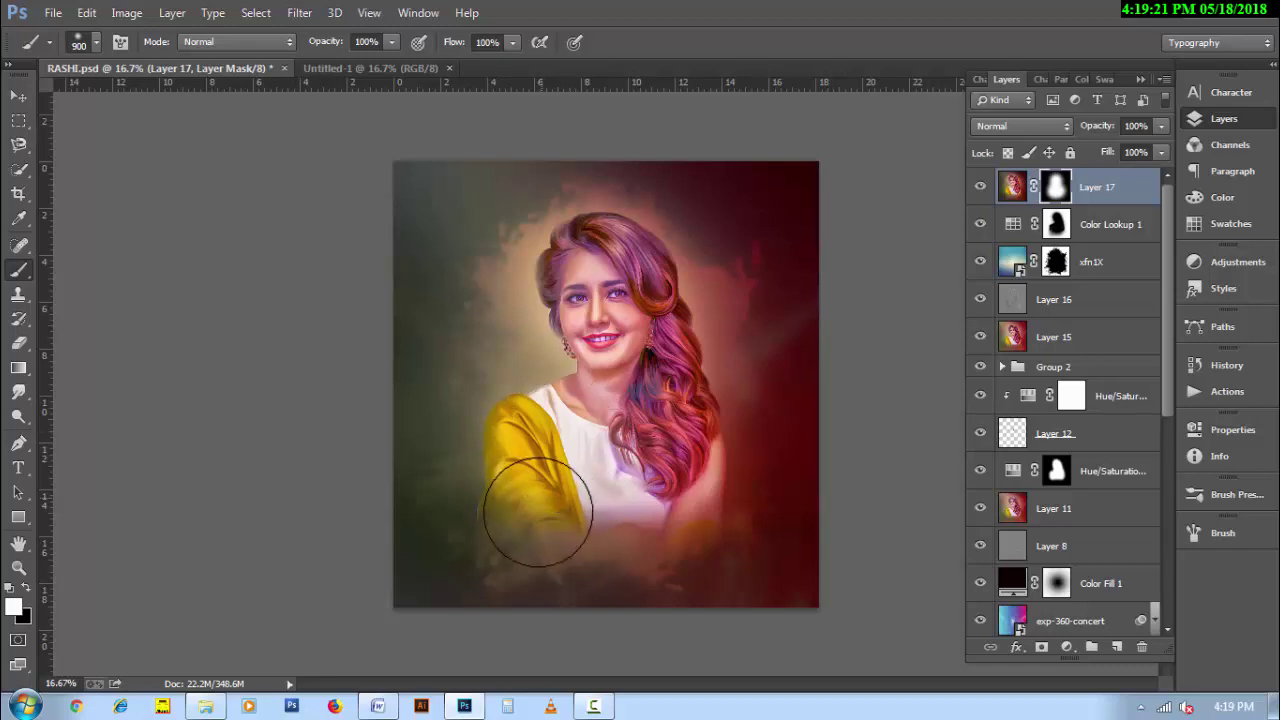
pyautogui.moveTo(534, 514)
pyautogui.mouseDown()
pyautogui.moveTo(618, 316)
pyautogui.moveTo(600, 270)
pyautogui.moveTo(646, 398)
pyautogui.moveTo(563, 471)
pyautogui.moveTo(680, 471)
pyautogui.moveTo(589, 294)
pyautogui.moveTo(632, 443)
pyautogui.mouseUp()
pyautogui.press('h')
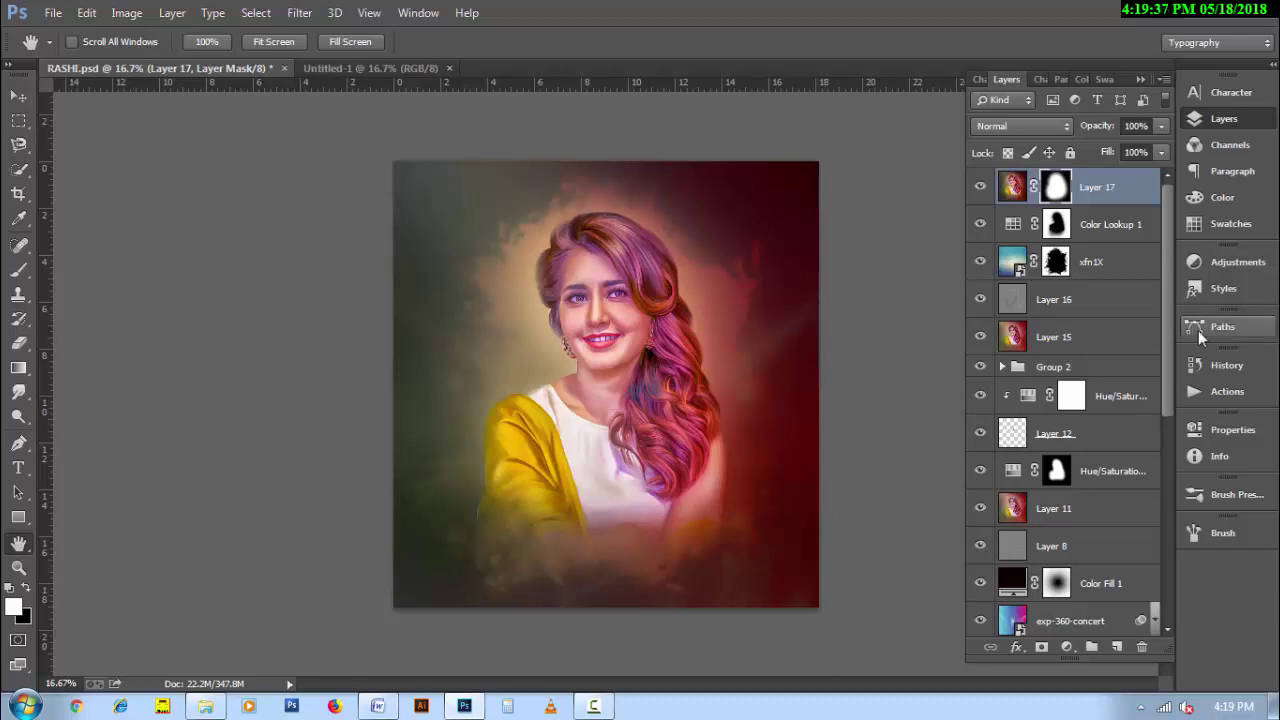
# Group all layers down to Layer 4 into Group 3 and hide it.
pyautogui.scroll(-5, 1170, 549)
pyautogui.scroll(-1, 1170, 549)
pyautogui.scroll(-2, 1068, 580)
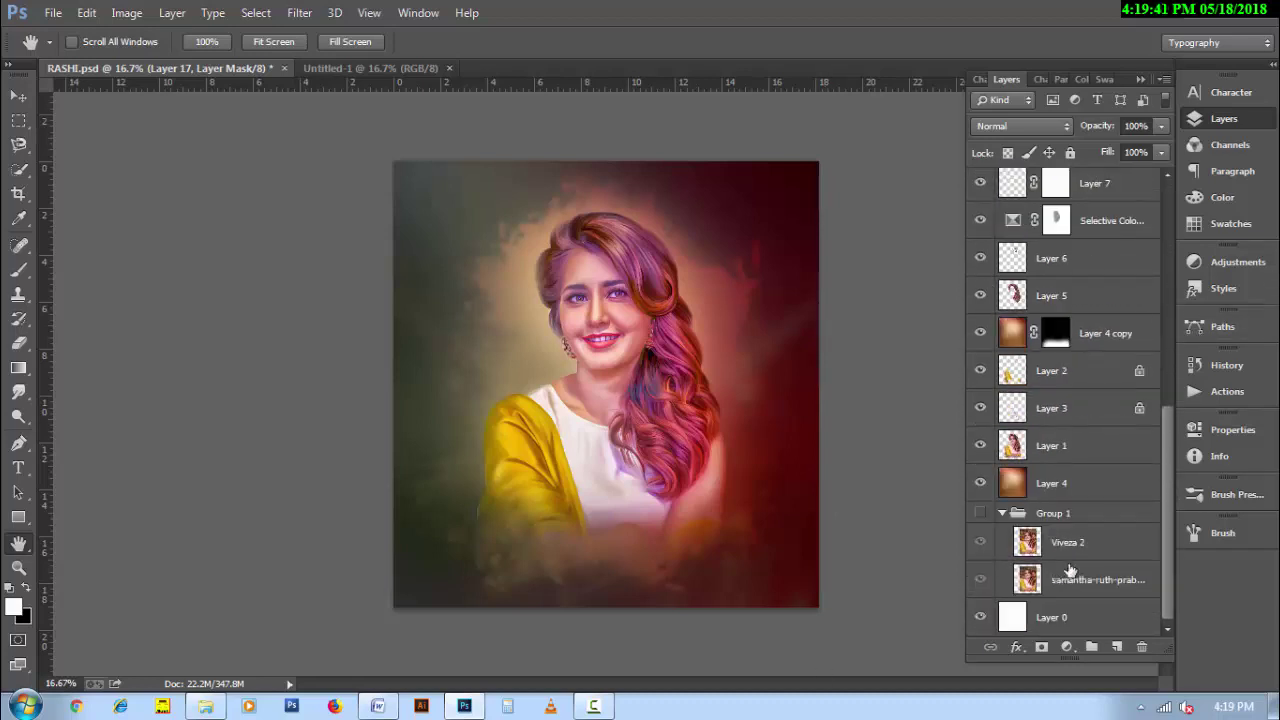
pyautogui.keyDown('shift'); pyautogui.click(1075, 494); pyautogui.keyUp('shift')
pyautogui.hotkey('ctrl', 'g')
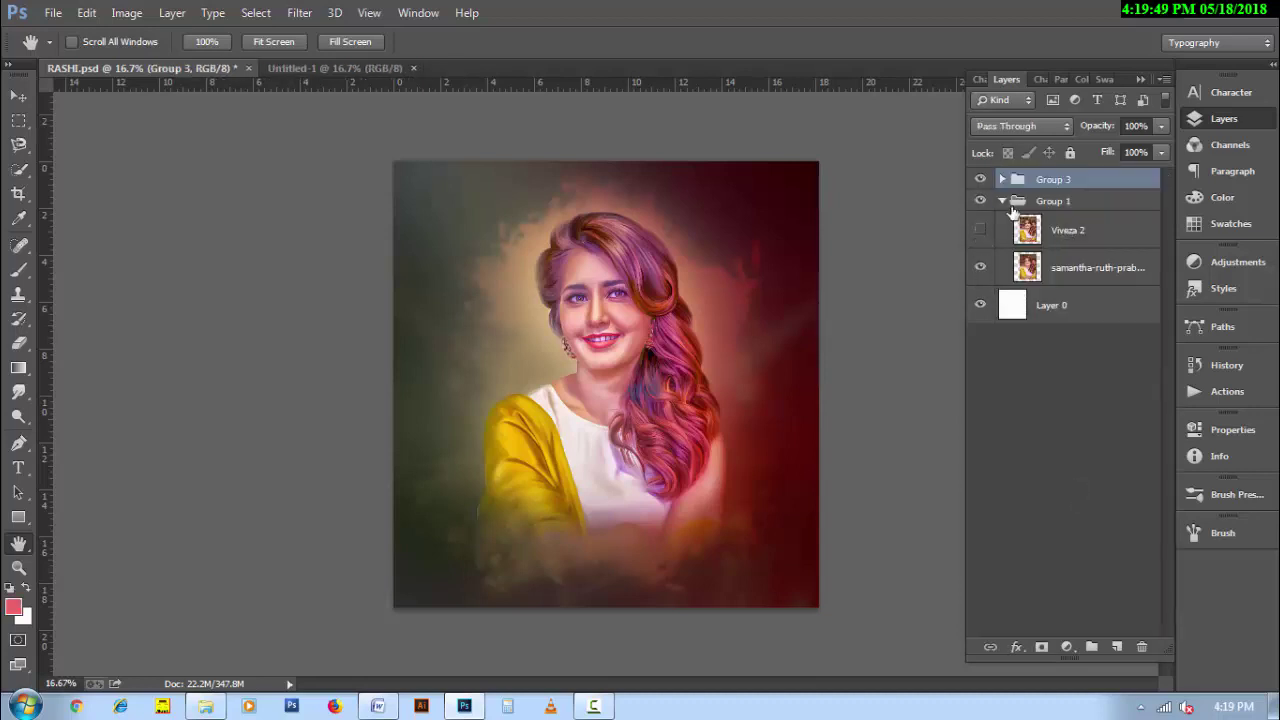
pyautogui.click(981, 182)
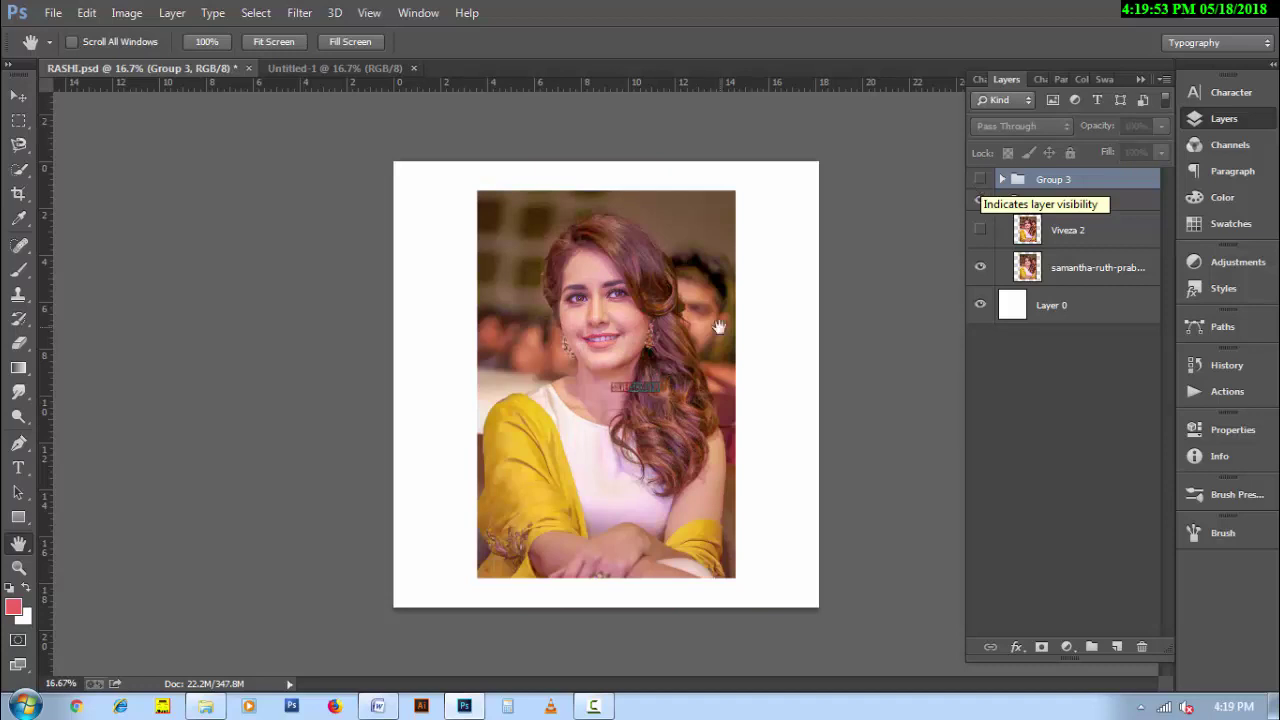
# Toggle Group 3 on and off to compare the painting with the original photo, ending hidden.
pyautogui.scroll(2, 719, 327)
pyautogui.moveTo(734, 323); pyautogui.dragTo(850, 345)
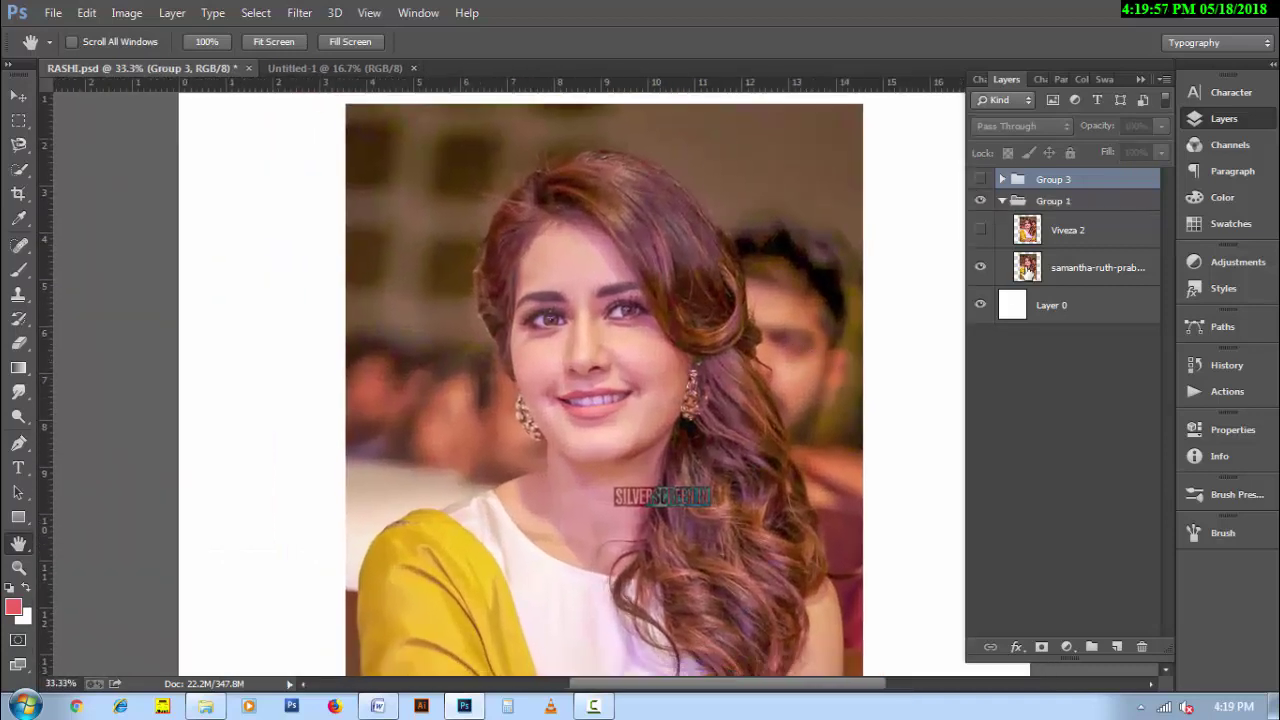
pyautogui.click(981, 182)
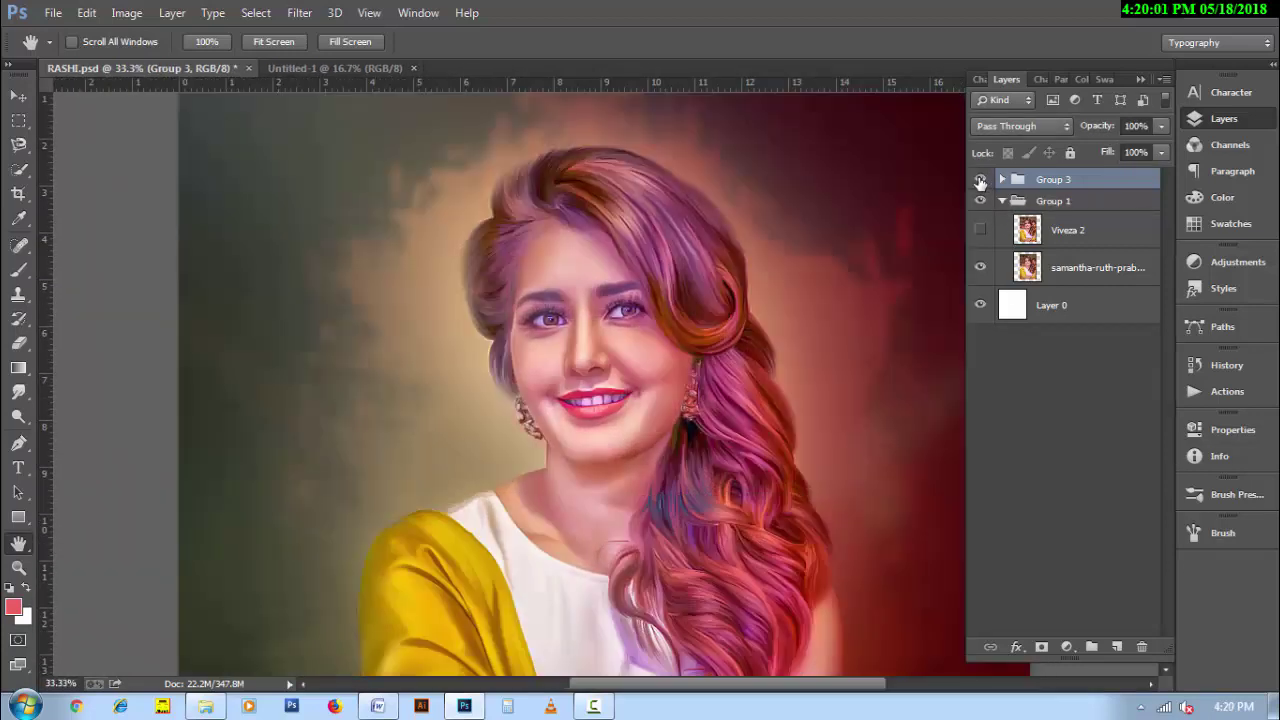
pyautogui.scroll(-2, 786, 386)
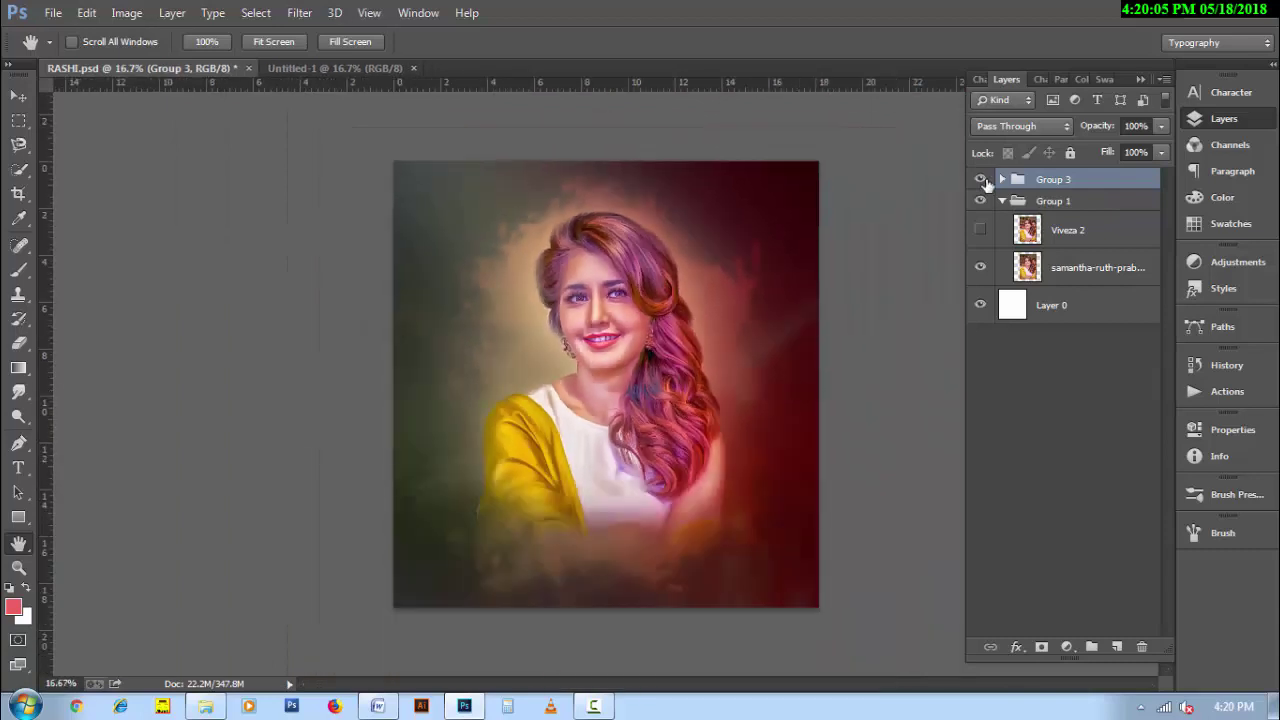
pyautogui.click(981, 182)
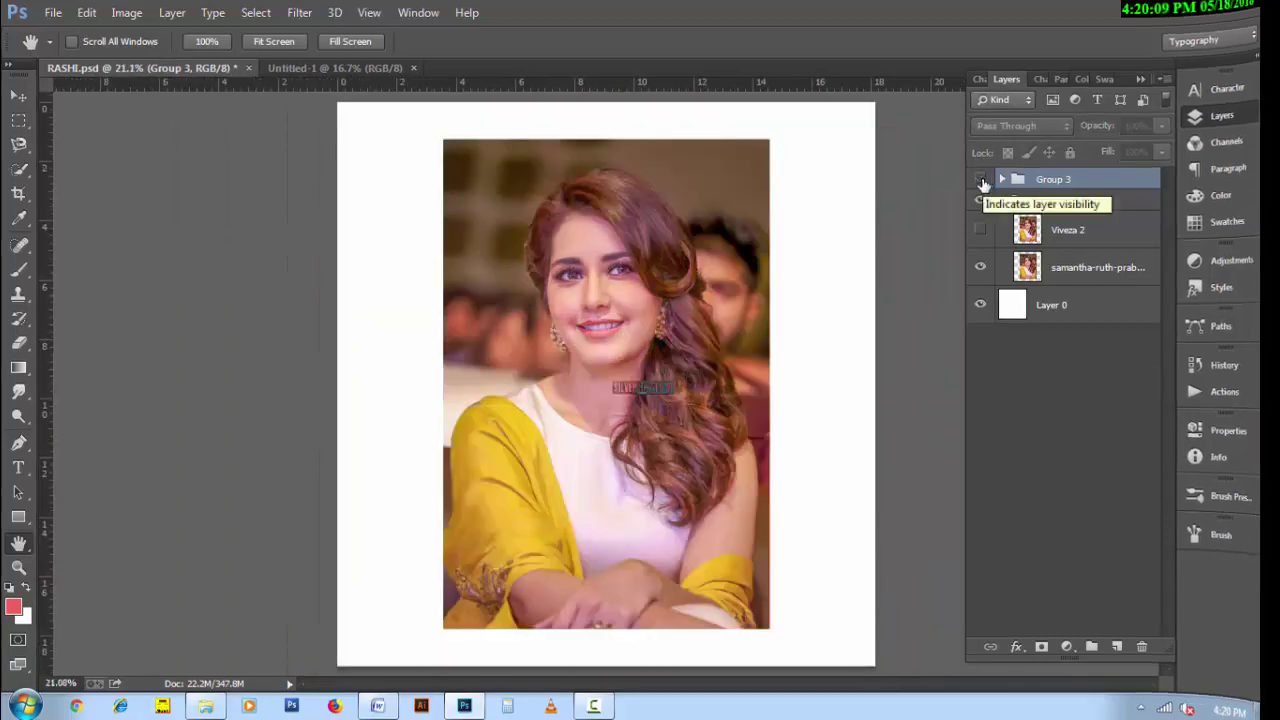